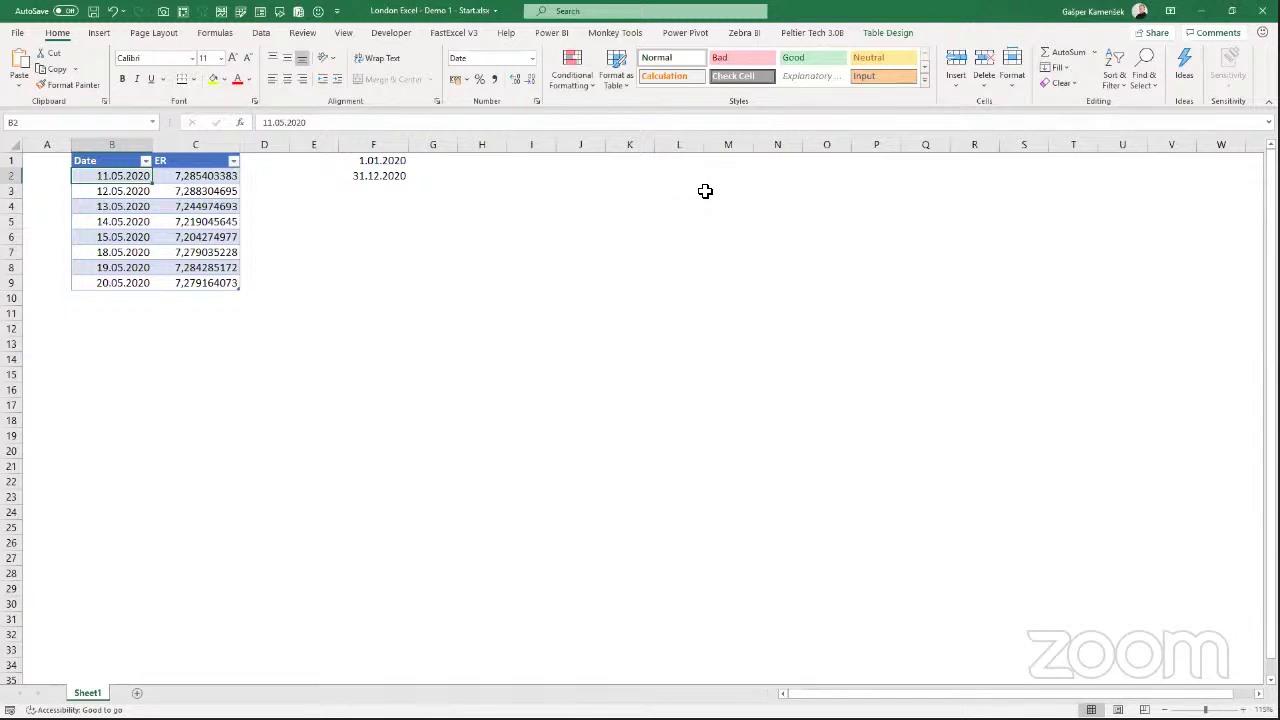
Examine the Date and ER columns of the exchange rate table and the two dates in F1:F2.
click(368, 234)
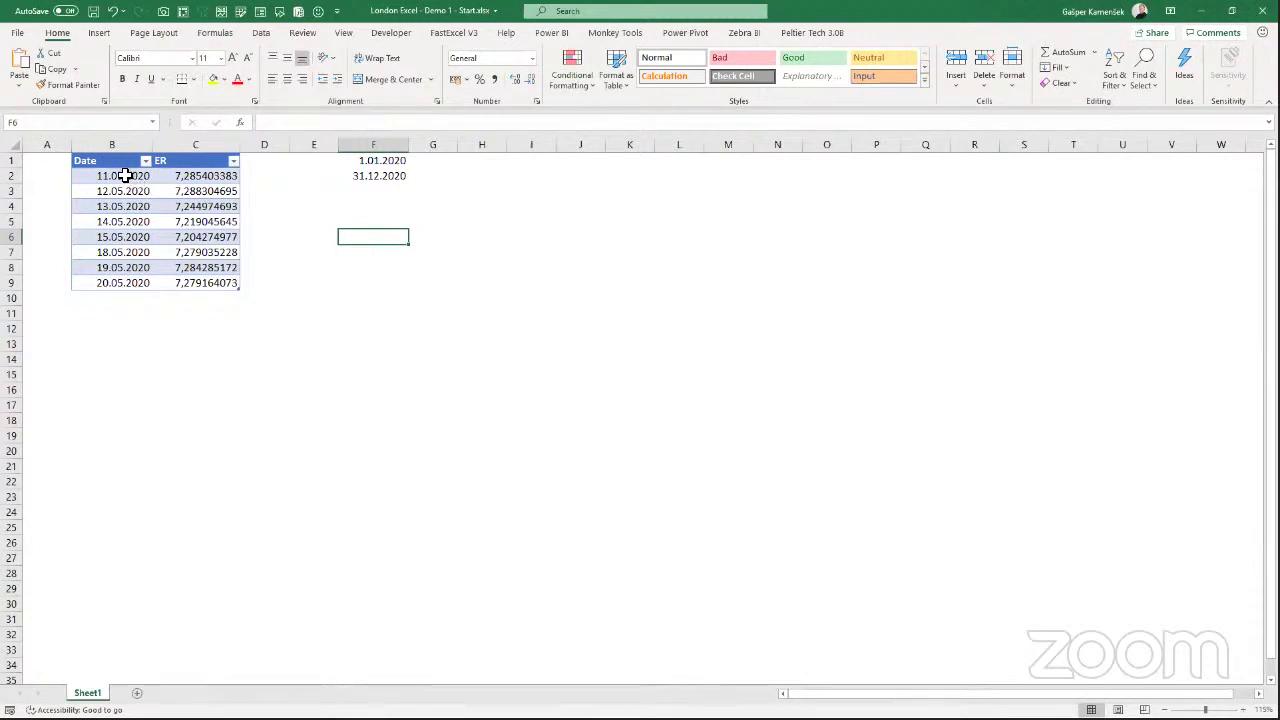
drag(124, 175, 116, 282)
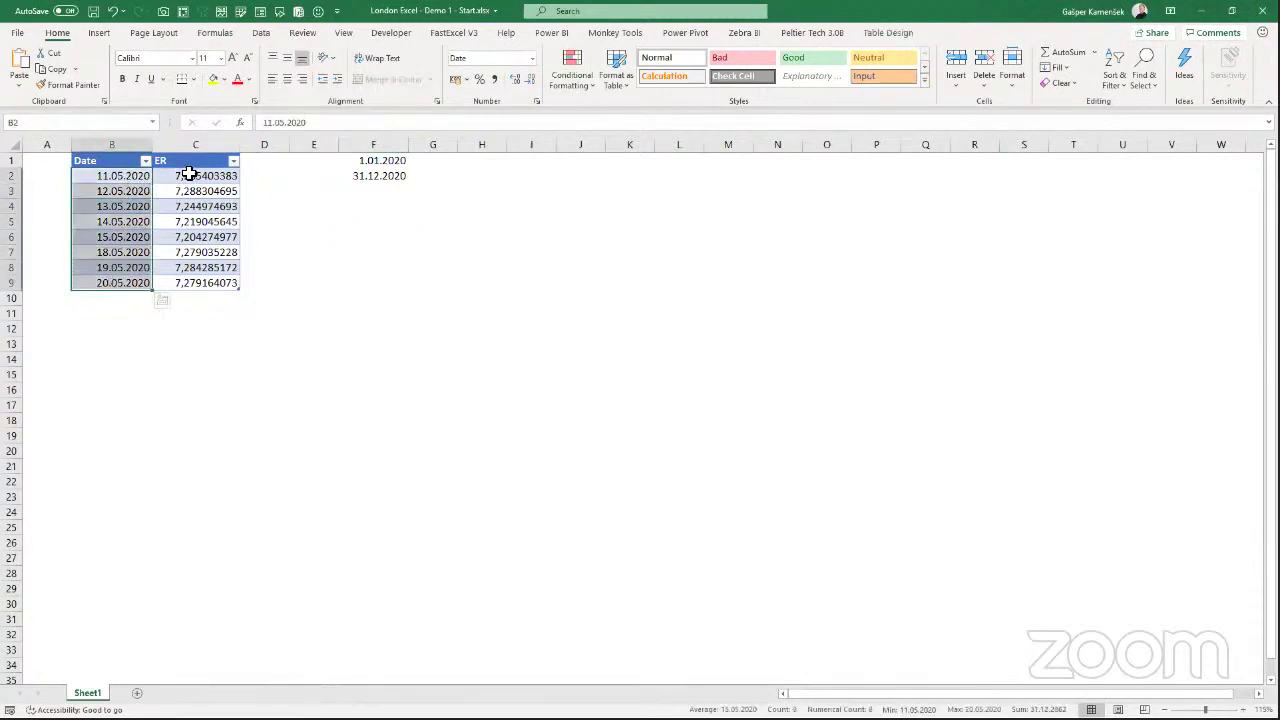
drag(189, 175, 191, 283)
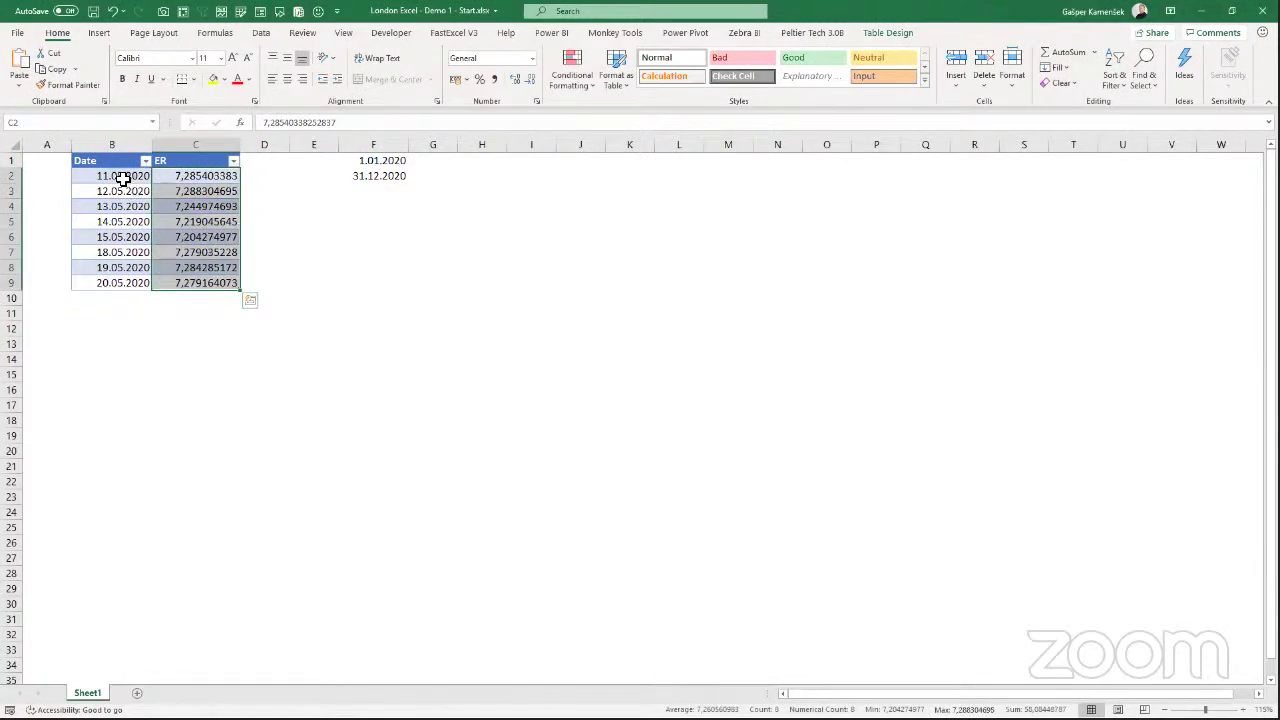
drag(121, 178, 120, 282)
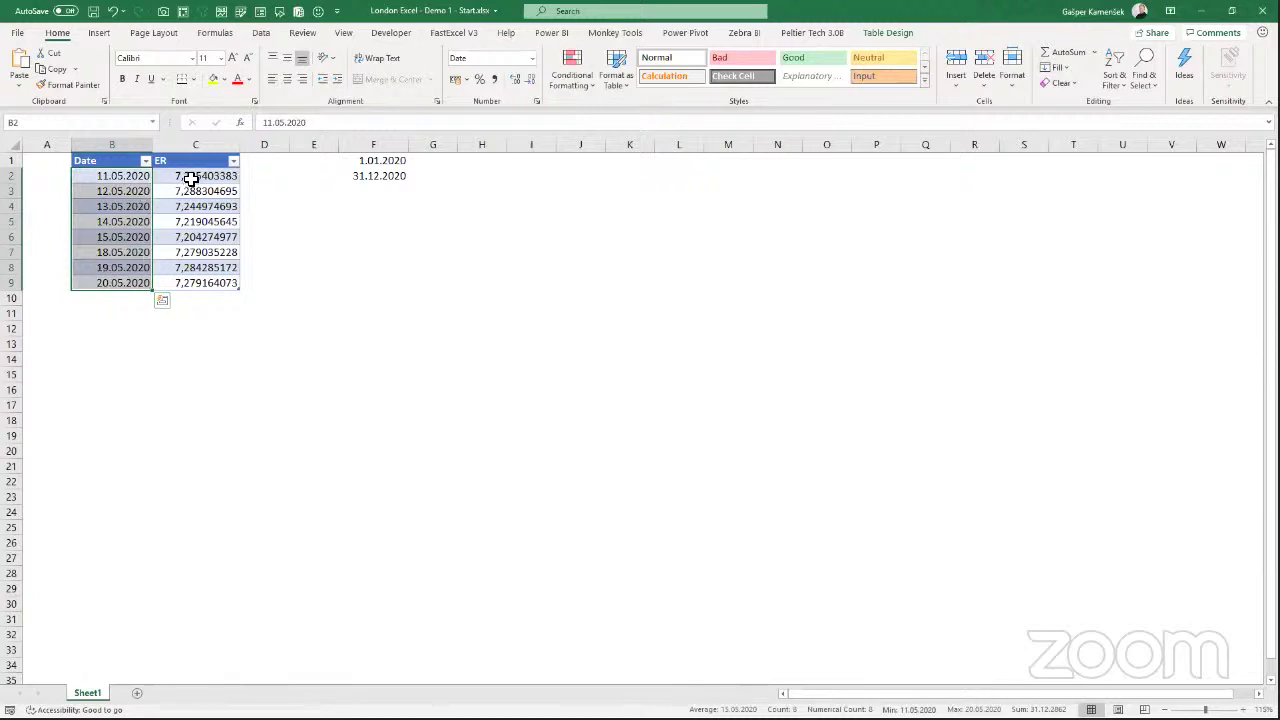
drag(189, 183, 197, 285)
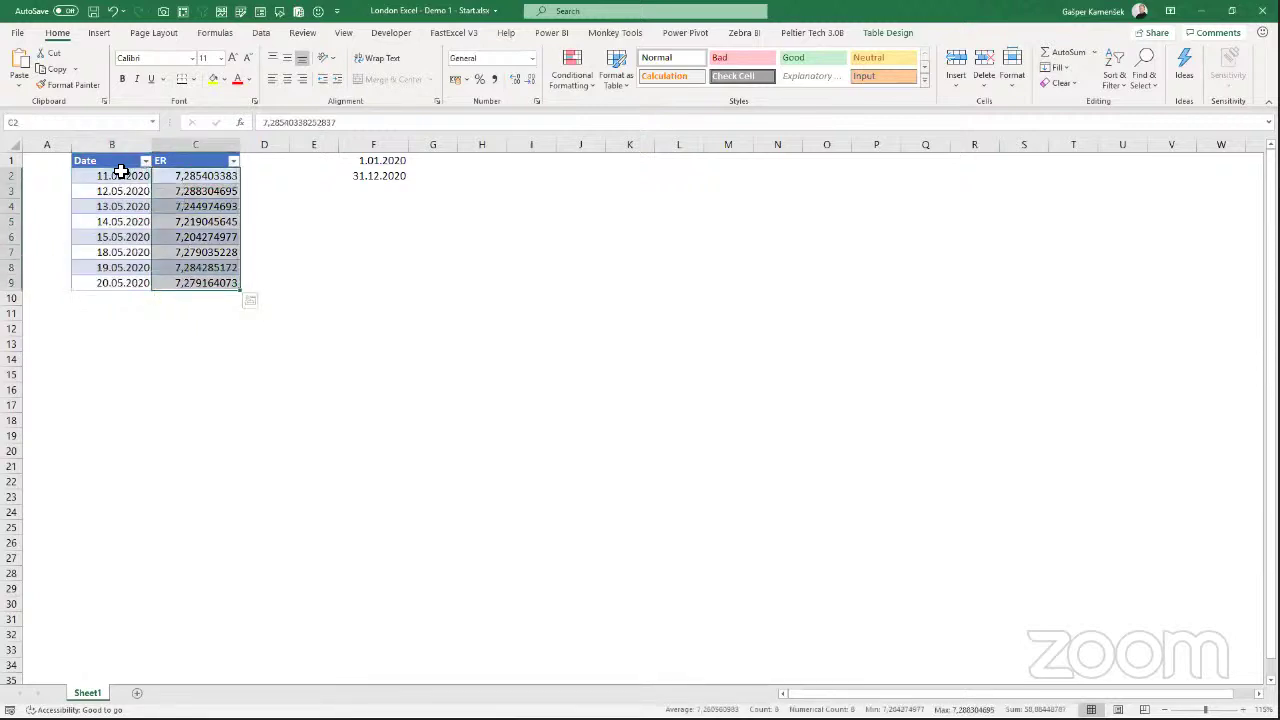
drag(120, 172, 119, 272)
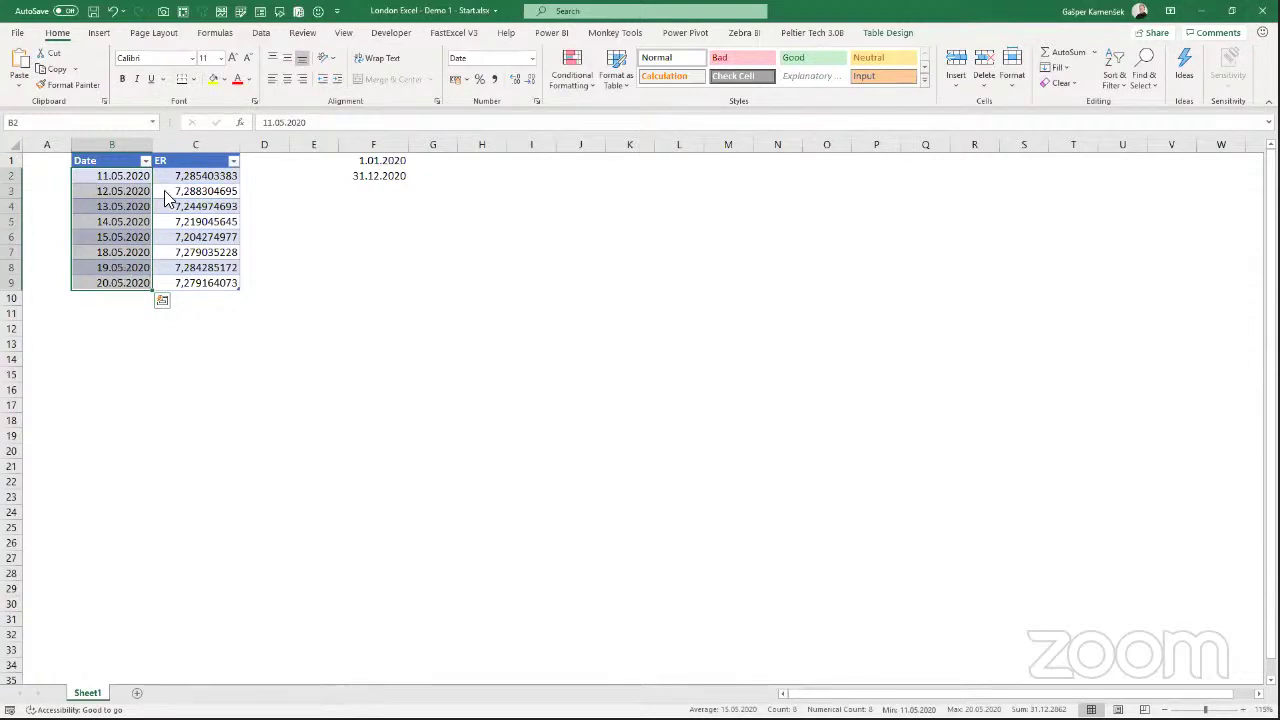
drag(193, 175, 182, 280)
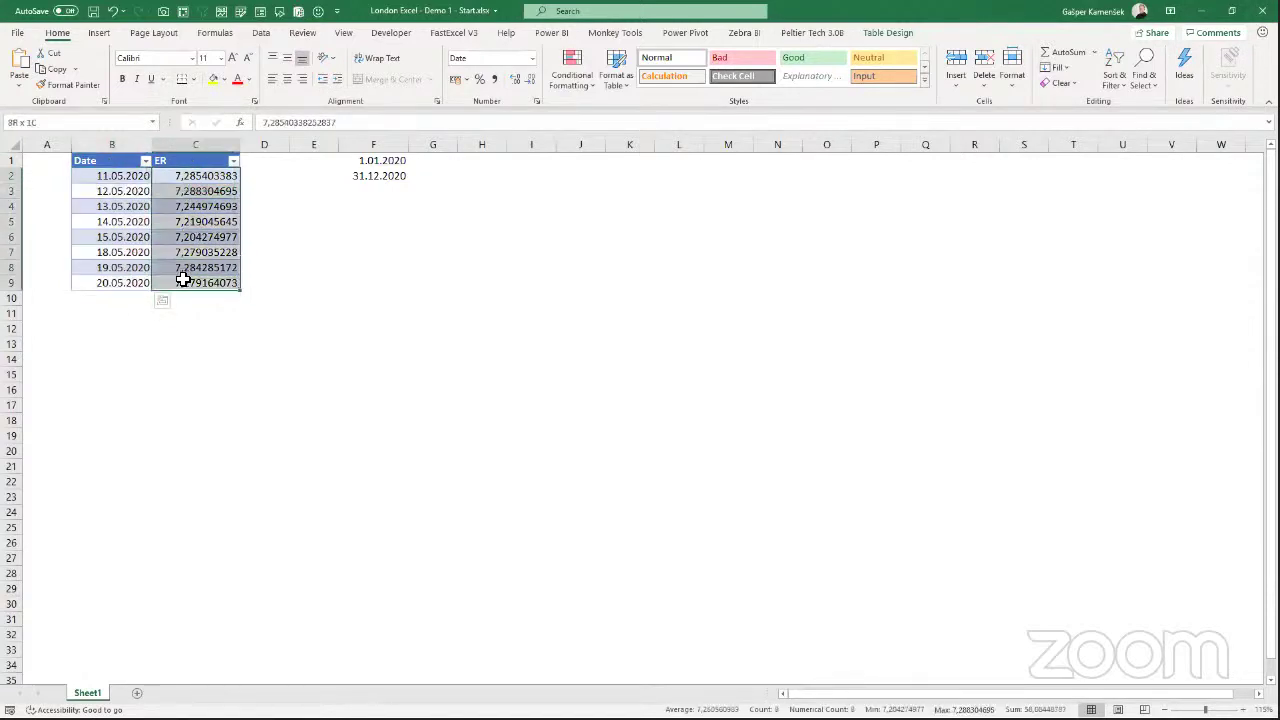
click(110, 178)
drag(110, 178, 108, 252)
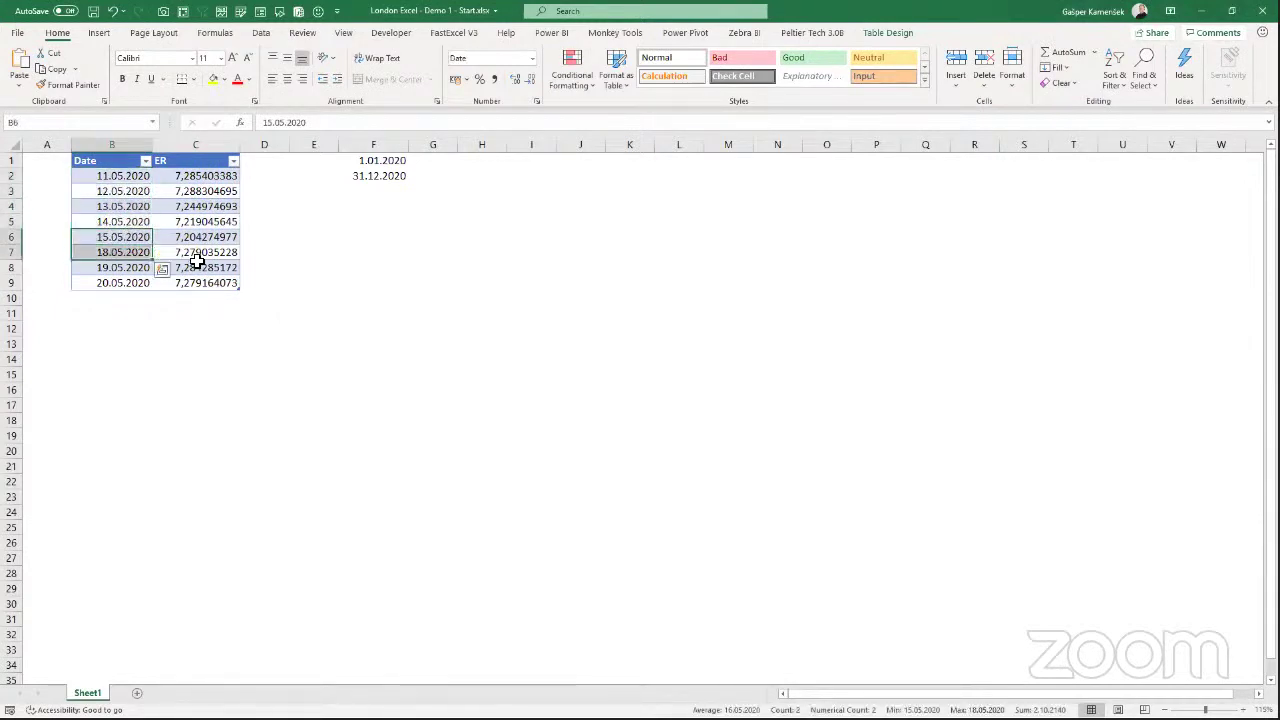
drag(203, 178, 222, 283)
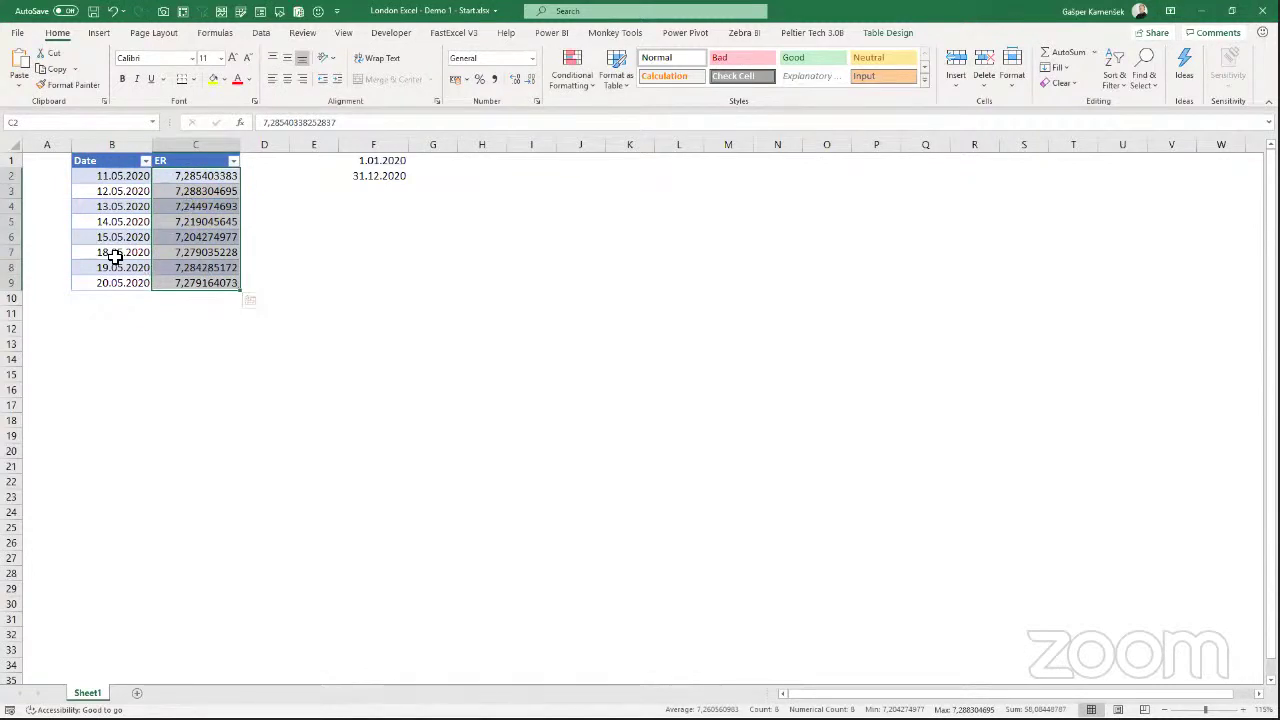
mouse_move(109, 253)
mouse_down()
mouse_move(115, 268)
mouse_move(108, 252)
mouse_up()
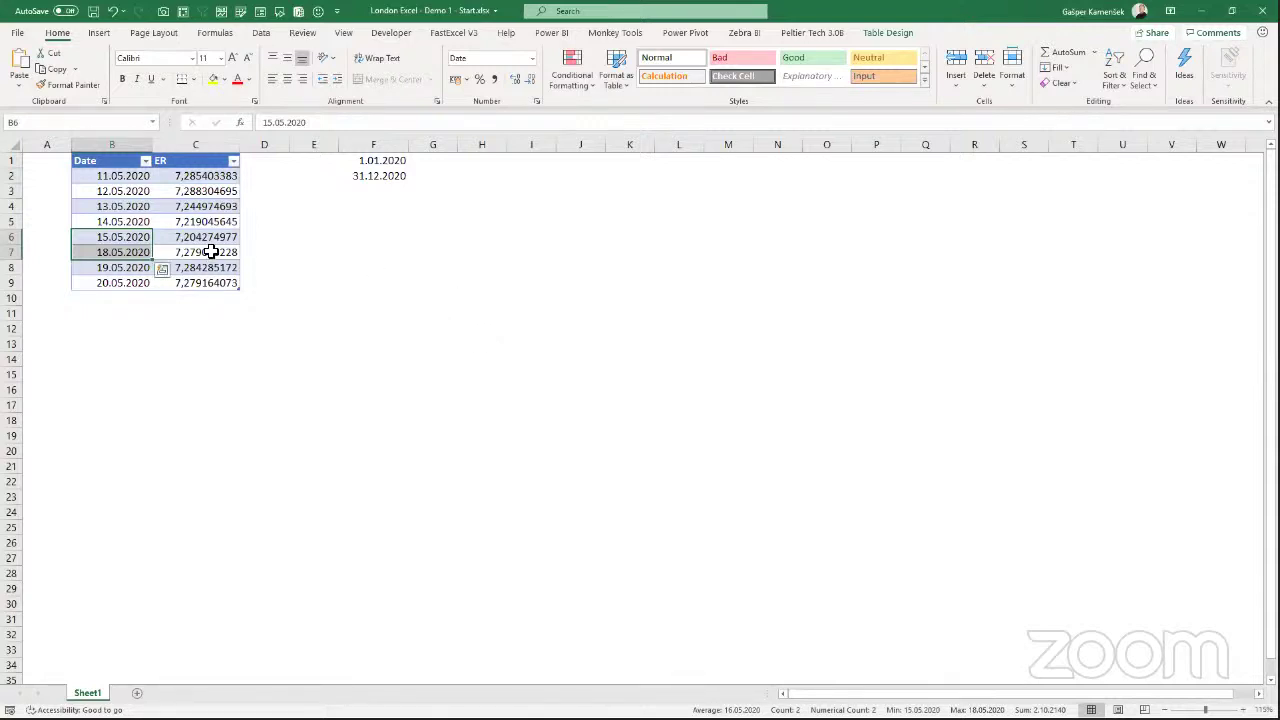
drag(126, 175, 118, 286)
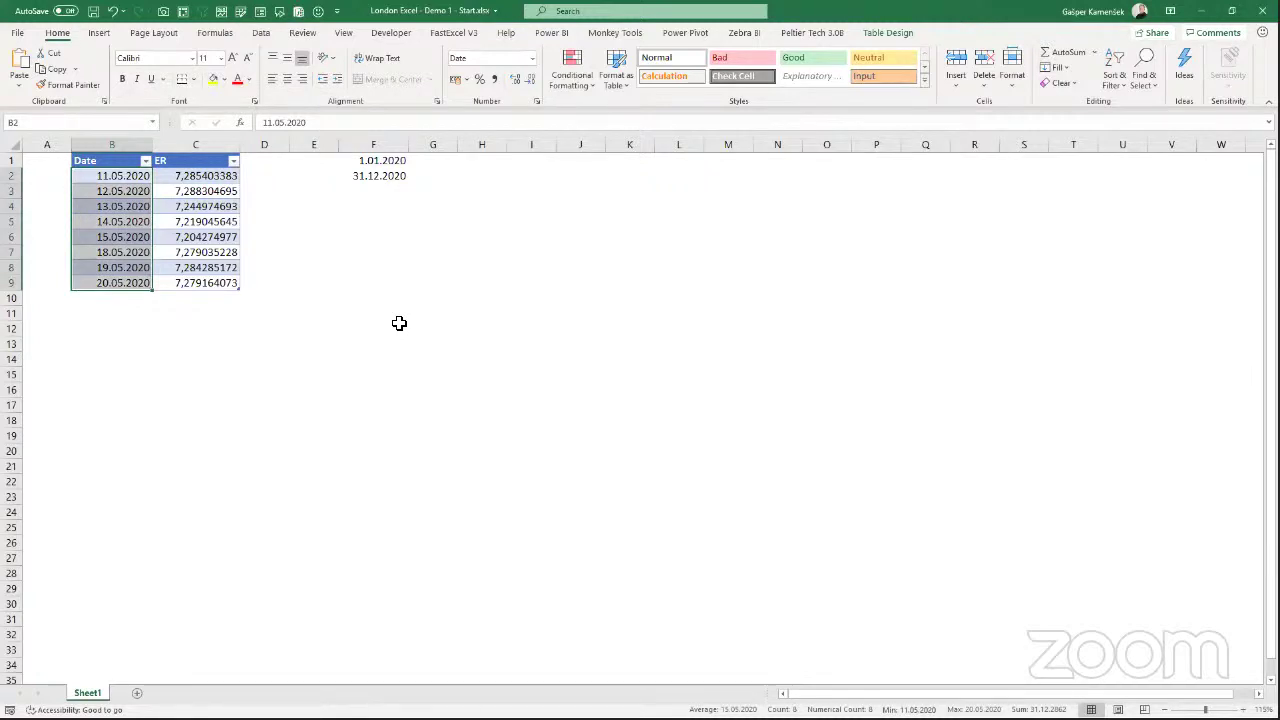
drag(125, 176, 120, 283)
drag(220, 180, 212, 282)
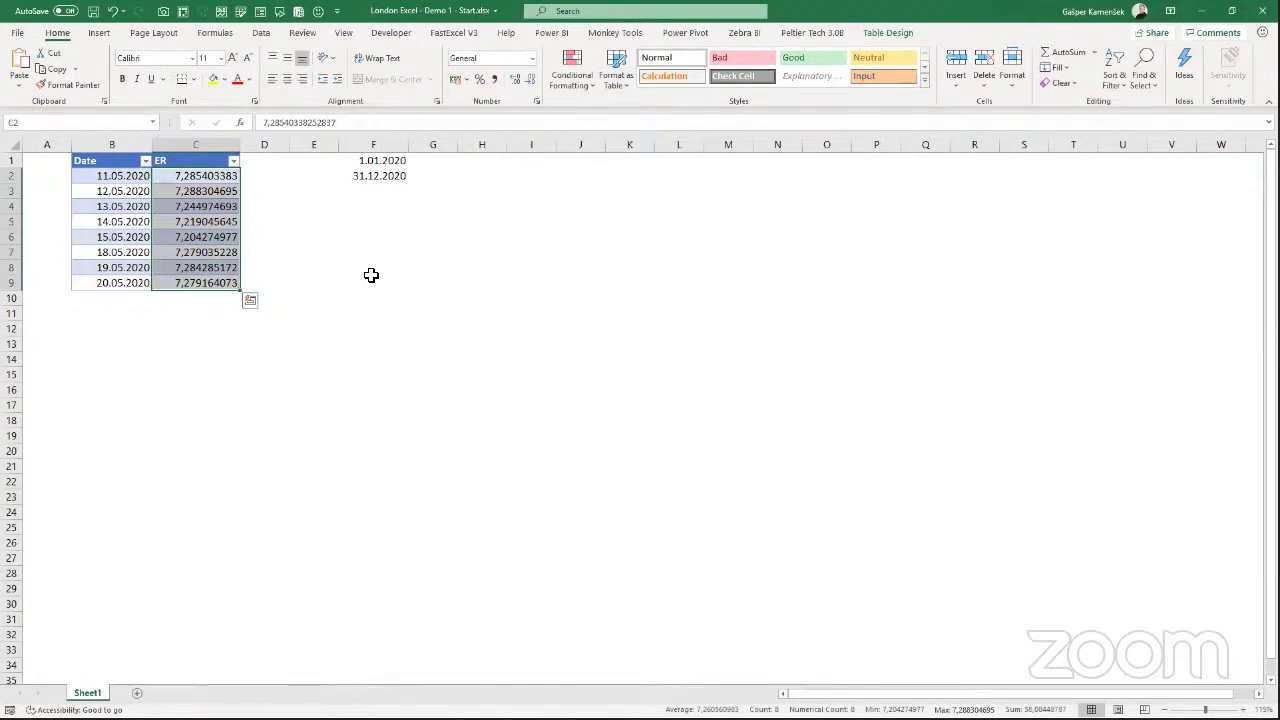
drag(390, 163, 390, 178)
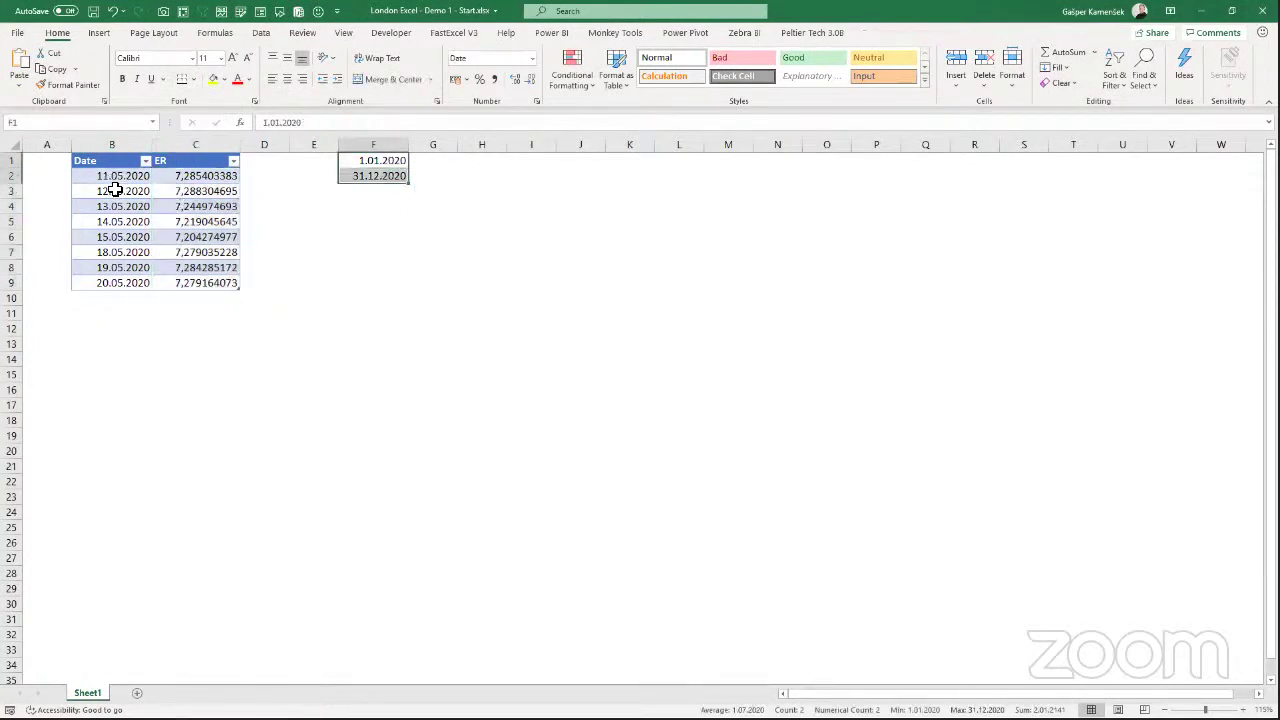
drag(114, 178, 115, 278)
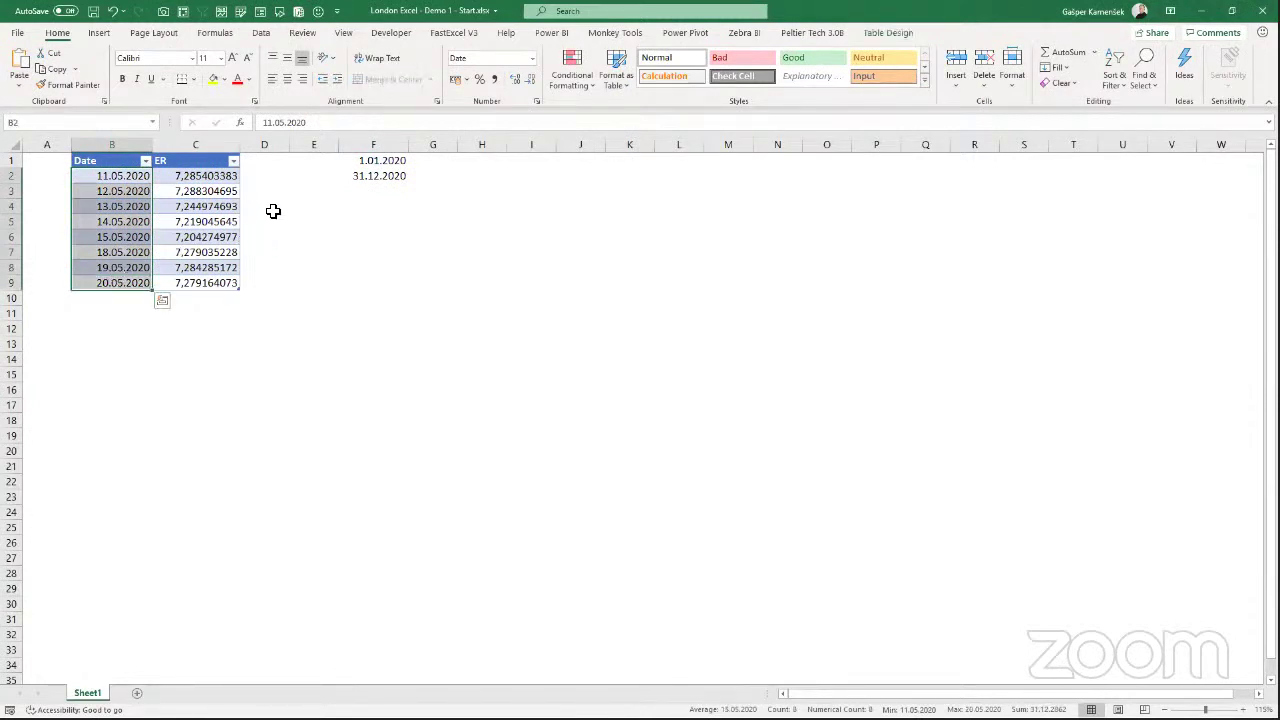
Check the defined names of the exchange rate table and of the date cells F1 and F2.
click(46, 160)
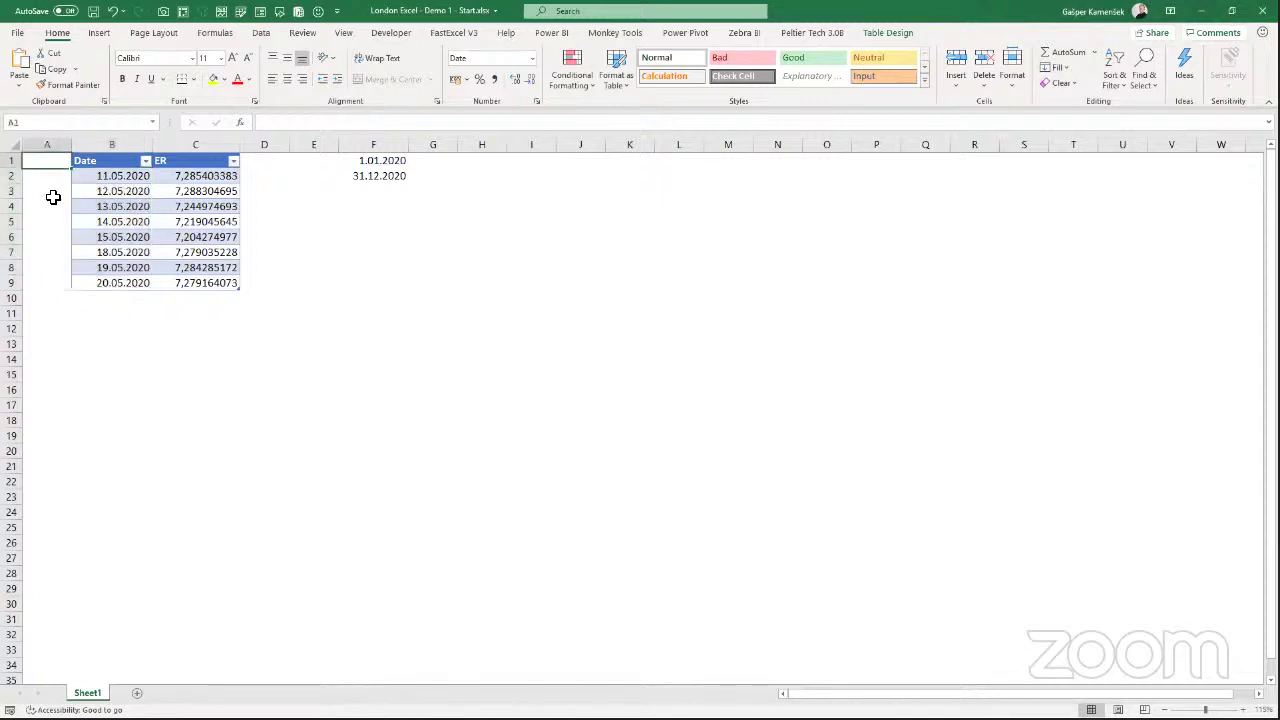
scroll(53, 197, up, 5)
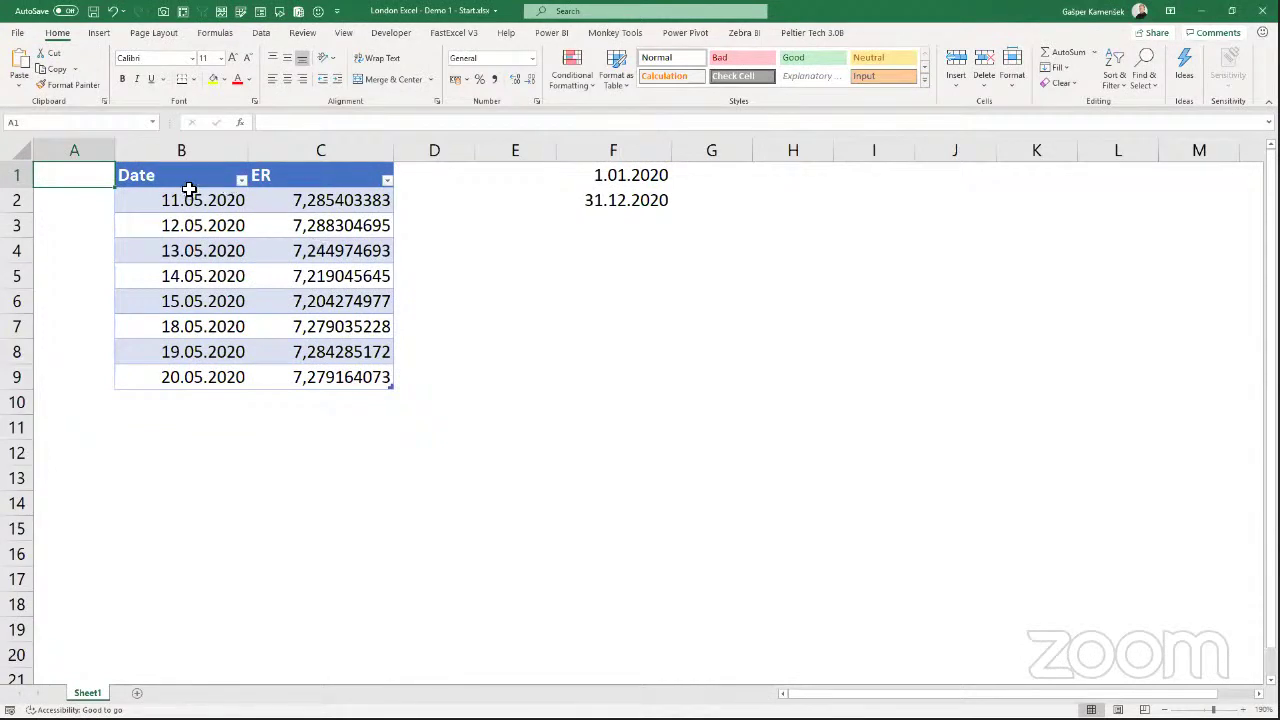
drag(174, 200, 316, 374)
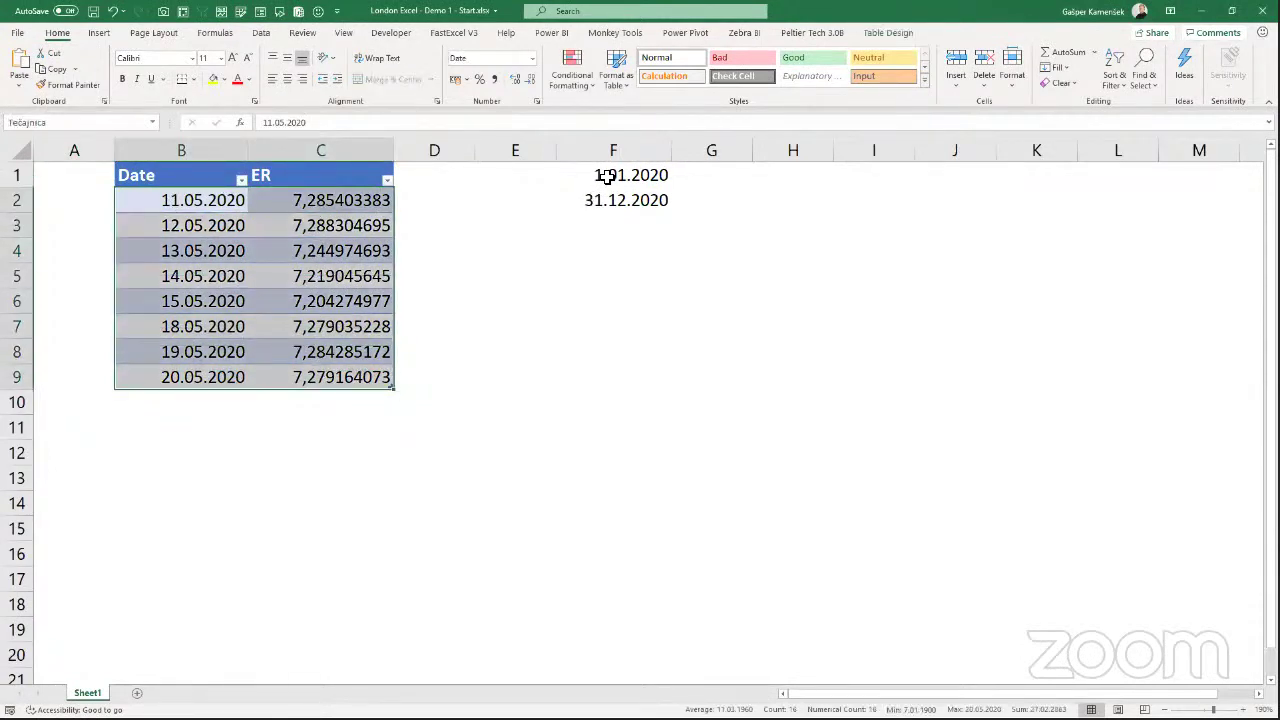
click(604, 176)
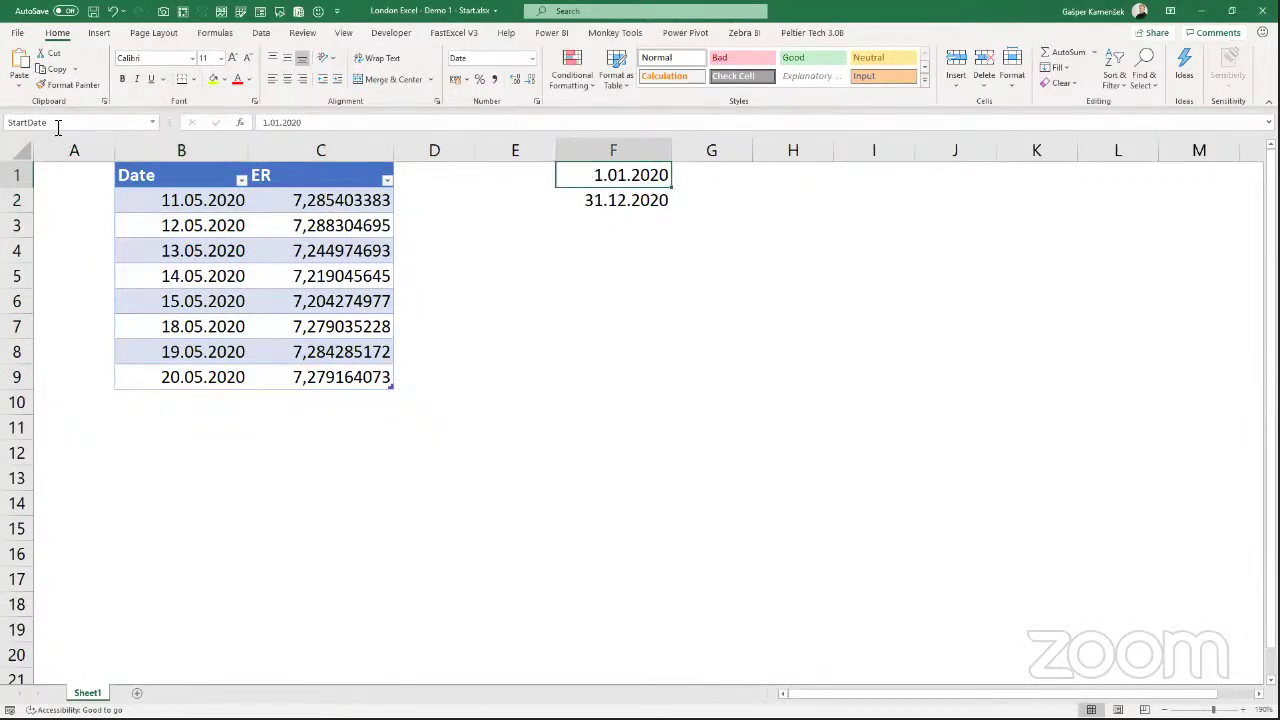
click(630, 200)
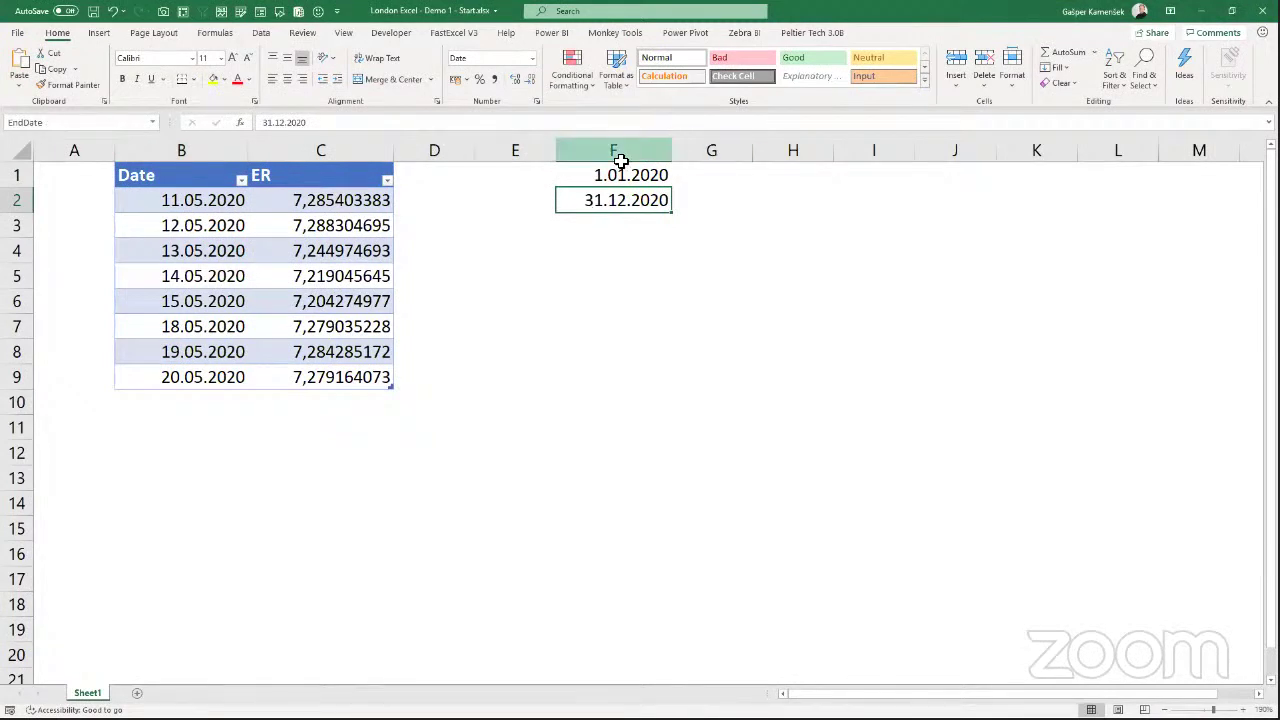
click(621, 180)
click(622, 199)
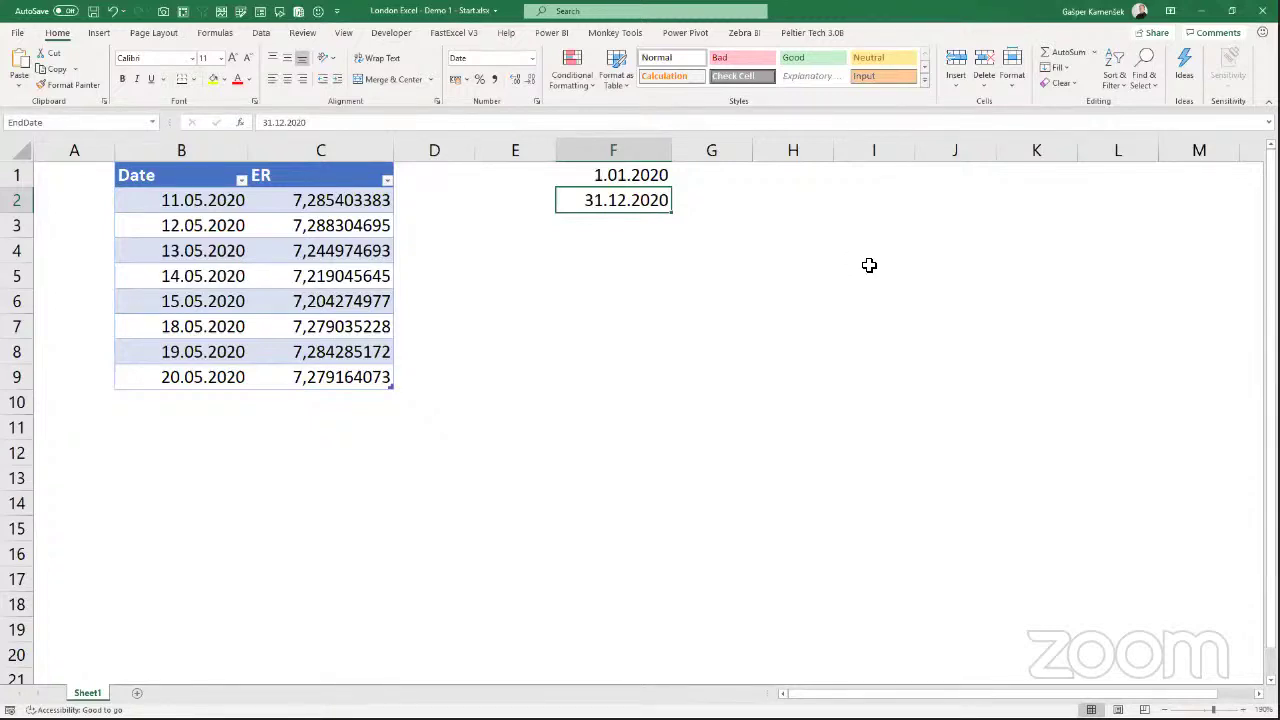
Load the exchange rate table into the Power Query Editor and maximize the editor window.
click(357, 270)
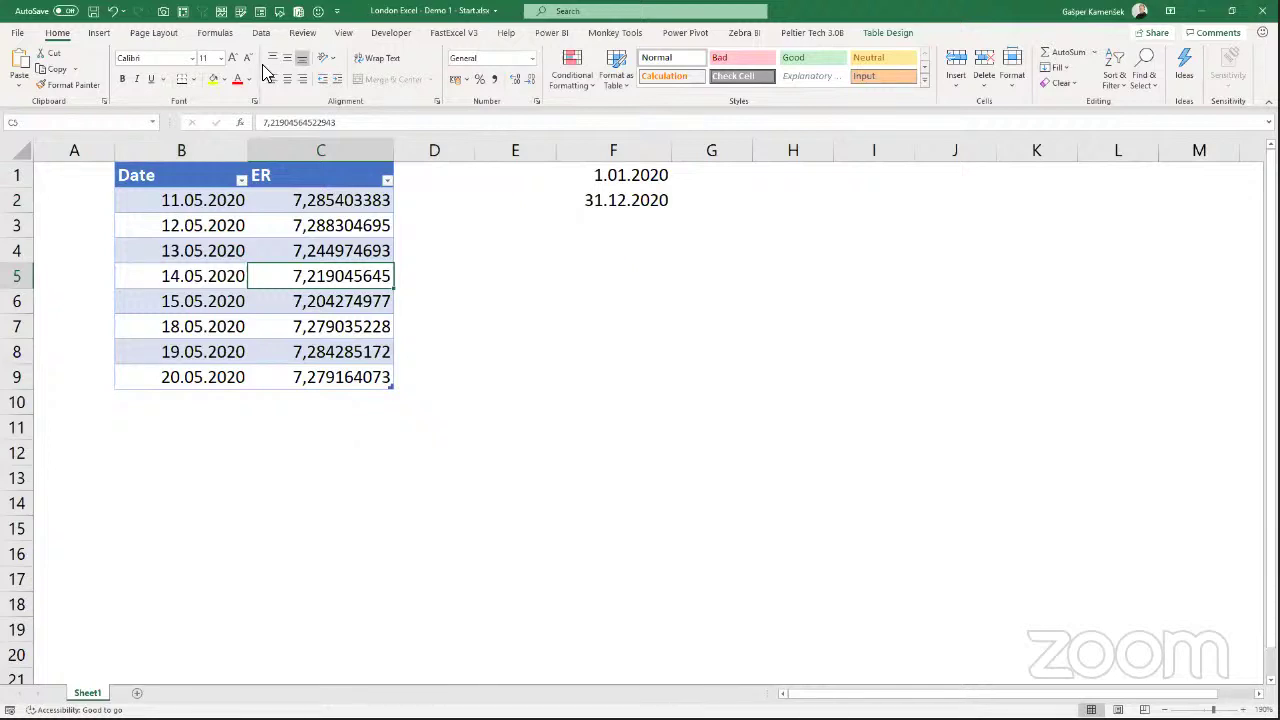
click(260, 33)
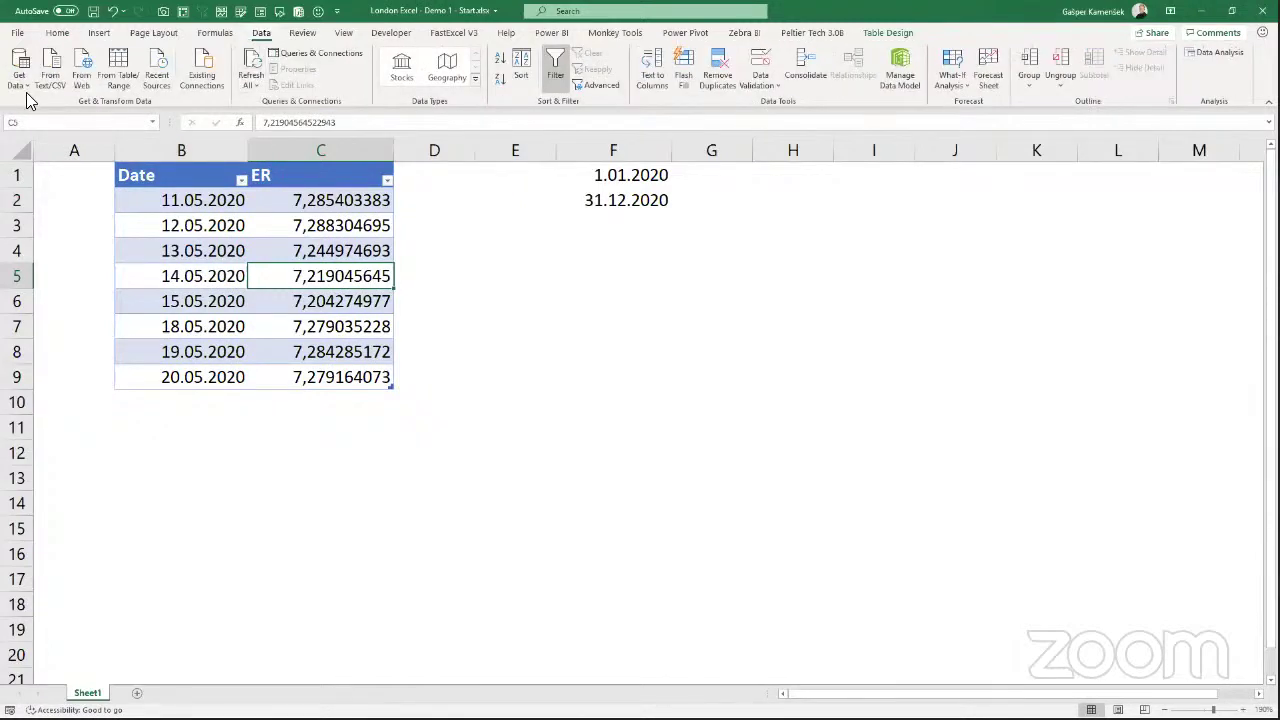
click(118, 68)
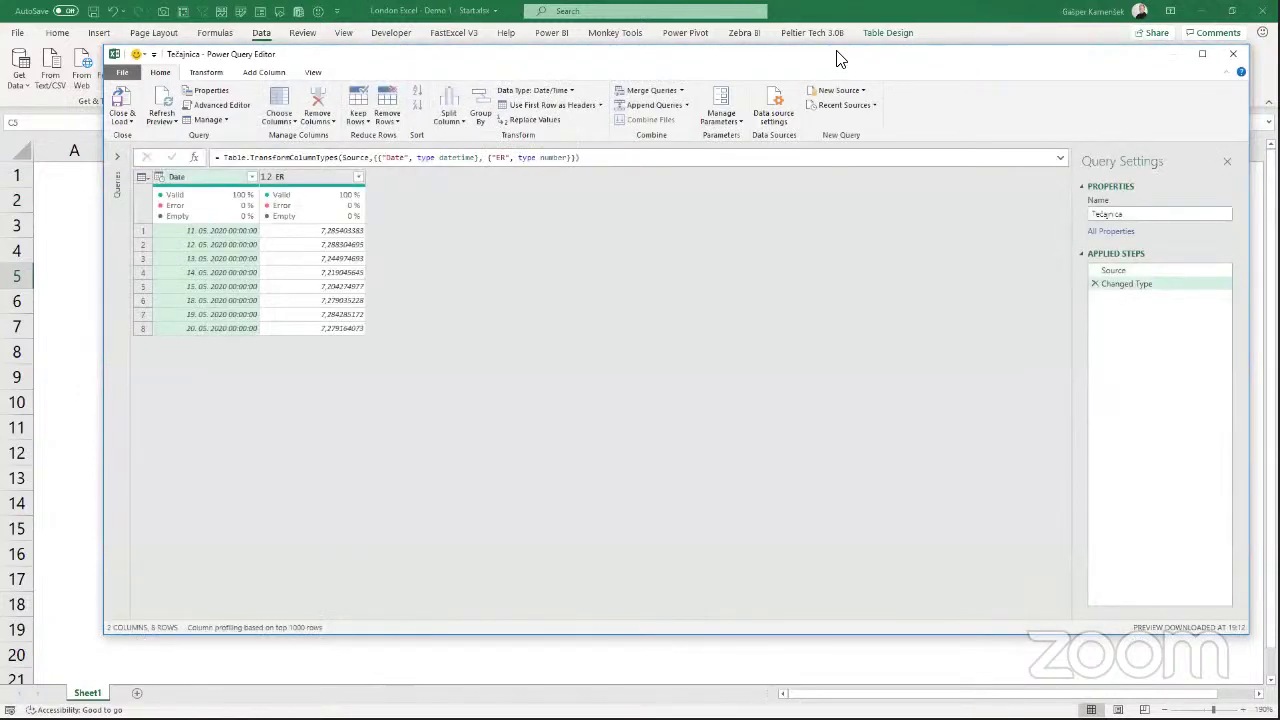
double_click(840, 58)
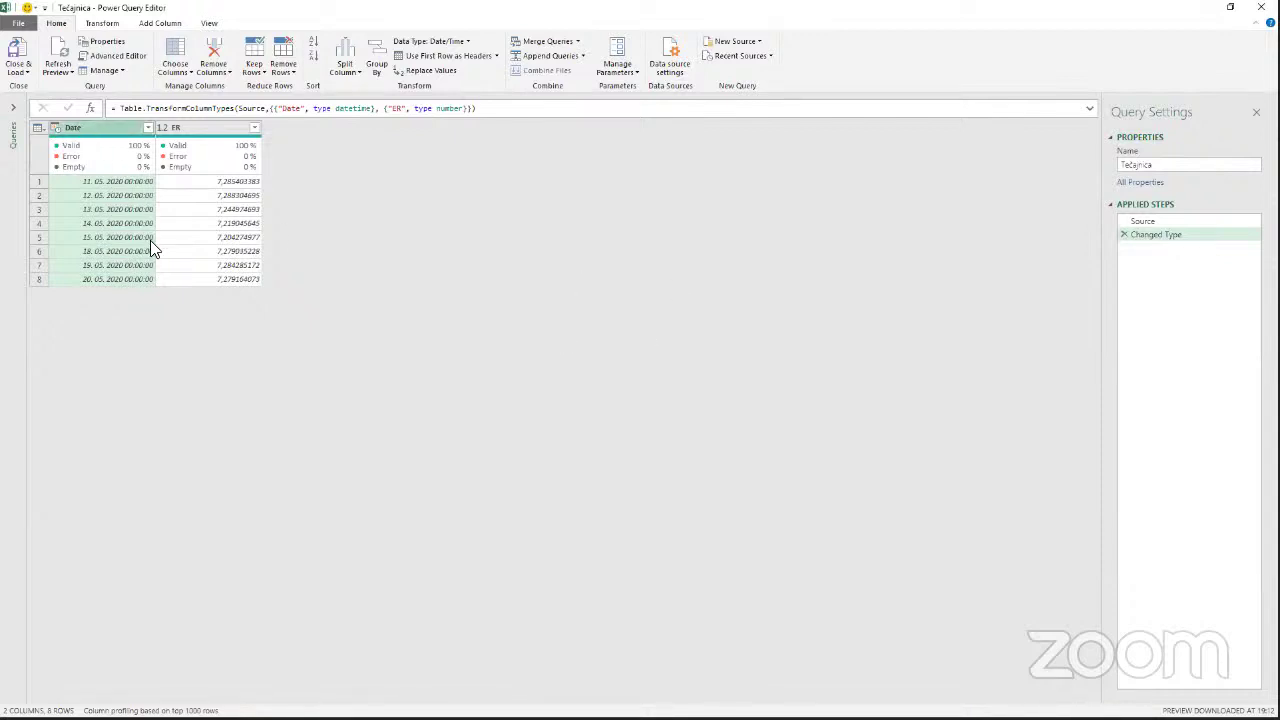
click(213, 130)
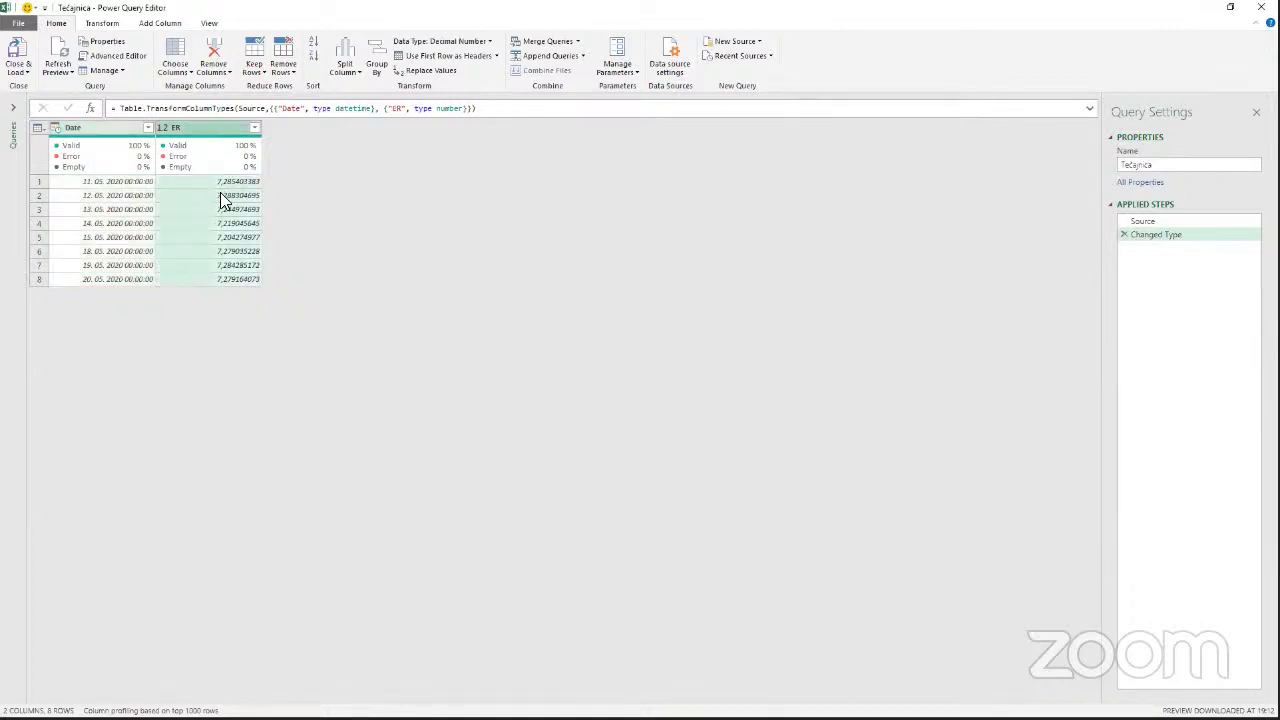
Add a blank query with the formula =Excel.CurrentWorkbook() and drill into its StartDate table.
click(14, 110)
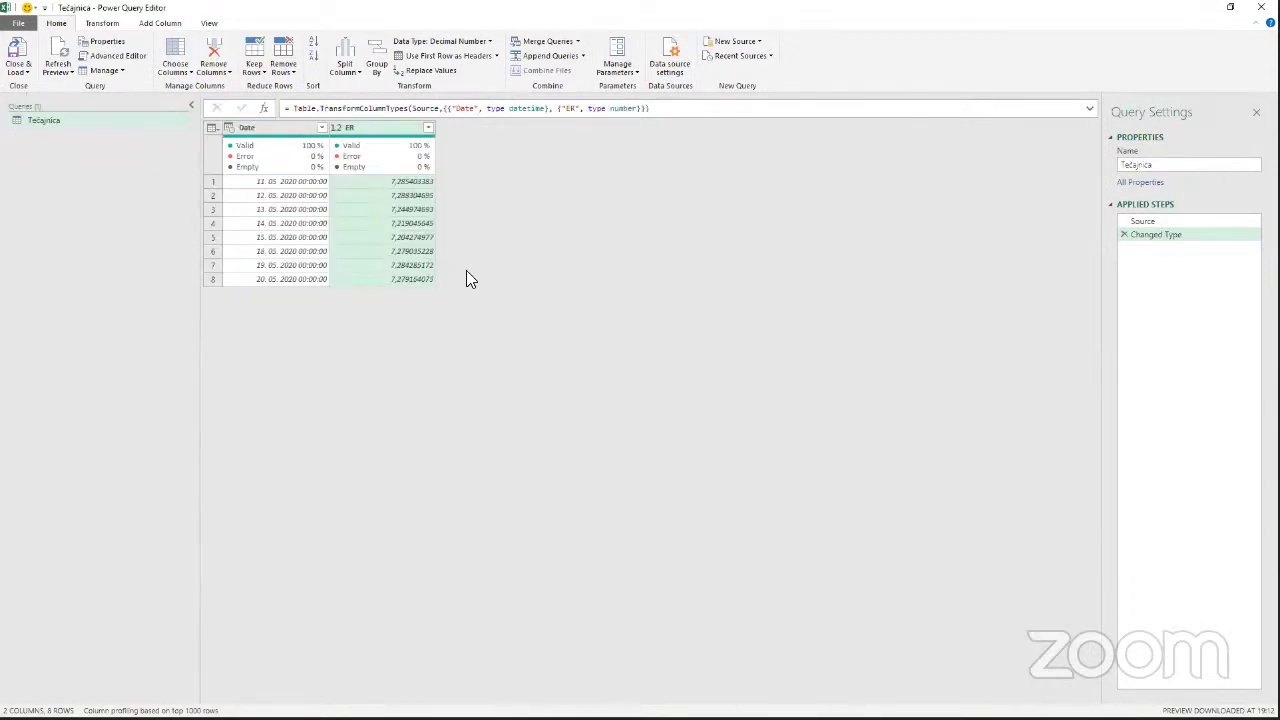
right_click(62, 146)
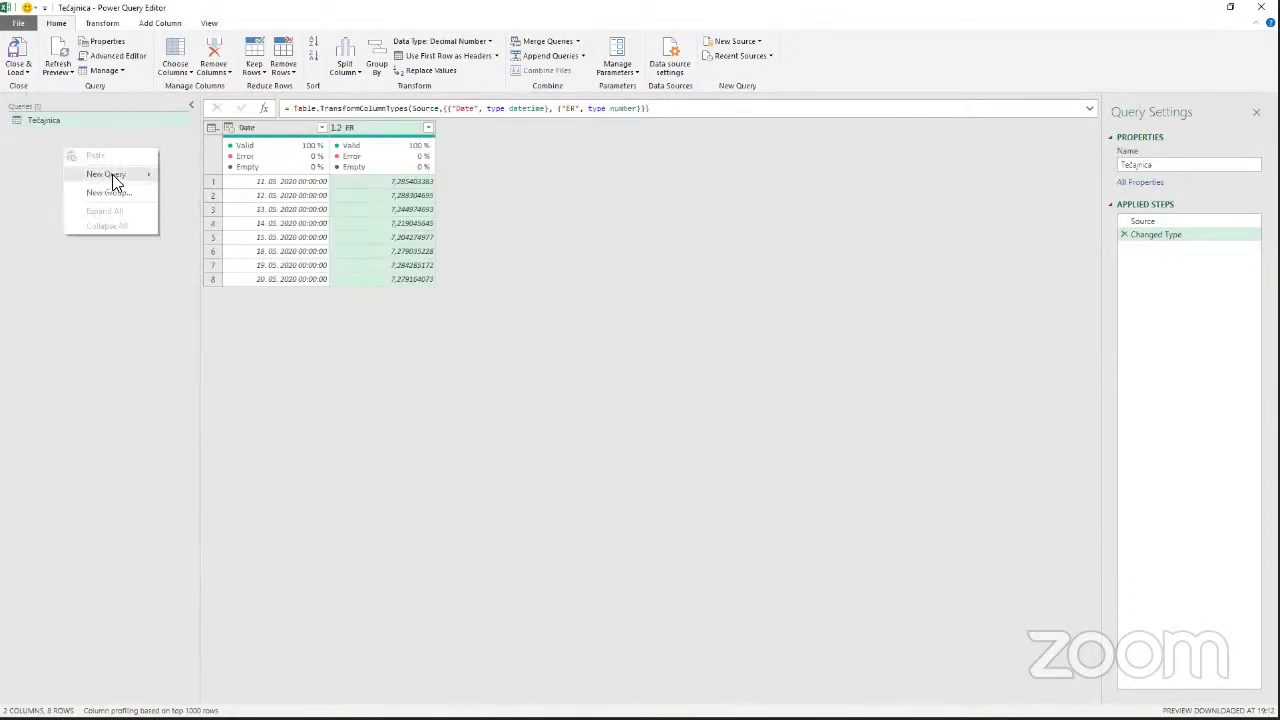
mouse_move(113, 177)
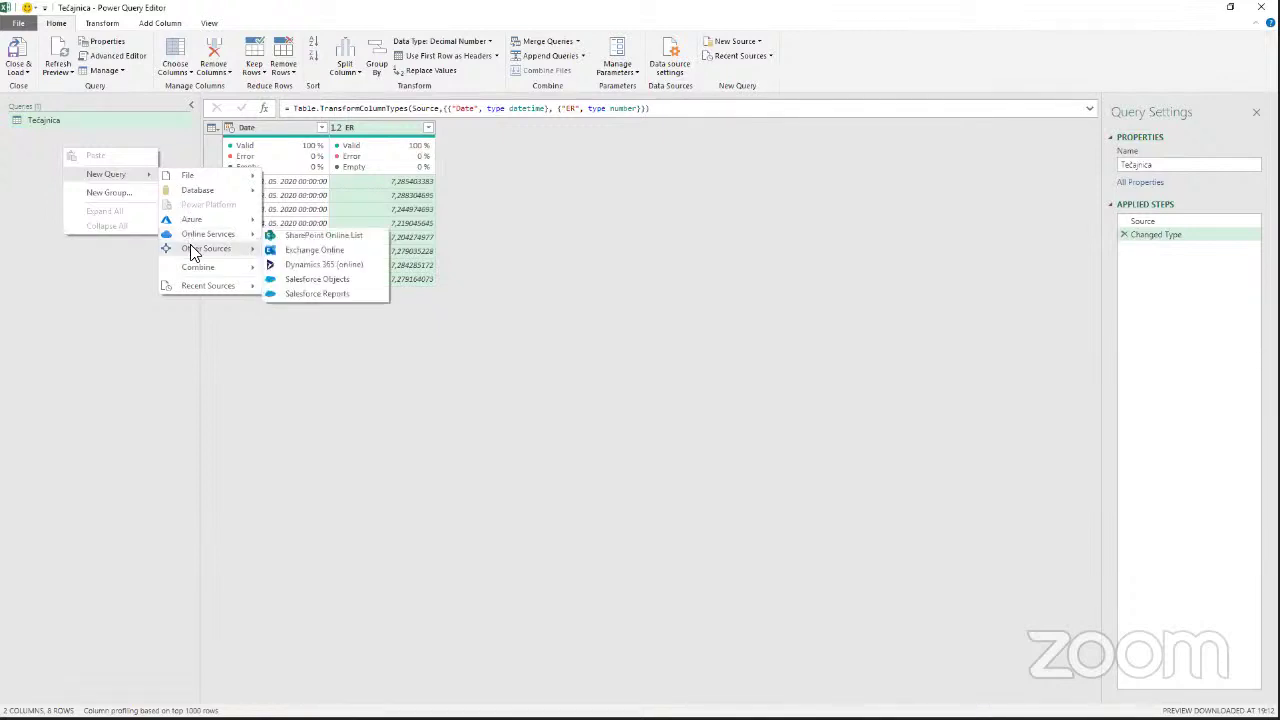
mouse_move(255, 248)
click(289, 354)
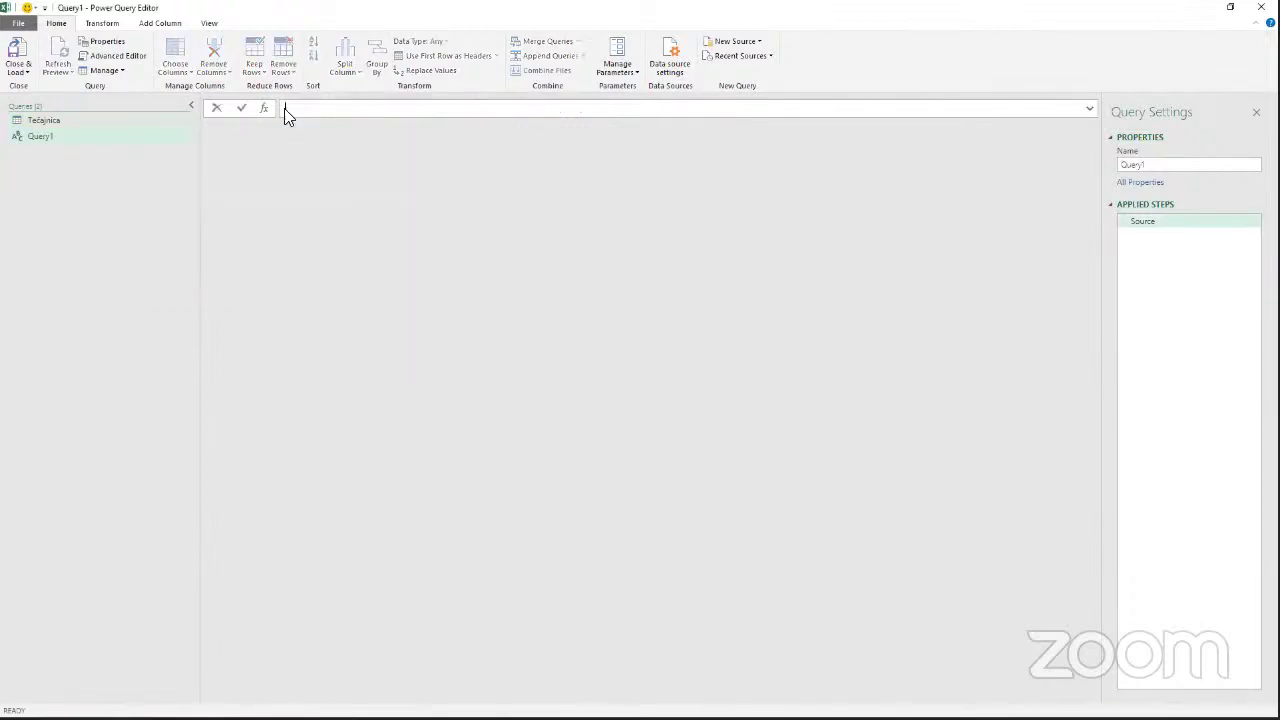
text(=Excel.Cu)
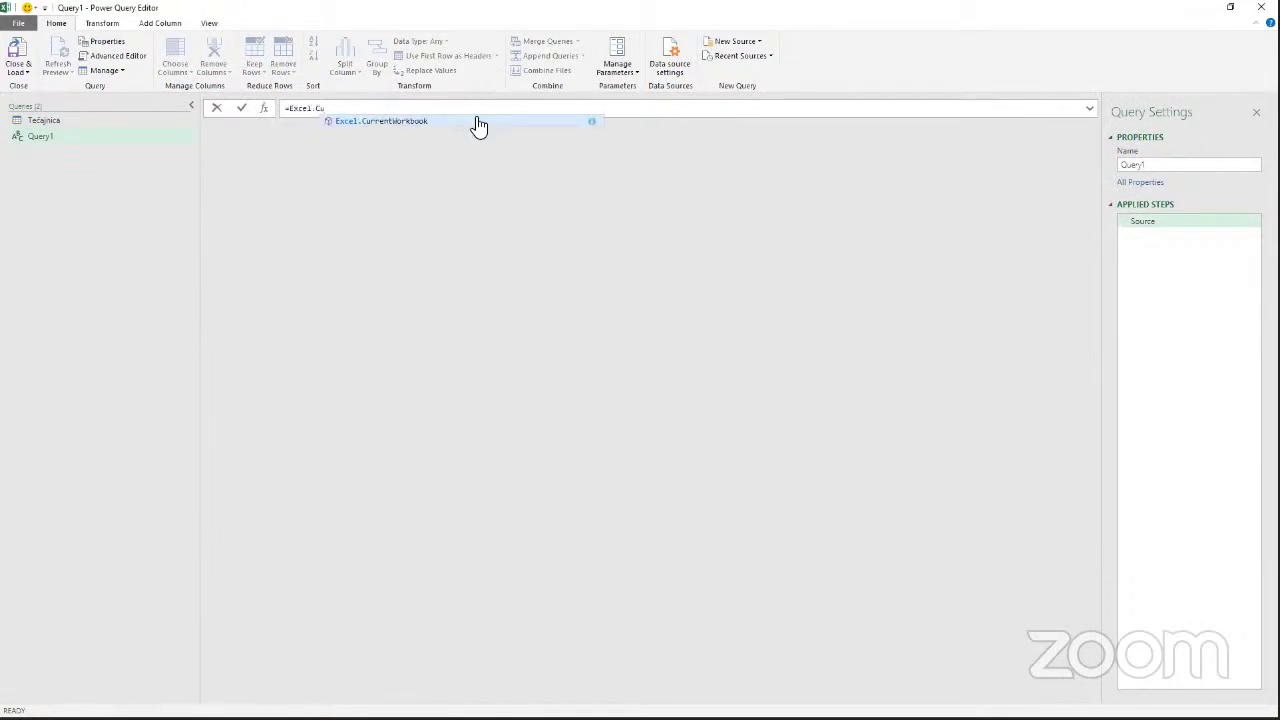
click(474, 121)
text(())
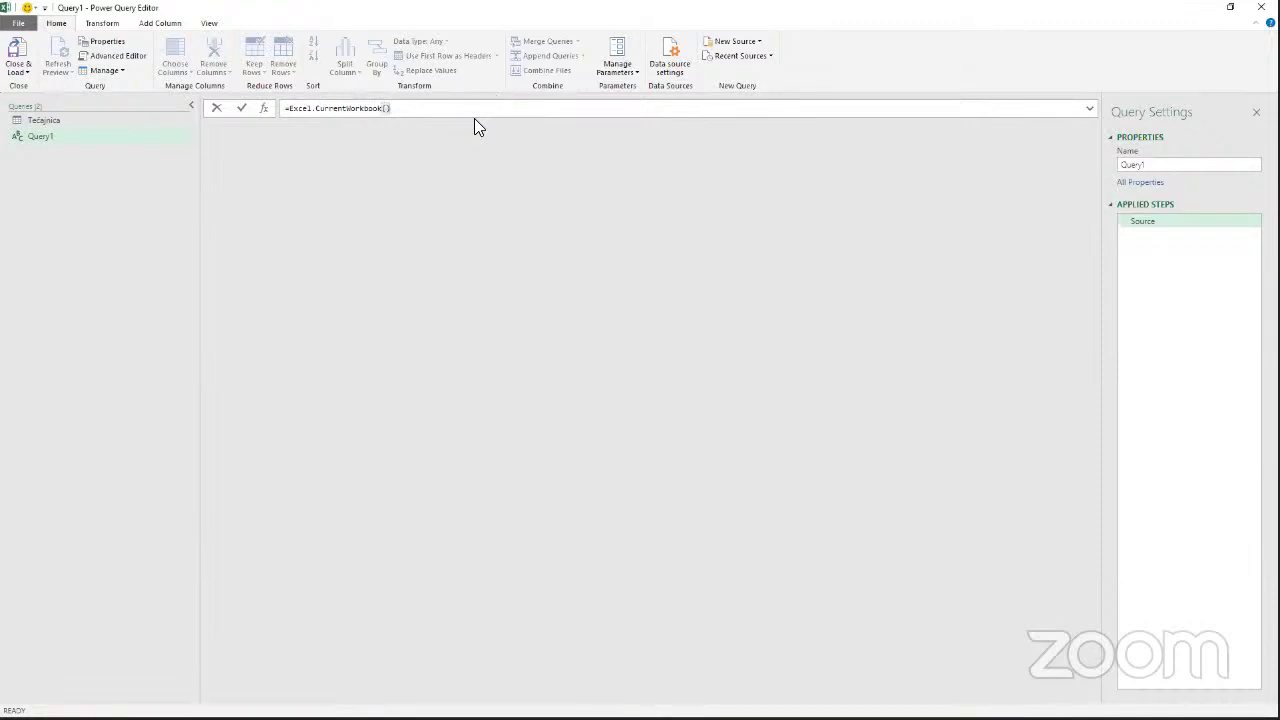
key(Return)
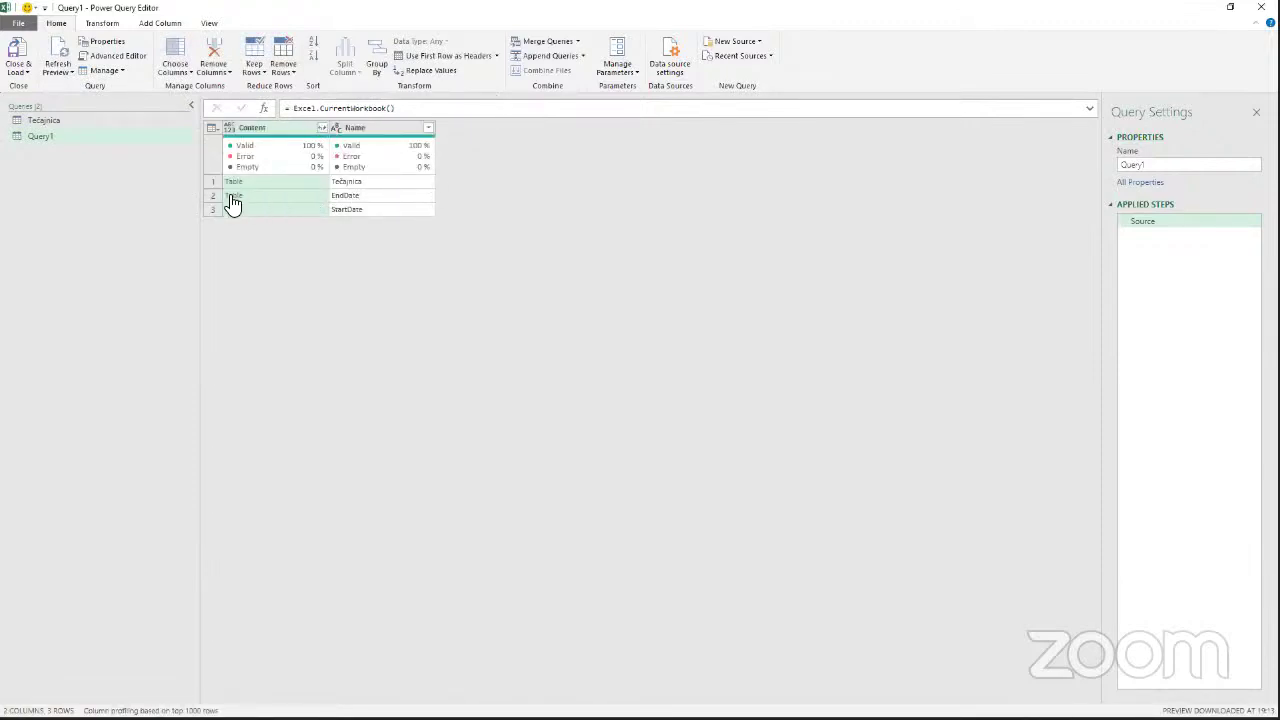
click(284, 214)
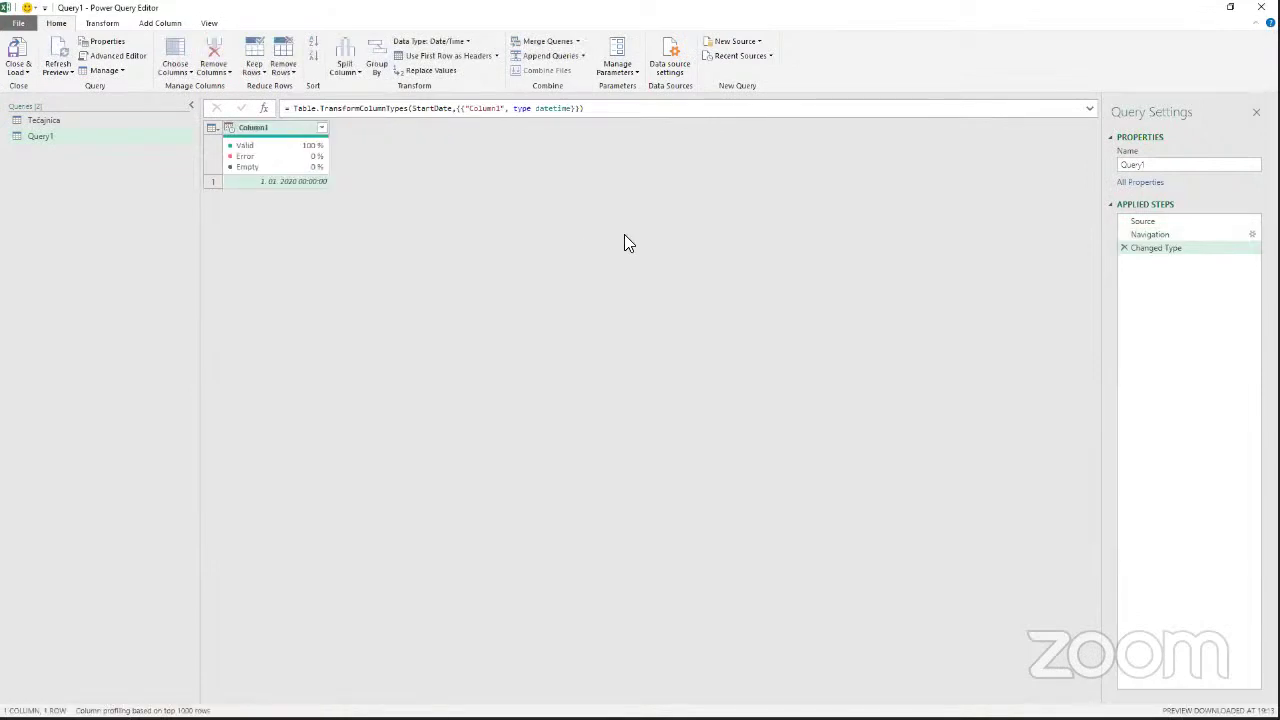
click(228, 127)
click(282, 222)
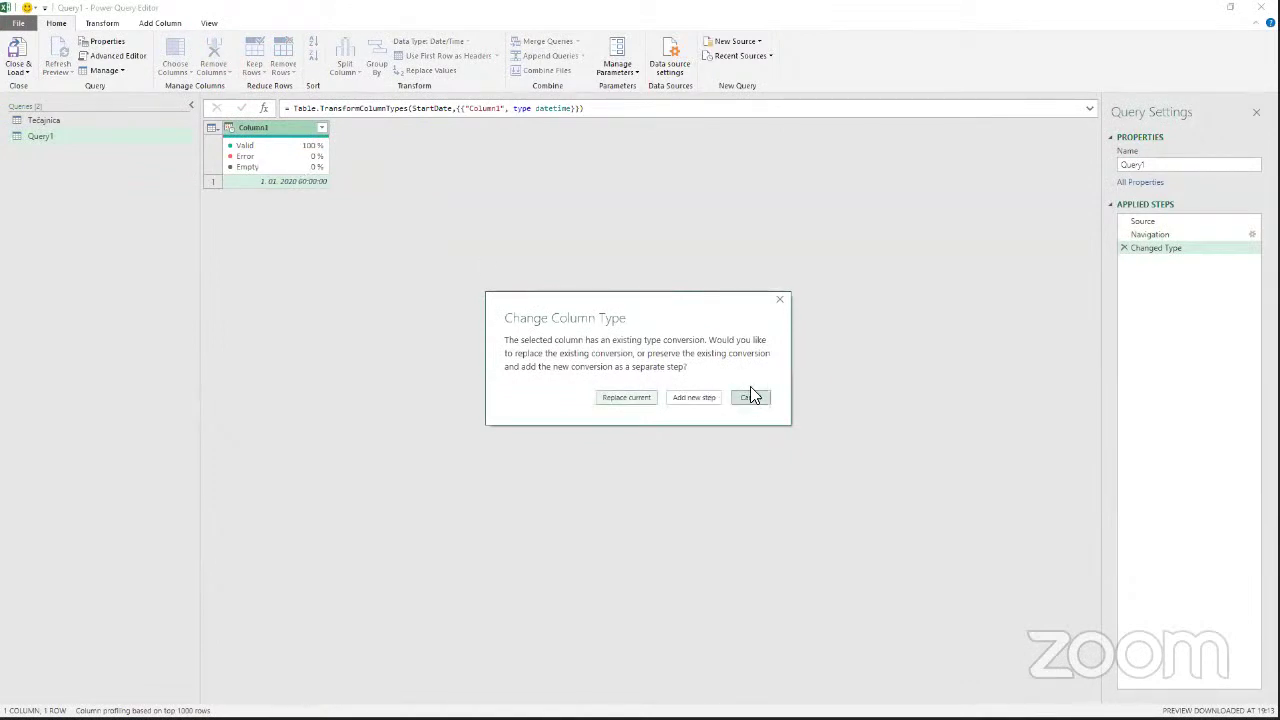
click(750, 397)
Change Column1's data type to Whole Number, replacing the current conversion, and drill down into its single value.
click(228, 130)
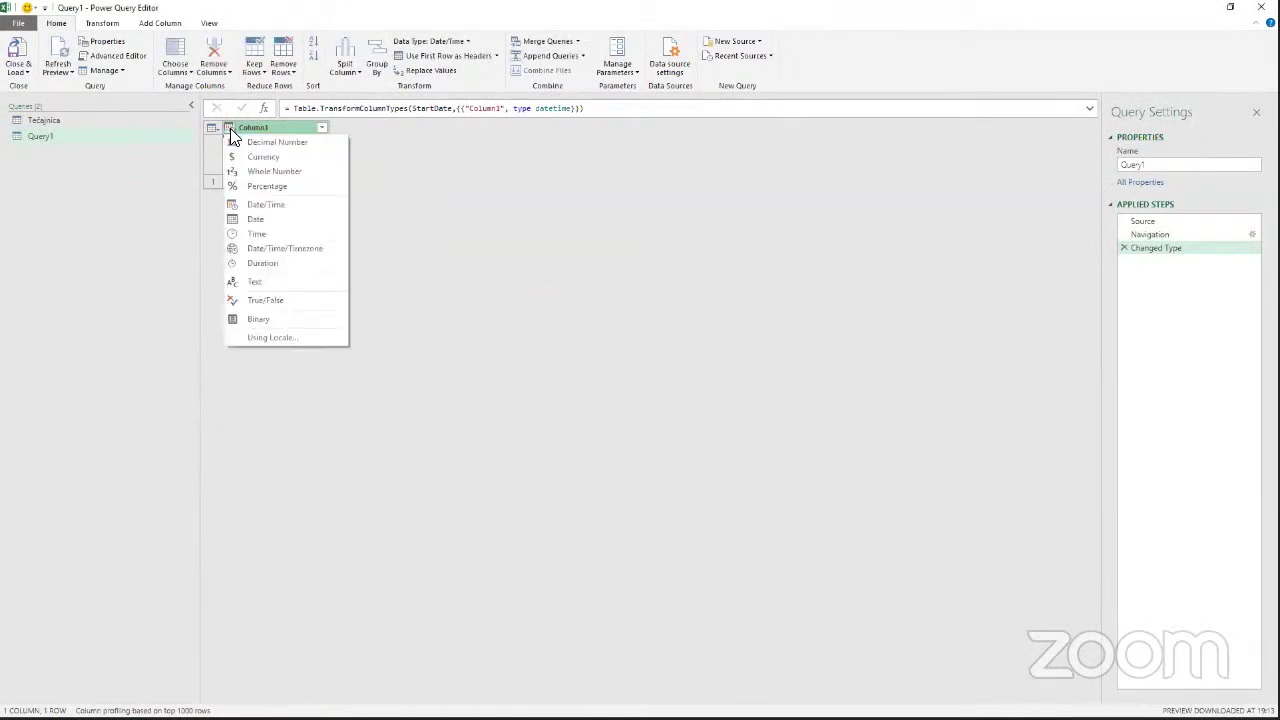
click(259, 171)
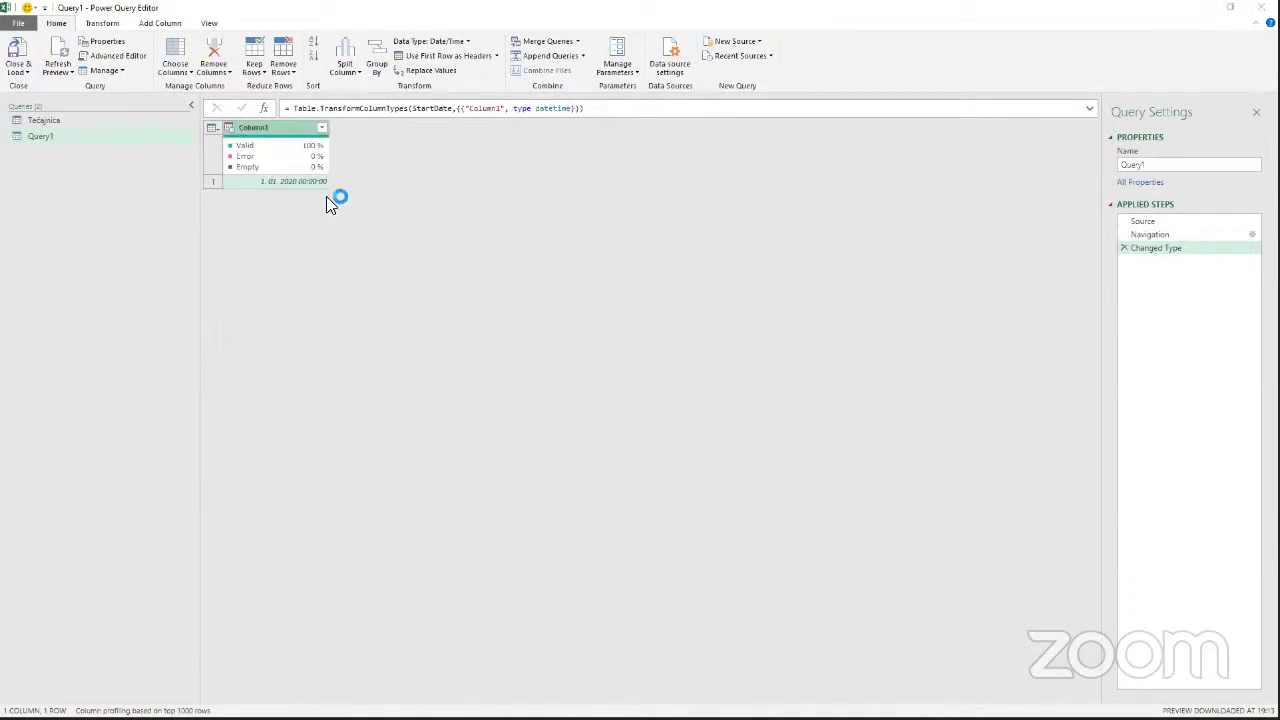
click(630, 397)
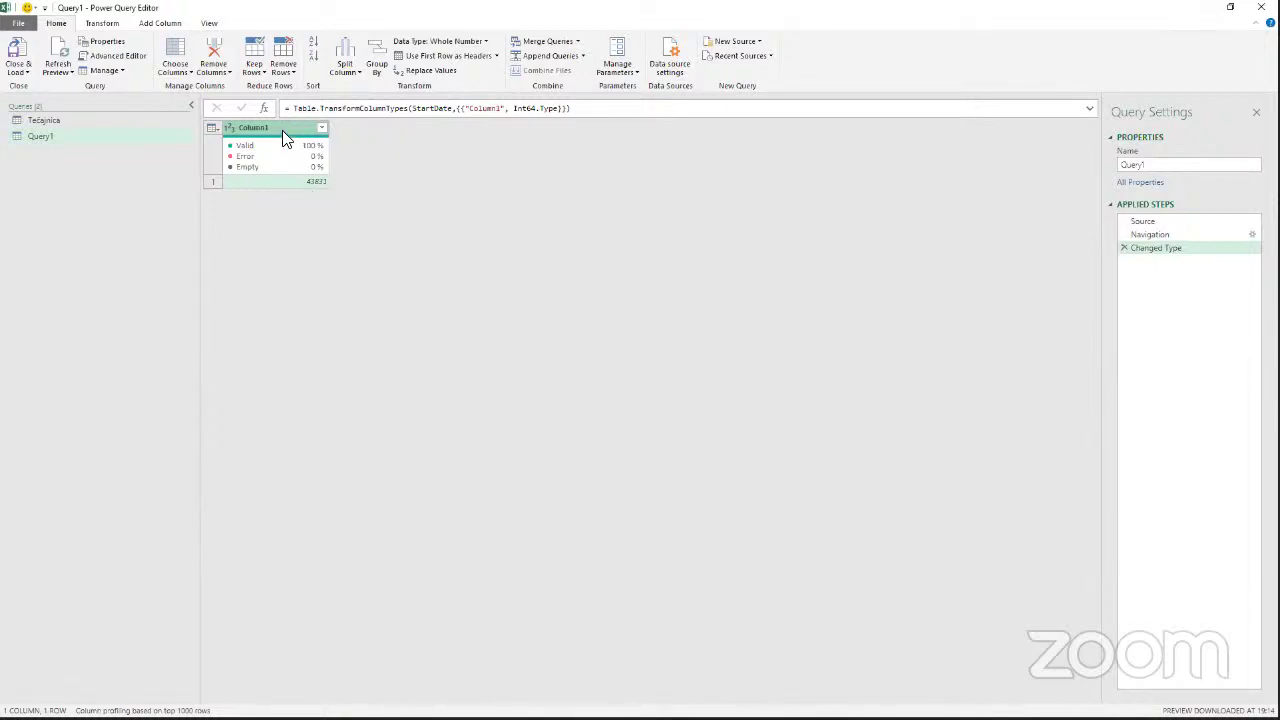
right_click(300, 182)
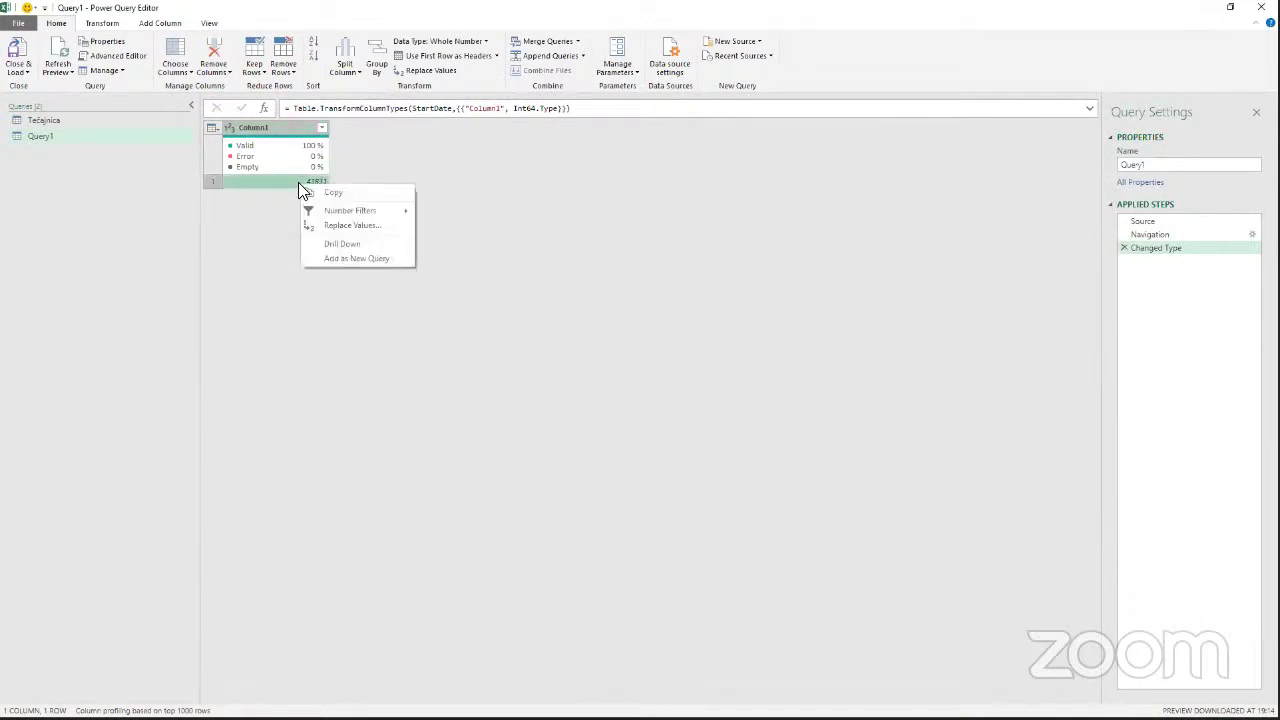
click(343, 244)
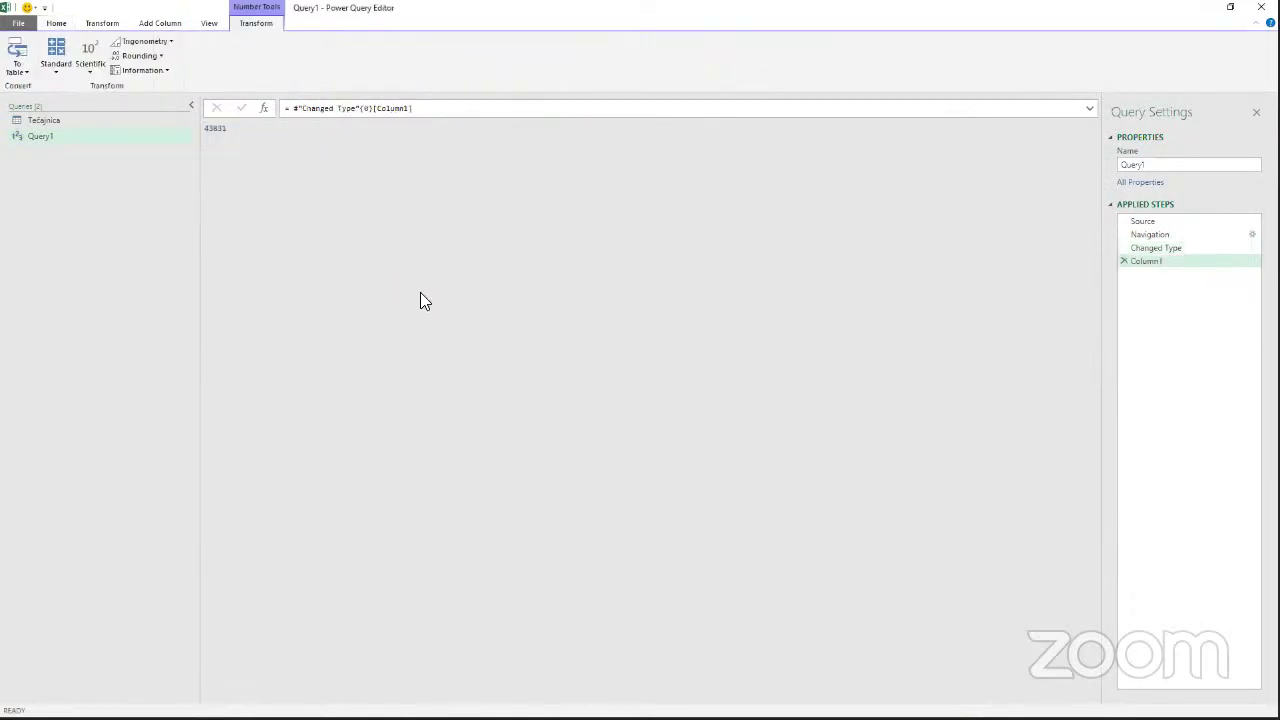
Duplicate Query1 and edit the copy's Navigation formula to retrieve EndDate instead of StartDate, checking through its final step.
right_click(64, 136)
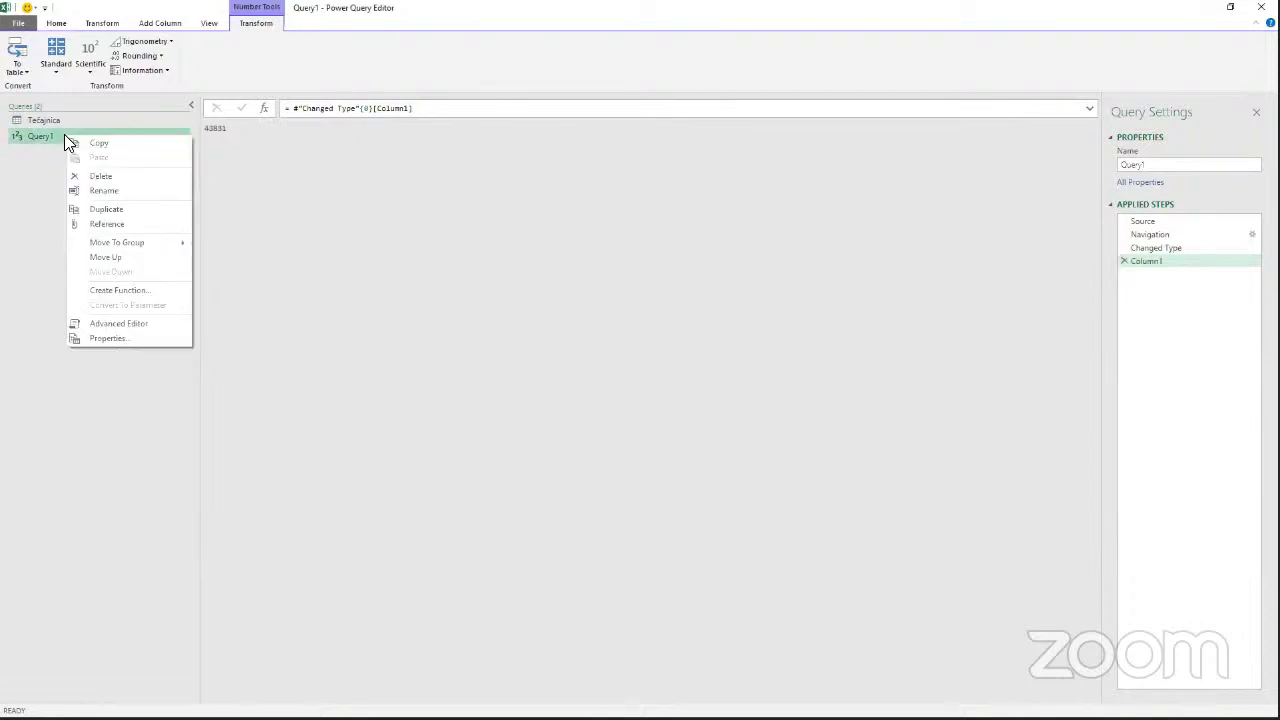
click(116, 208)
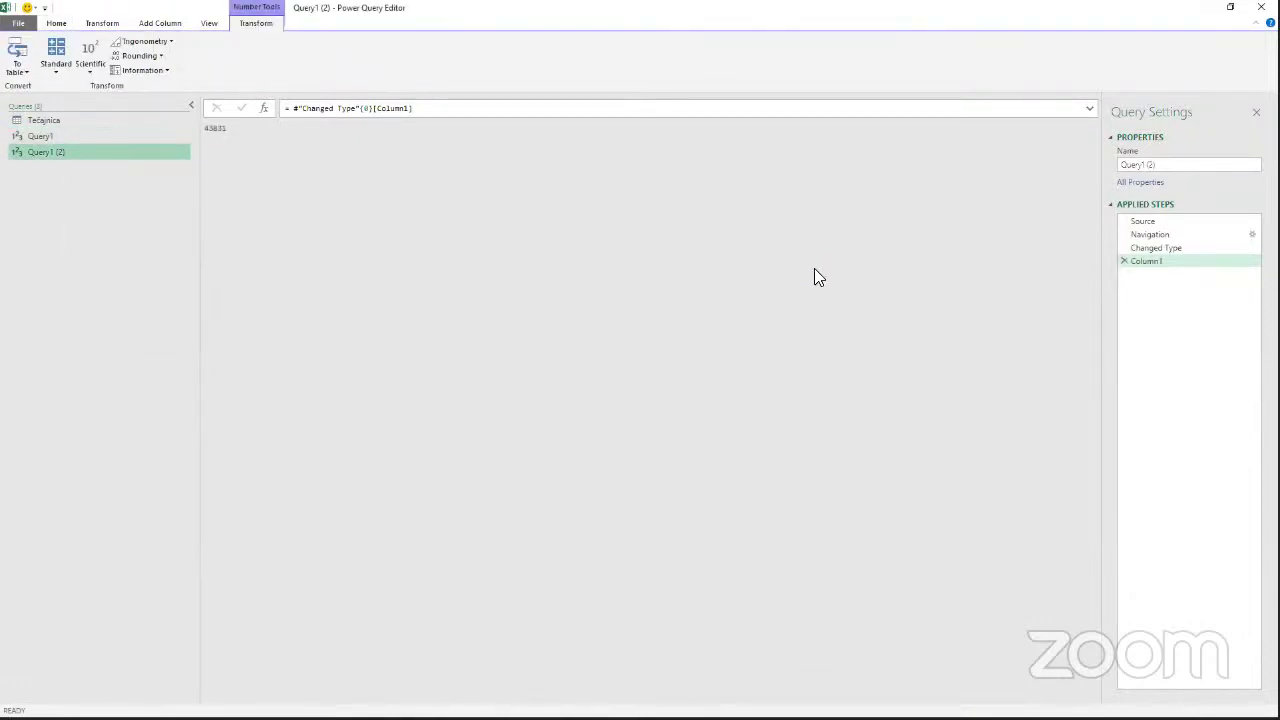
click(1148, 234)
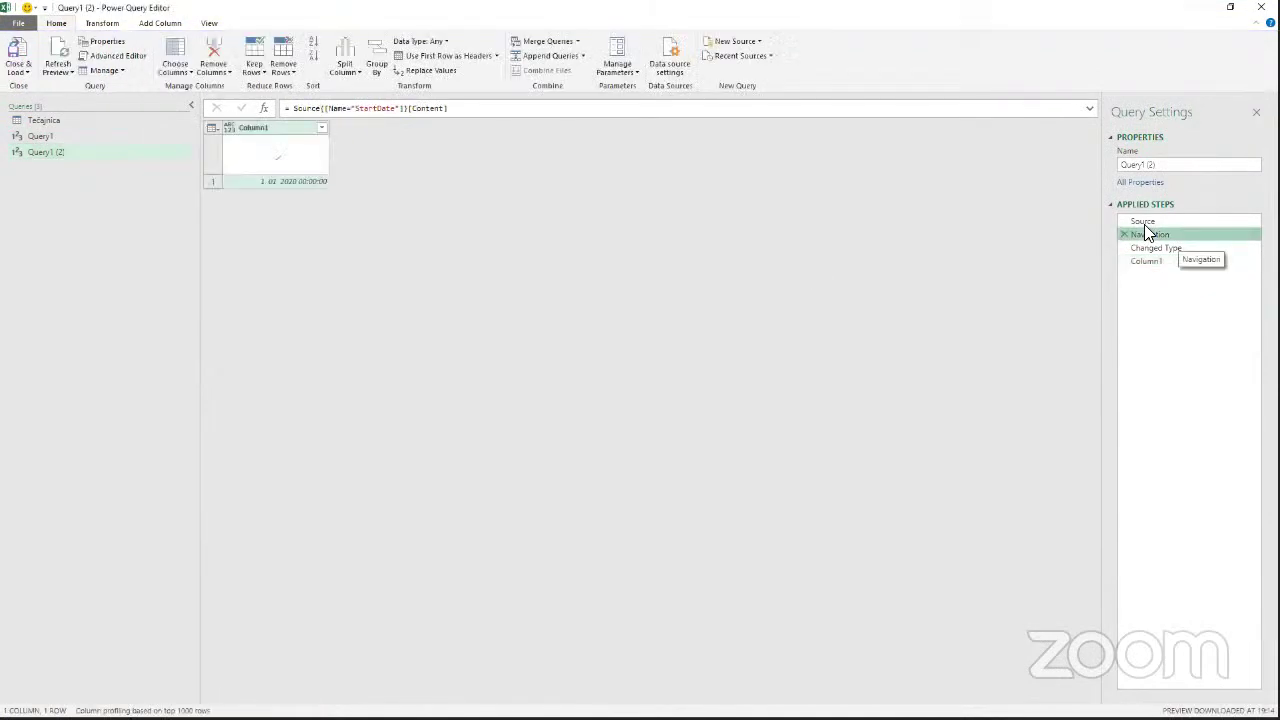
click(388, 108)
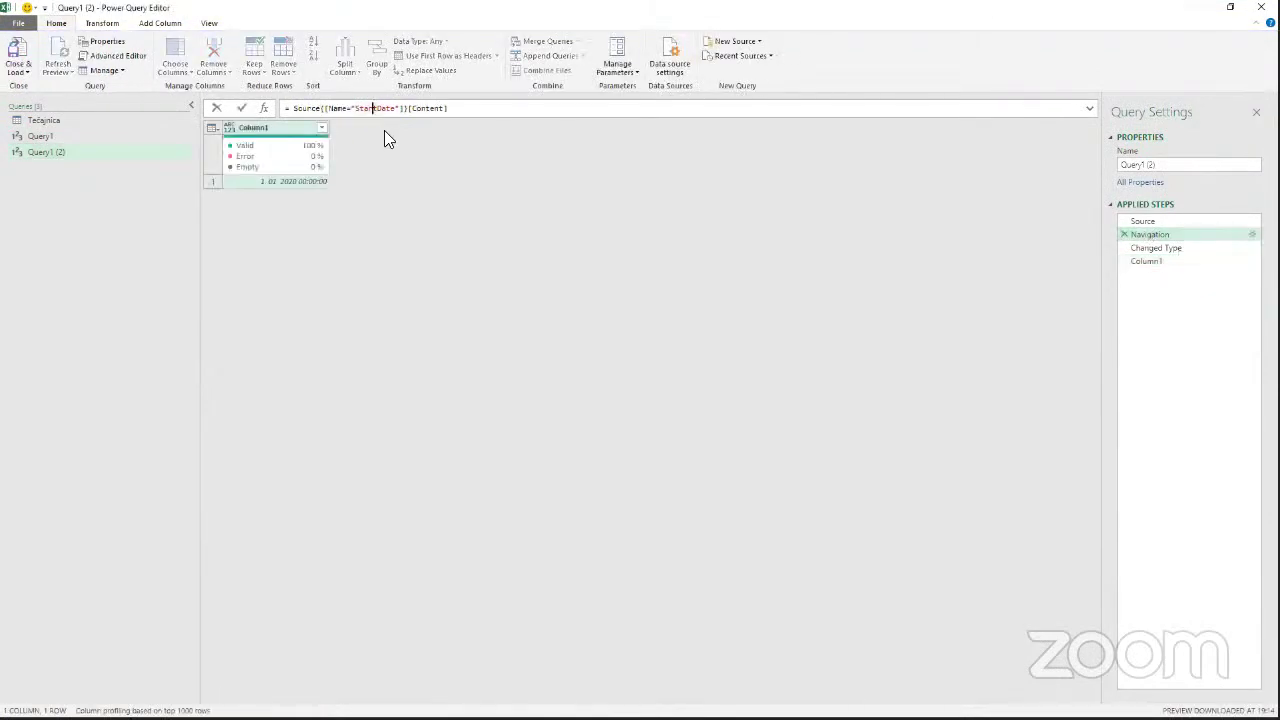
click(380, 110)
key(BackSpace)
key(BackSpace)
key(BackSpace)
key(BackSpace)
key(BackSpace)
text(End)
key(Return)
click(1120, 248)
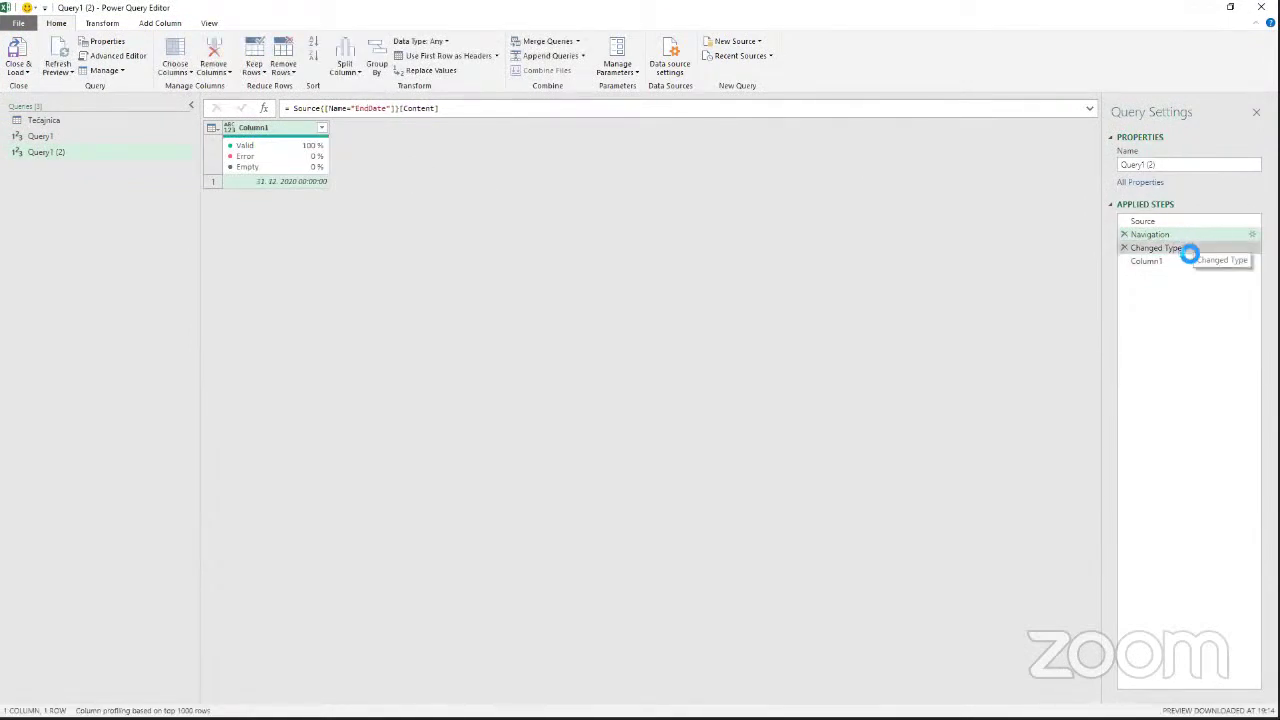
click(1122, 262)
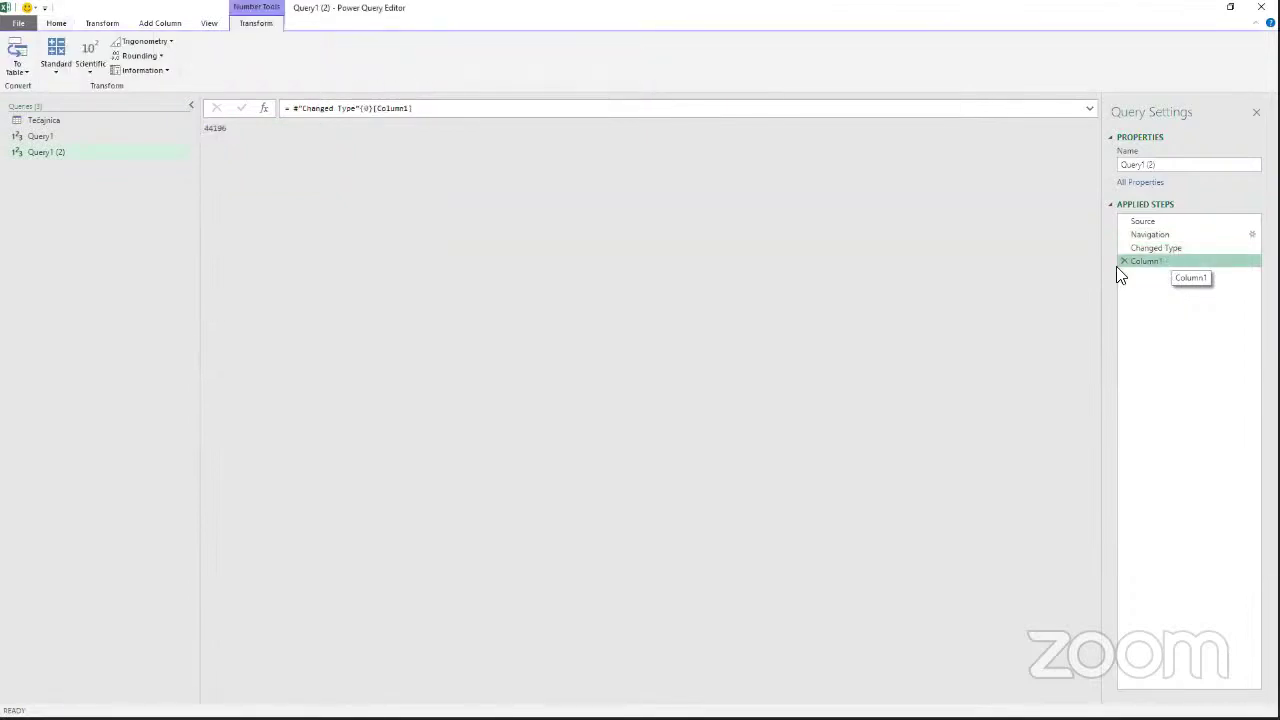
Rename Query1 as StartDate and its duplicate as EndDate.
click(58, 138)
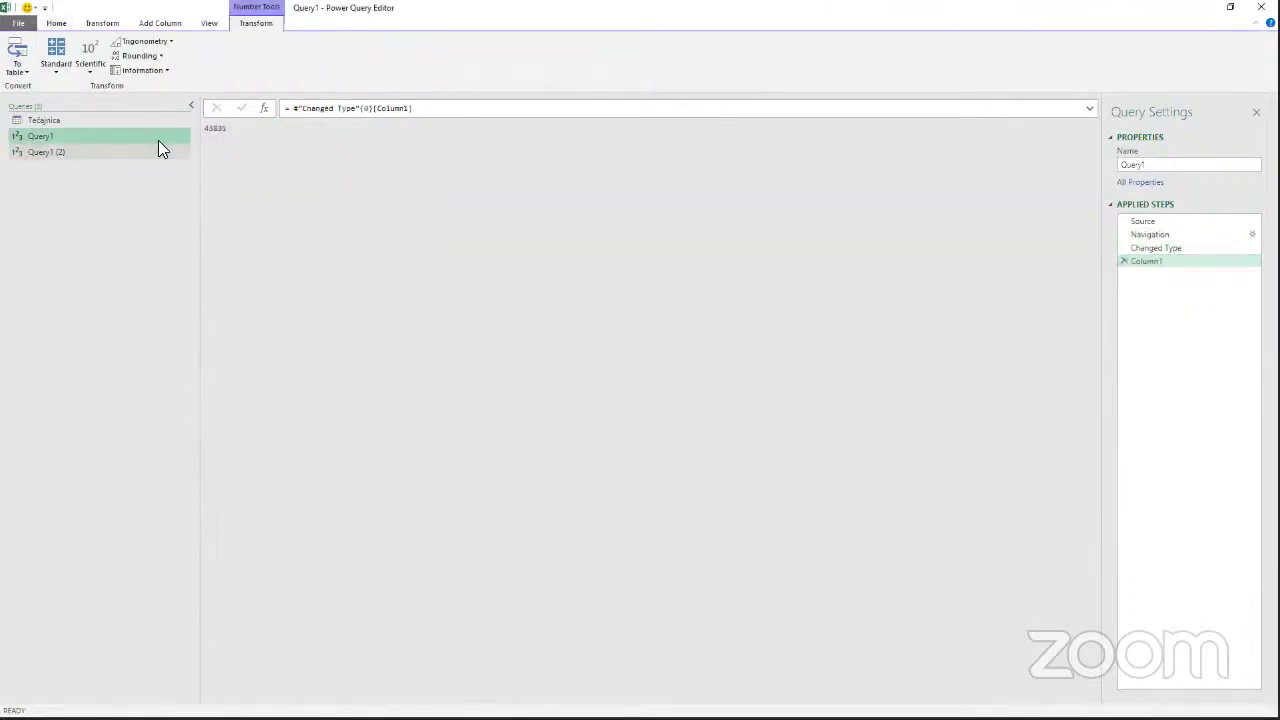
click(1140, 164)
drag(1140, 164, 1098, 166)
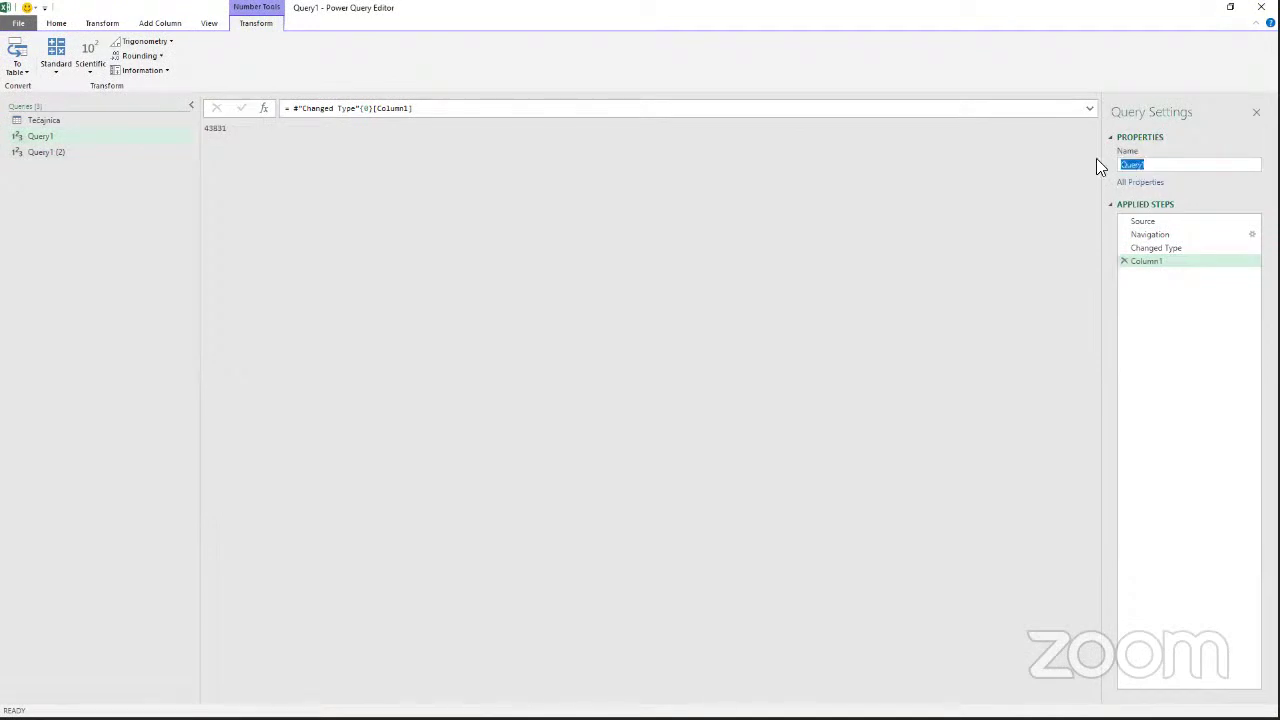
text(StartDate)
key(Return)
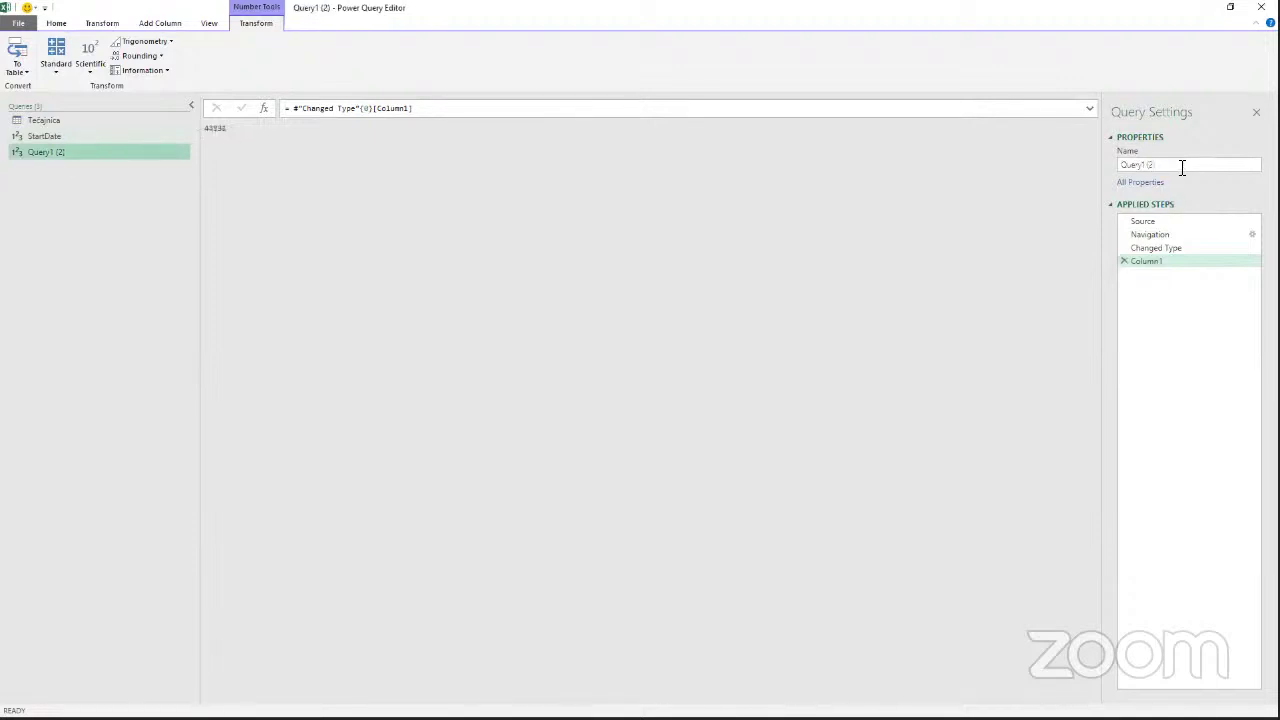
drag(1180, 165, 1104, 160)
text(EndDate)
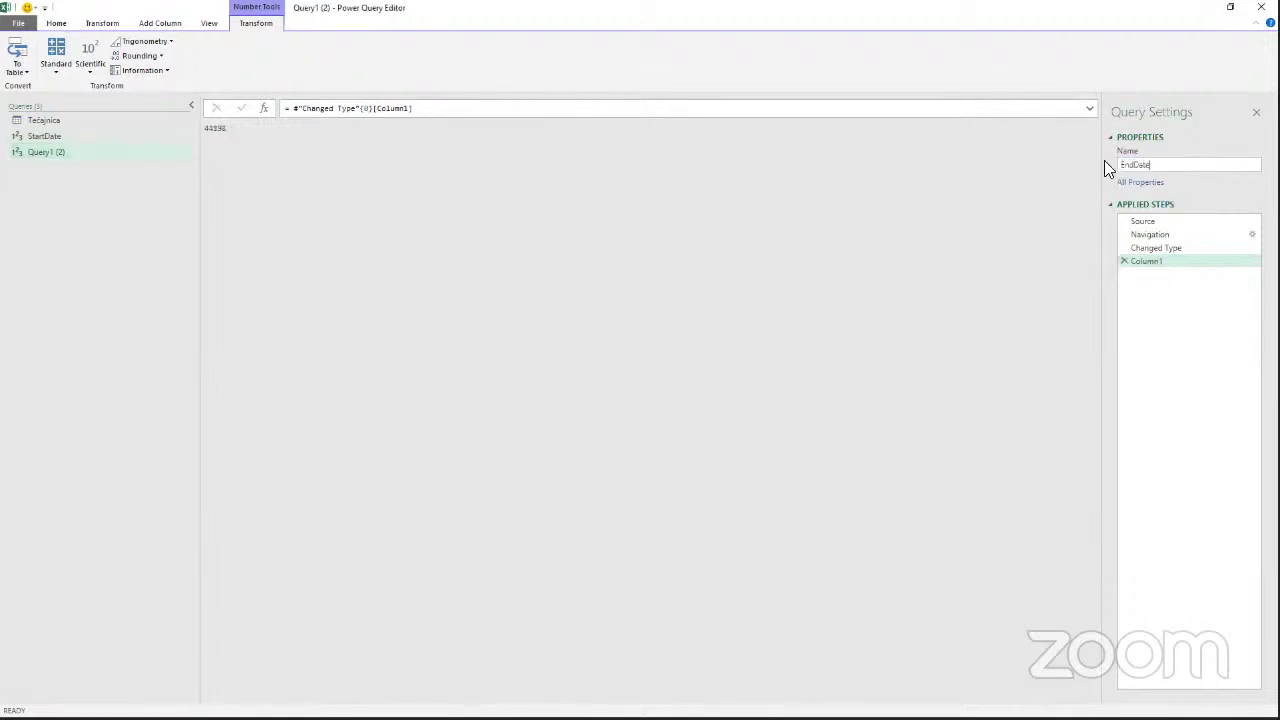
key(Return)
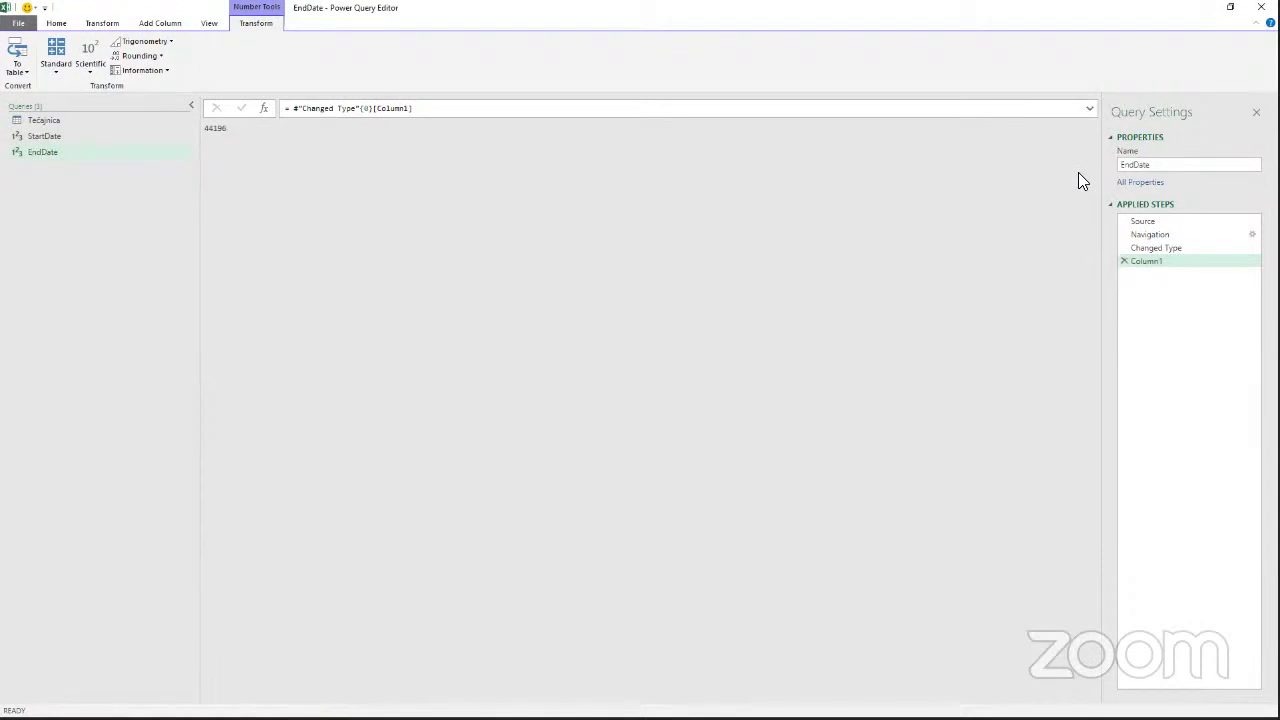
Review the values of the StartDate and EndDate queries and the rows of the Tečajnica table.
click(64, 138)
click(66, 152)
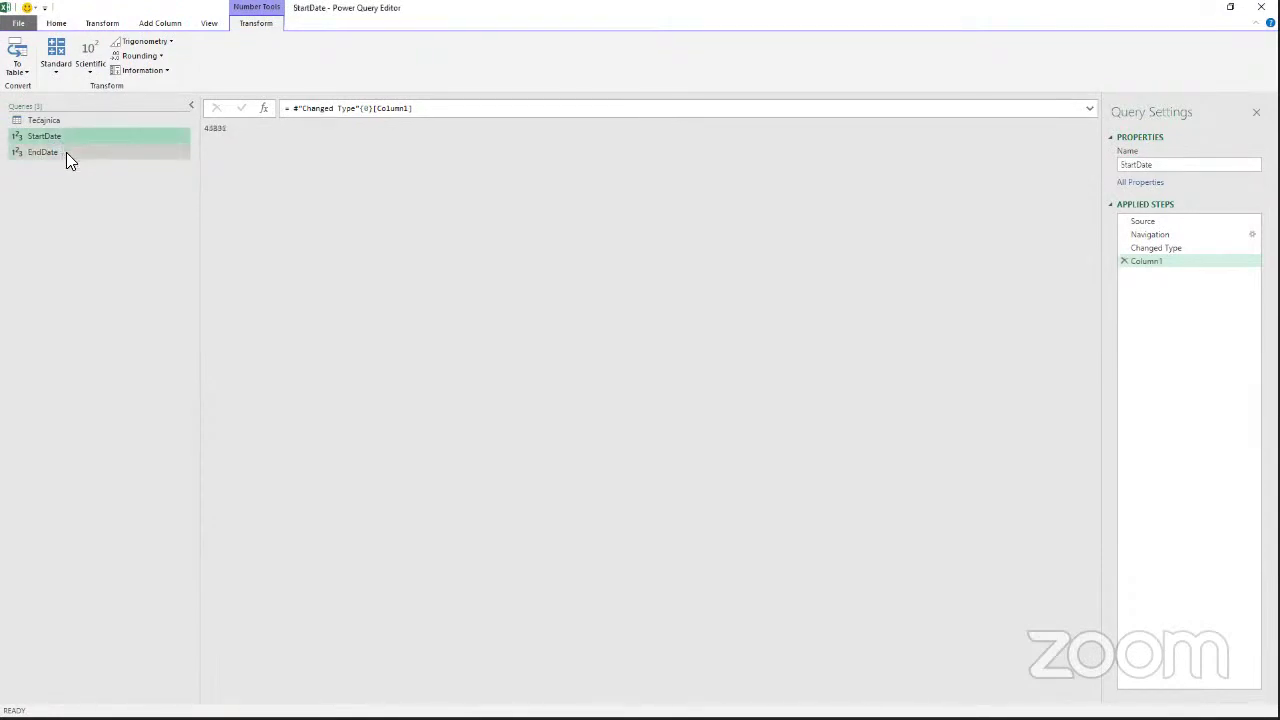
click(88, 136)
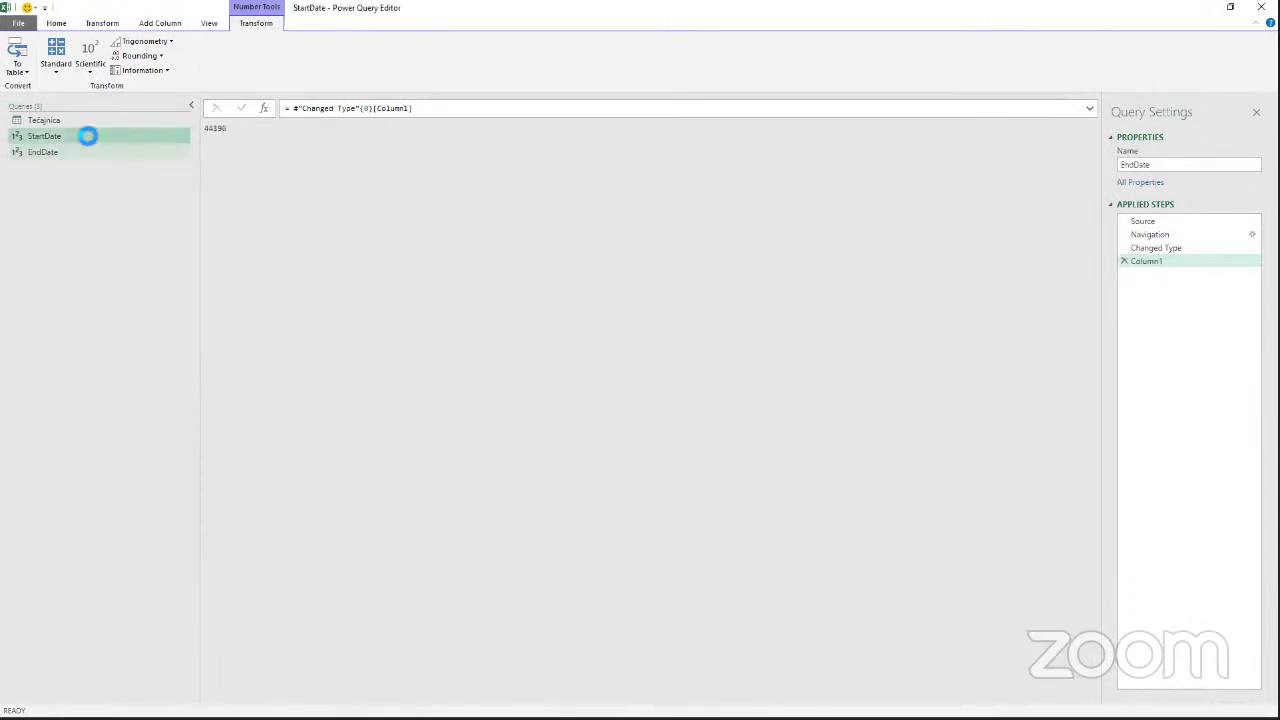
click(118, 152)
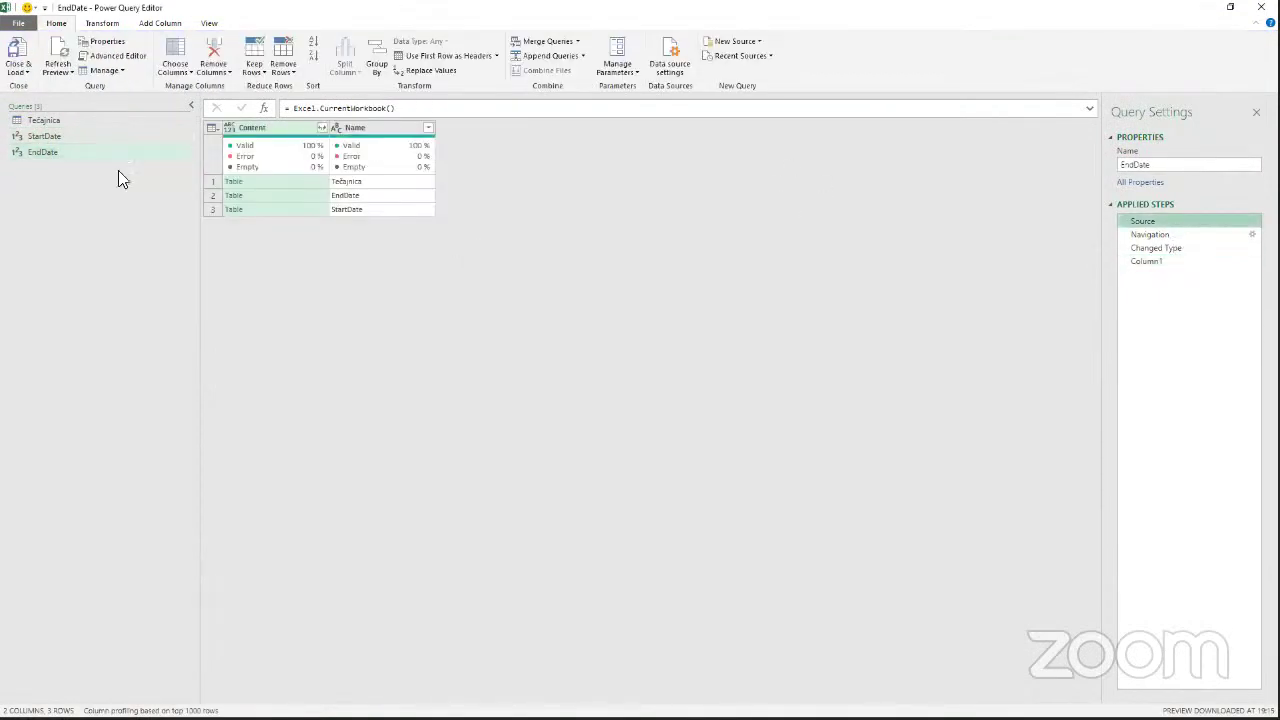
click(64, 118)
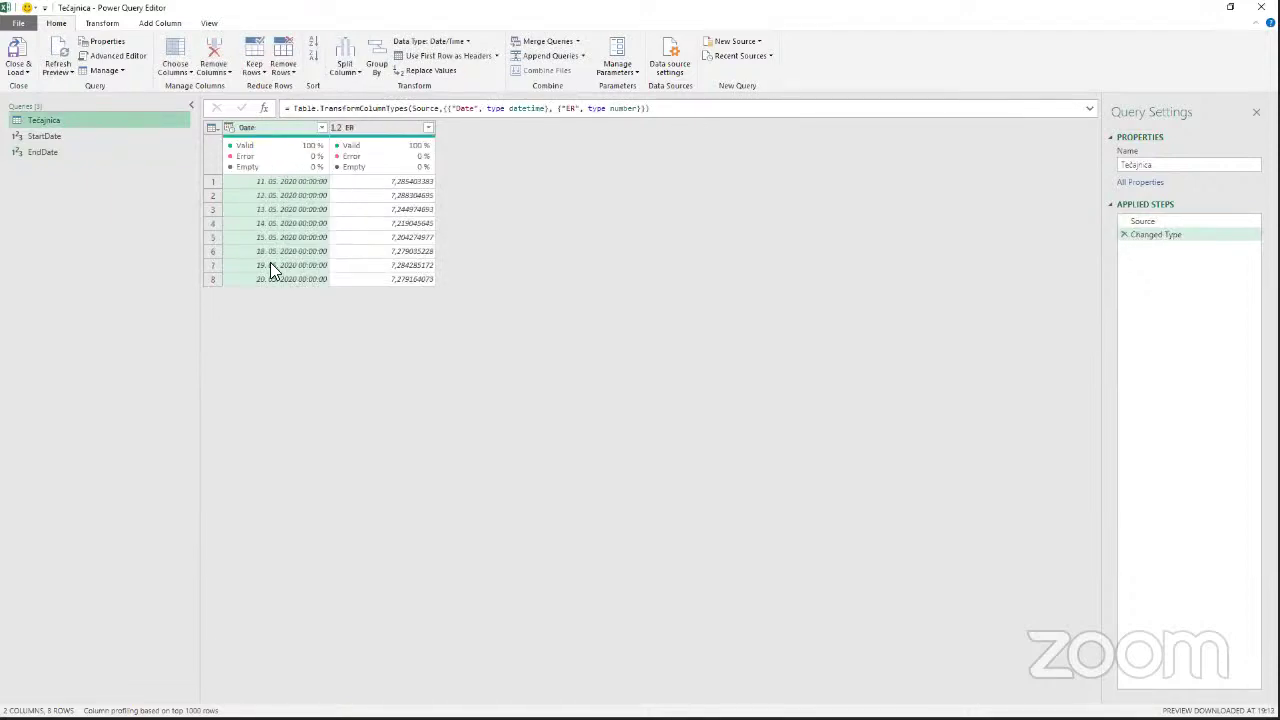
Add a blank query that generates a list with the formula ={StartDate..EndDate}.
right_click(64, 176)
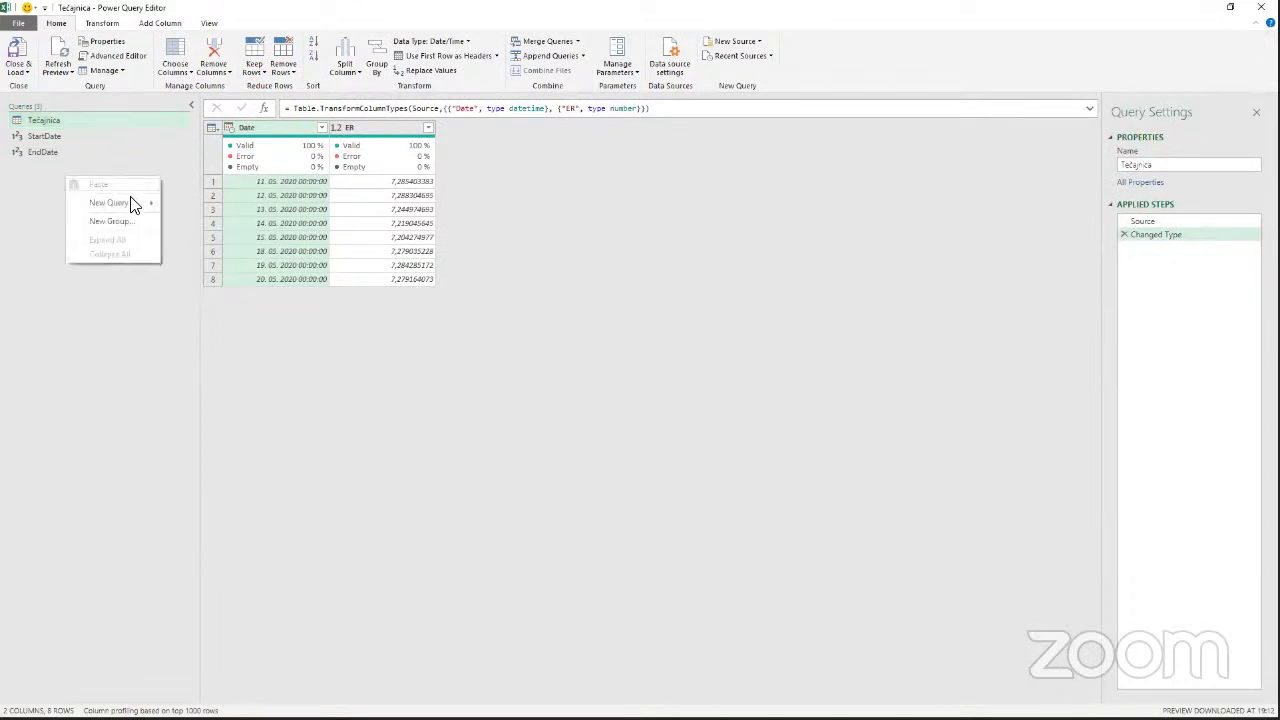
mouse_move(133, 205)
mouse_move(214, 279)
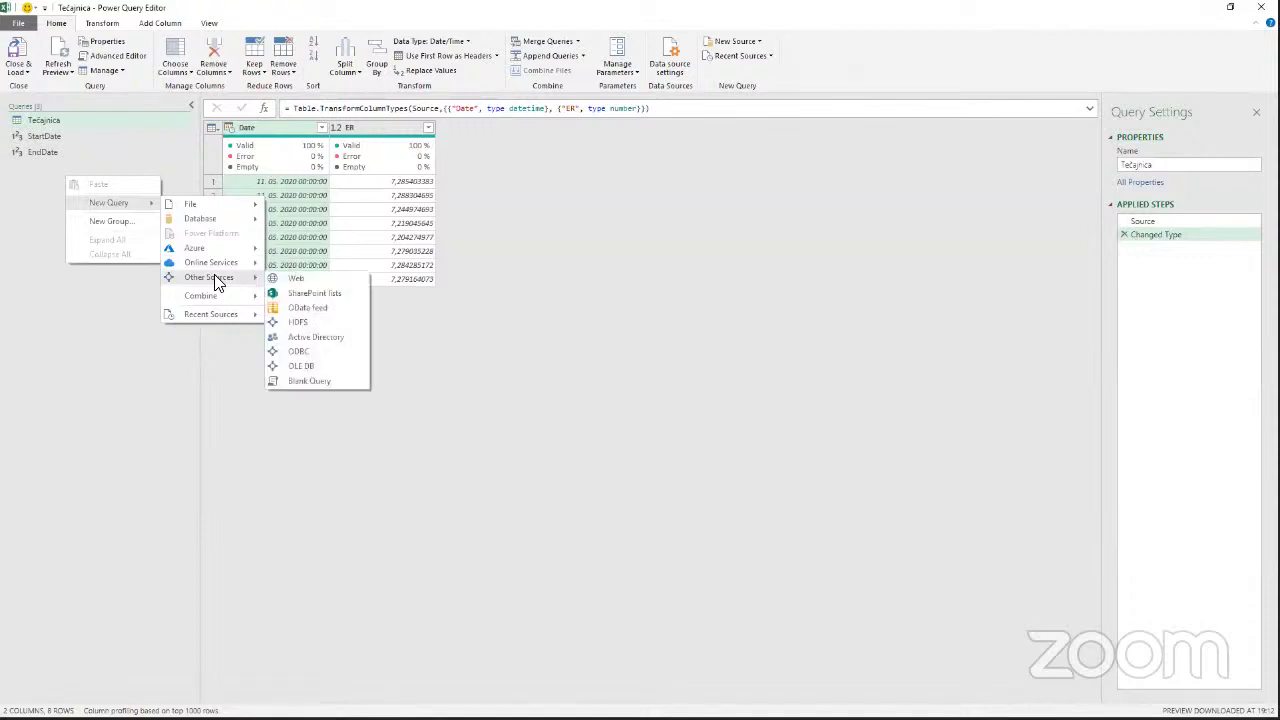
click(312, 378)
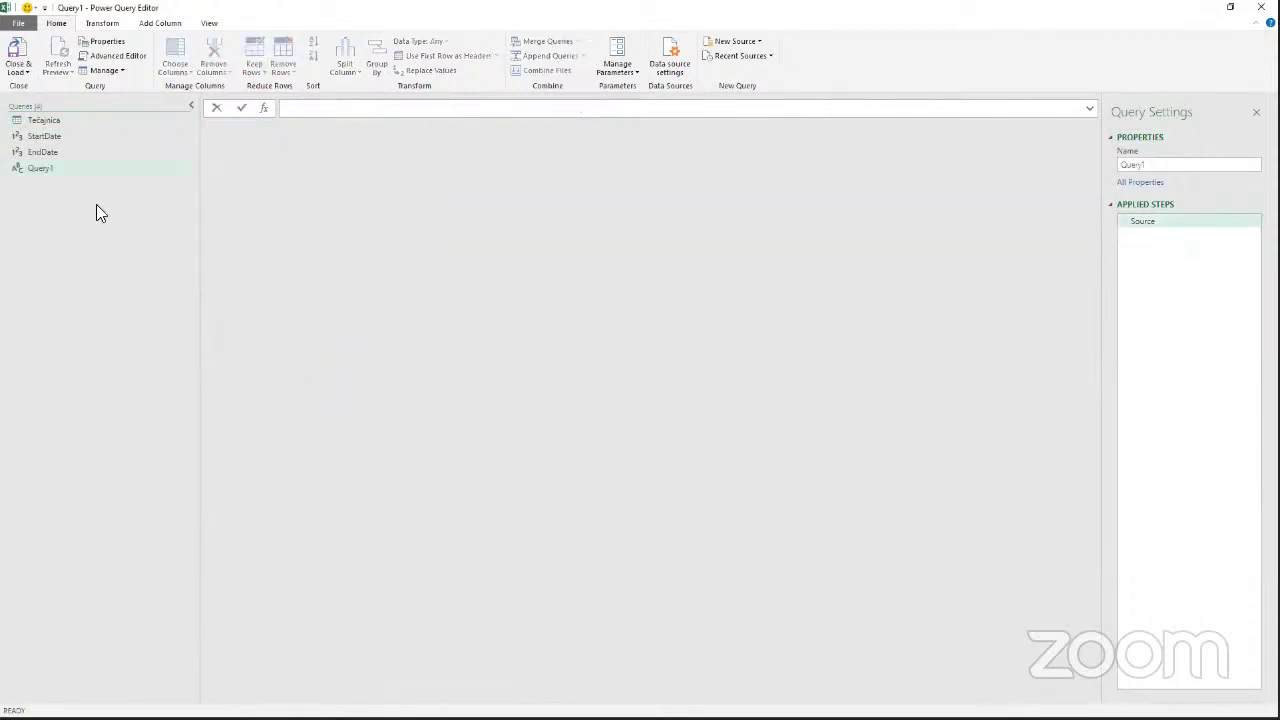
click(330, 112)
text(=)
text({Star)
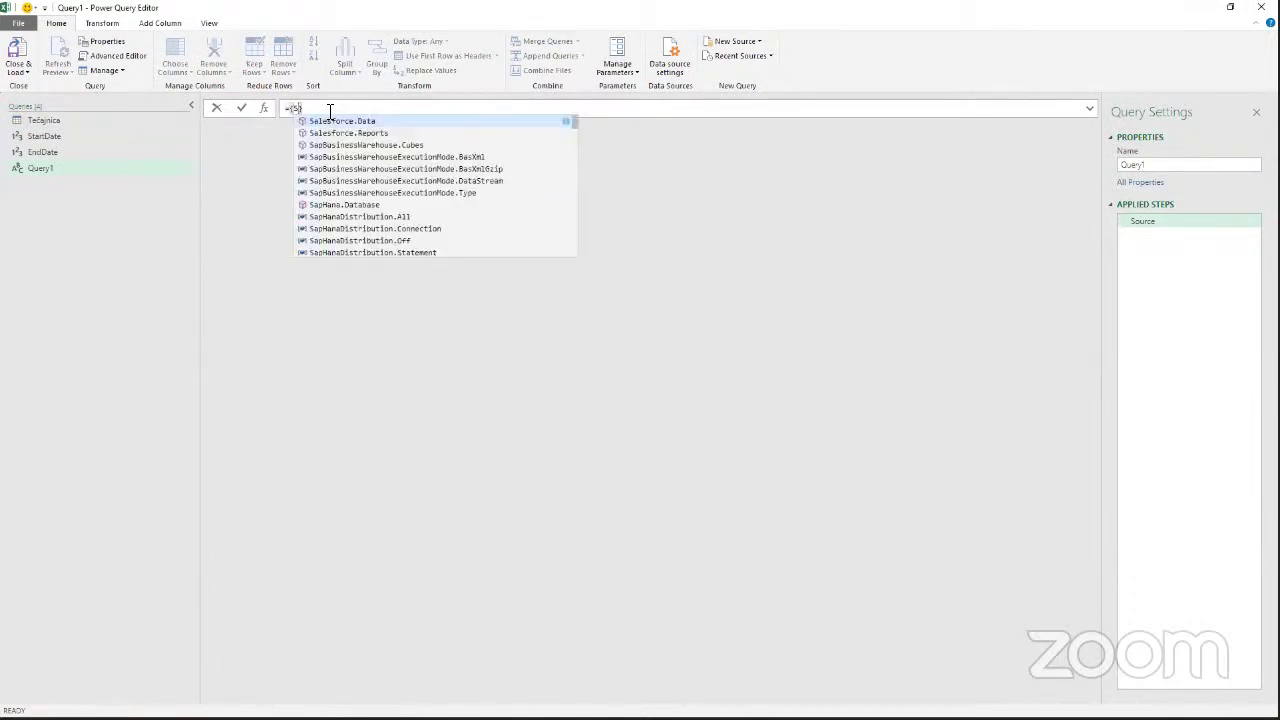
text(tDate..)
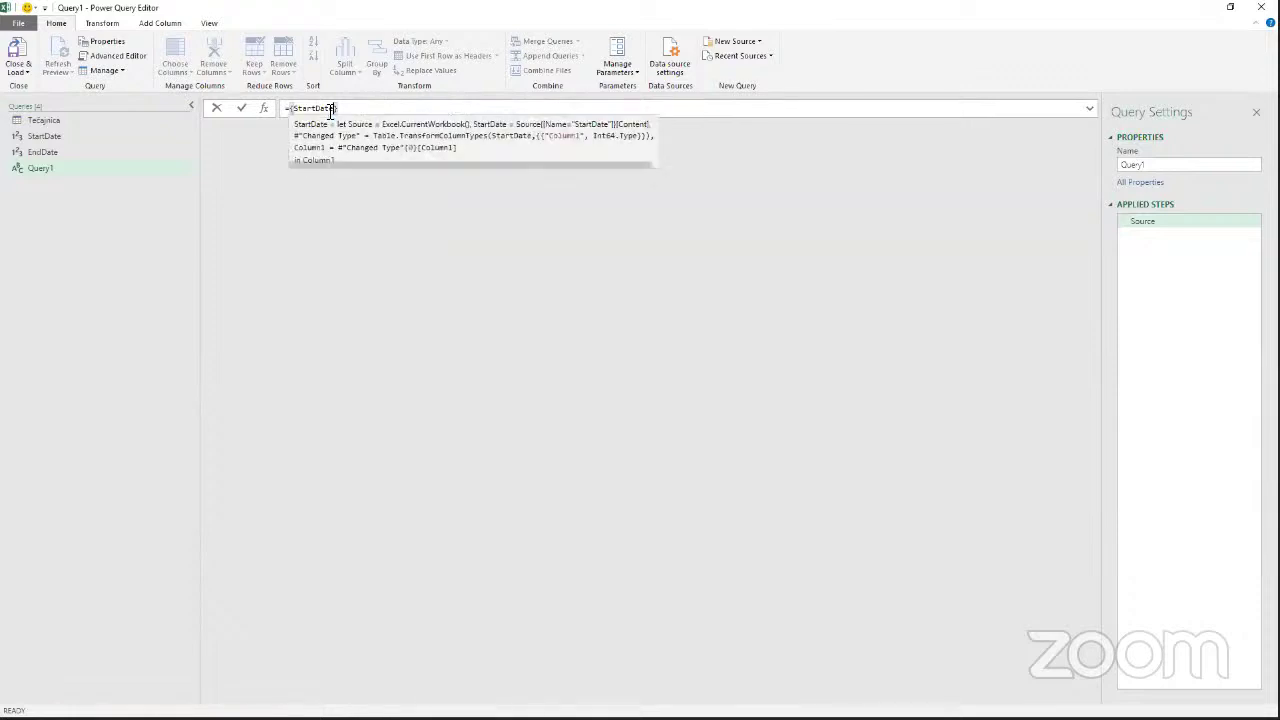
text(EndDate)
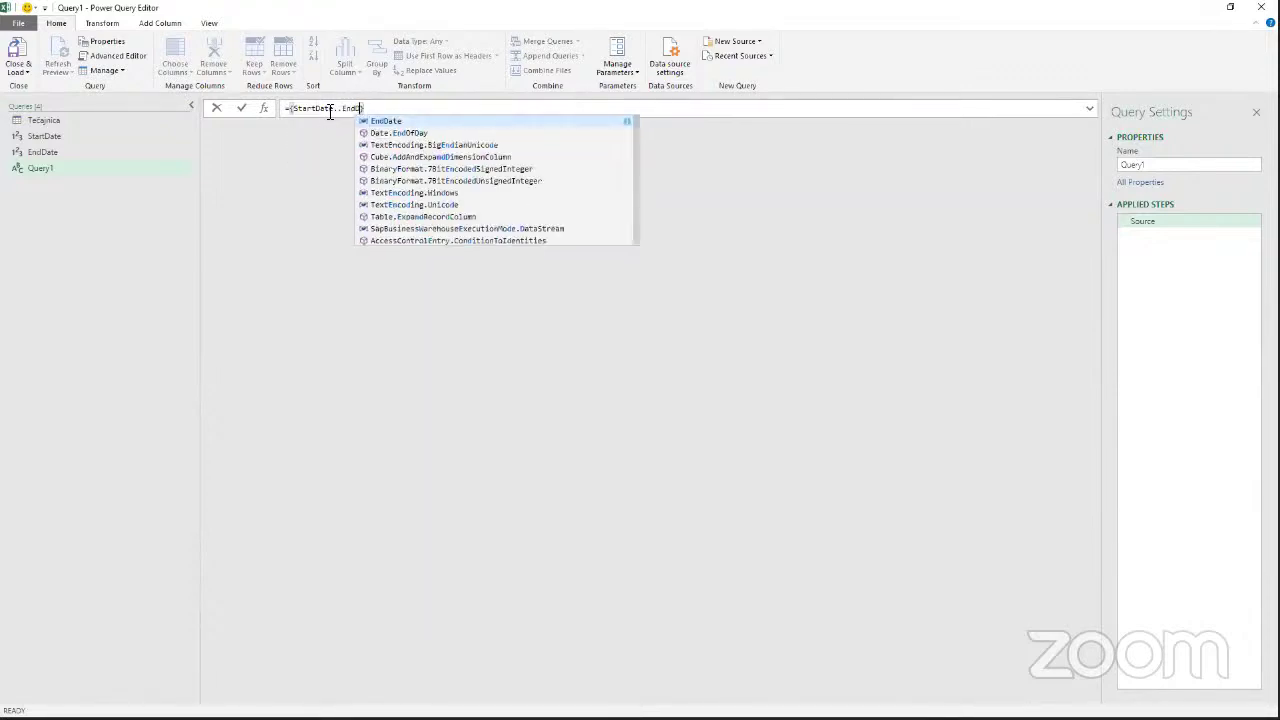
click(417, 108)
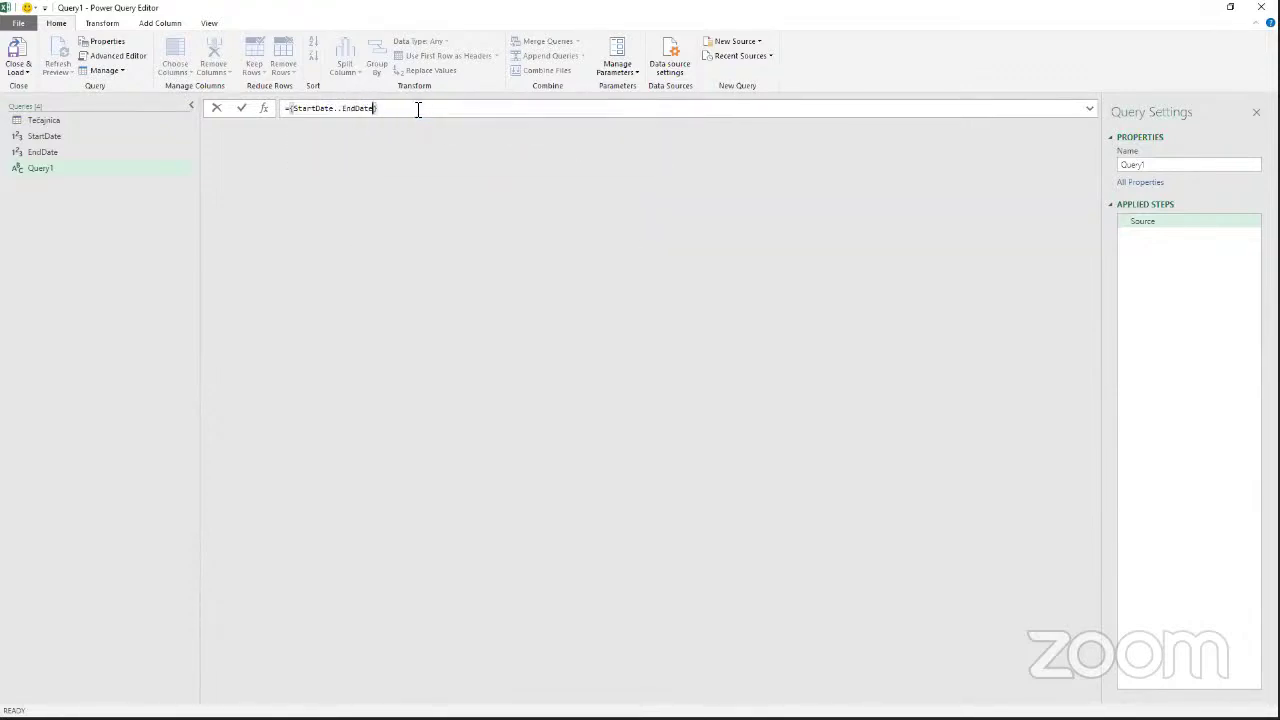
key(Return)
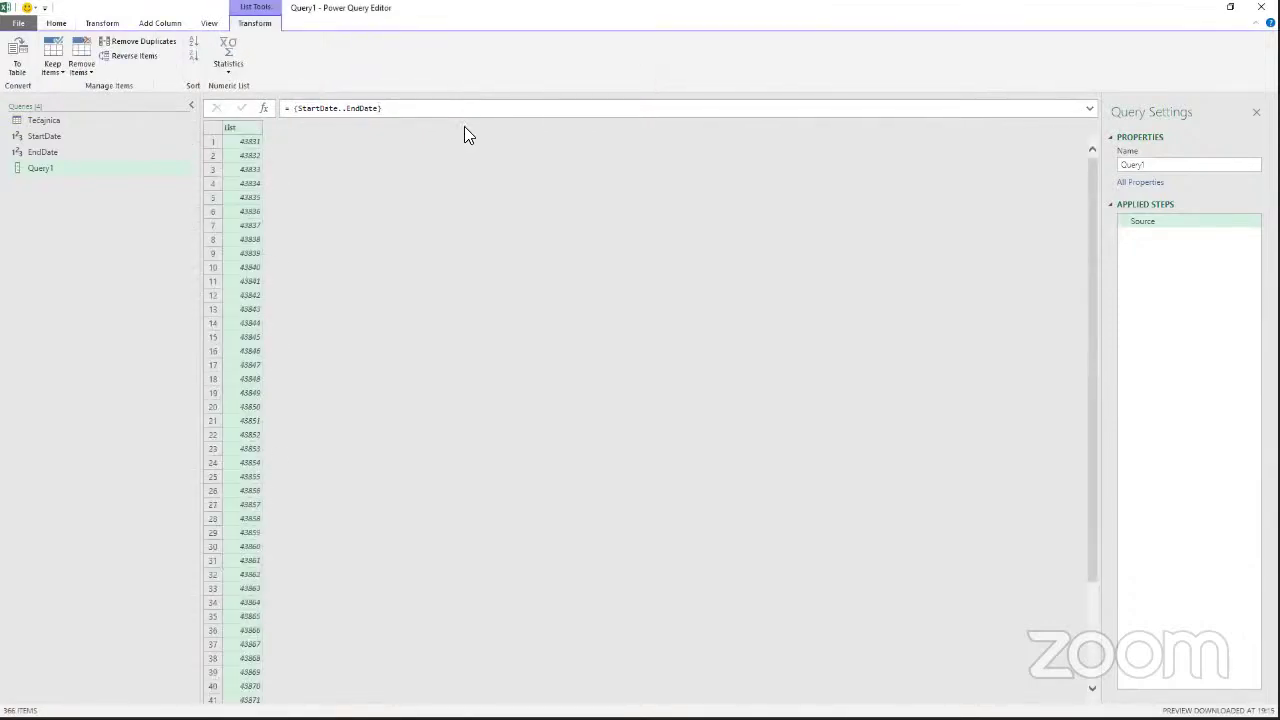
Replace the list bounds in the new query's formula with fixed numbers so it reads {1..10}.
drag(338, 108, 297, 110)
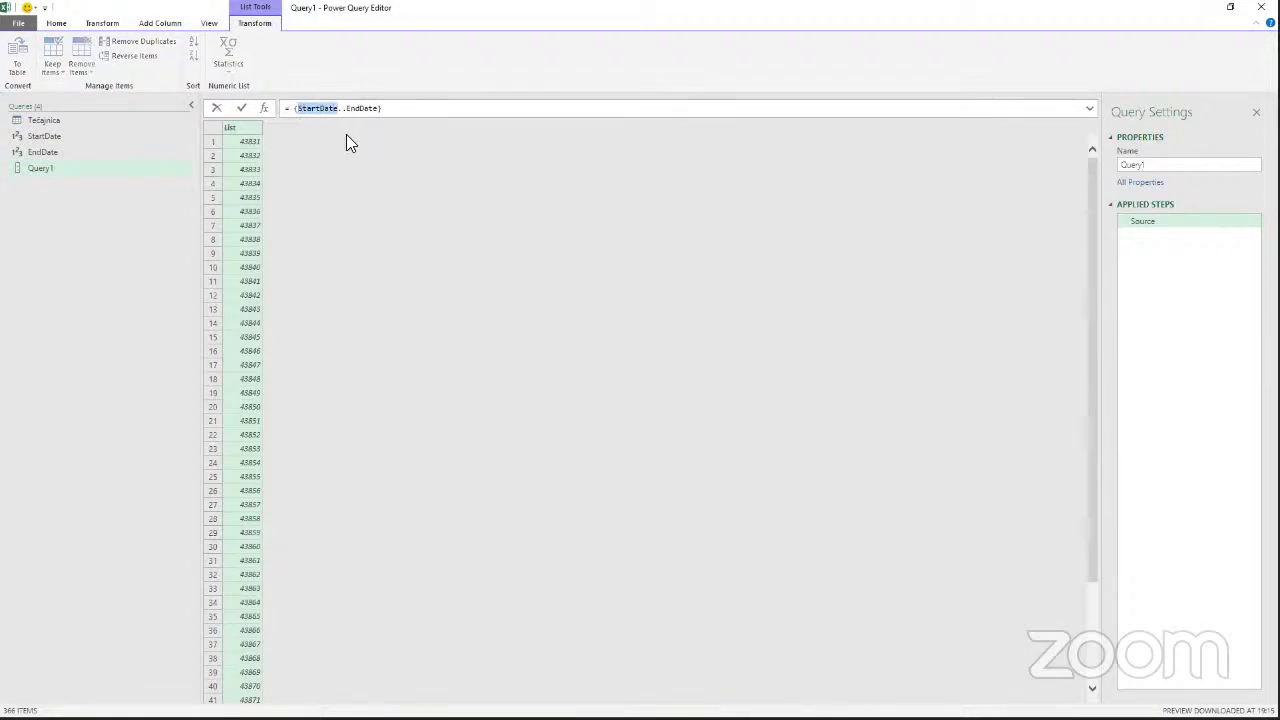
key(Delete)
text(1)
drag(345, 108, 313, 110)
text(10)
key(Return)
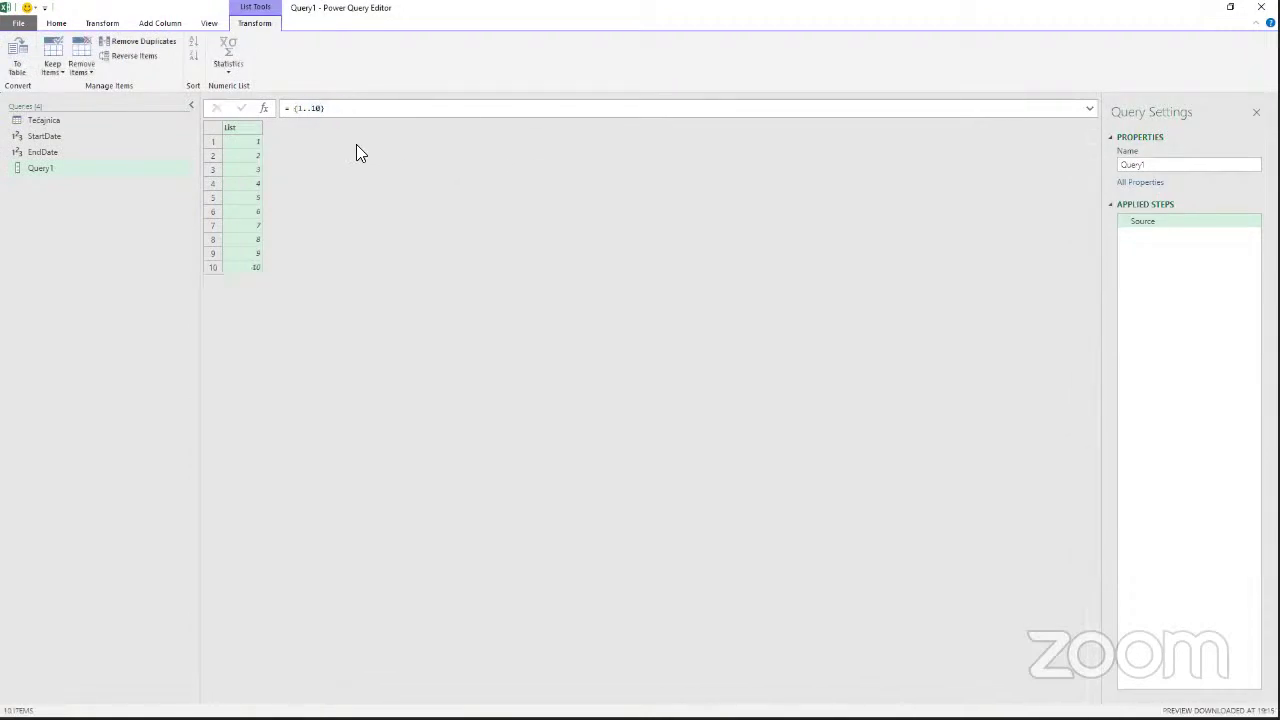
Restore StartDate and EndDate as the list bounds in the query's formula in place of 1 and 10.
double_click(302, 108)
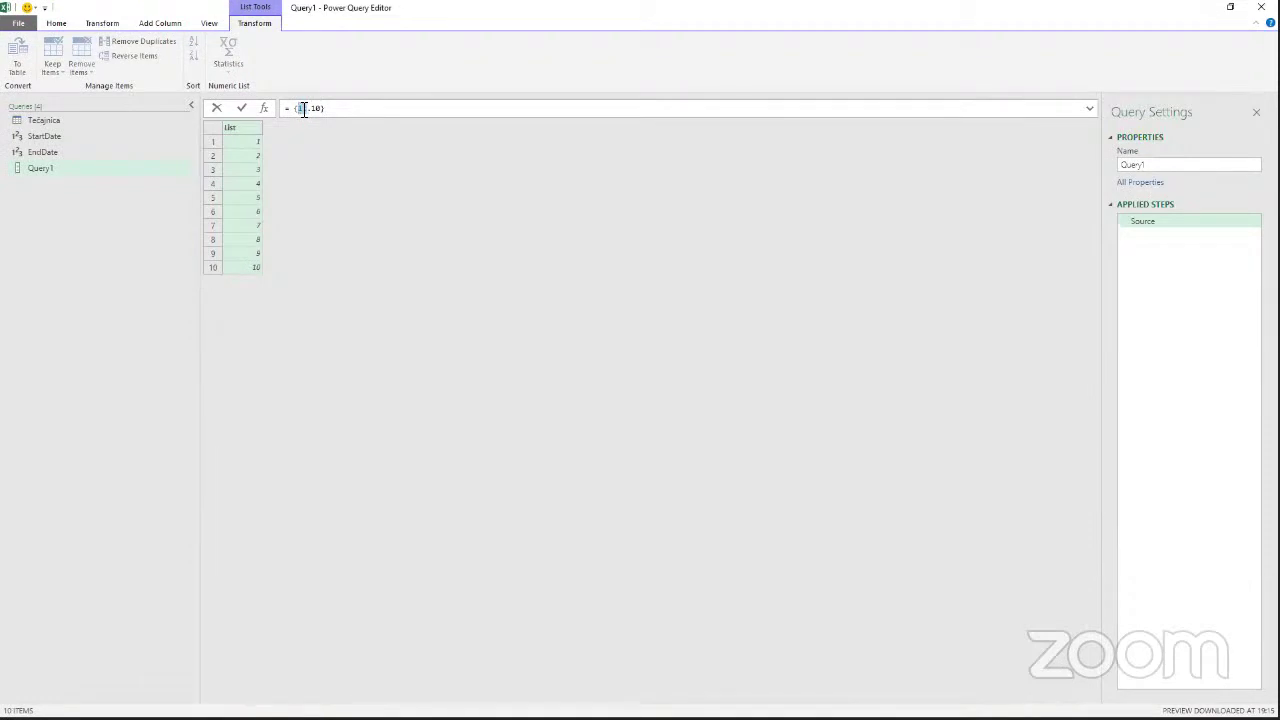
text(StartDate)
double_click(350, 108)
text(End)
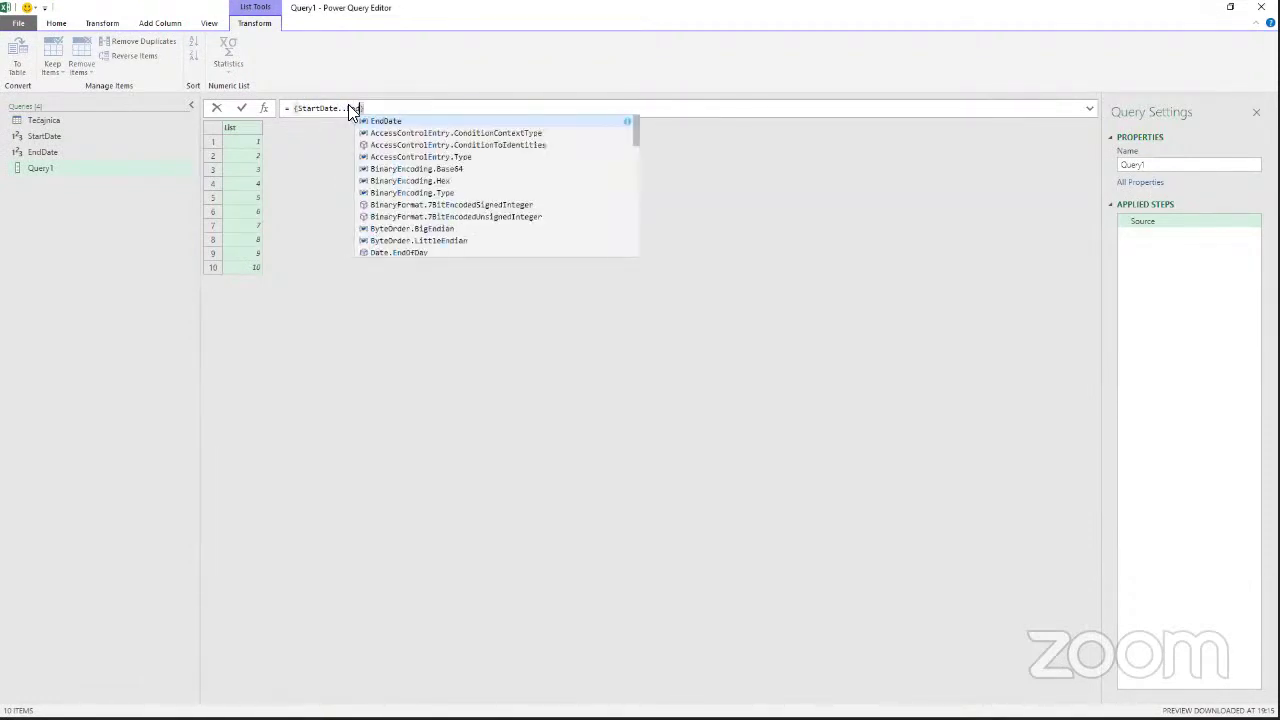
text(Da)
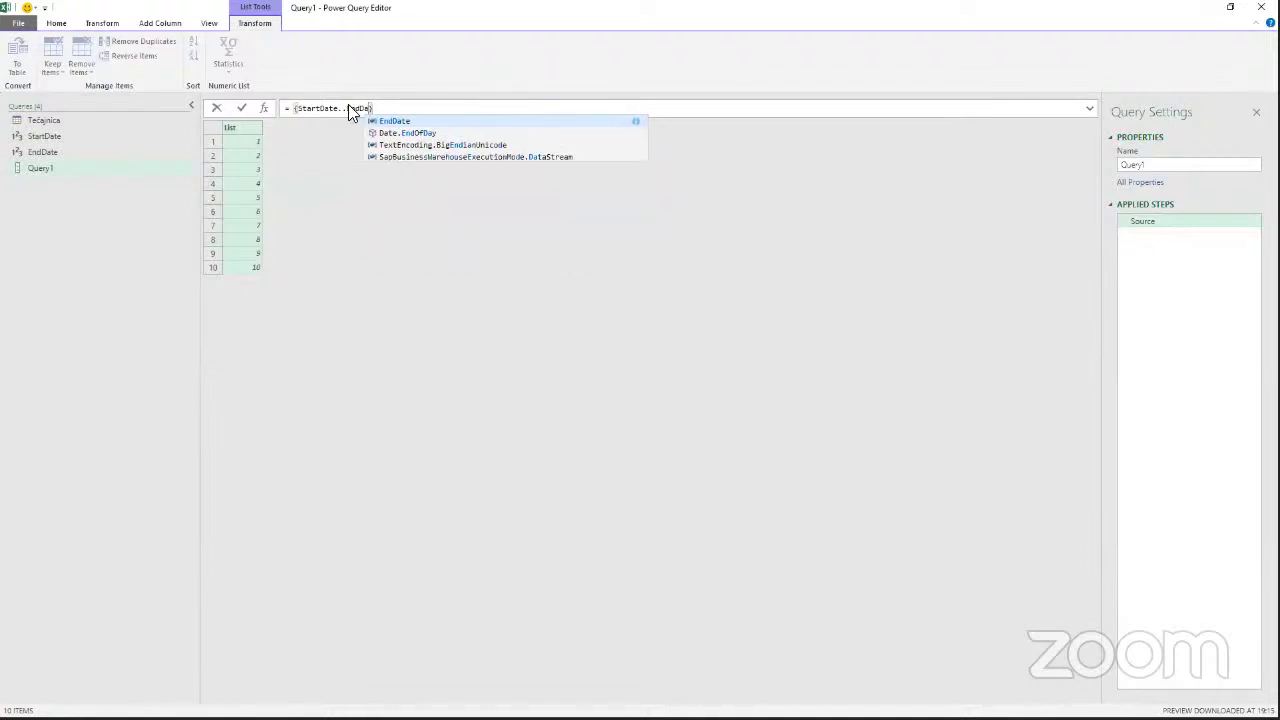
text(te)
key(Return)
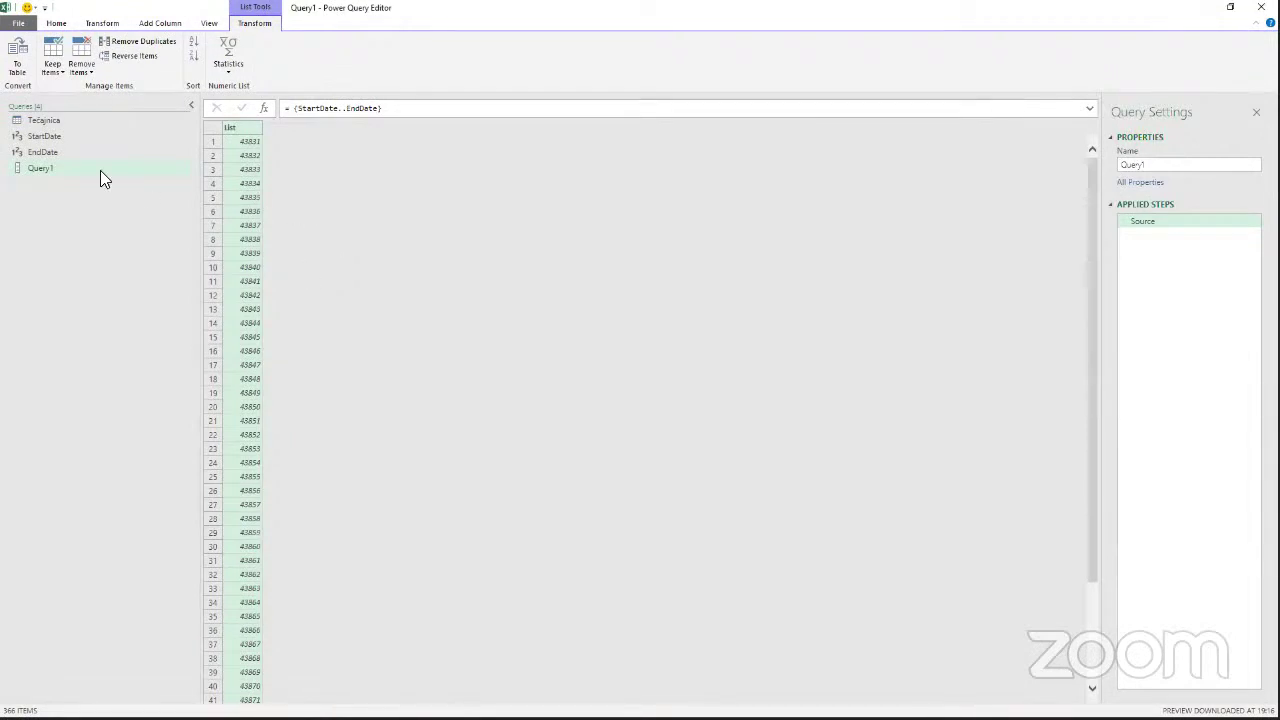
Review the EndDate value and the first and last dates in the Tečajnica table.
click(66, 150)
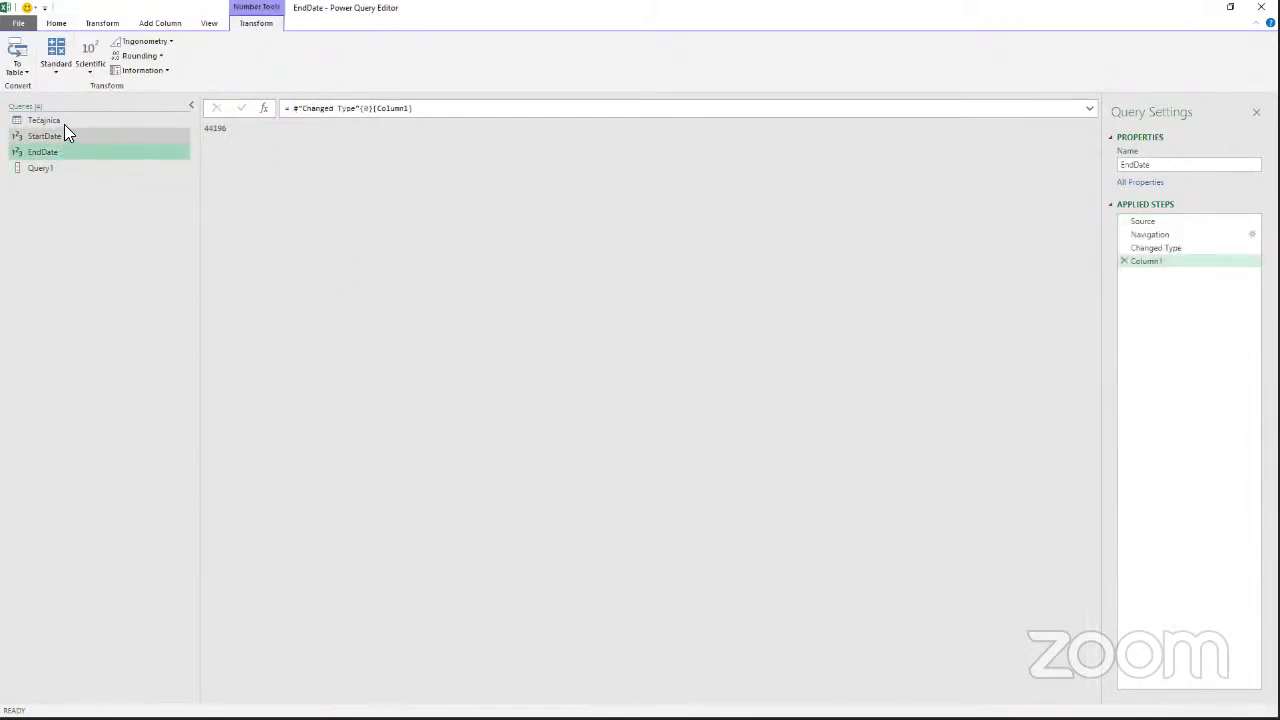
click(48, 120)
click(274, 182)
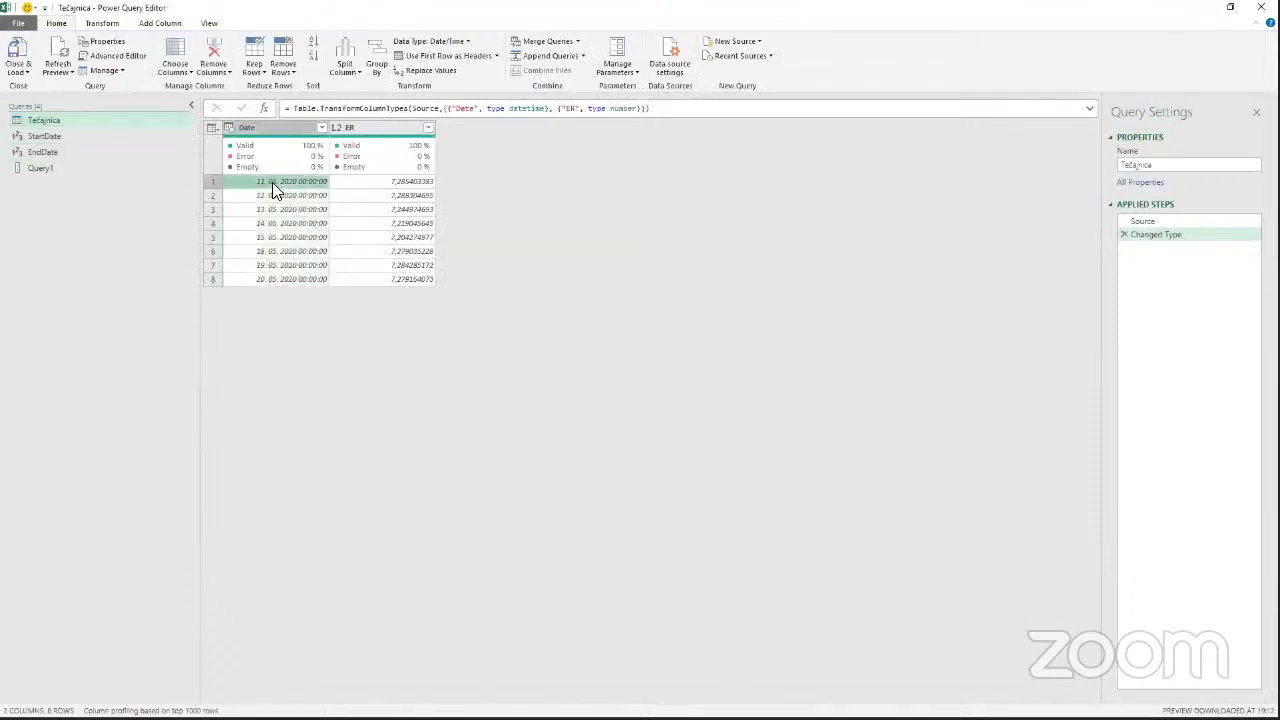
click(269, 280)
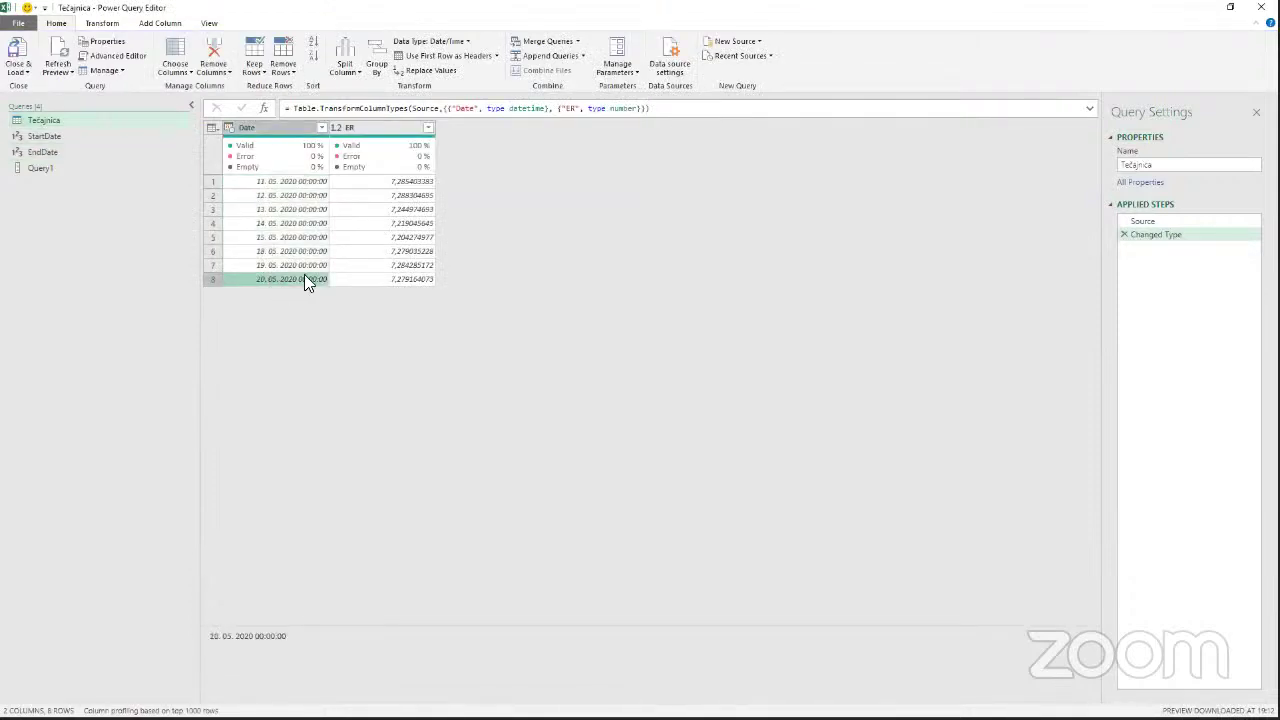
click(265, 182)
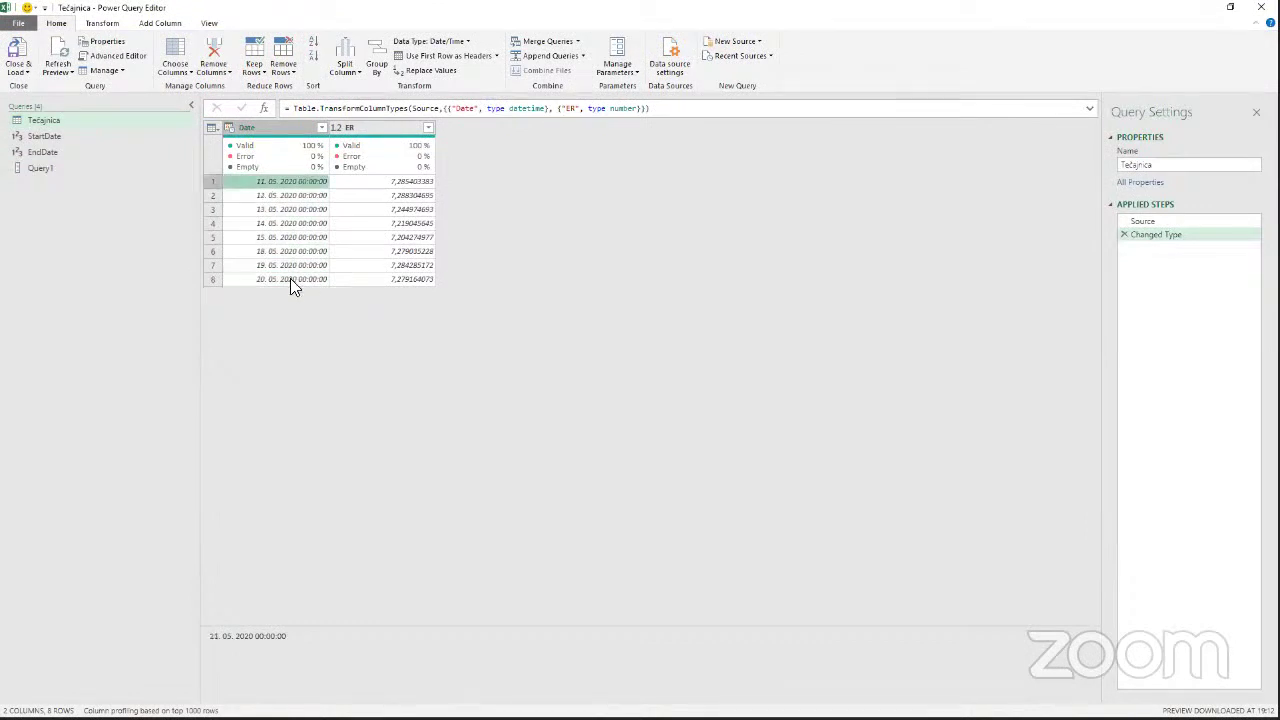
click(264, 278)
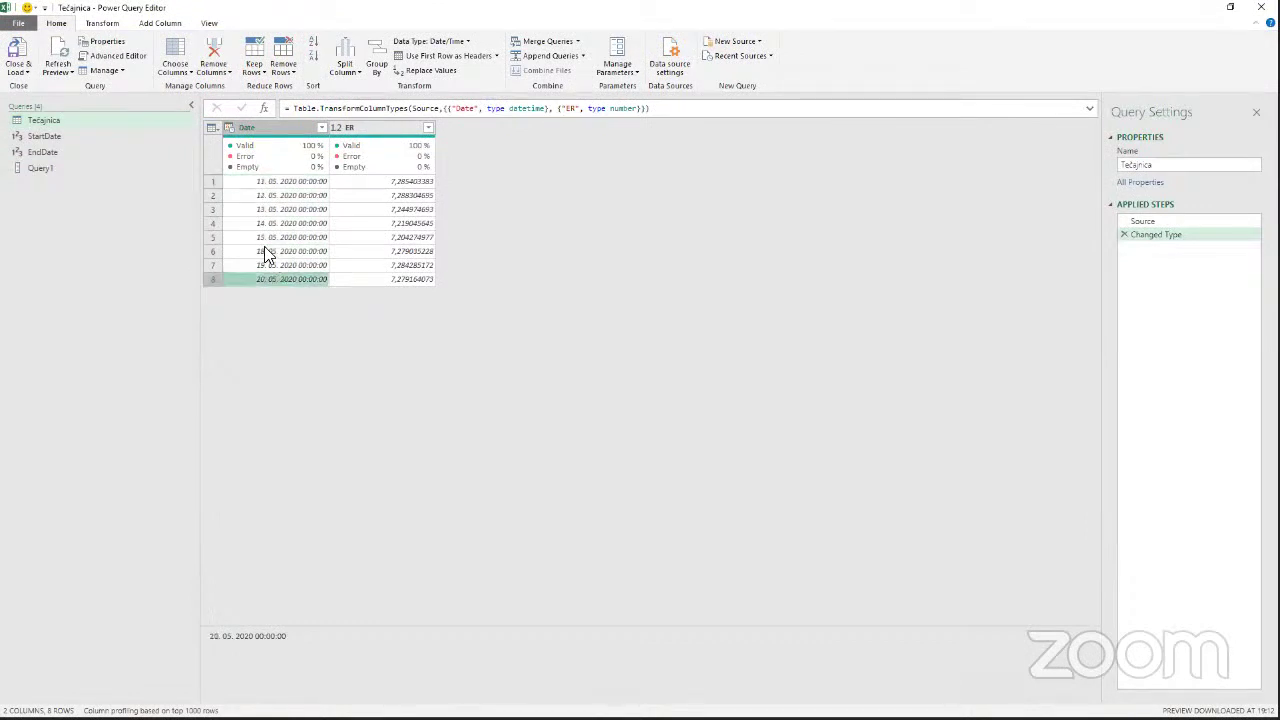
Convert the Query1 list to a table with the default delimiter and extra-column settings.
click(38, 167)
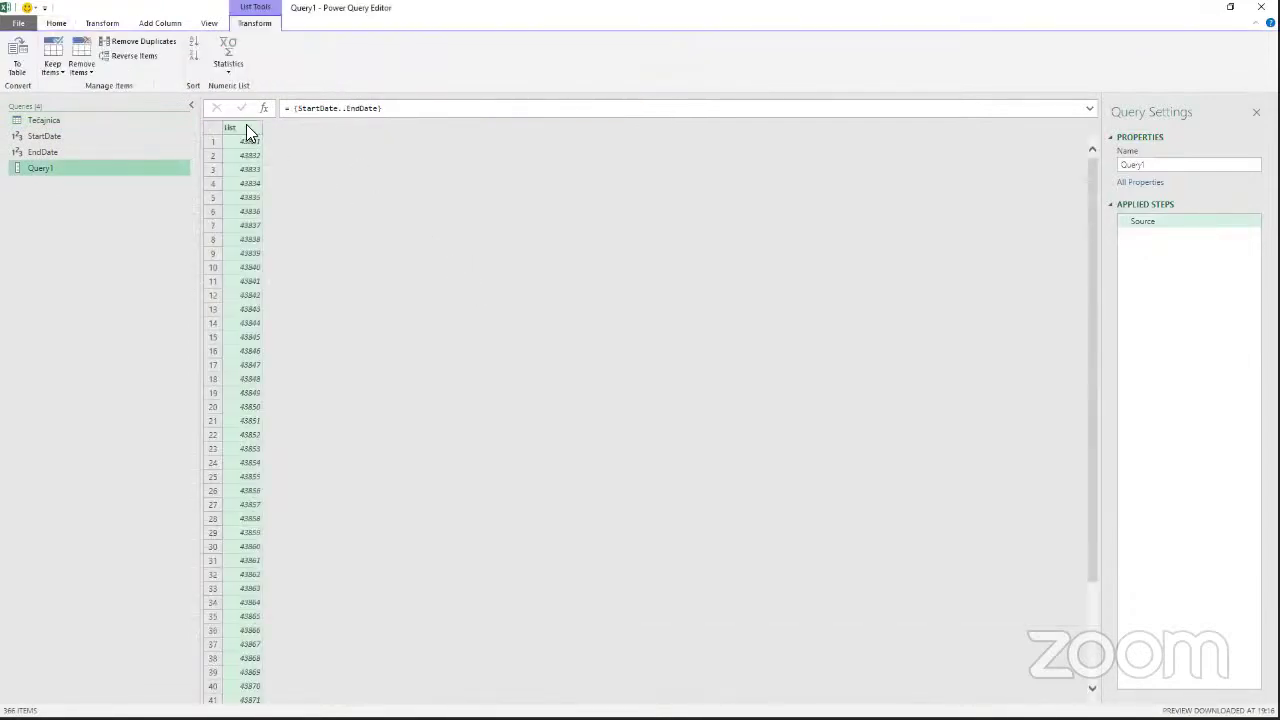
click(20, 62)
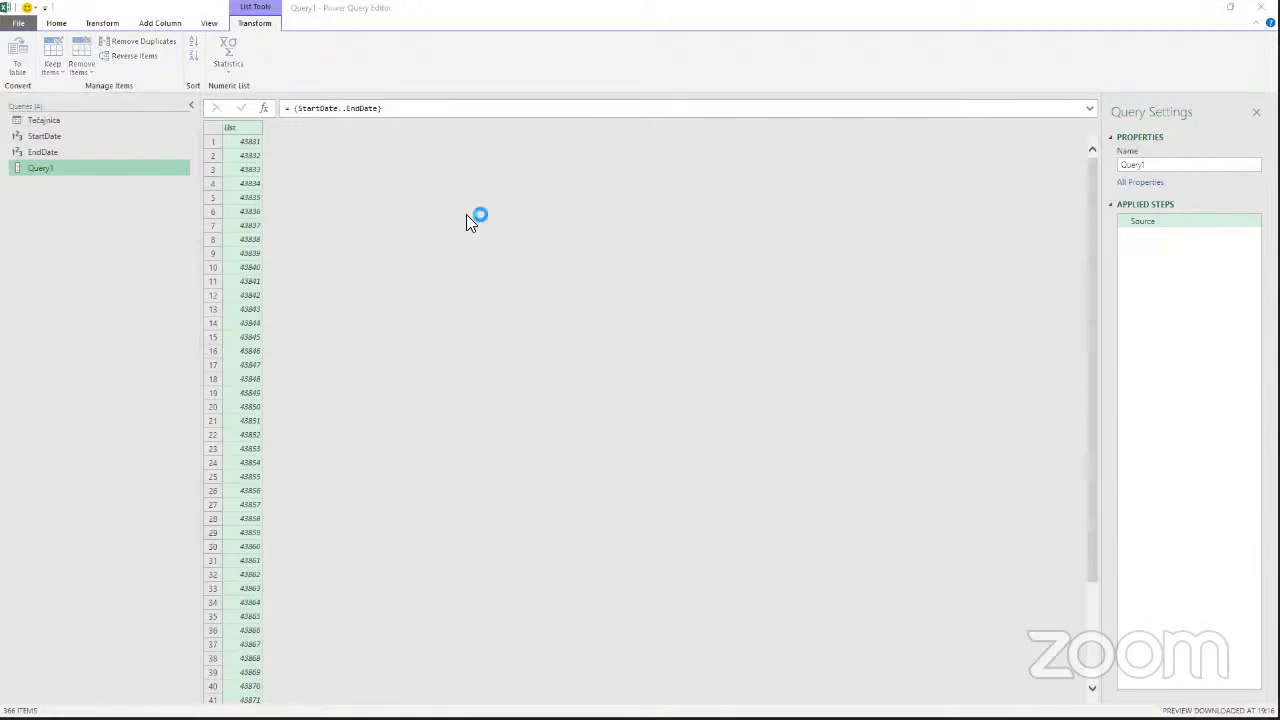
click(772, 418)
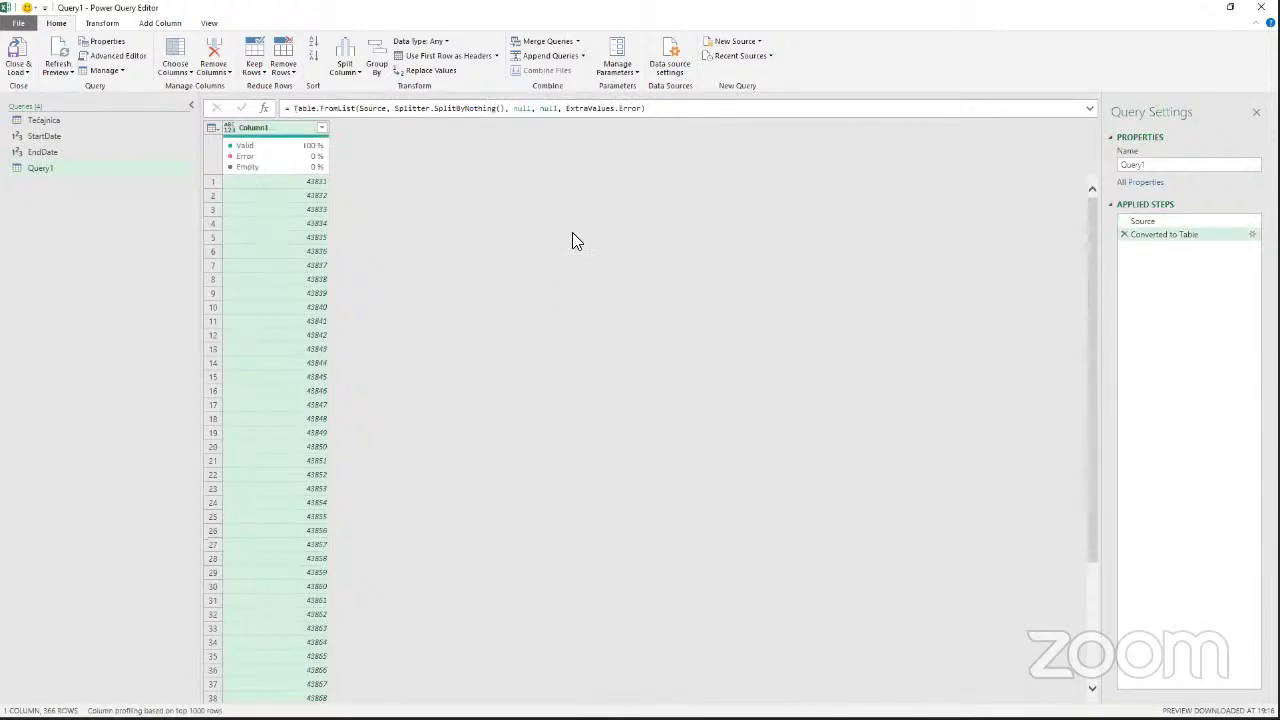
Set the data type of Query1's only column to Date and rename the column Date2.
click(228, 126)
click(262, 224)
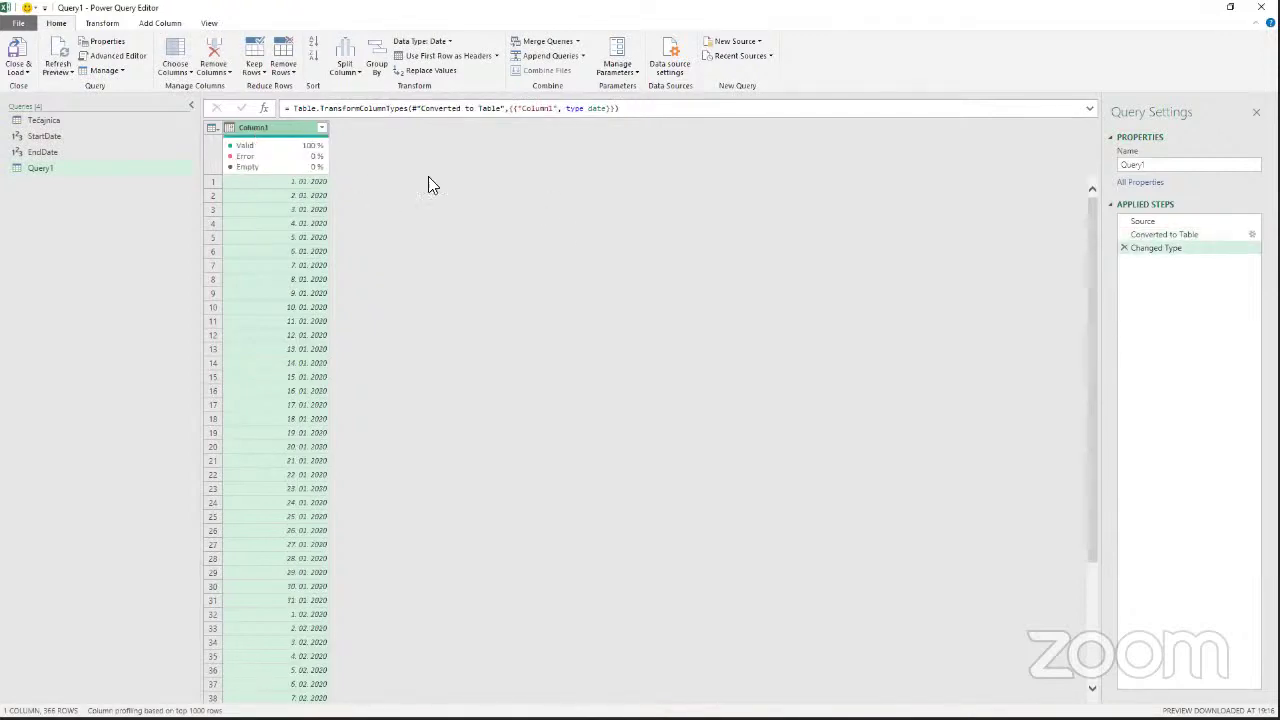
key(F2)
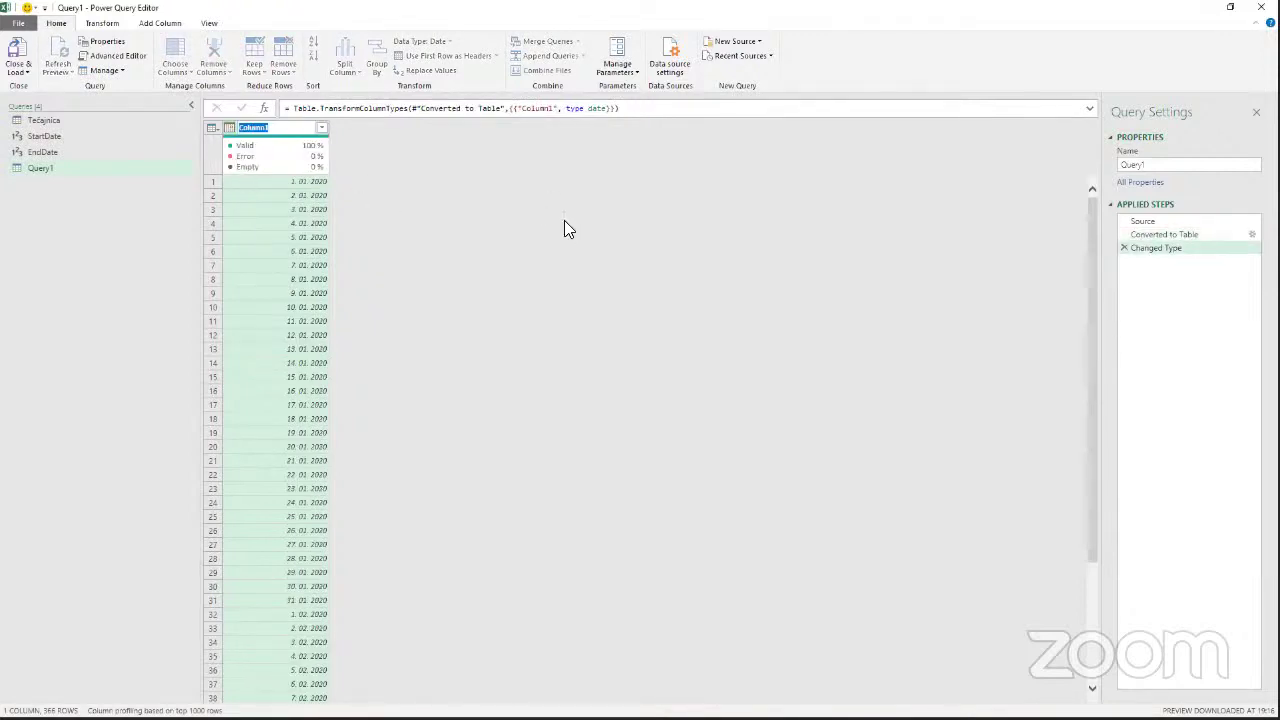
text(Date2)
key(Return)
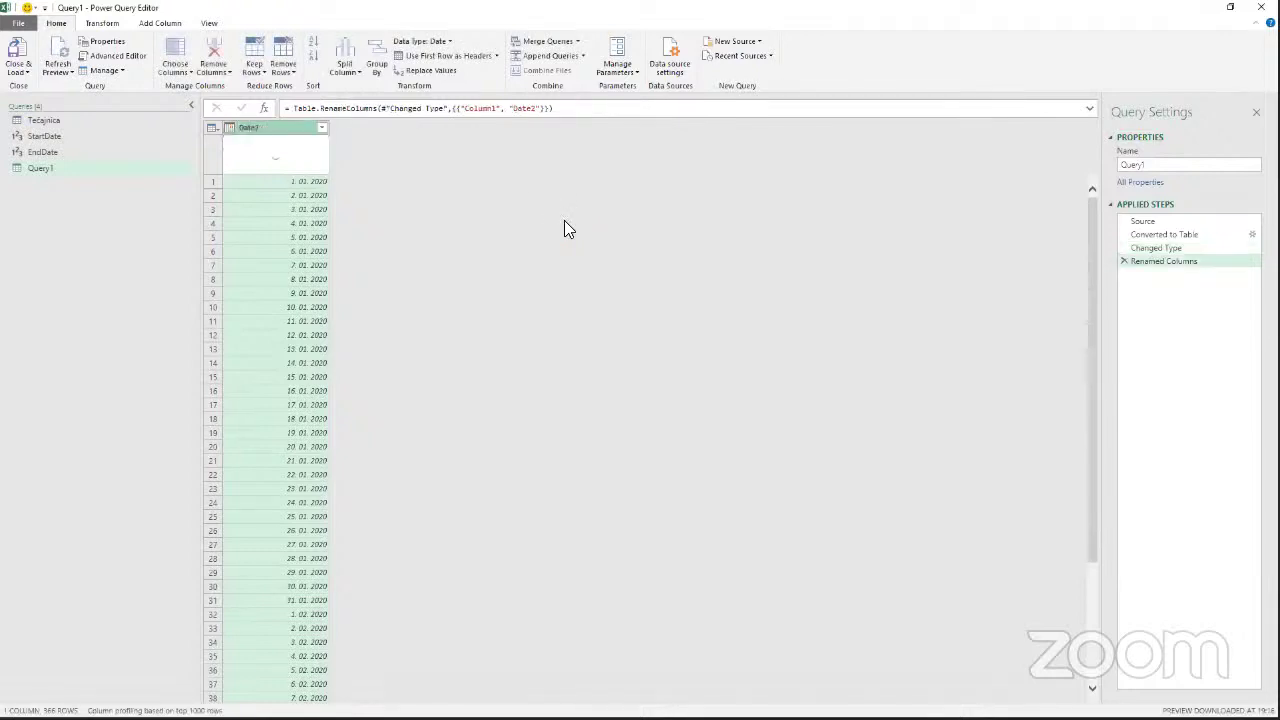
Examine the Date and ER columns of the Tečajnica table.
click(66, 122)
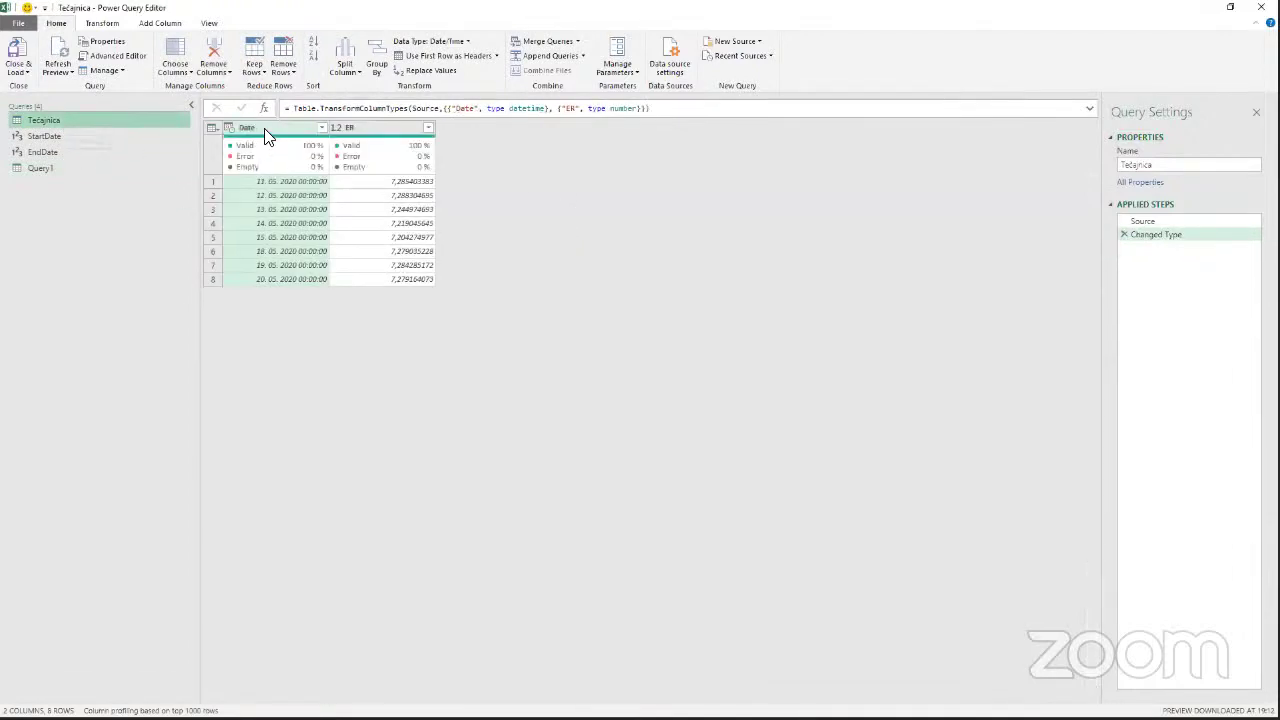
click(380, 128)
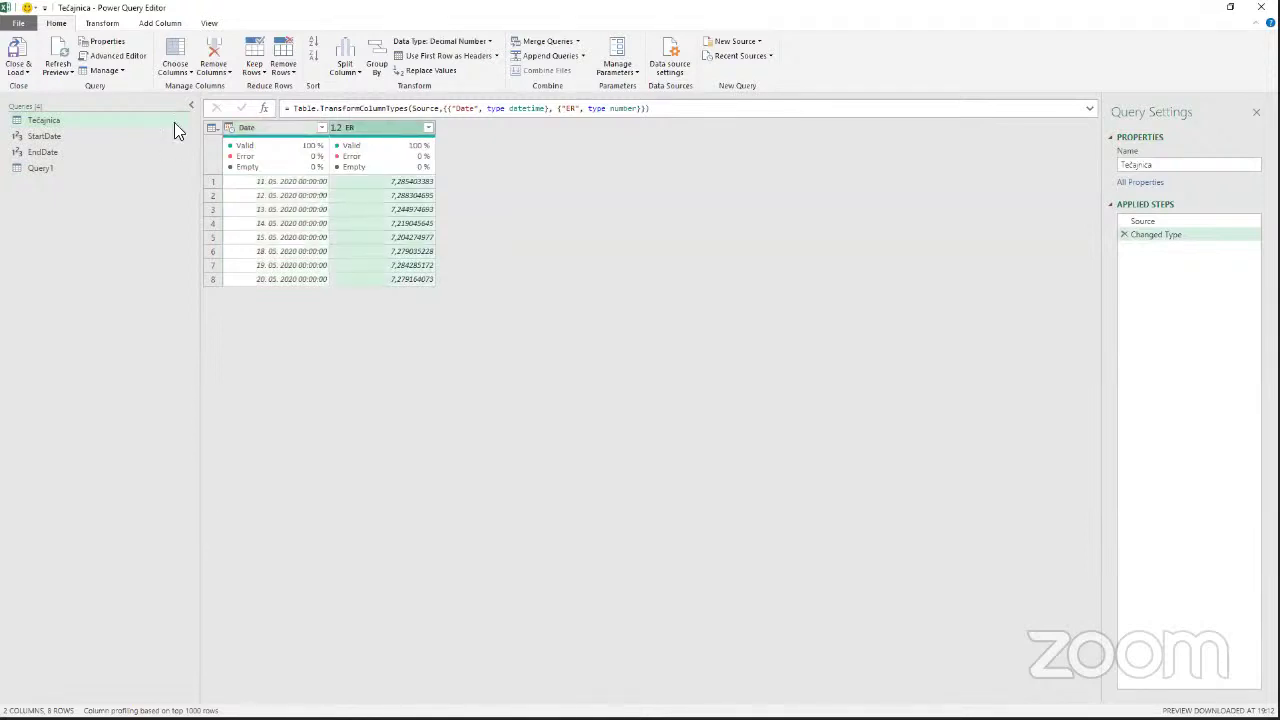
click(38, 168)
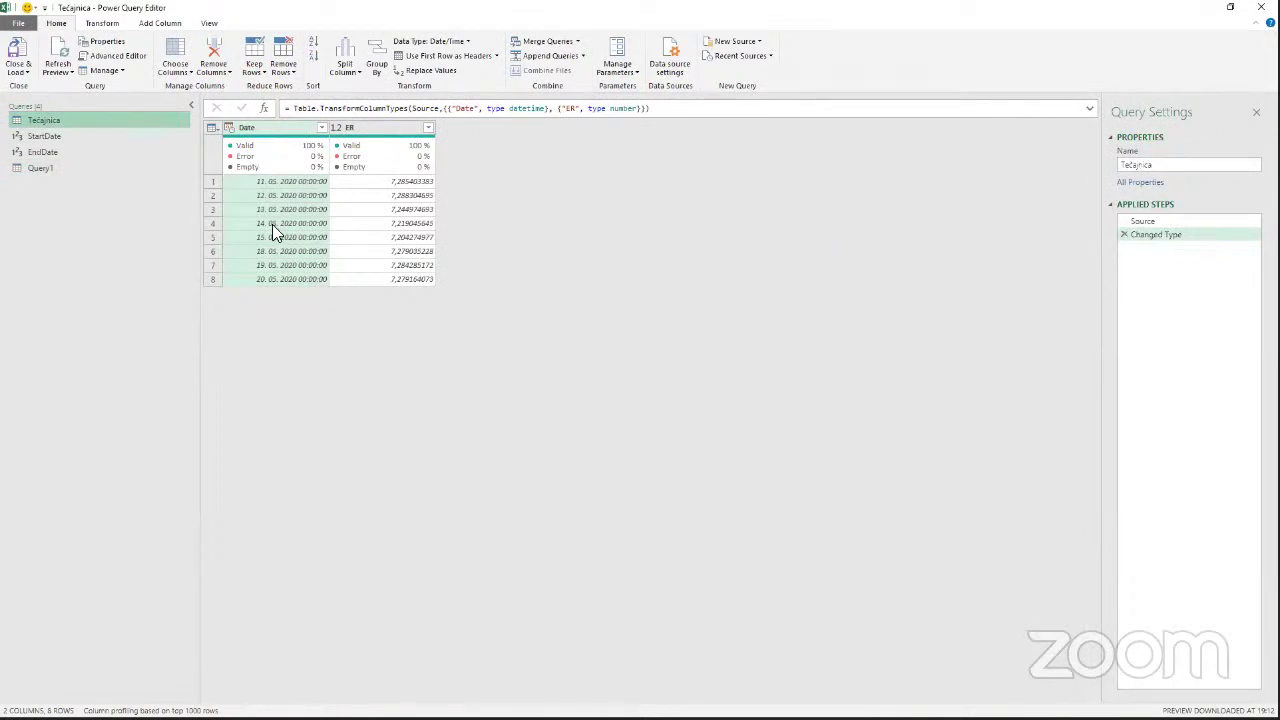
click(66, 166)
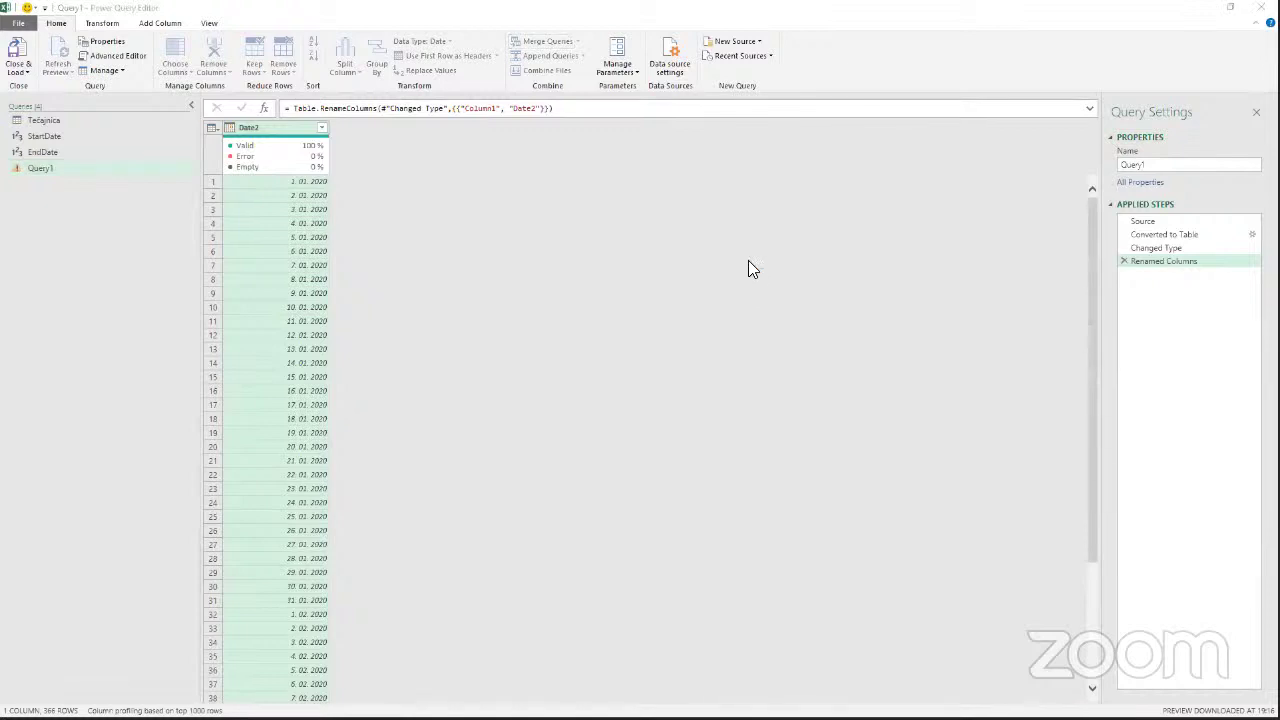
click(512, 346)
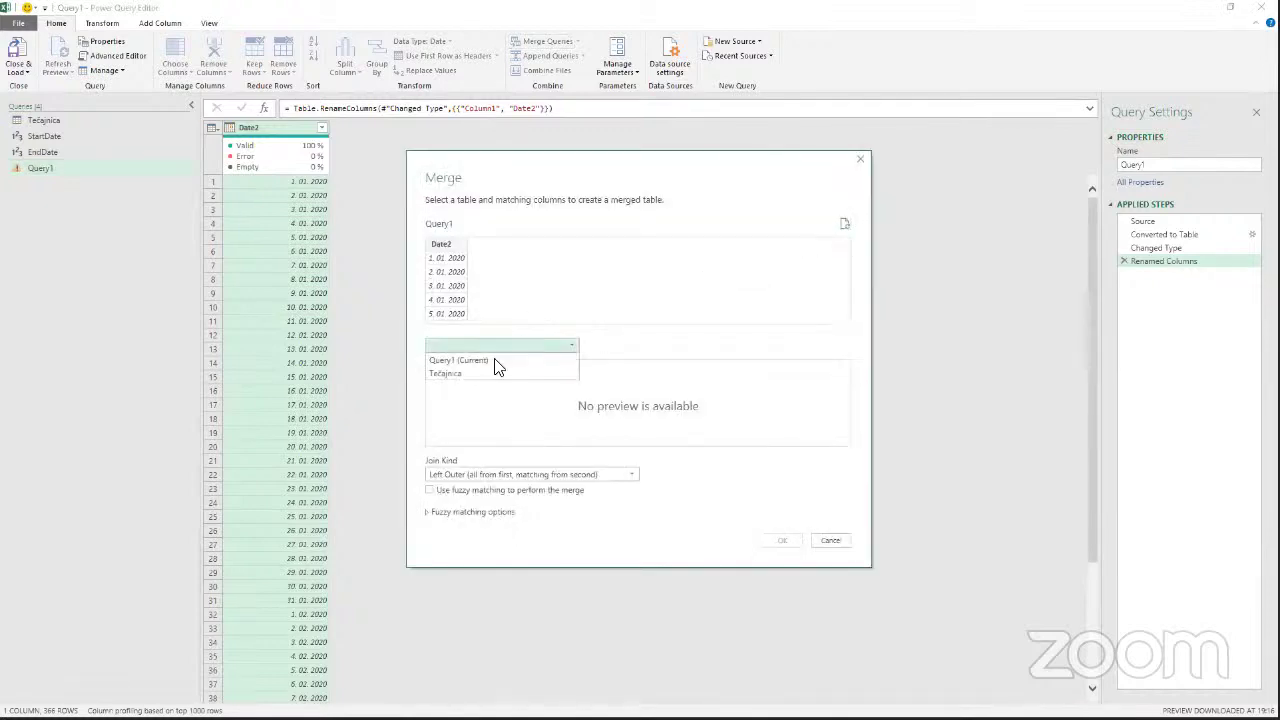
click(497, 371)
click(443, 244)
click(472, 368)
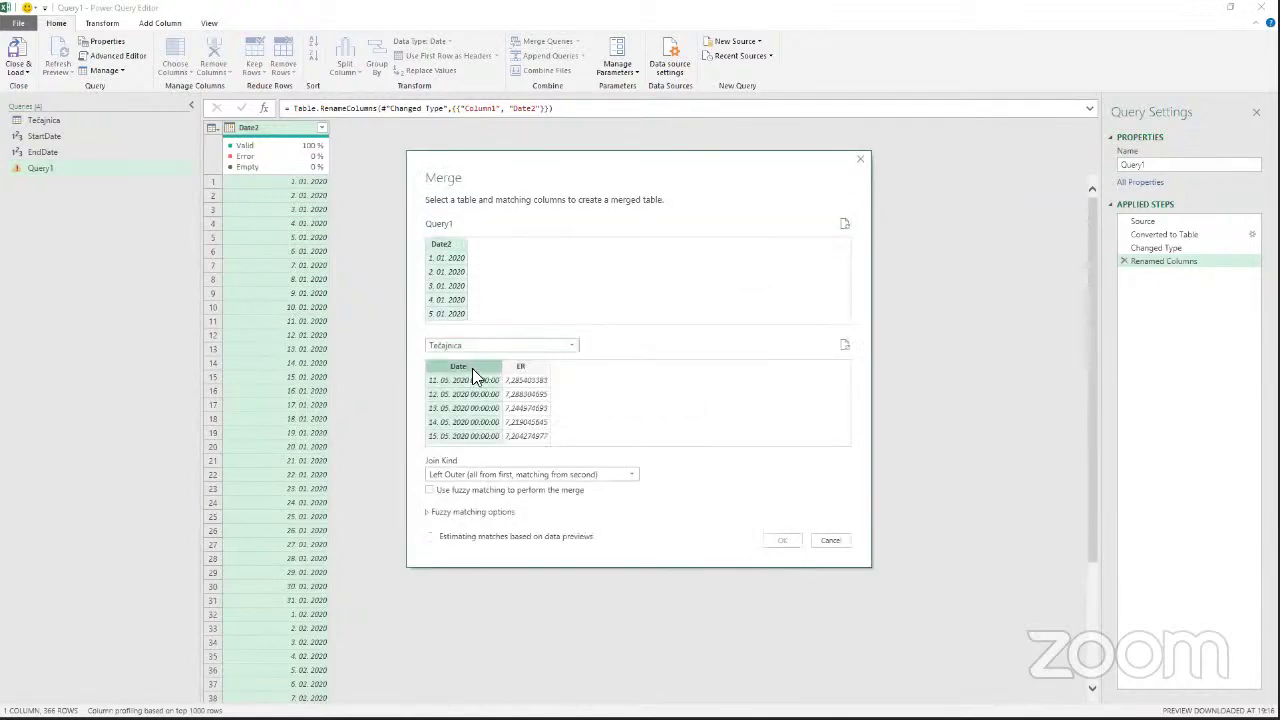
click(831, 541)
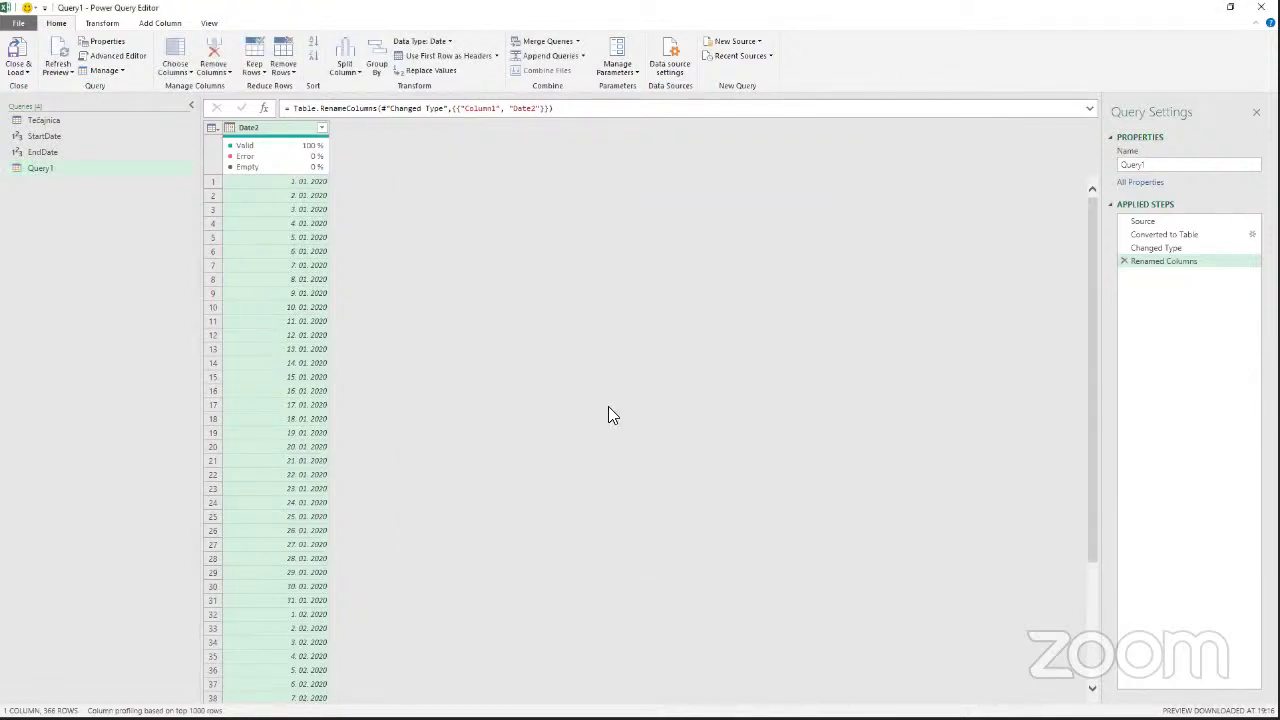
Change the data type of the Date column in the Tečajnica query from Date/Time to Date.
click(80, 121)
click(229, 127)
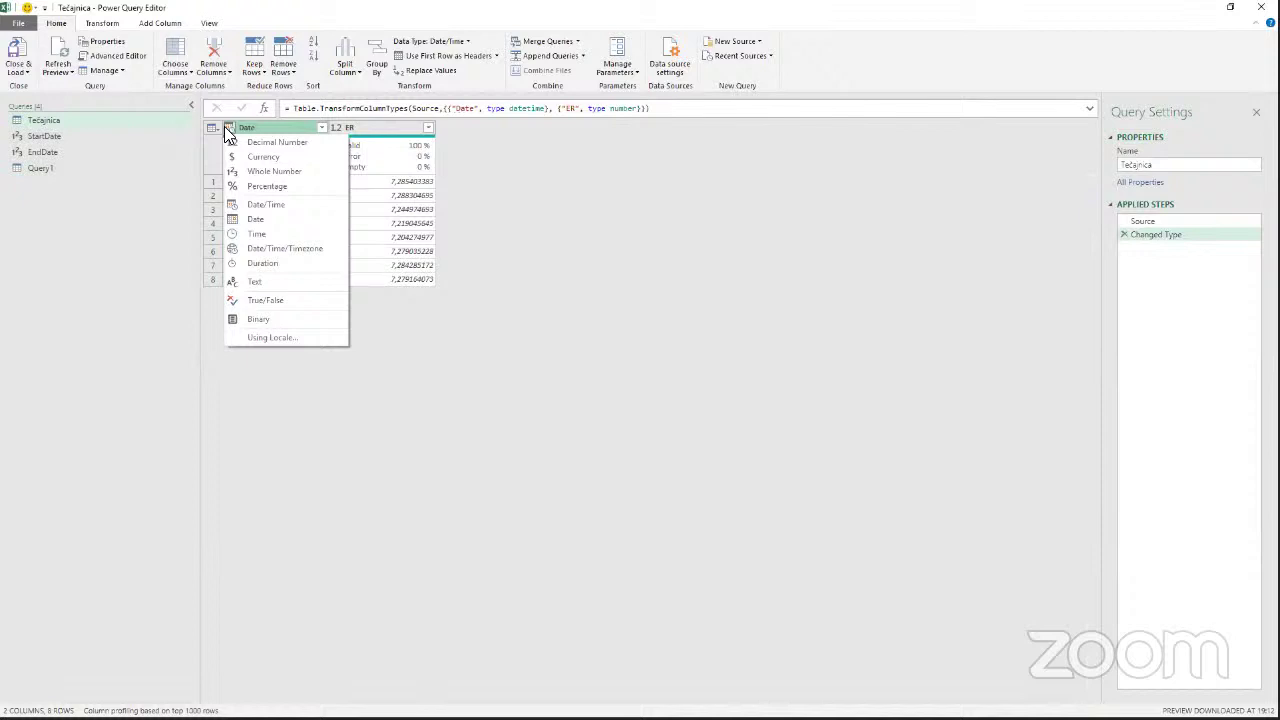
click(272, 217)
Merge Query1 with Tečajnica by matching Date2 to Date, using a Left Outer join.
click(42, 170)
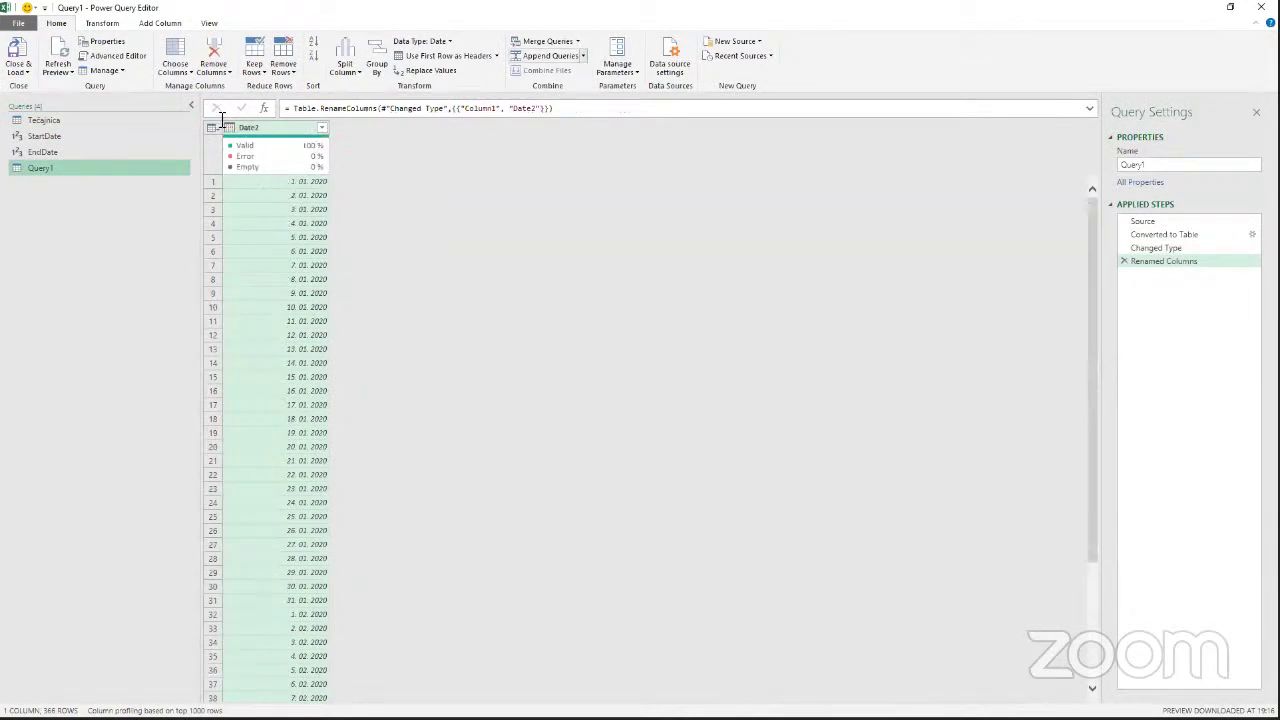
click(555, 44)
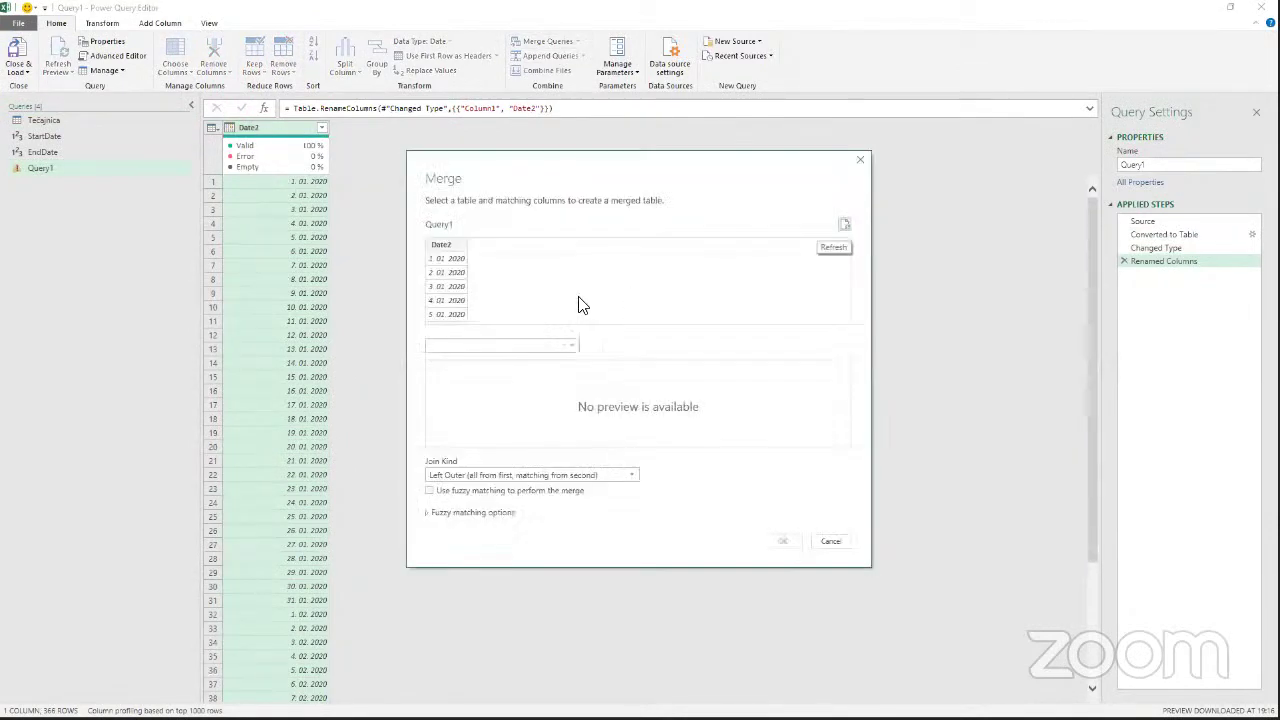
click(514, 345)
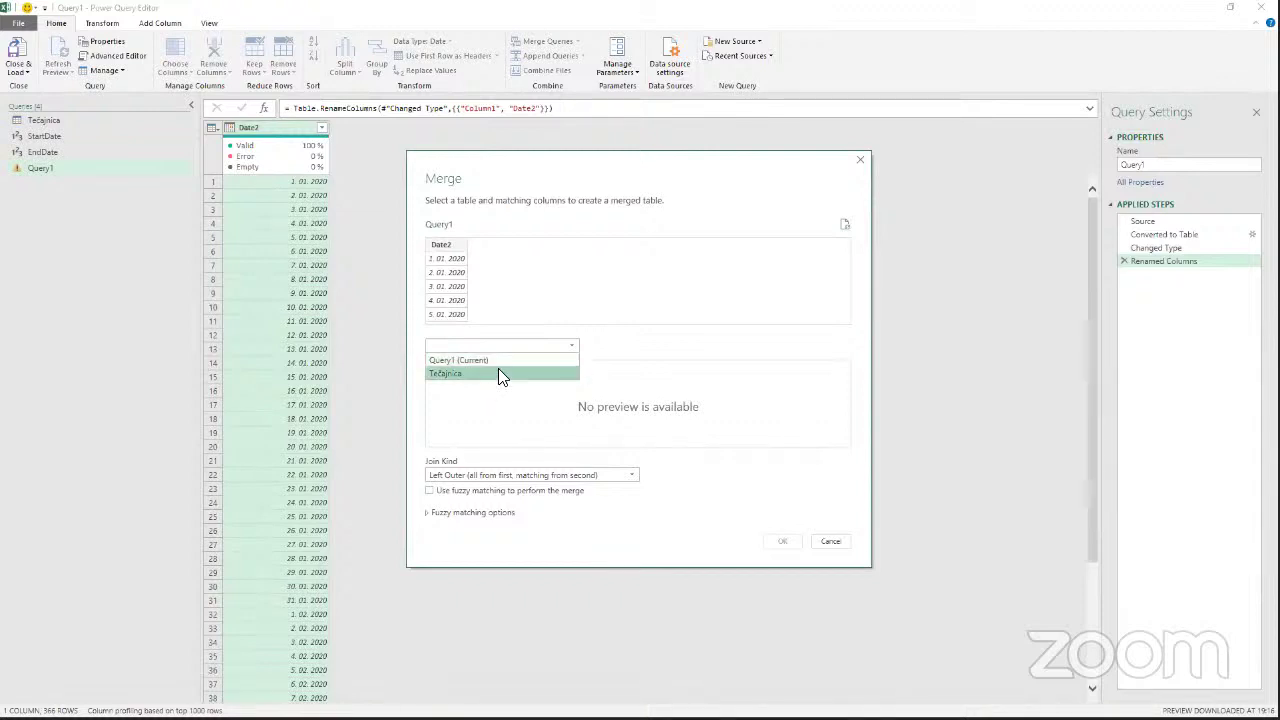
click(497, 372)
click(442, 245)
click(445, 368)
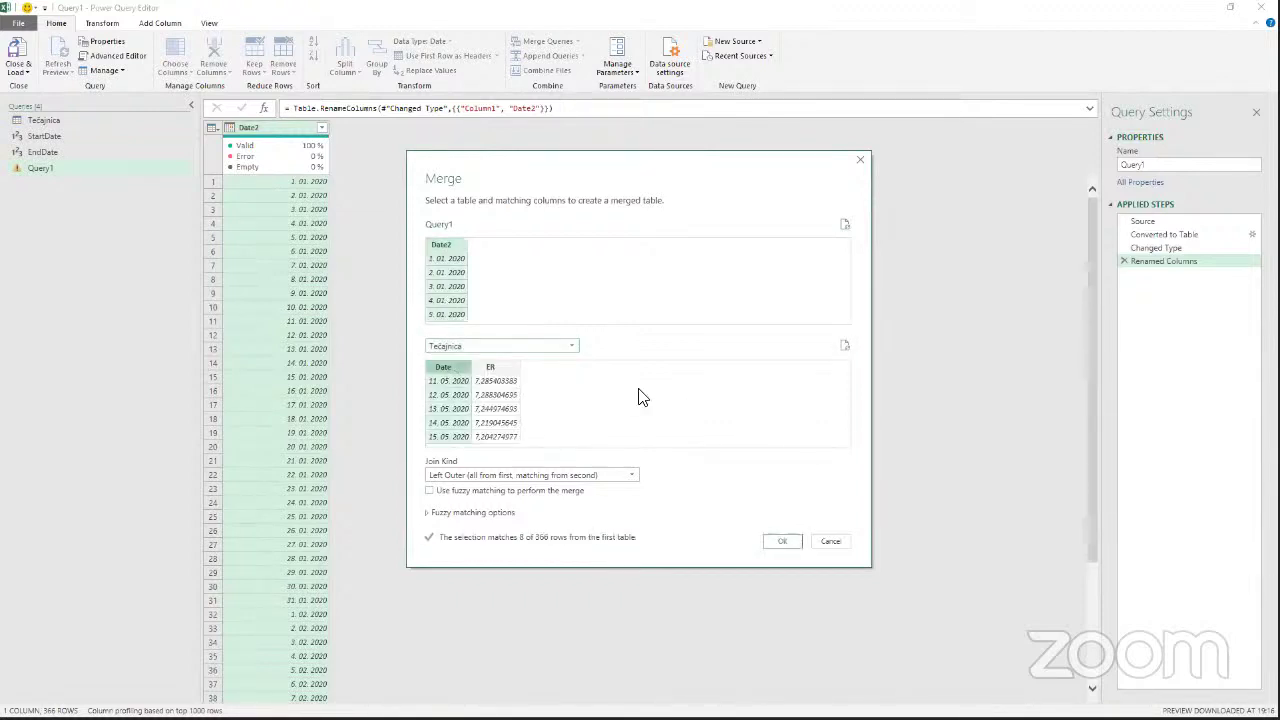
click(783, 543)
Expand only the ER column from the merged Tečajnica tables, without the original column name as prefix.
click(428, 127)
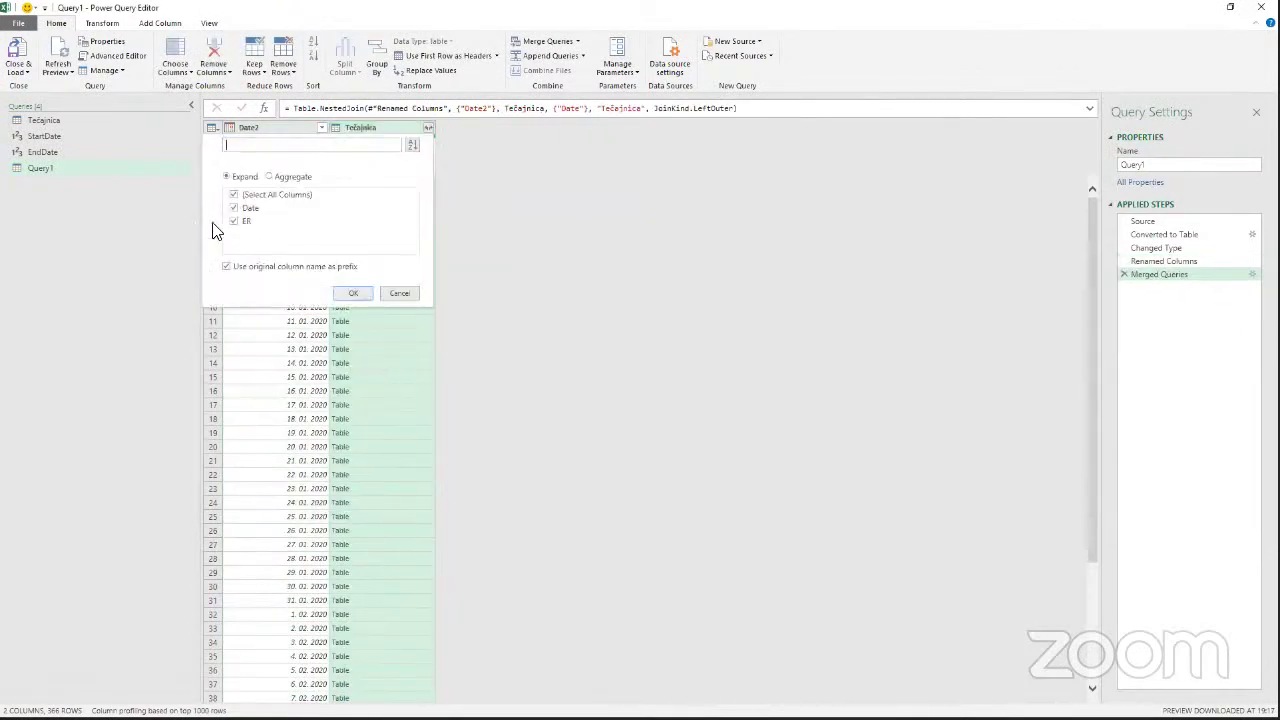
click(233, 207)
click(227, 266)
click(340, 292)
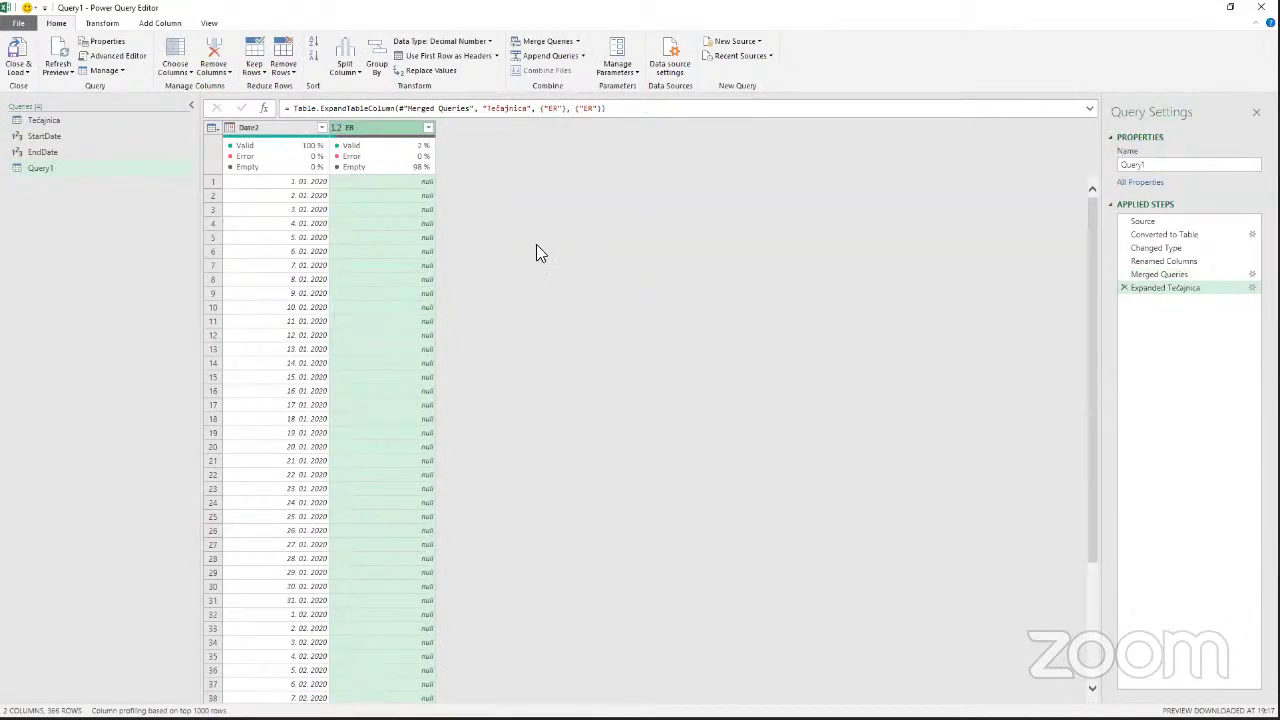
Fill the empty cells of the ER column down and then up.
scroll(416, 224, down, 20)
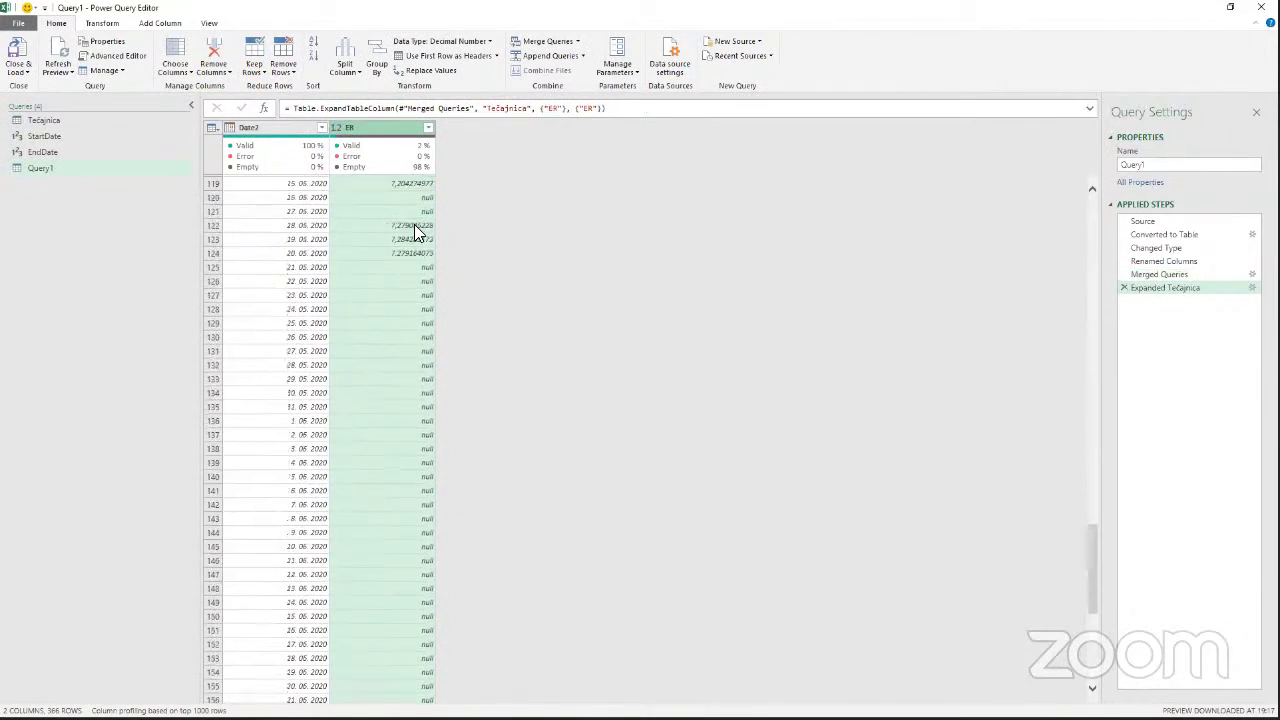
scroll(414, 232, up, 10)
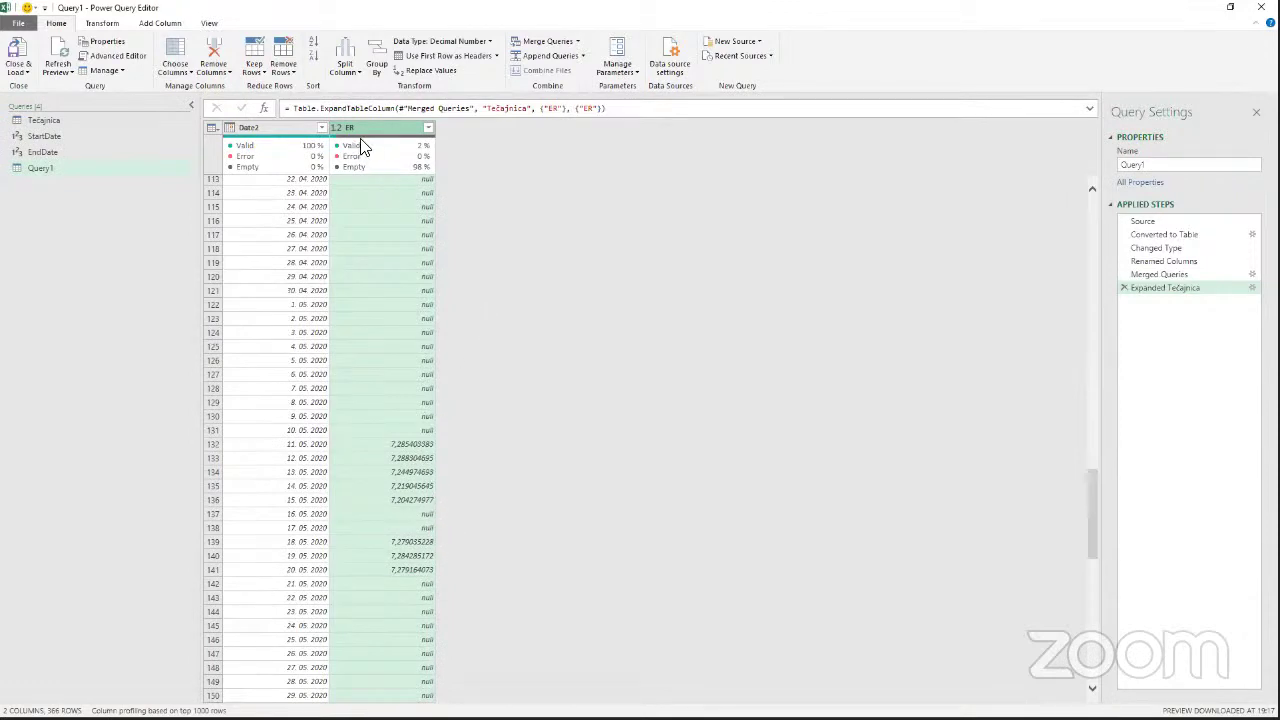
click(102, 23)
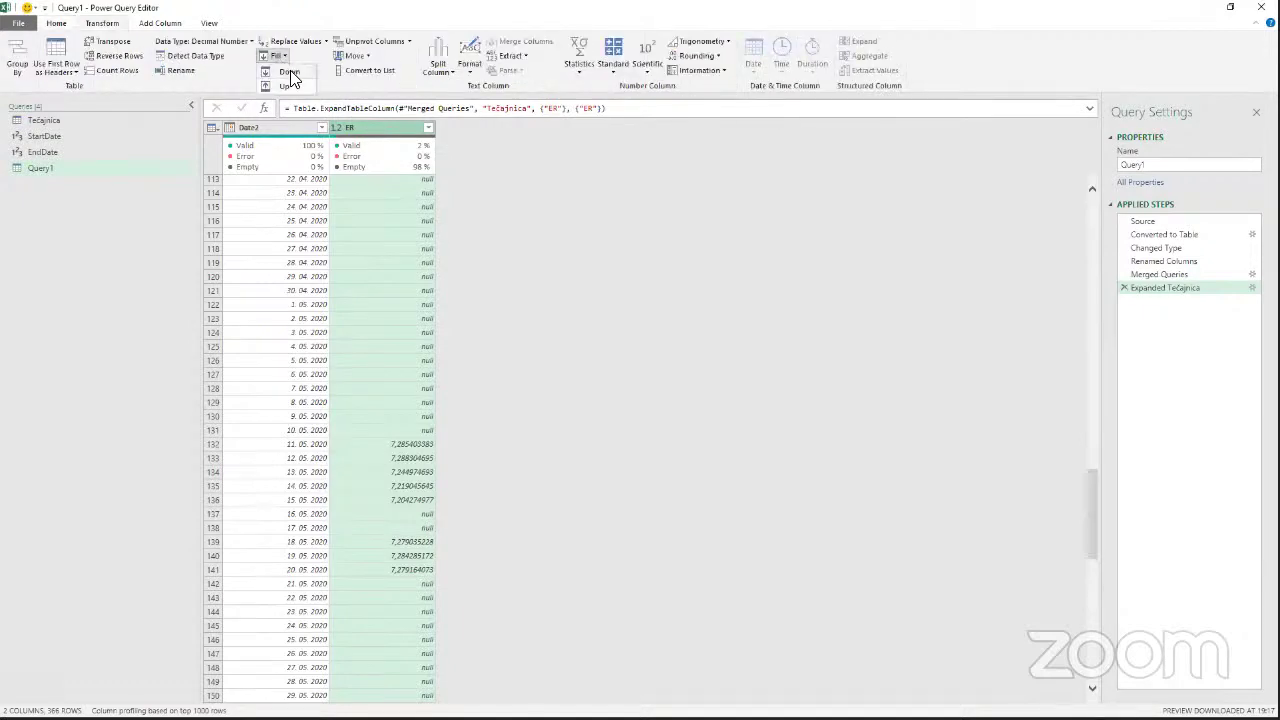
click(292, 70)
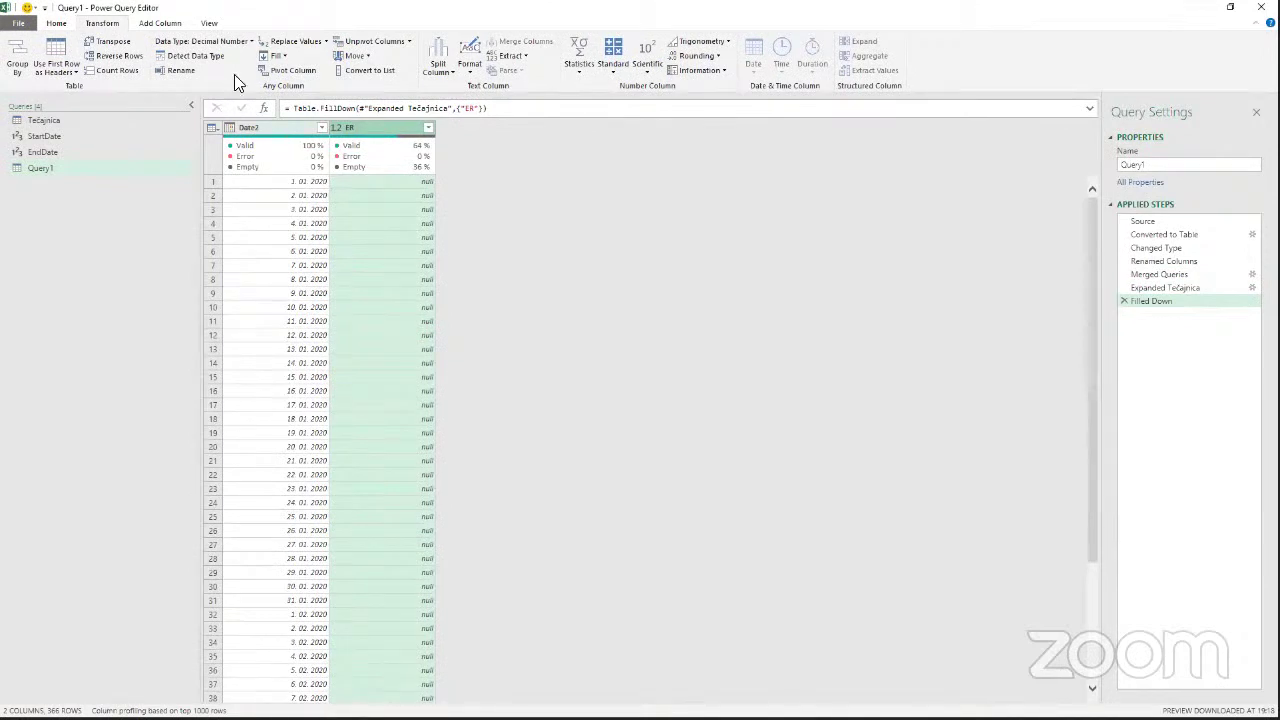
click(272, 54)
click(290, 86)
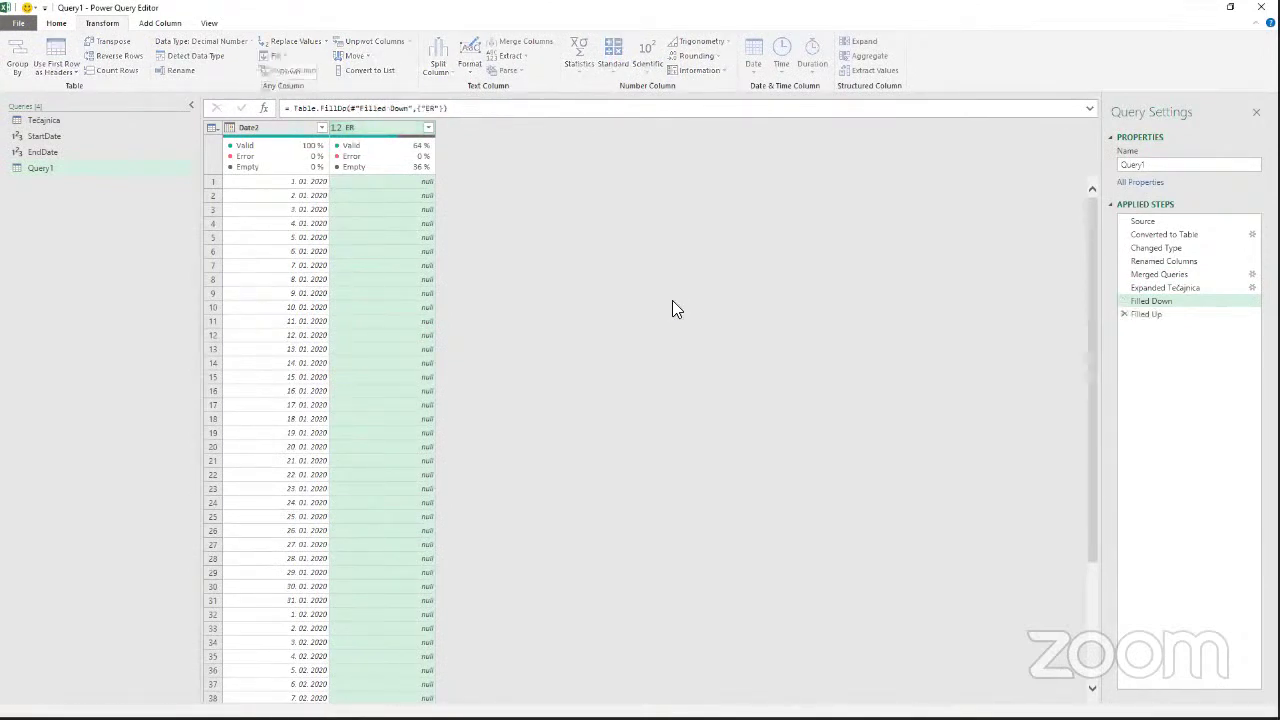
Check the filled ER rates across the year, including the weekend dates in mid-May 2020.
scroll(404, 298, down, 20)
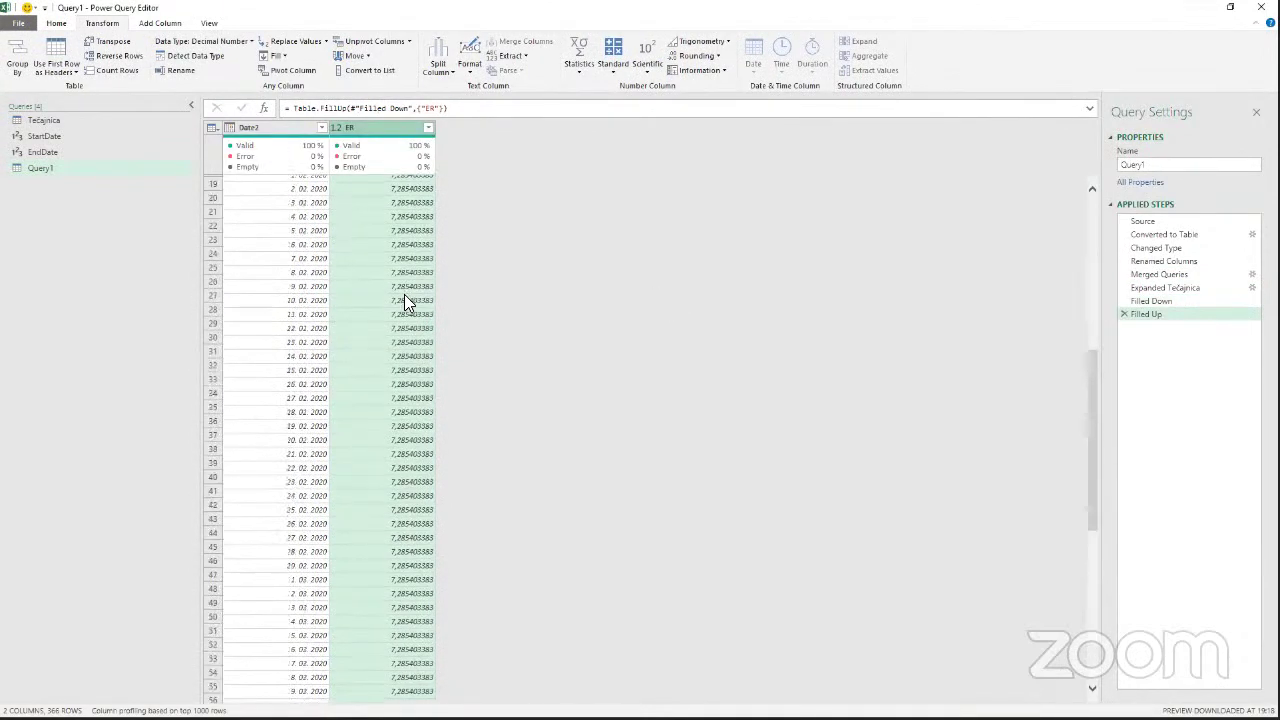
scroll(400, 298, down, 20)
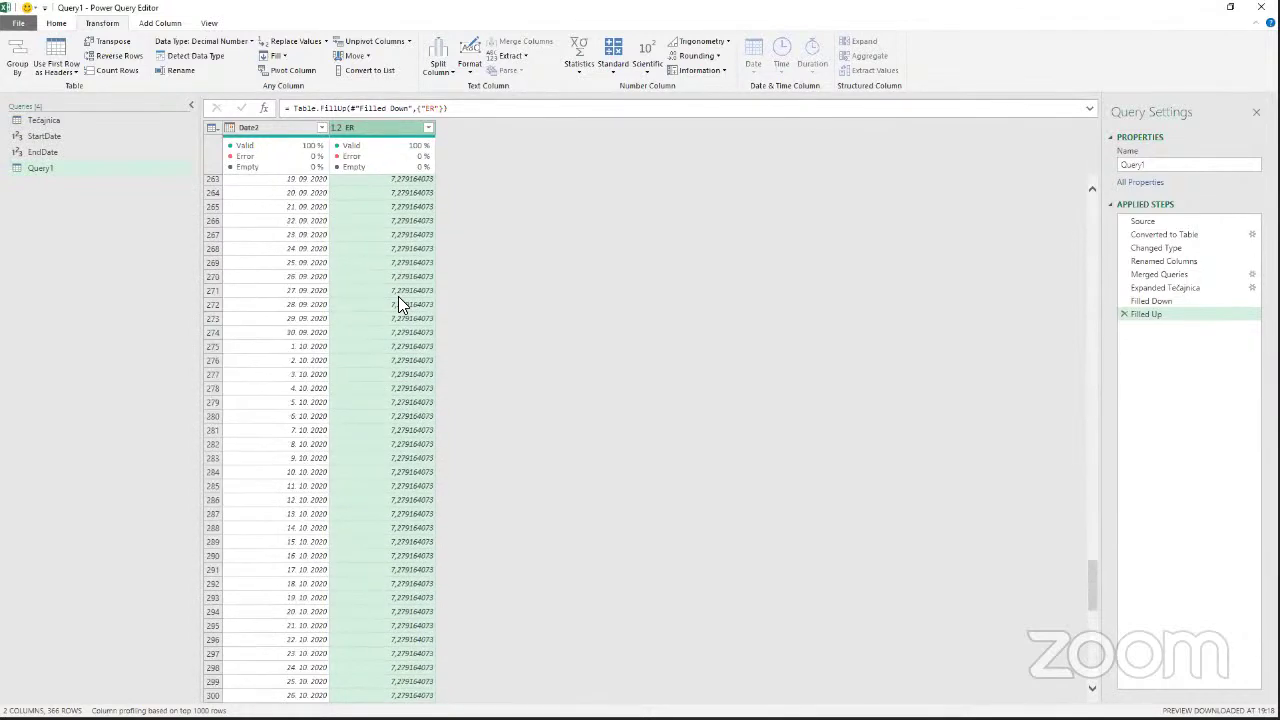
scroll(400, 298, up, 20)
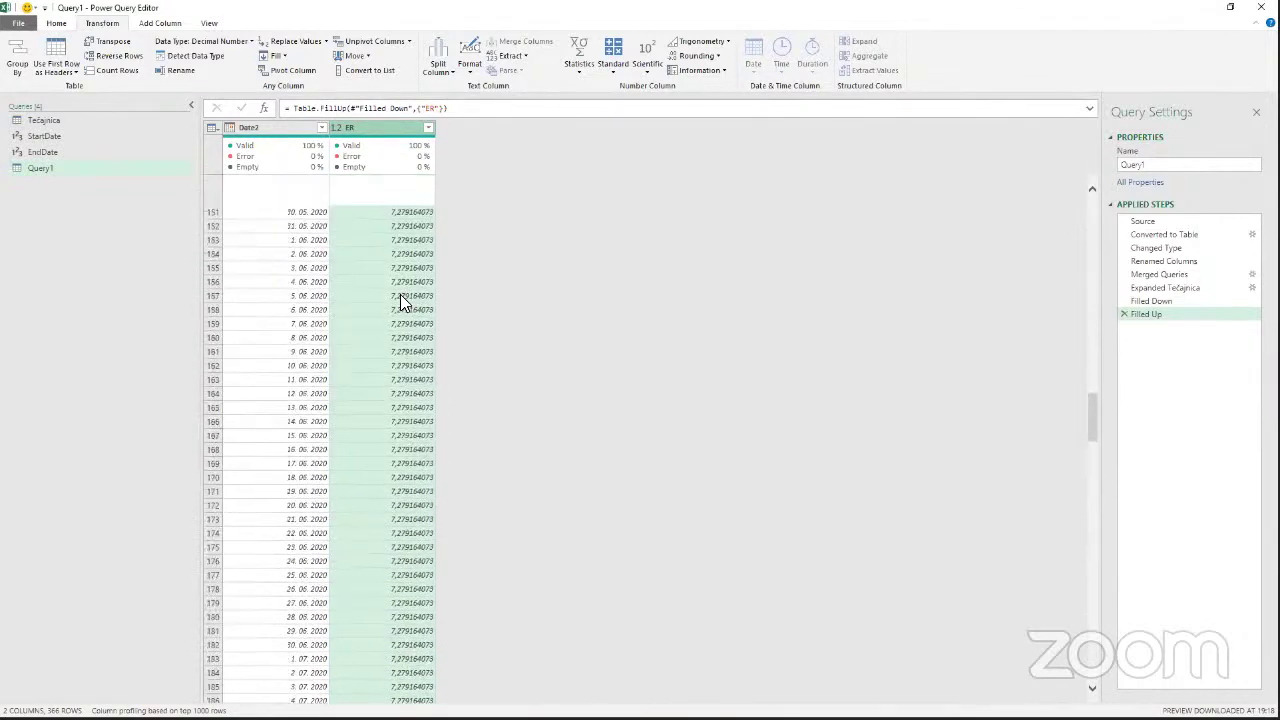
scroll(400, 302, up, 8)
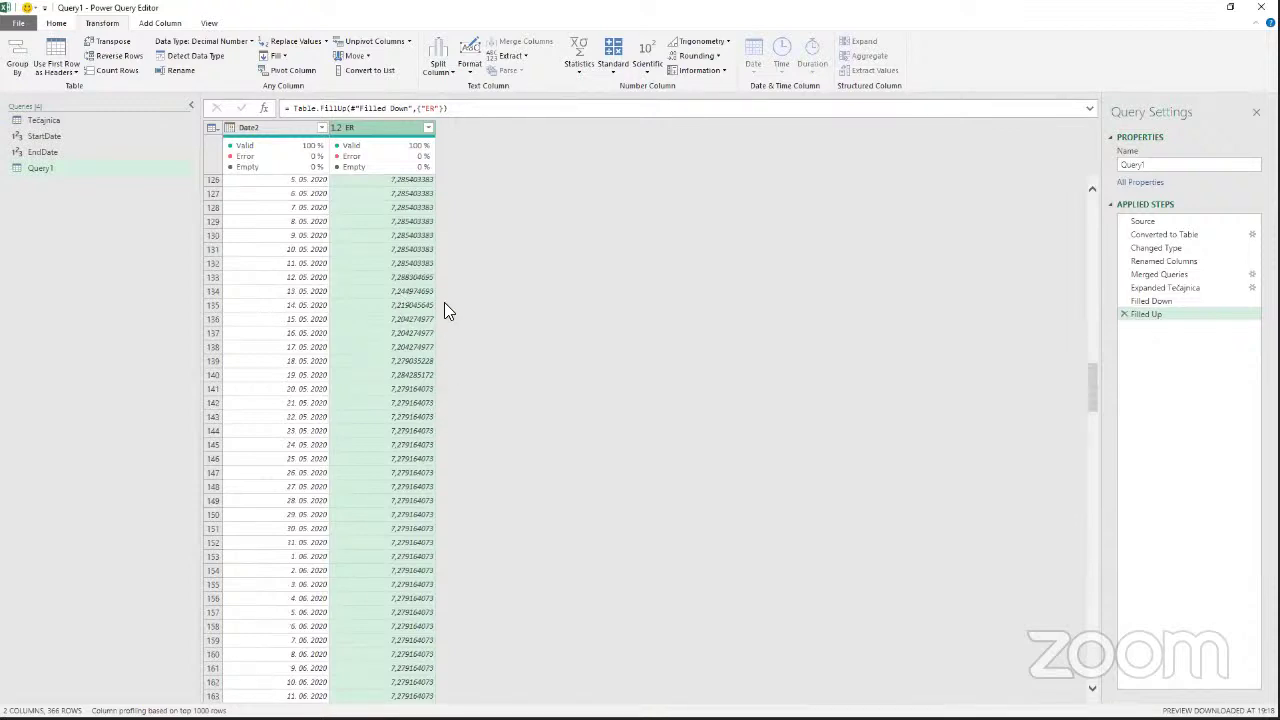
click(288, 333)
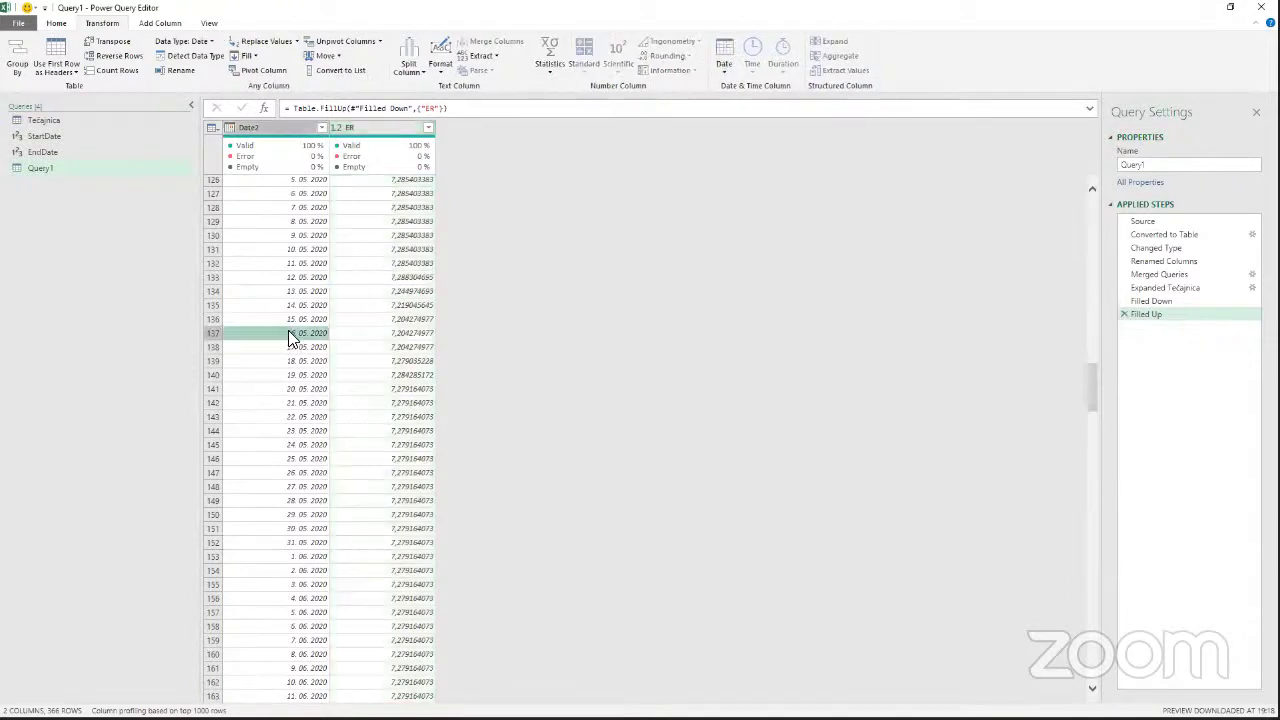
Inspect the full ER rates for 16, 17 and 18 May 2020 in the query preview.
click(416, 330)
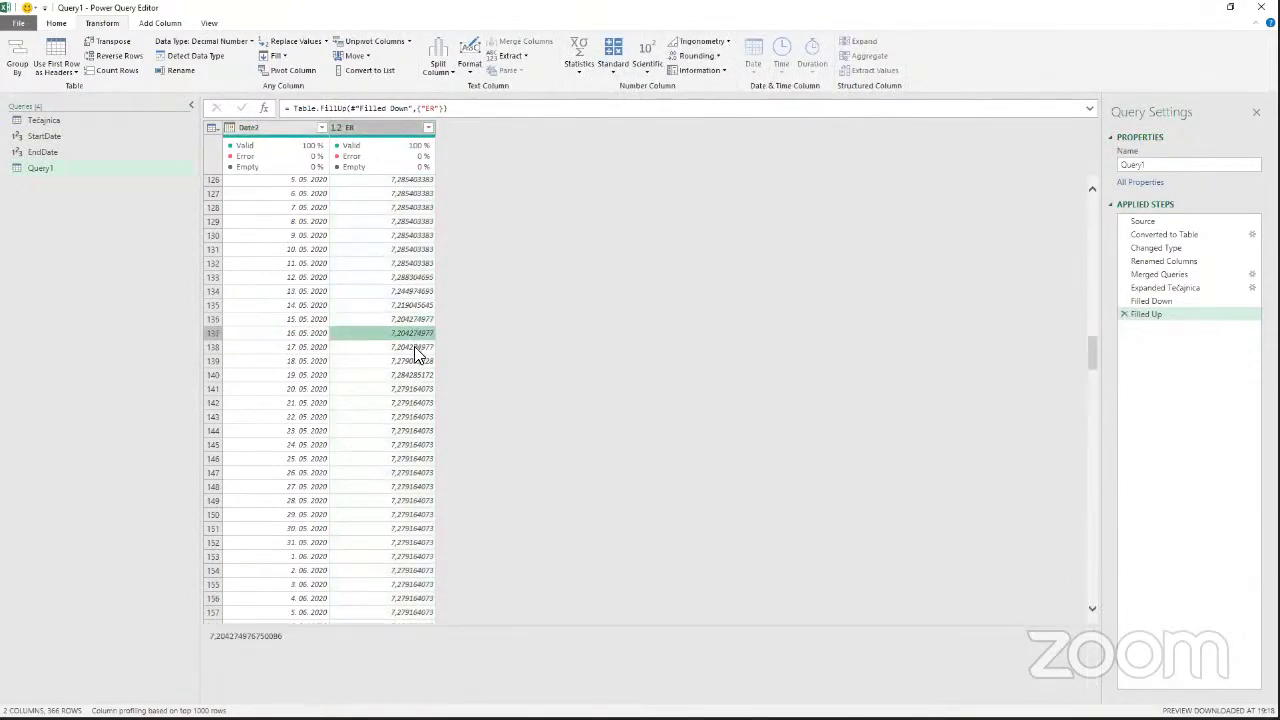
click(416, 350)
click(416, 364)
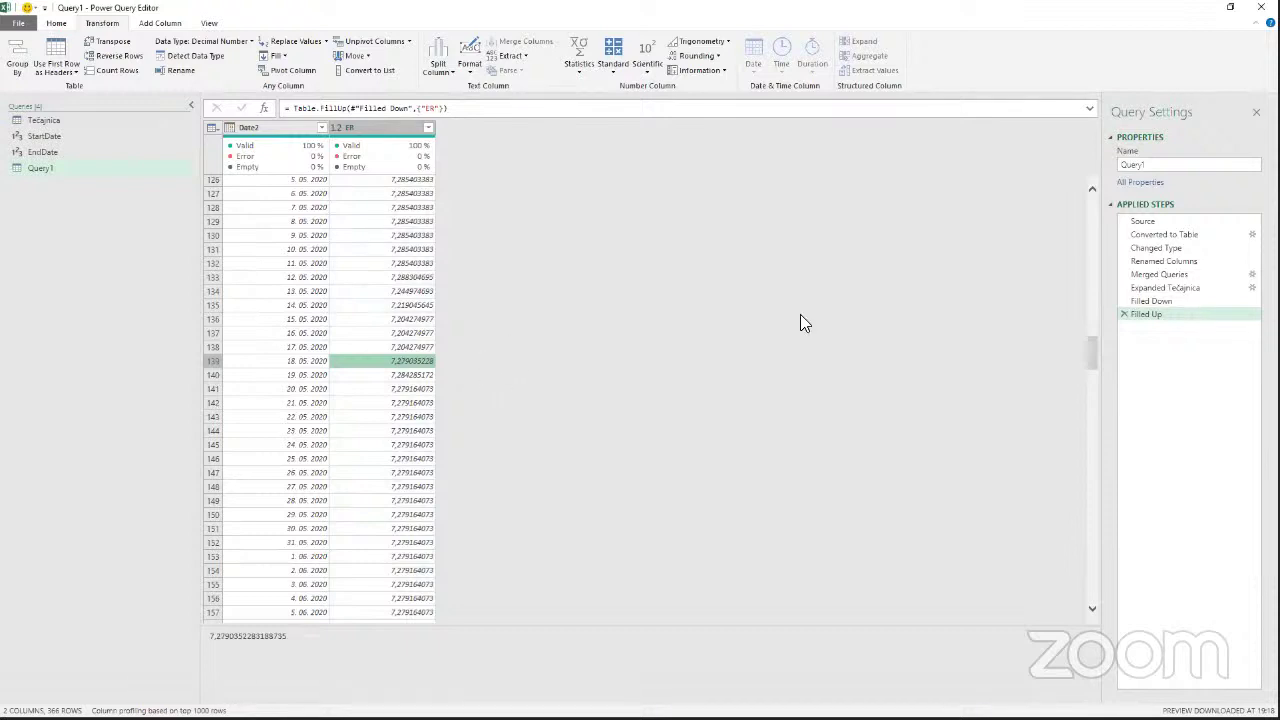
Review Query1's Source and Filled Up steps and compare the result with the original Tečajnica query.
click(1178, 221)
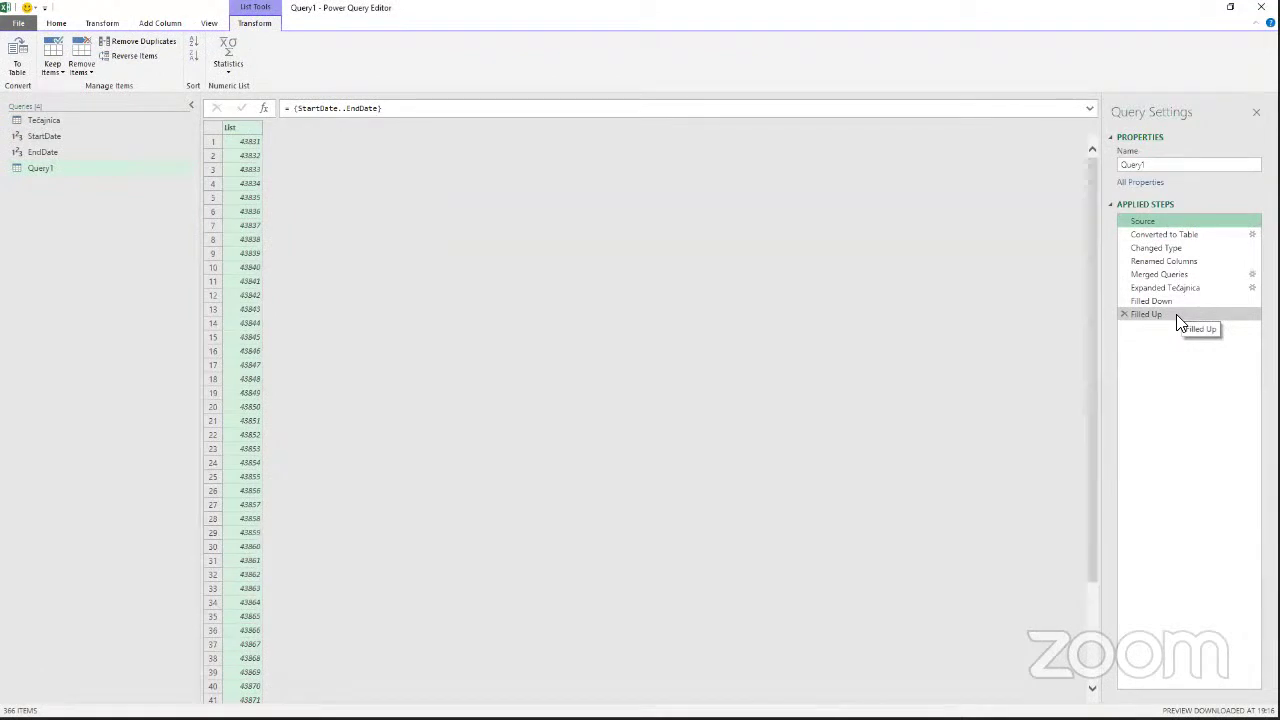
click(1145, 314)
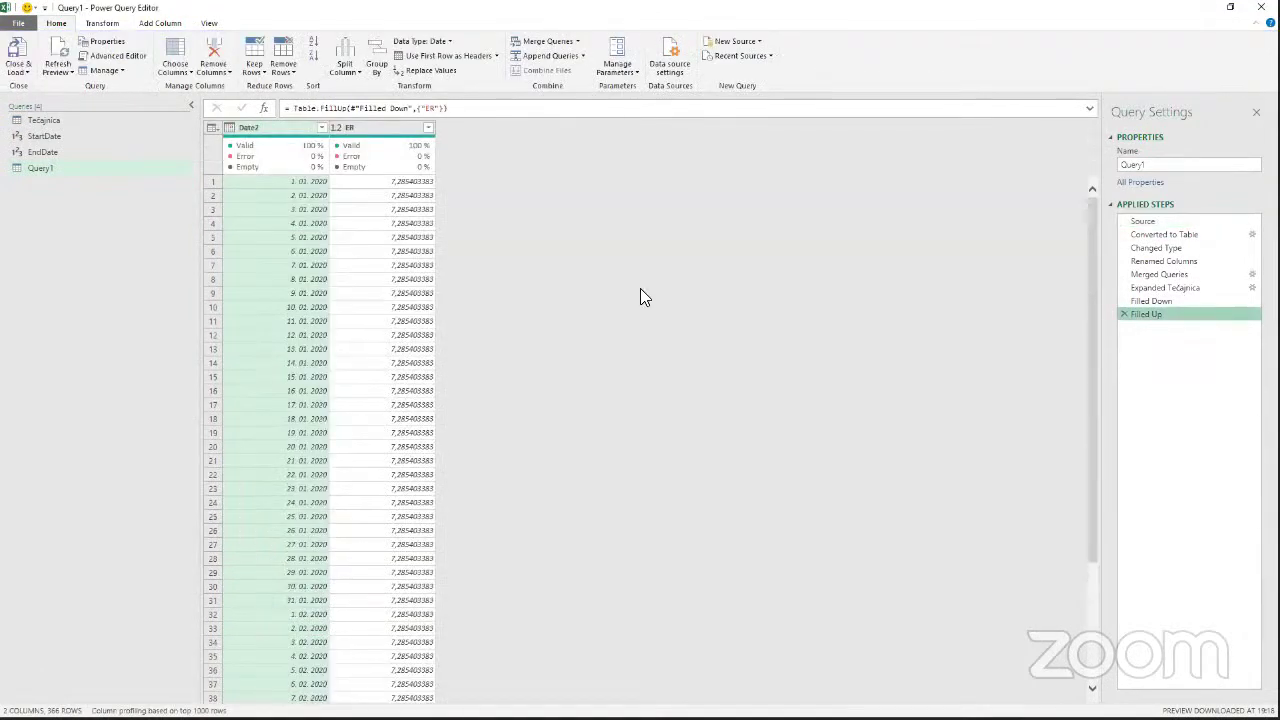
click(42, 121)
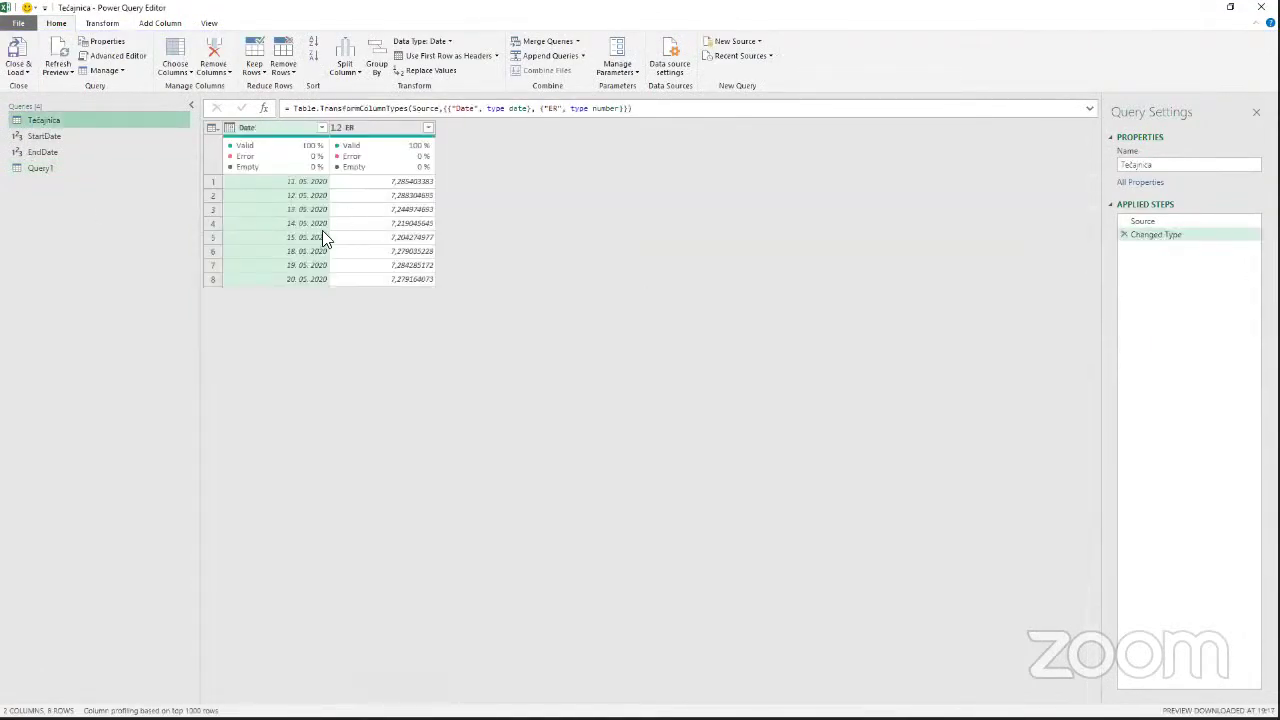
click(56, 170)
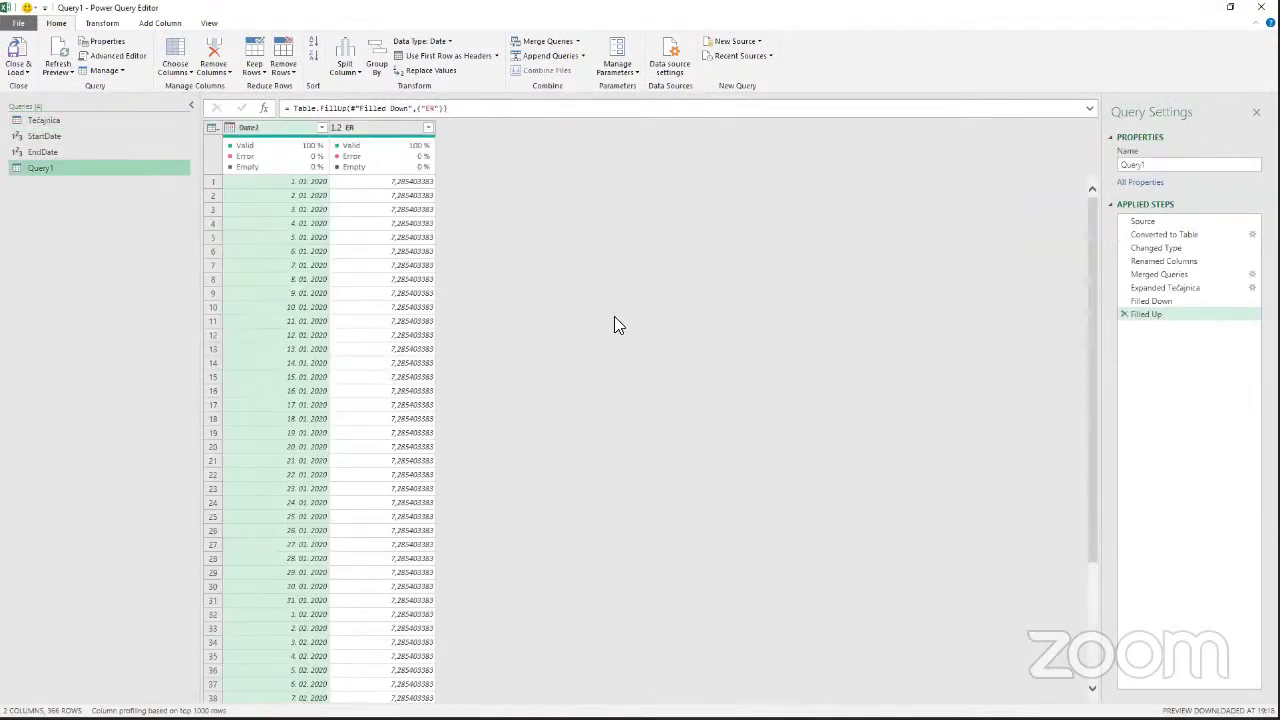
Close the Power Query editor and load all the queries as connections only.
click(18, 72)
click(52, 101)
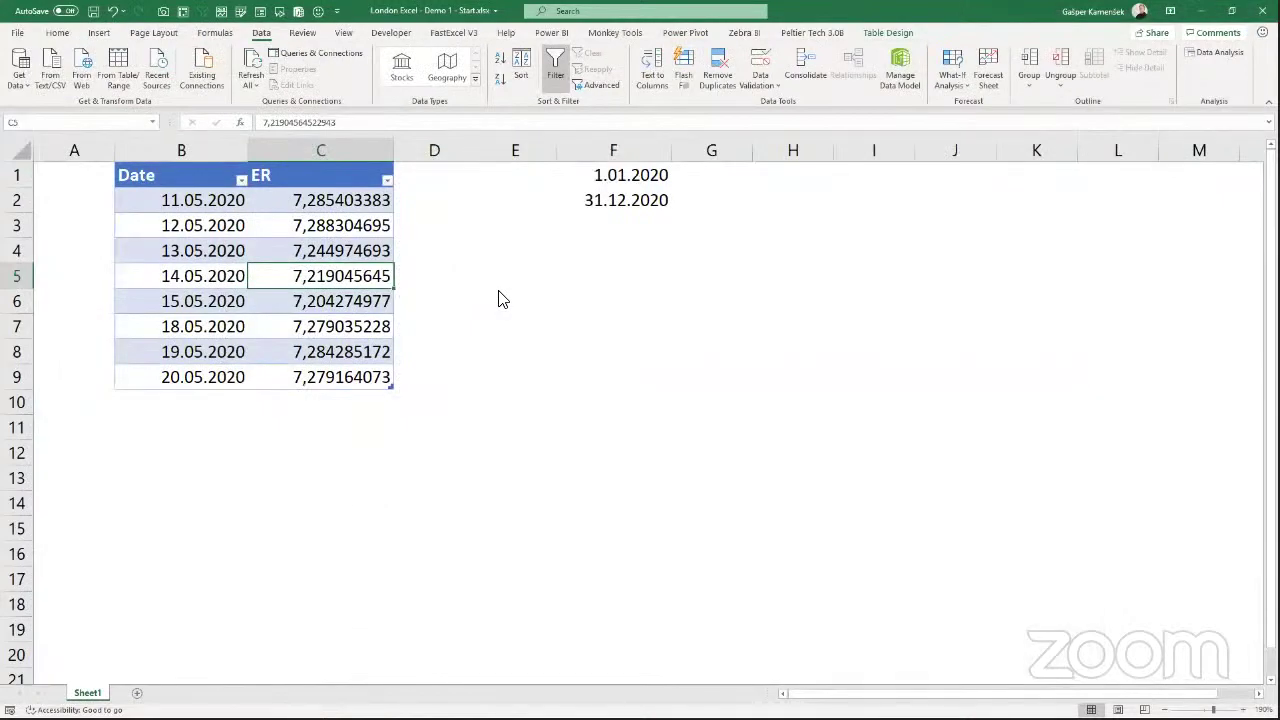
click(781, 248)
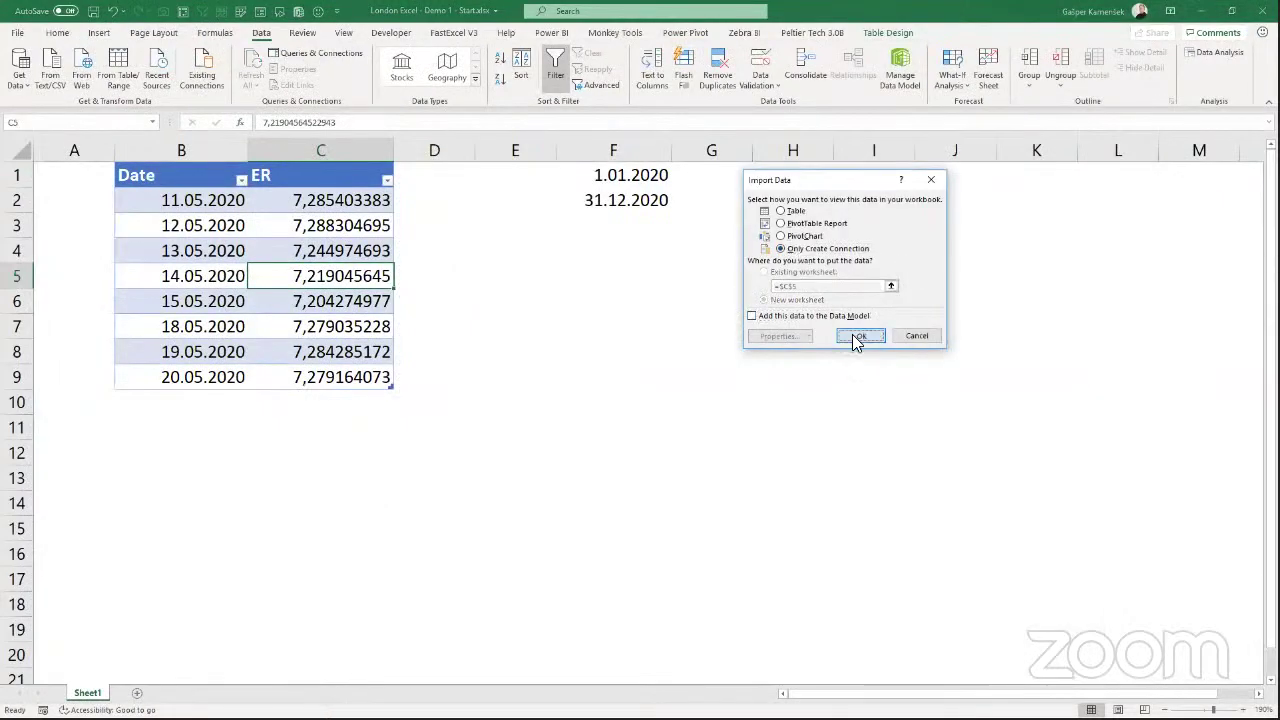
click(853, 336)
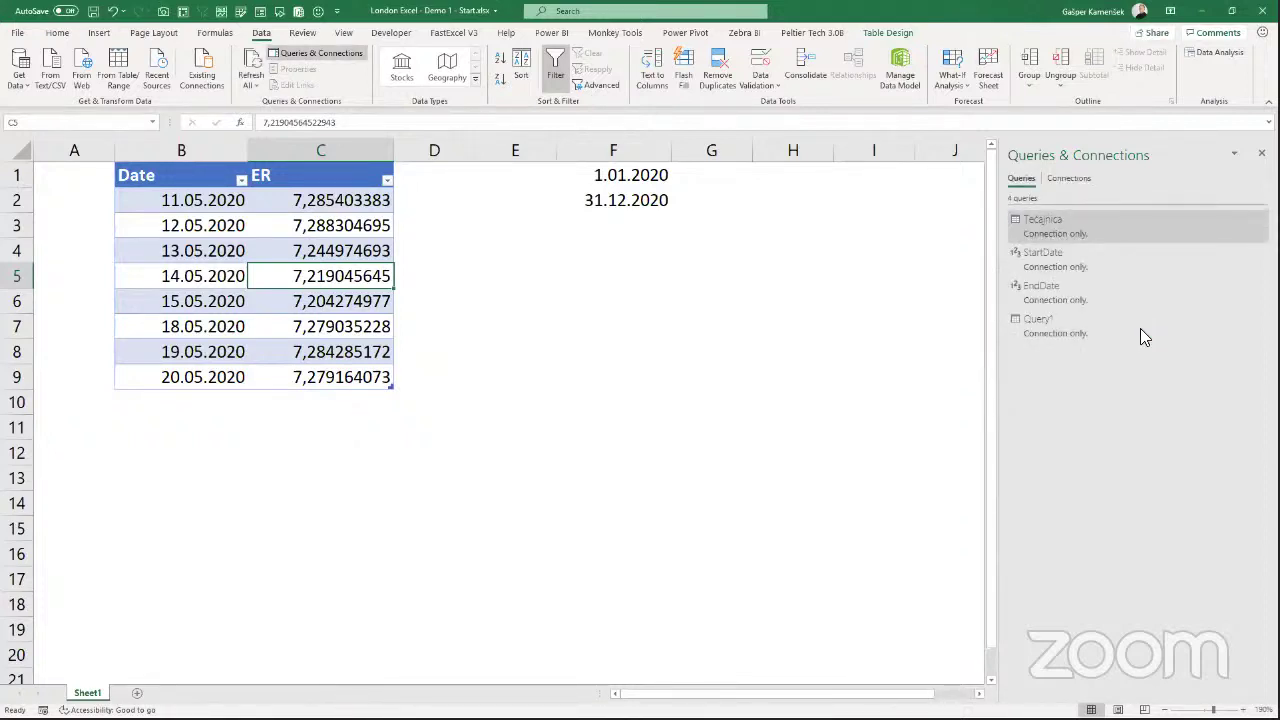
Load Query1 as a table to a new worksheet.
right_click(1086, 329)
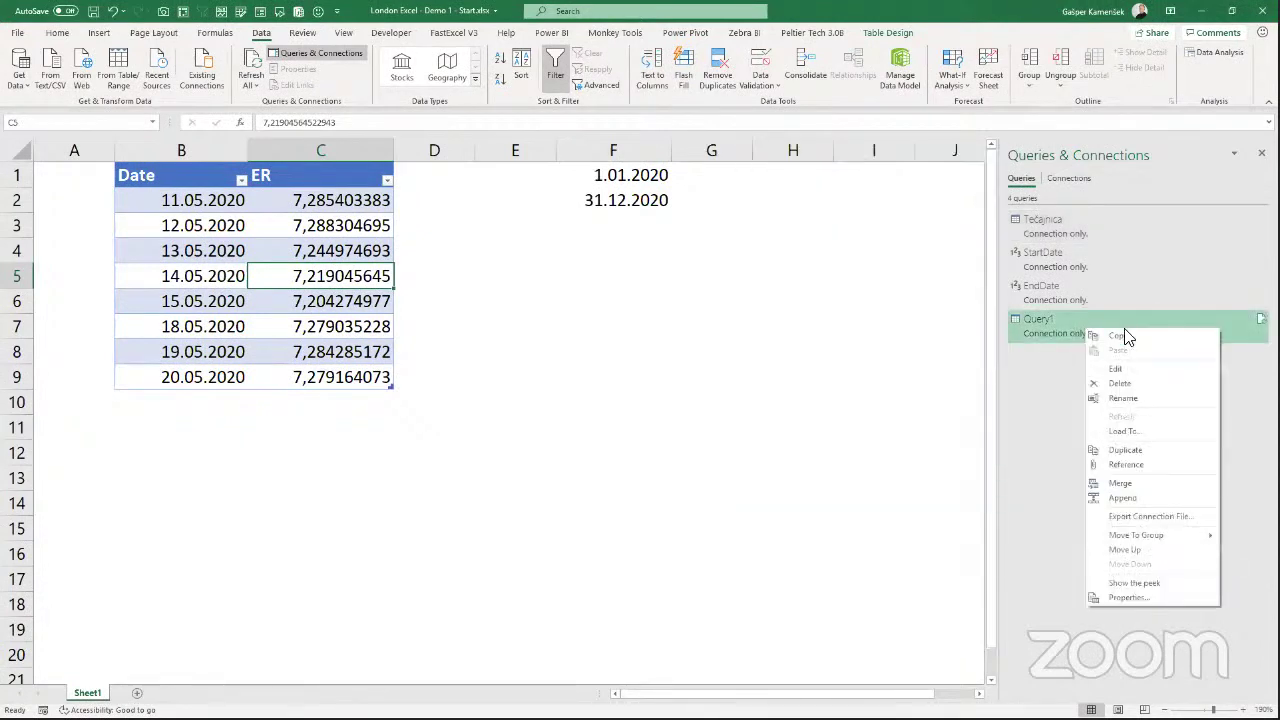
click(1148, 432)
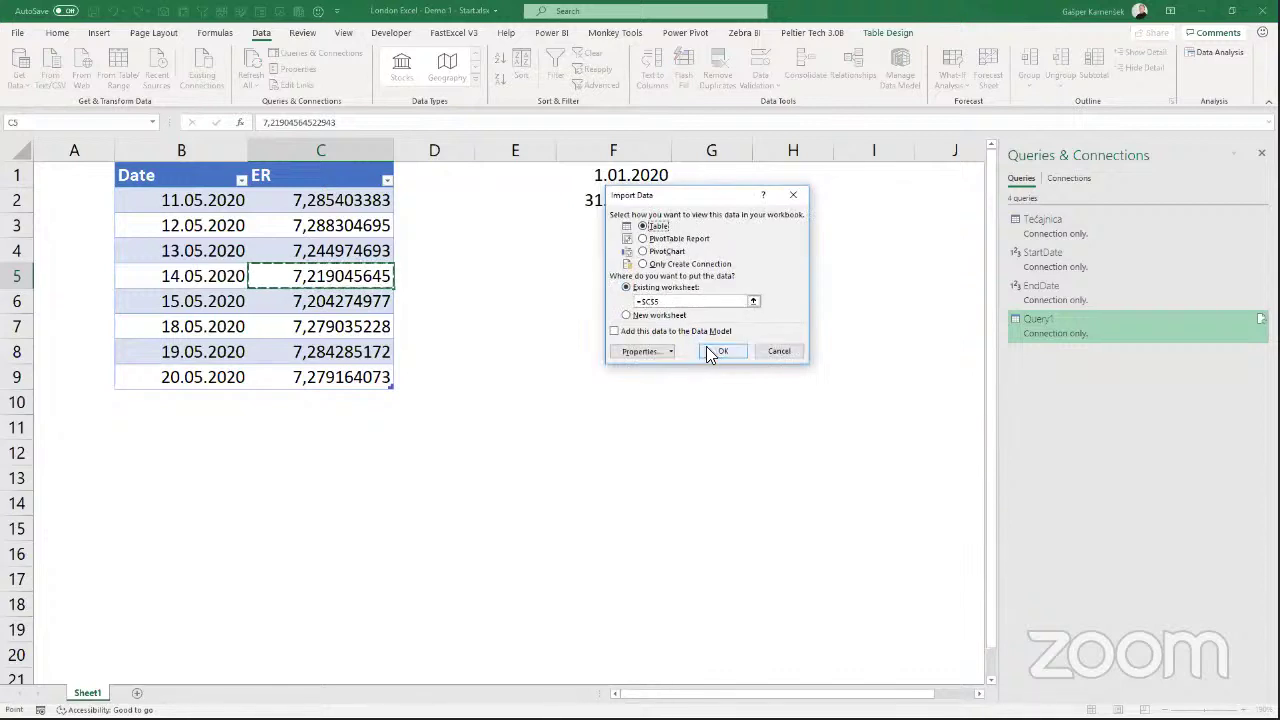
click(712, 350)
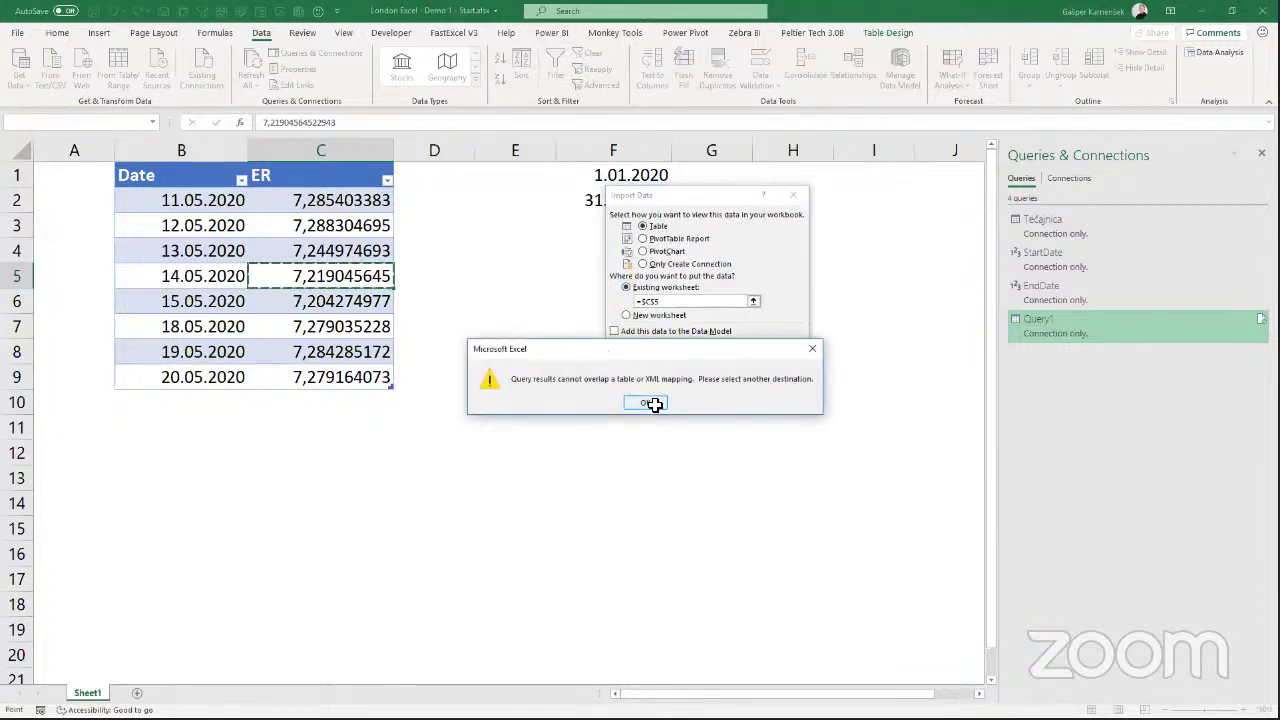
click(647, 403)
click(626, 315)
click(712, 351)
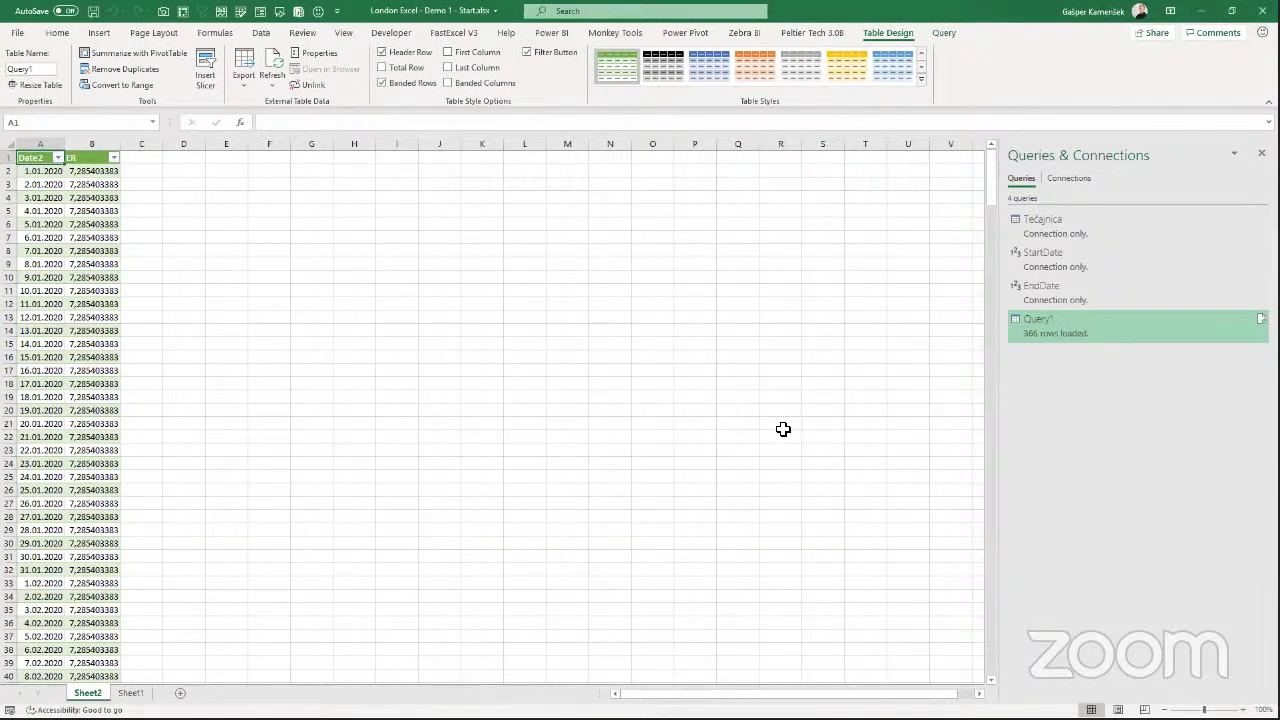
Add a row to the exchange rate table on Sheet1 with date 10.01.2020 and ER 7.
key(ctrl+Page_Down)
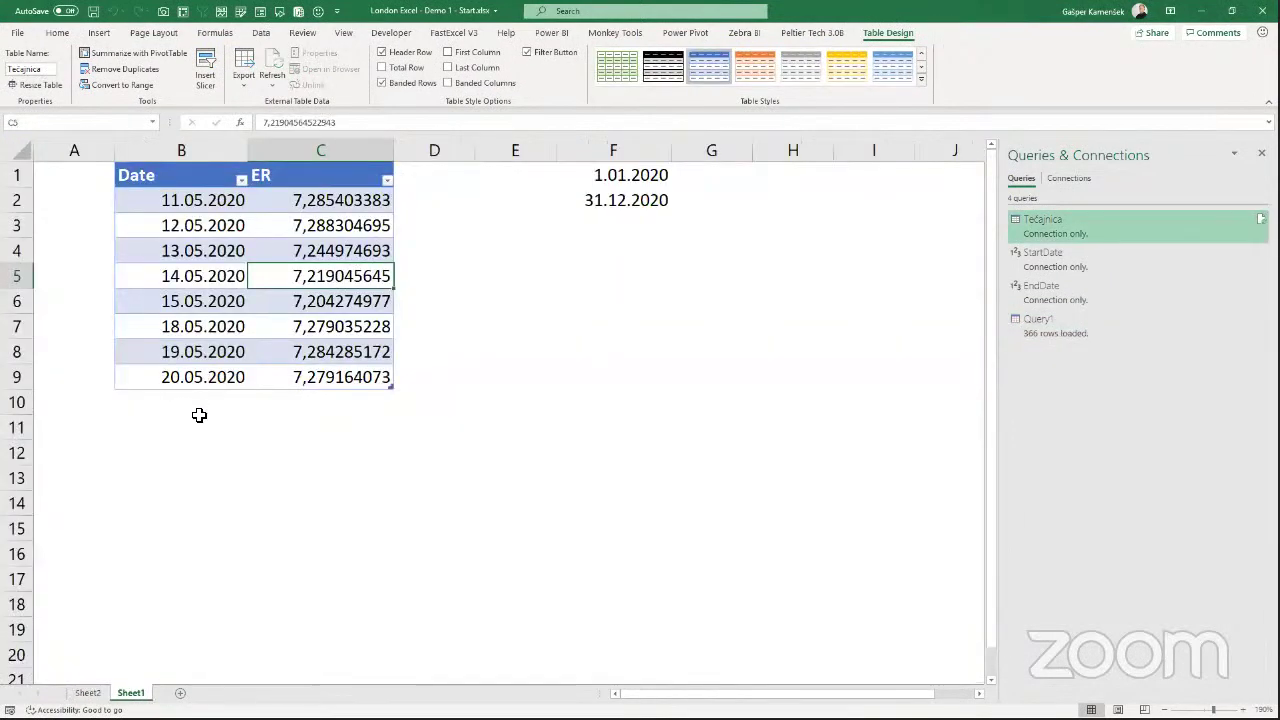
click(200, 408)
text(1.1.)
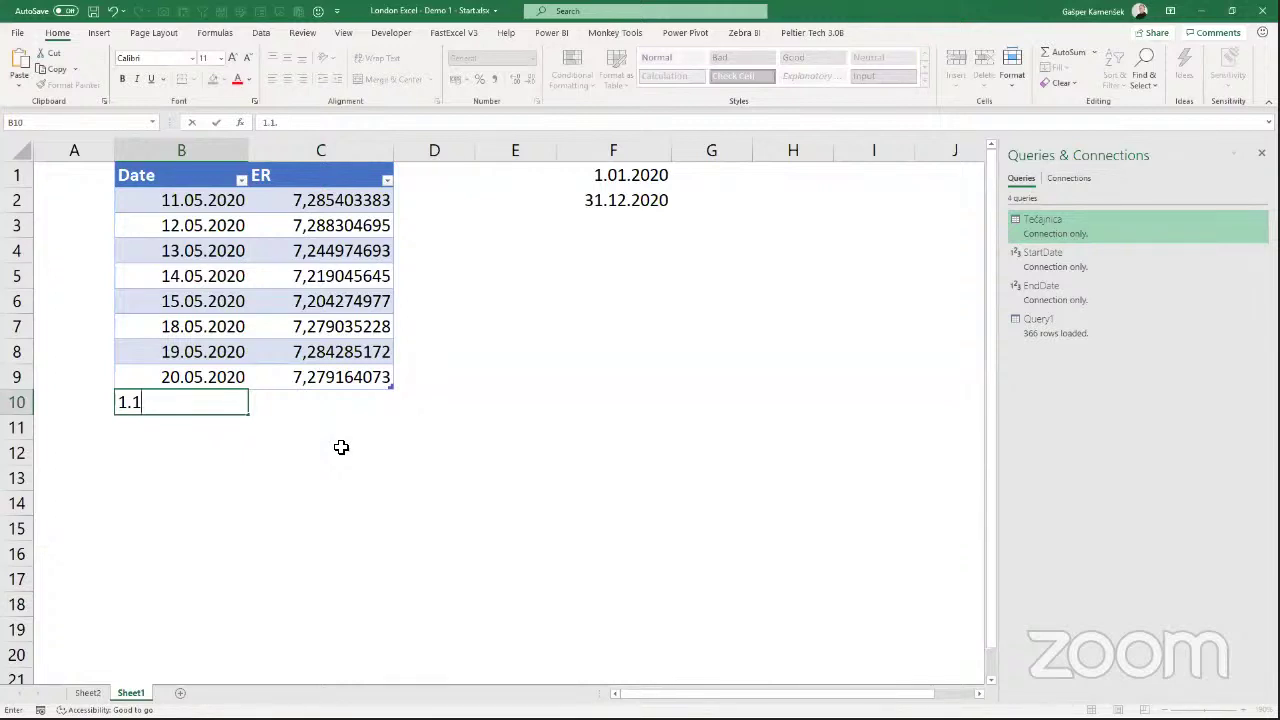
key(BackSpace)
key(BackSpace)
key(BackSpace)
key(BackSpace)
text(10.01.2020)
key(Tab)
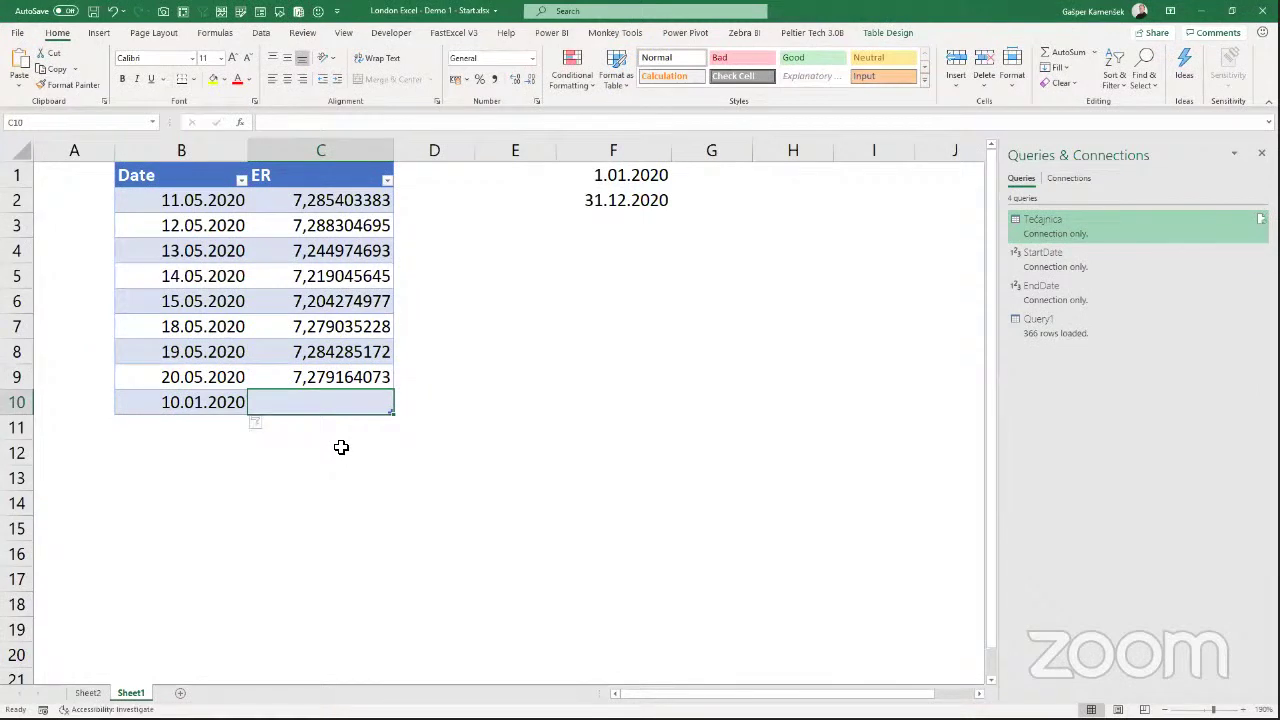
text(7,0)
key(Return)
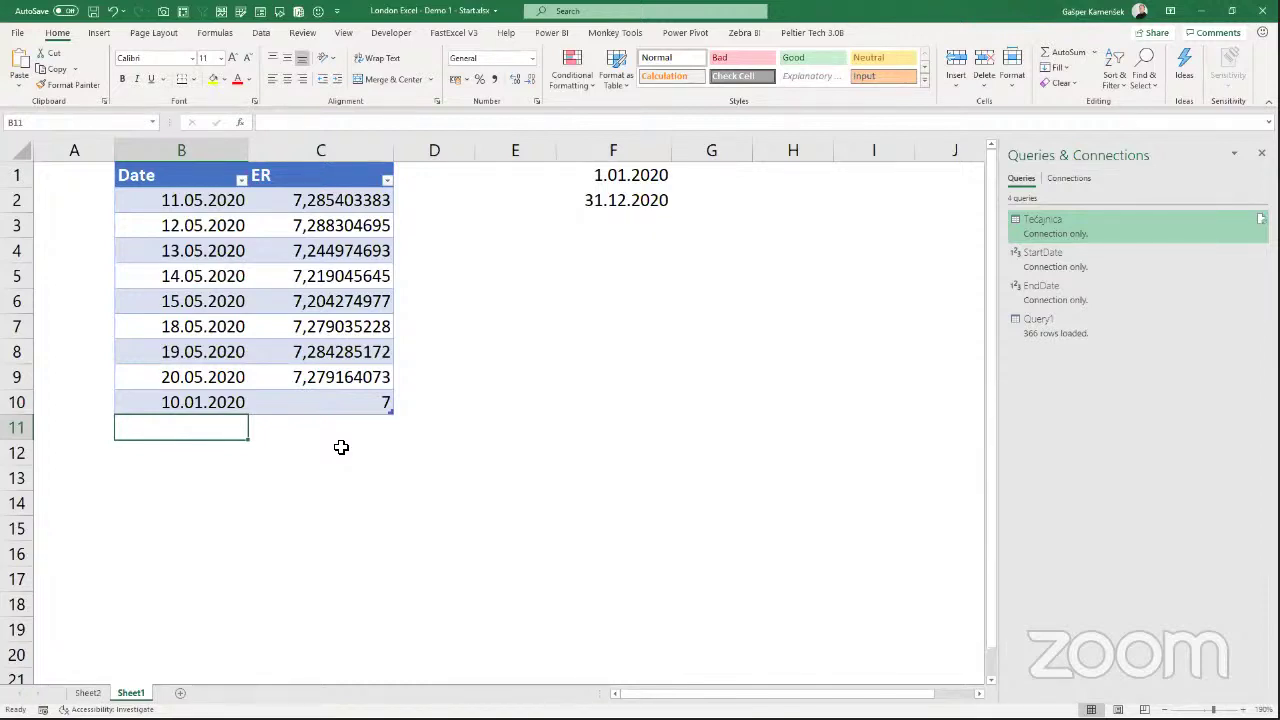
Add another exchange rate row below it with date 1.07.2020 and ER 8.
text(1.7)
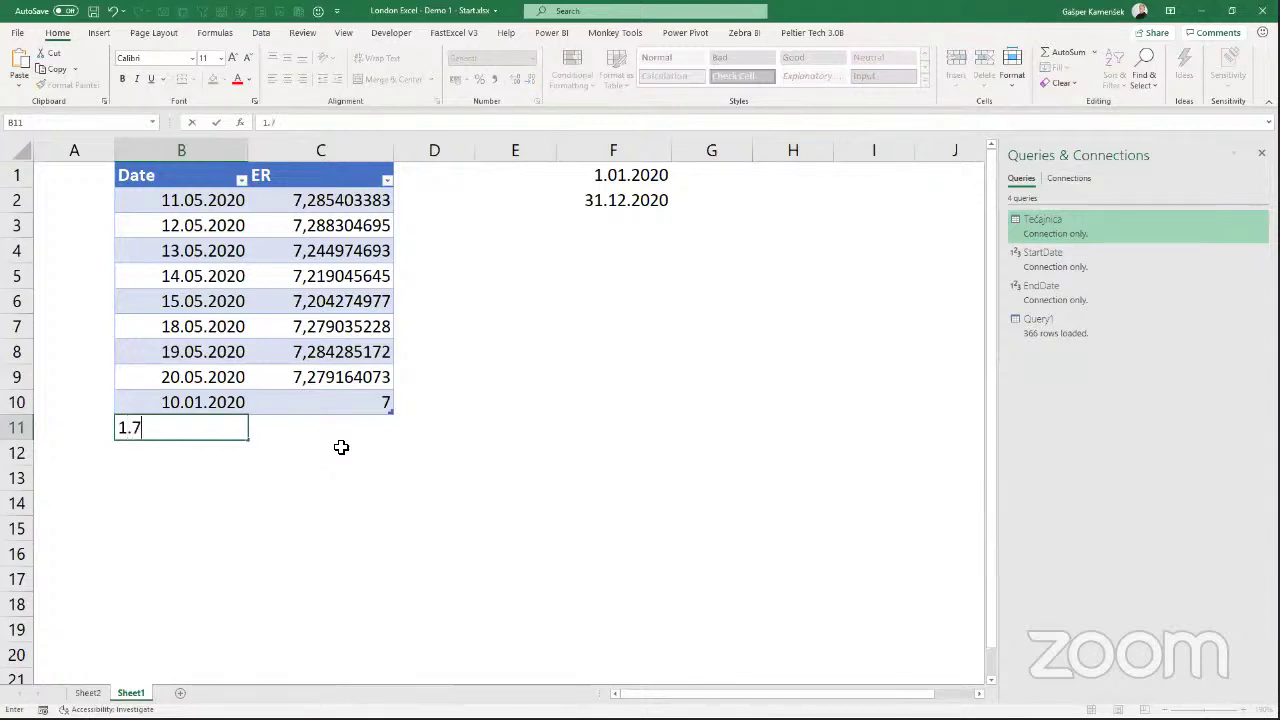
text(.2020)
key(Tab)
text(8)
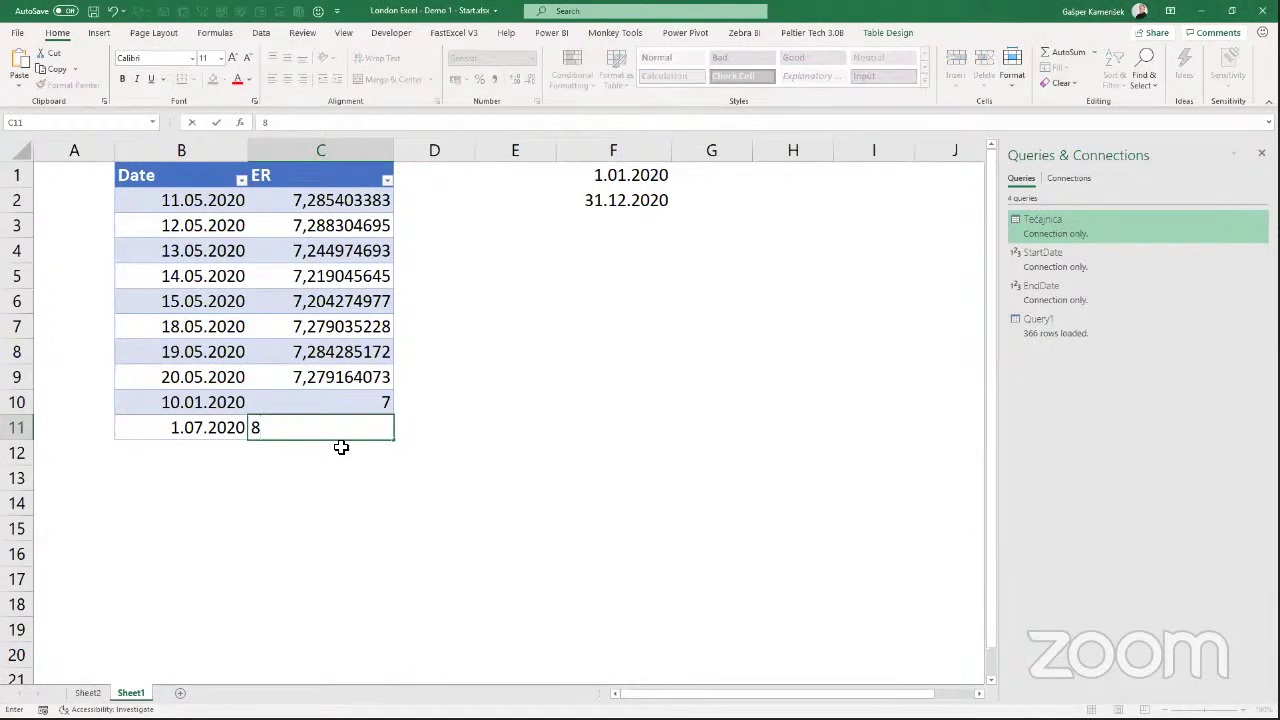
key(Return)
Refresh the loaded Query1 table on Sheet2 so it picks up the added rates.
click(337, 279)
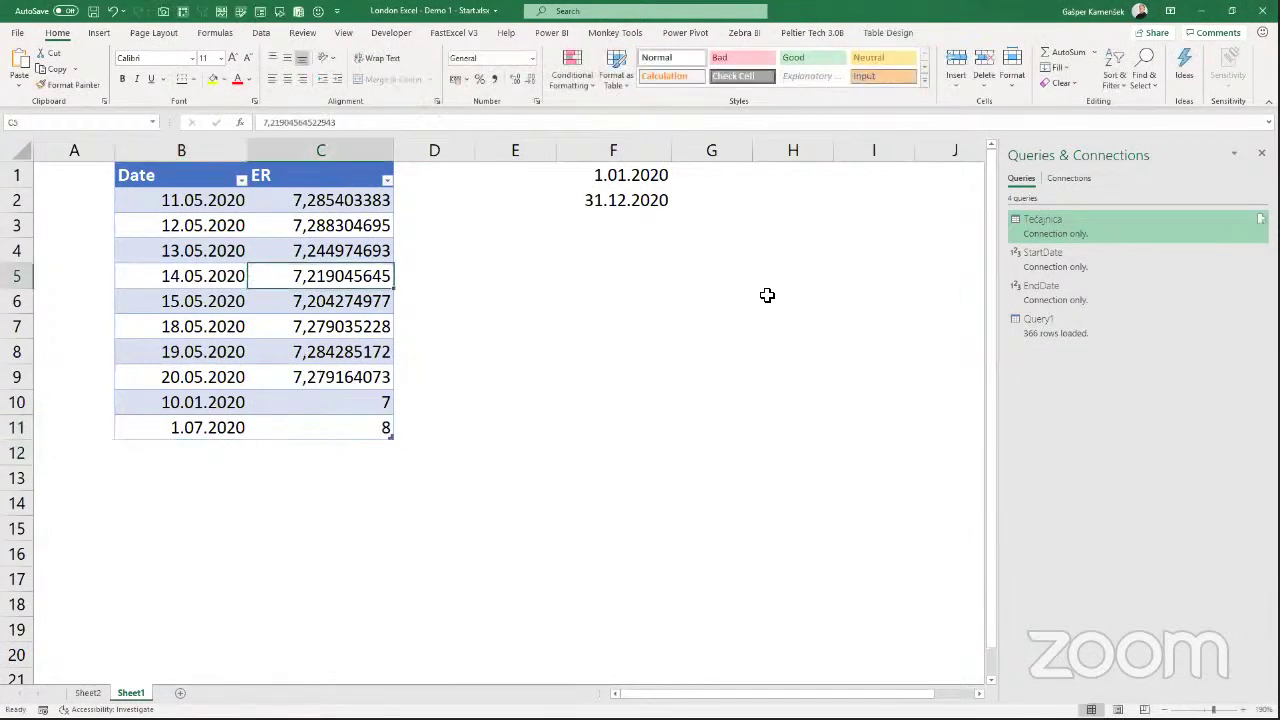
click(1063, 331)
right_click(74, 250)
click(140, 383)
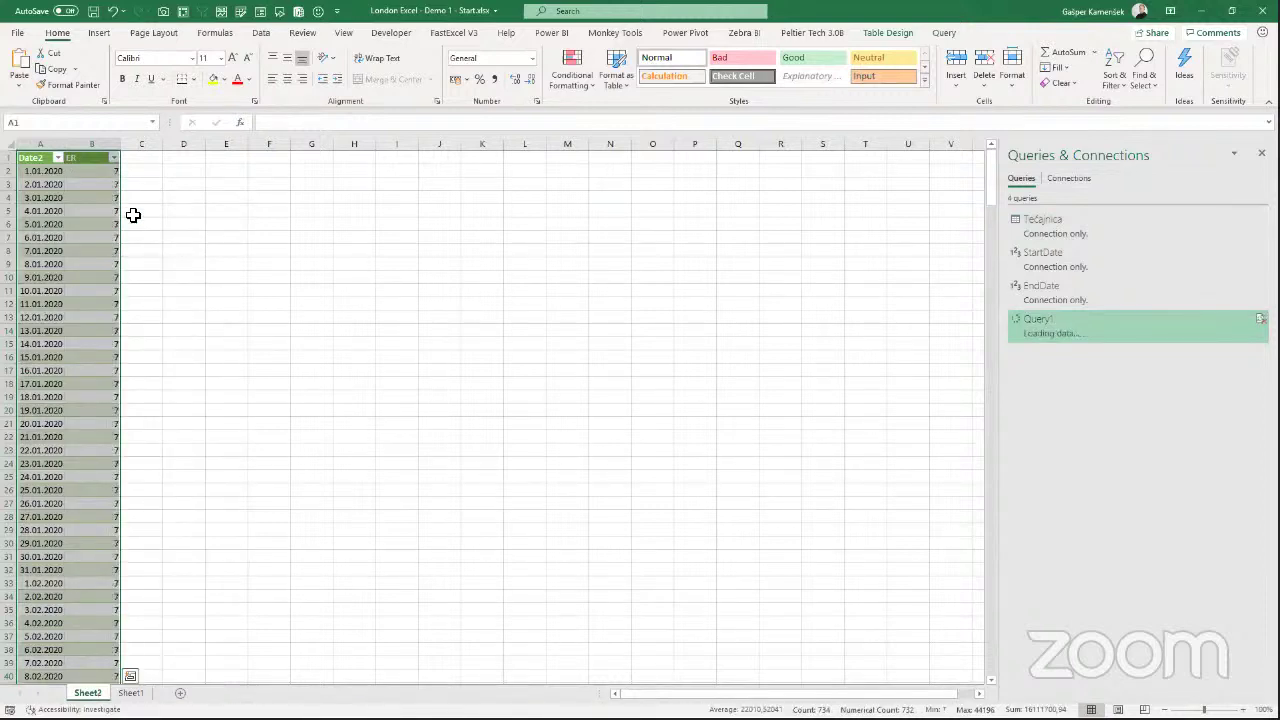
Check the refreshed ER rates around 11.05.2020 and 1.07.2020 in the Query1 table.
scroll(109, 215, down, 20)
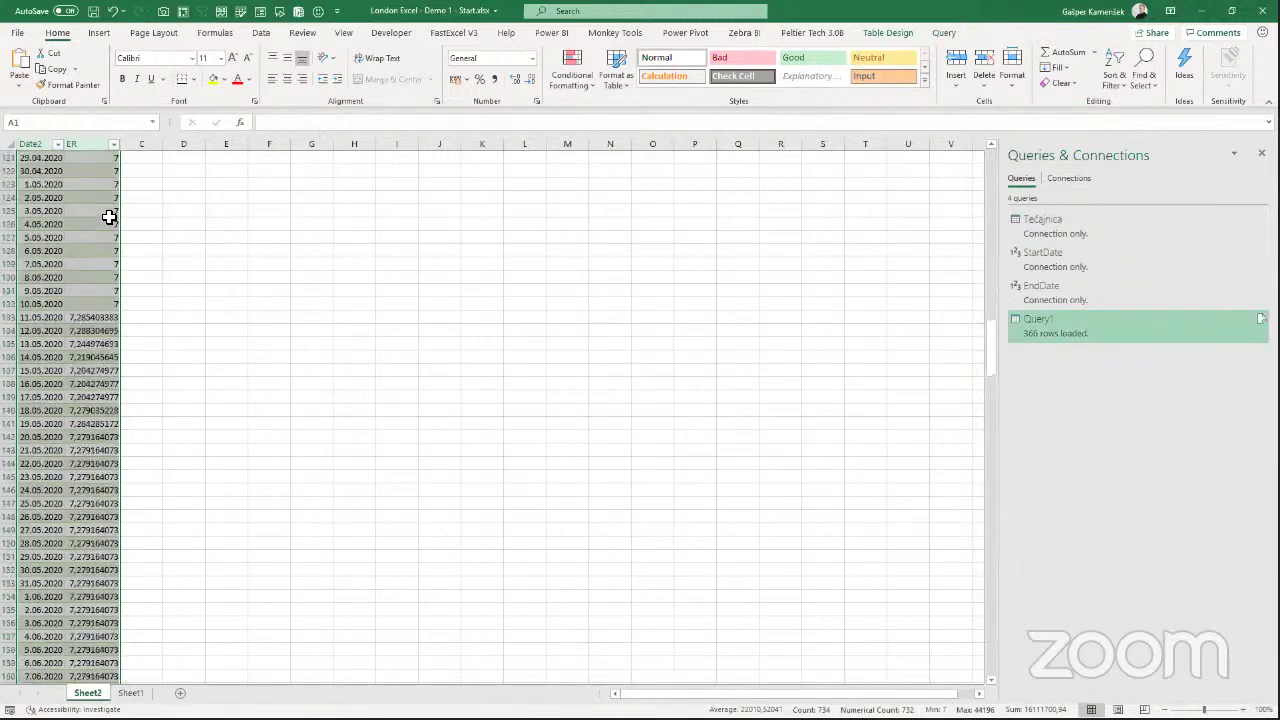
click(108, 319)
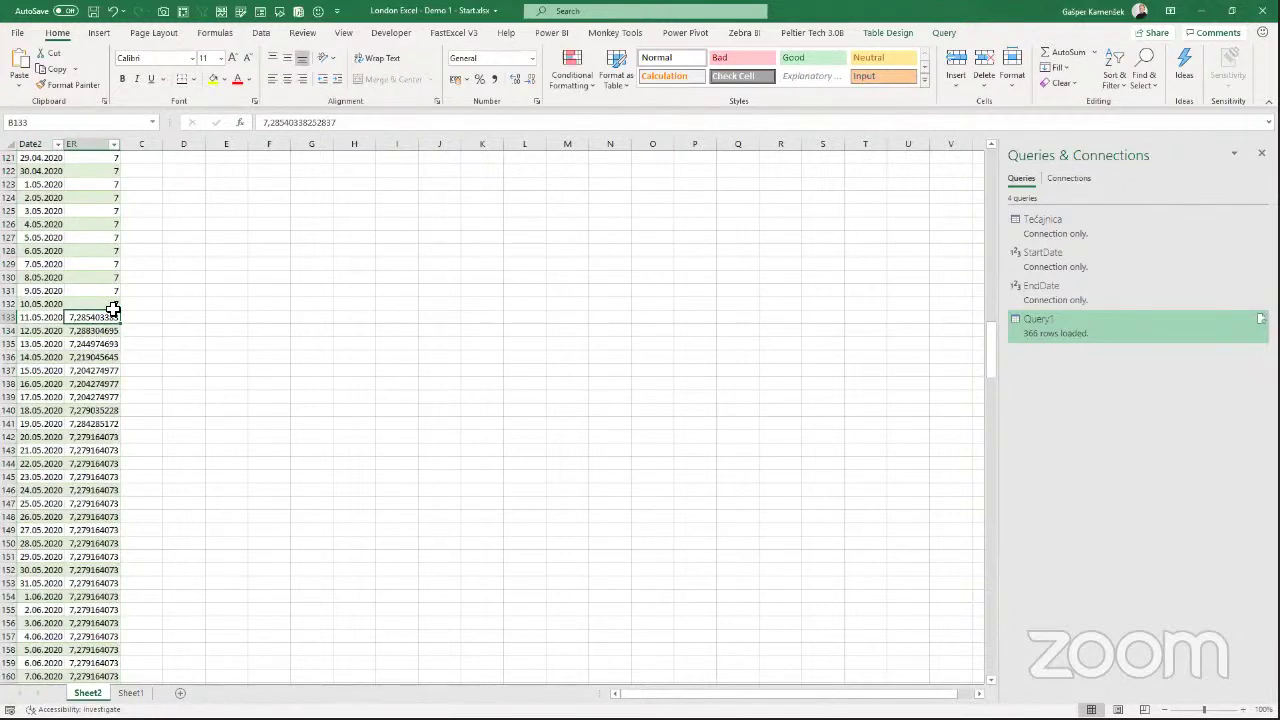
scroll(100, 310, down, 12)
scroll(107, 297, down, 5)
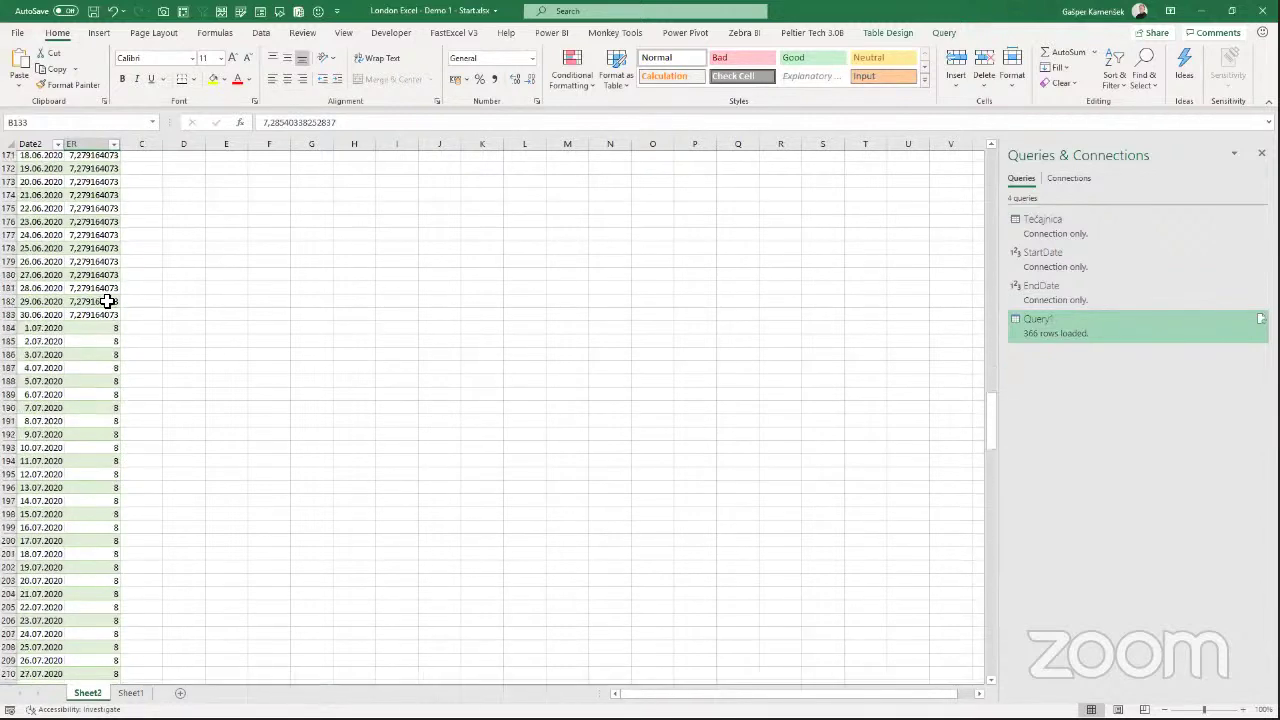
click(106, 318)
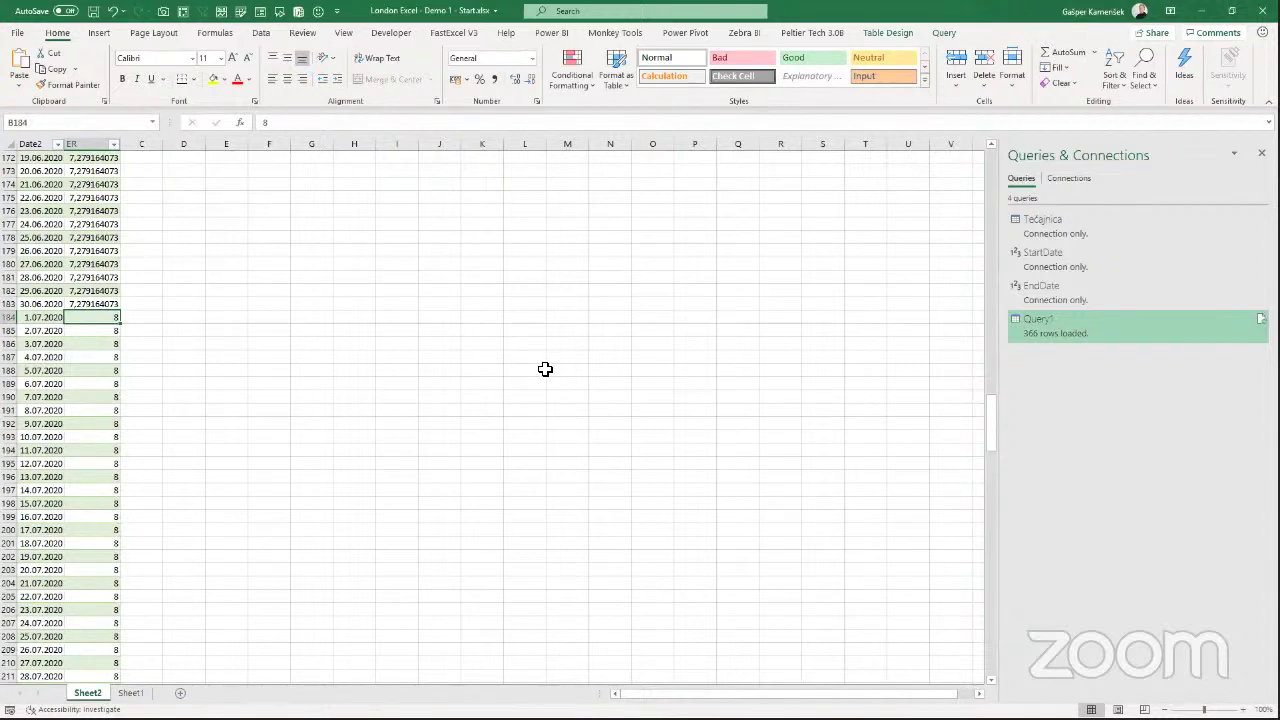
Add a row to the exchange rate table on Sheet1 with date 1.02.2021 and ER 9.
click(130, 692)
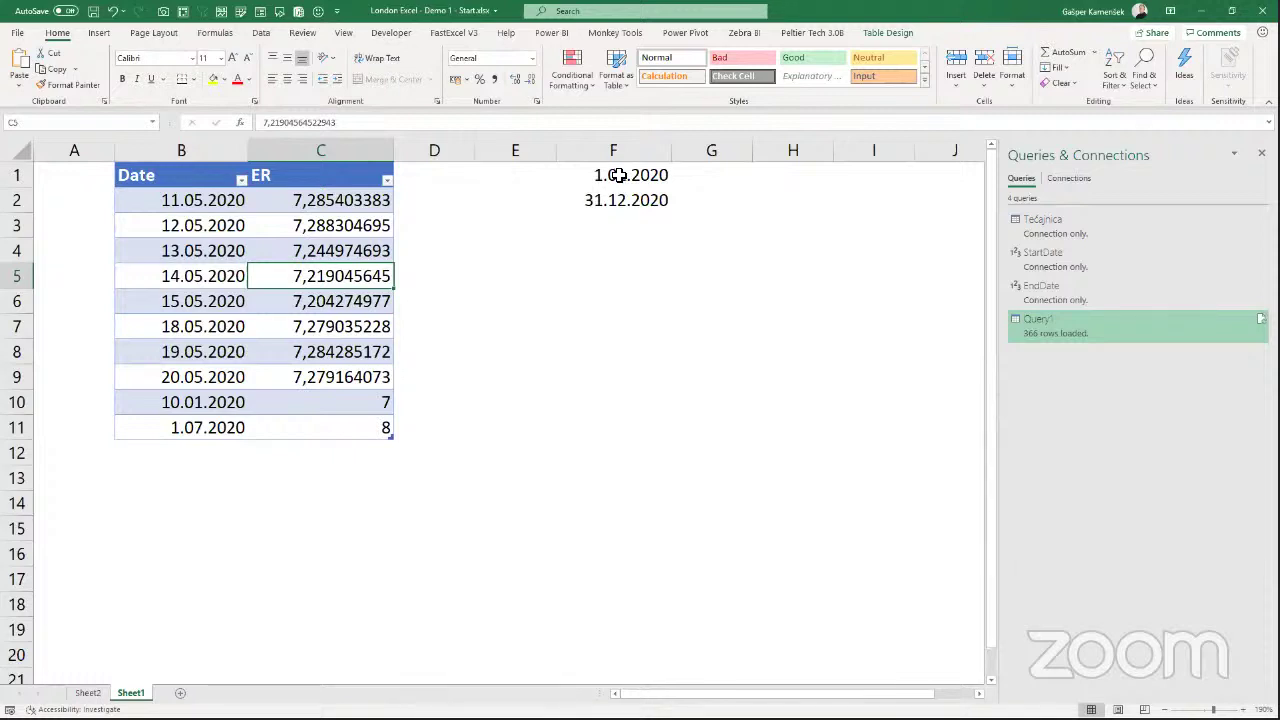
drag(218, 200, 300, 425)
click(219, 455)
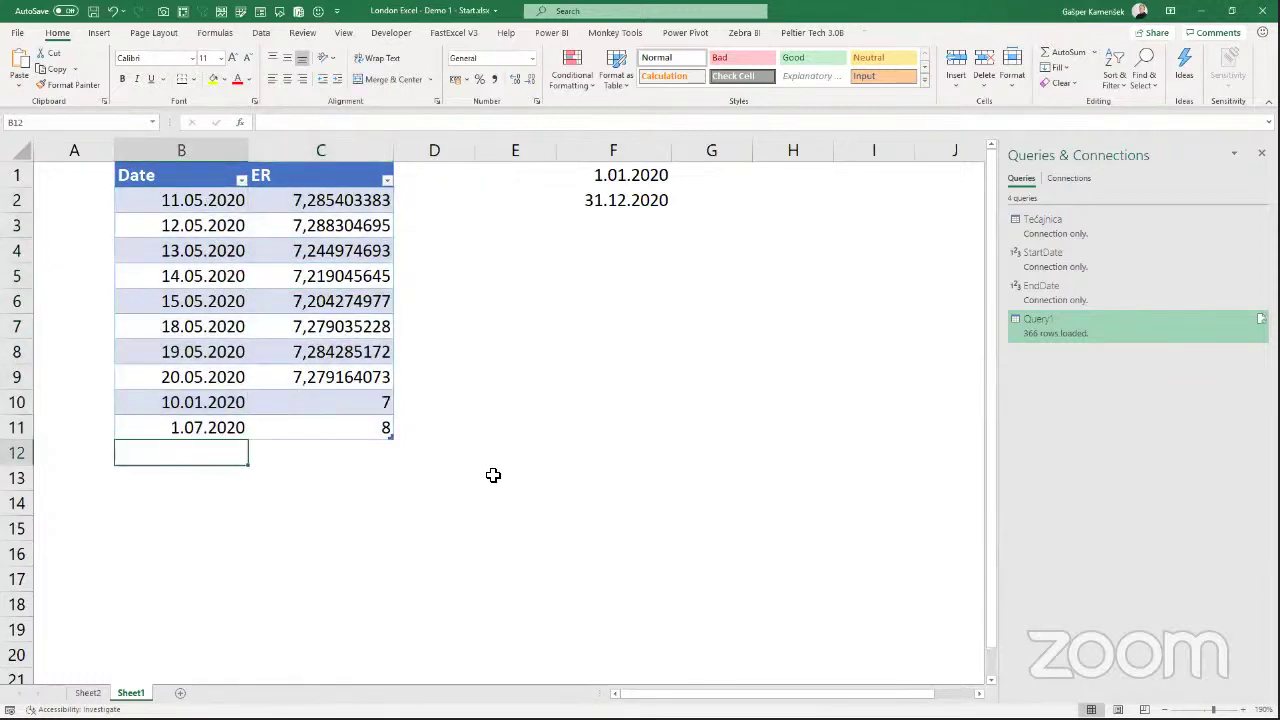
text(1.)
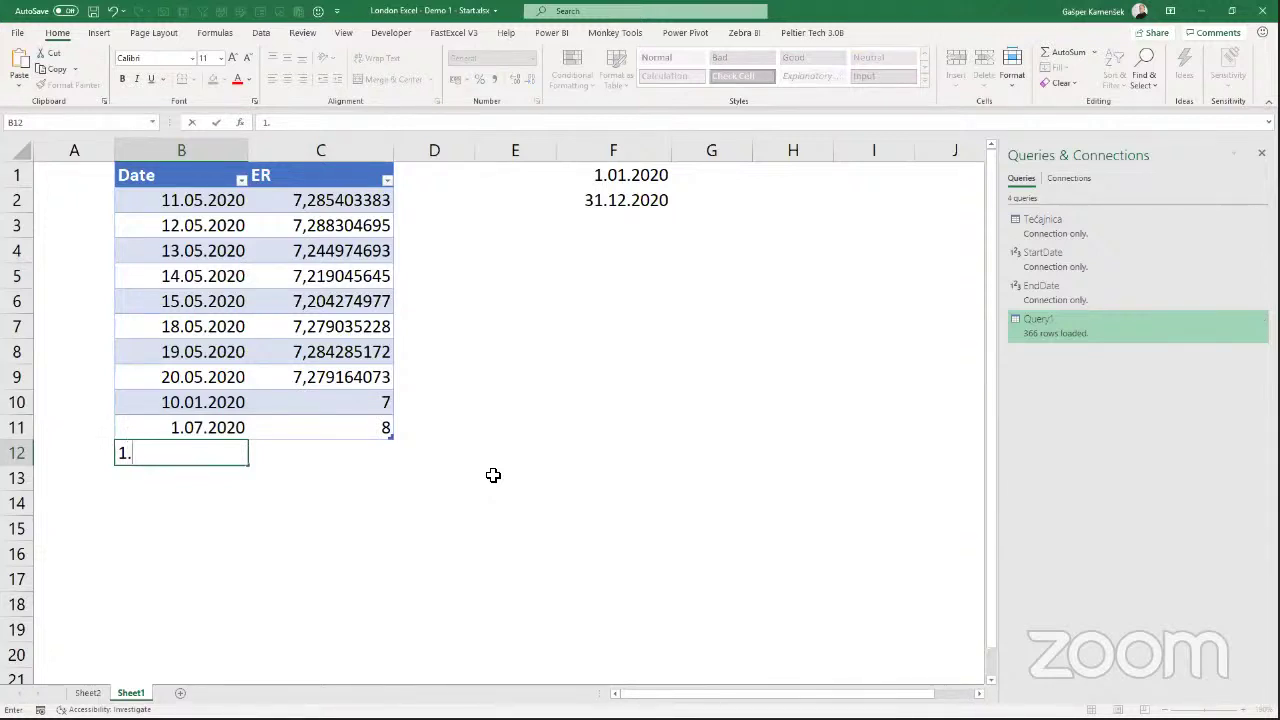
text(2.2021)
key(Tab)
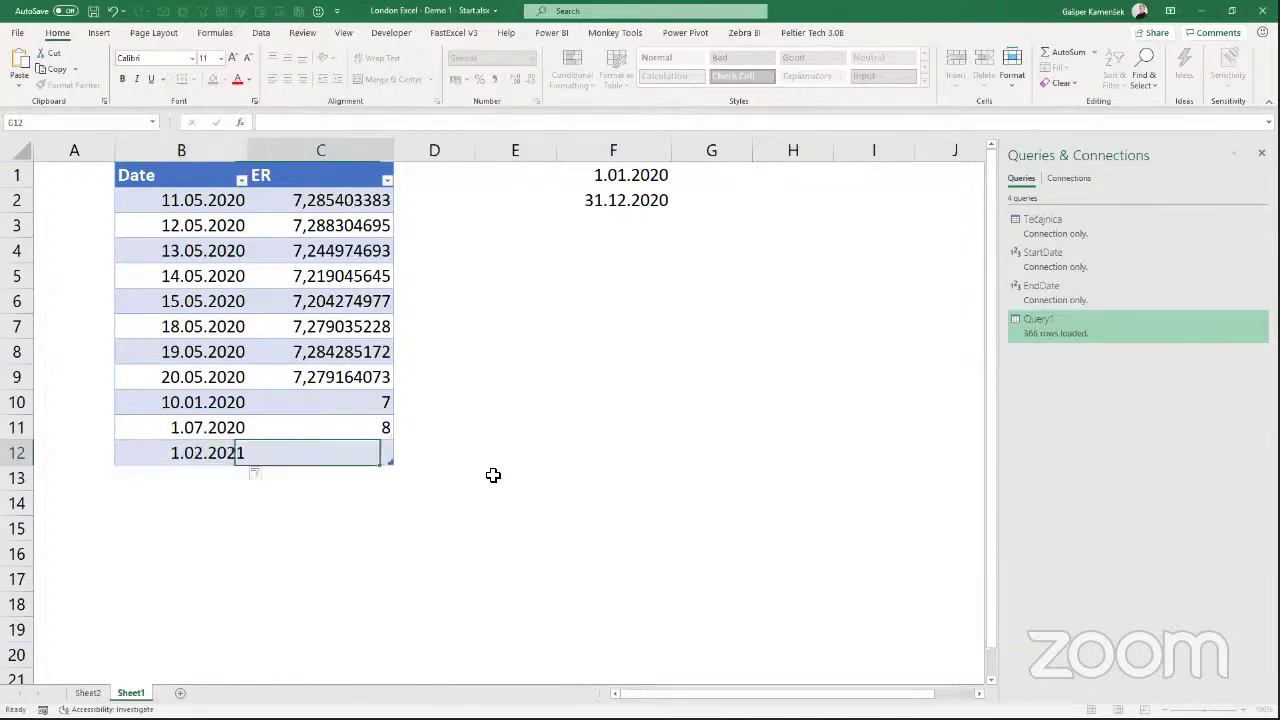
text(9)
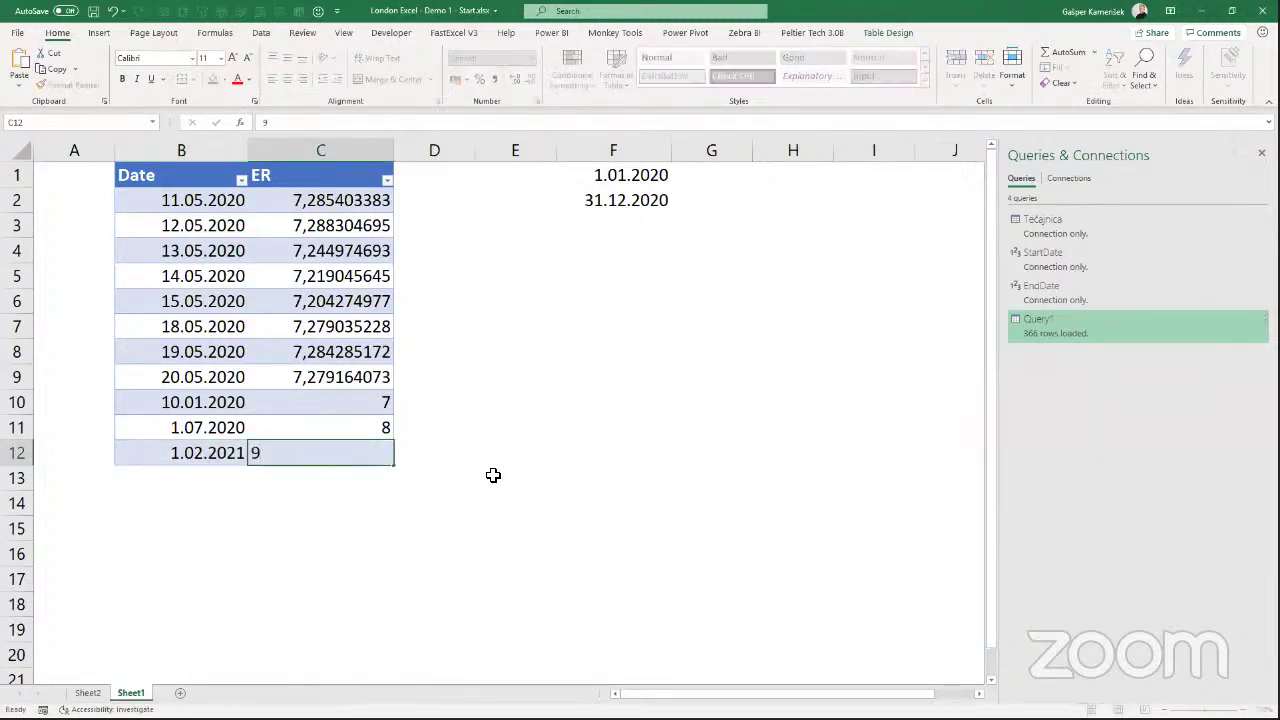
key(Return)
Set the EndDate cell F2 to 31.03.2021 and return to the loaded query table on Sheet2.
click(630, 200)
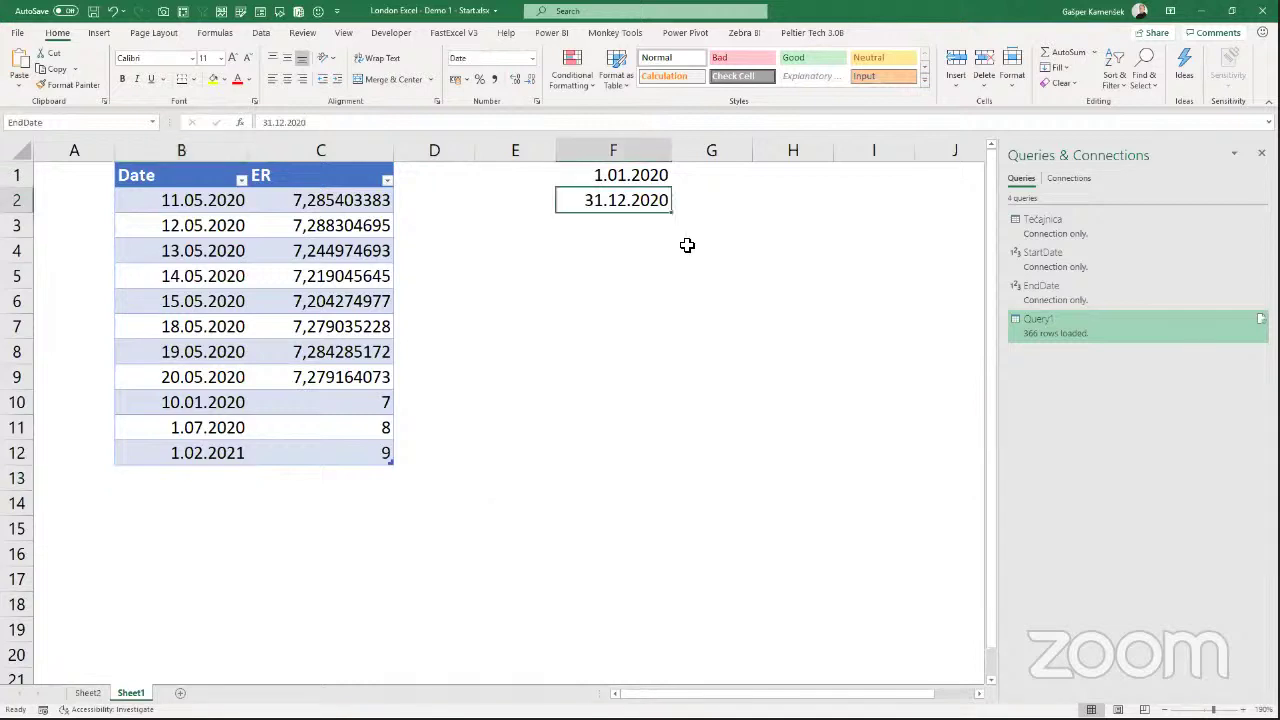
text(3)
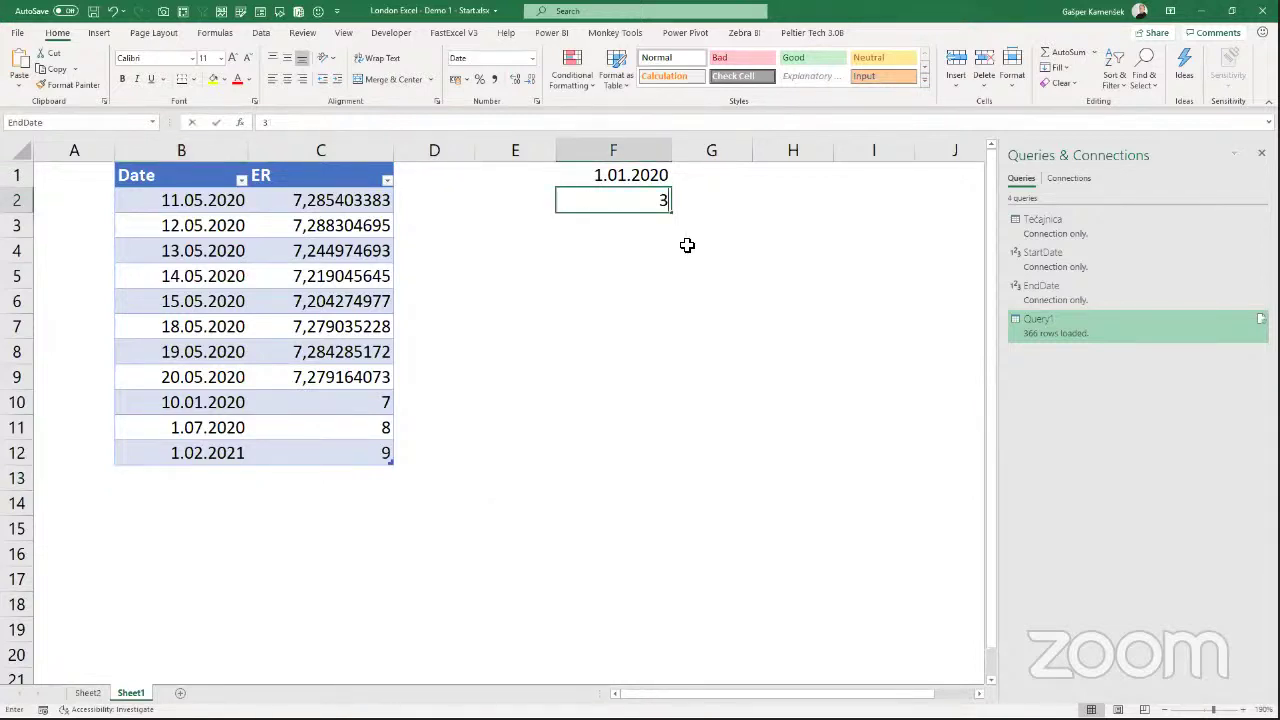
text(1.03.2021)
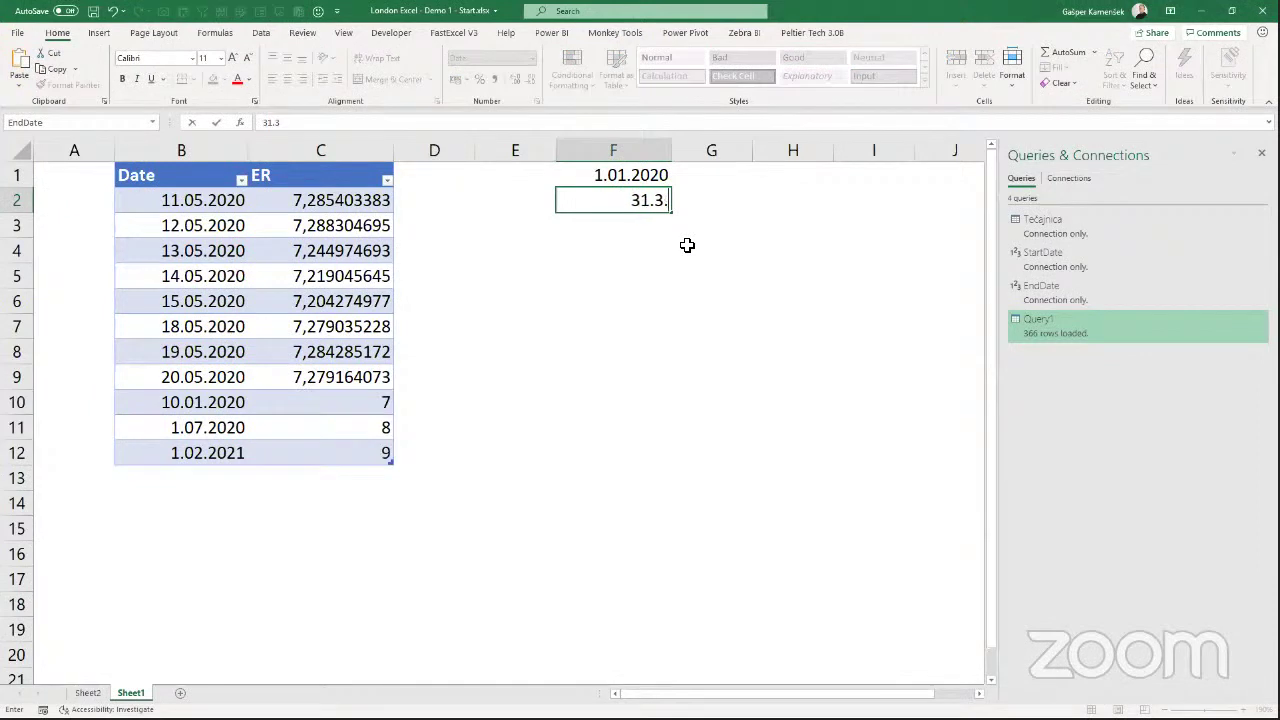
key(Return)
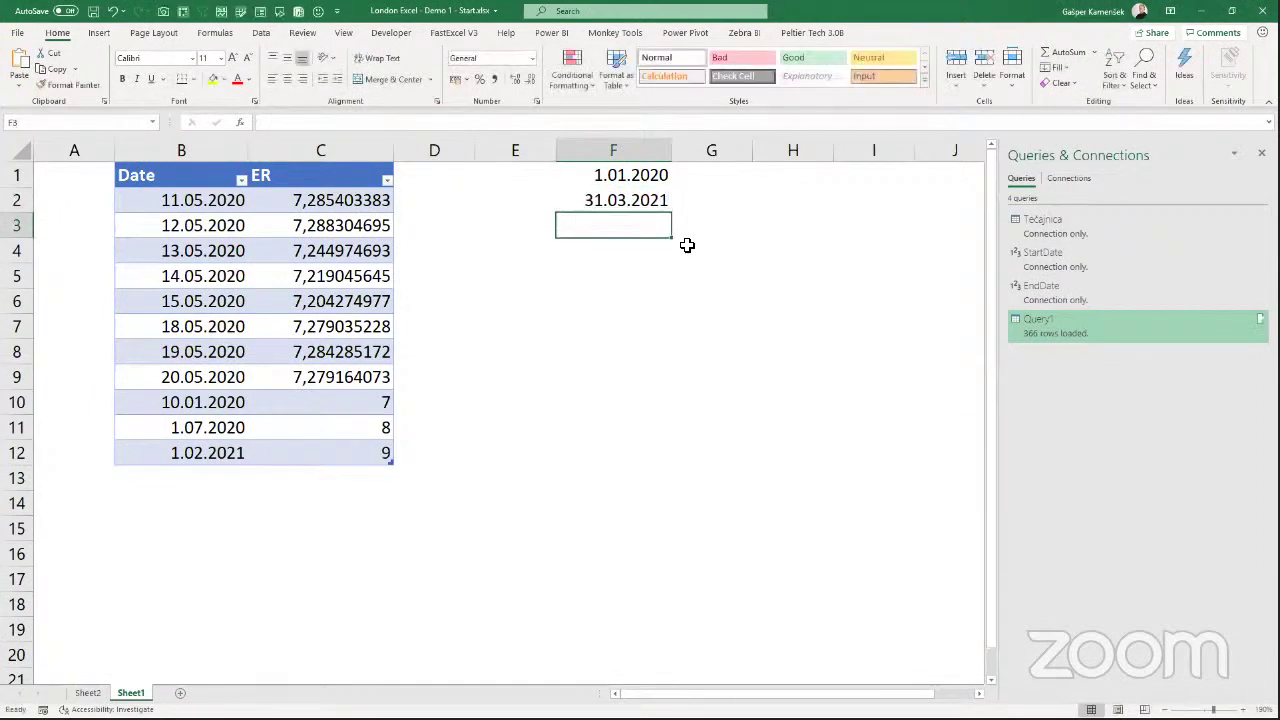
click(640, 197)
click(87, 692)
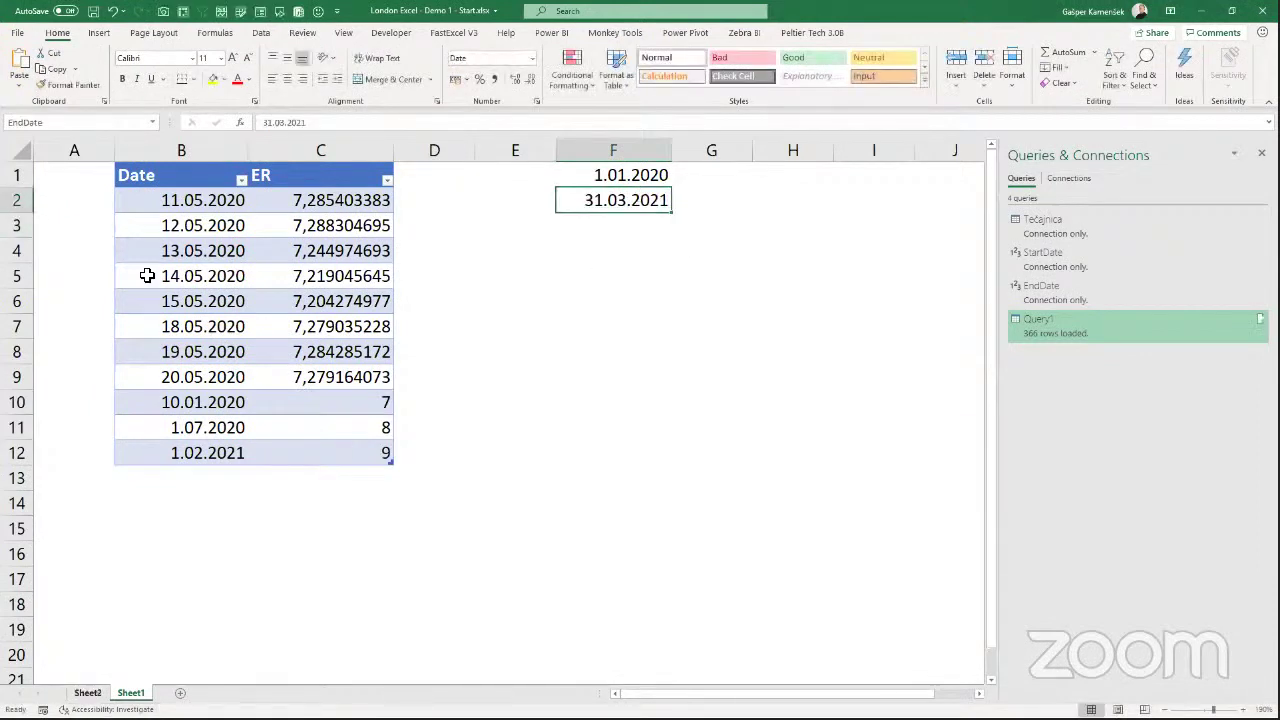
Refresh the Query1 table on Sheet2 for the extended end date and go to its last date.
right_click(94, 241)
click(165, 374)
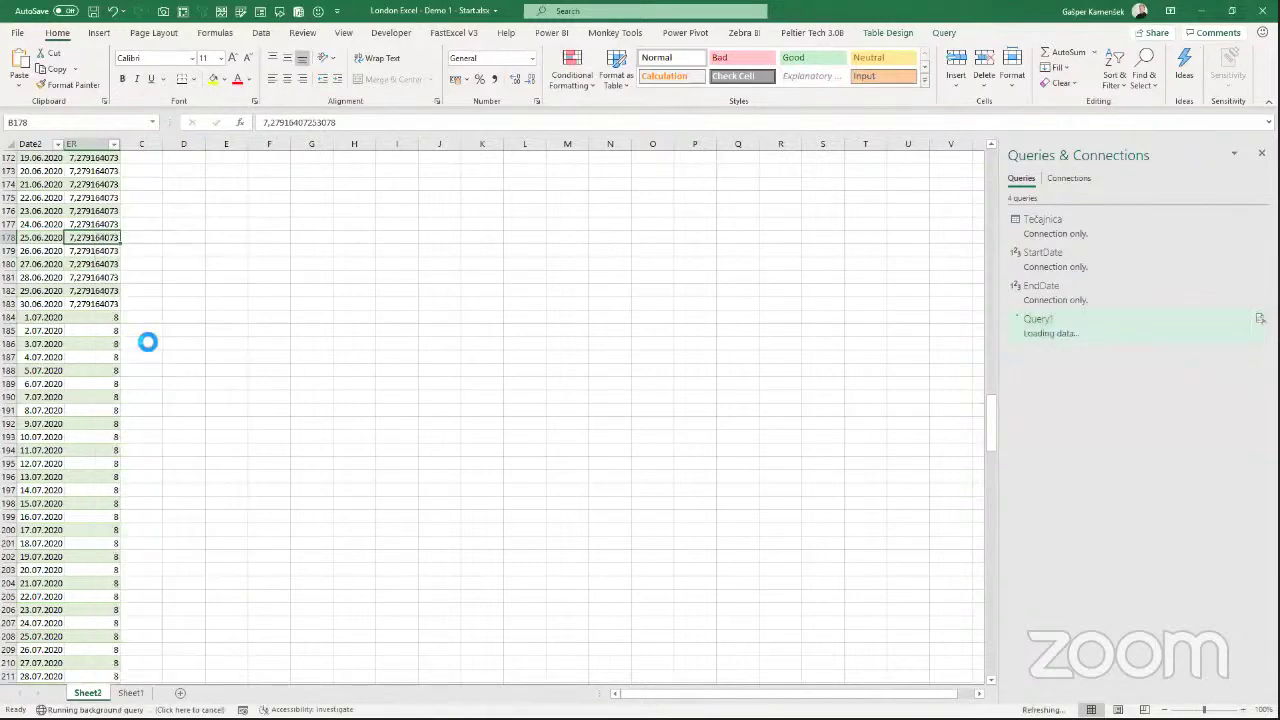
key(ctrl+Down)
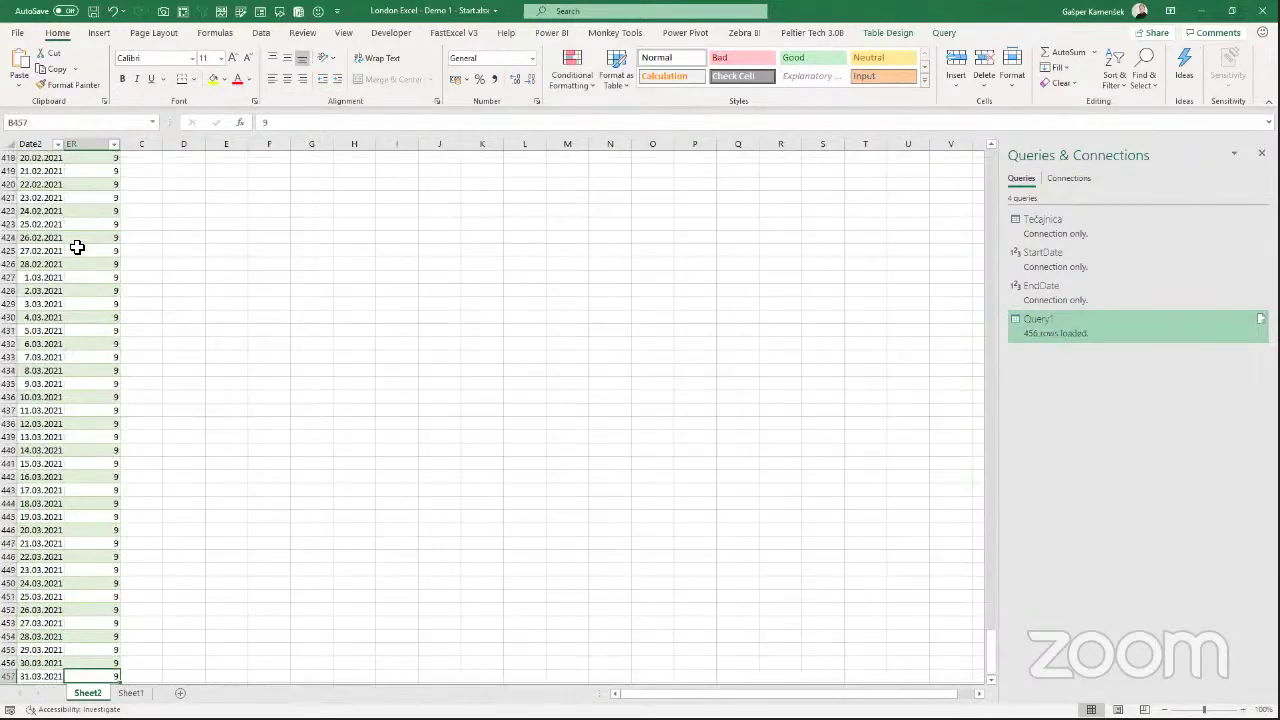
click(41, 682)
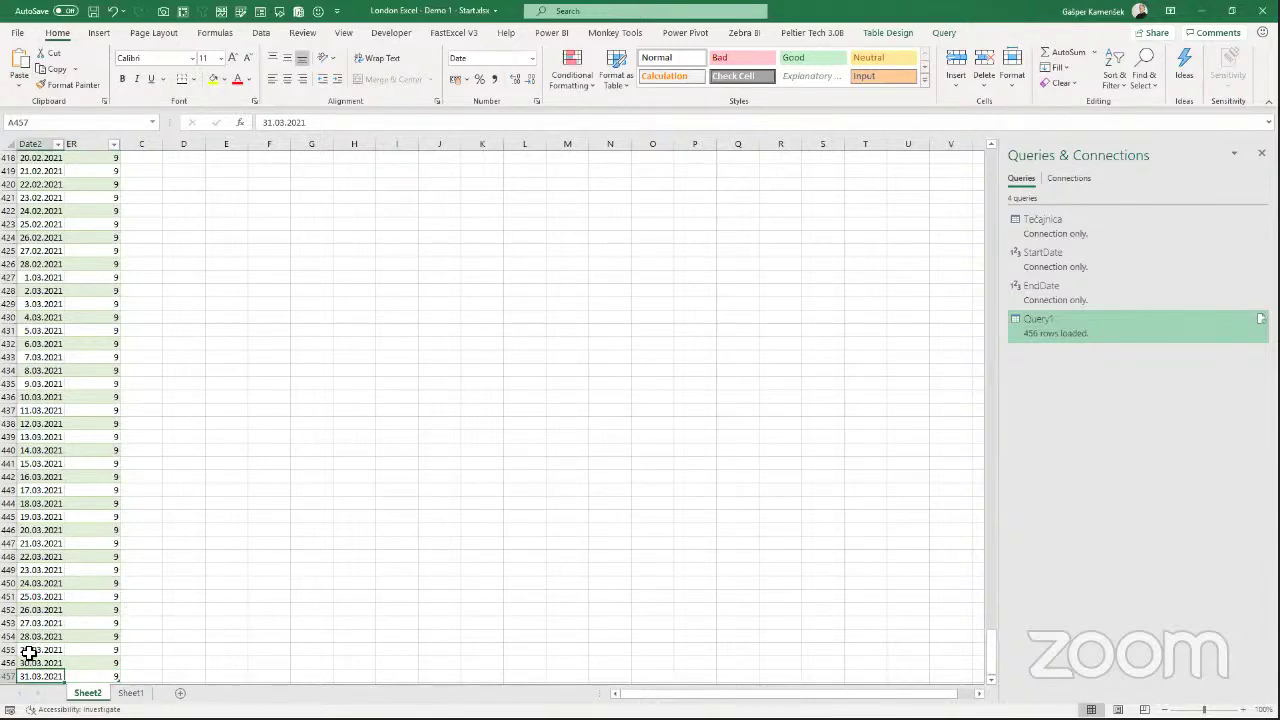
Widen the Date2 column of the Query1 table to roughly double its width.
ctrl+scroll(30, 675, up, 4)
ctrl+scroll(34, 675, up, 2)
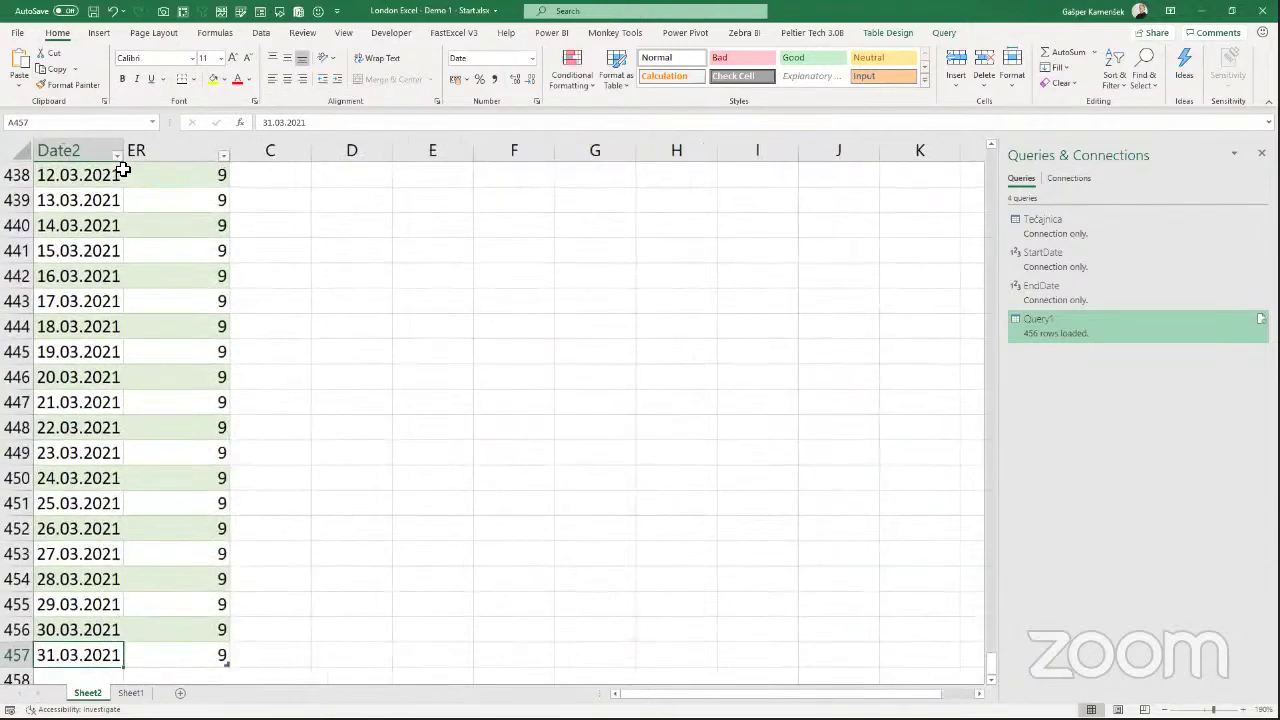
drag(130, 151, 219, 151)
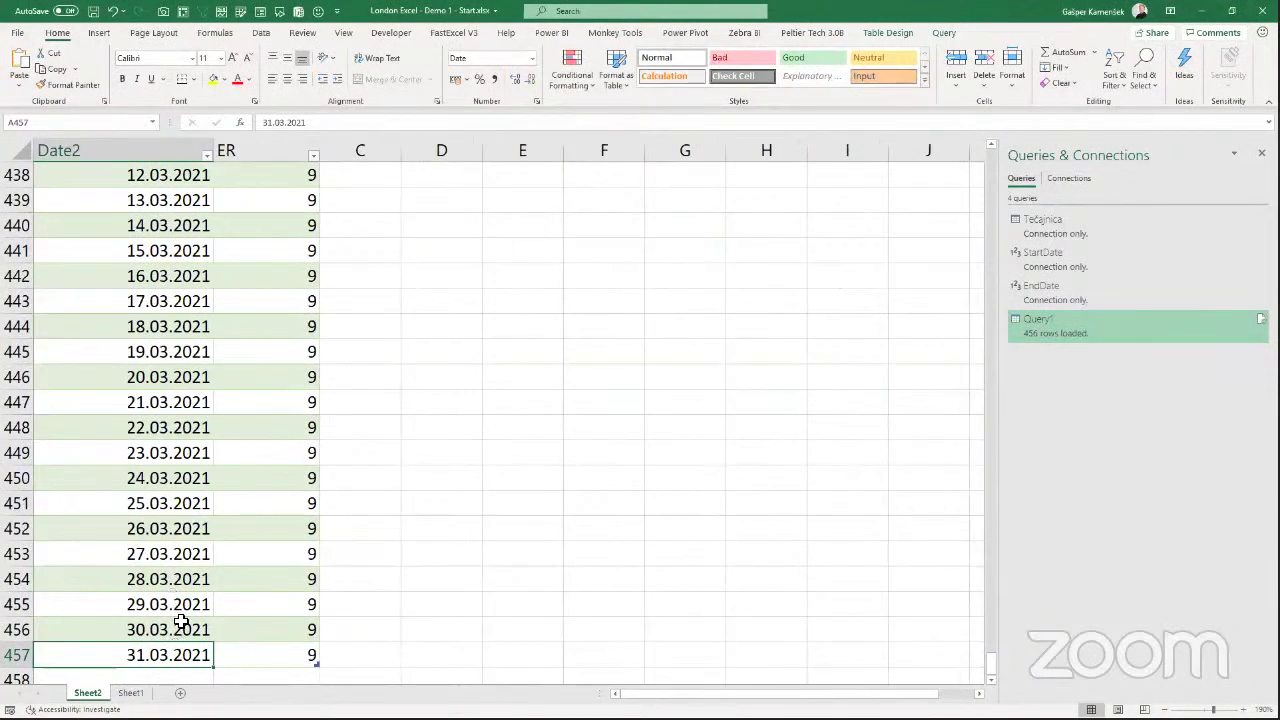
Check the refreshed ER rates at the end of the Query1 table and around 1.02.2021.
scroll(180, 612, down, 3)
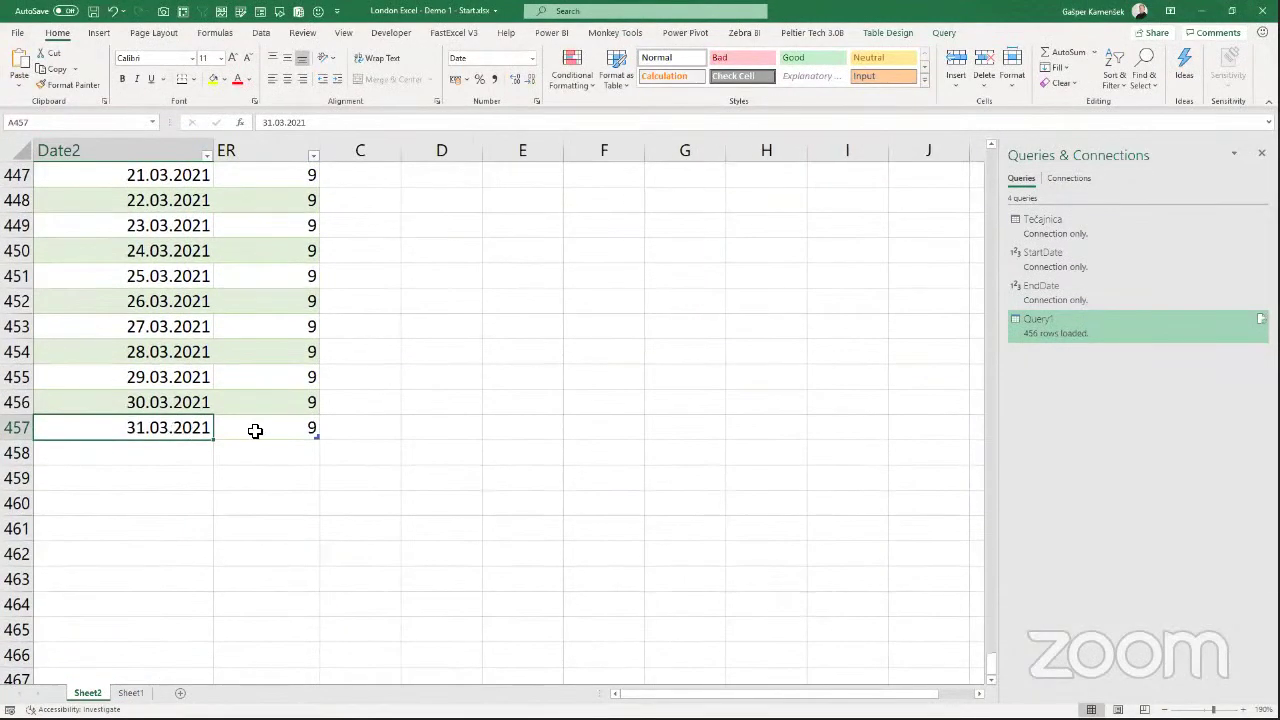
scroll(254, 428, up, 10)
scroll(255, 430, up, 12)
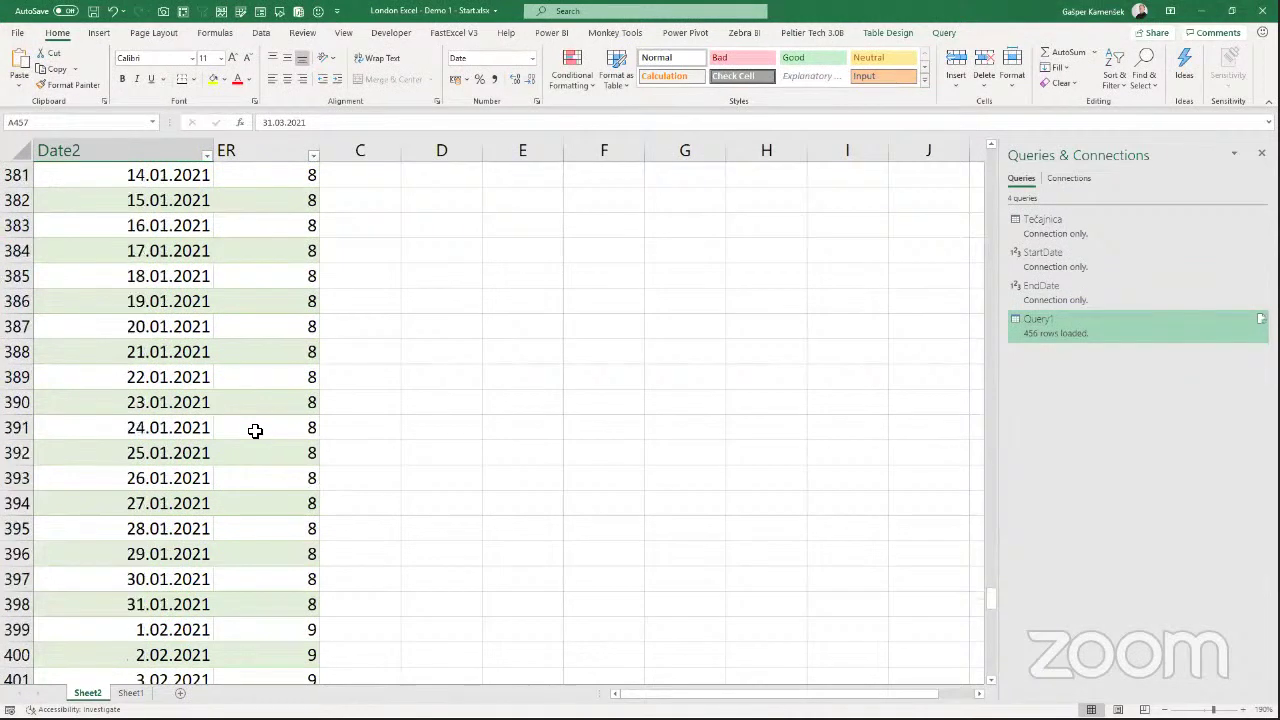
scroll(255, 430, down, 3)
scroll(255, 430, down, 1)
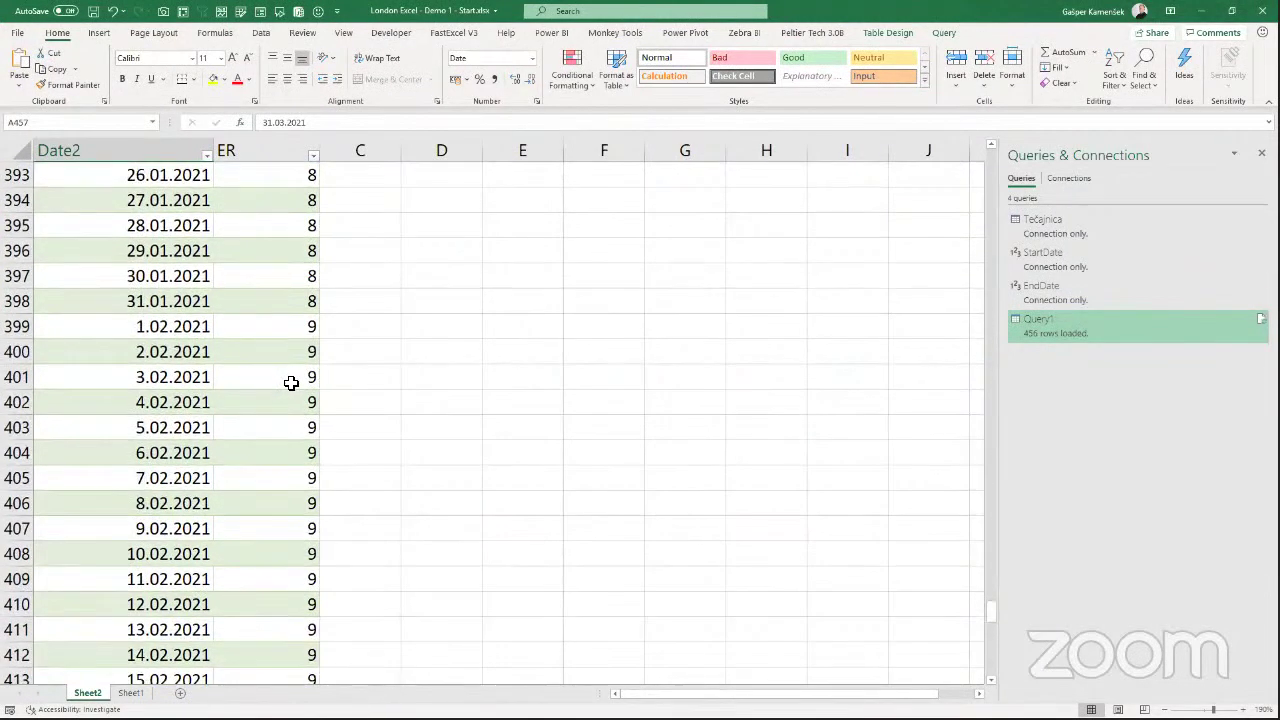
click(280, 327)
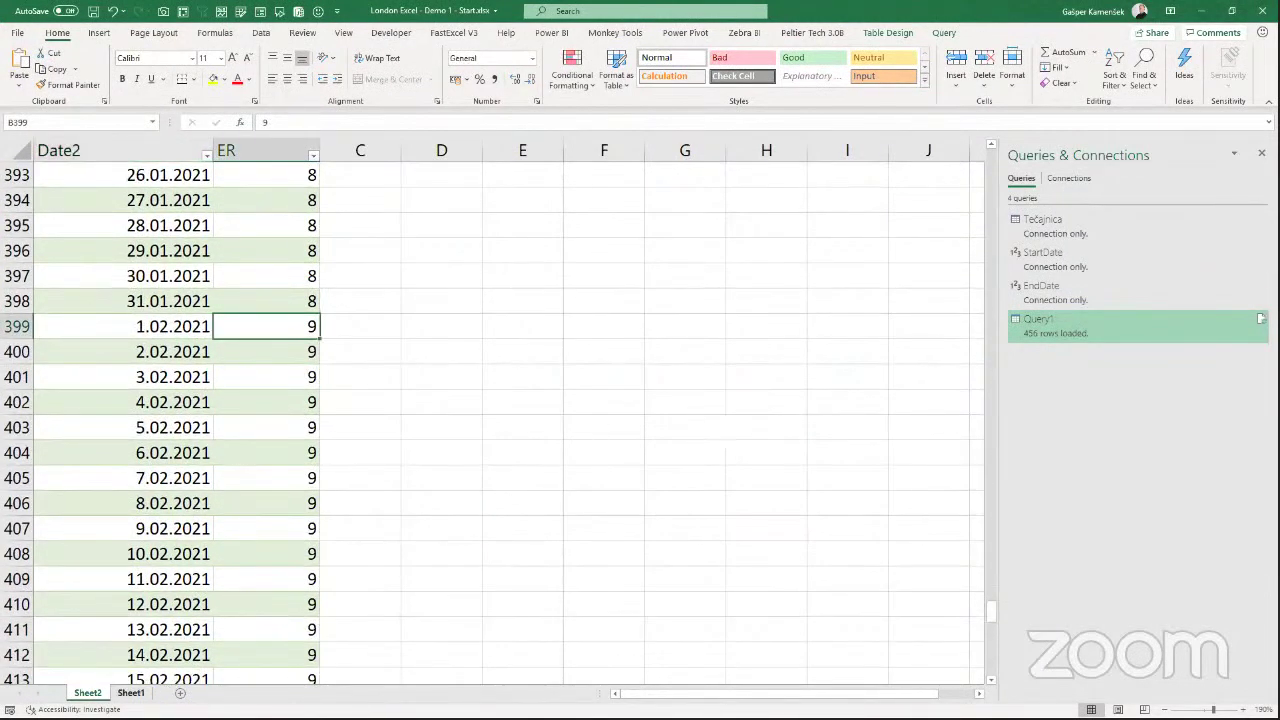
Open Query1 in the Power Query Editor and create a blank query that generates the list = {1..10}.
click(130, 693)
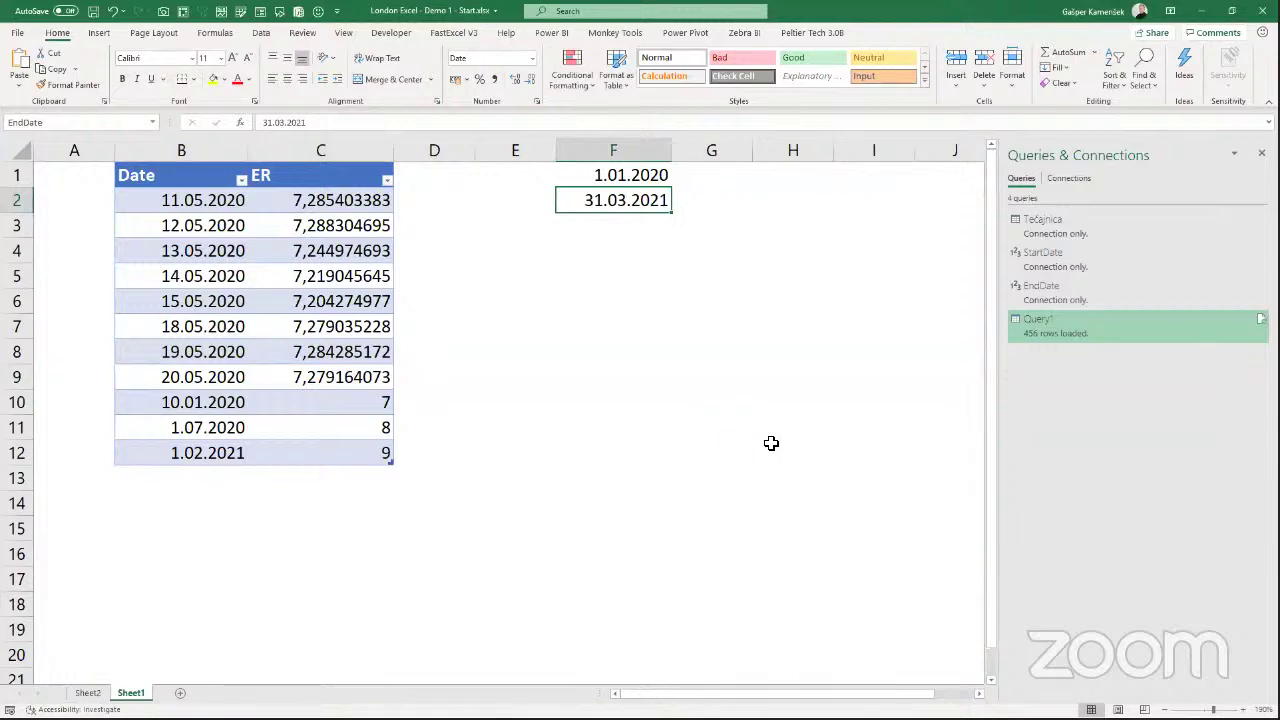
click(376, 301)
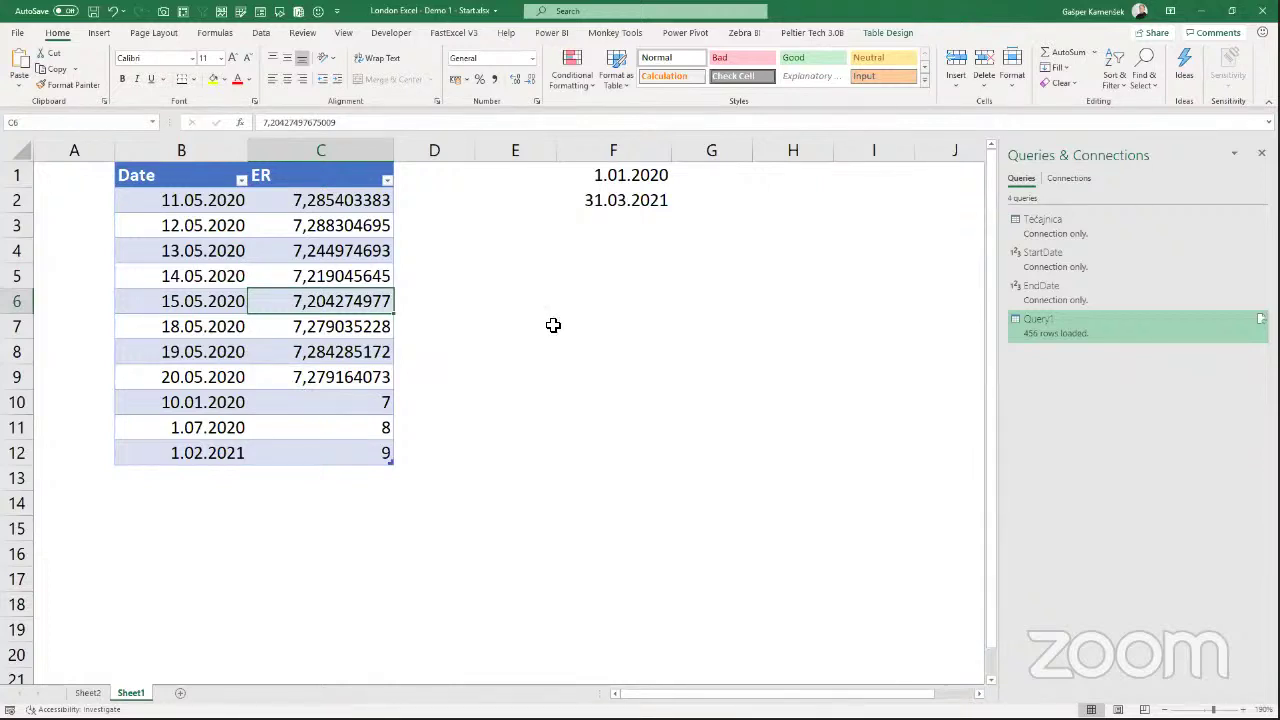
double_click(1082, 326)
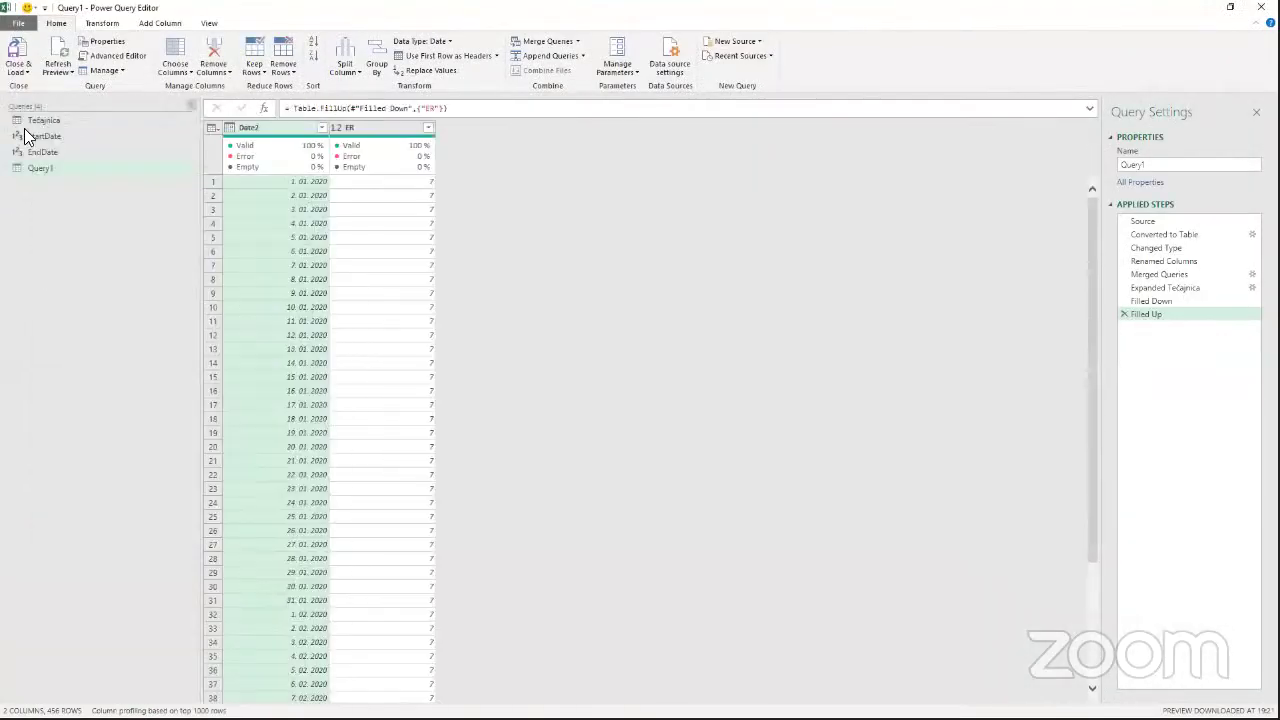
right_click(38, 236)
mouse_move(80, 264)
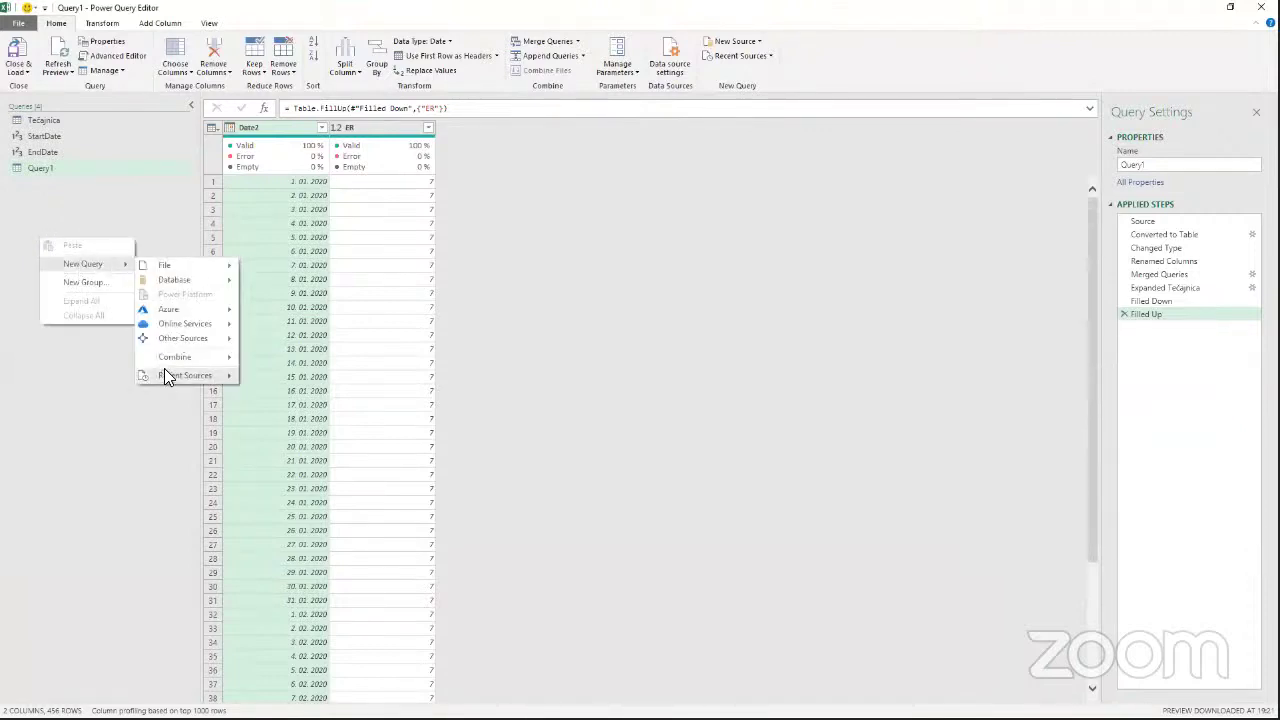
mouse_move(180, 338)
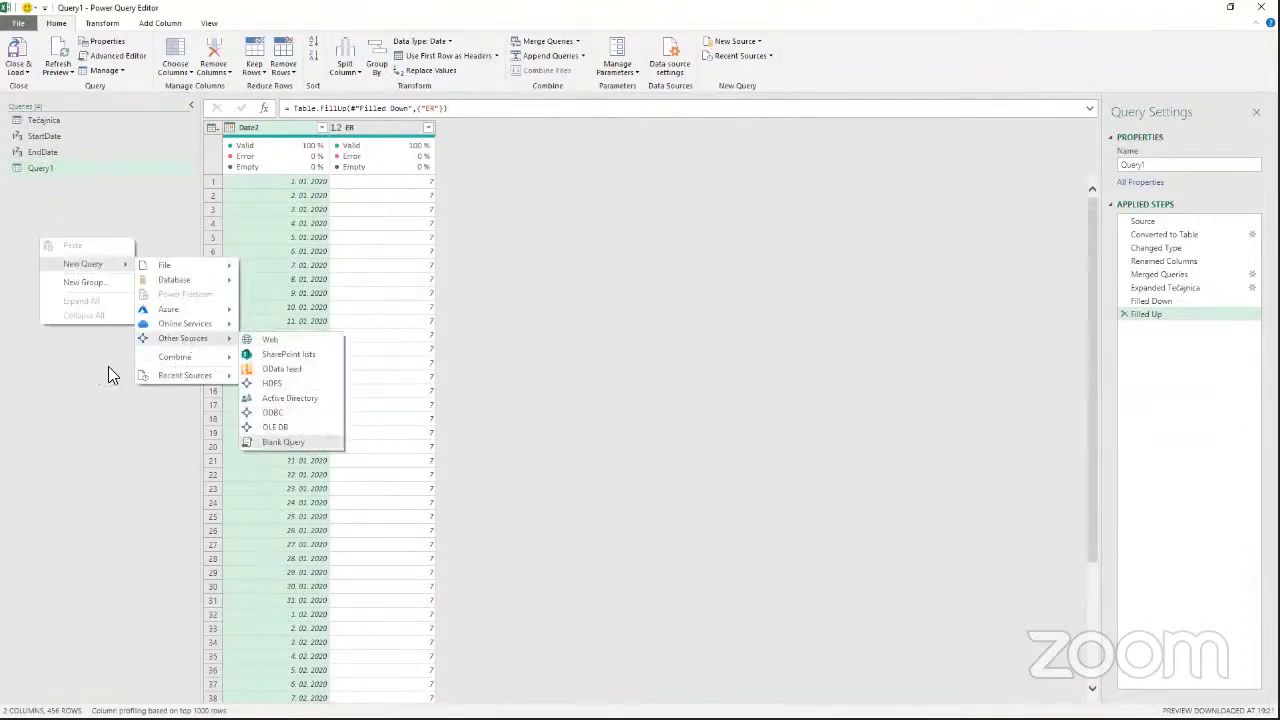
click(306, 112)
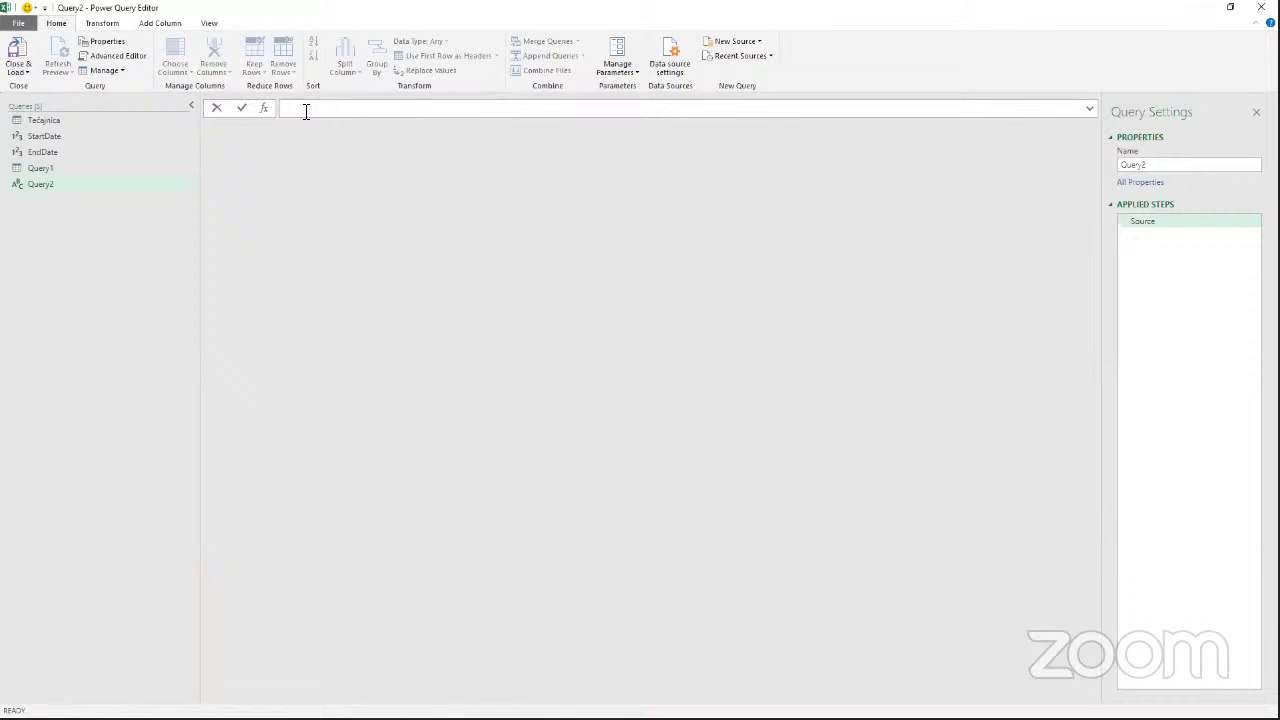
text(={1..10})
key(Return)
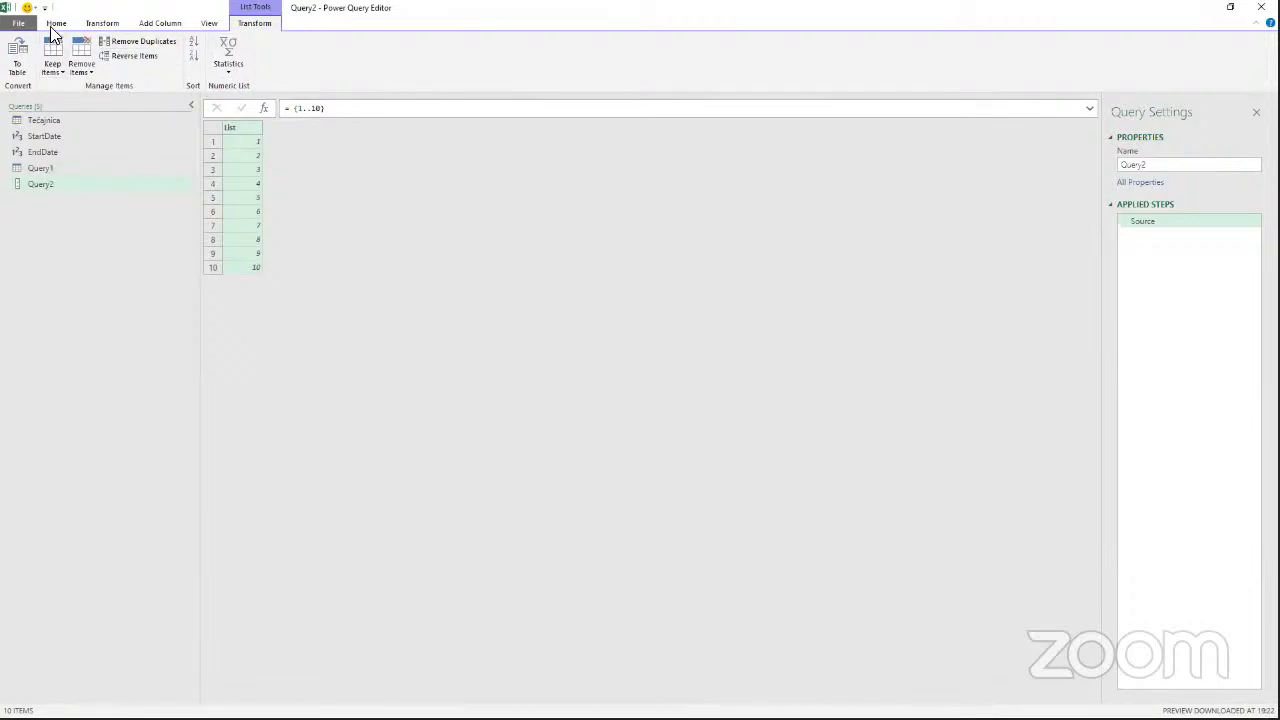
Load the number list query to a new worksheet and close the Demo 1 workbook.
click(56, 23)
click(18, 52)
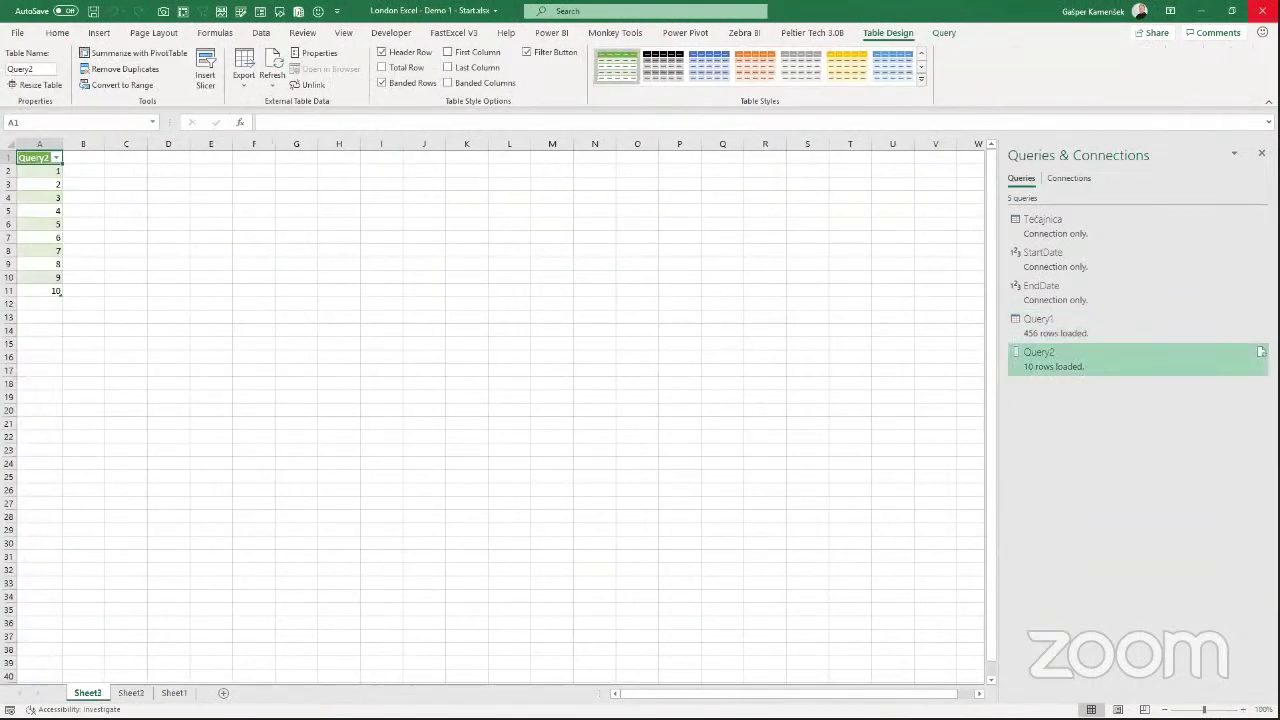
click(1262, 11)
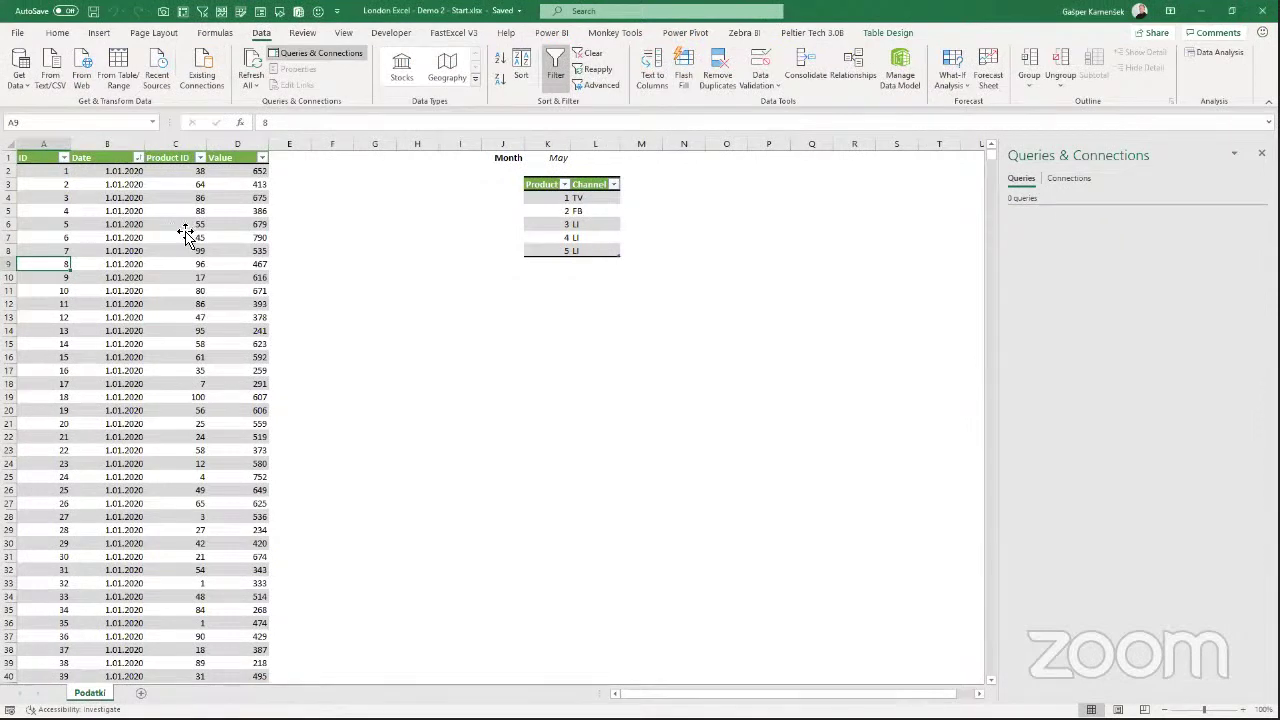
Examine the ID, Date, Product ID and Value columns of the data table on the Podatki sheet.
click(185, 227)
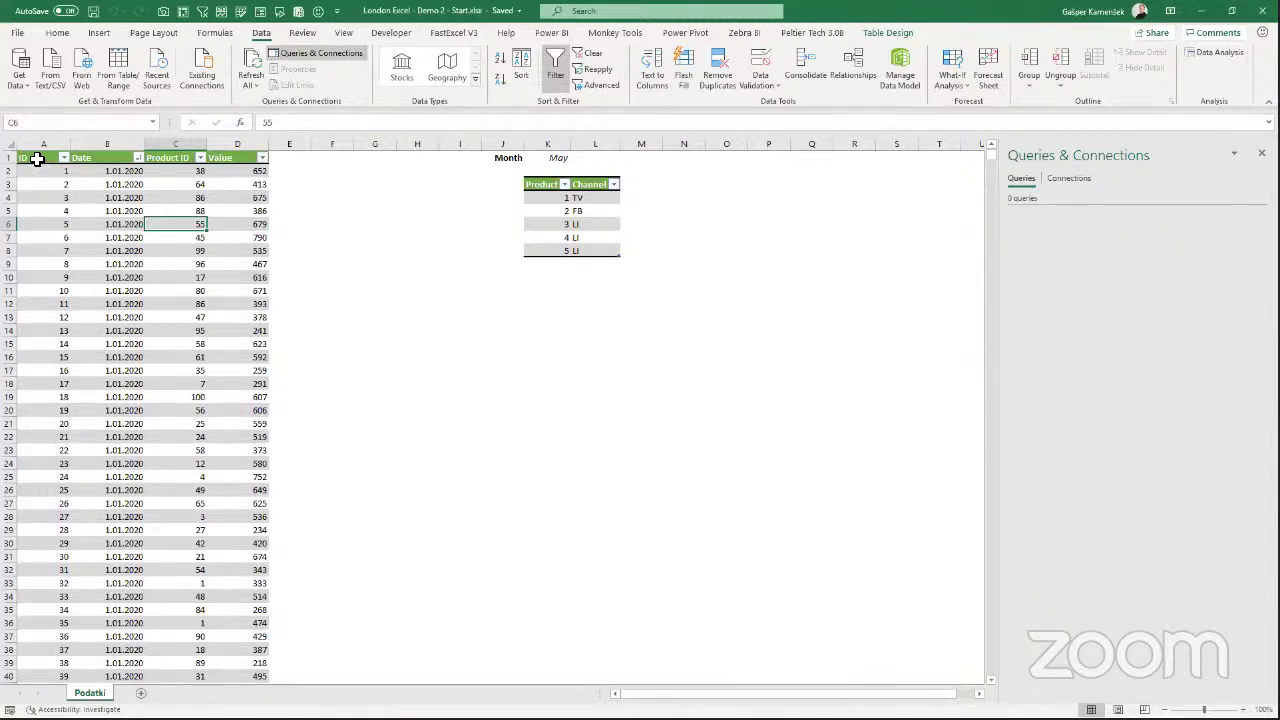
drag(38, 159, 240, 537)
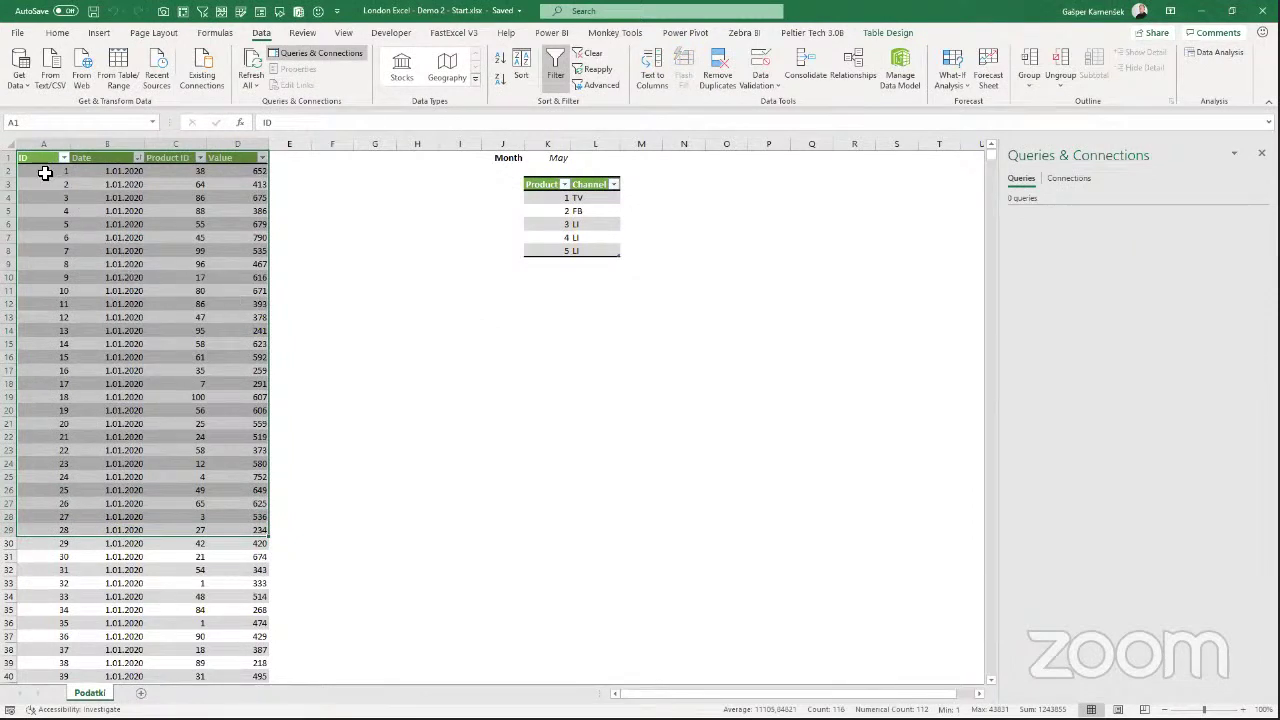
drag(50, 172, 47, 466)
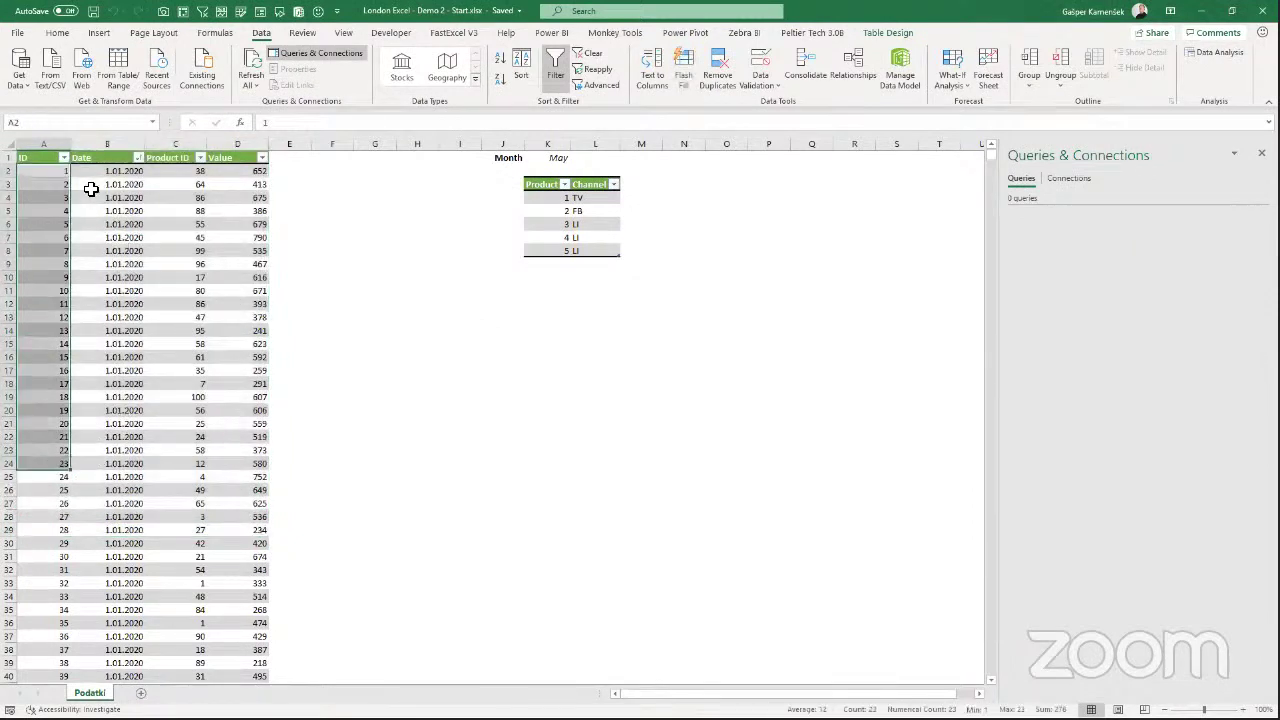
drag(89, 257, 95, 443)
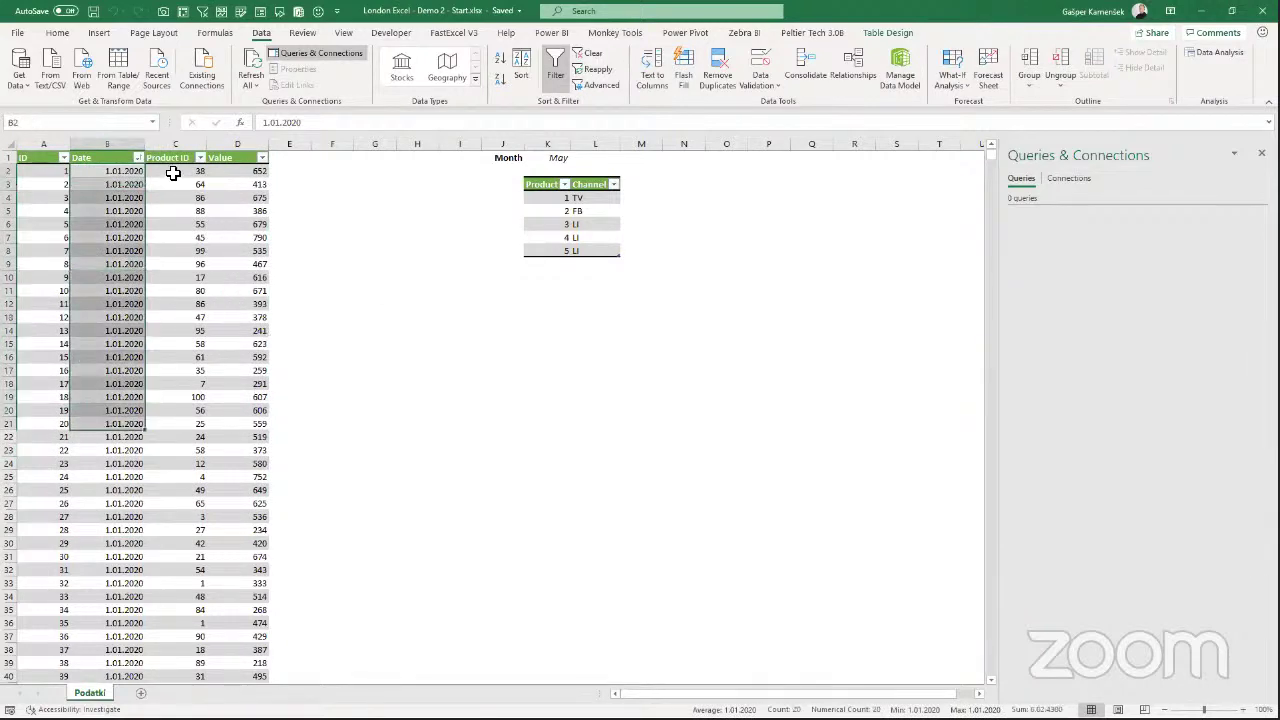
drag(171, 174, 153, 362)
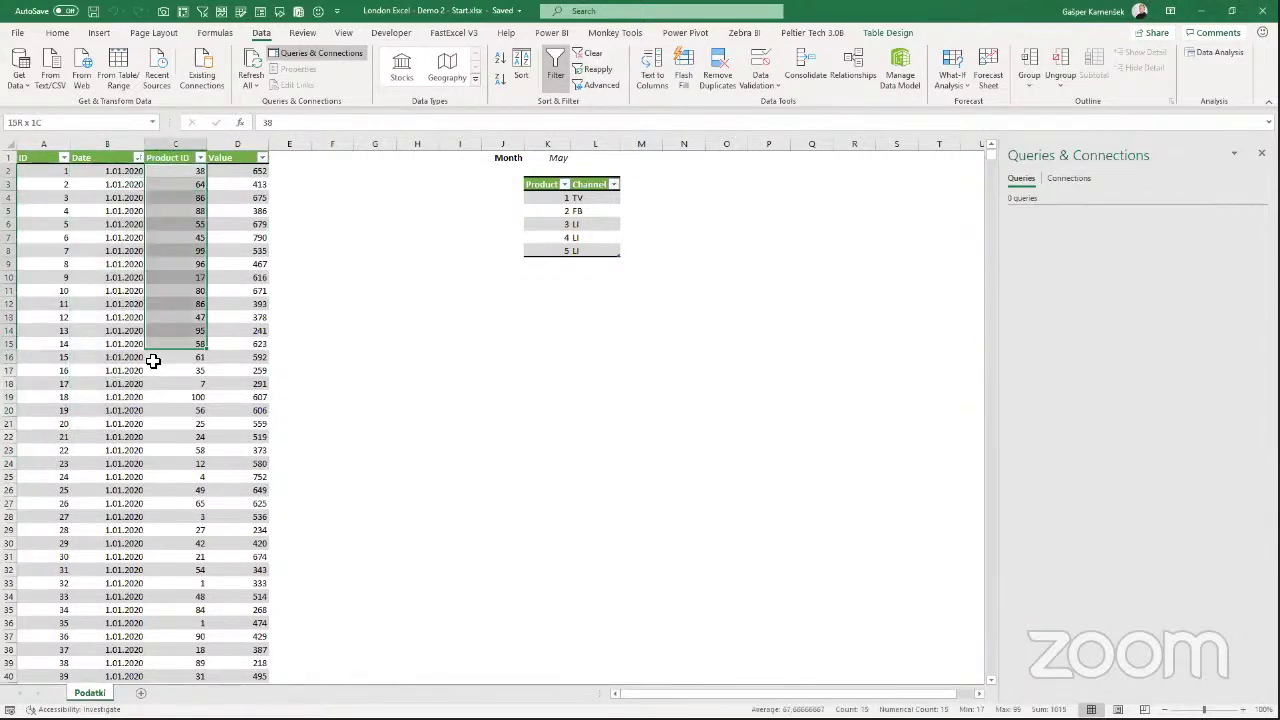
click(232, 172)
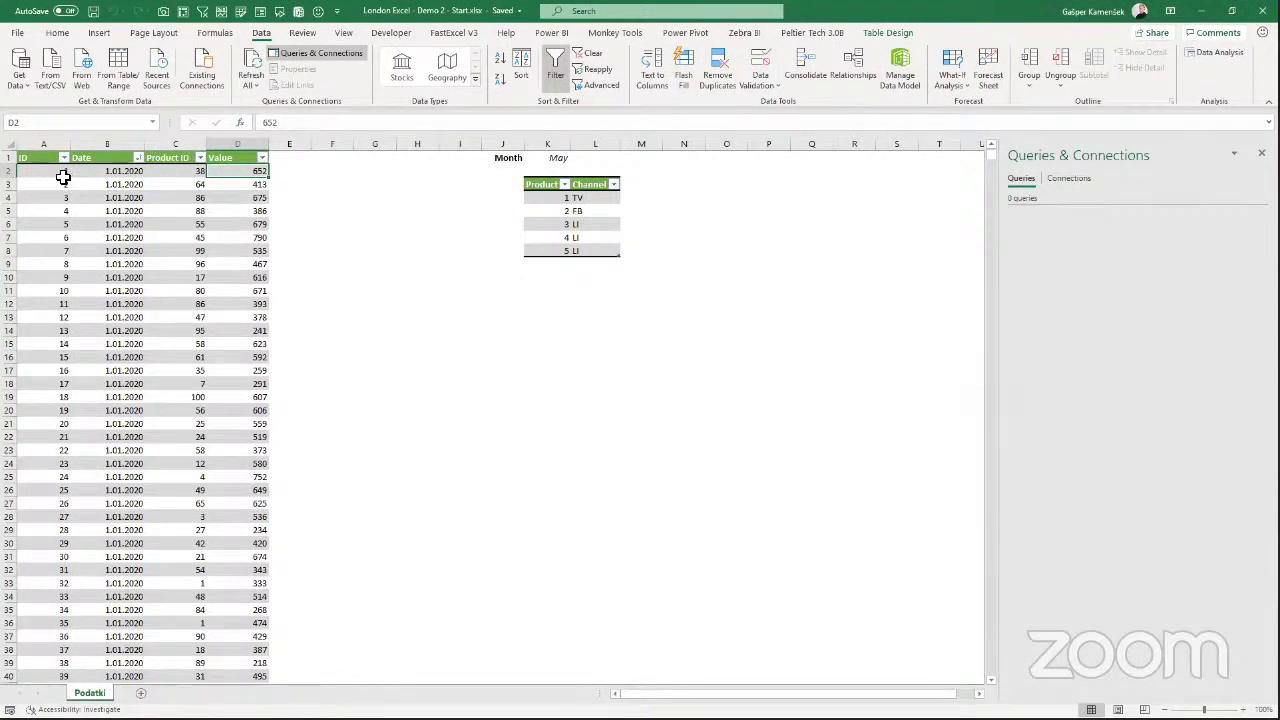
drag(45, 173, 229, 621)
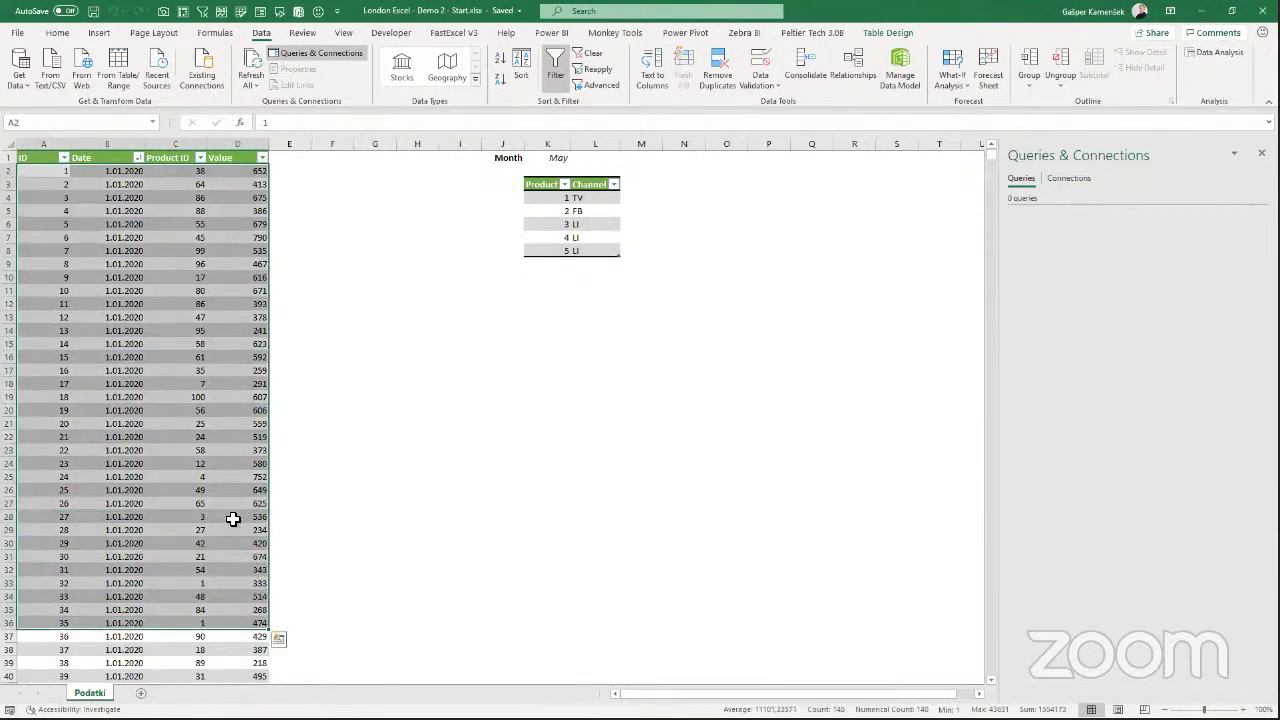
click(35, 171)
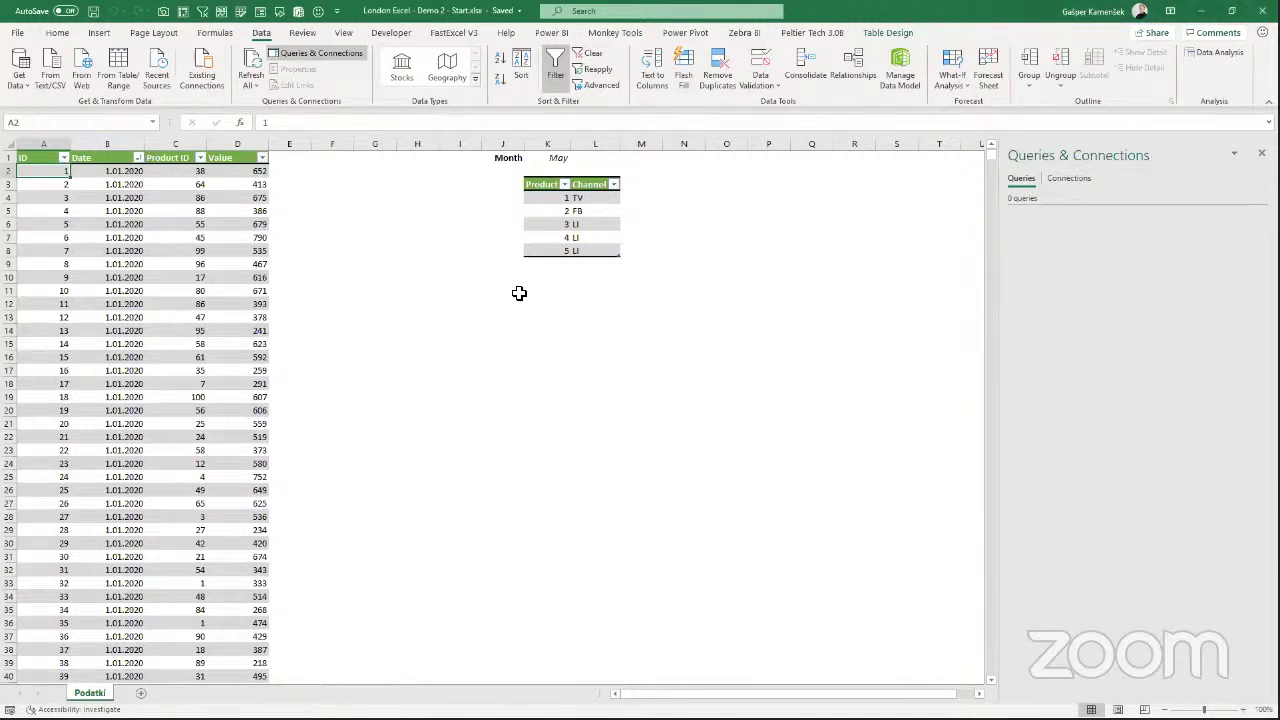
drag(105, 201, 200, 357)
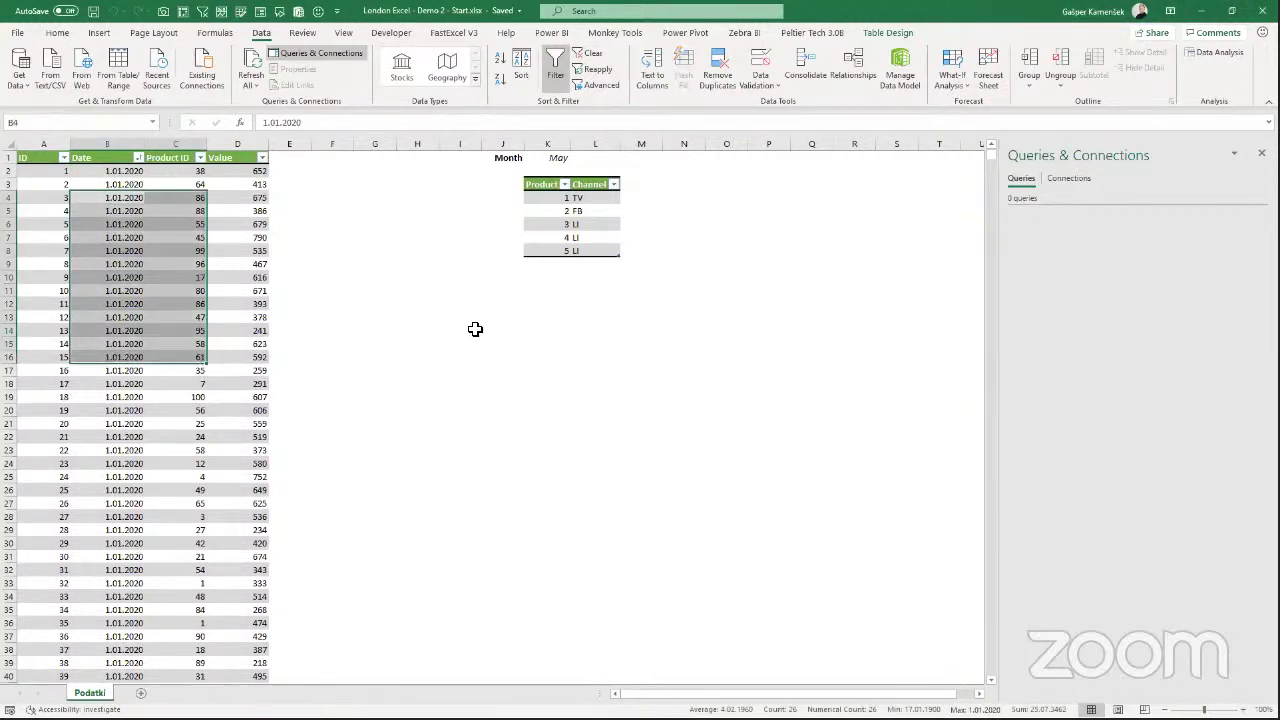
Examine the Month cell K1 and the Product and Channel columns of the small lookup table.
click(555, 160)
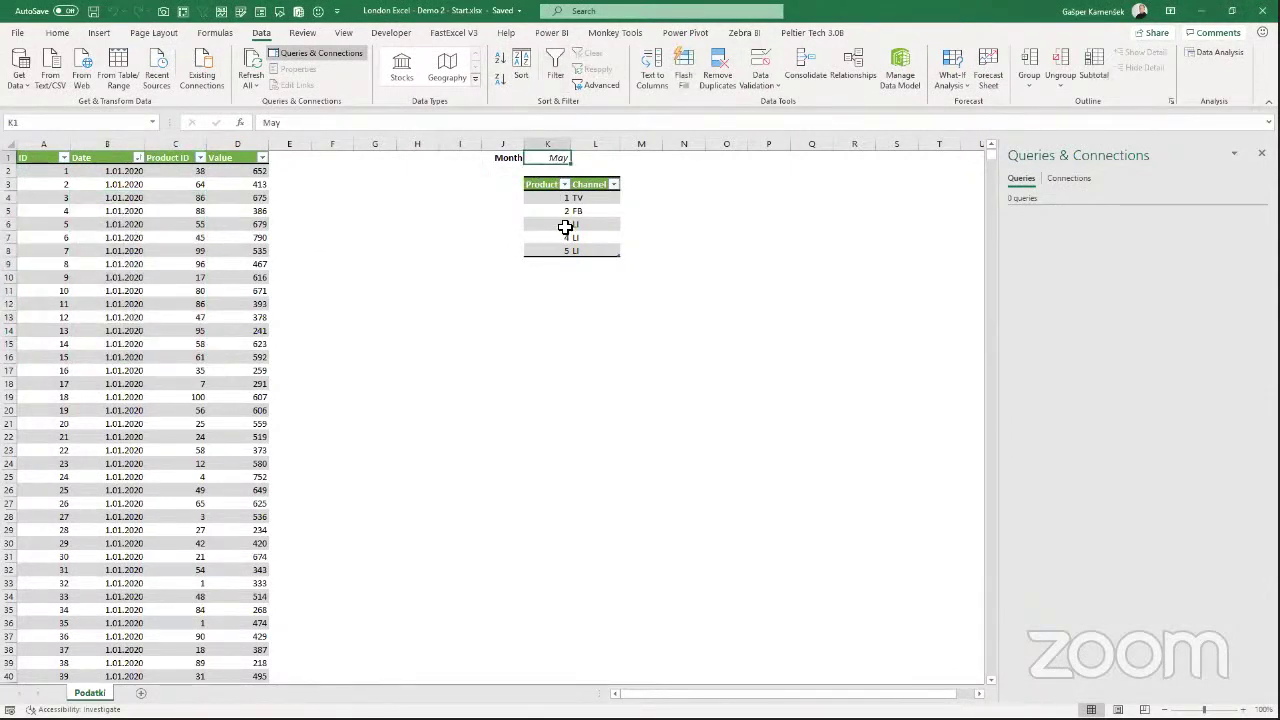
drag(538, 184, 591, 249)
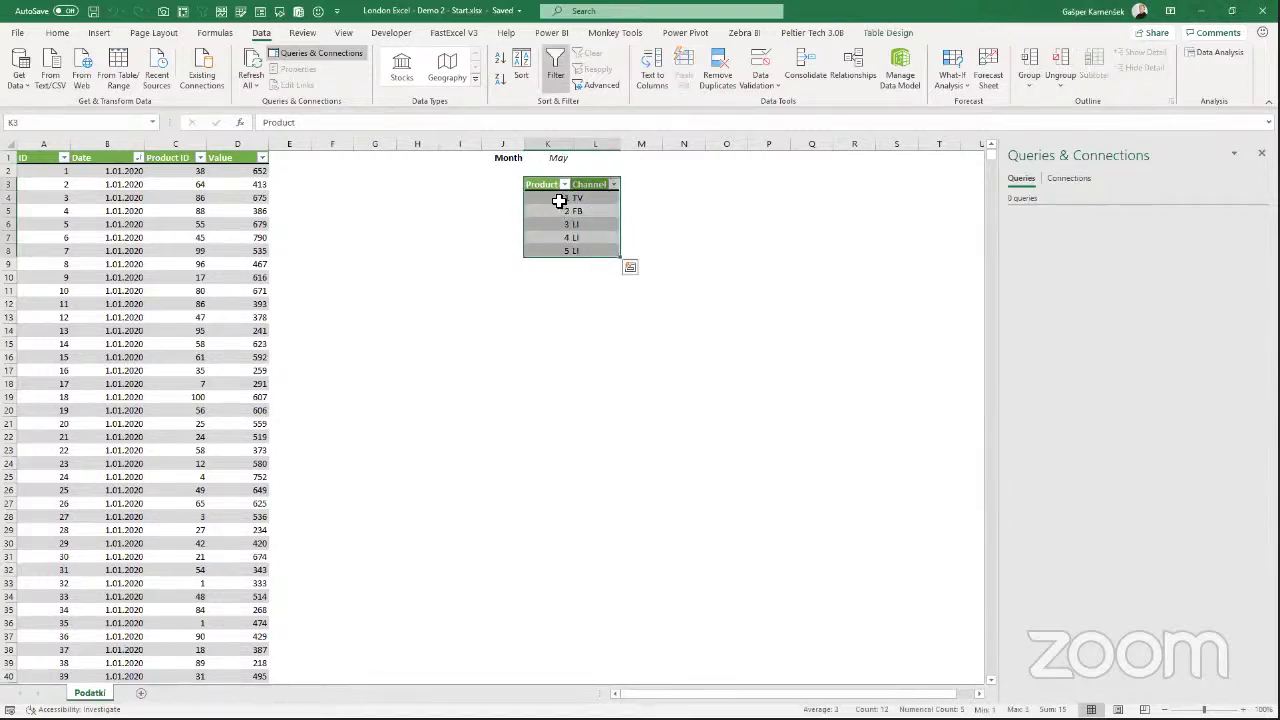
drag(553, 201, 543, 251)
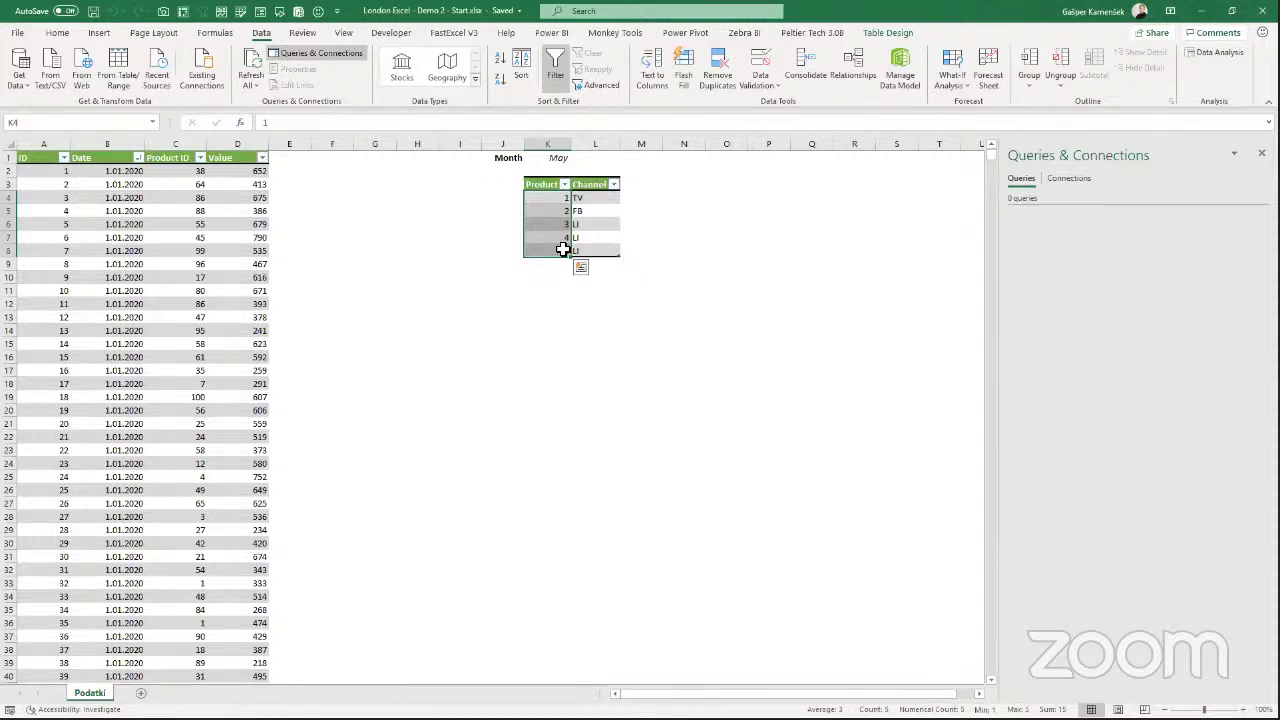
click(588, 185)
drag(586, 200, 580, 231)
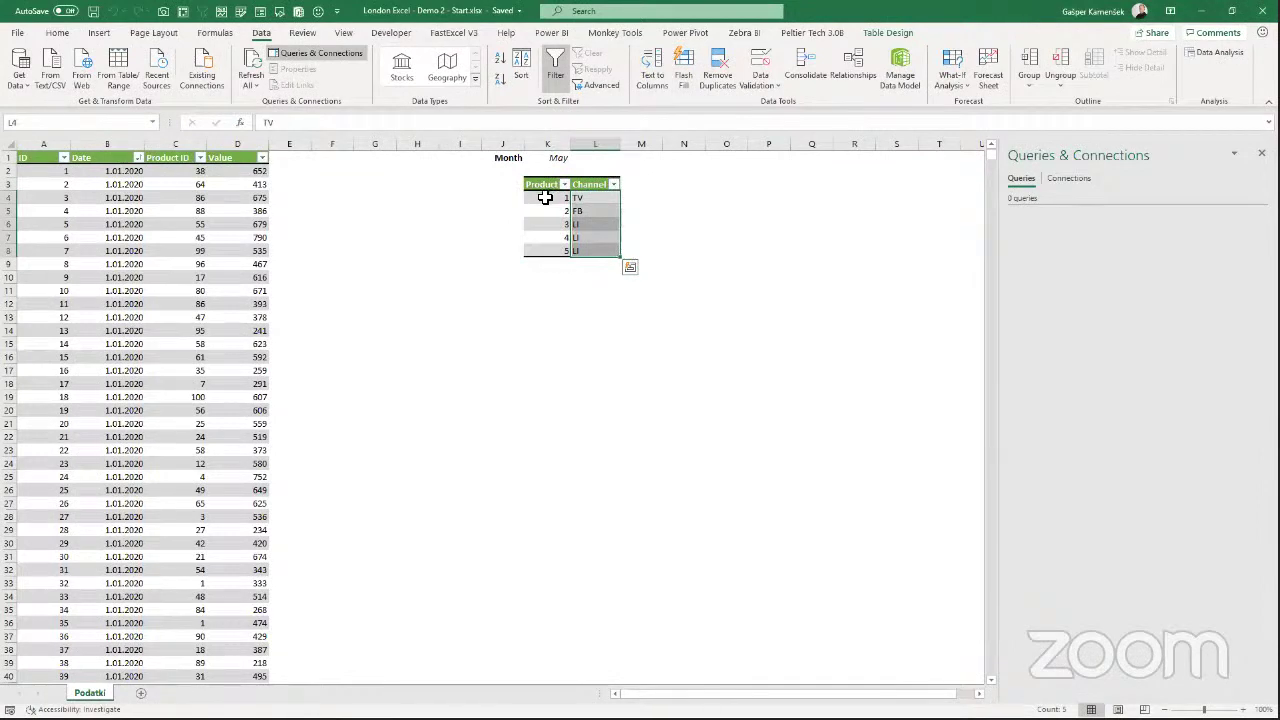
drag(547, 197, 566, 251)
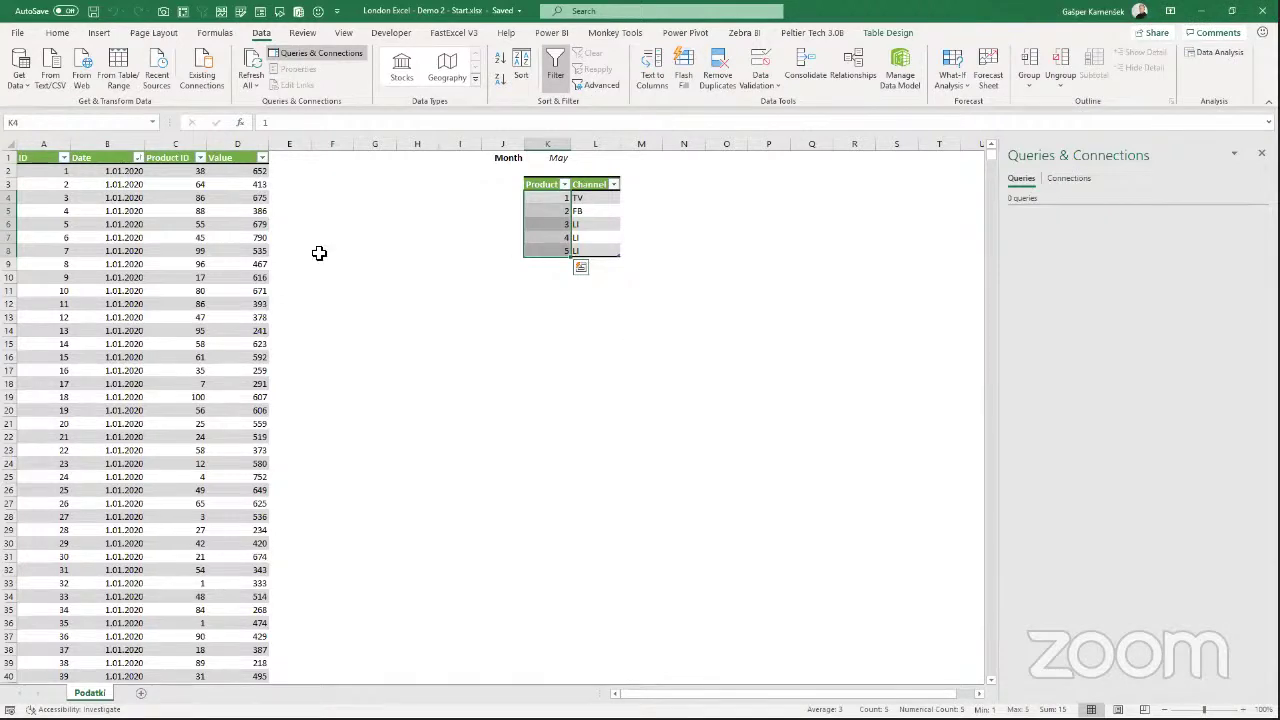
Compare the main table's Product ID column with the products listed in the Product and Channel table.
click(31, 159)
drag(73, 173, 253, 558)
click(222, 408)
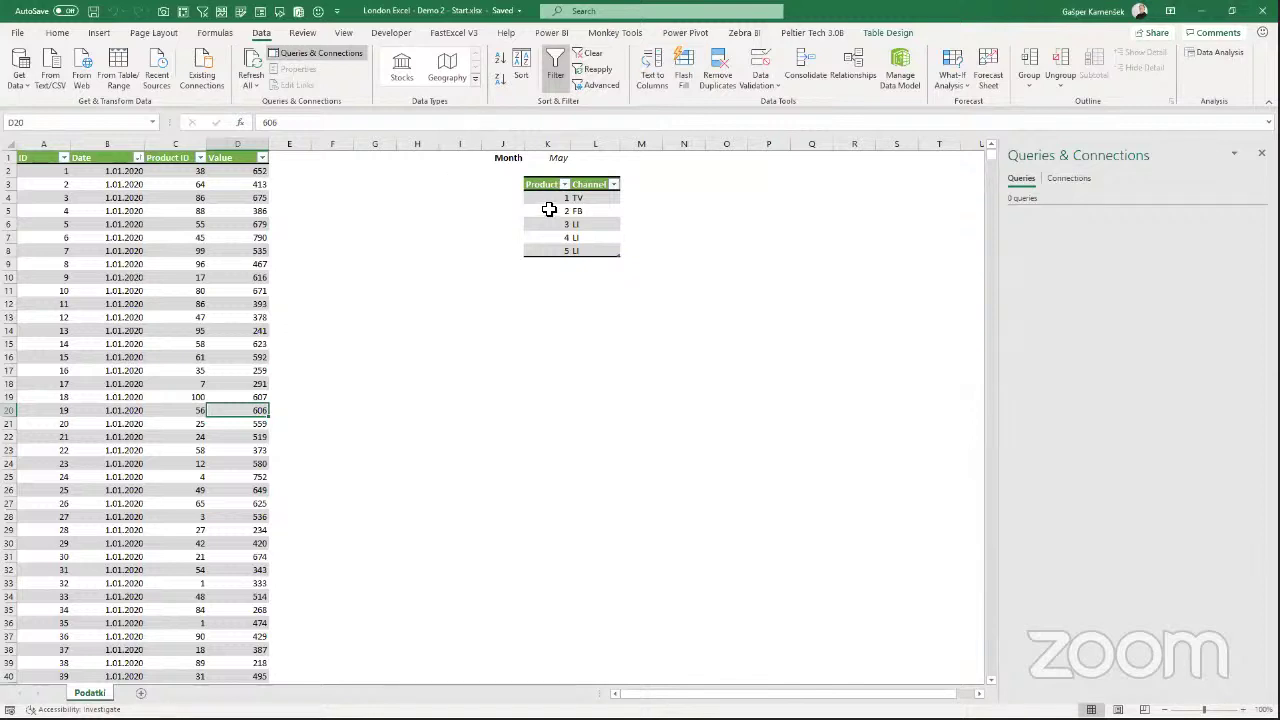
drag(556, 198, 553, 246)
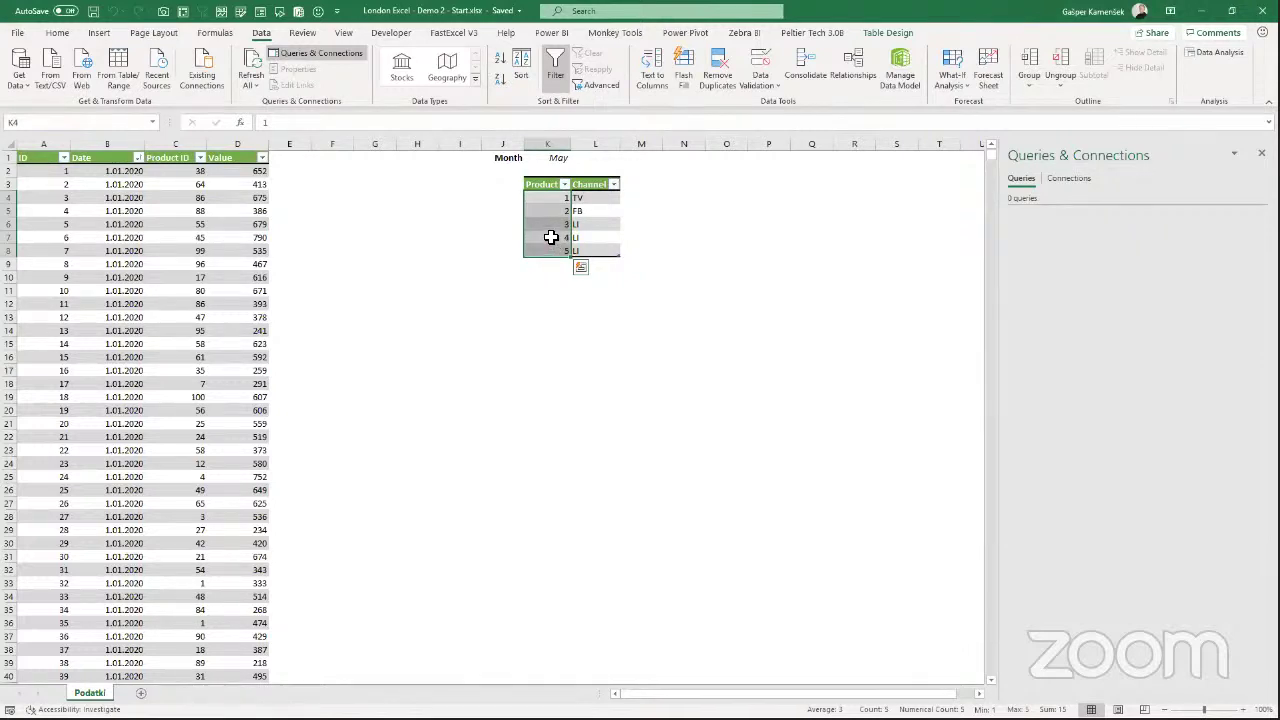
drag(554, 199, 560, 254)
drag(185, 171, 197, 530)
drag(557, 197, 588, 264)
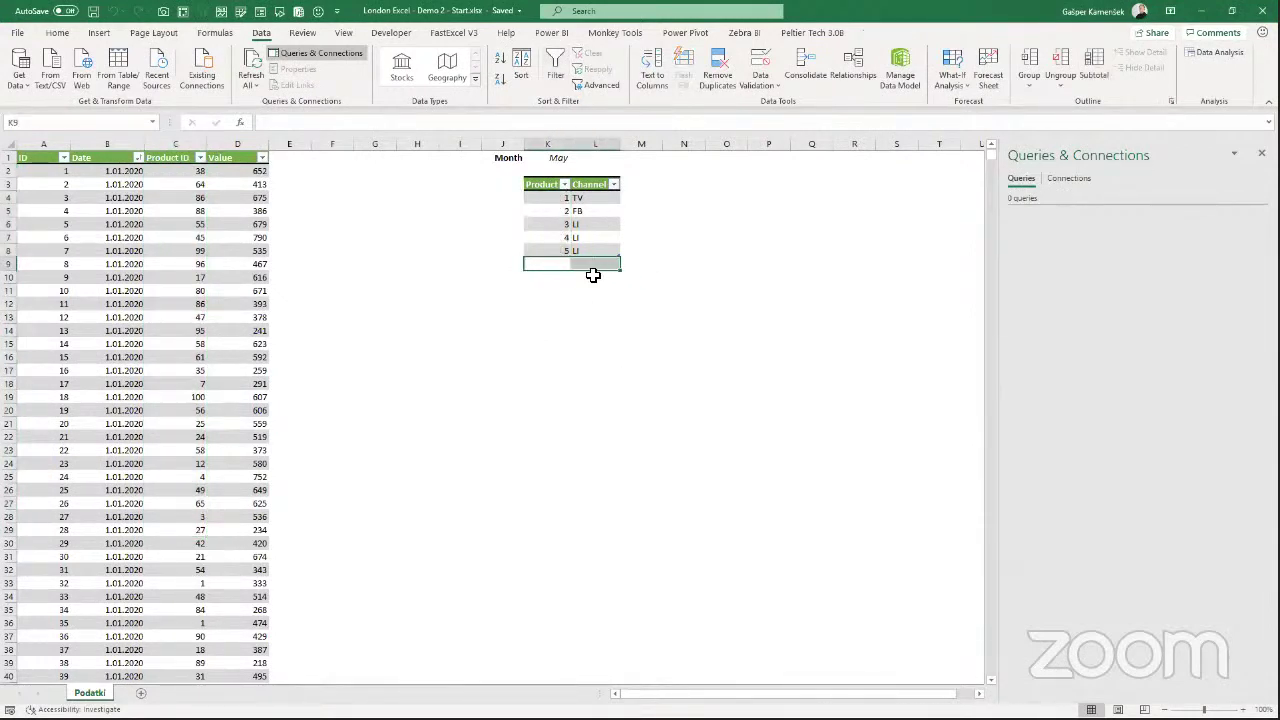
click(553, 263)
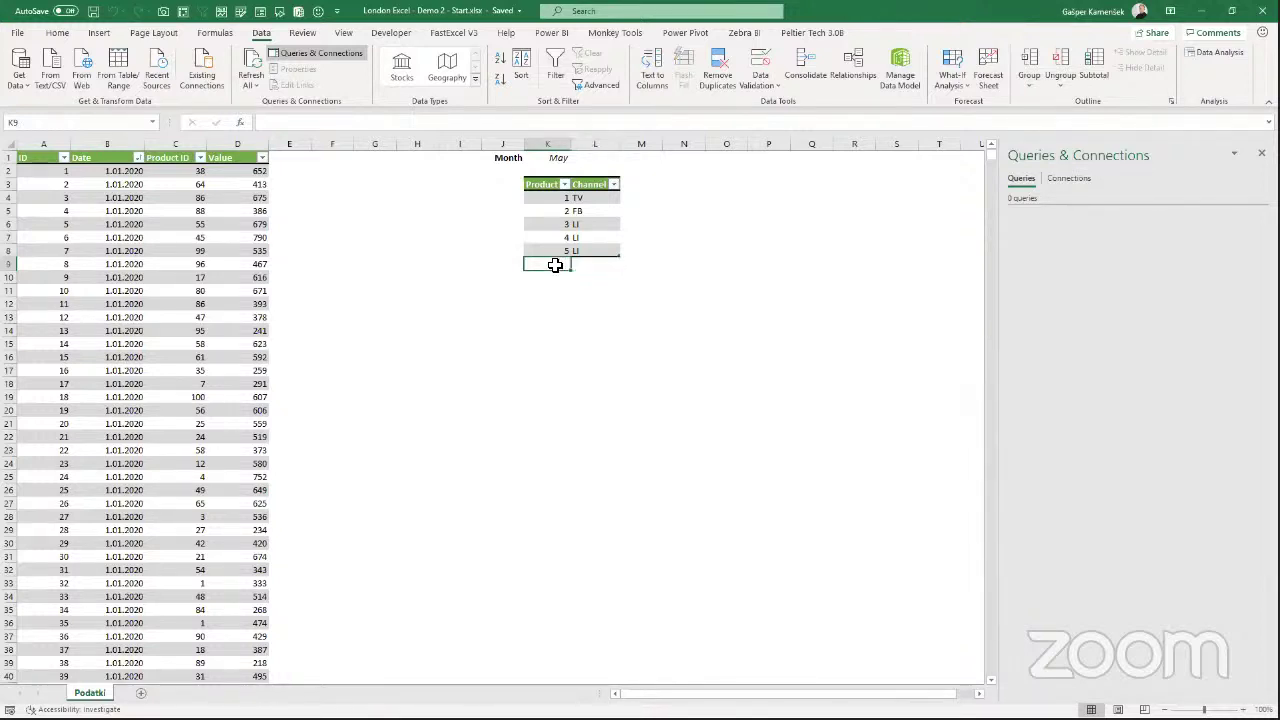
click(597, 269)
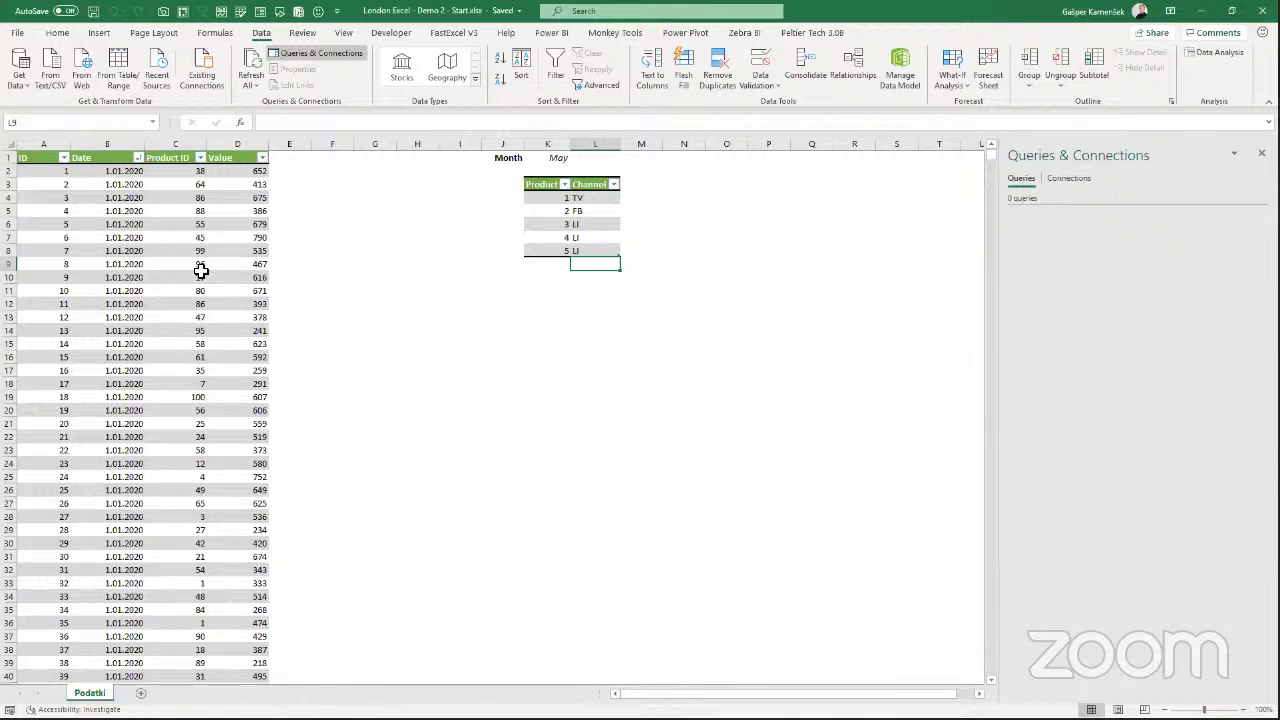
click(194, 224)
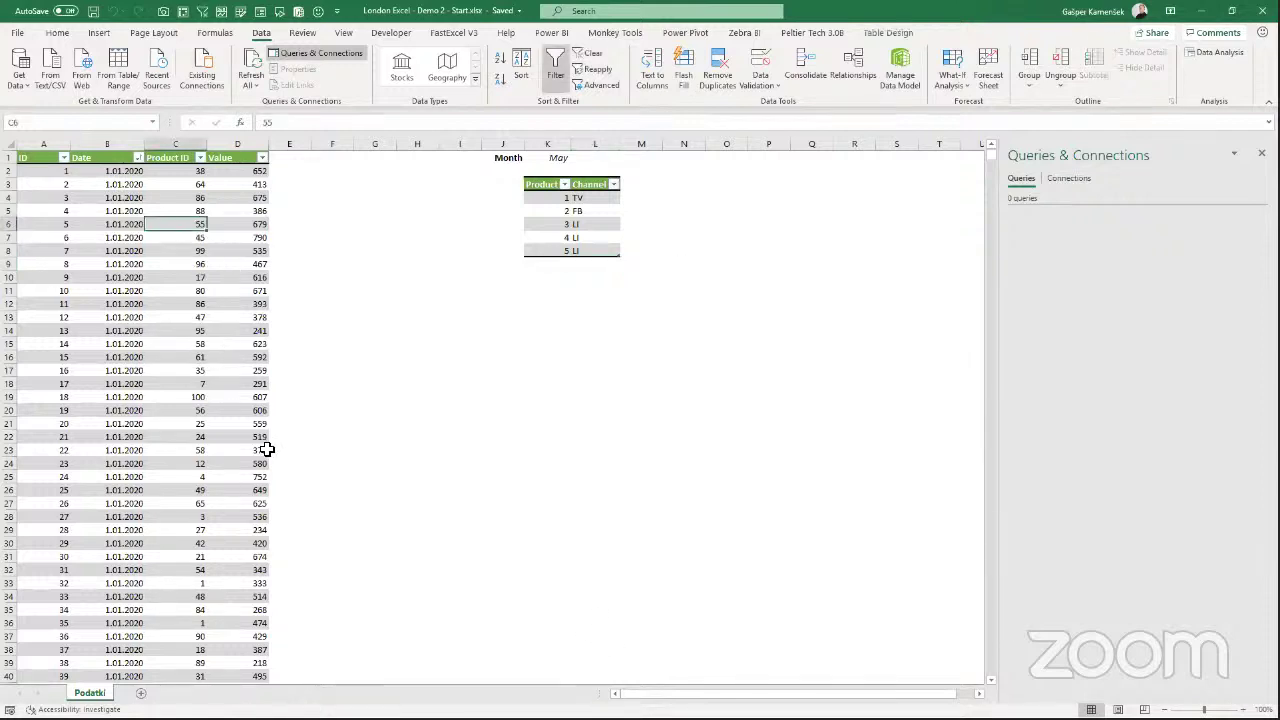
key(ctrl+Right)
key(ctrl+Right)
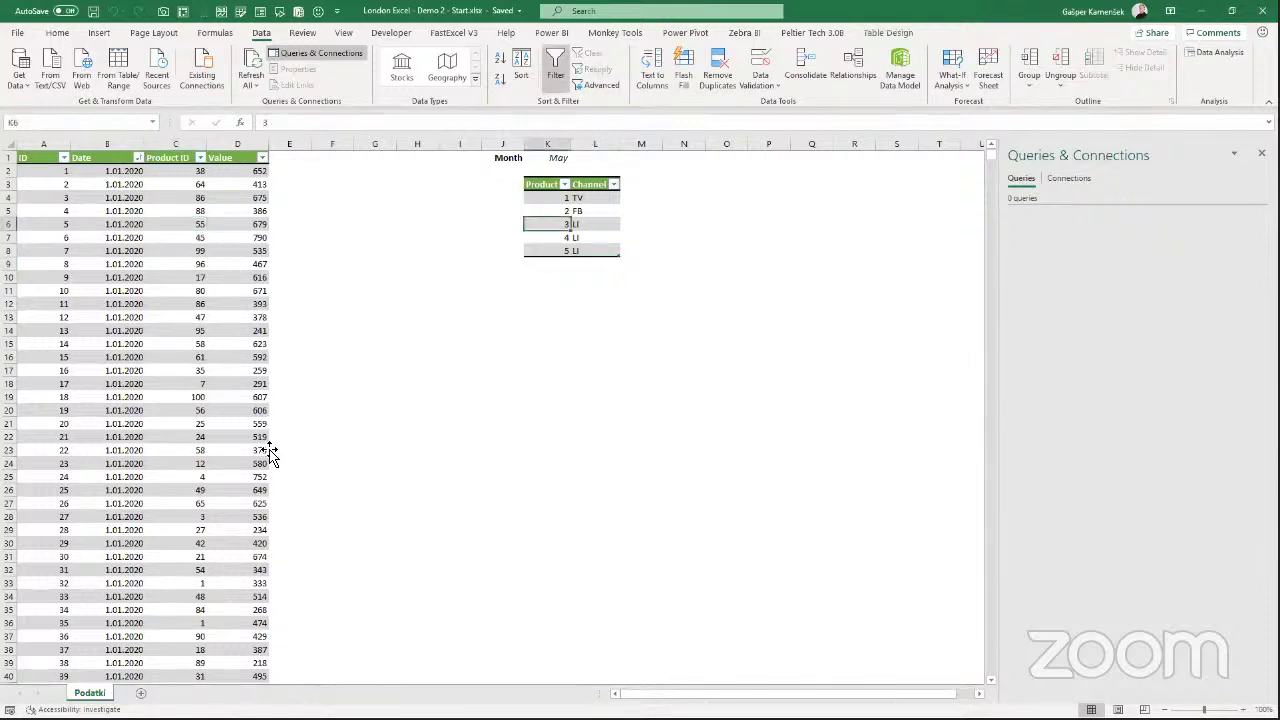
click(180, 237)
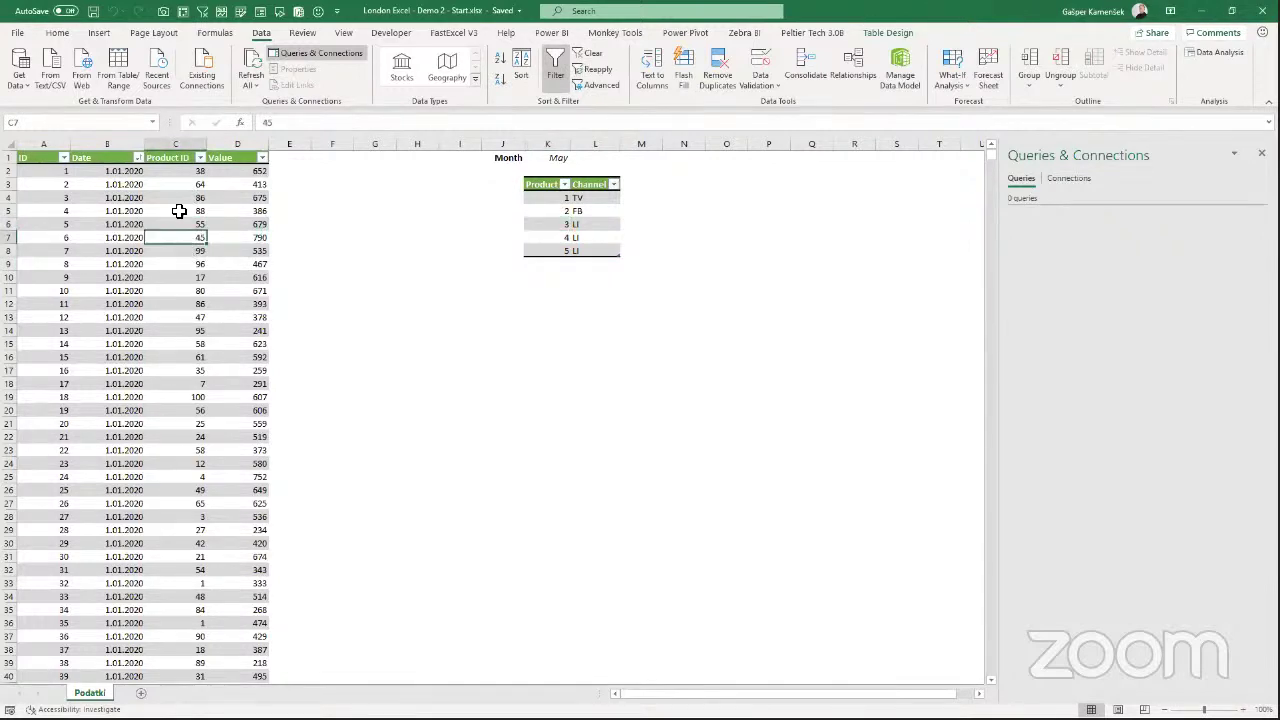
Bring the main ID, Date, Product ID and Value table into the Power Query Editor and show the queries list.
click(44, 160)
scroll(46, 217, up, 1)
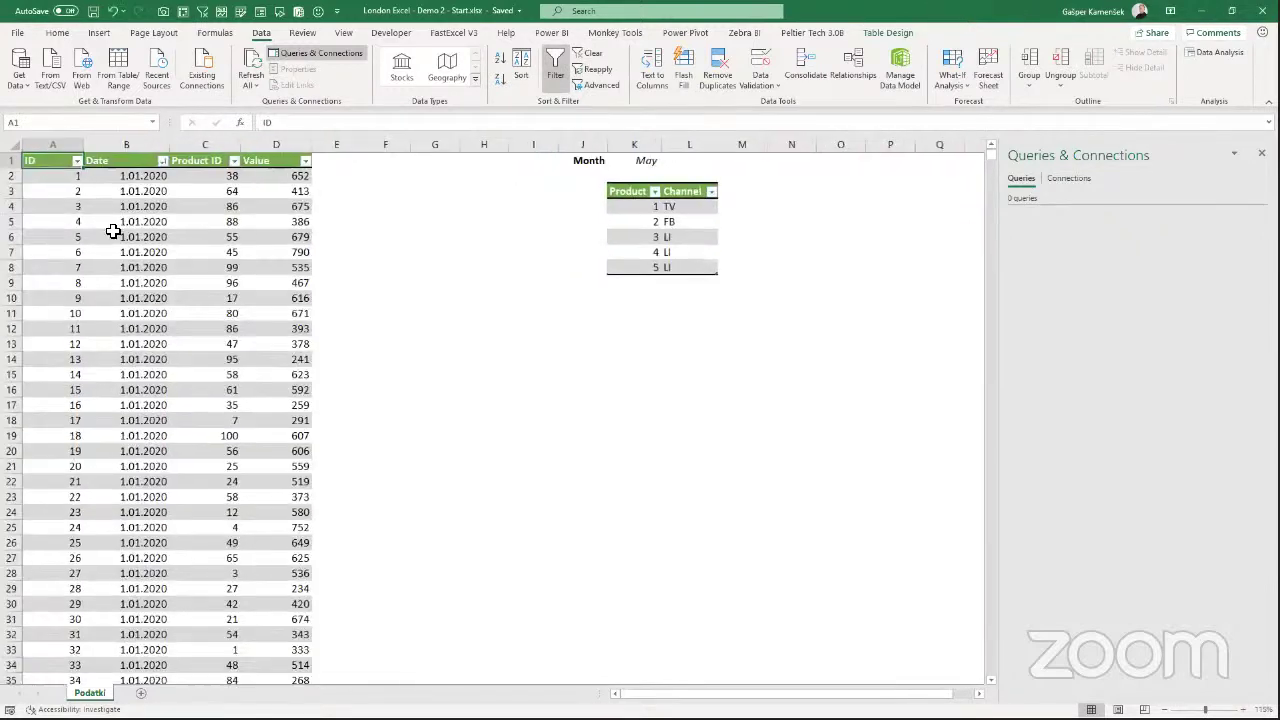
click(109, 236)
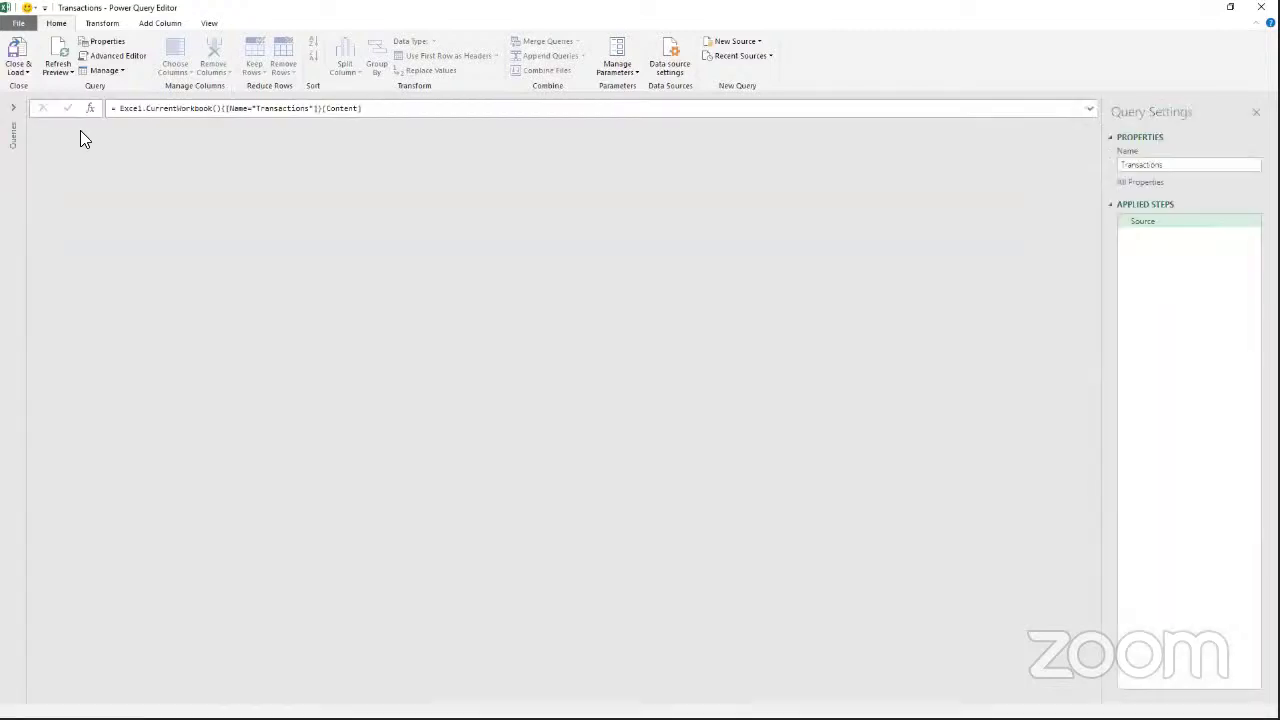
click(13, 110)
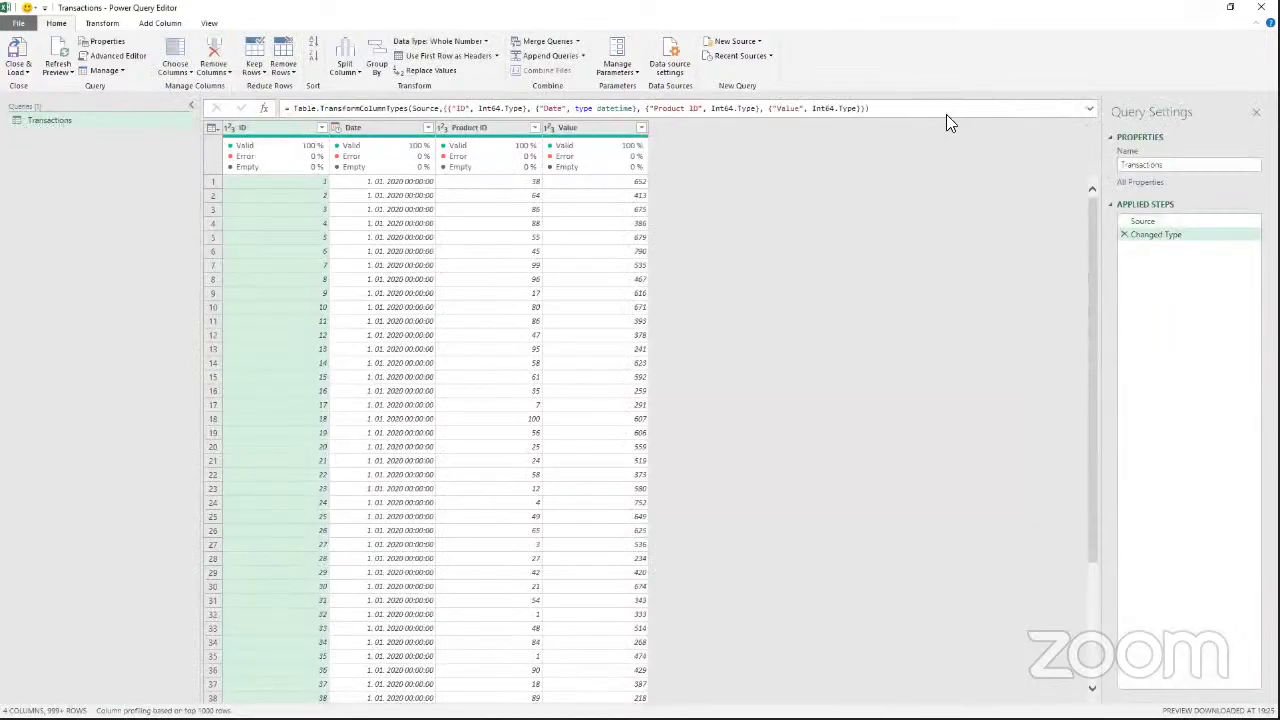
Load the Transactions query to the workbook as a connection only.
click(30, 78)
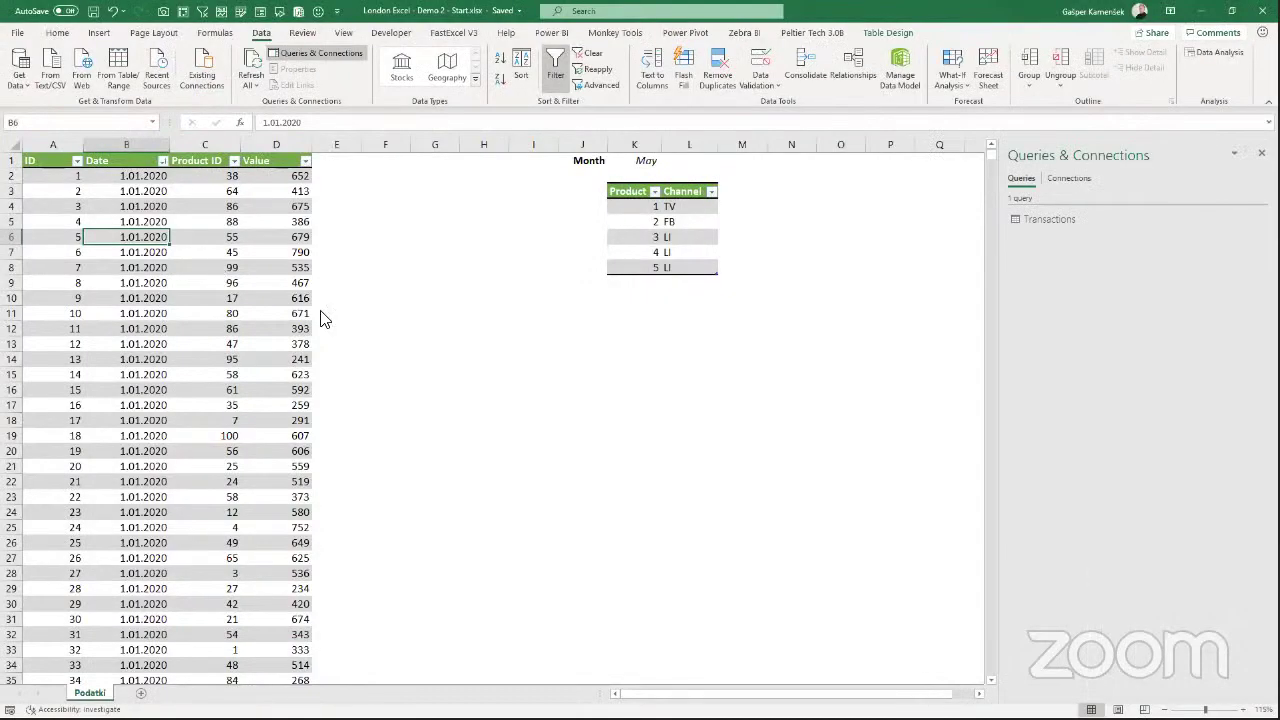
click(645, 263)
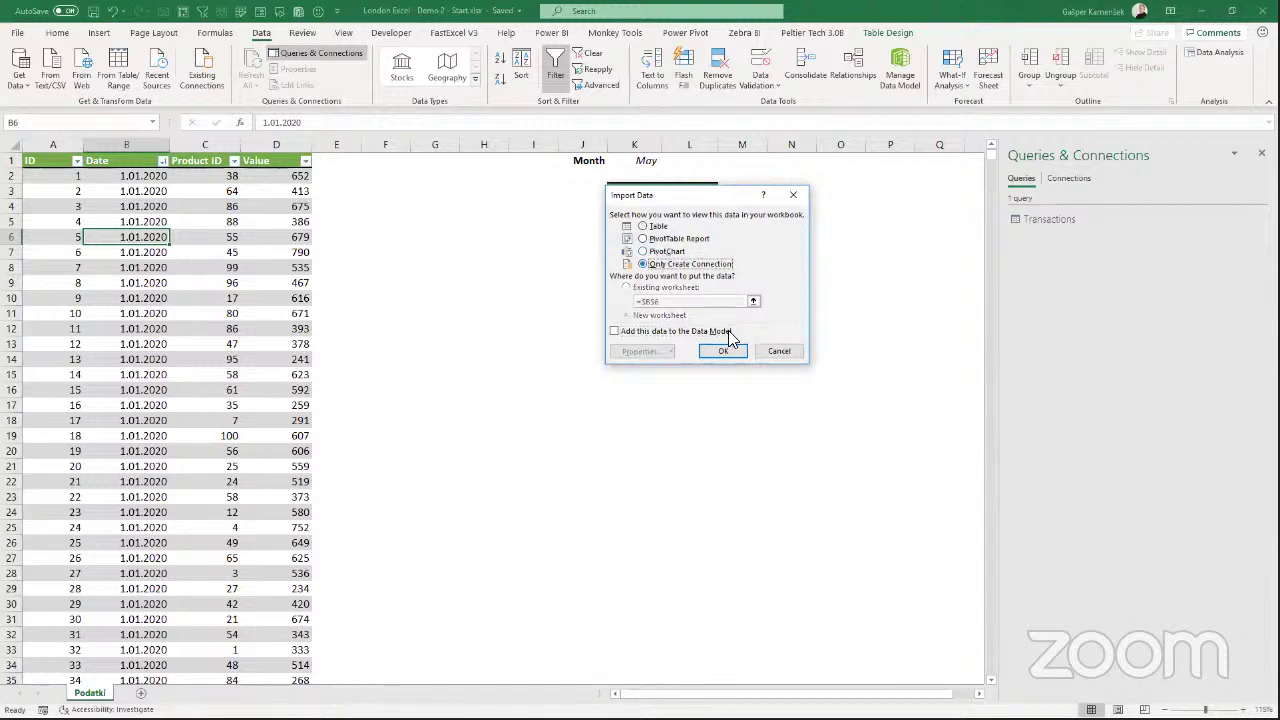
click(723, 350)
Bring the small Product and Channel table into the Power Query Editor as a new query and select it in the queries list.
click(684, 221)
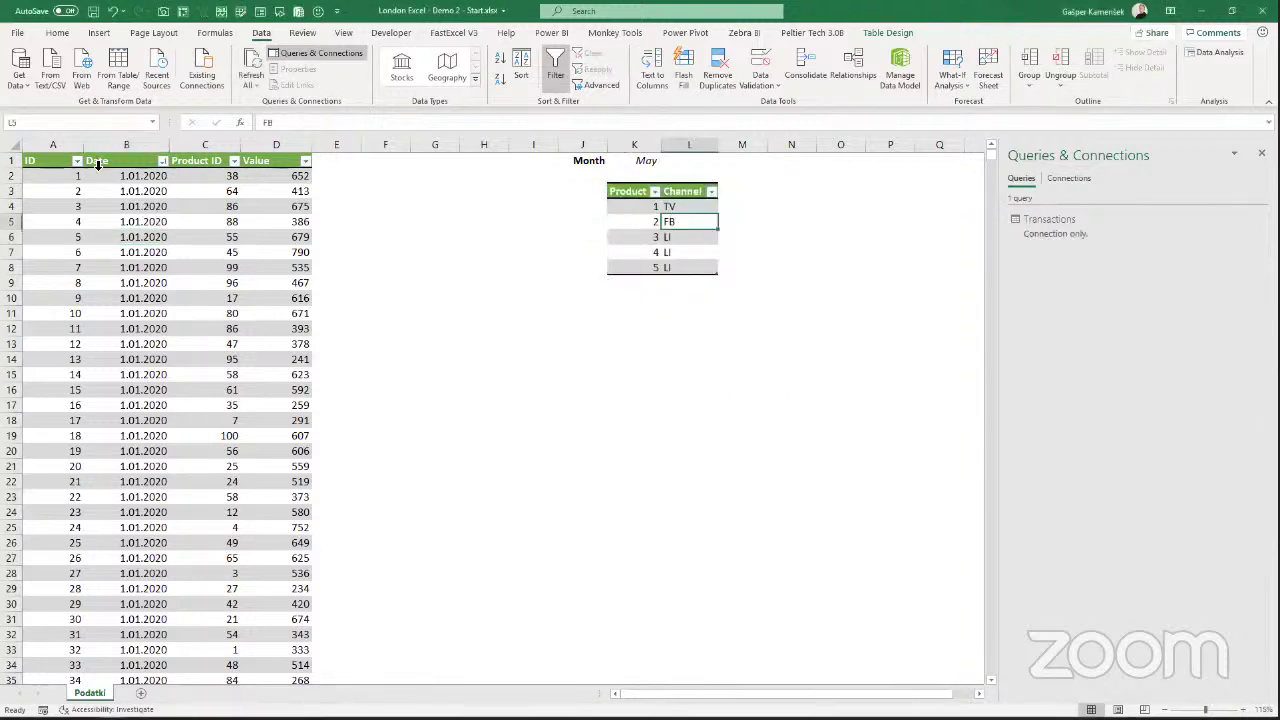
click(612, 186)
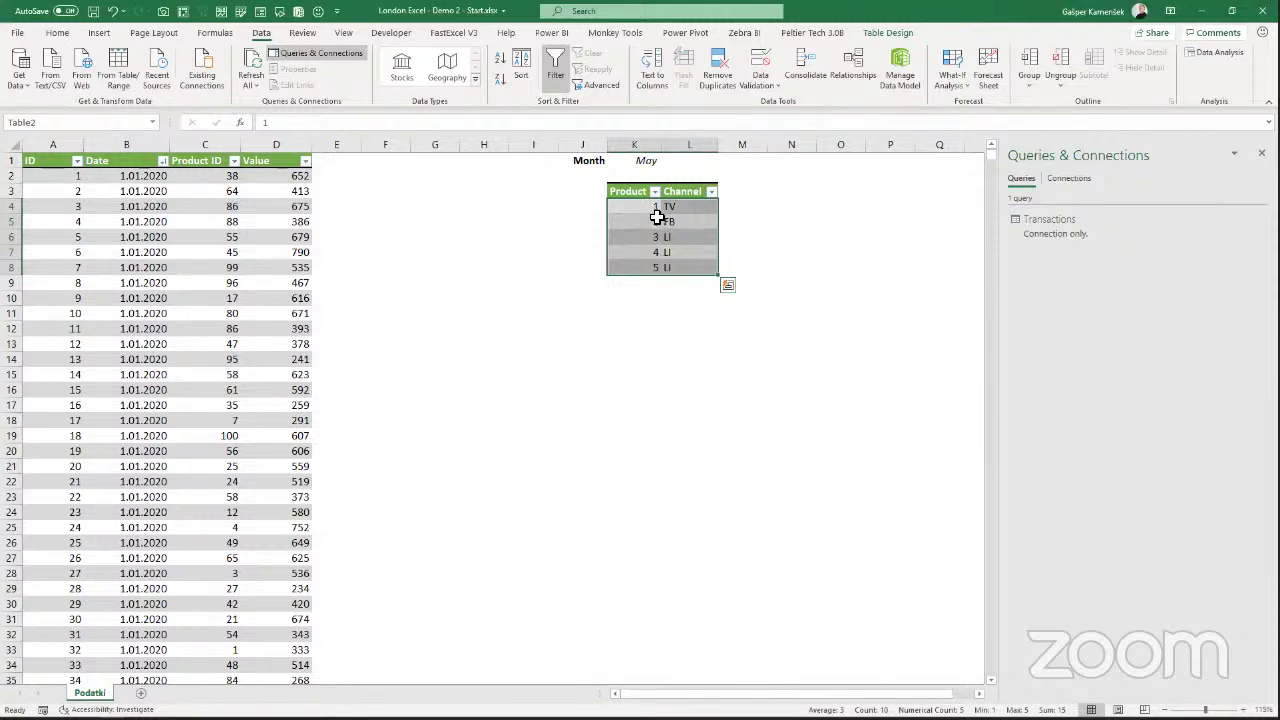
drag(645, 207, 680, 266)
click(681, 238)
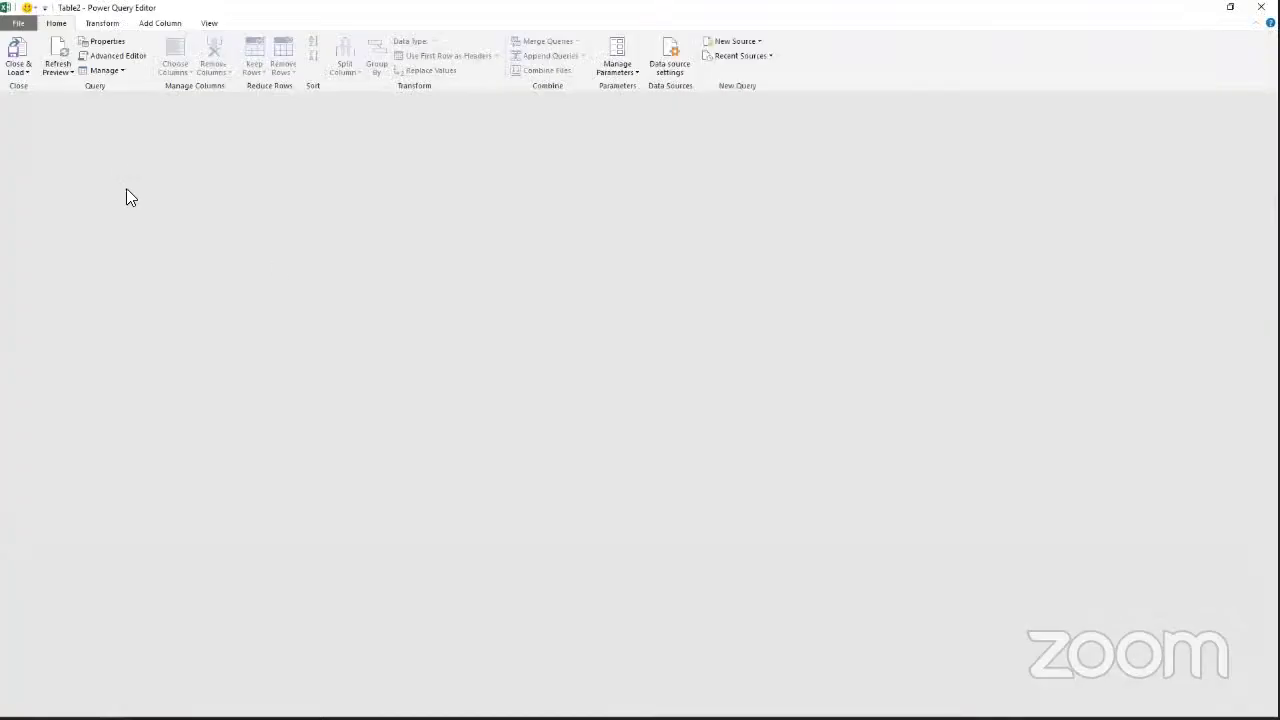
click(14, 108)
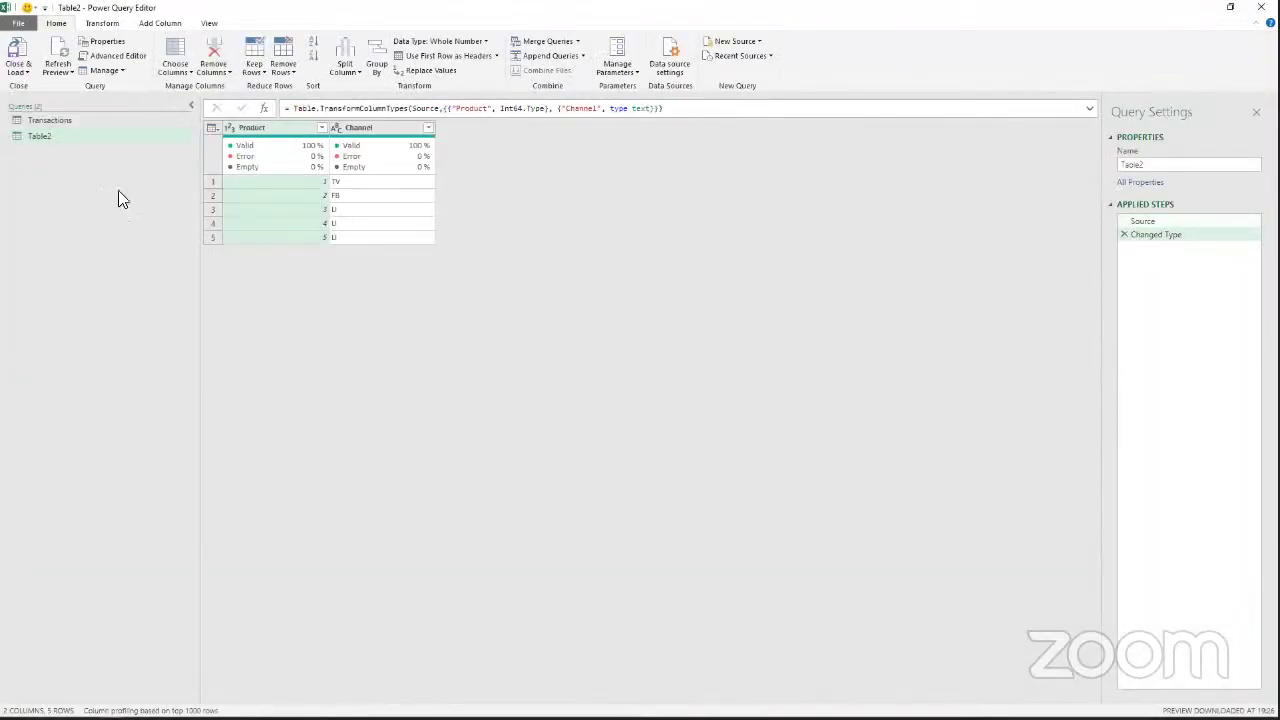
click(86, 120)
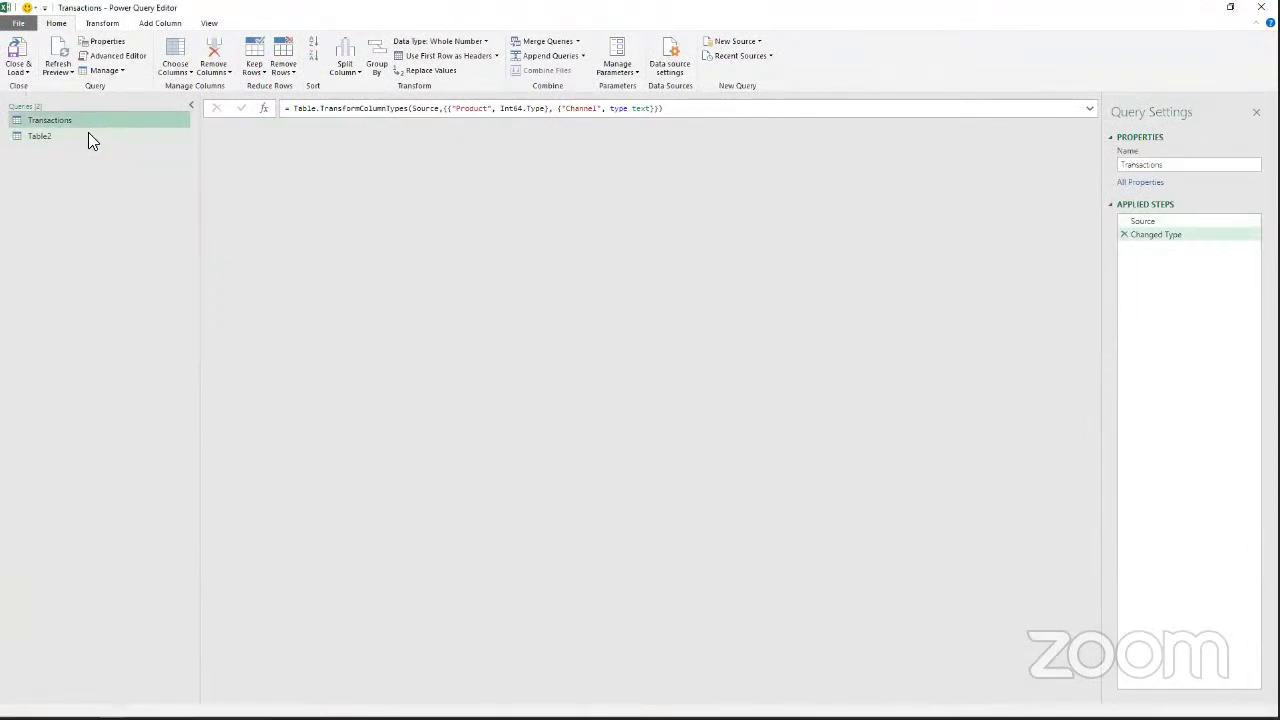
click(88, 135)
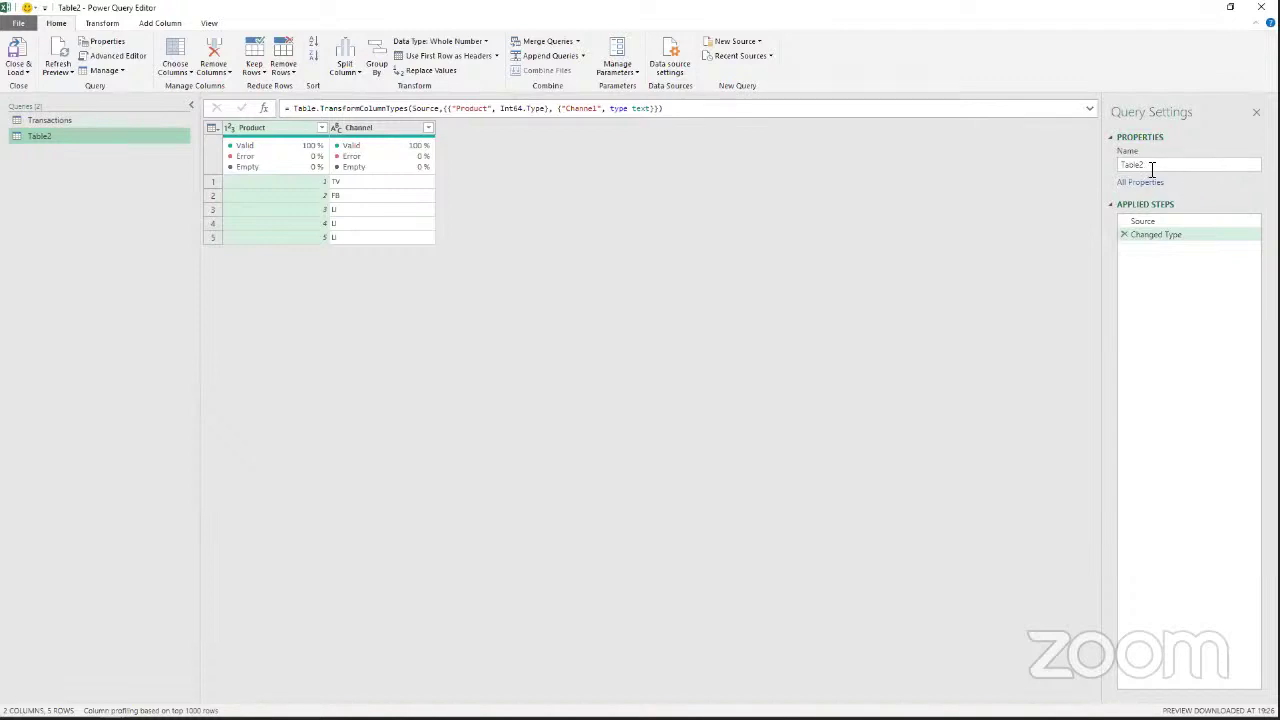
Try drilling down into Table2's Product column and remove the resulting step.
click(281, 132)
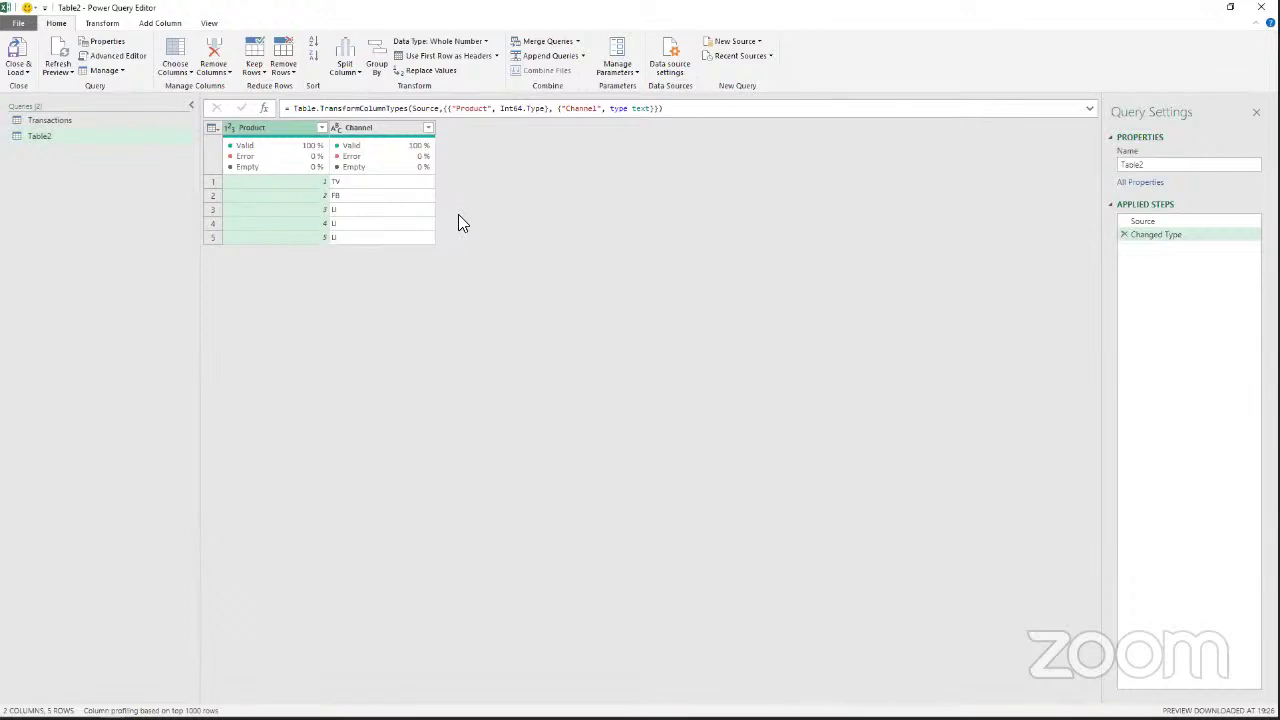
right_click(283, 128)
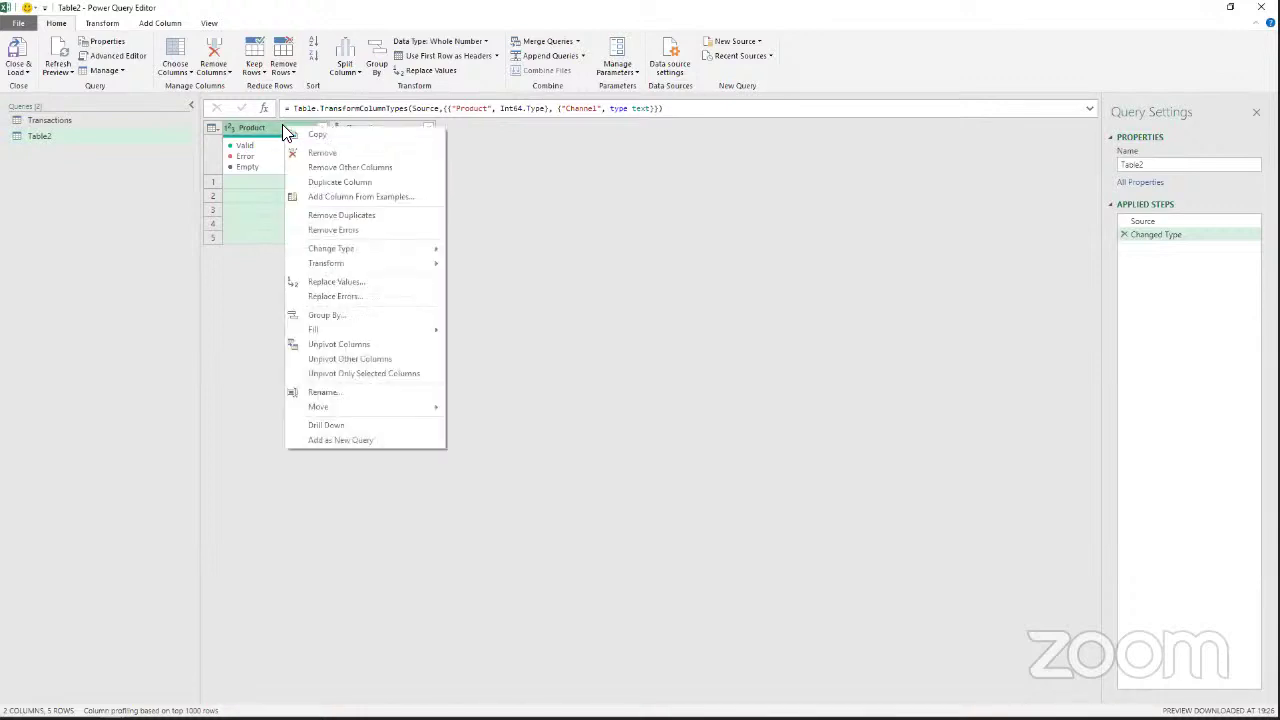
click(370, 426)
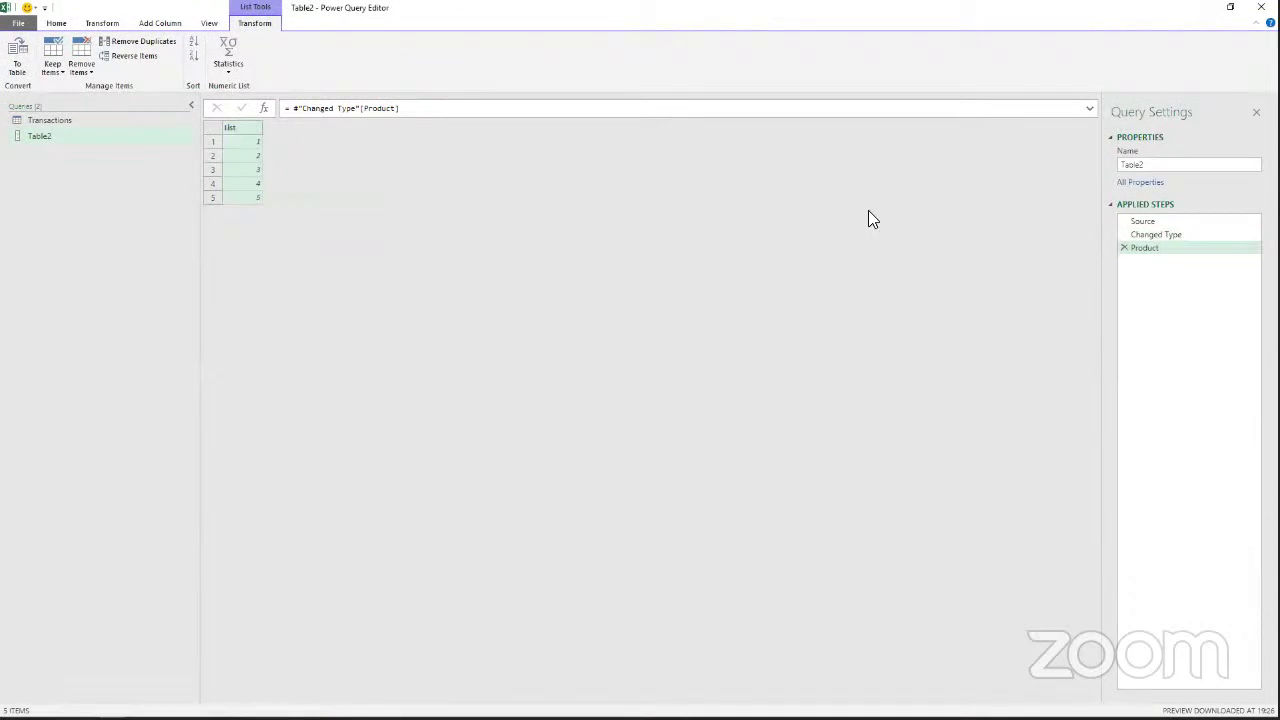
click(1124, 248)
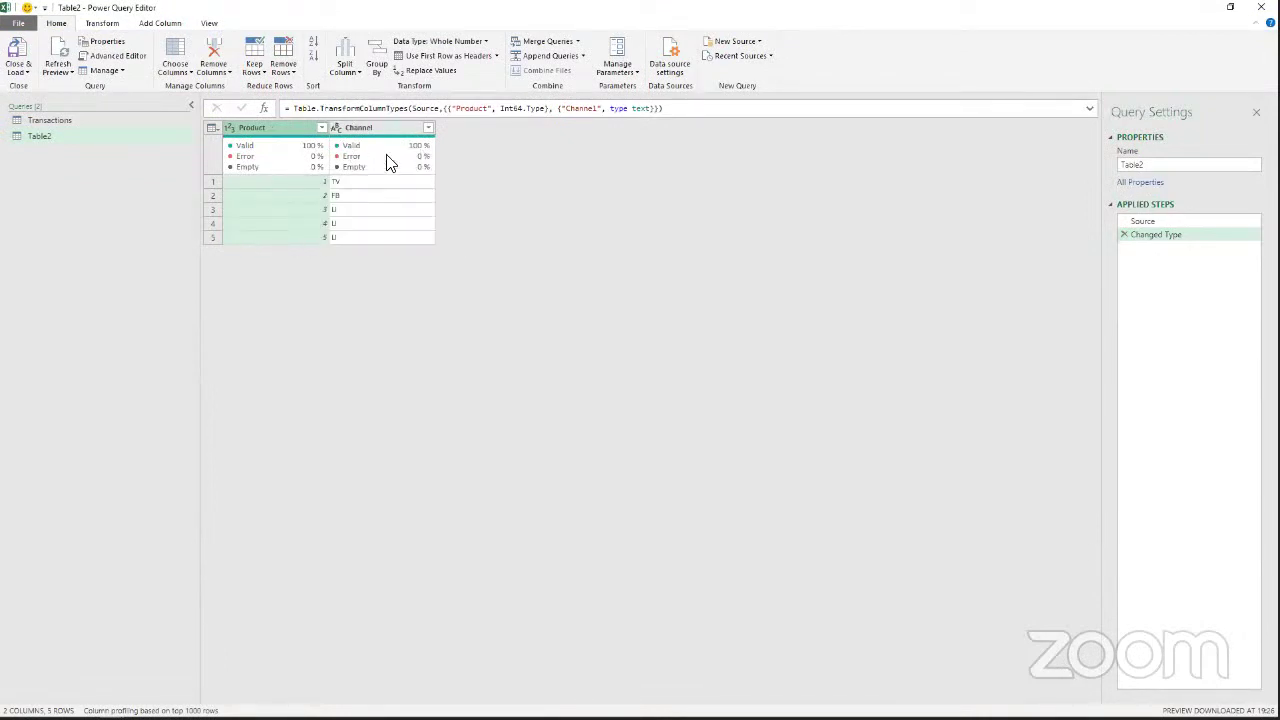
Convert Table2's Product column to a list and rename the query MyList.
click(115, 25)
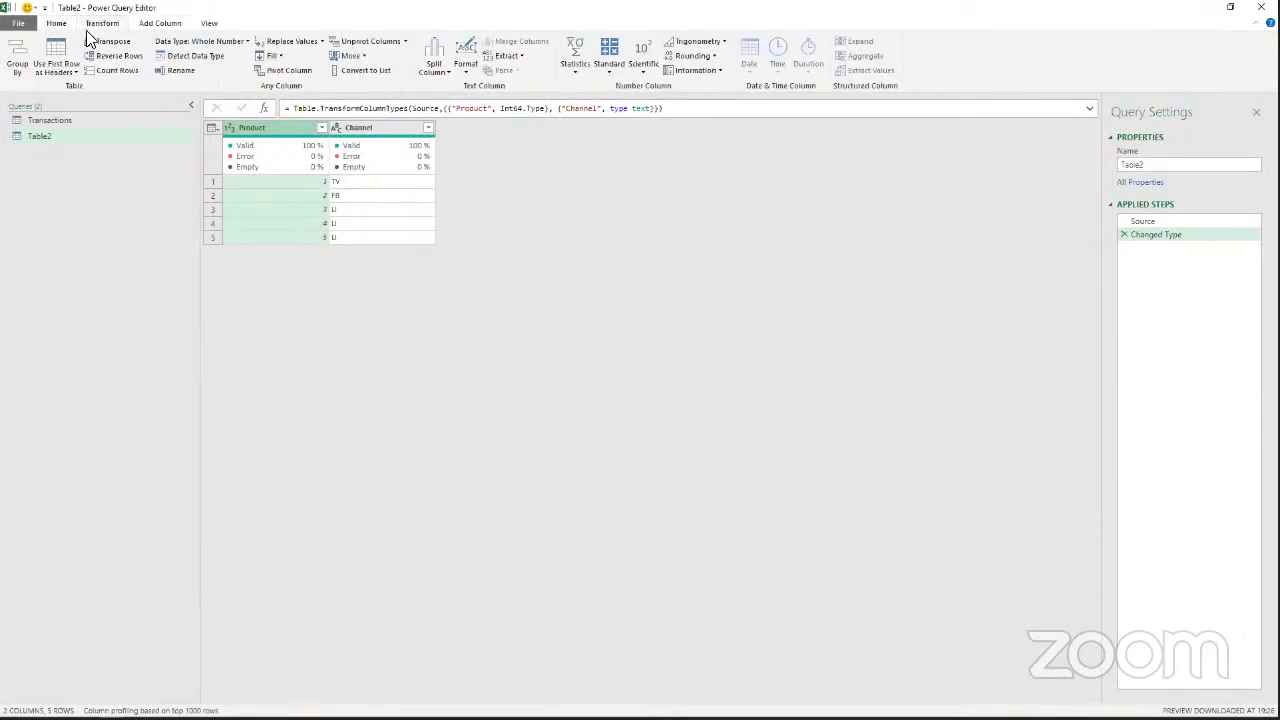
click(356, 72)
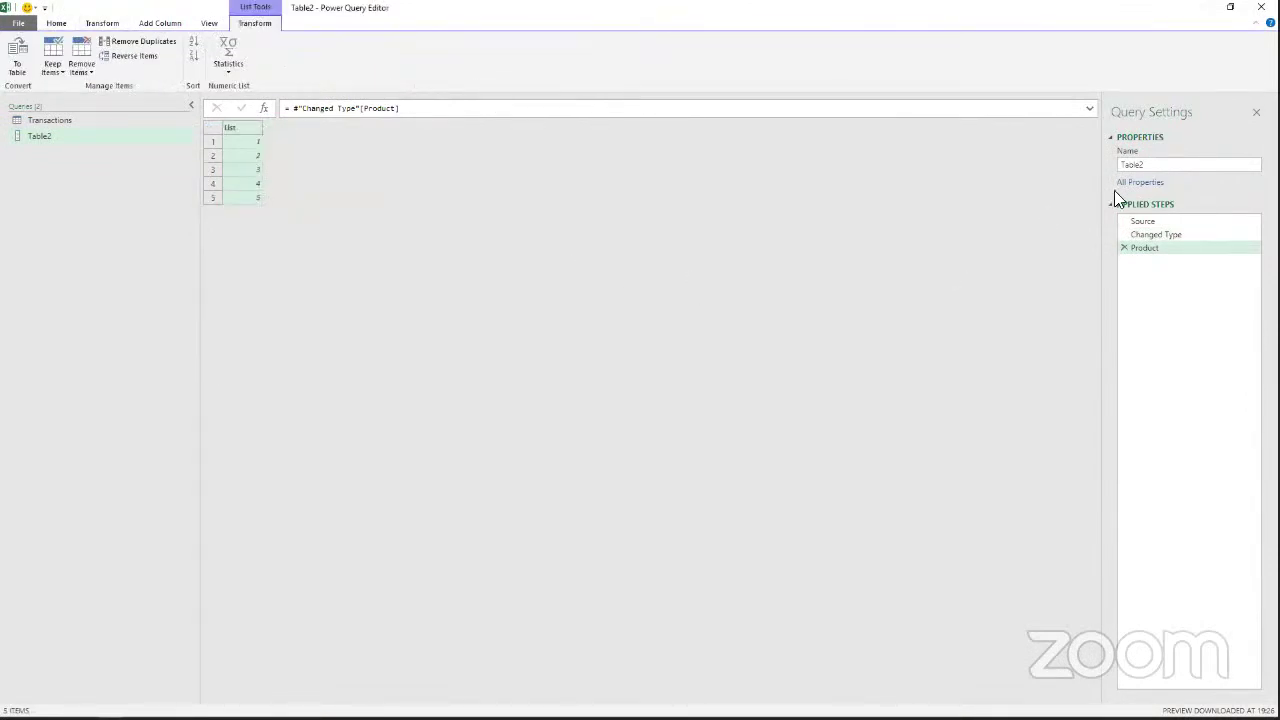
click(1167, 168)
text(MyList)
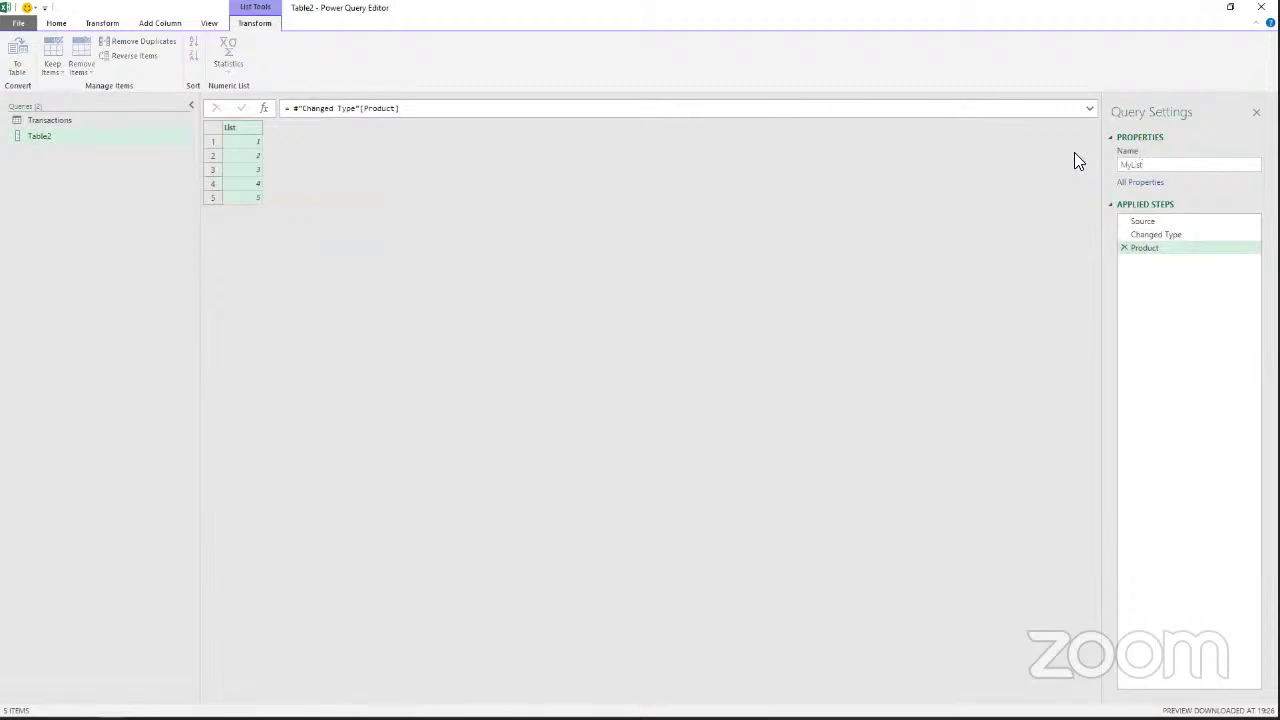
key(Return)
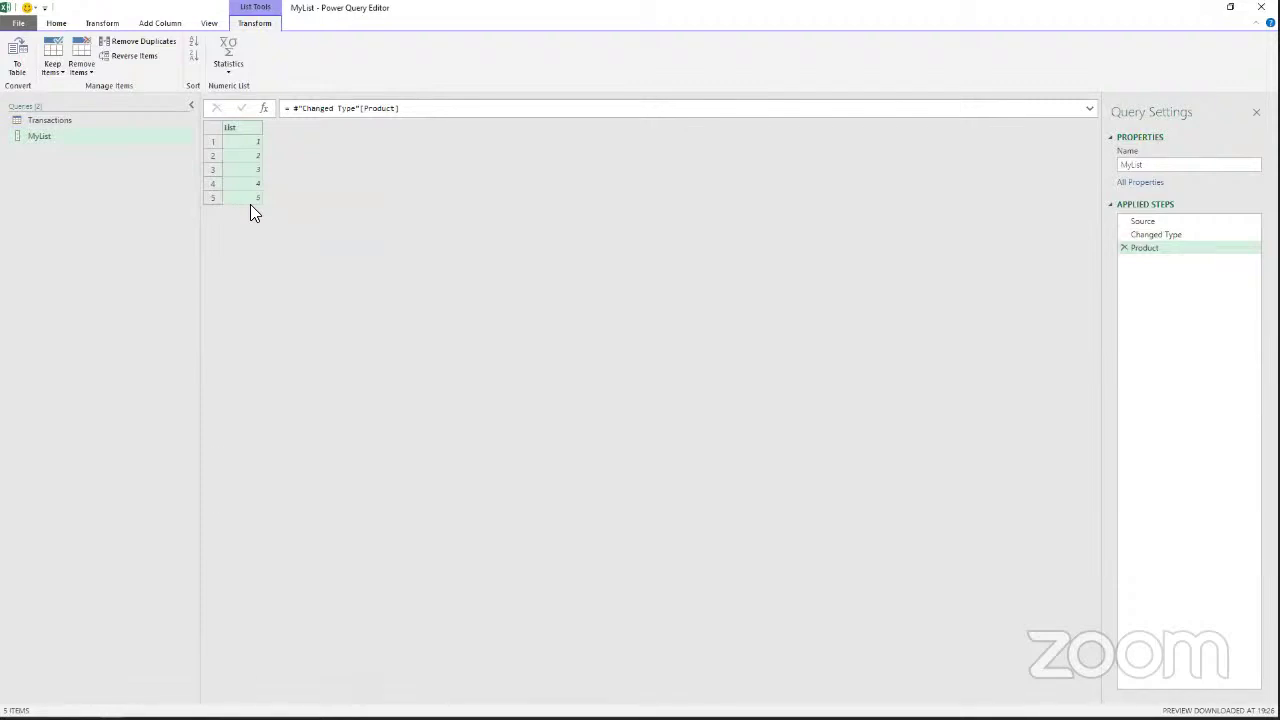
Create a reference to the Transactions query and set its Date column's type to Date.
click(84, 122)
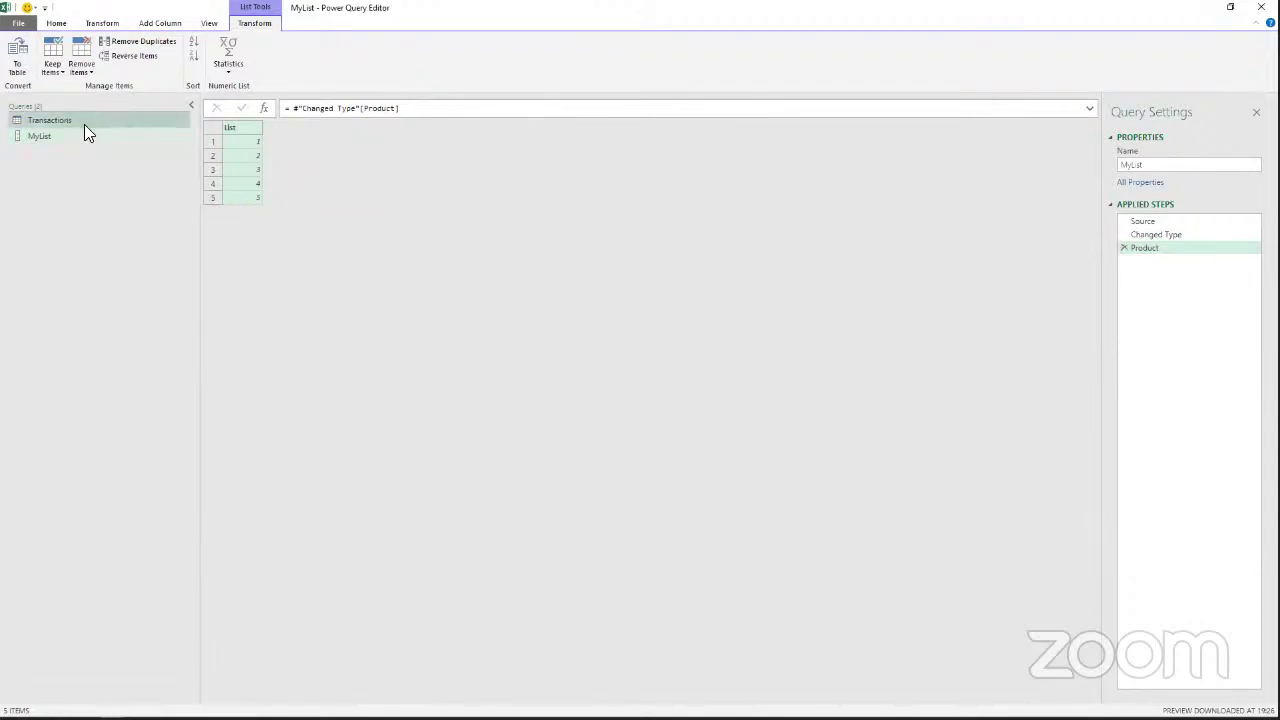
right_click(84, 120)
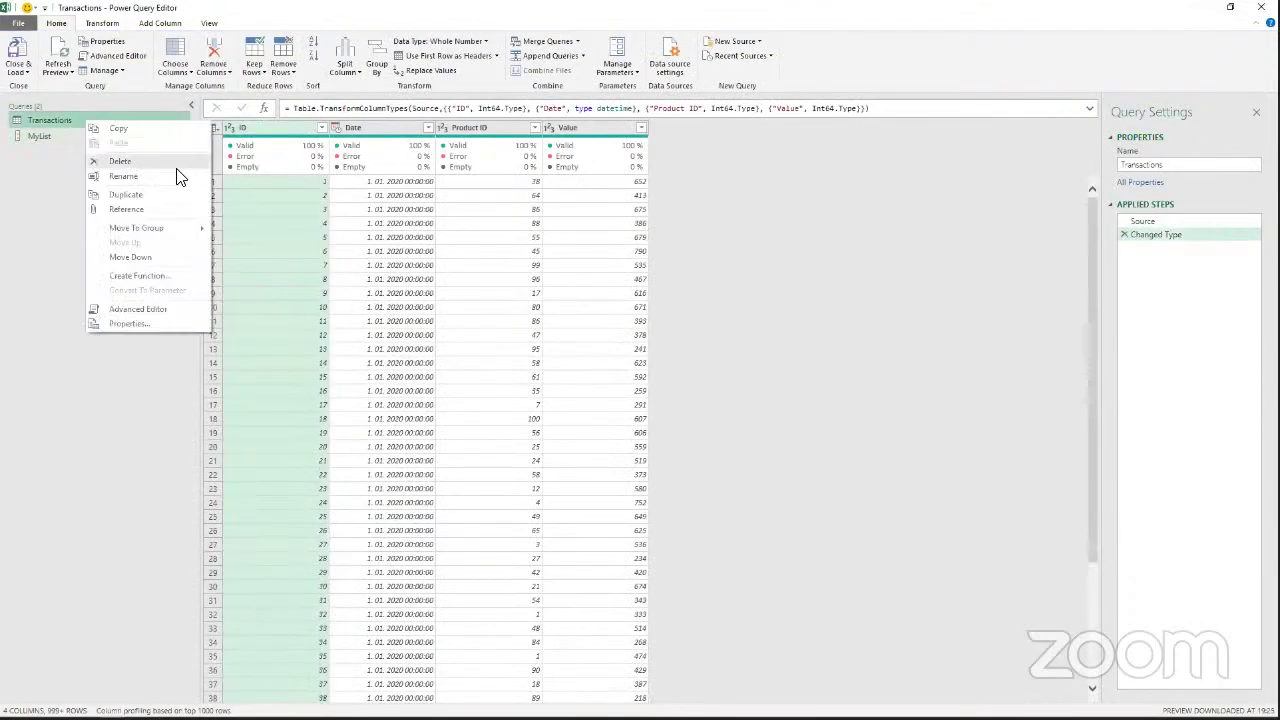
click(142, 208)
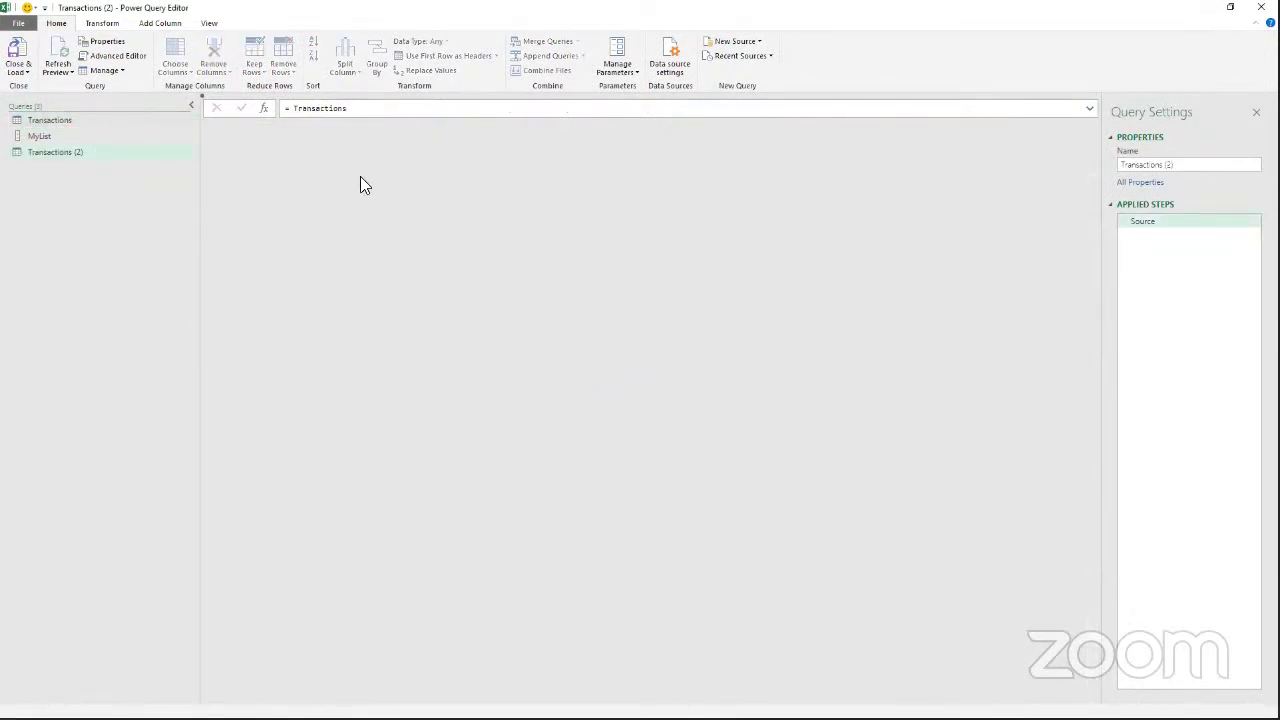
click(336, 129)
click(412, 226)
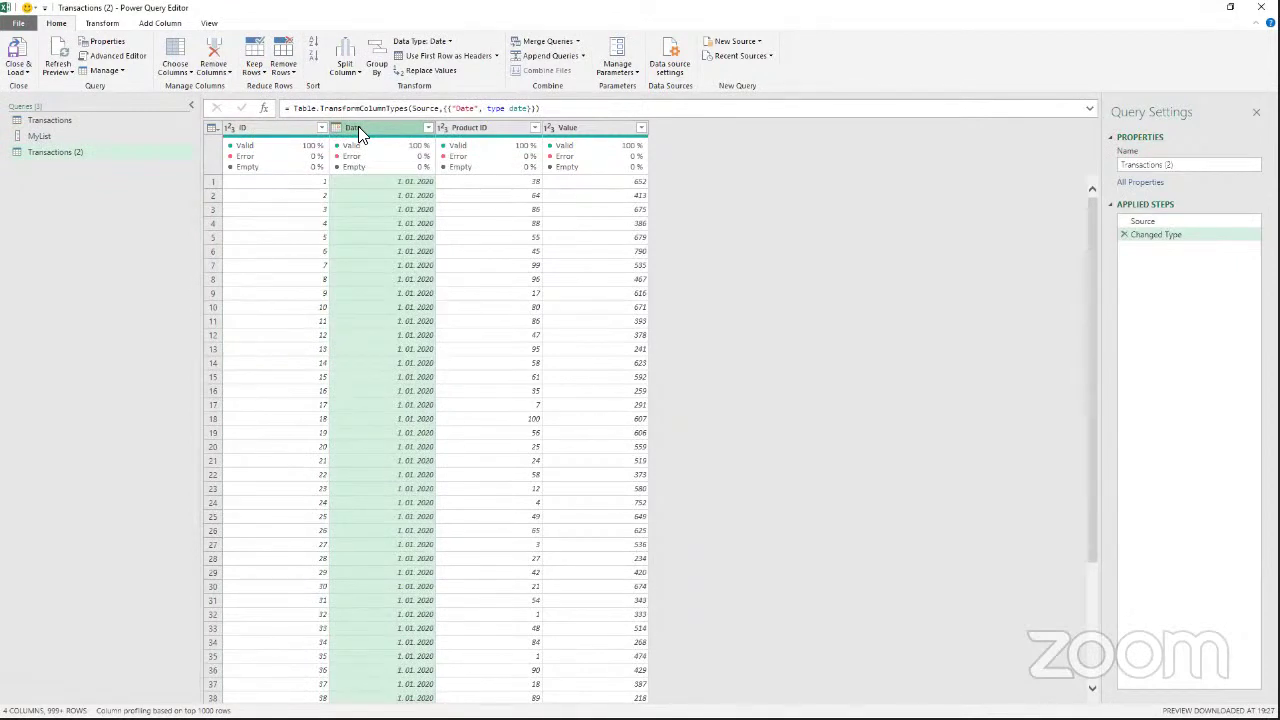
Add a column with the name of the month extracted from the Date column.
click(150, 23)
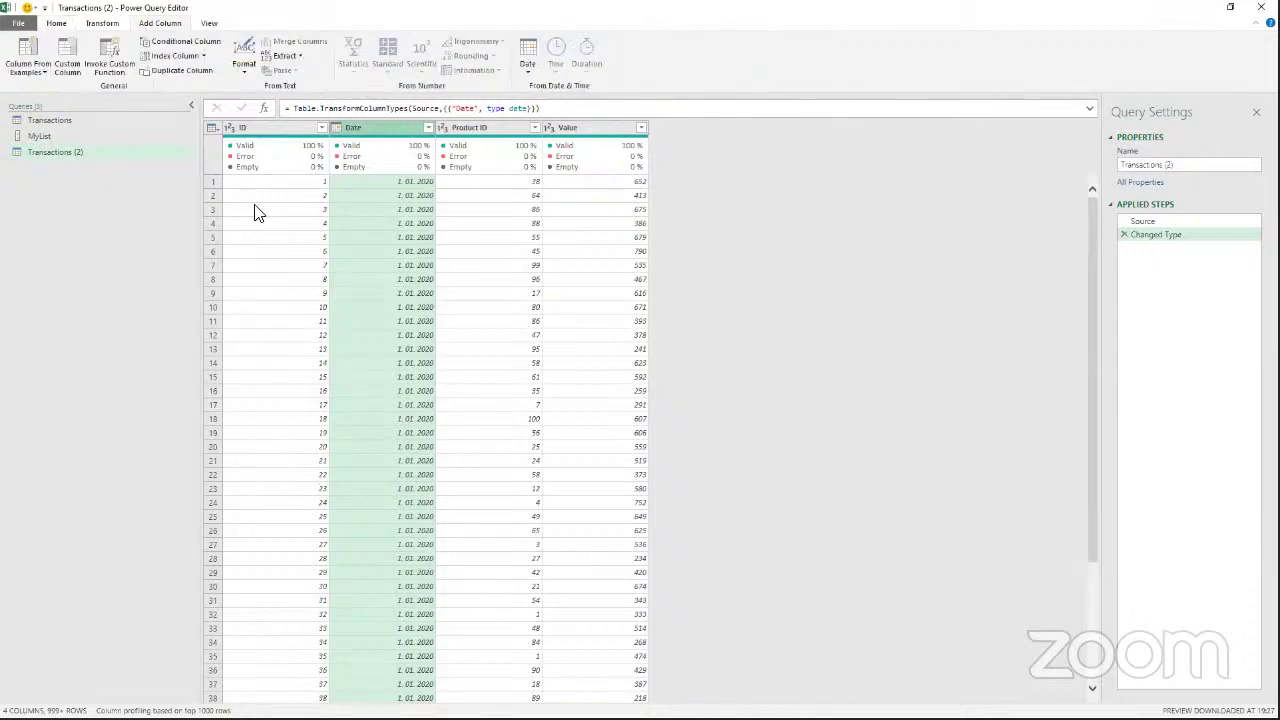
click(528, 66)
mouse_move(574, 147)
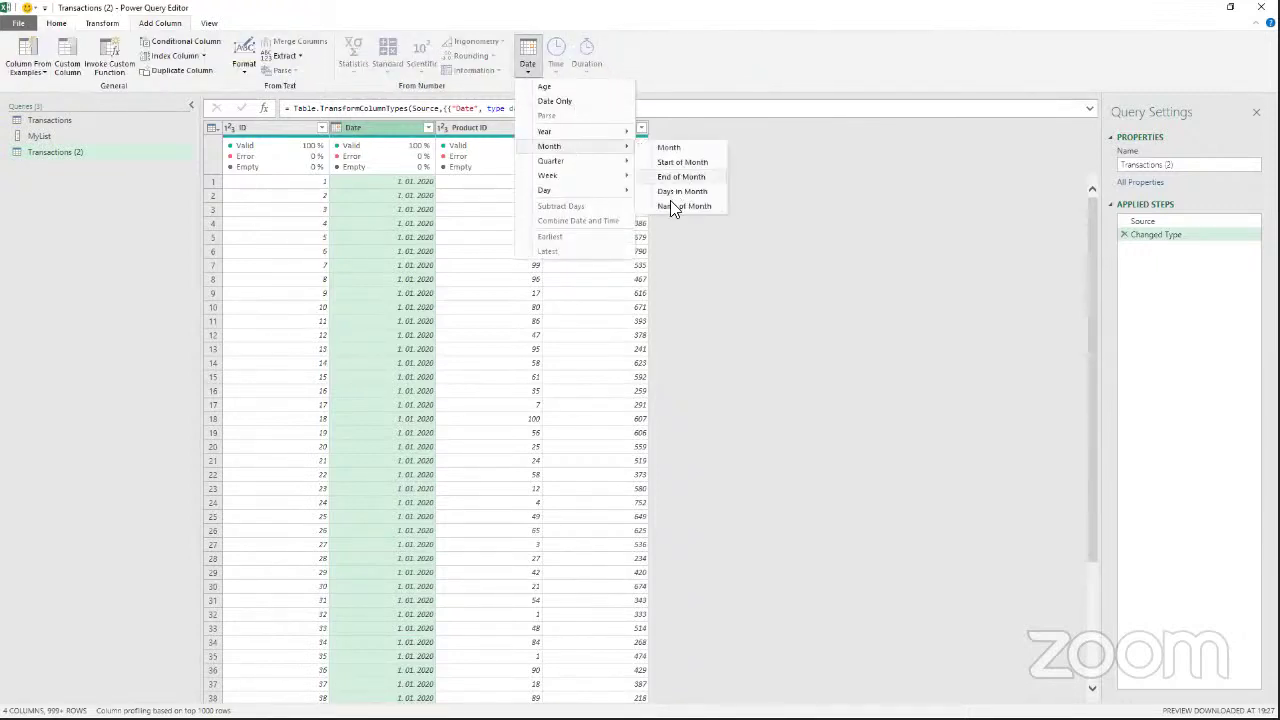
click(684, 206)
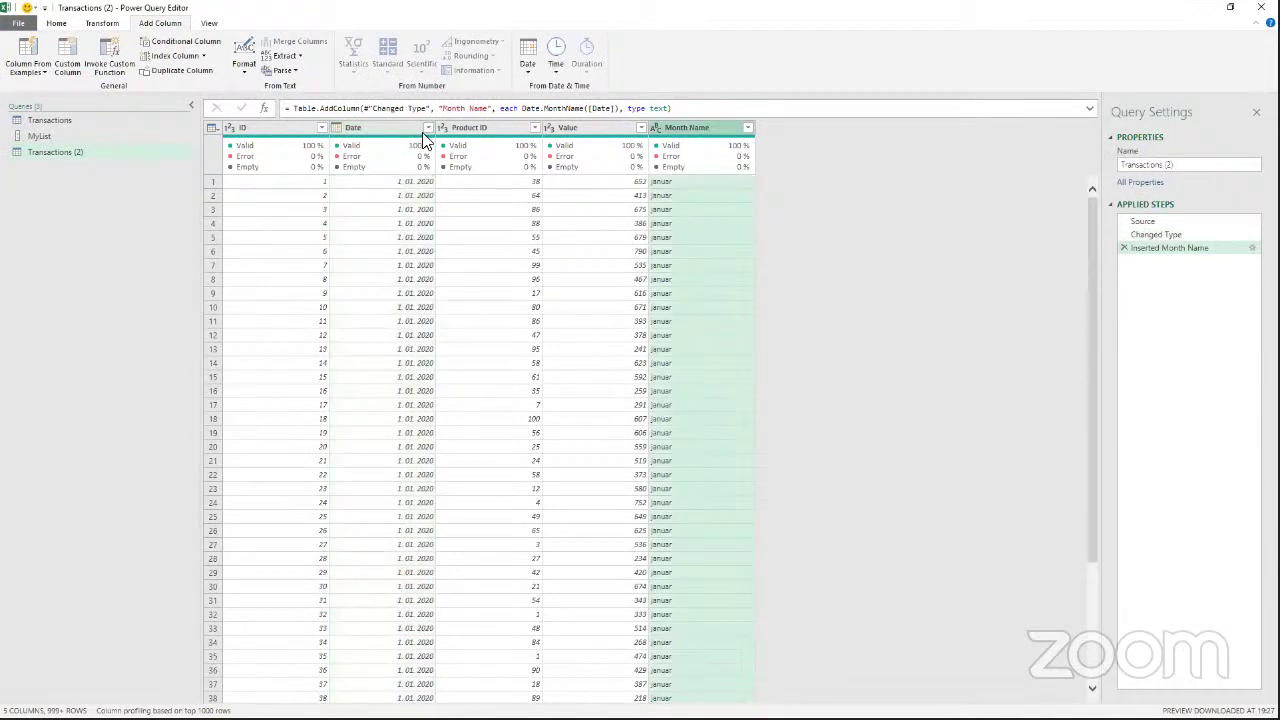
Try adding an uppercase version of the Month Name column and remove that step.
click(245, 68)
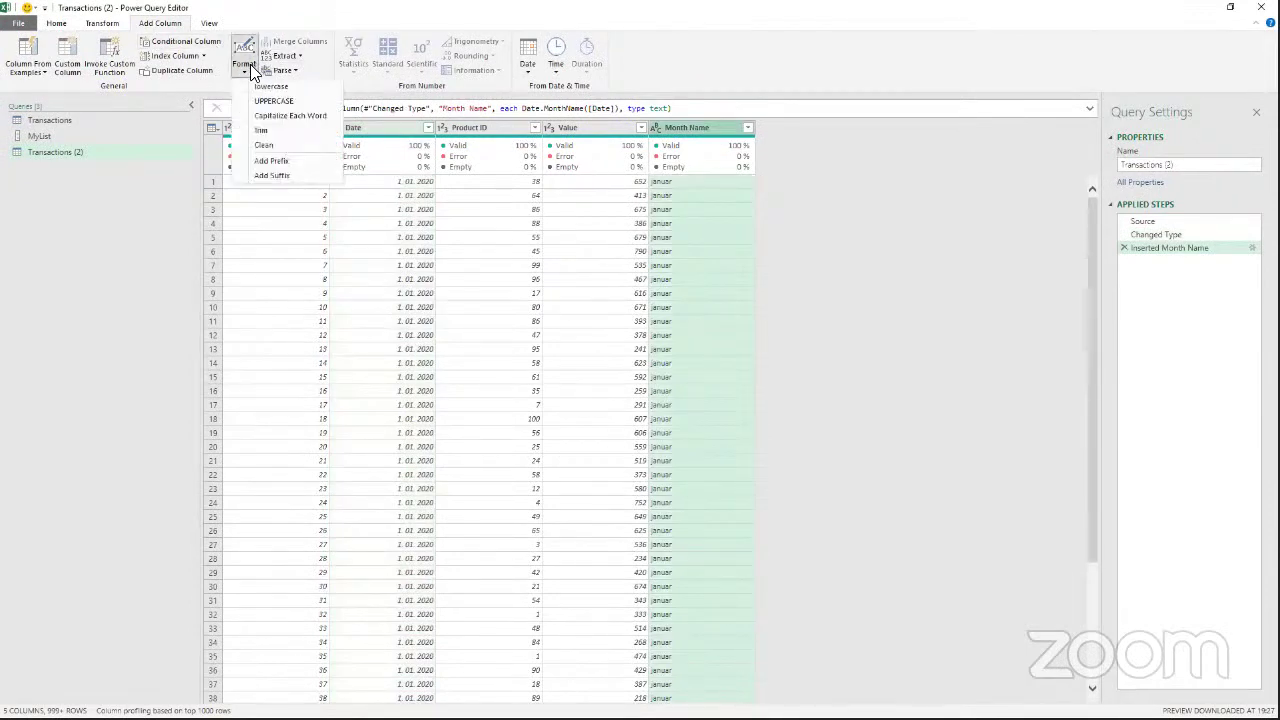
click(270, 102)
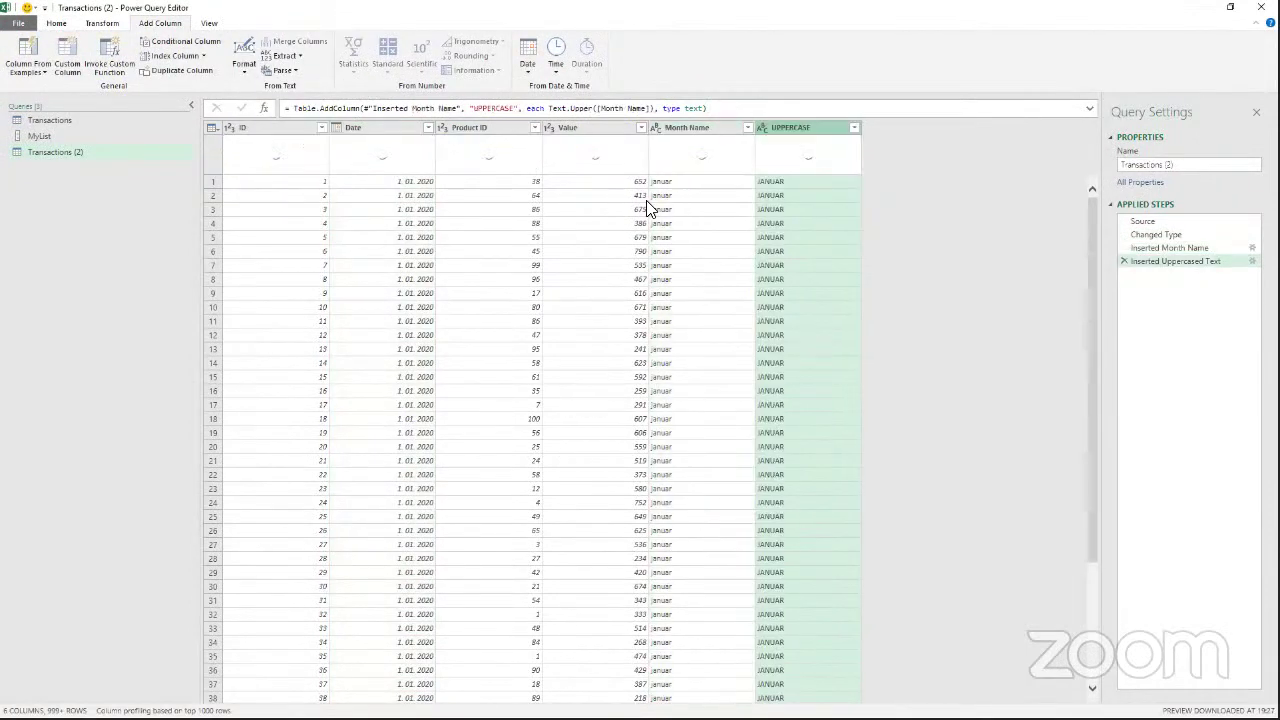
click(1126, 262)
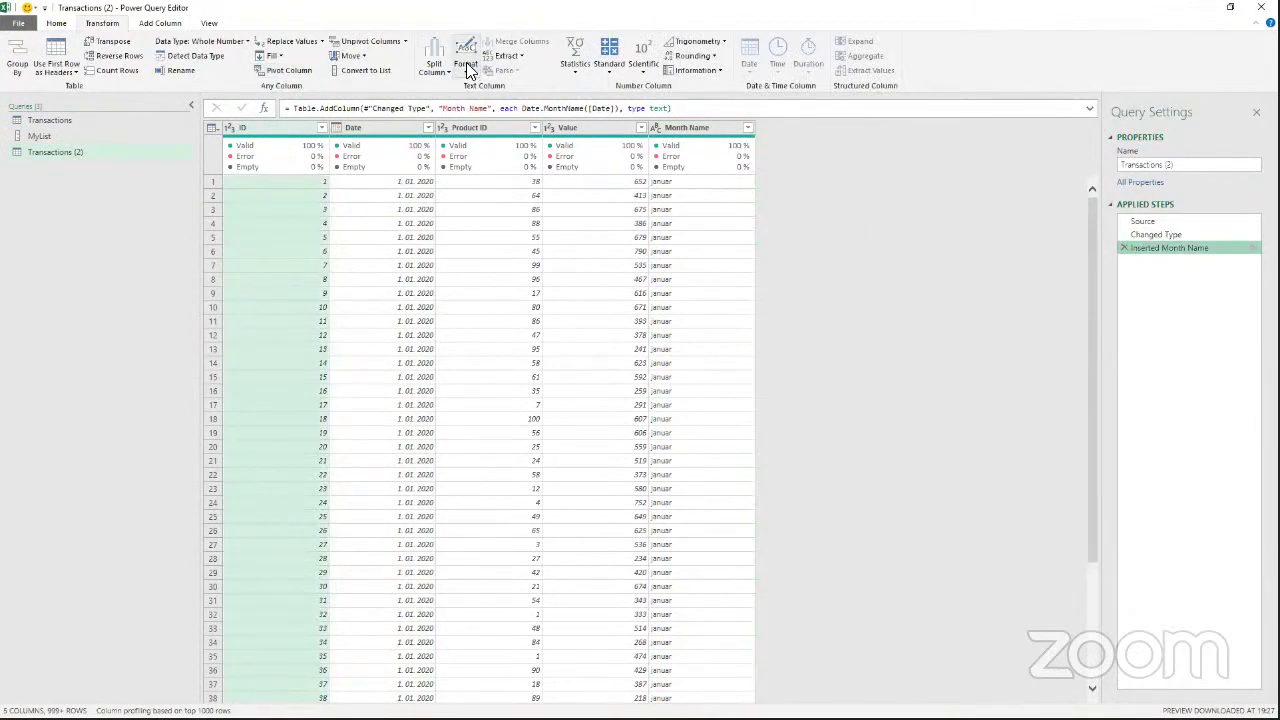
Convert the Month Name column itself to uppercase and keep only the first 3 characters of each value.
click(466, 64)
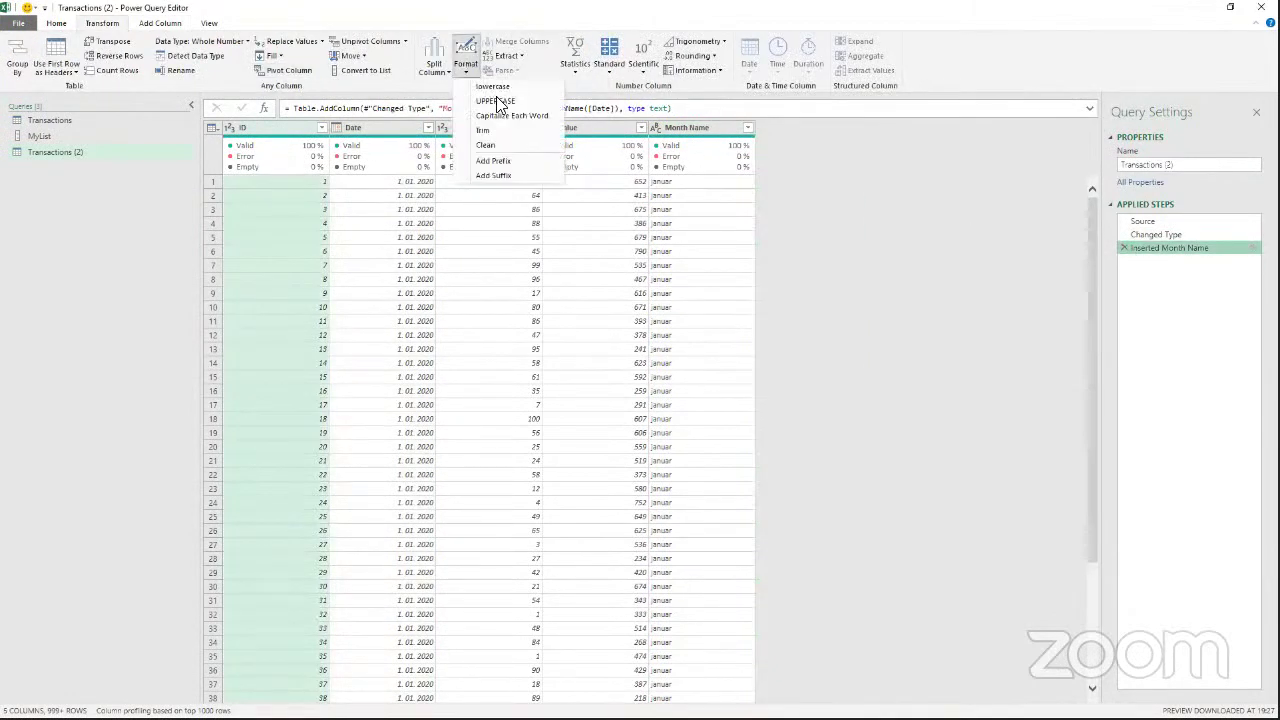
click(496, 101)
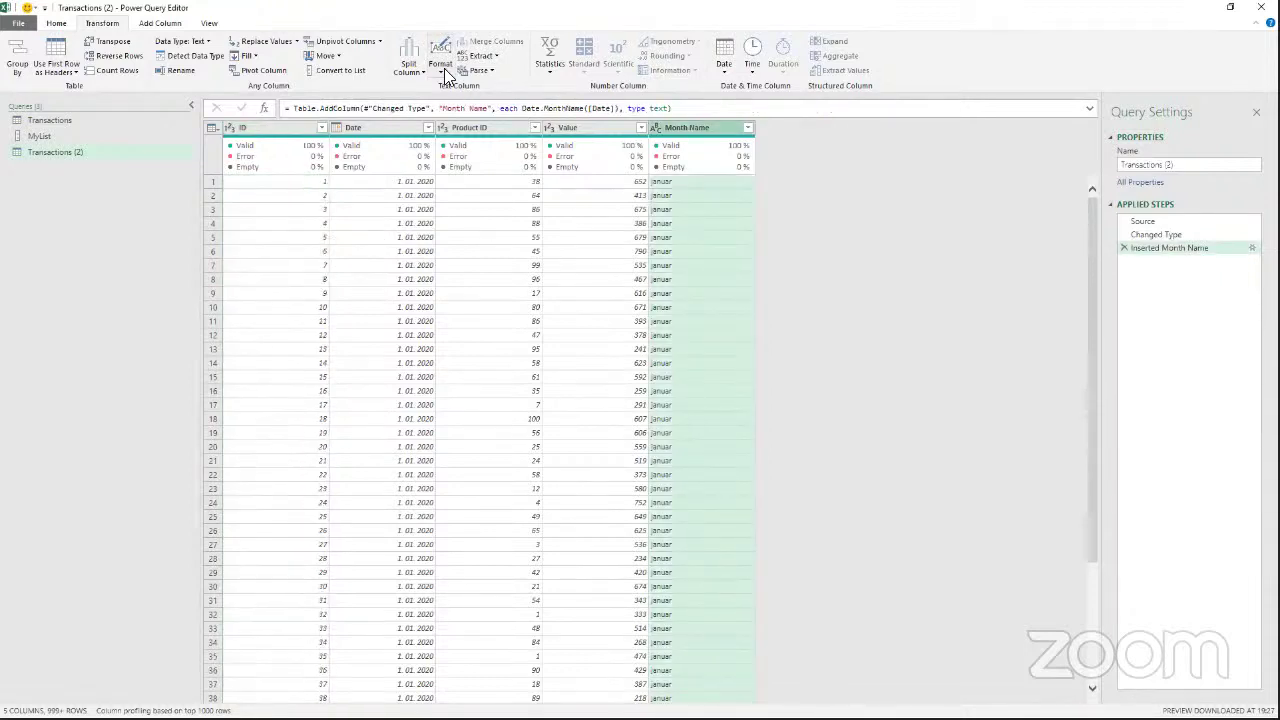
click(440, 62)
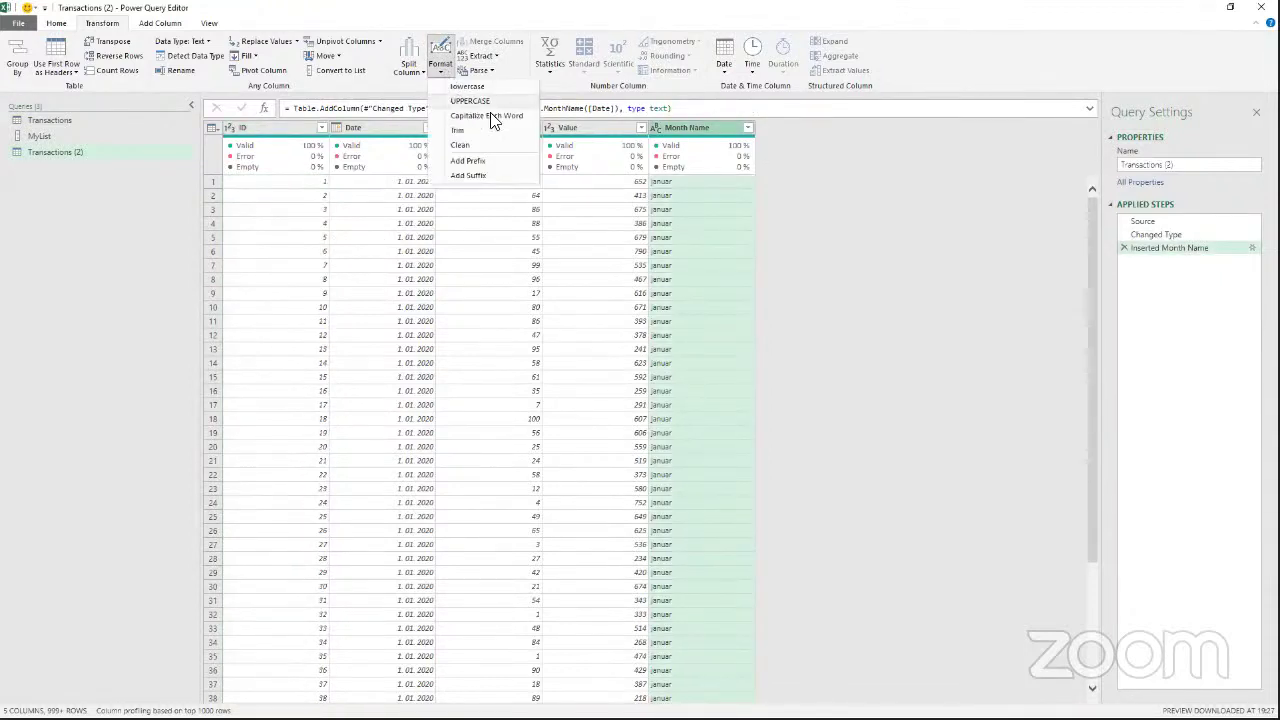
click(488, 101)
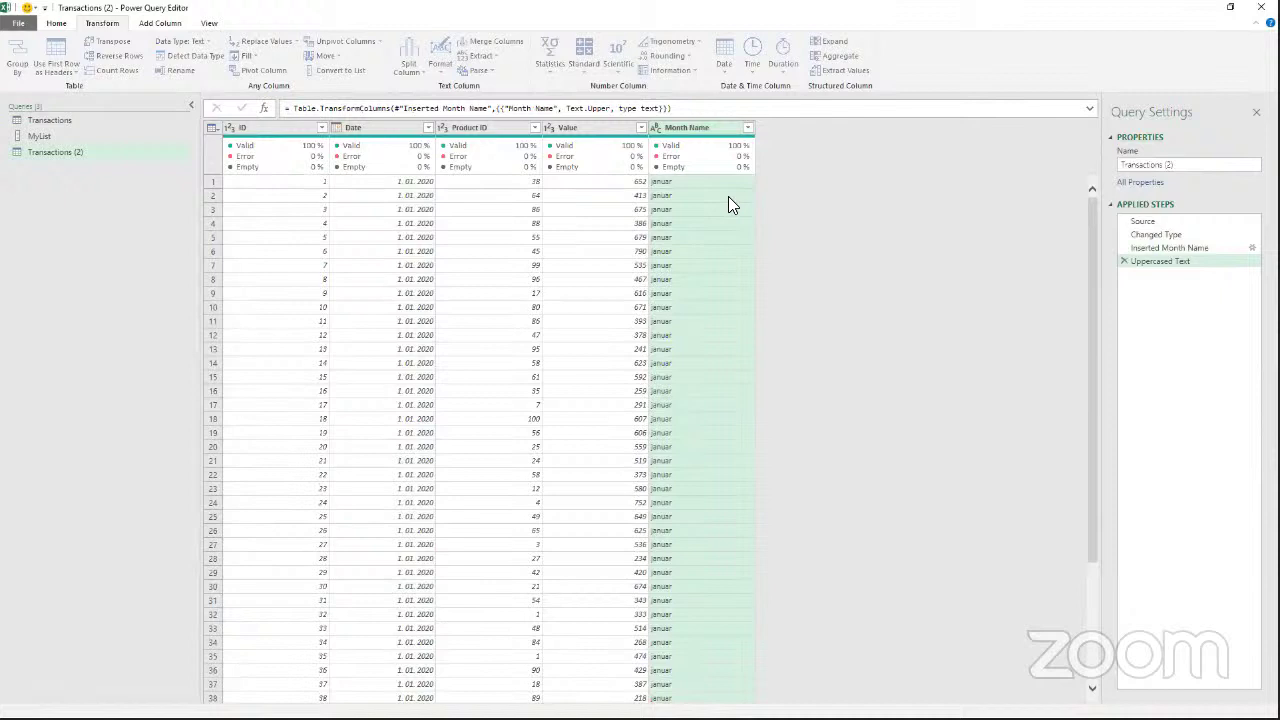
click(482, 56)
click(648, 272)
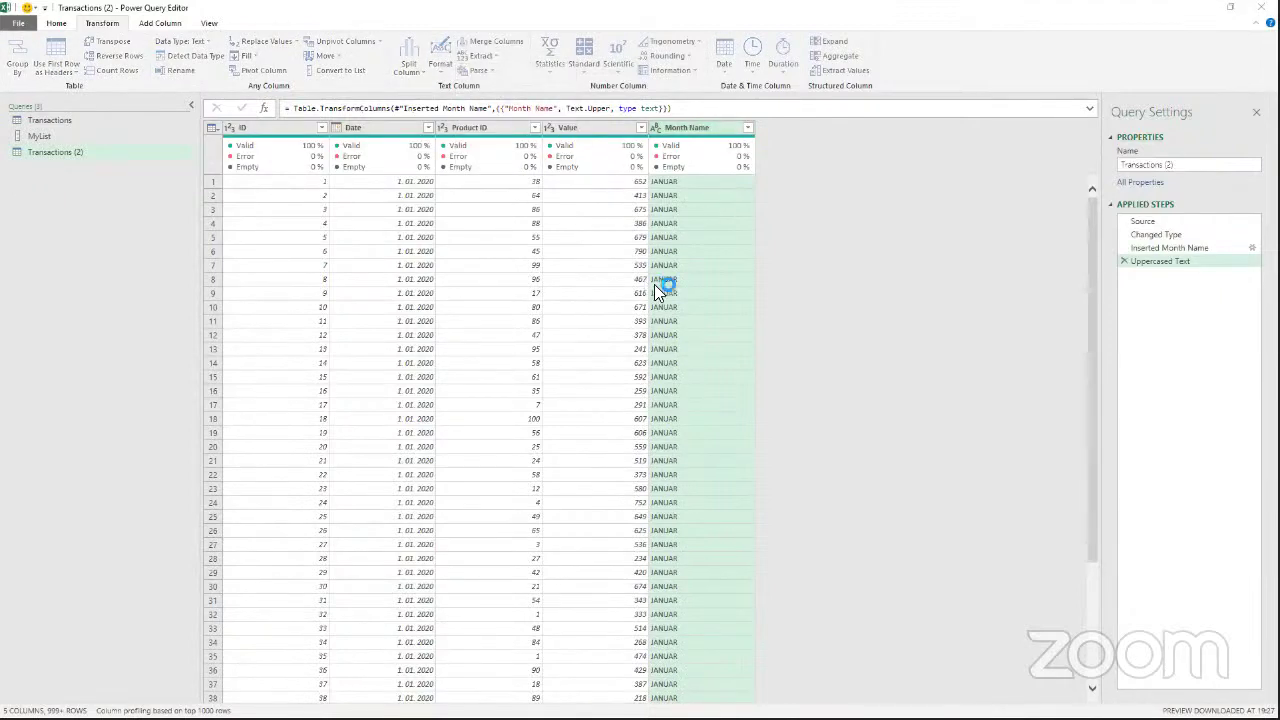
text(3)
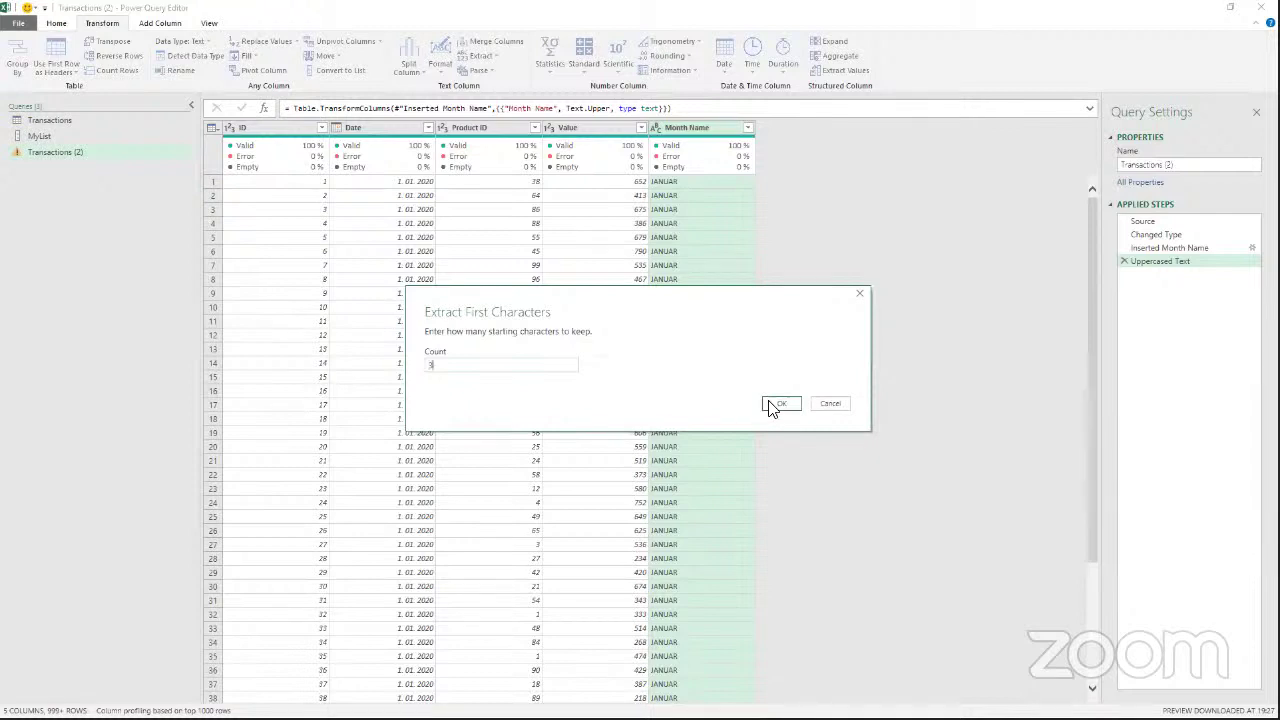
click(781, 403)
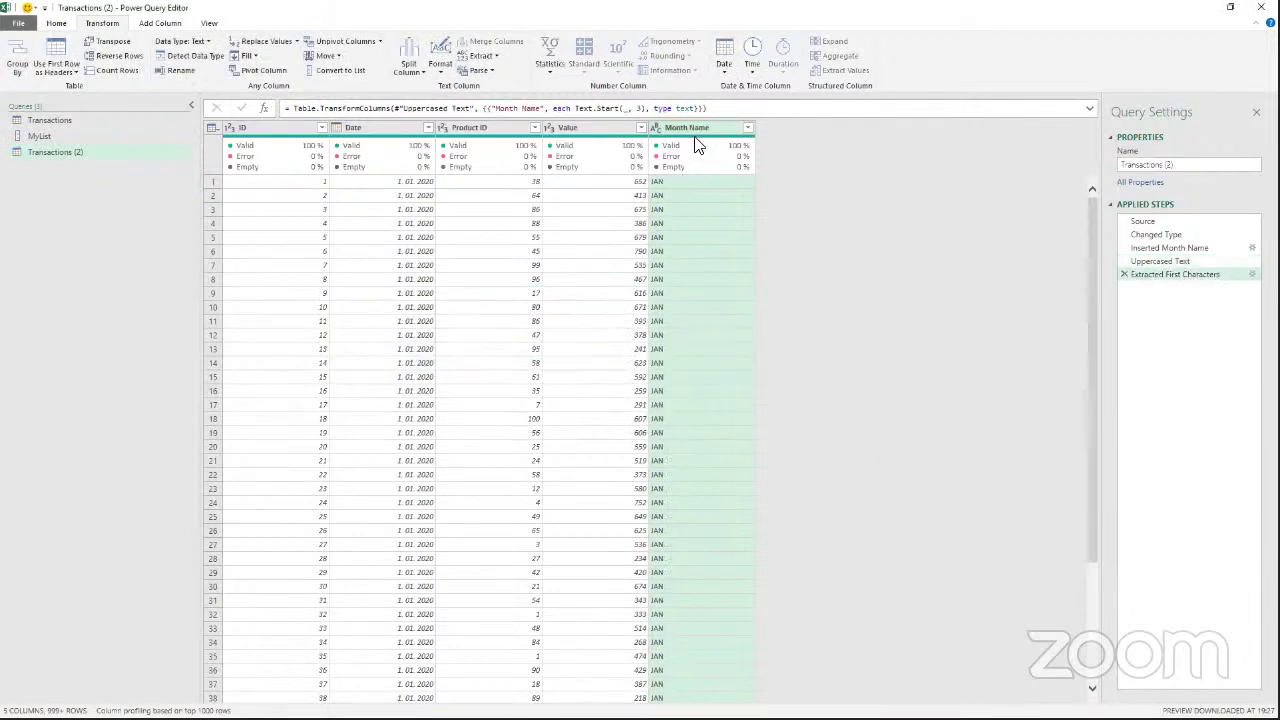
Filter the Month Name column to keep only the APR and MAJ rows.
click(748, 128)
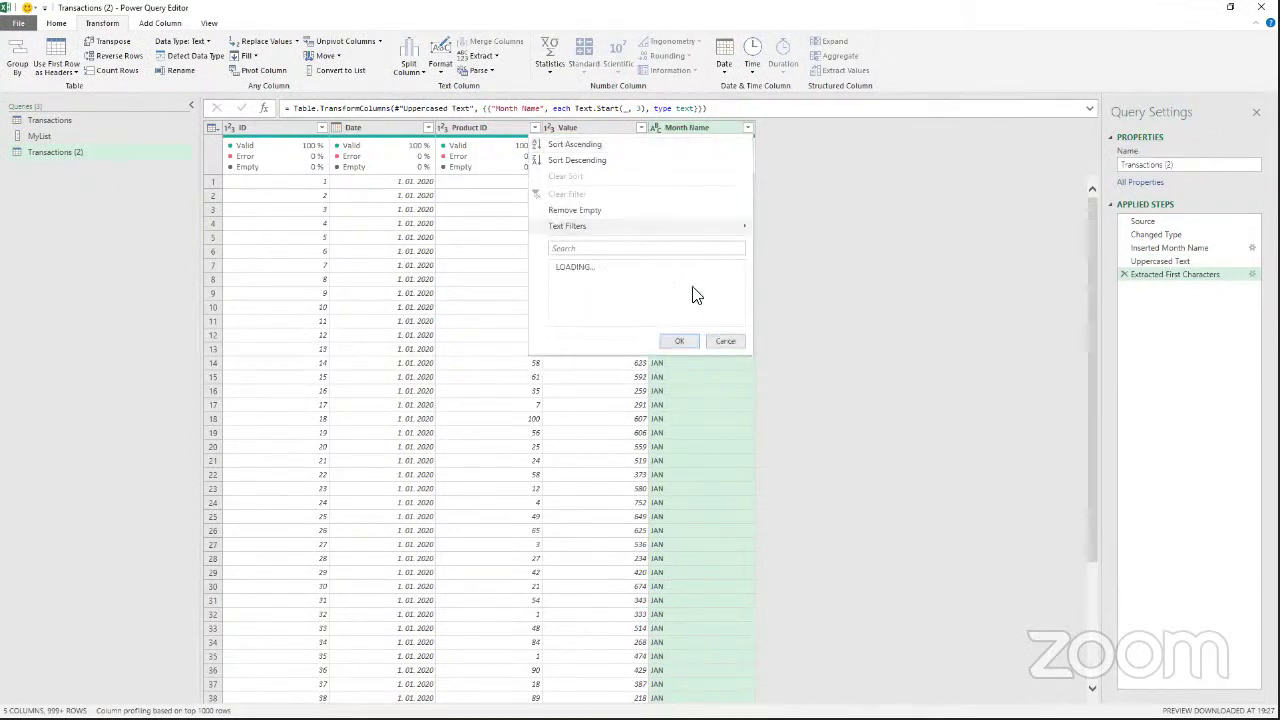
click(560, 267)
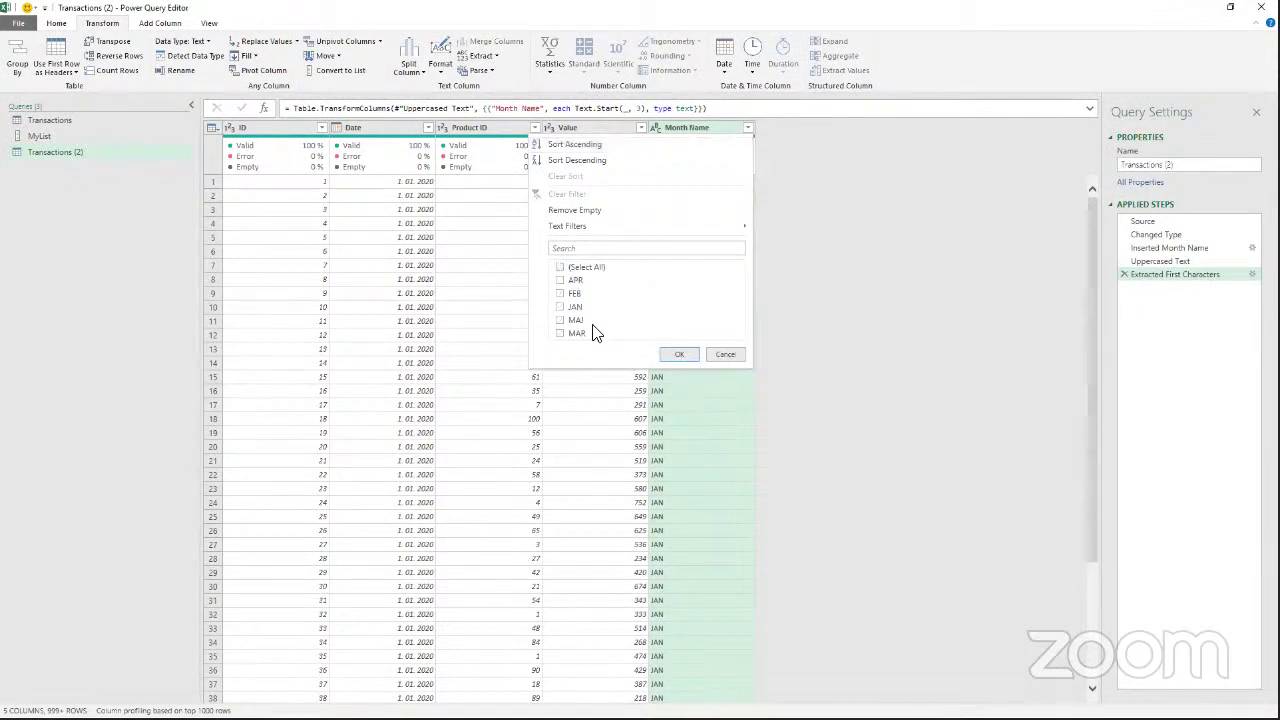
click(560, 321)
click(562, 282)
click(676, 355)
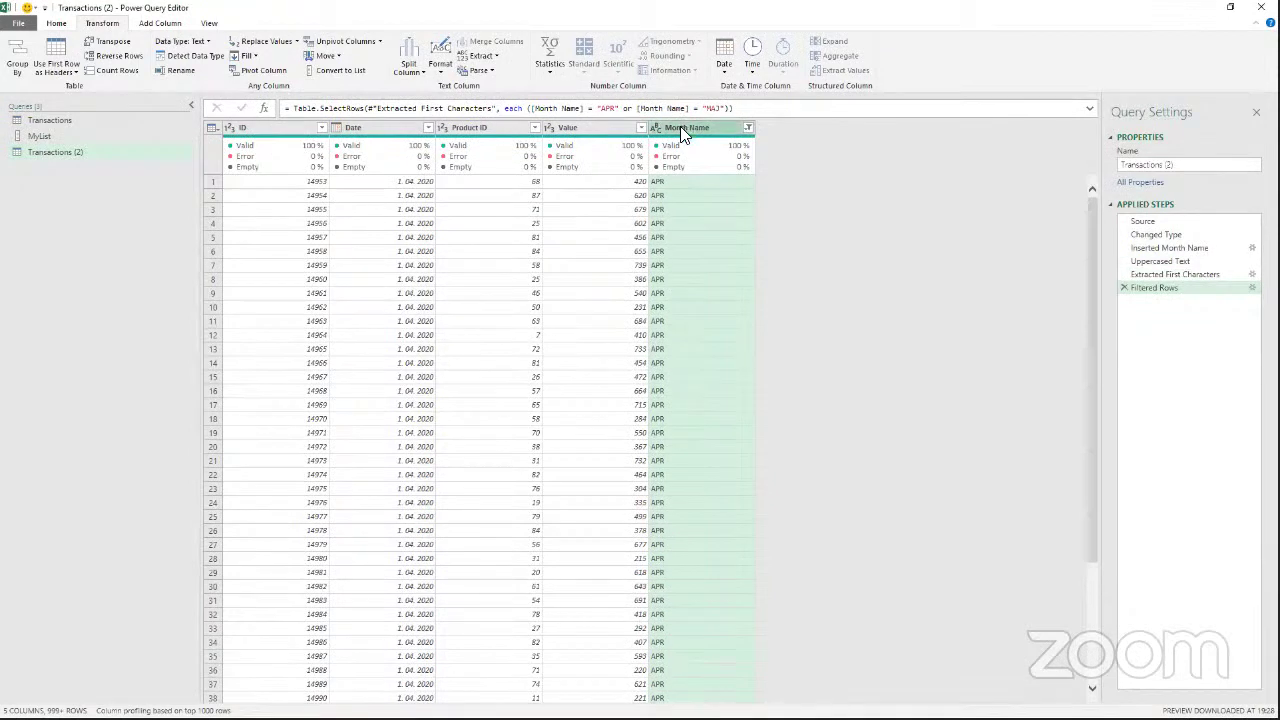
click(500, 128)
click(590, 127)
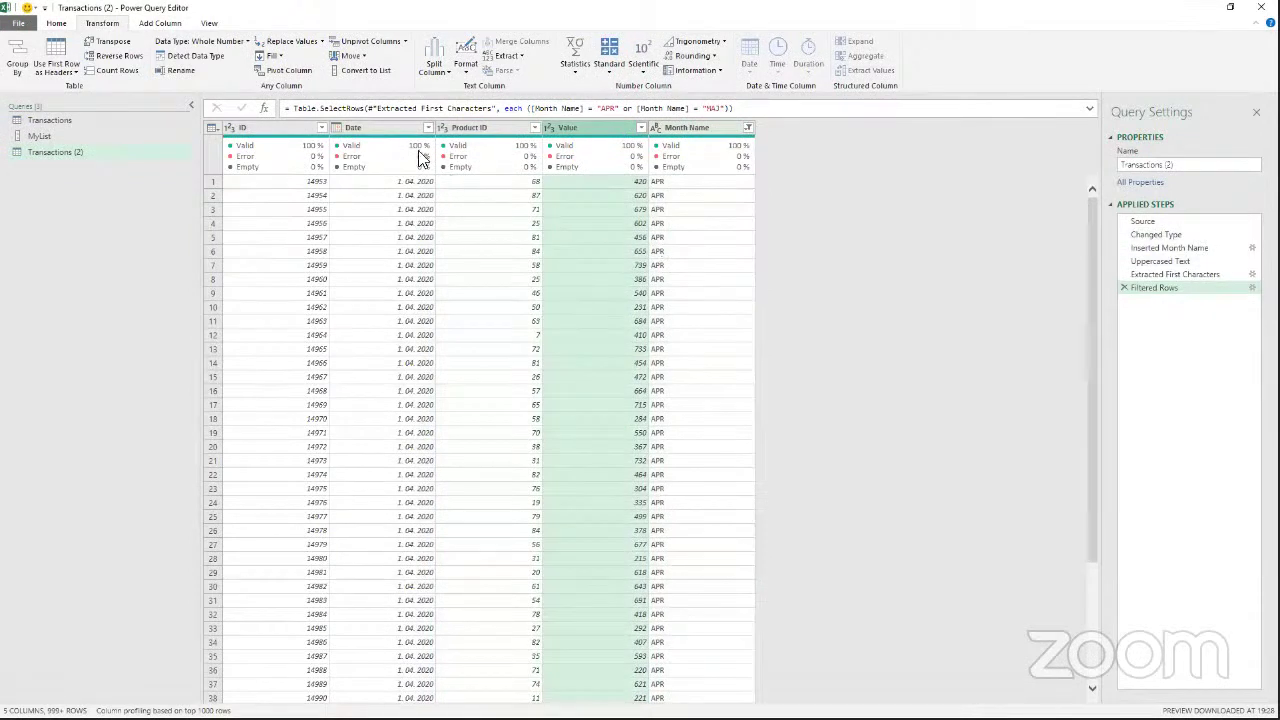
click(392, 136)
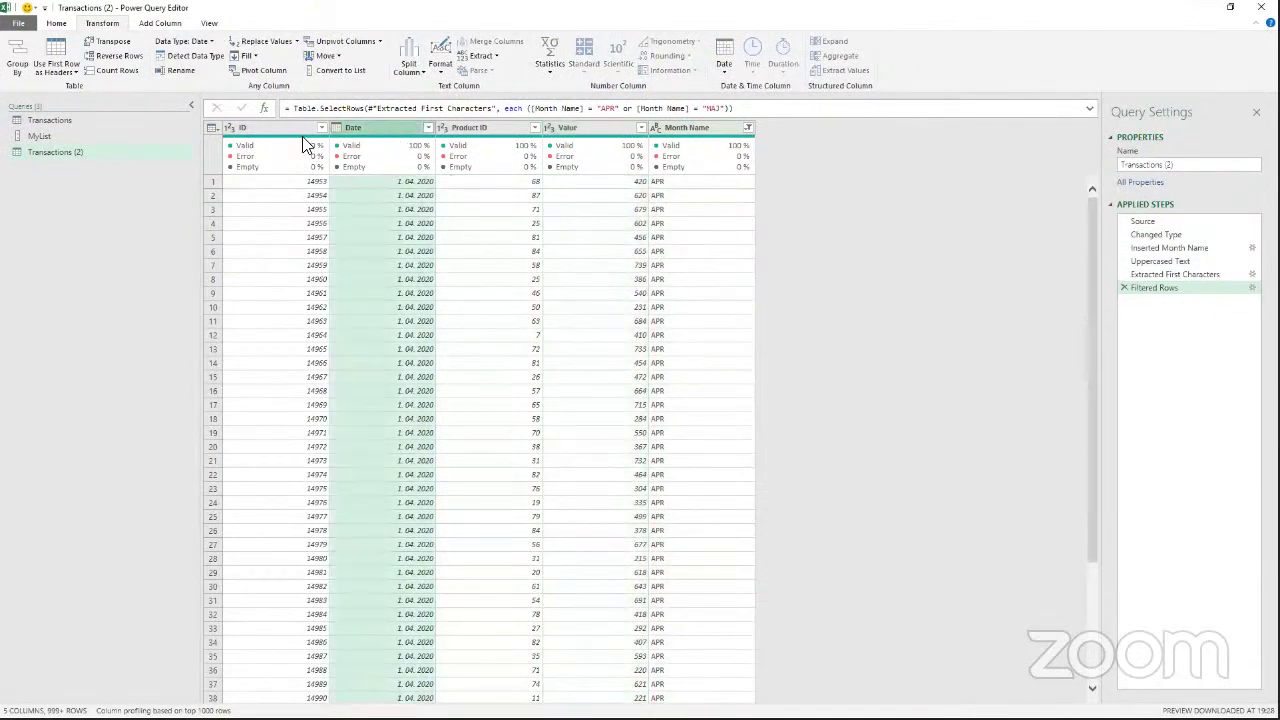
click(258, 126)
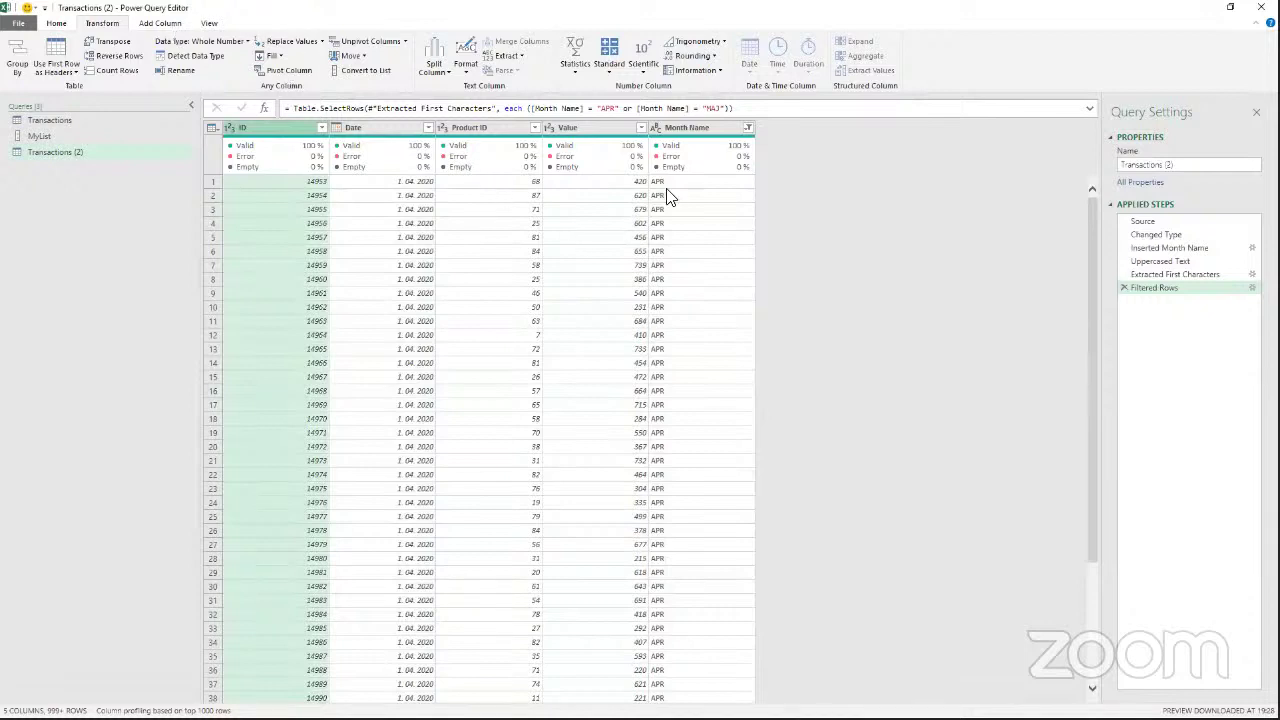
Group the rows by Product ID and Month Name, with a new Total Income column that sums Value.
click(688, 132)
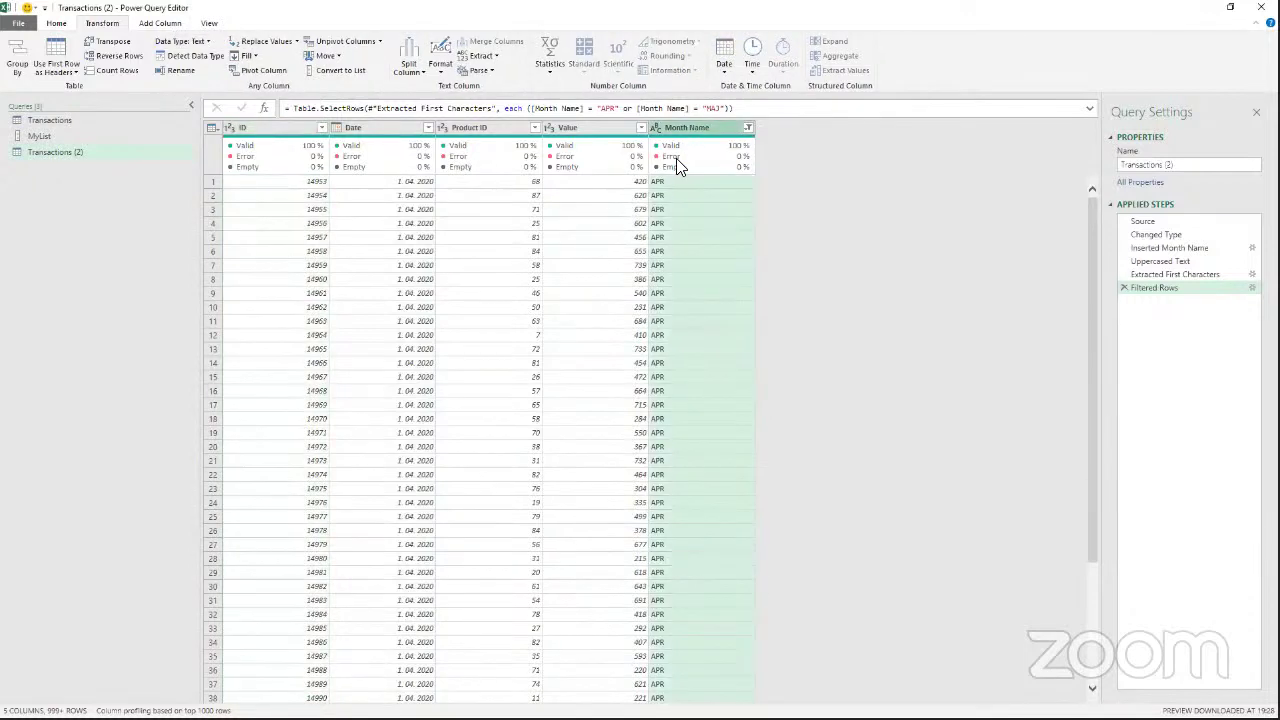
ctrl+click(490, 127)
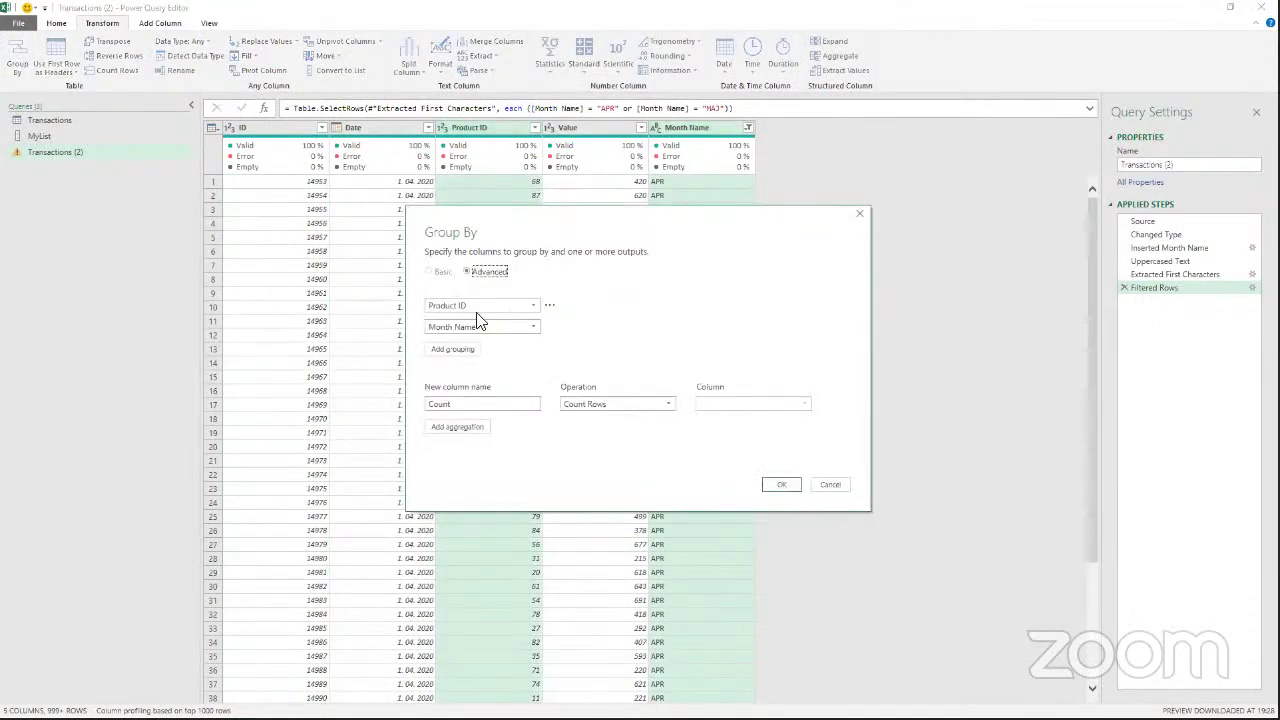
drag(477, 405, 380, 400)
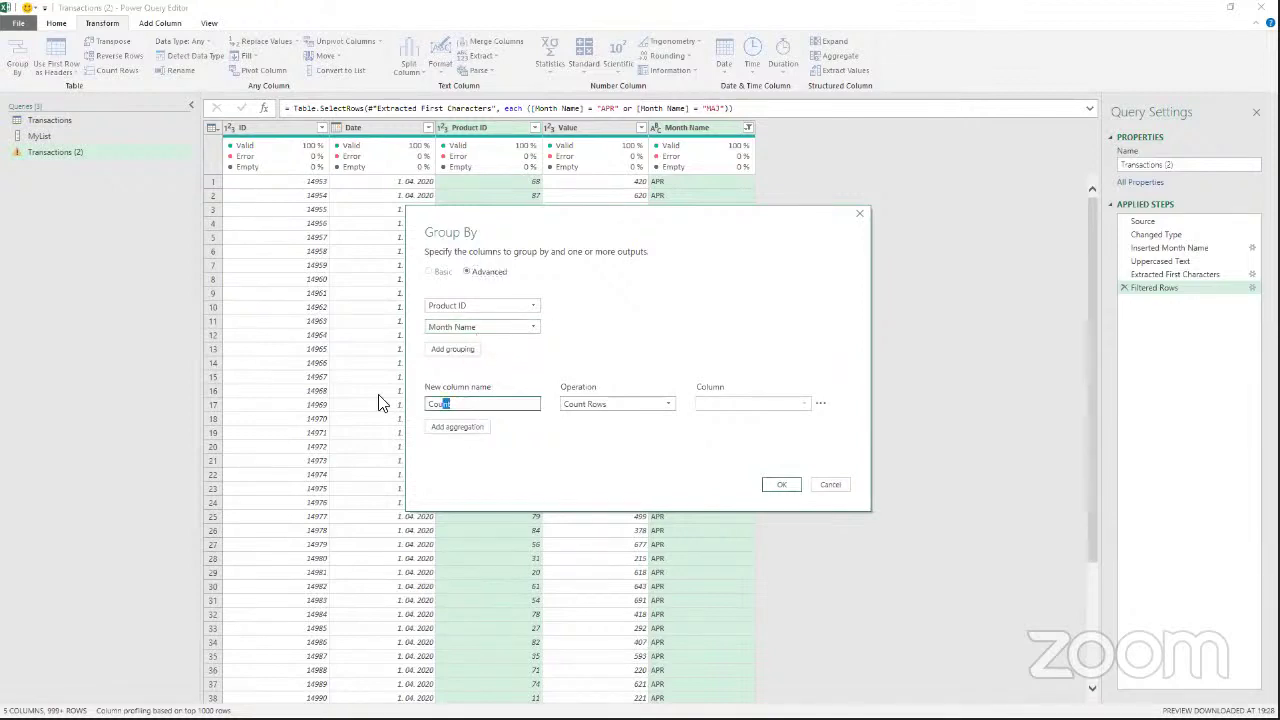
text(Total Income)
click(665, 403)
click(660, 421)
click(748, 410)
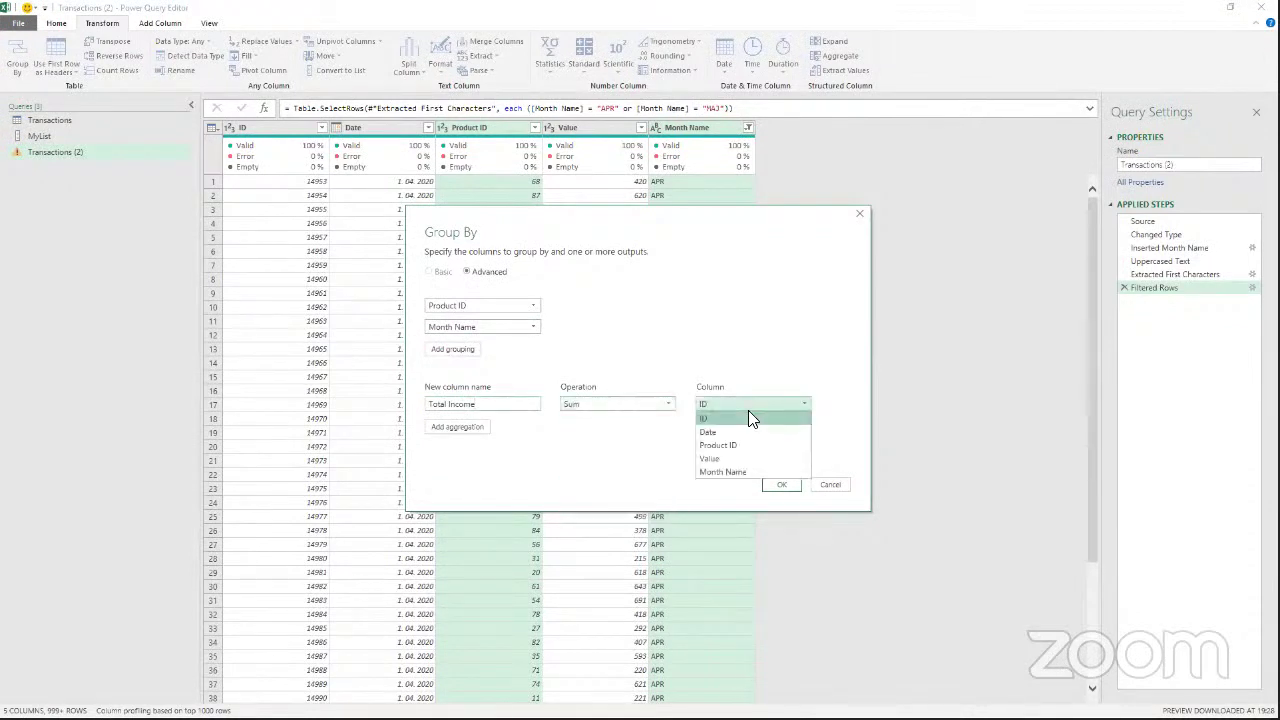
click(737, 447)
click(780, 491)
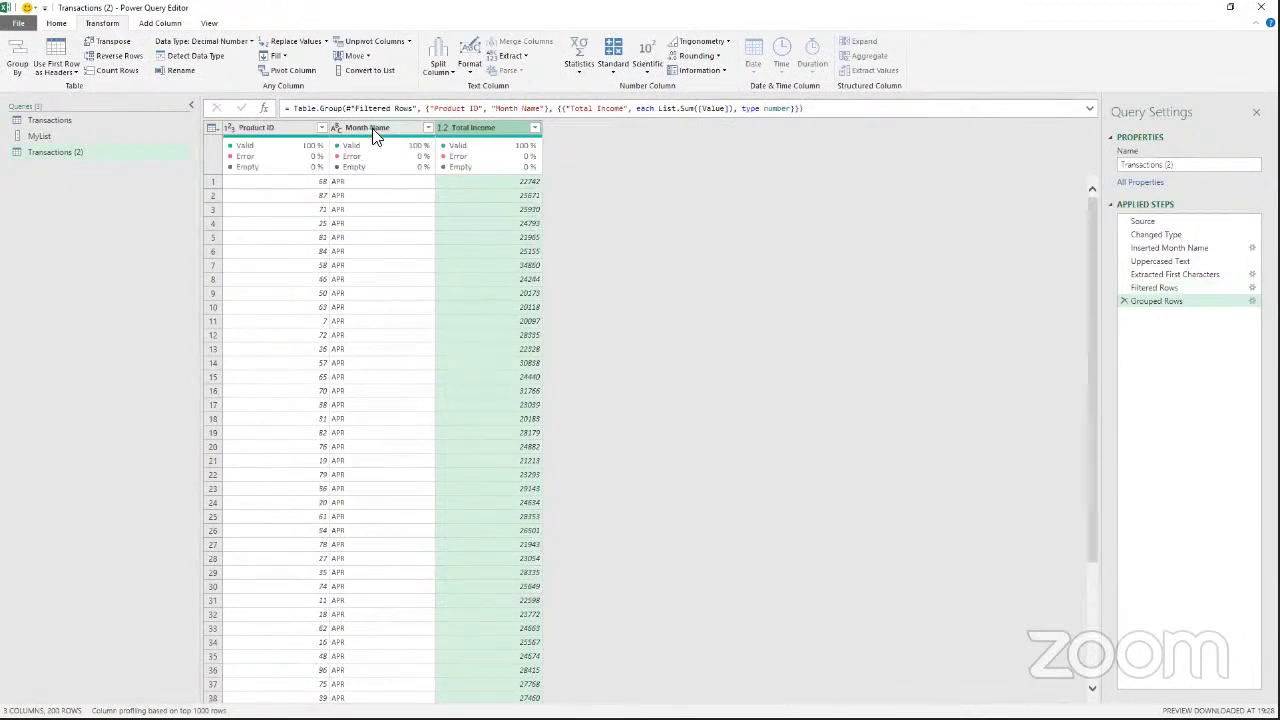
Pivot the Month Name column using Total Income as the values column with the Sum aggregation.
click(280, 136)
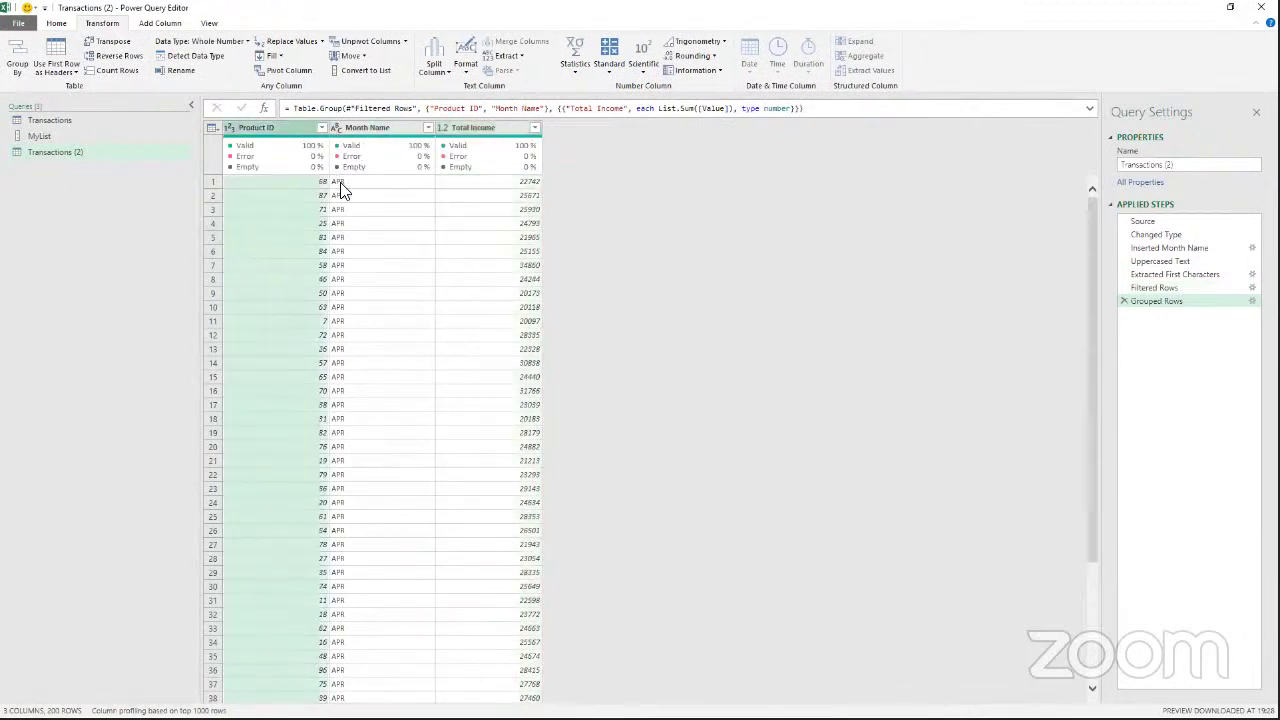
click(490, 127)
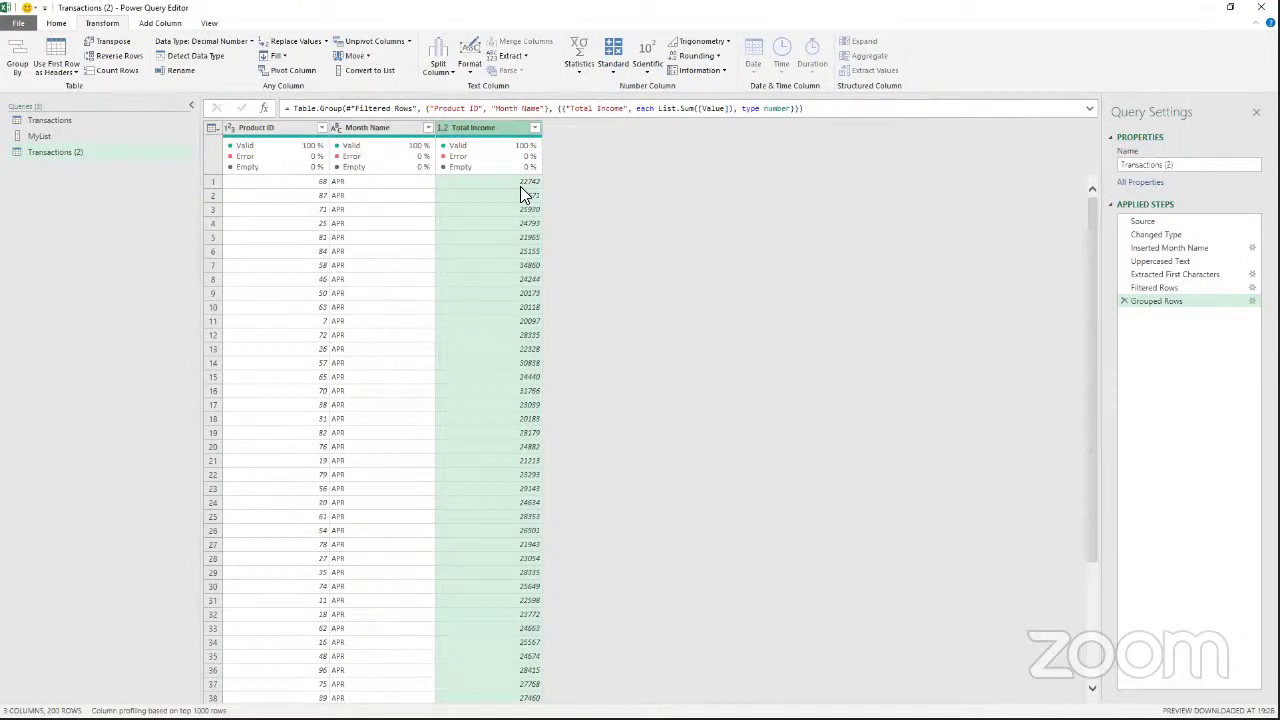
click(380, 128)
click(273, 71)
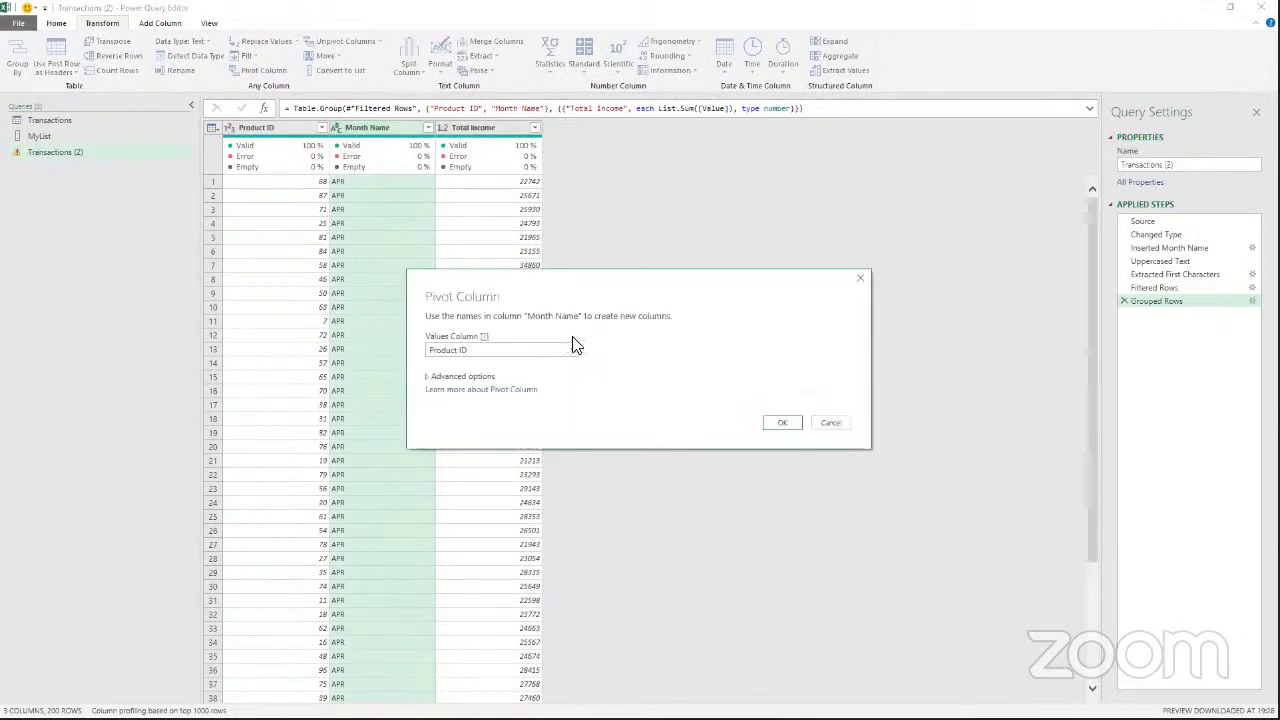
click(565, 357)
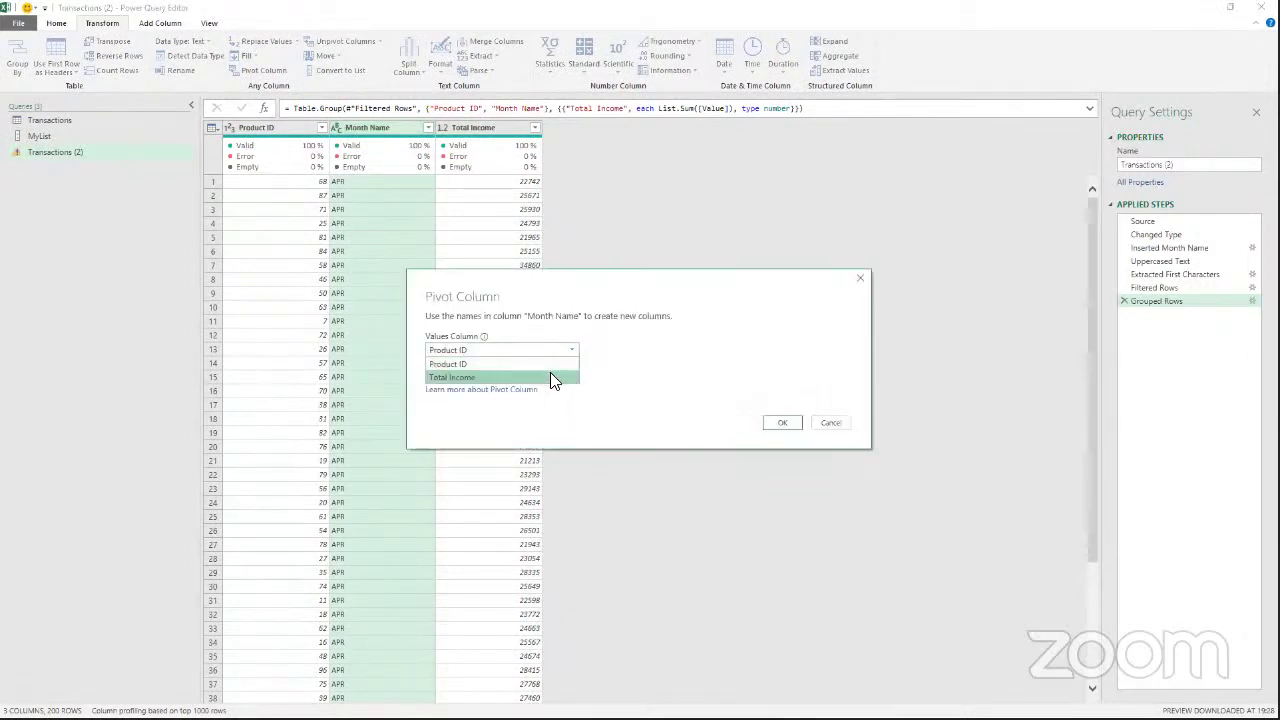
click(550, 372)
click(465, 376)
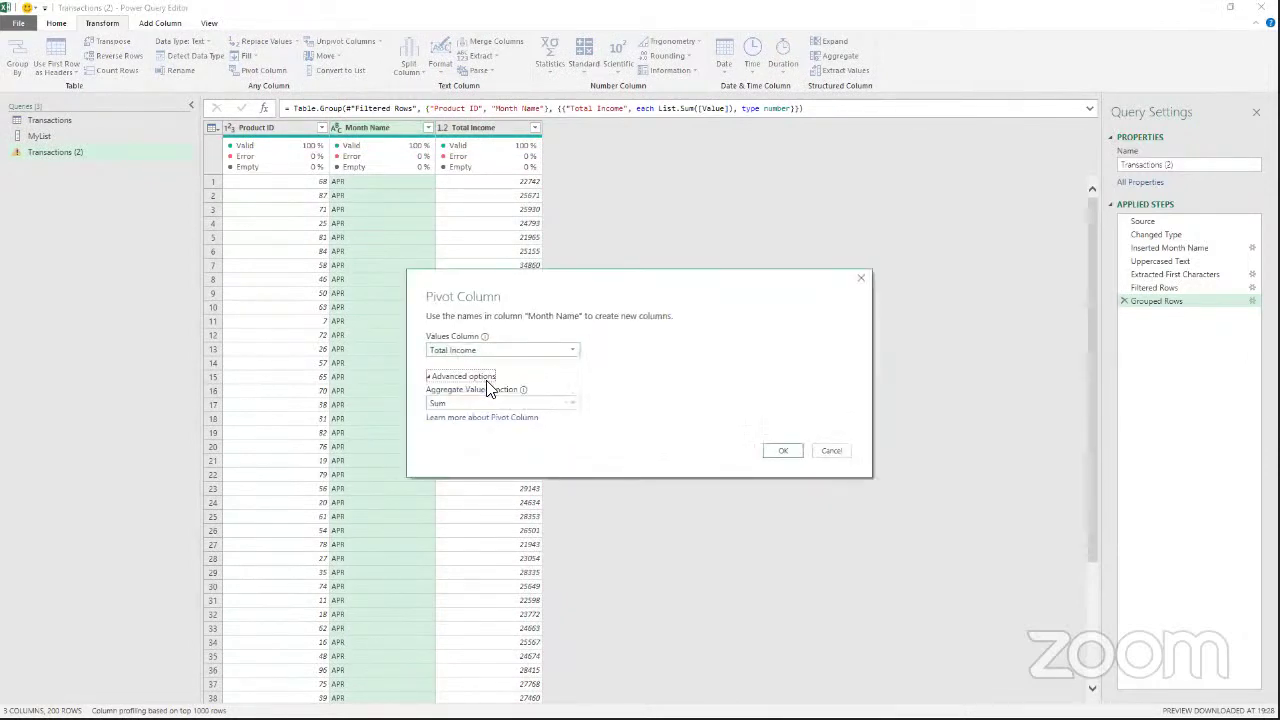
key(Return)
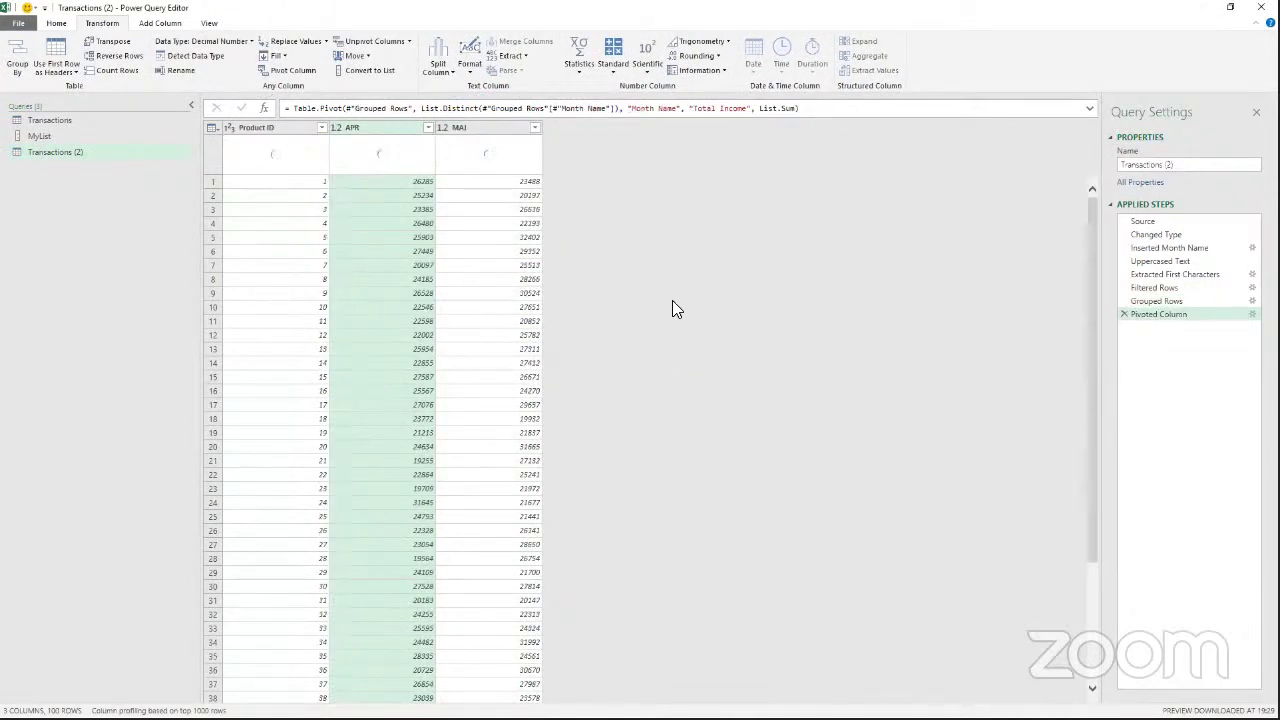
Review the pivoted table's product IDs and their values in the APR and MAJ columns.
click(268, 184)
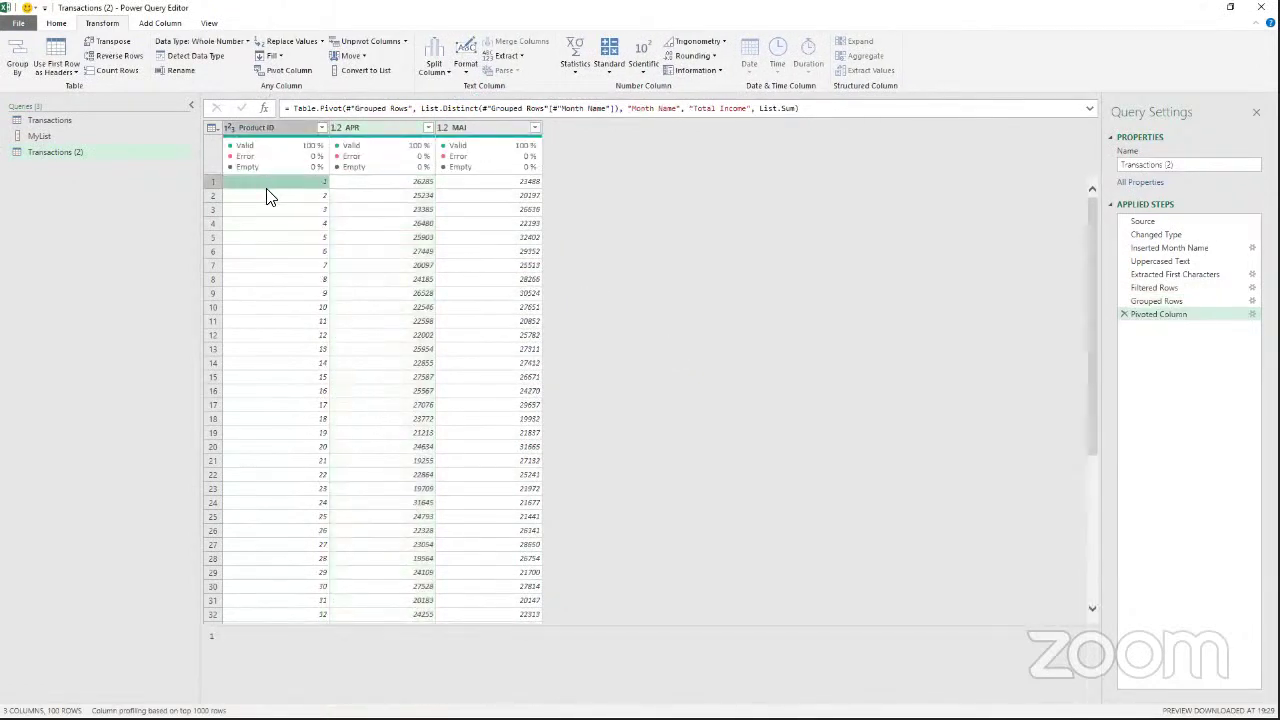
click(268, 196)
click(271, 209)
click(274, 224)
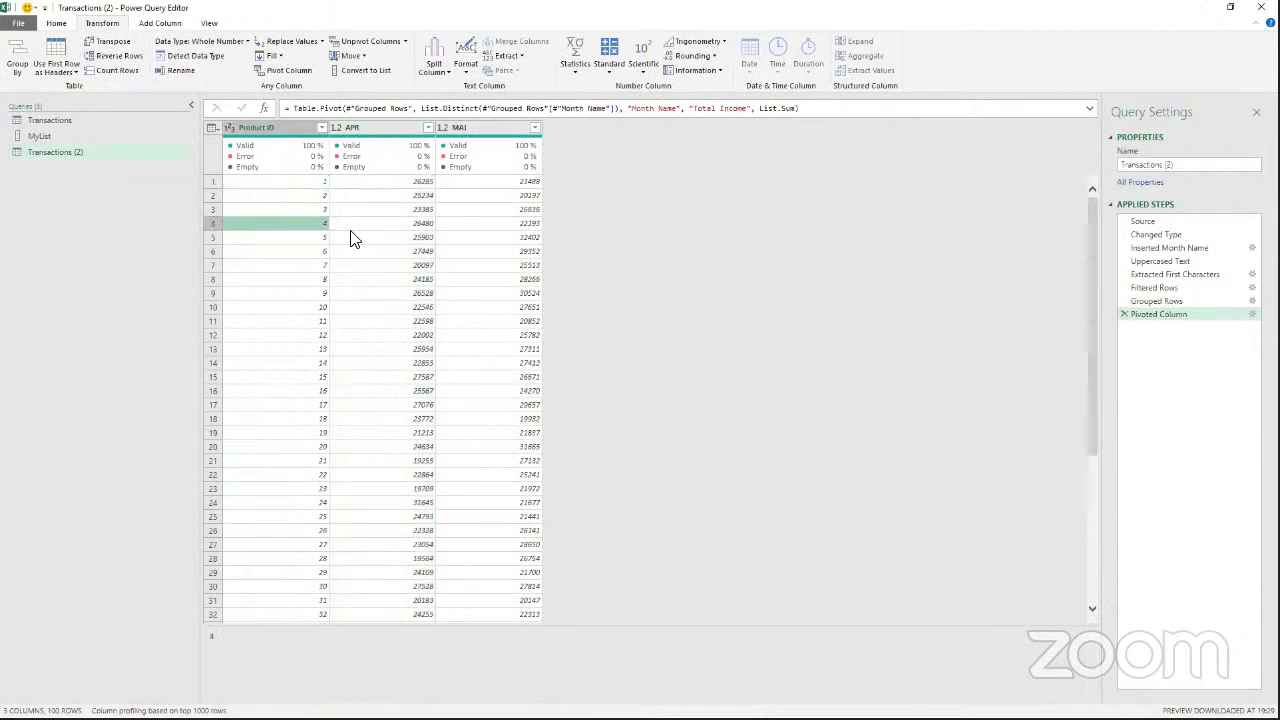
click(392, 125)
click(486, 126)
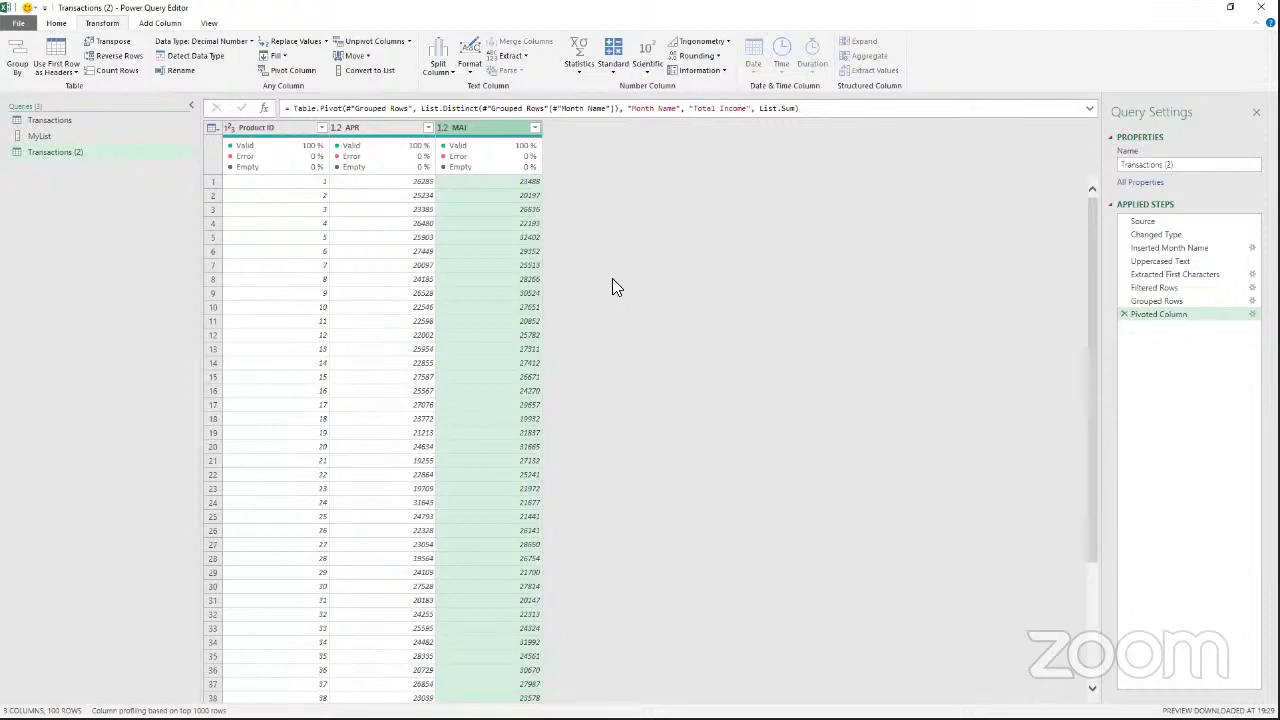
click(376, 128)
click(481, 127)
mouse_move(381, 176)
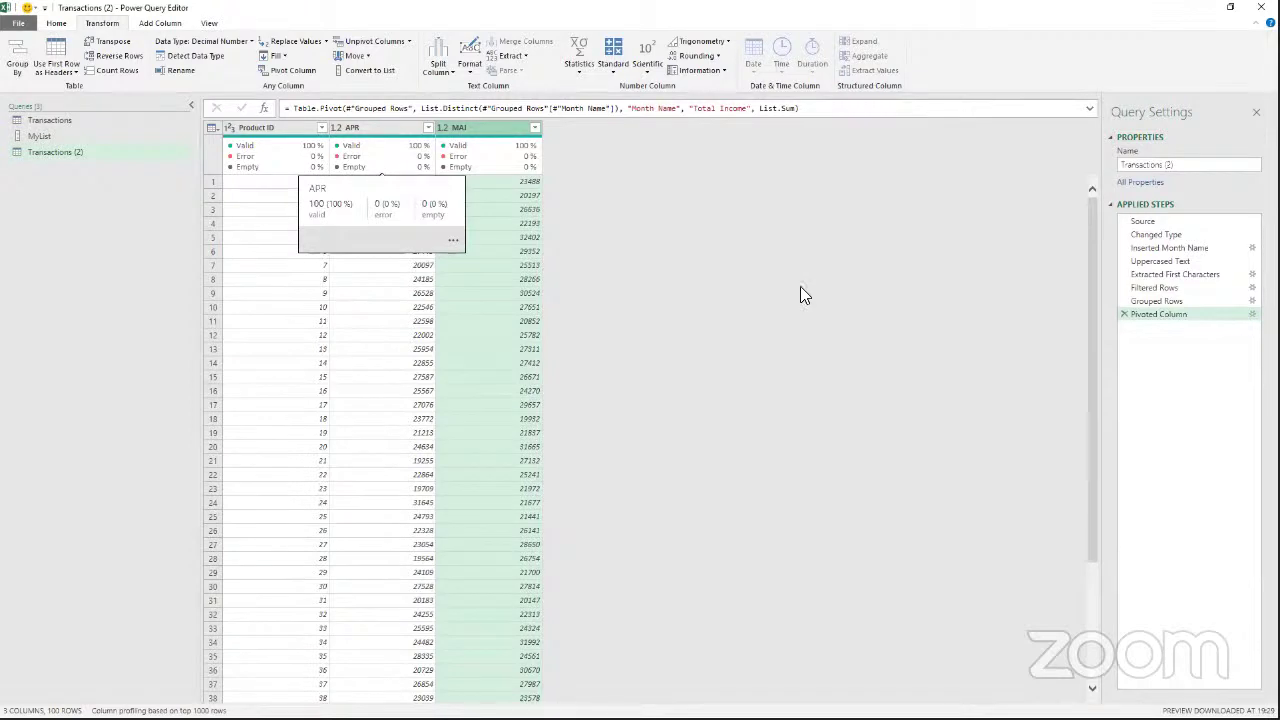
Rename the Pivoted Column applied step as Base.
right_click(1163, 315)
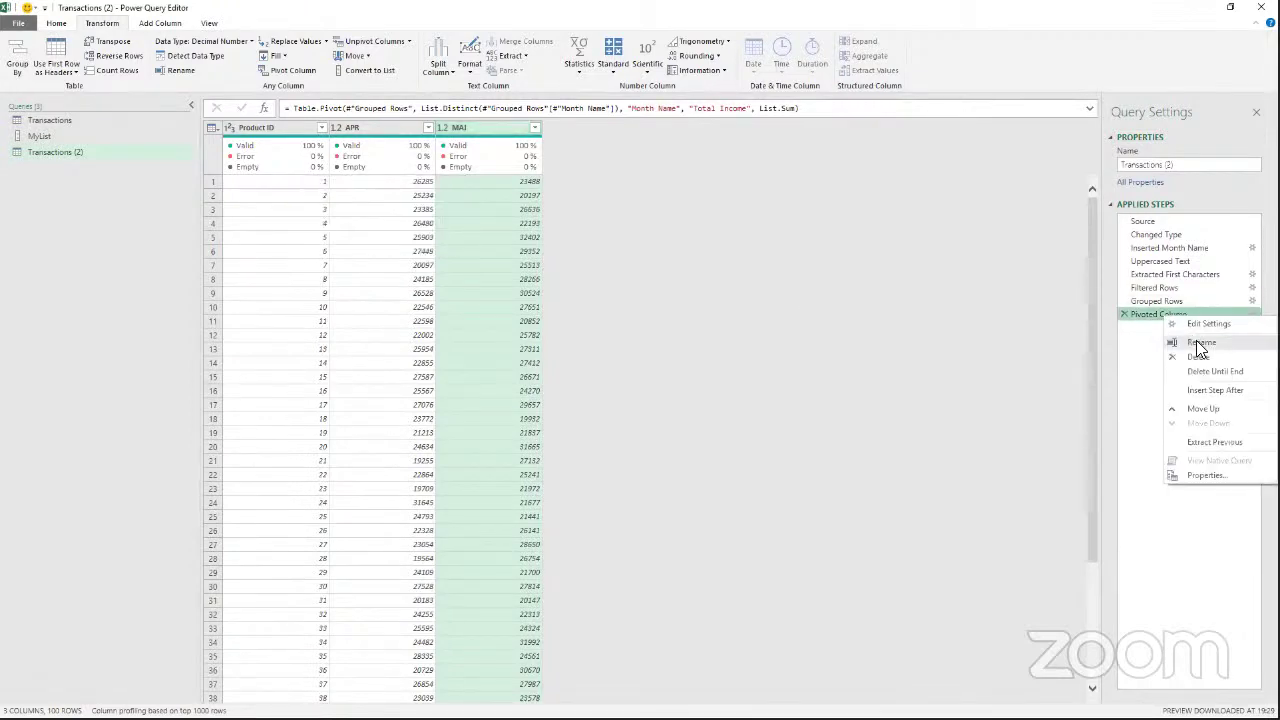
click(1200, 343)
text(Base)
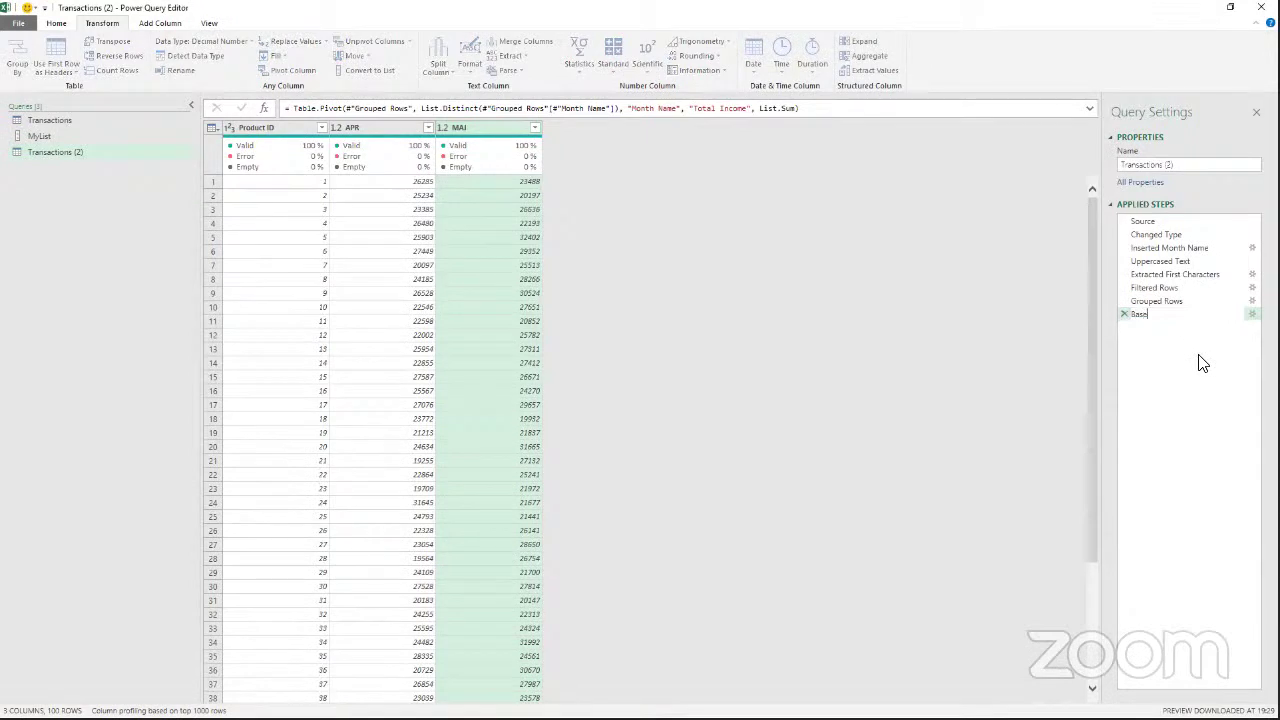
key(Return)
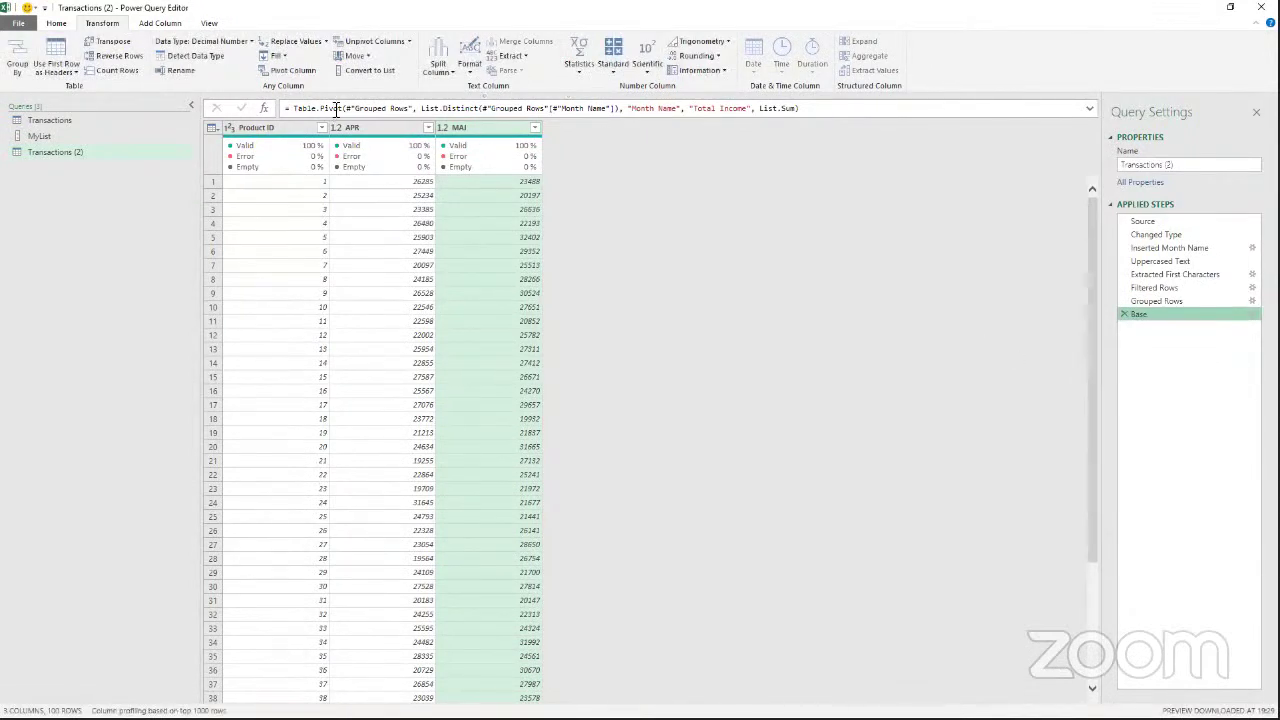
Add a custom column calculated as ([MAJ]-[APR])/[APR], keeping the default column name Custom.
click(160, 23)
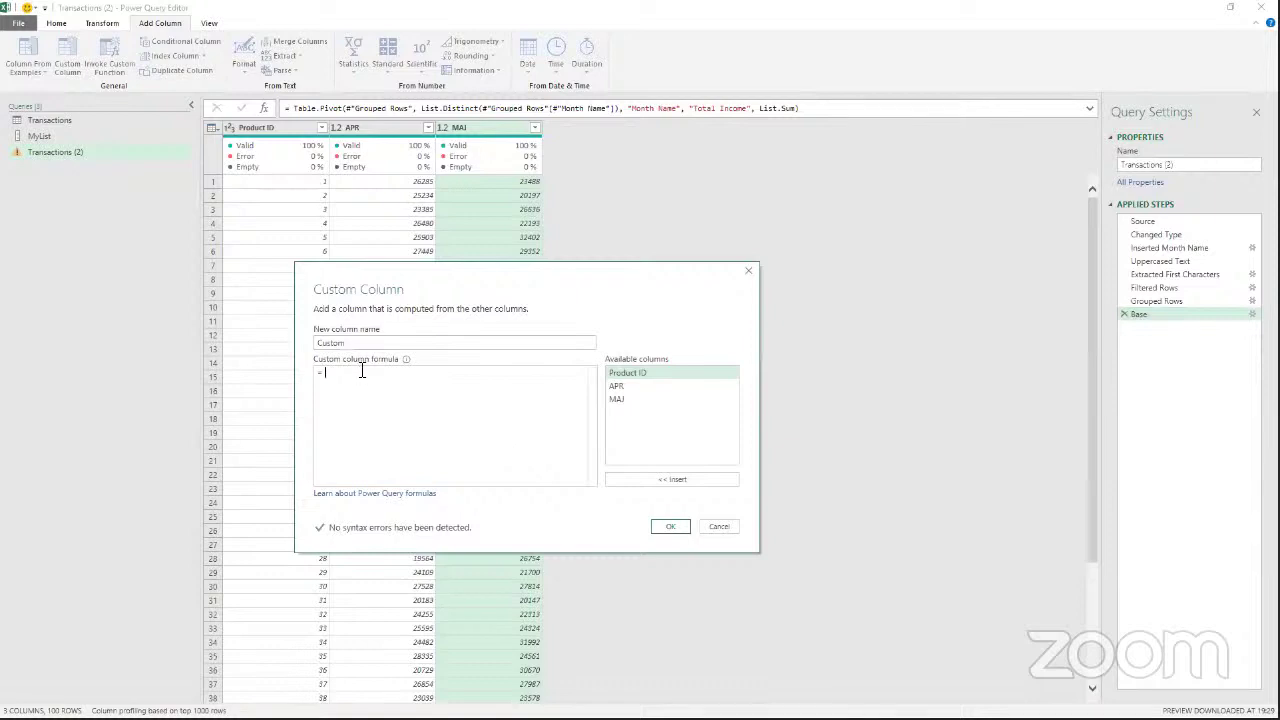
text(([MAI)
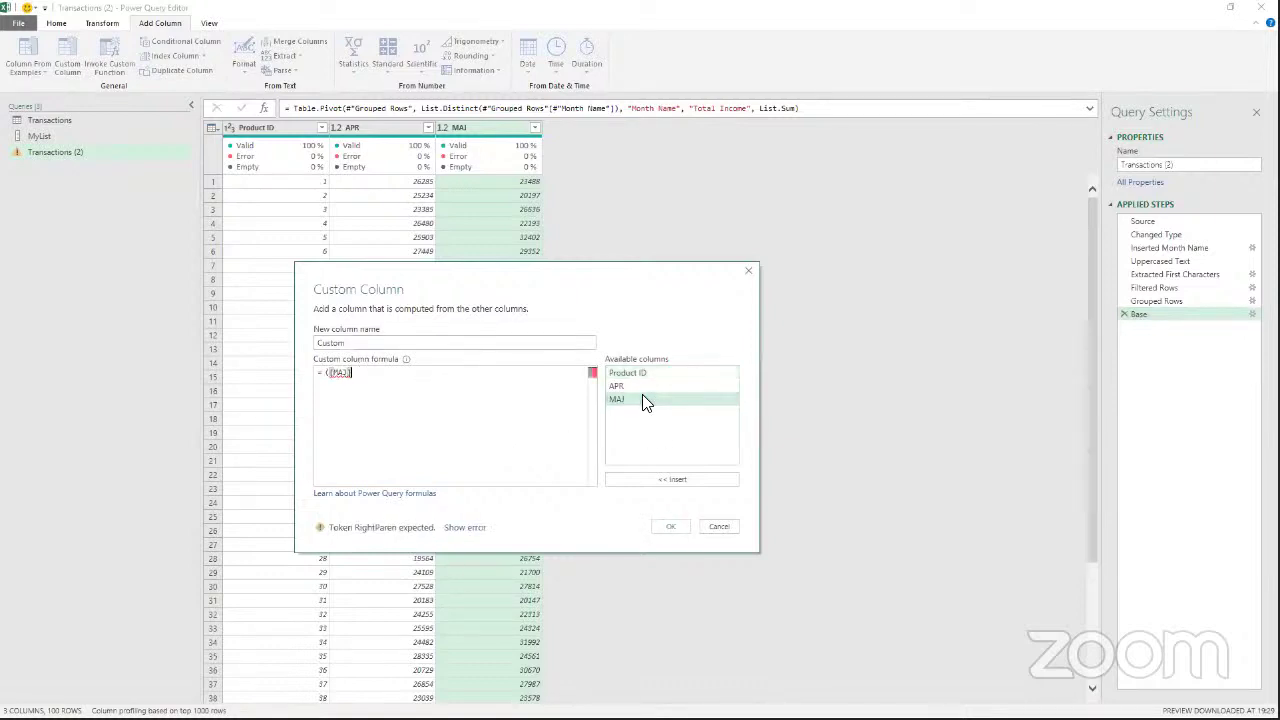
double_click(642, 398)
text(-)
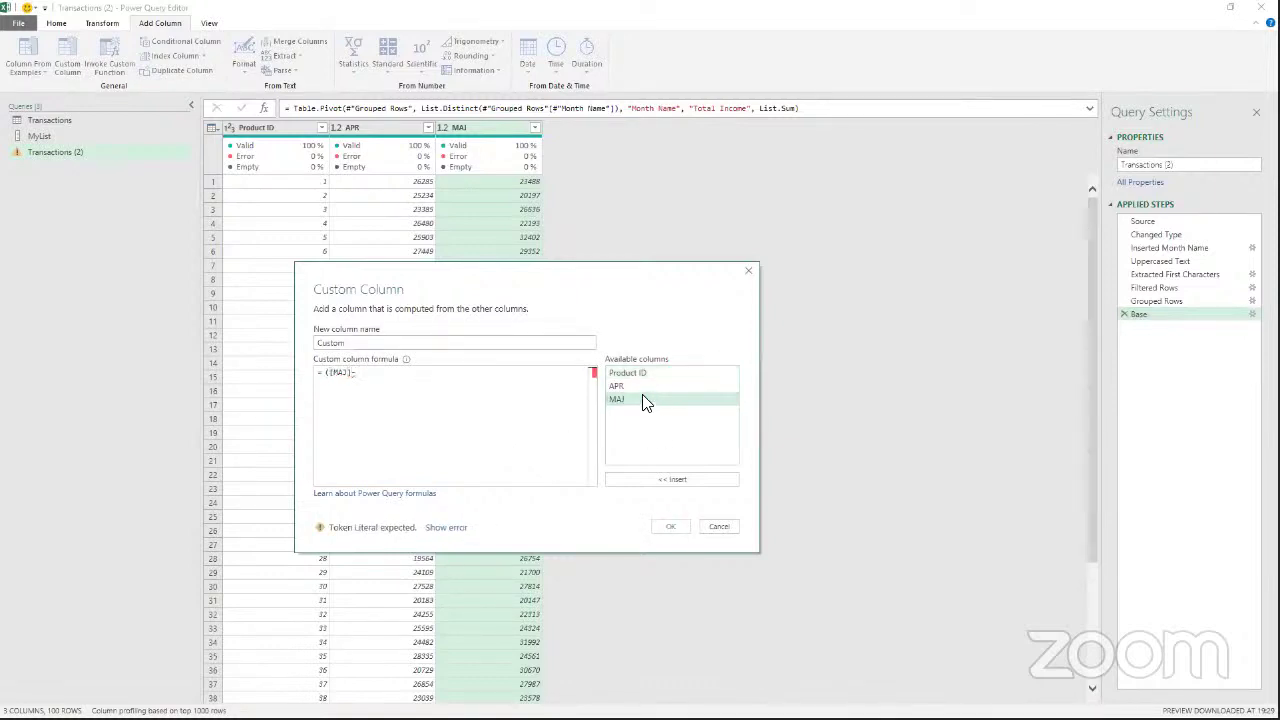
double_click(648, 386)
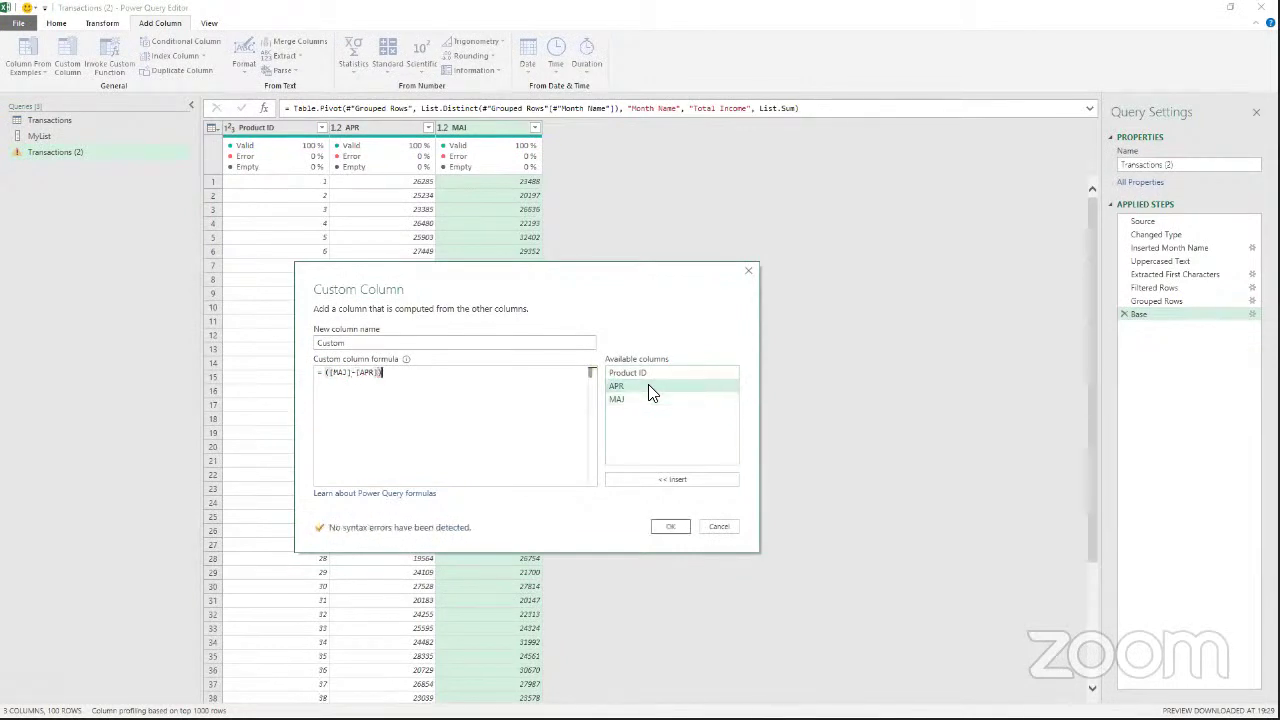
text()/)
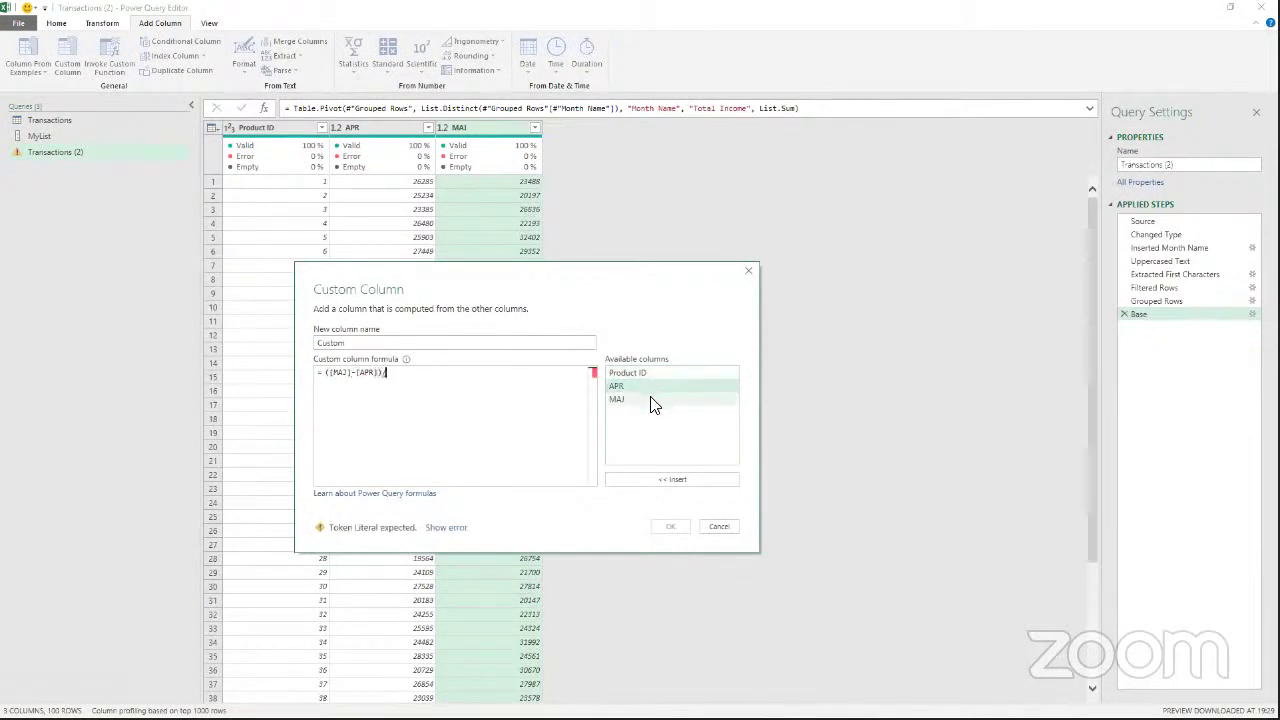
double_click(650, 386)
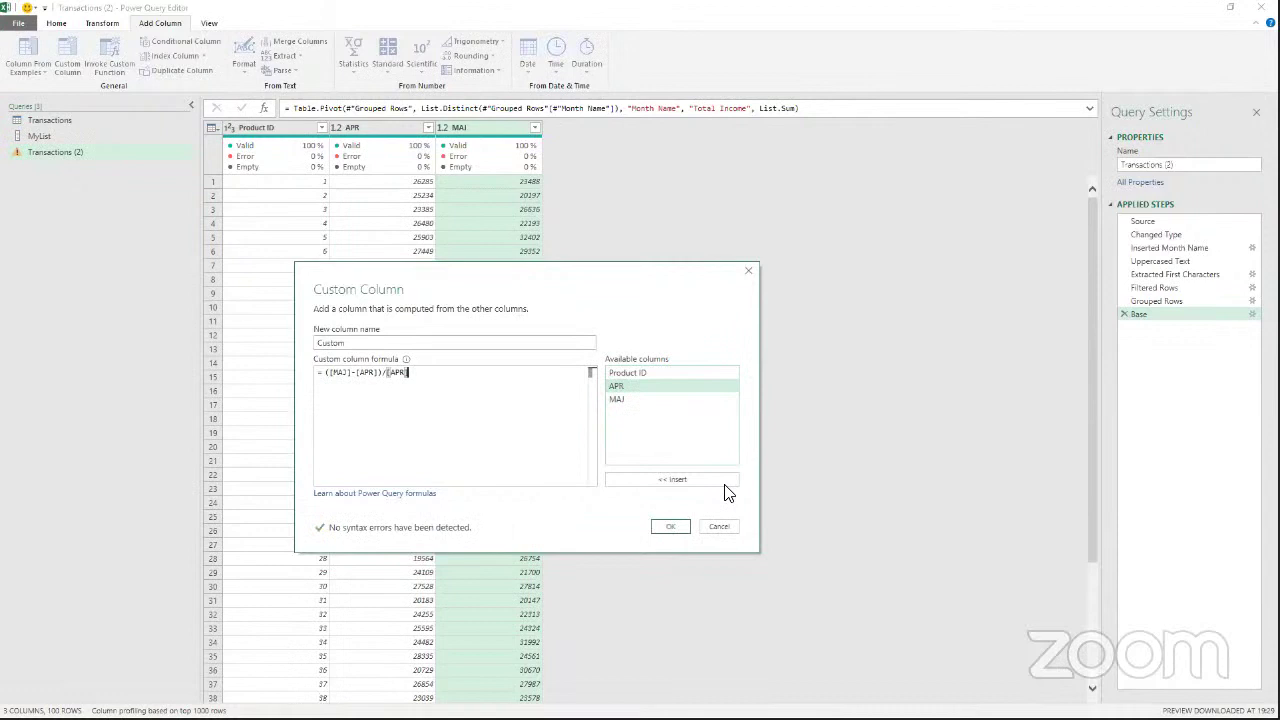
click(670, 526)
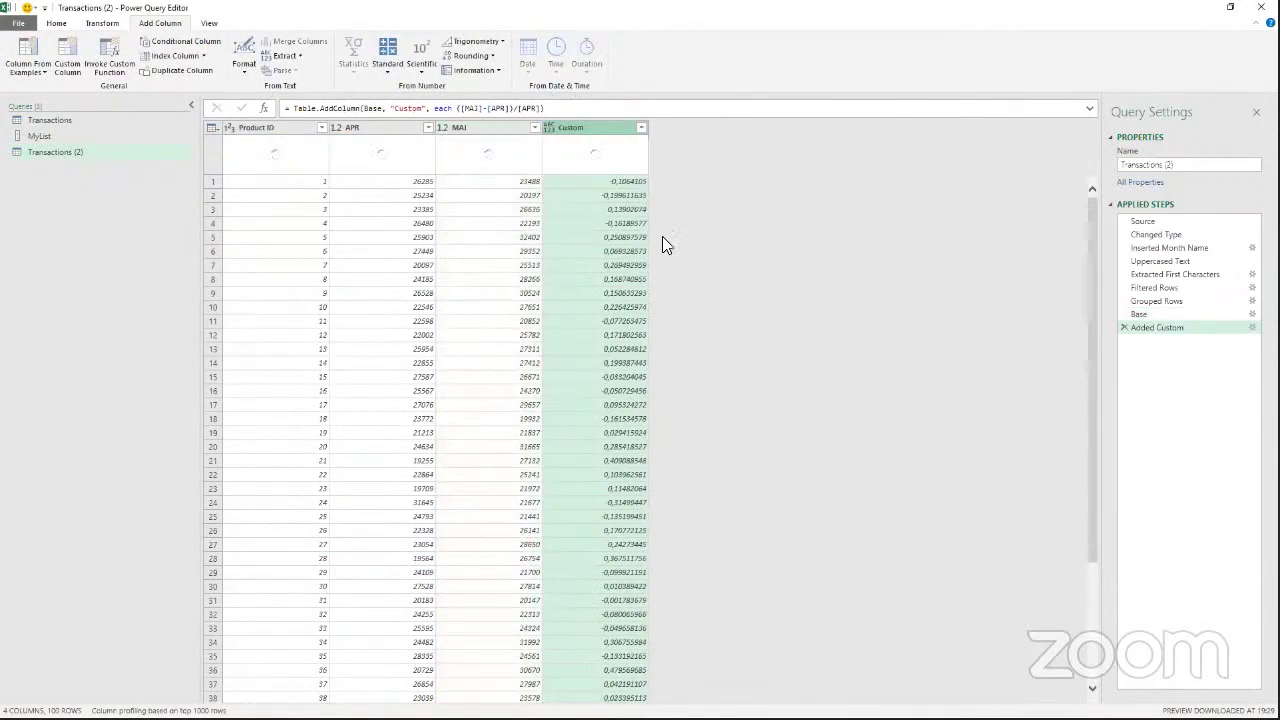
Remove the APR and MAJ columns from the table.
click(390, 127)
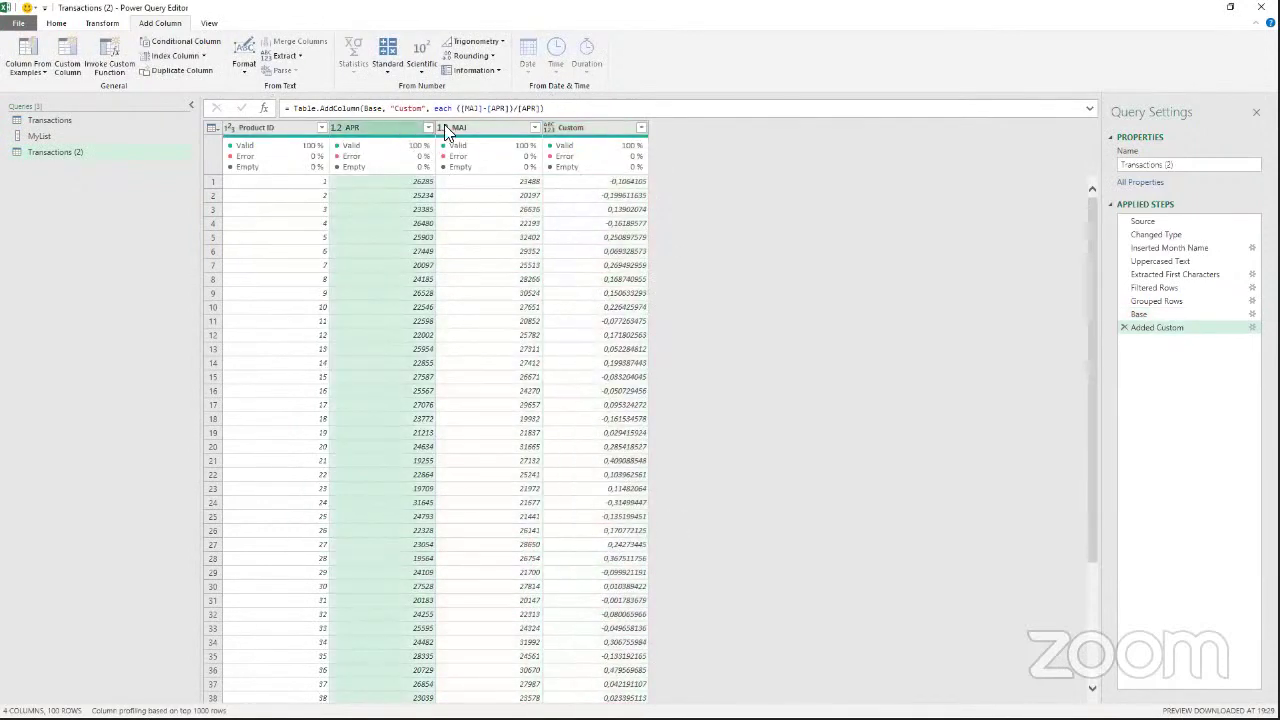
ctrl+click(482, 127)
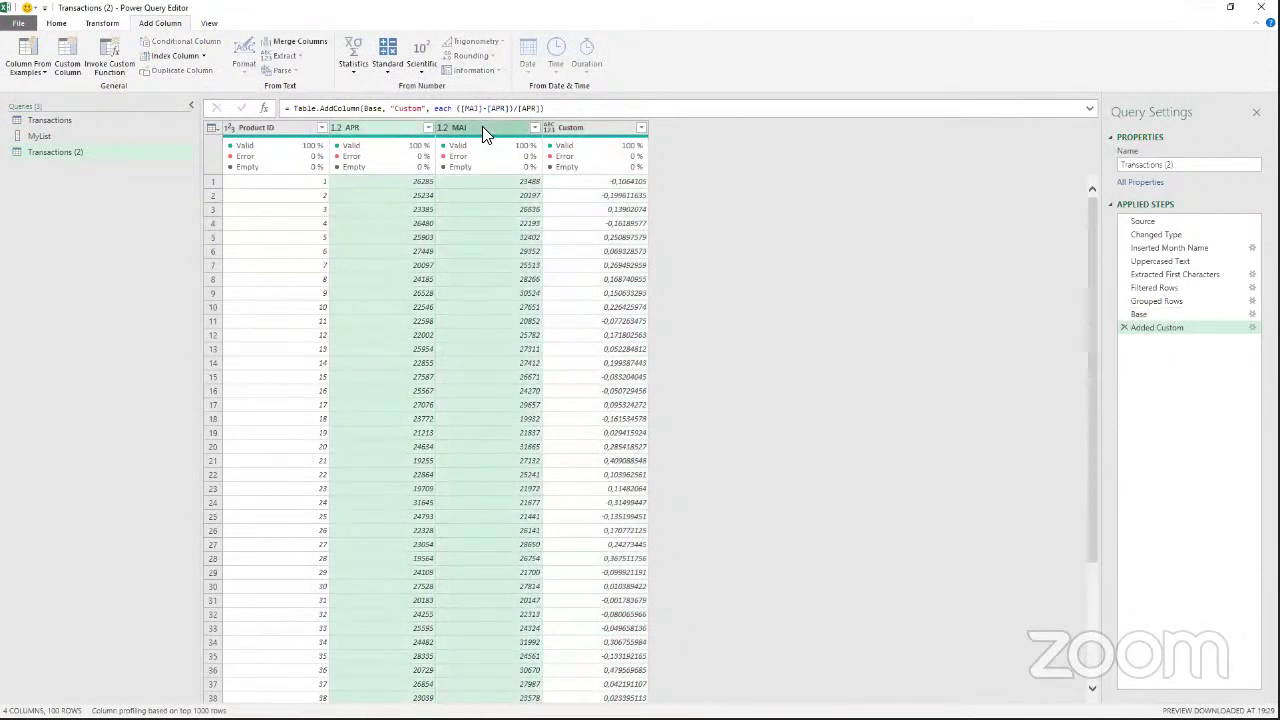
right_click(482, 127)
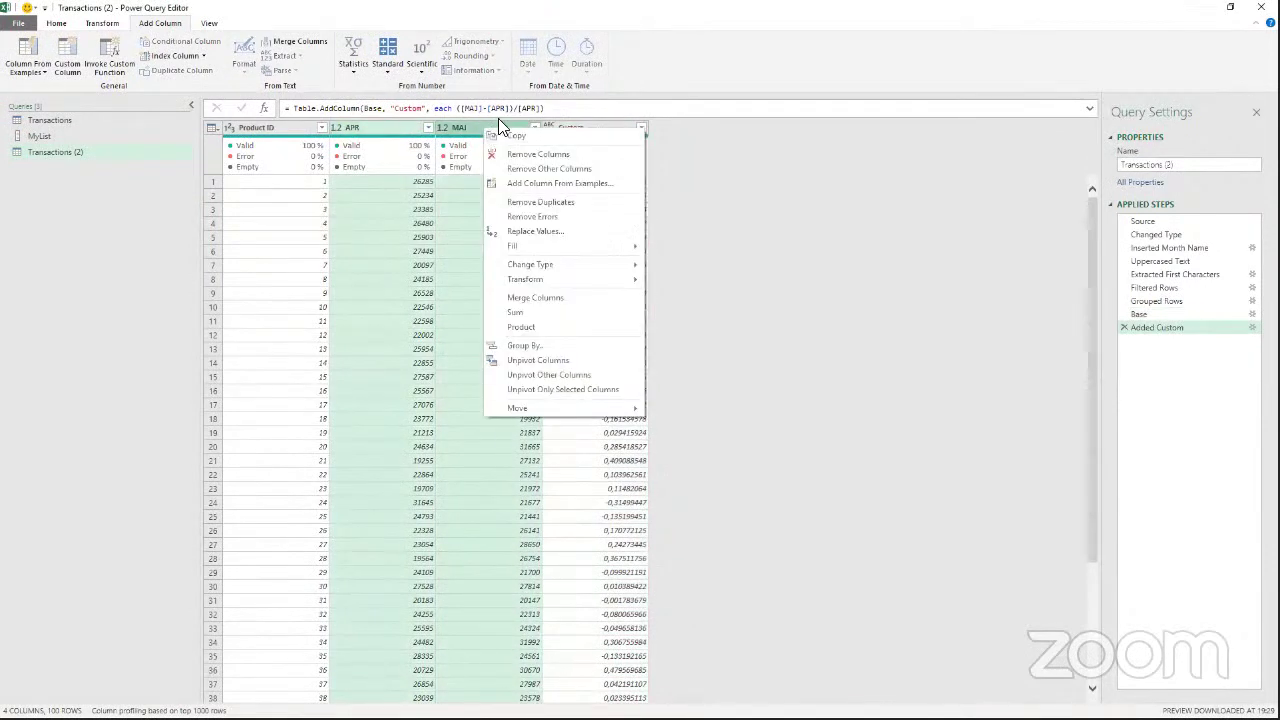
click(545, 156)
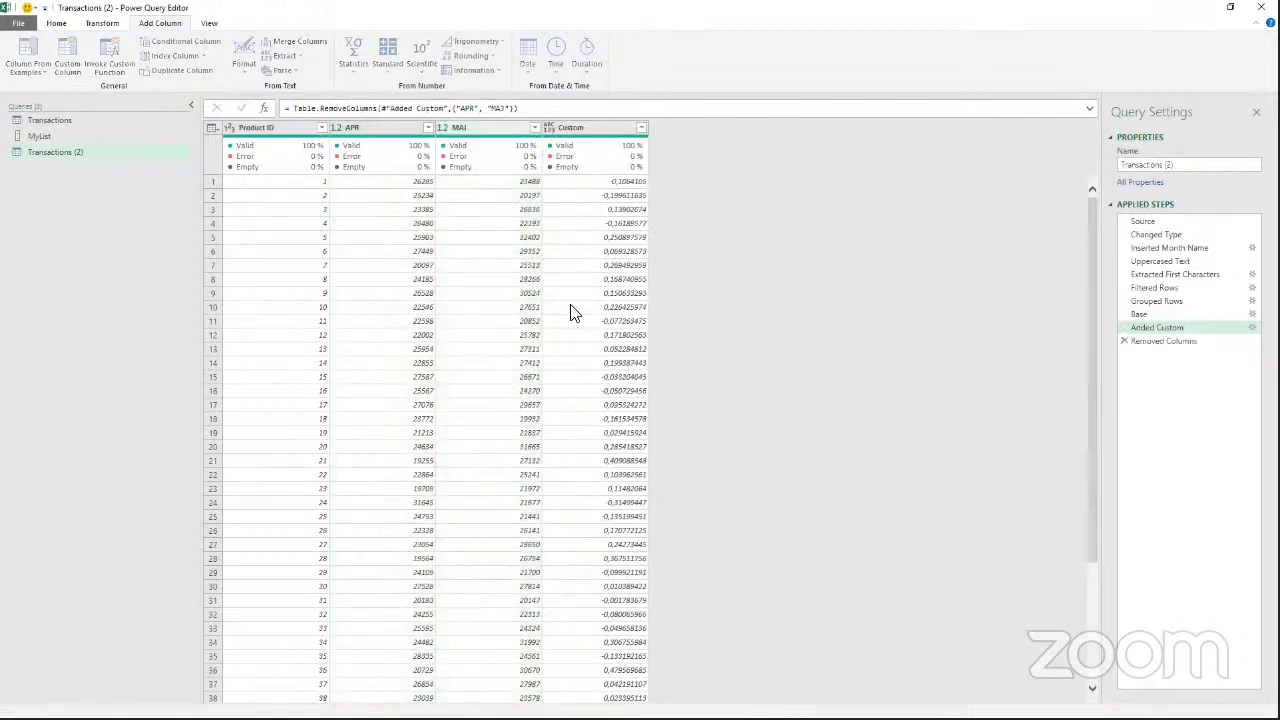
click(264, 130)
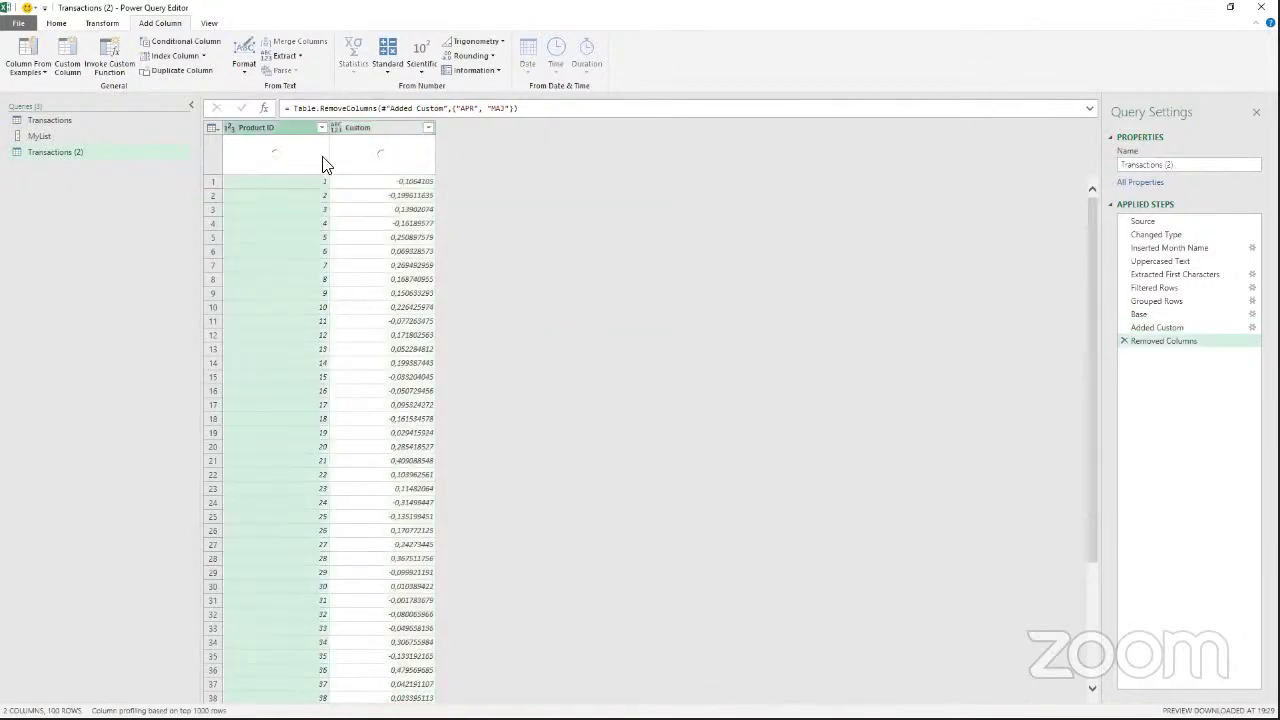
click(370, 130)
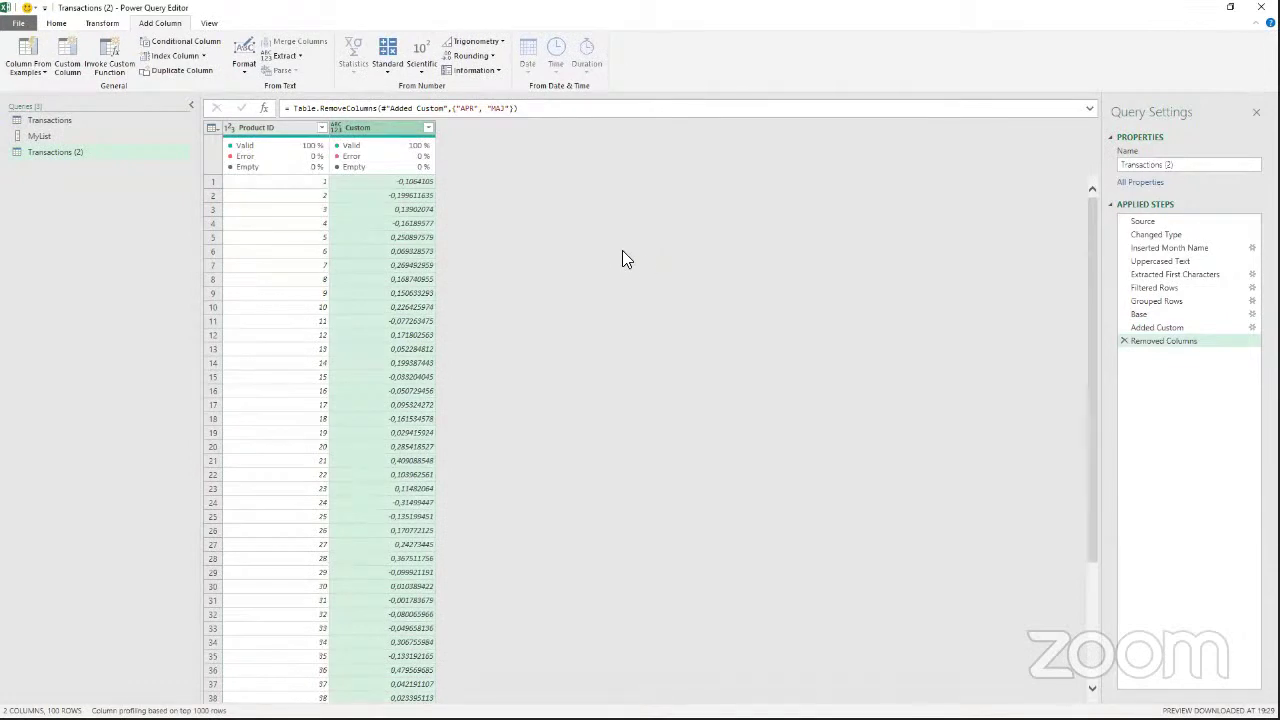
click(286, 130)
click(360, 130)
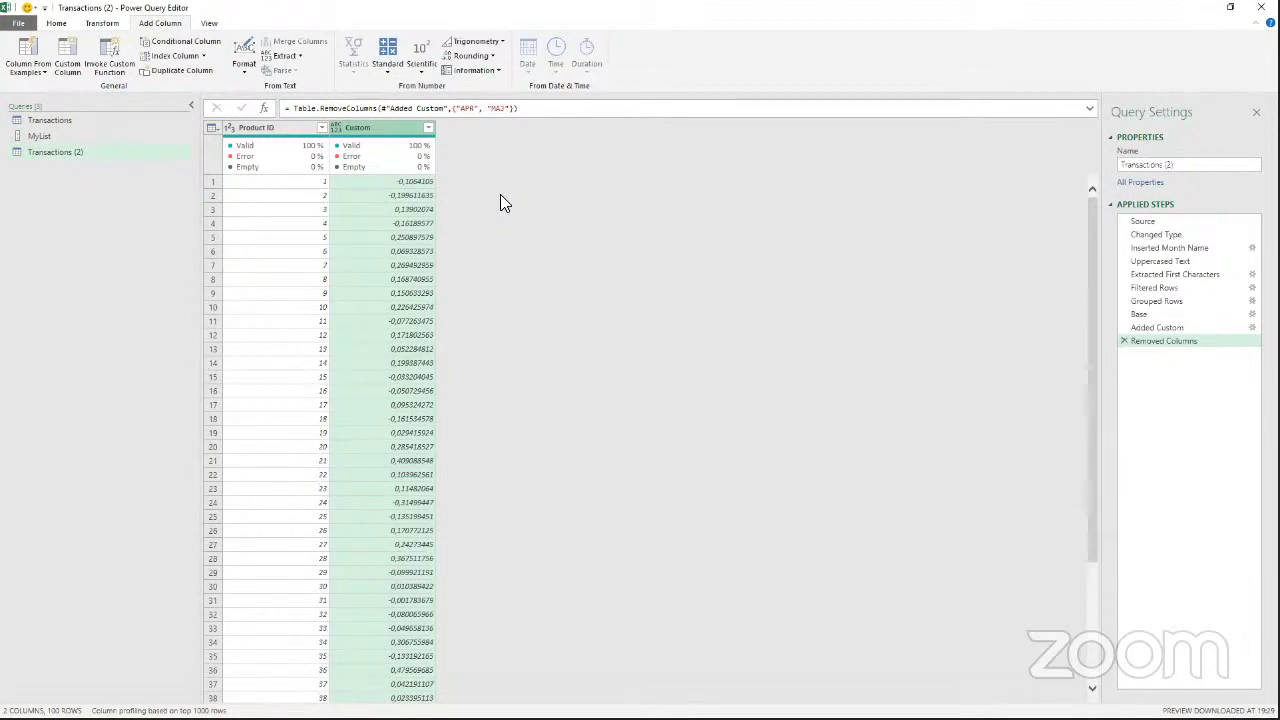
Filter the Product ID column to keep only products 1, 2, 3 and 4.
click(321, 128)
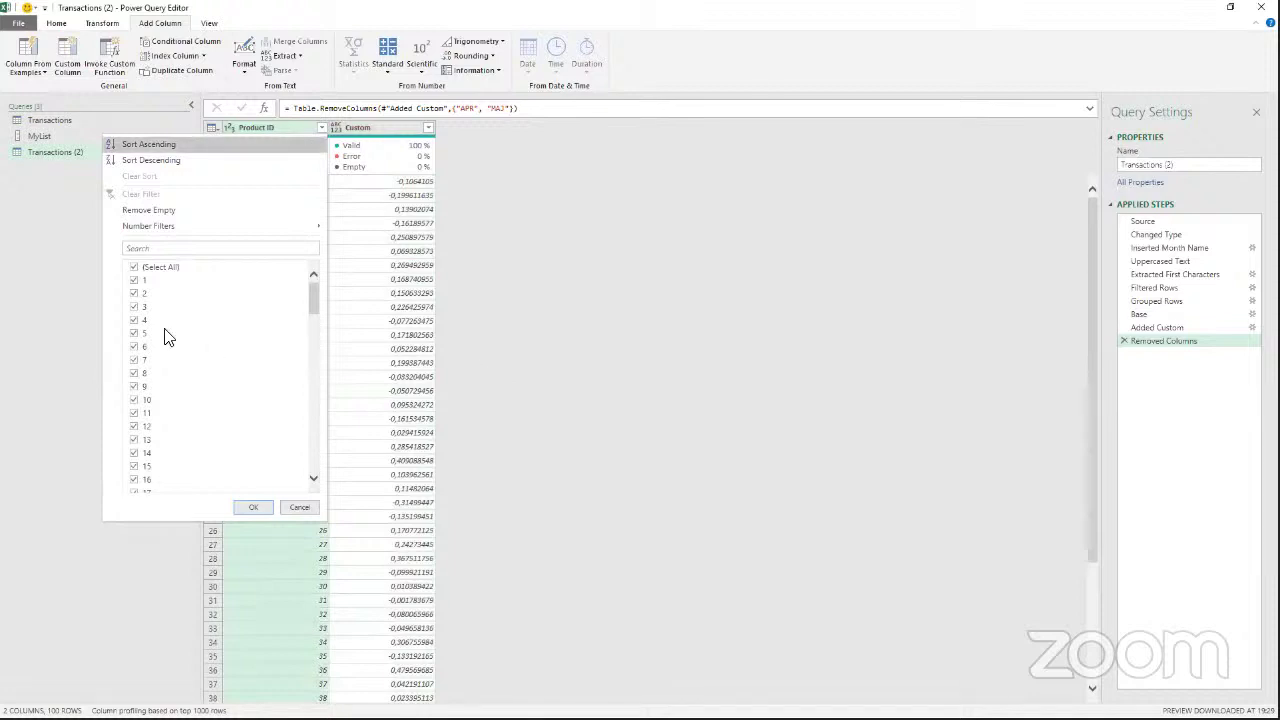
click(134, 267)
click(134, 280)
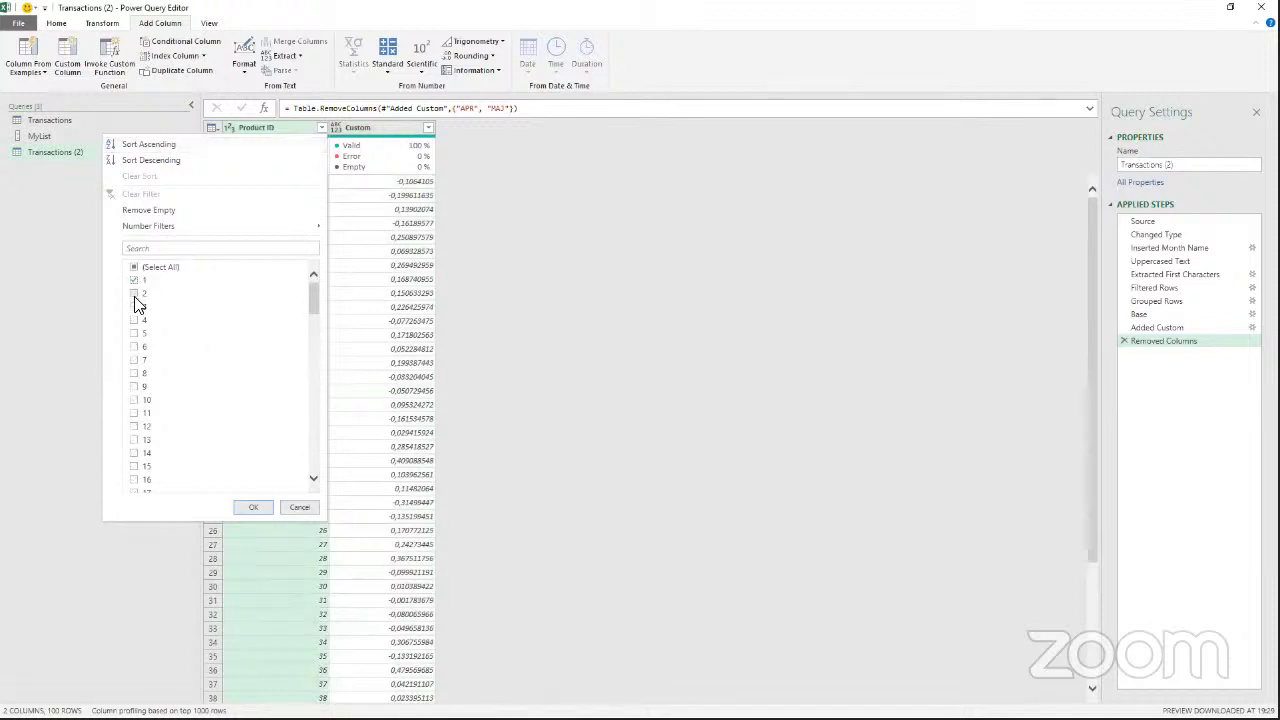
click(134, 293)
click(134, 306)
click(134, 320)
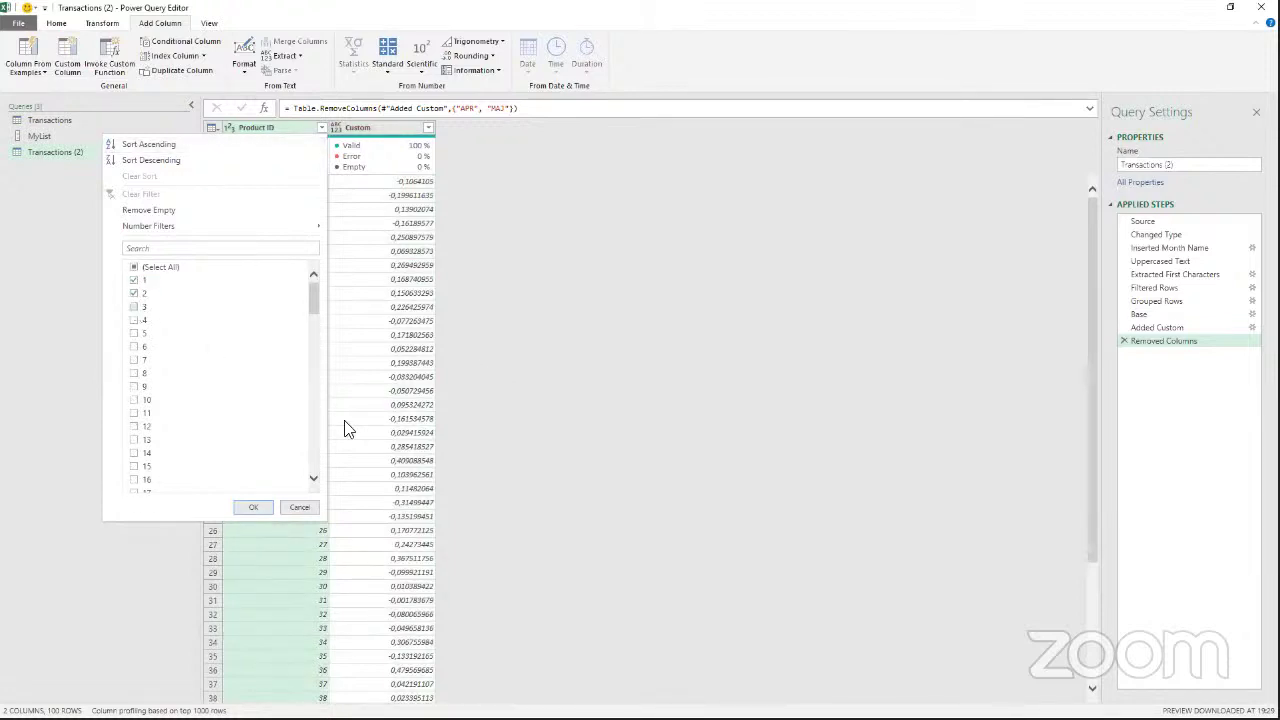
click(258, 508)
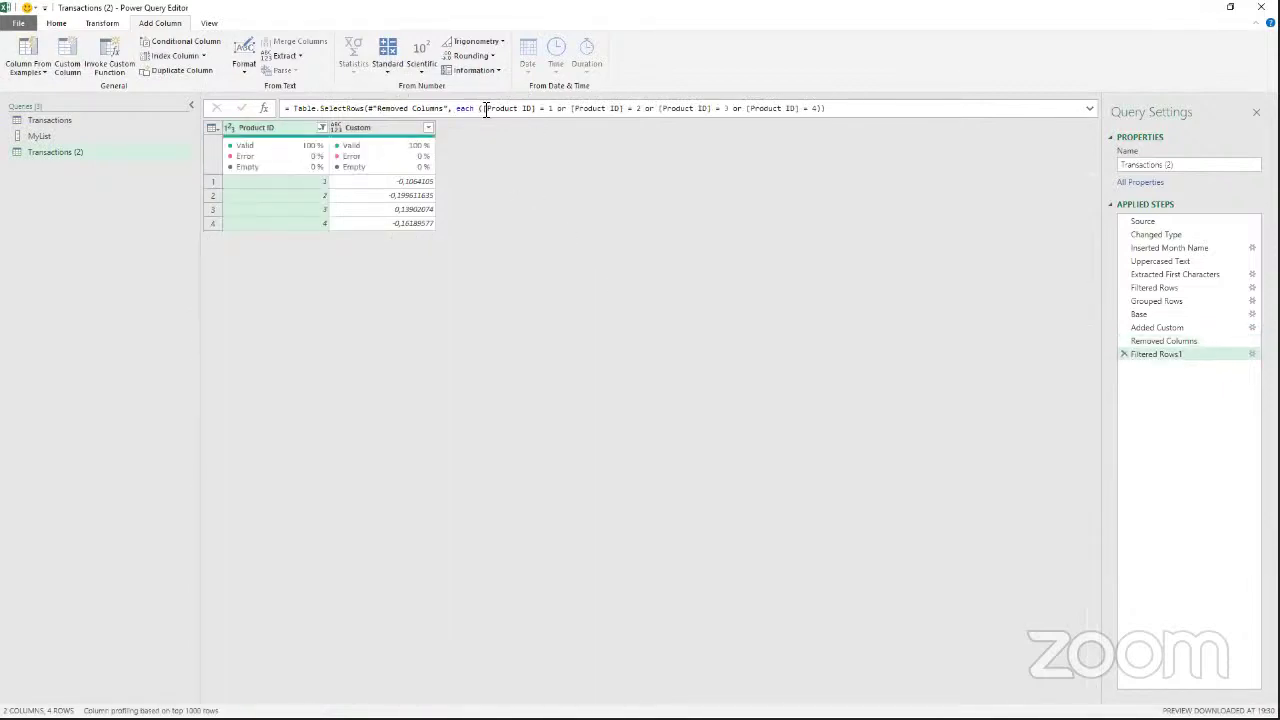
Replace the product ID conditions after each in the Filtered Rows1 formula with the start of a List.Contains call.
drag(485, 108, 633, 108)
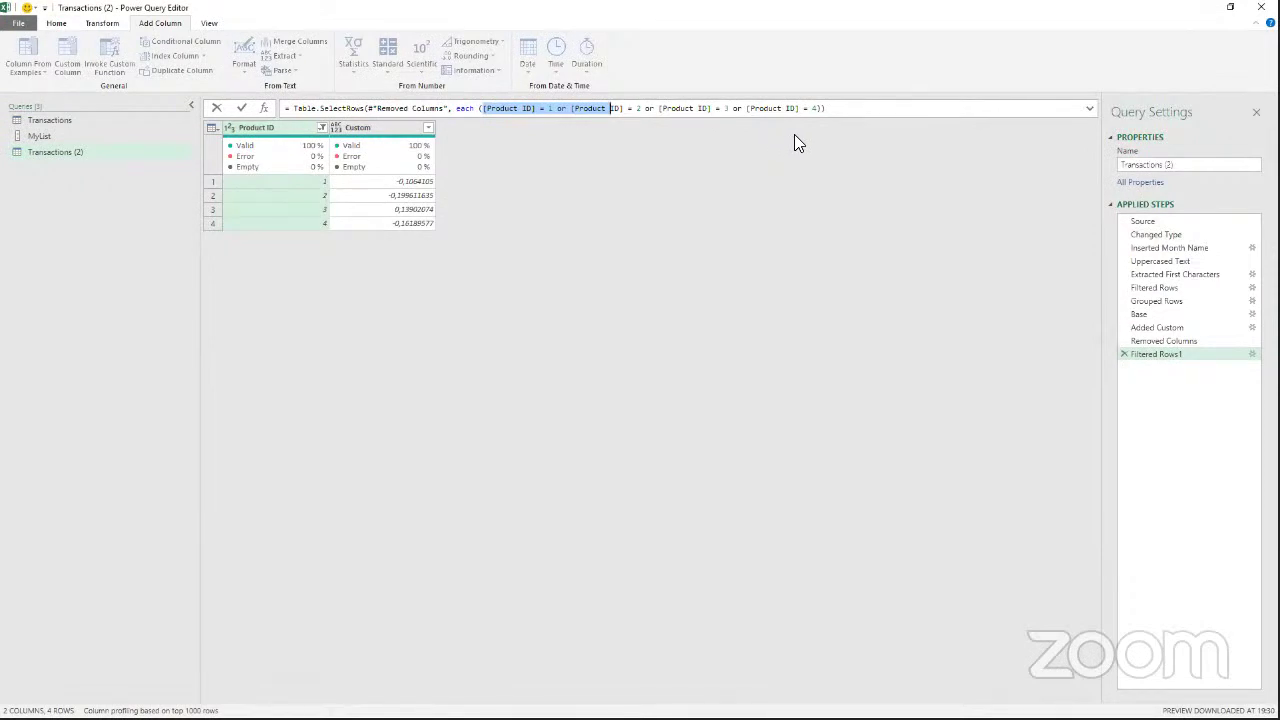
drag(821, 108, 478, 108)
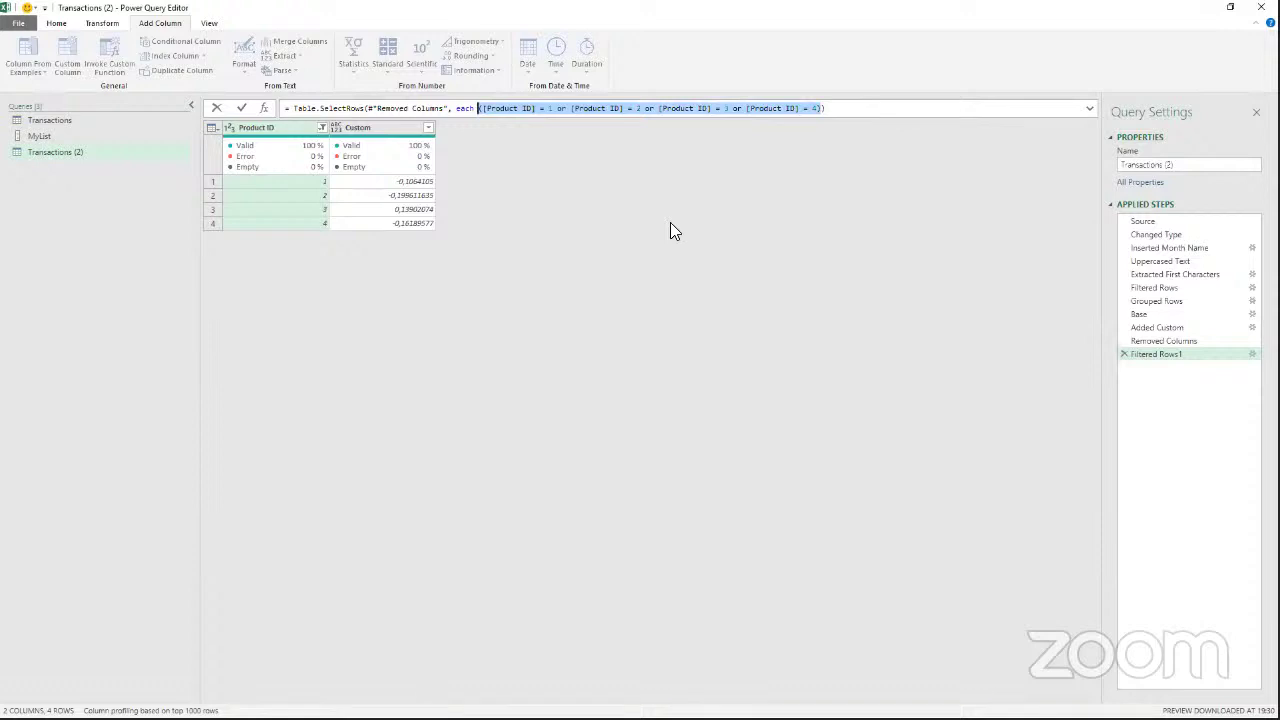
key(Delete)
text(List)
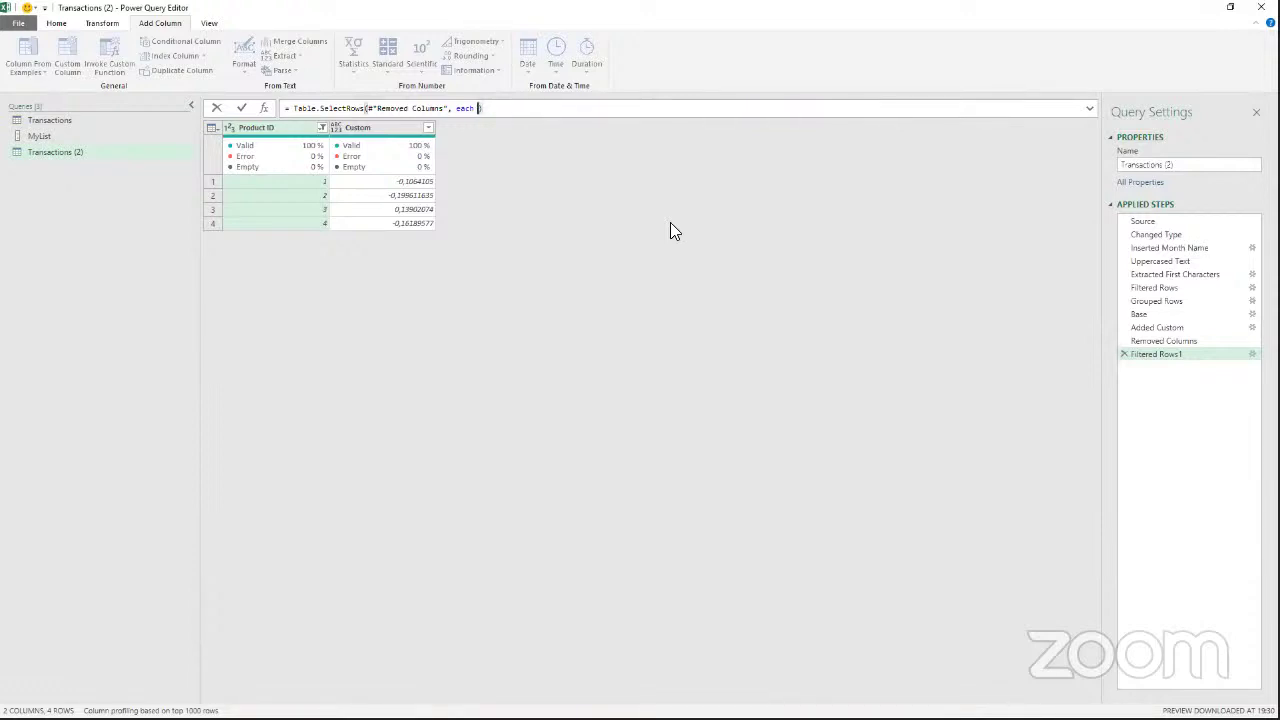
text(.C)
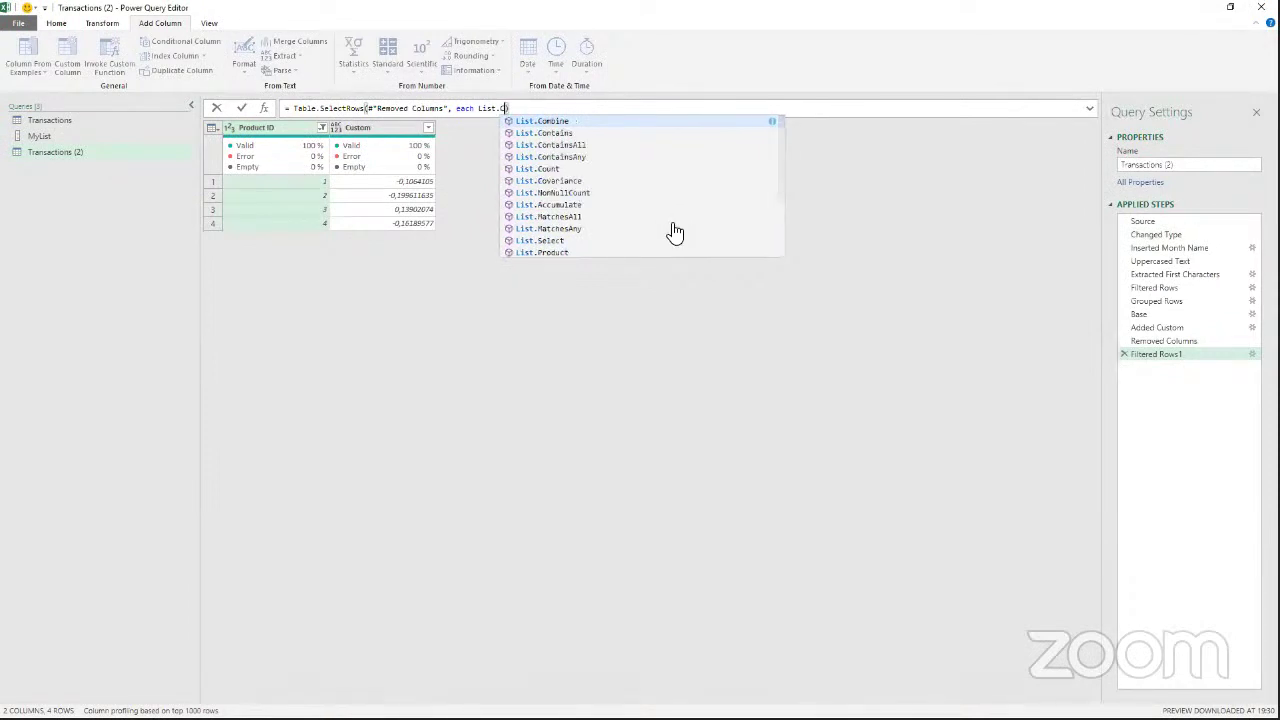
text(on)
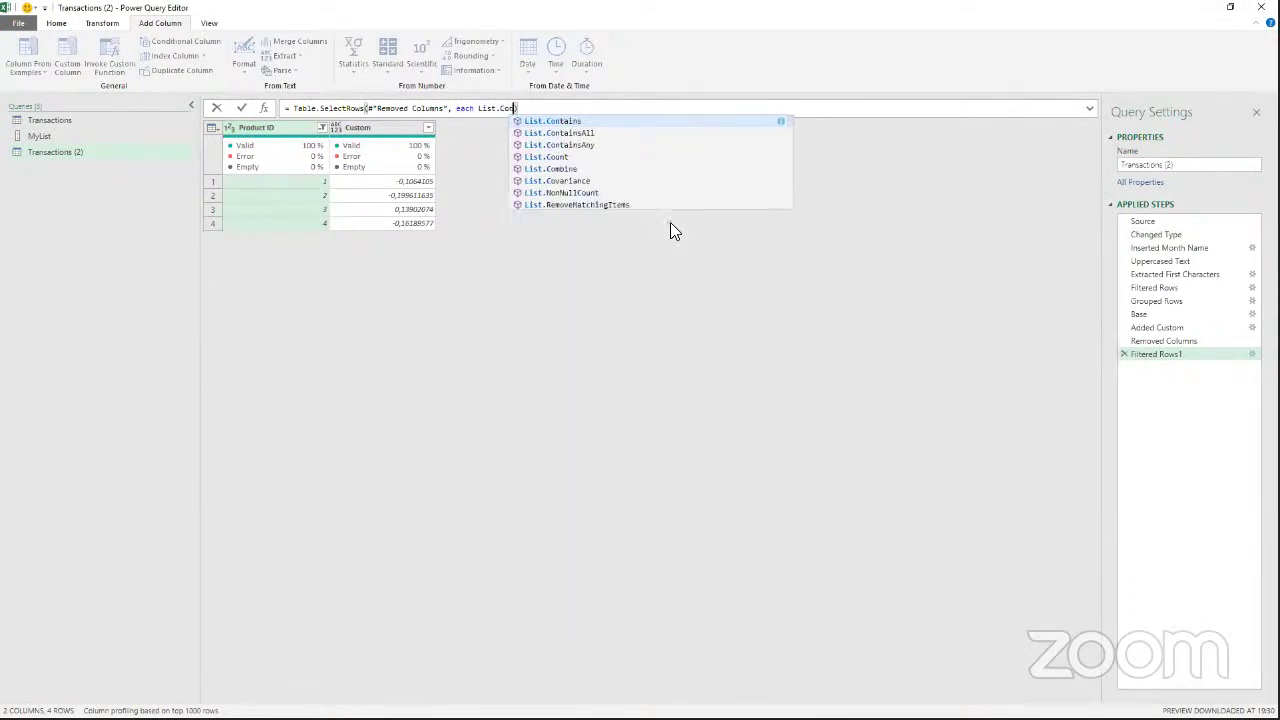
click(566, 122)
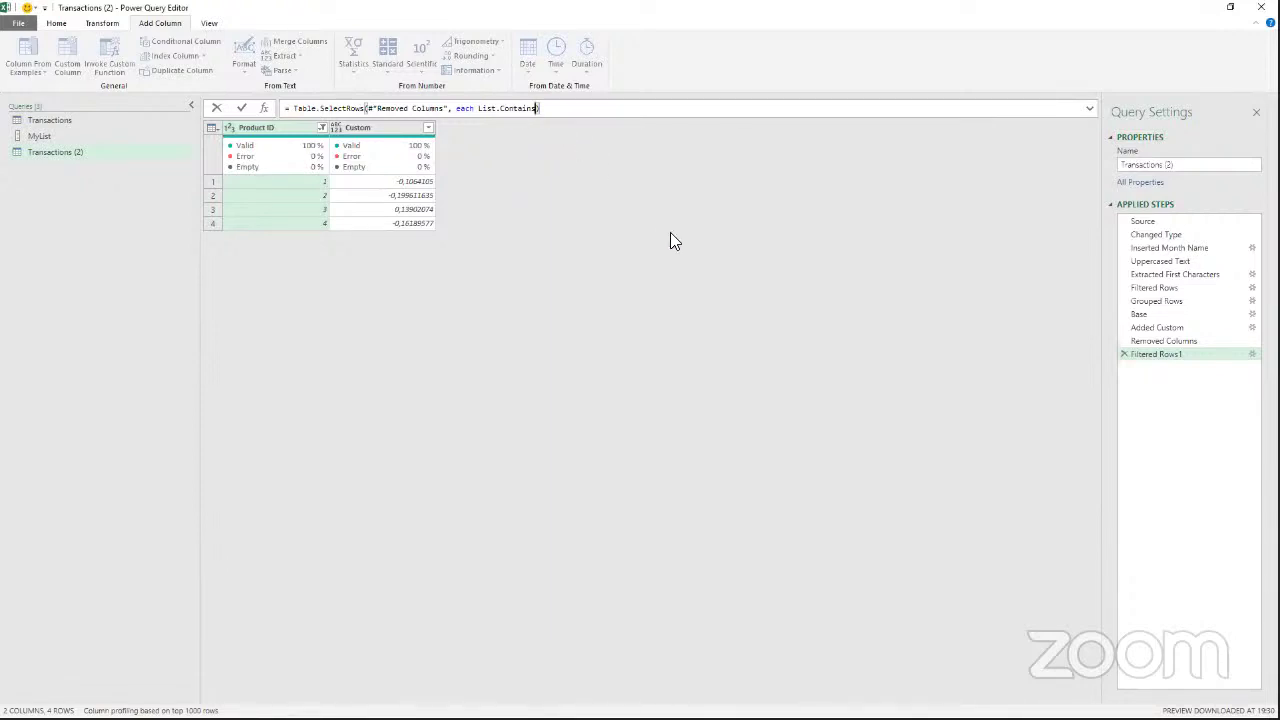
text(()
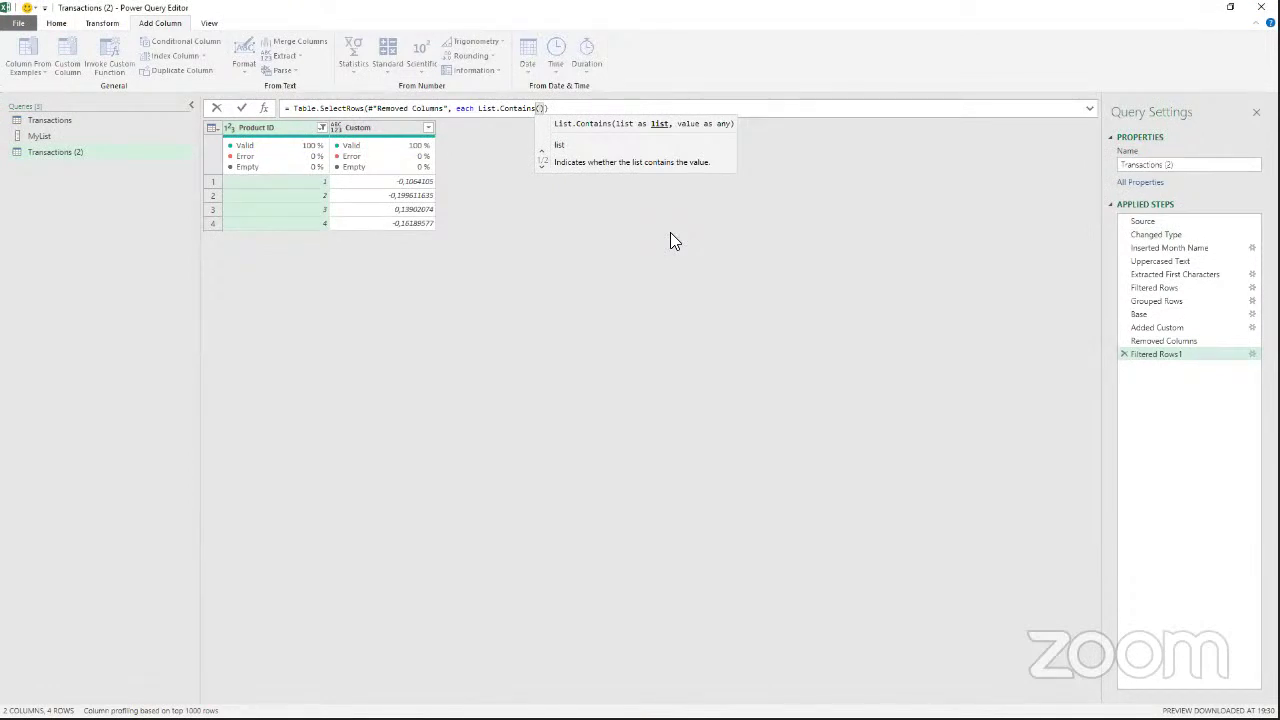
Complete the row filter as List.Contains(MyList,[Product ID])=True and apply the formula.
text(My)
key(Tab)
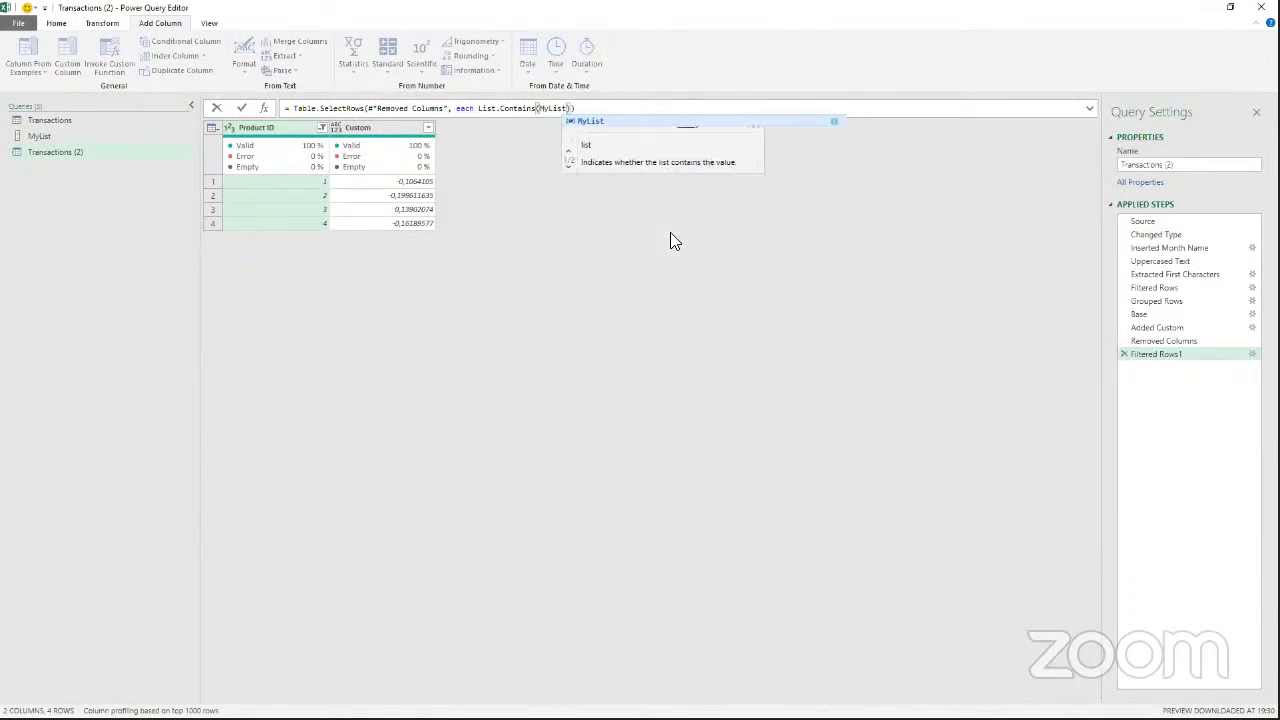
text(,)
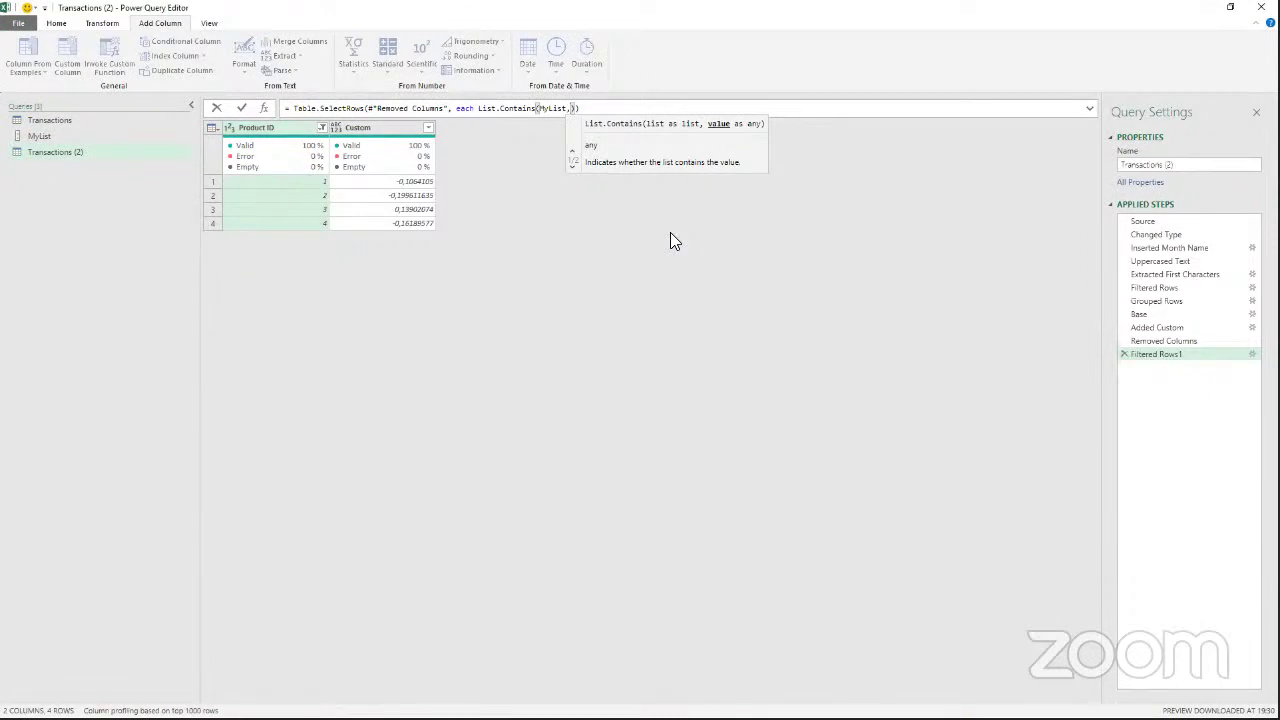
text([Pro)
text(duct ID)
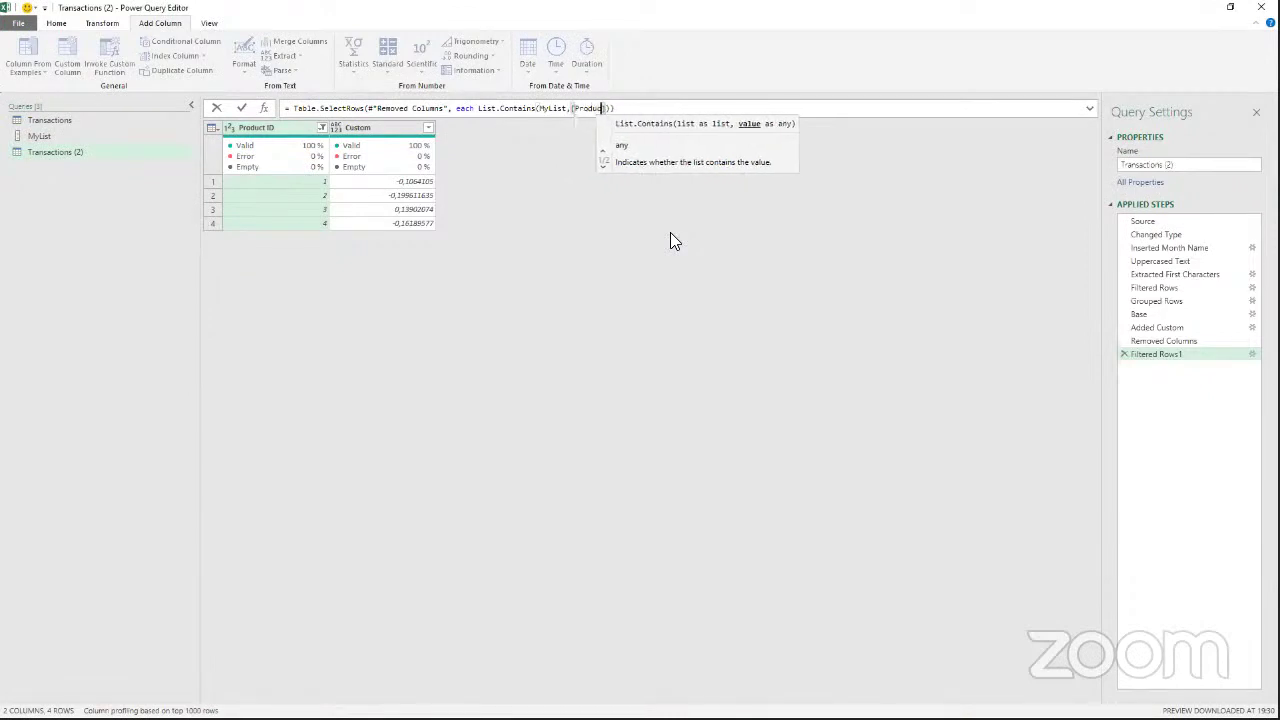
text(])
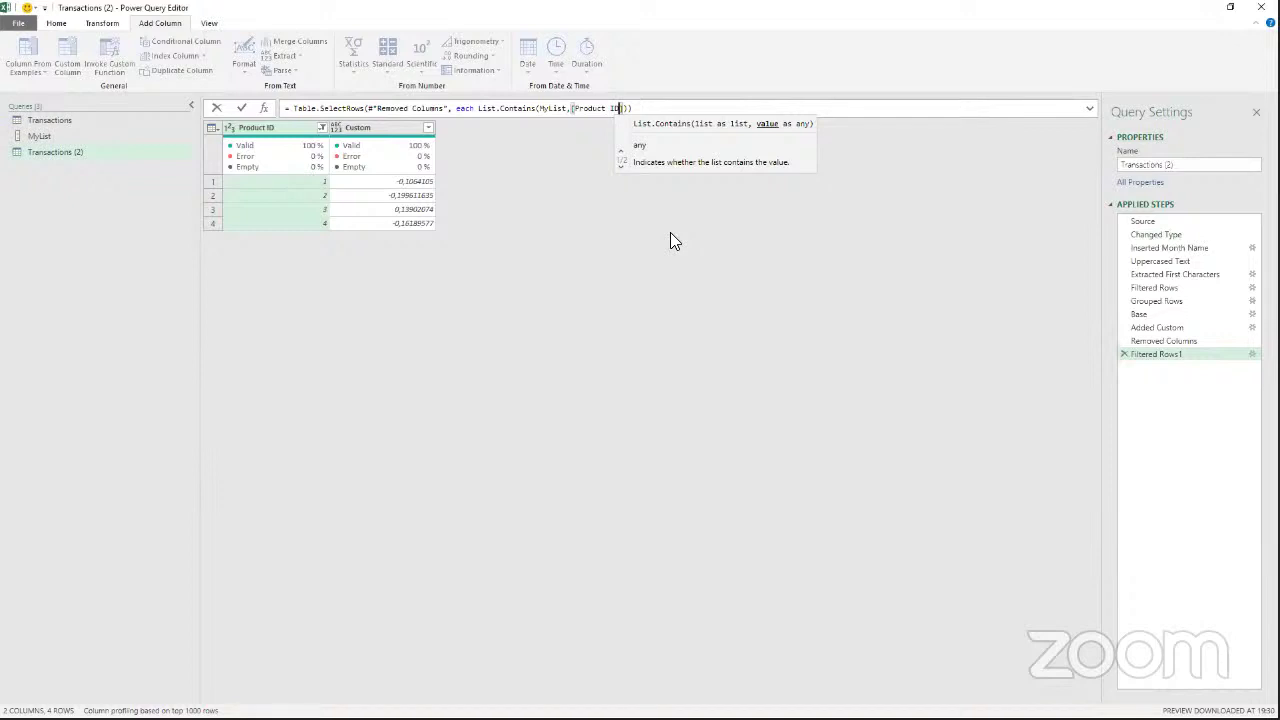
click(631, 108)
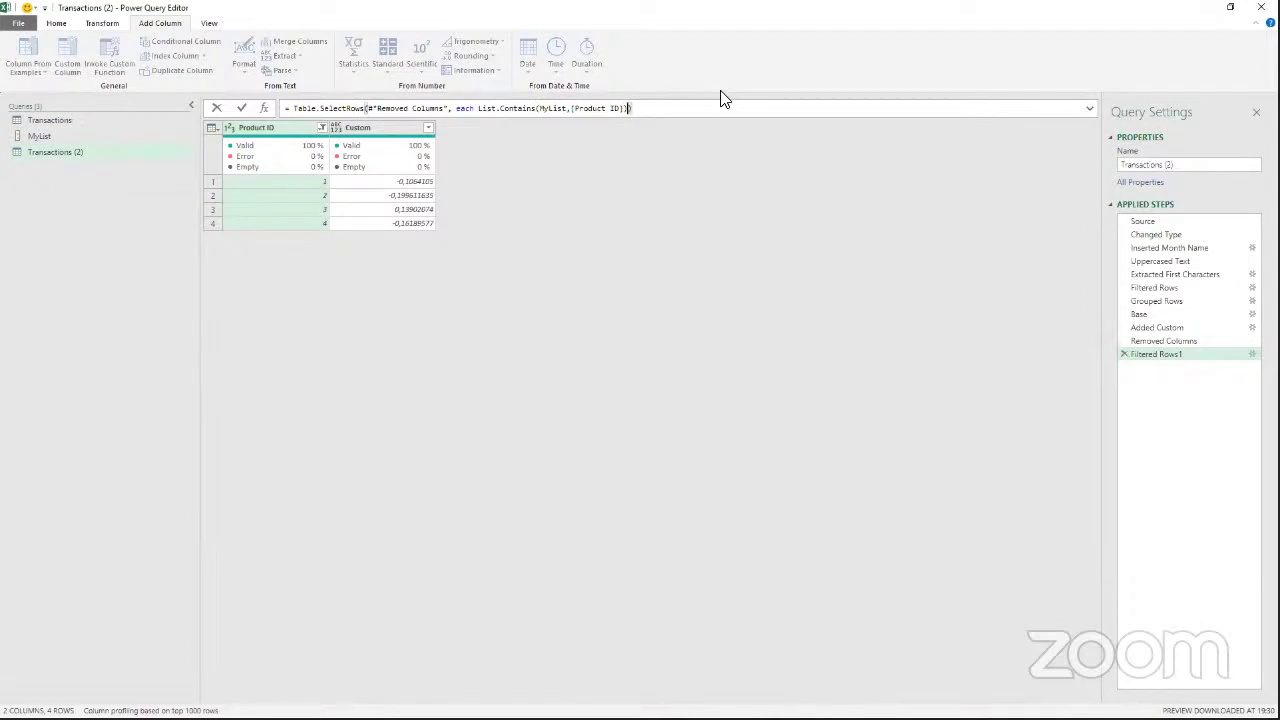
text()=True)
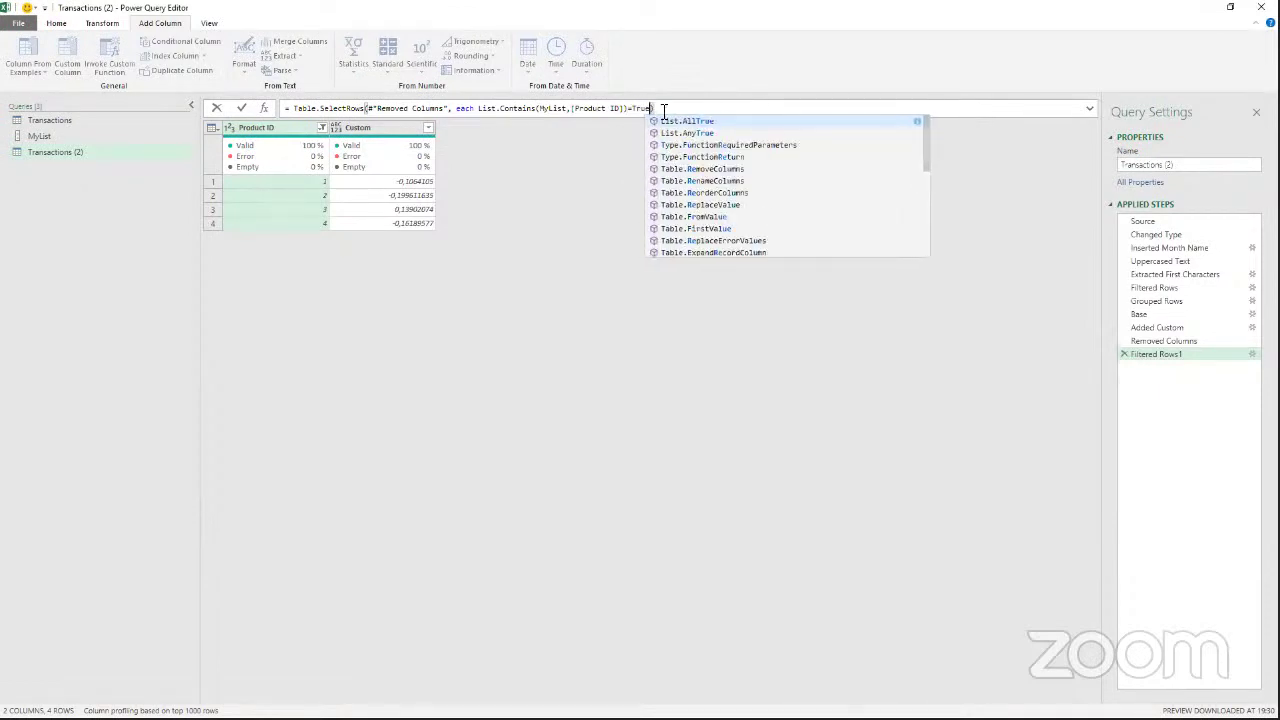
click(664, 109)
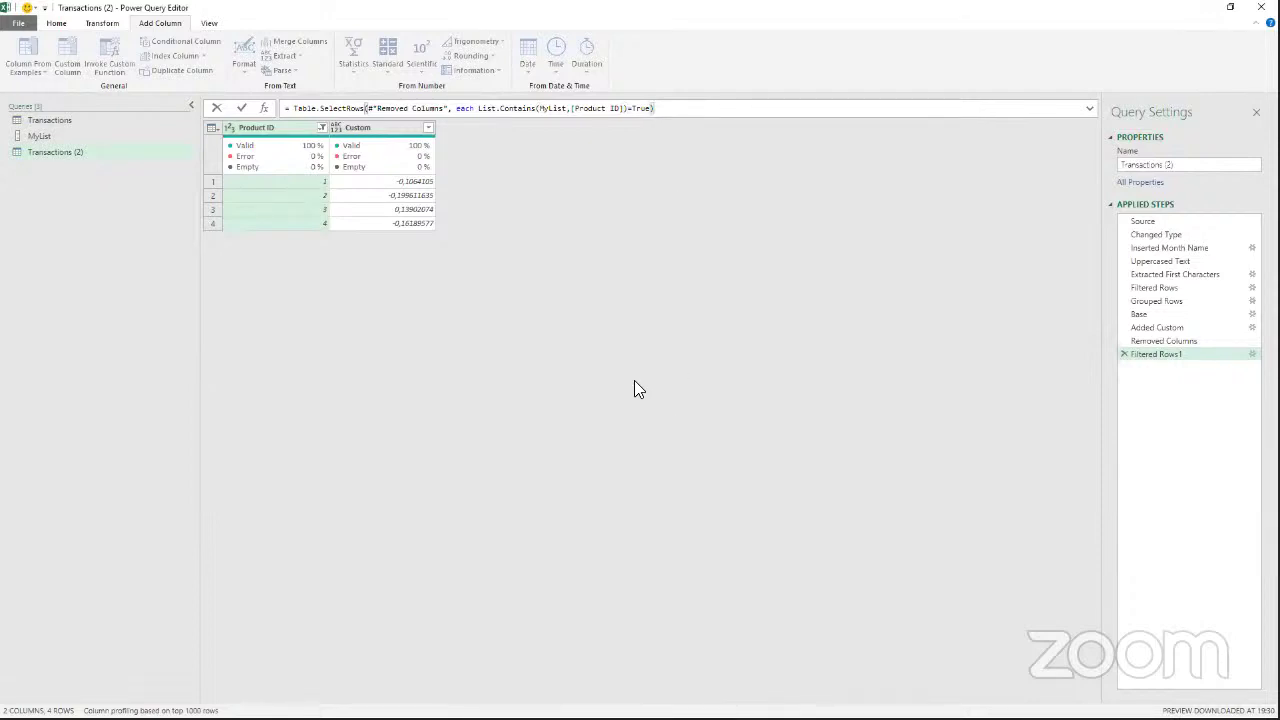
Switch to Notepad++ to check the DEMO 2 List.Contains formulas in the notes, and return to Power Query Editor.
key(alt+Tab)
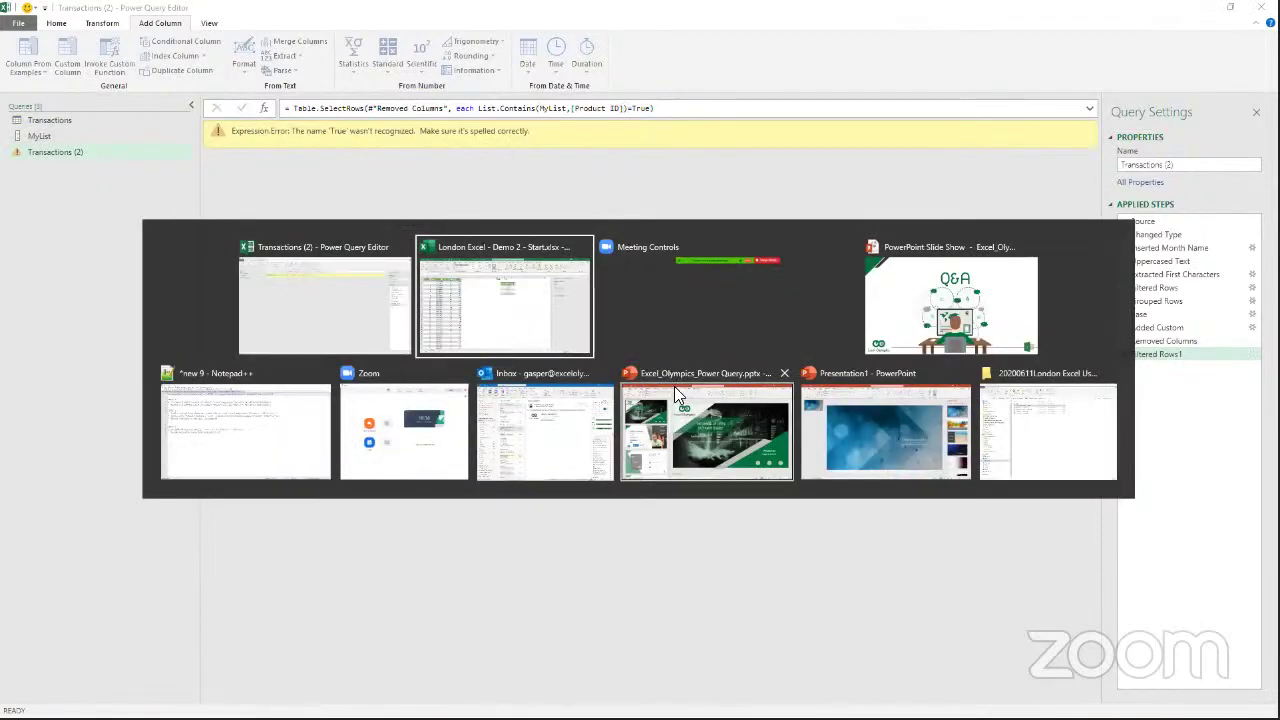
key(Tab)
key(Tab)
key(Tab)
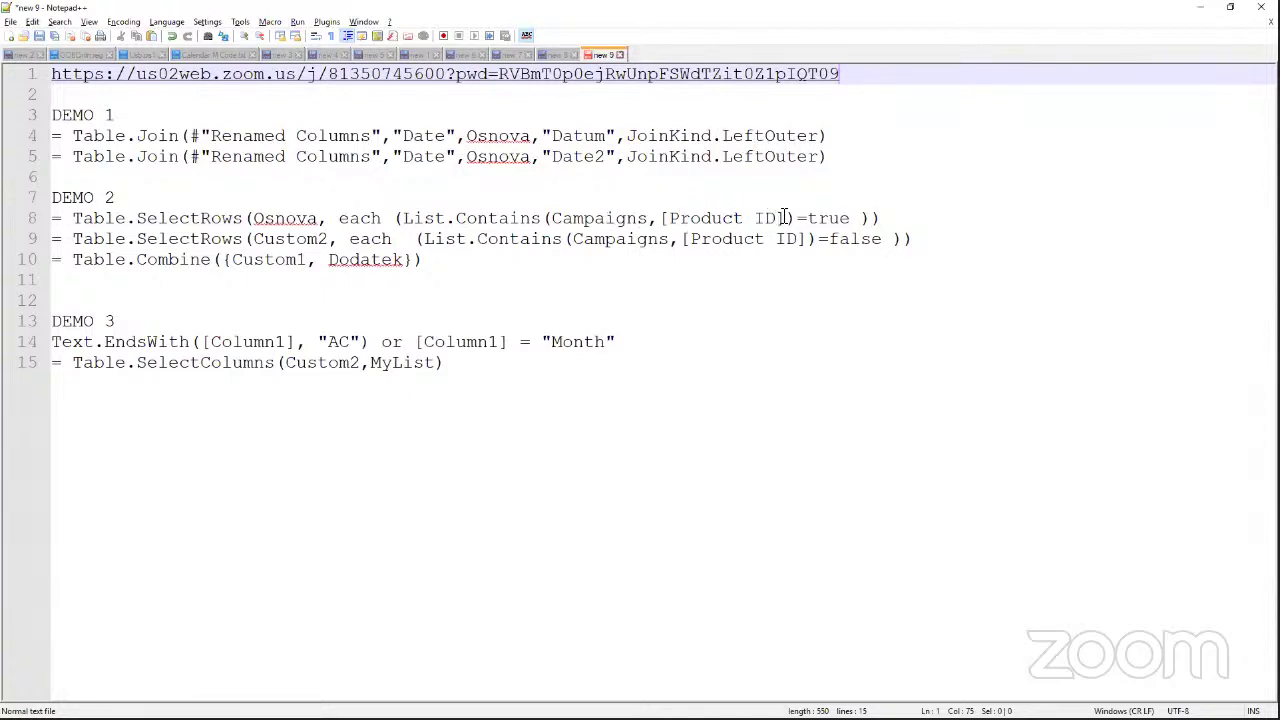
click(1201, 8)
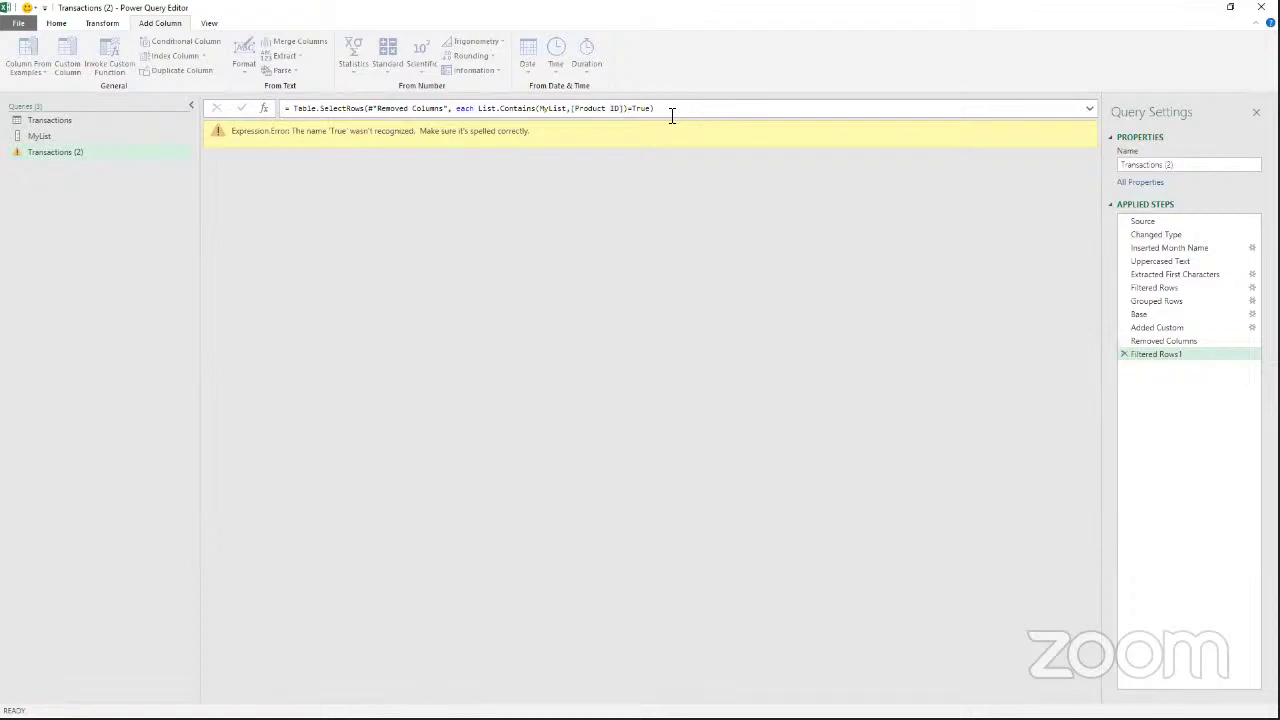
Check the List.Contains formulas in the Notepad++ notes, and correct True to lowercase true in the Filtered Rows1 formula in Power Query Editor.
key(alt+Tab)
key(Tab)
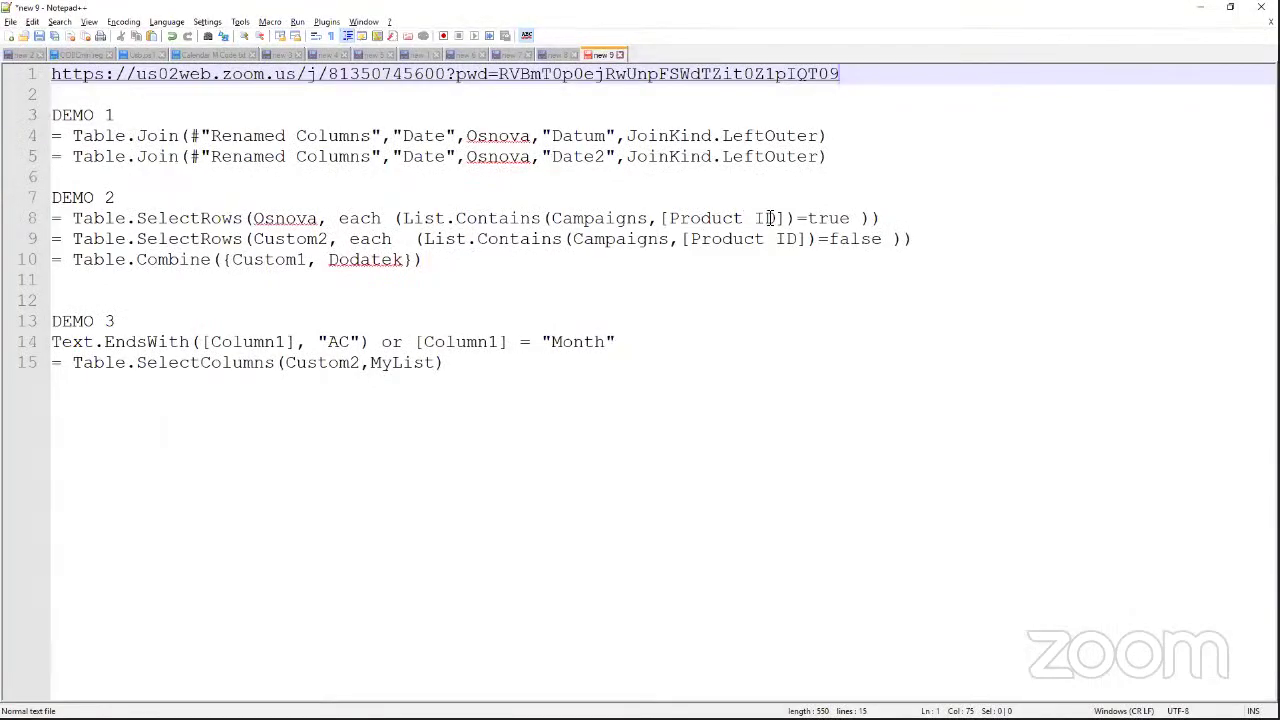
key(alt+Tab)
key(alt+shift+Tab)
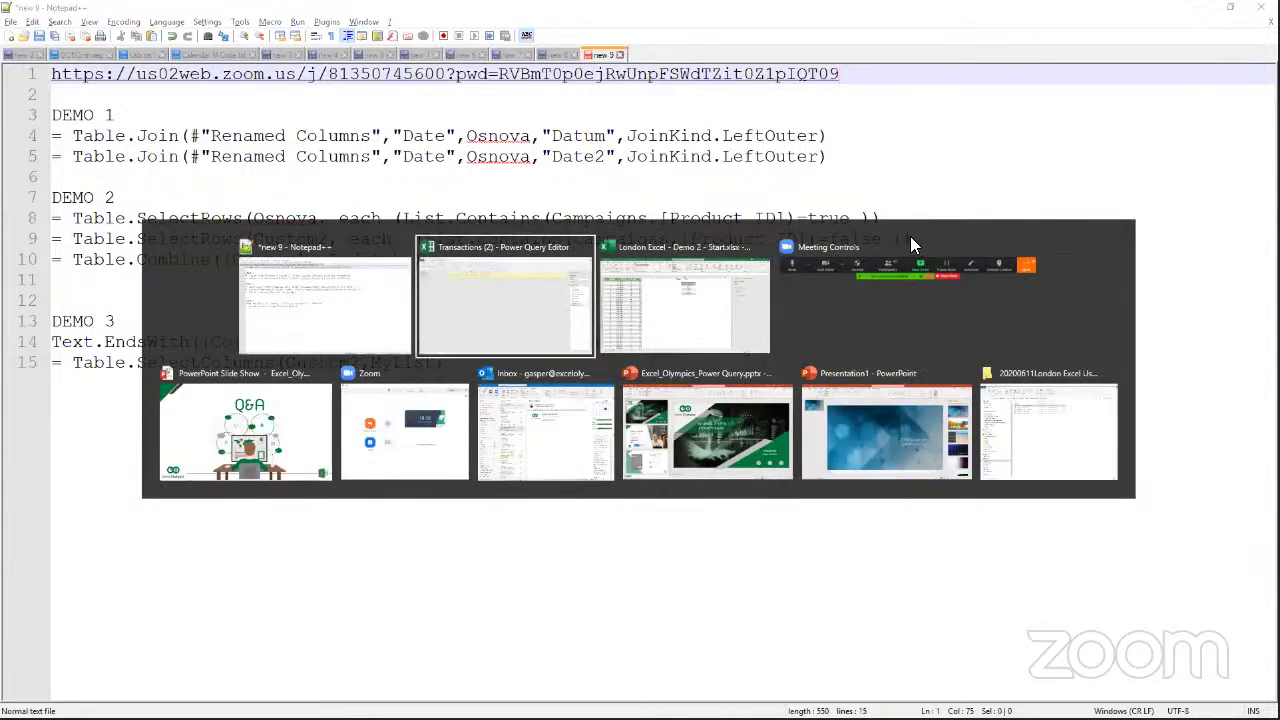
click(636, 108)
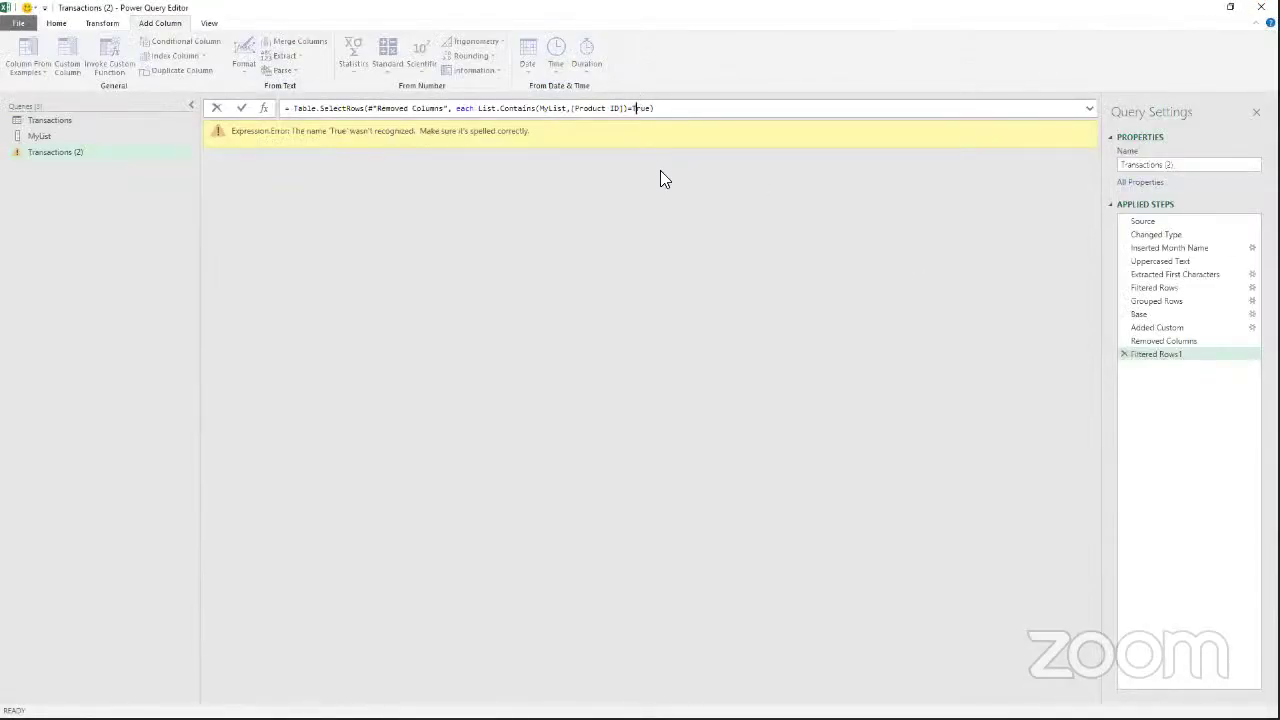
key(BackSpace)
text(t)
key(Return)
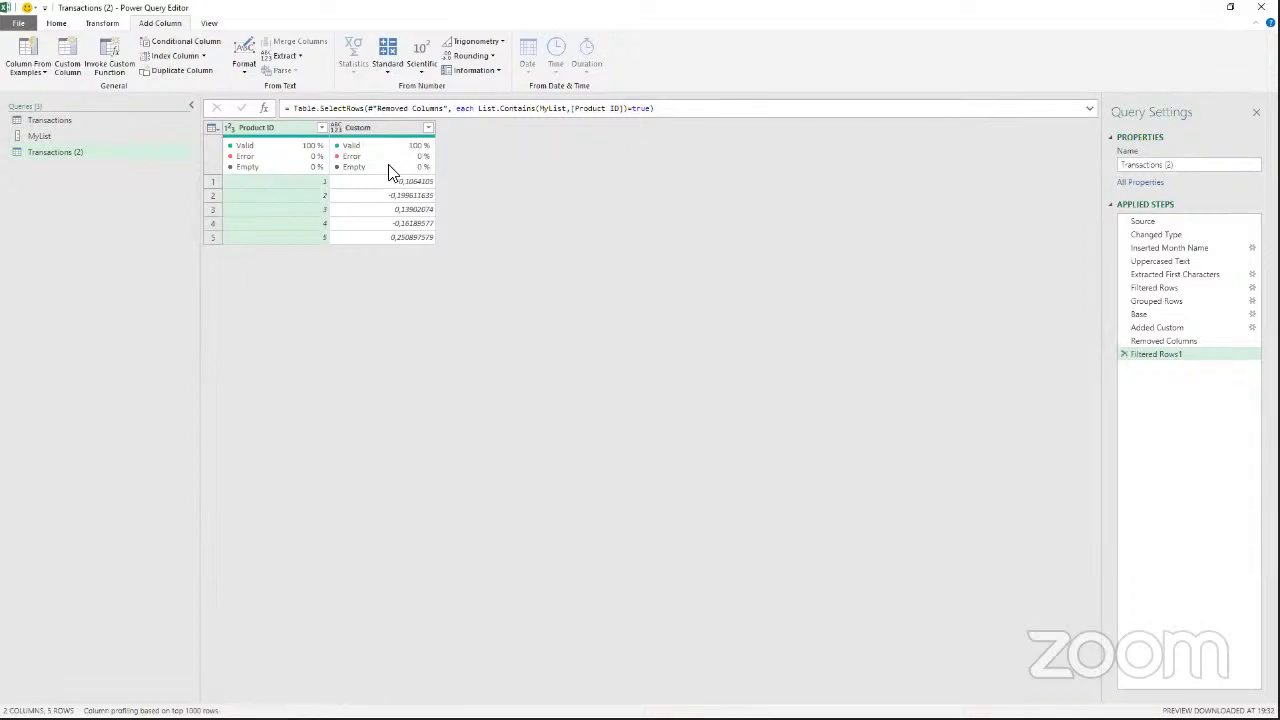
Compare MyList with the filtered Transactions (2) query, and copy the List.Contains(MyList,[Product ID])=true condition from the Filtered Rows1 formula.
click(76, 135)
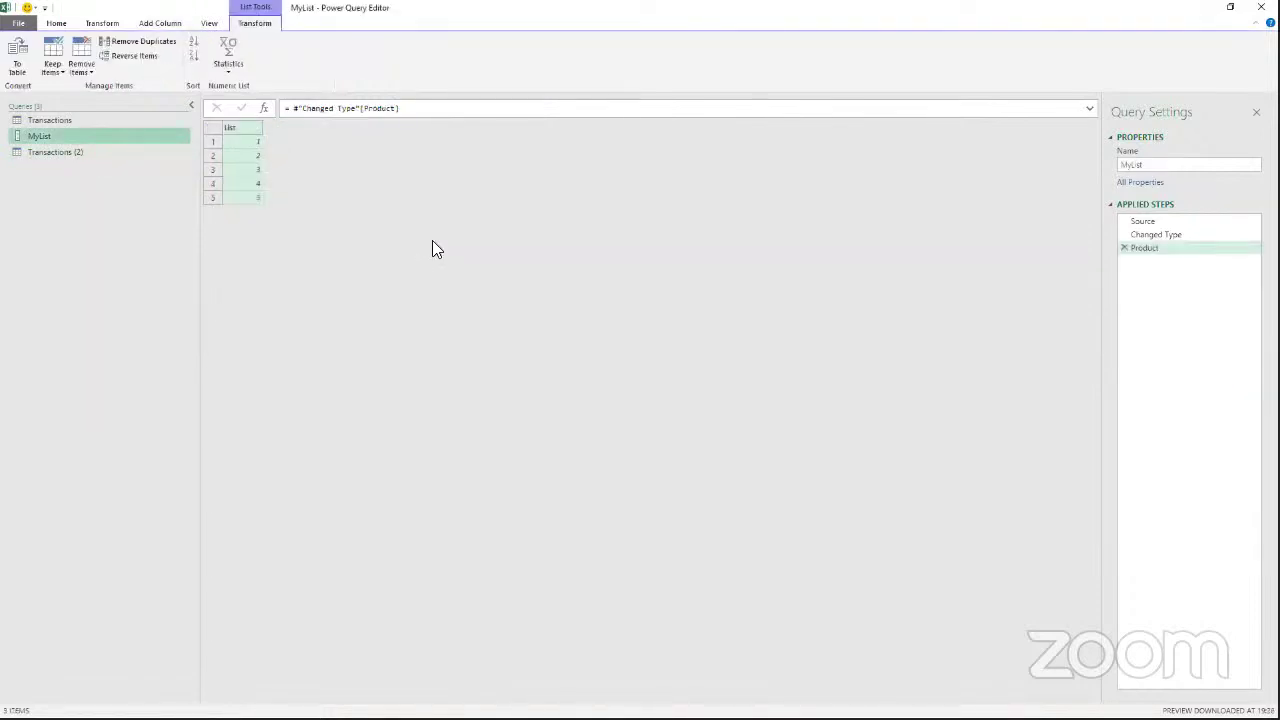
click(70, 152)
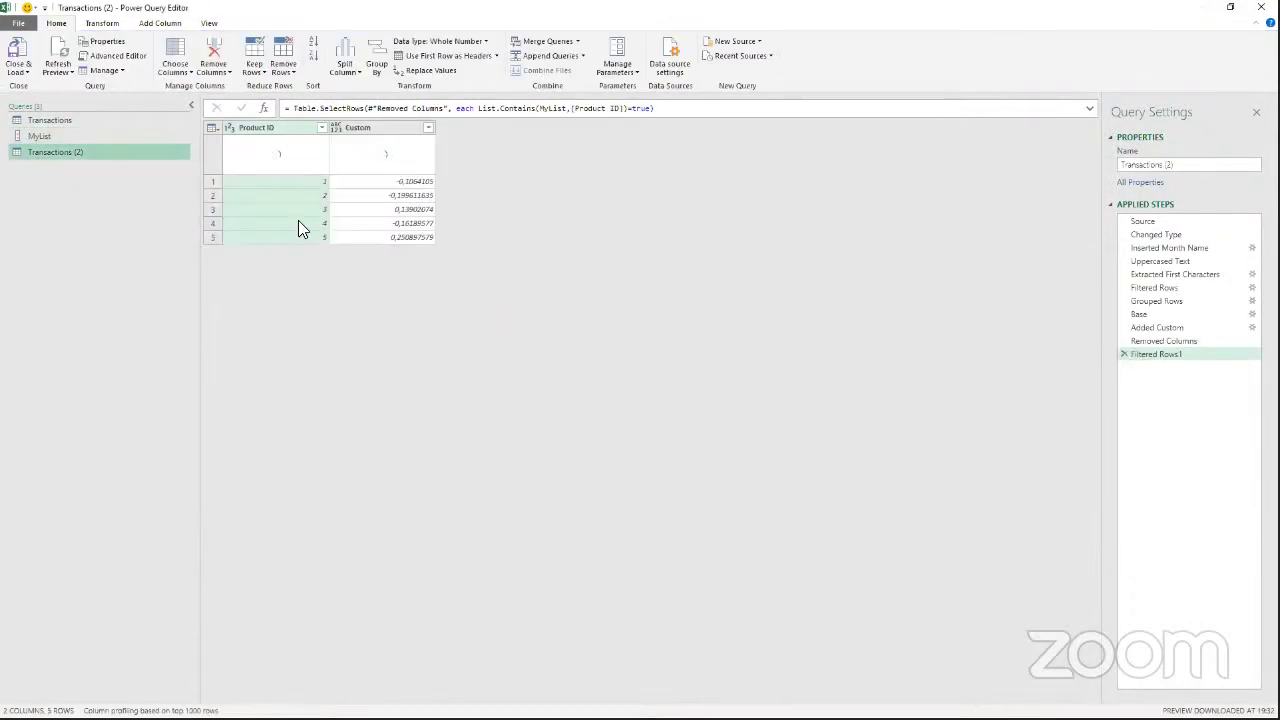
click(651, 108)
drag(651, 108, 490, 109)
right_click(494, 112)
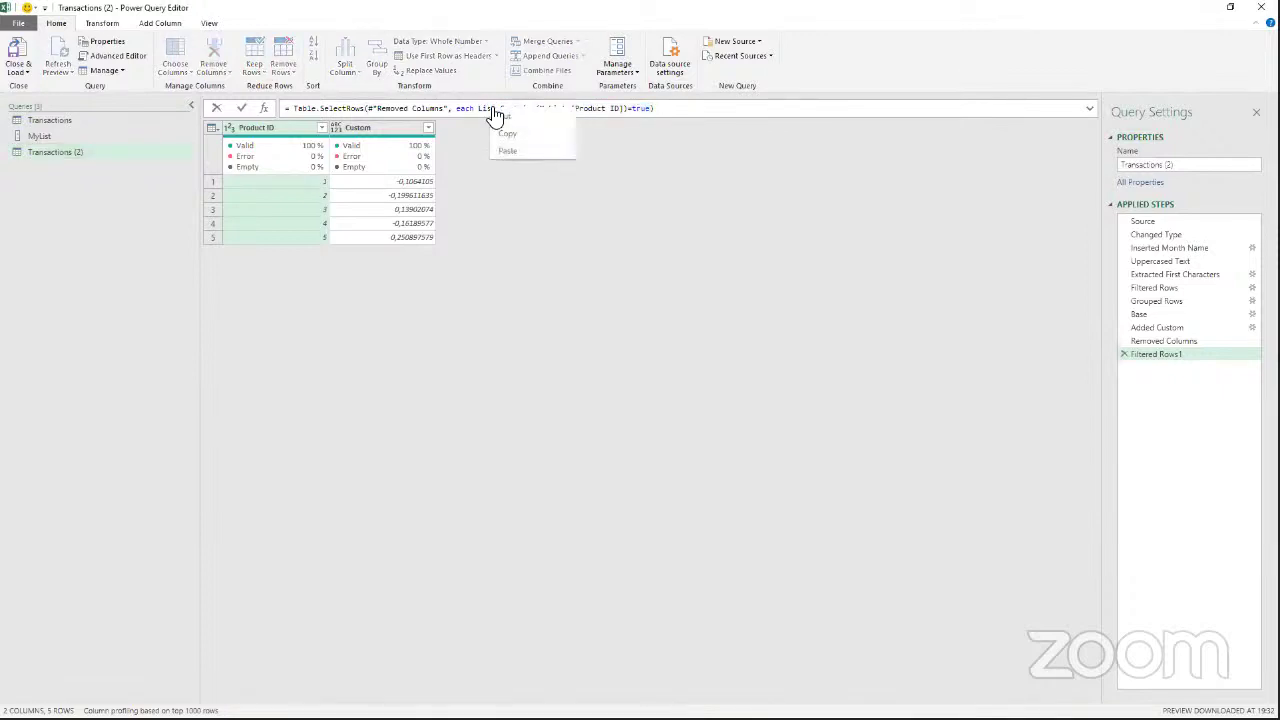
click(508, 133)
click(656, 116)
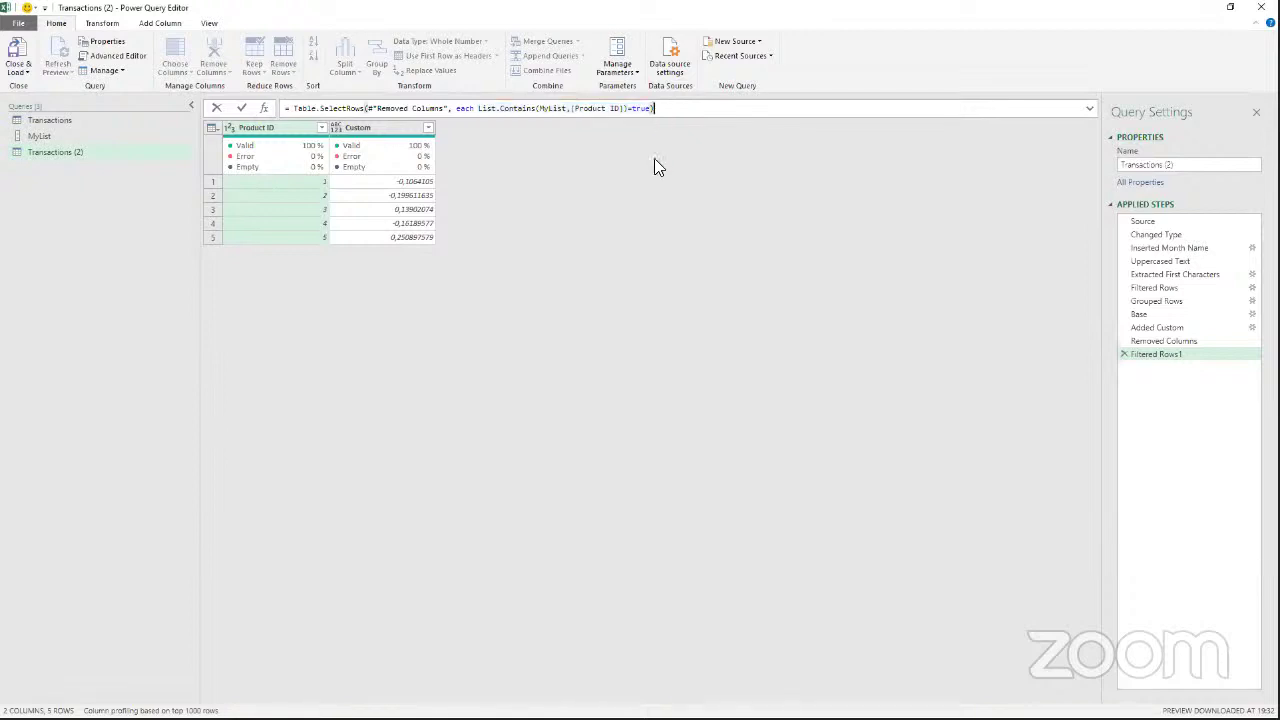
Set the Custom column's data type to Percentage and rename the column Pct Difference.
click(370, 130)
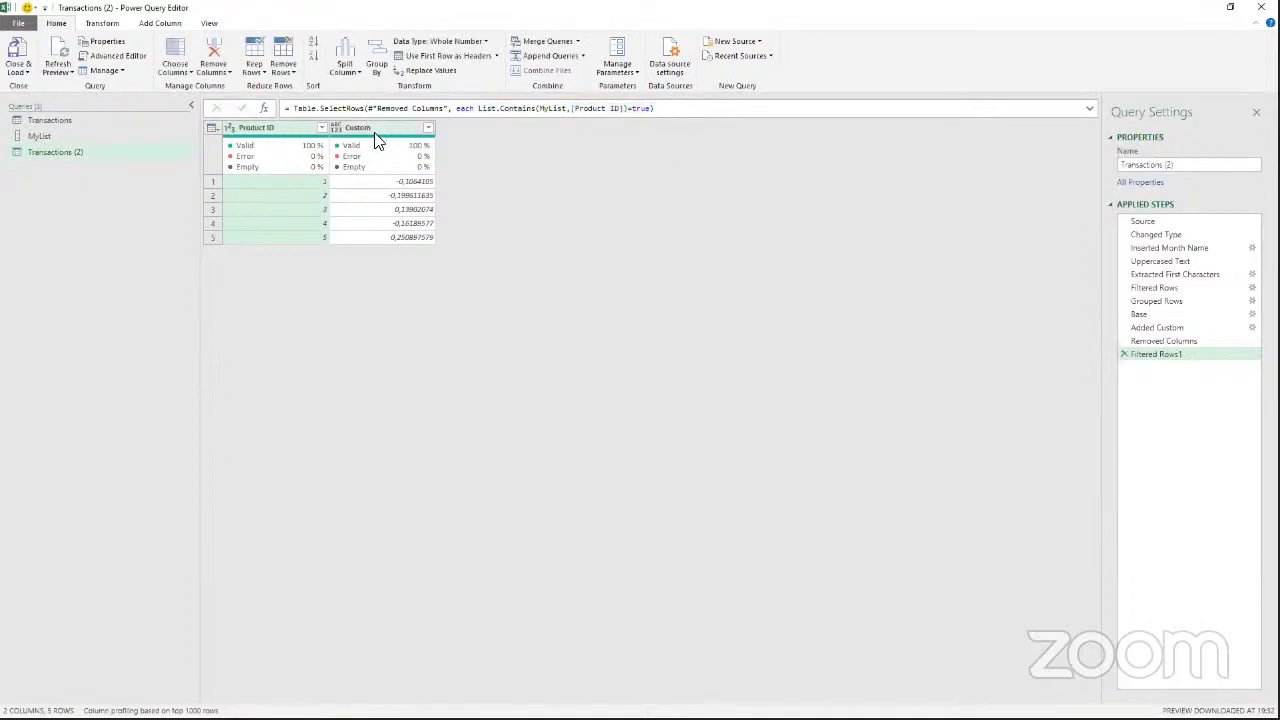
click(334, 128)
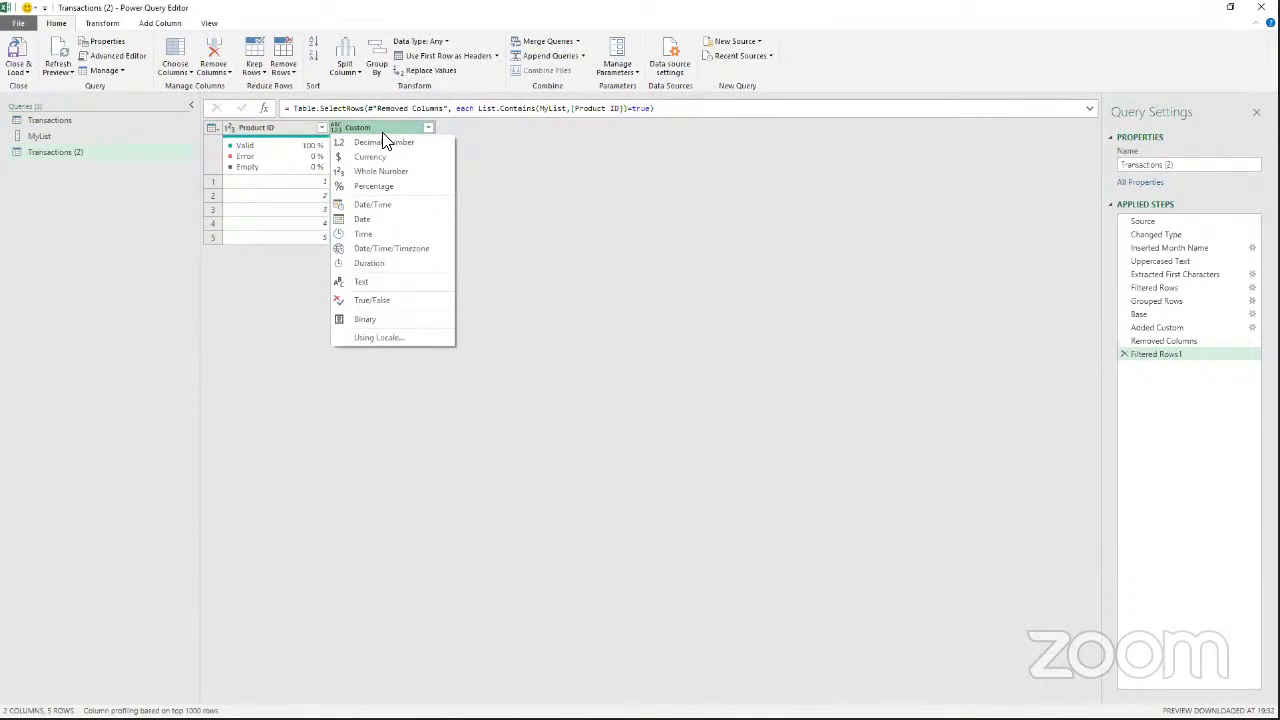
click(378, 187)
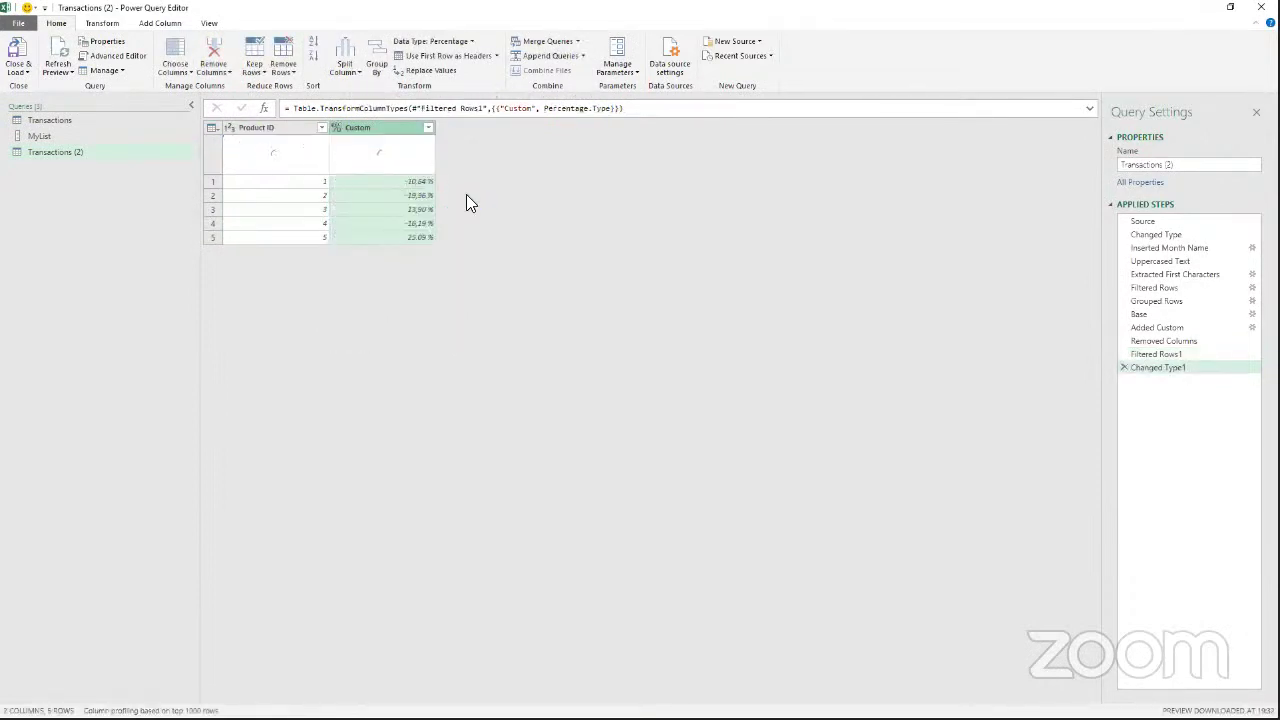
key(F2)
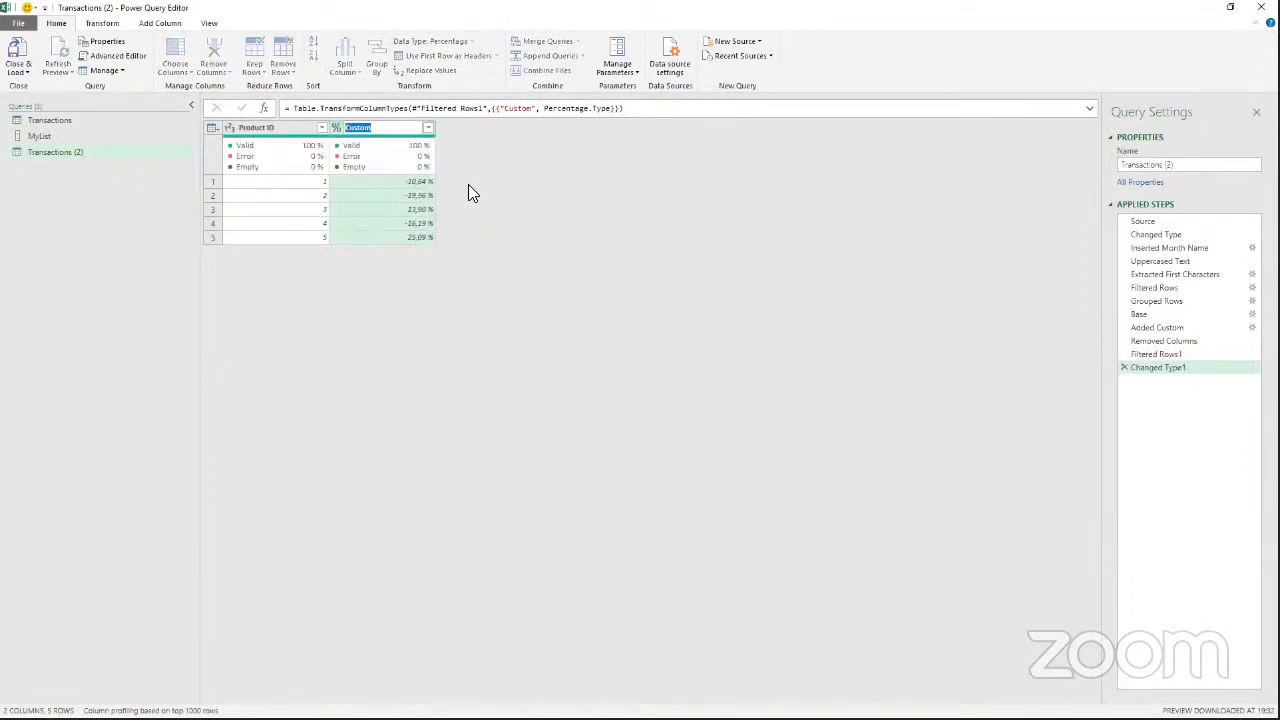
text(Pct Difference)
key(Return)
double_click(268, 130)
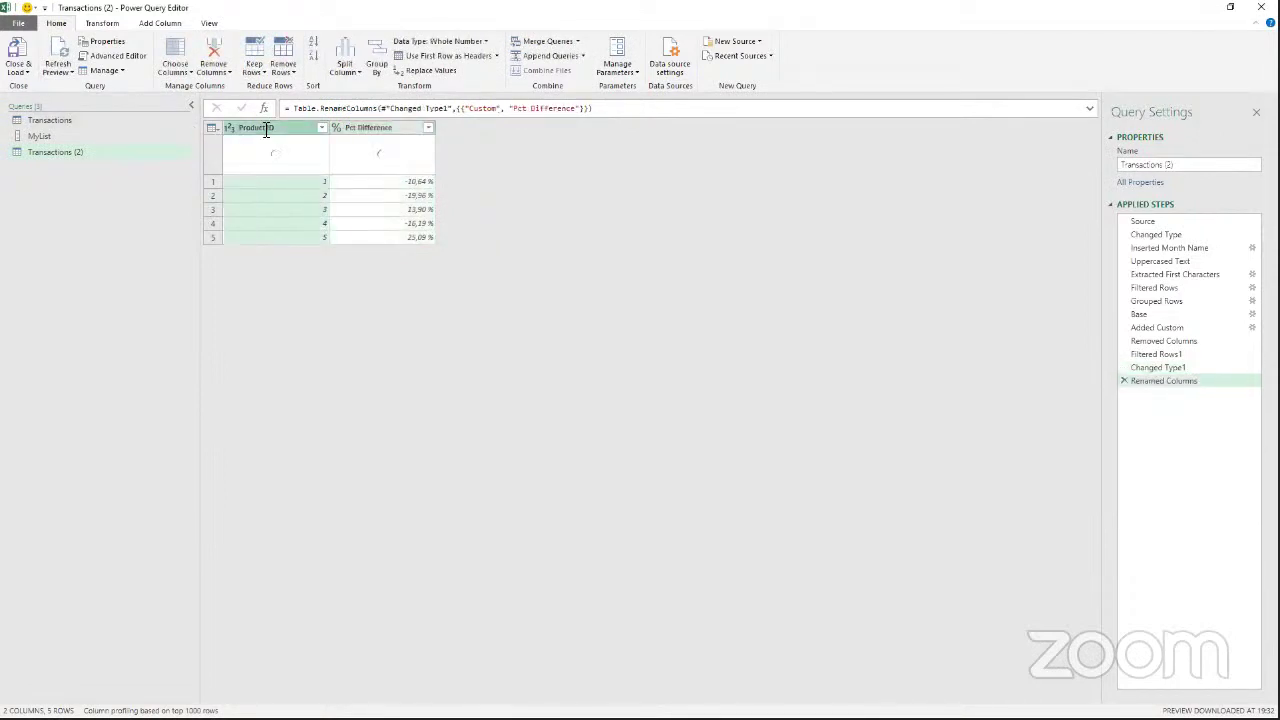
key(Escape)
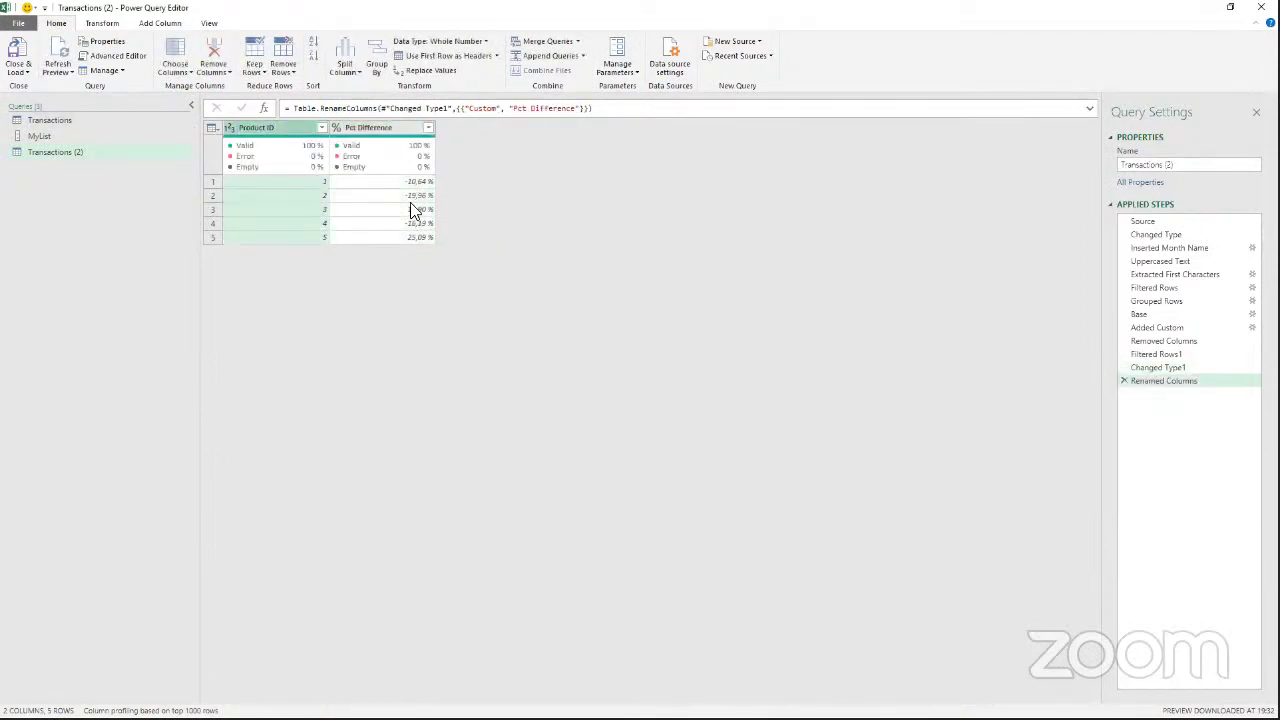
Add a new step after Renamed Columns with the formula = Base to return to the pivoted table.
click(394, 130)
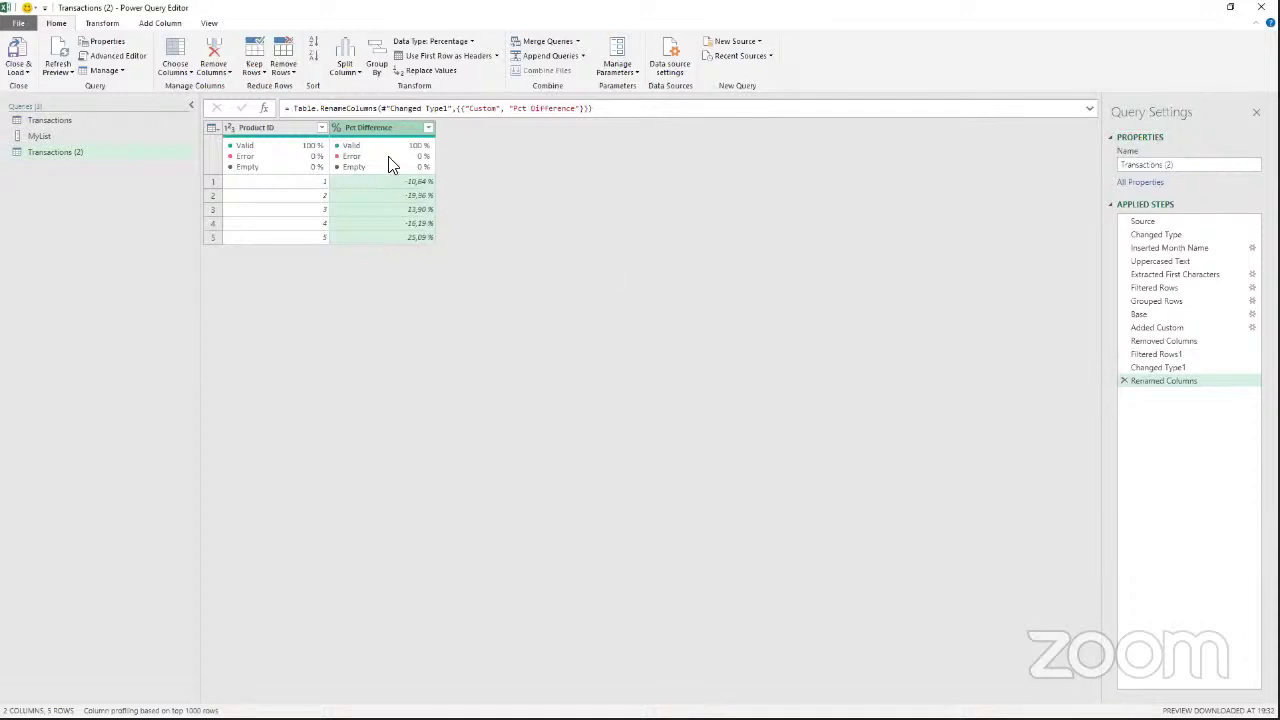
click(264, 108)
drag(373, 108, 291, 108)
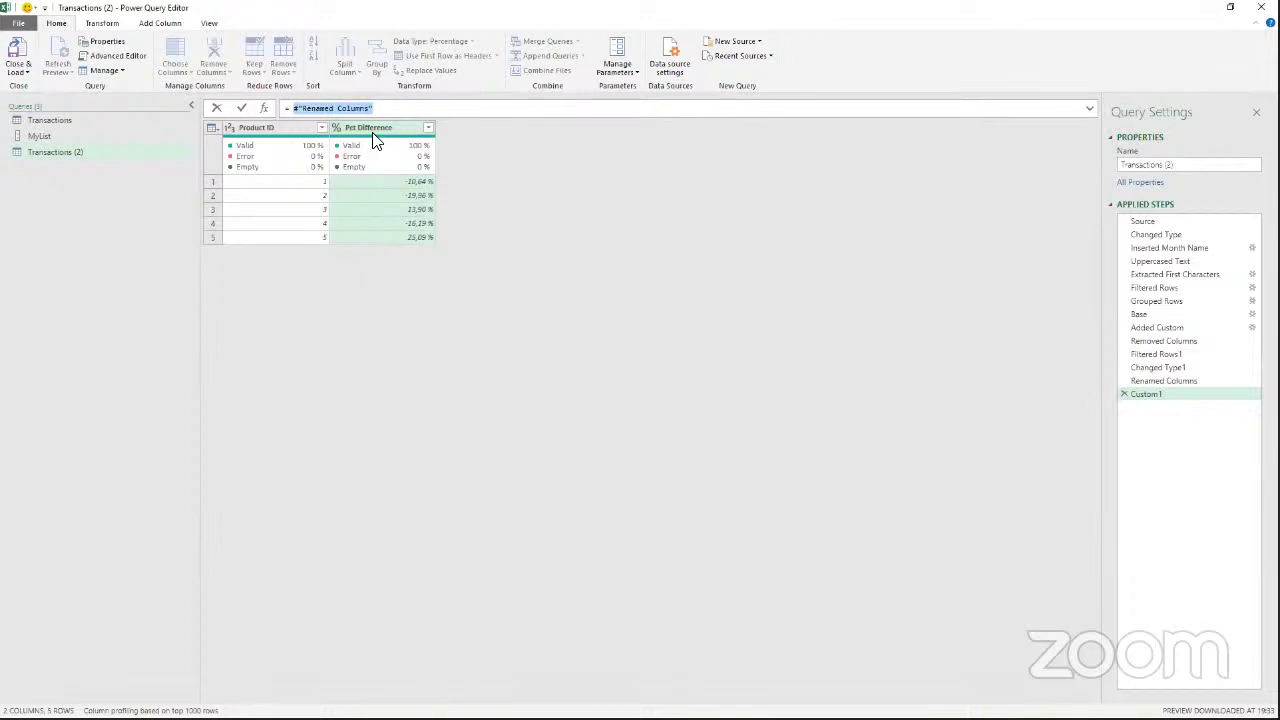
text(Base)
key(Return)
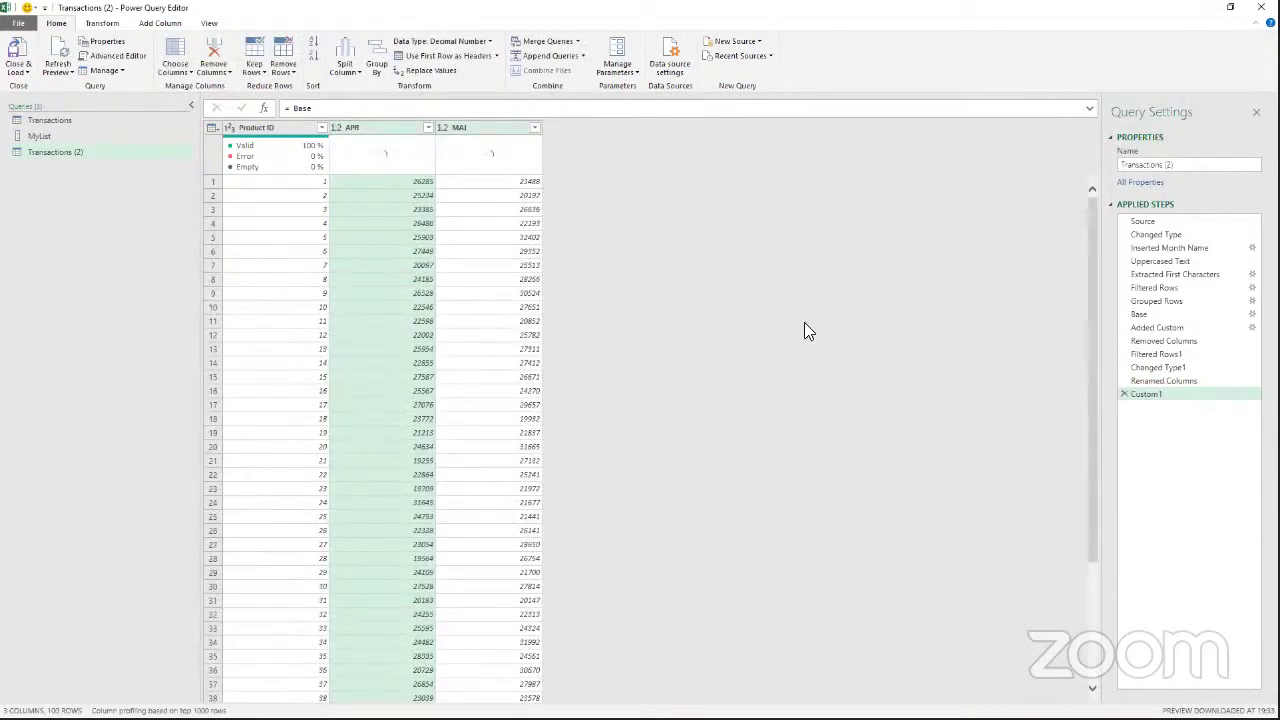
Rename the Renamed Columns applied step as TopHalf.
click(1163, 381)
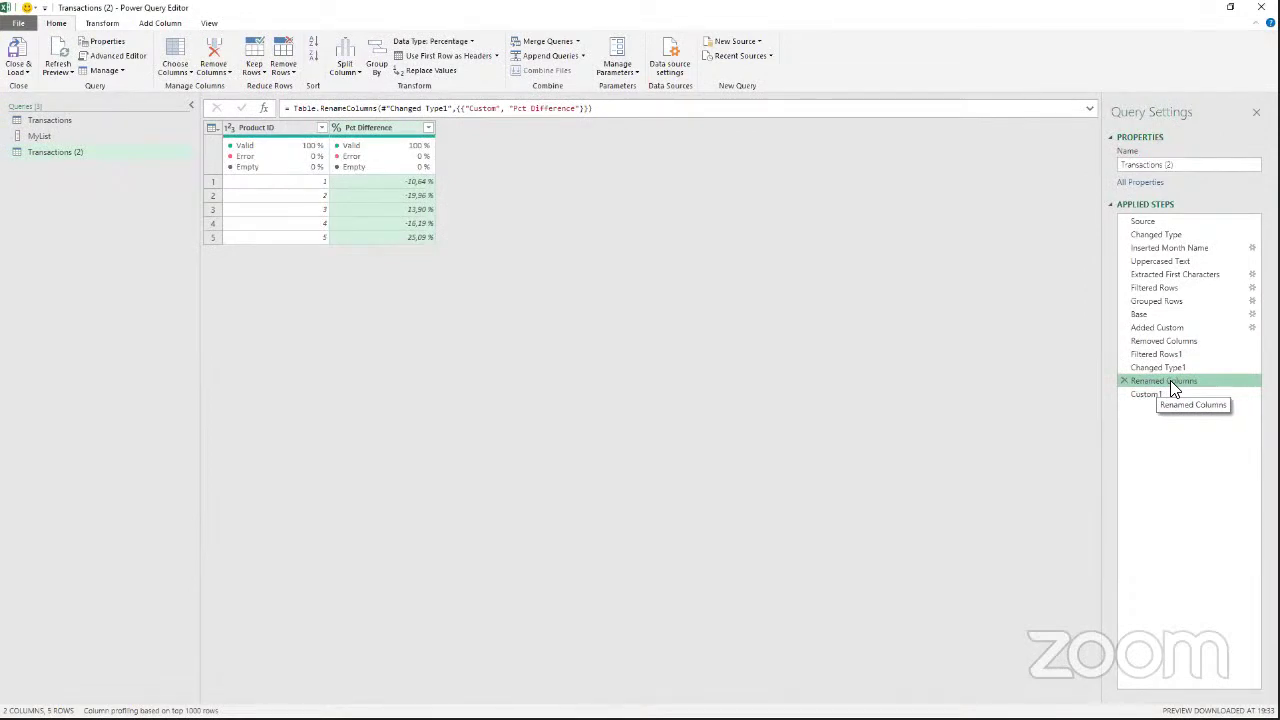
right_click(1170, 385)
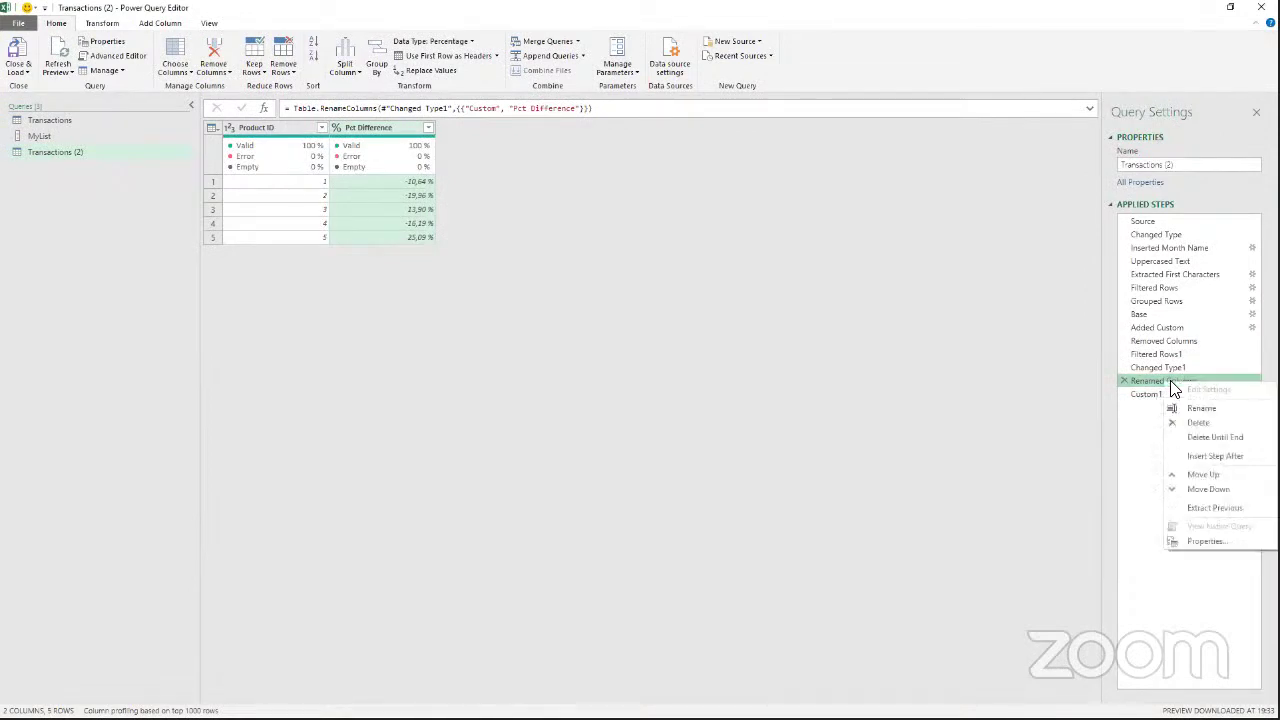
click(1207, 410)
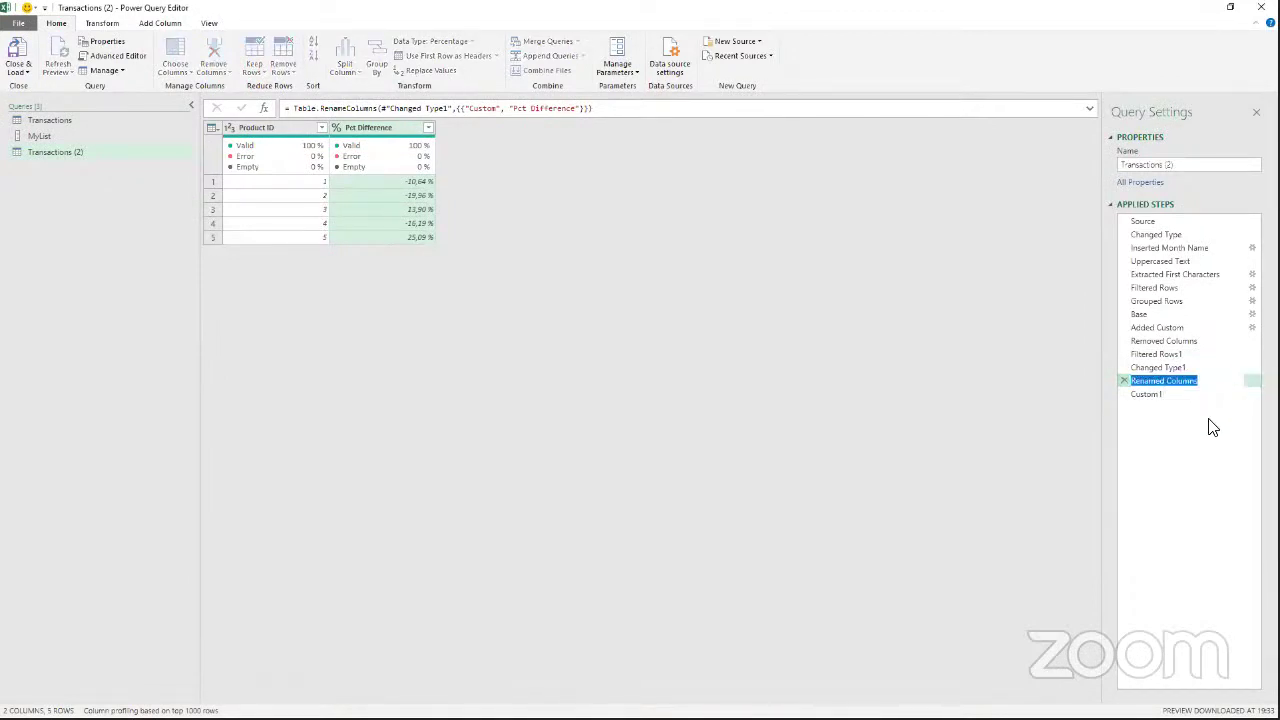
text(TopHalf)
key(Return)
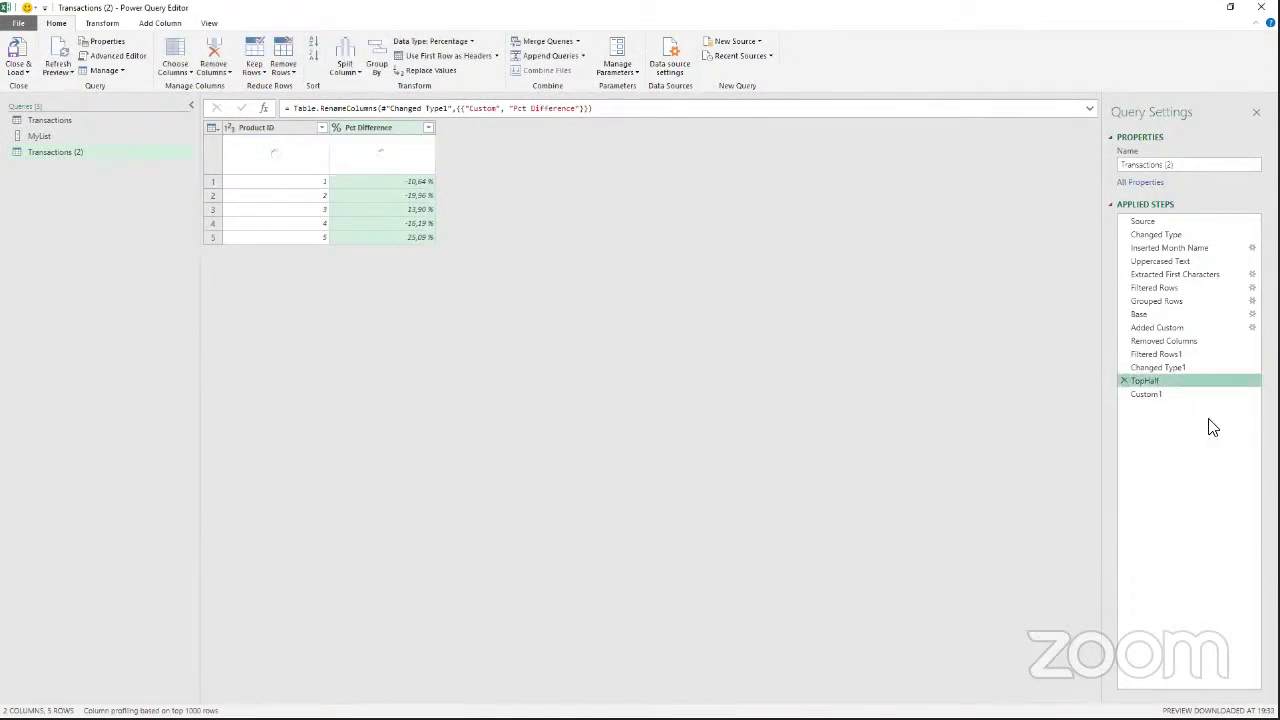
Compare the output of the Custom1 step with the Base step it references.
click(1153, 396)
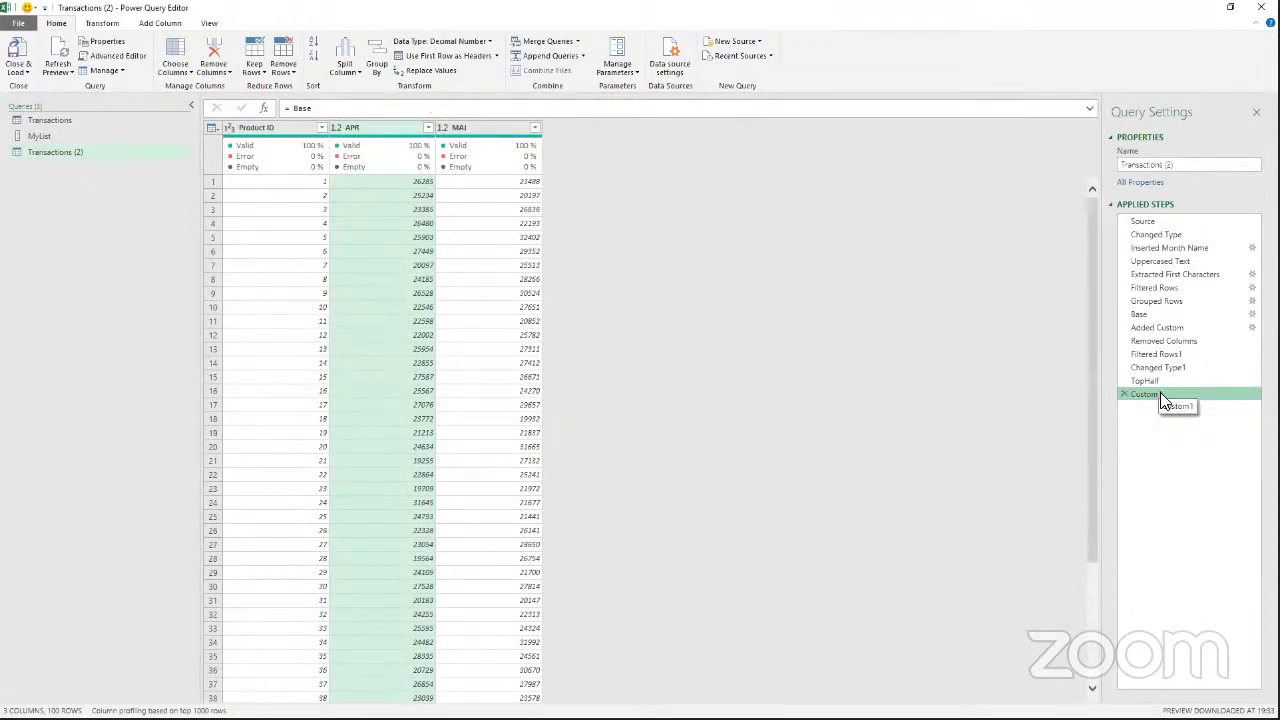
click(1164, 314)
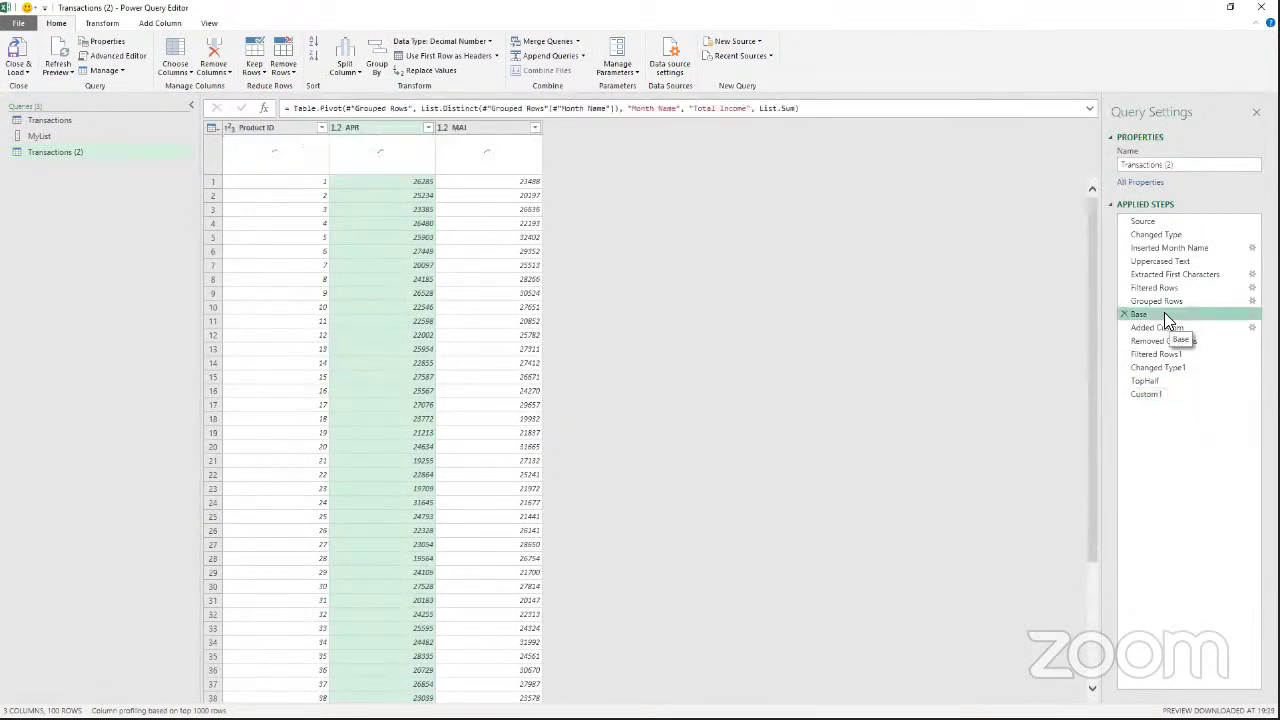
click(1152, 395)
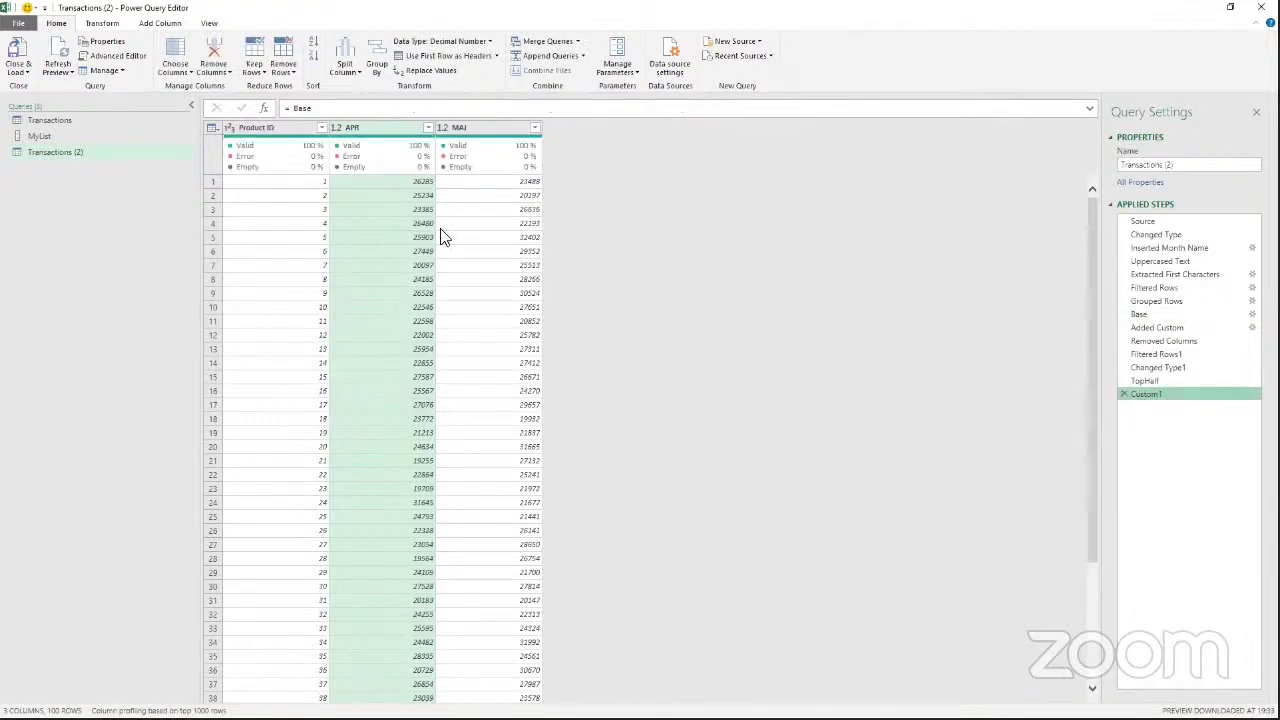
Filter the Product ID column to keep only the values 2, 3 and 4.
click(321, 128)
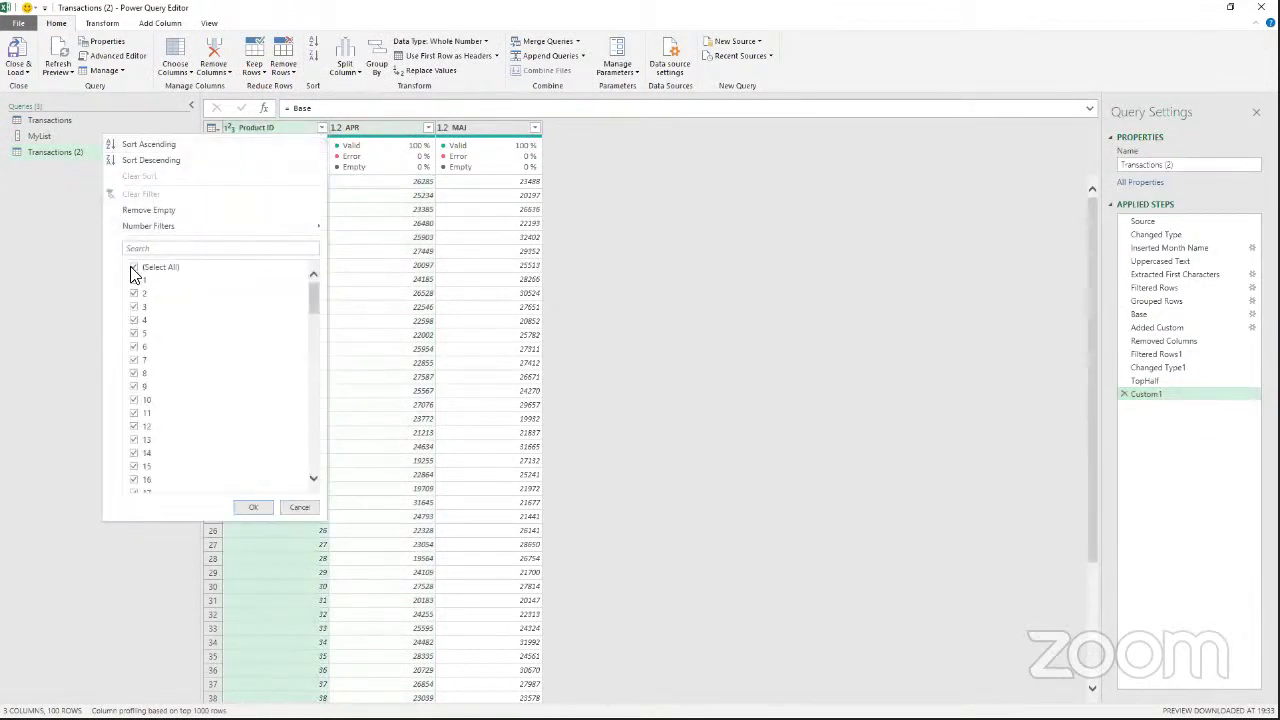
click(133, 268)
click(134, 293)
click(134, 307)
click(135, 321)
click(253, 507)
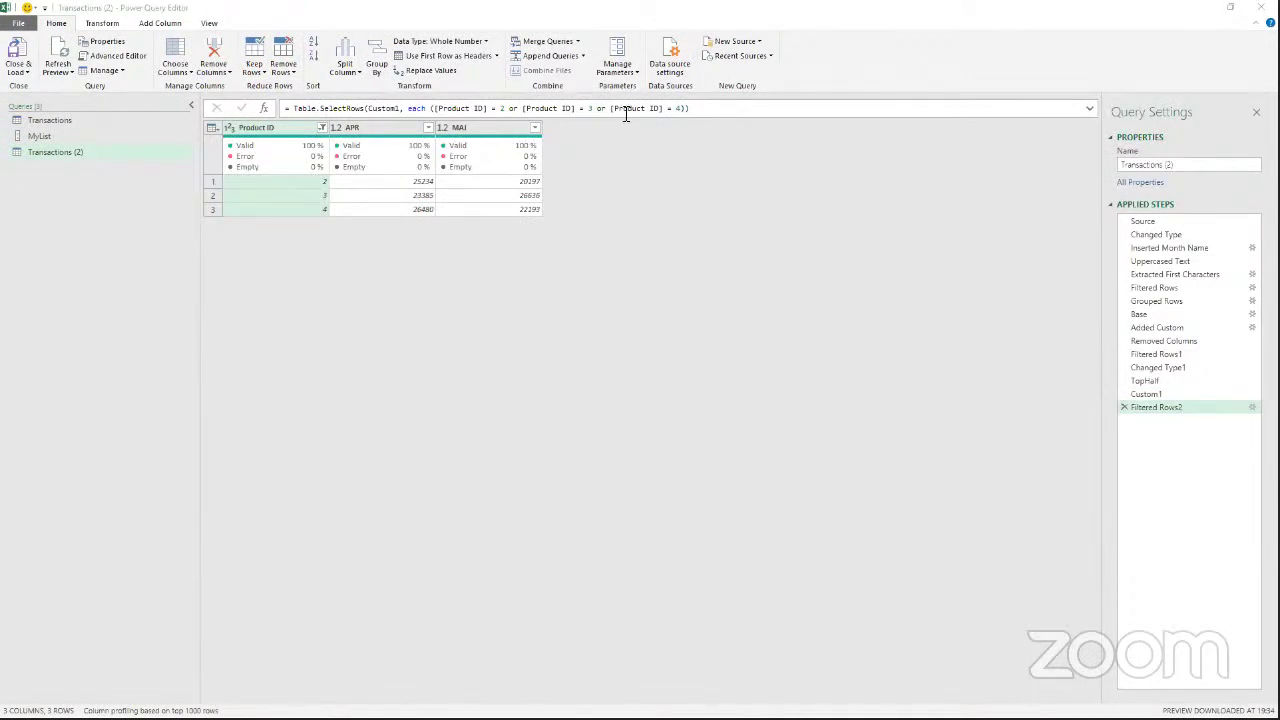
Replace the row filter's condition in the formula with List.Contains(MyList,[Product ID])=false.
click(684, 108)
drag(684, 108, 432, 108)
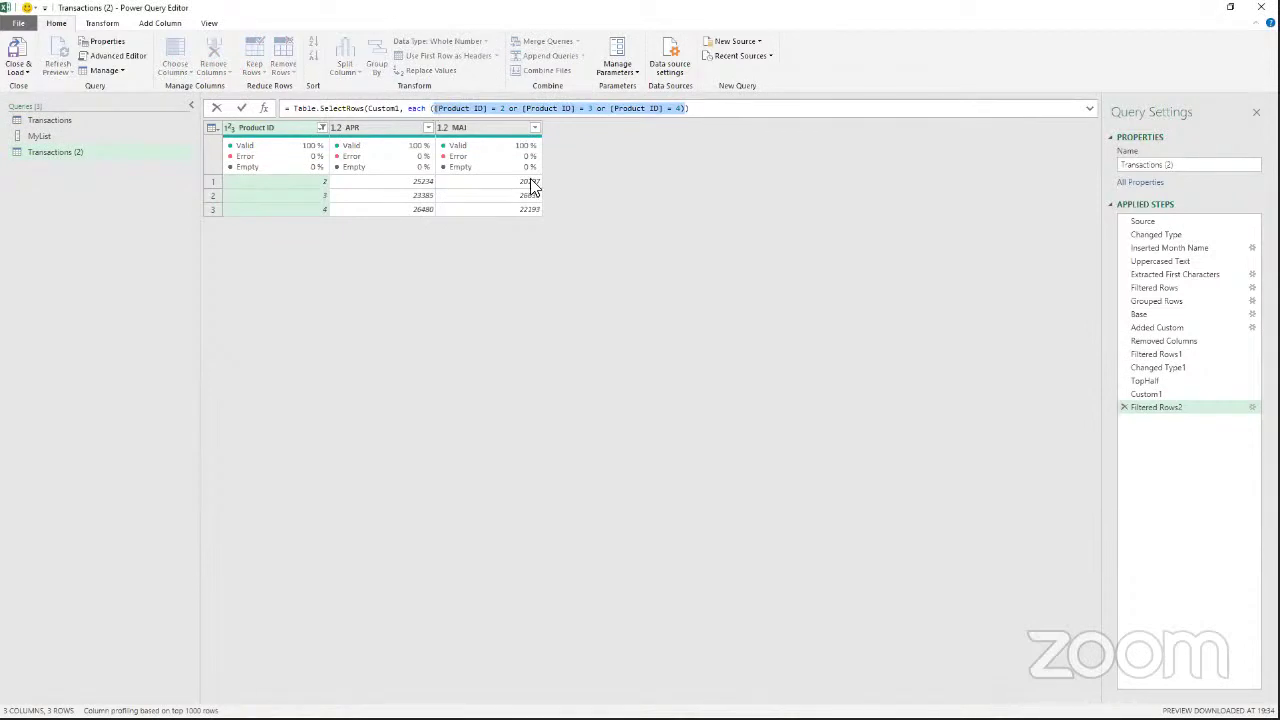
key(BackSpace)
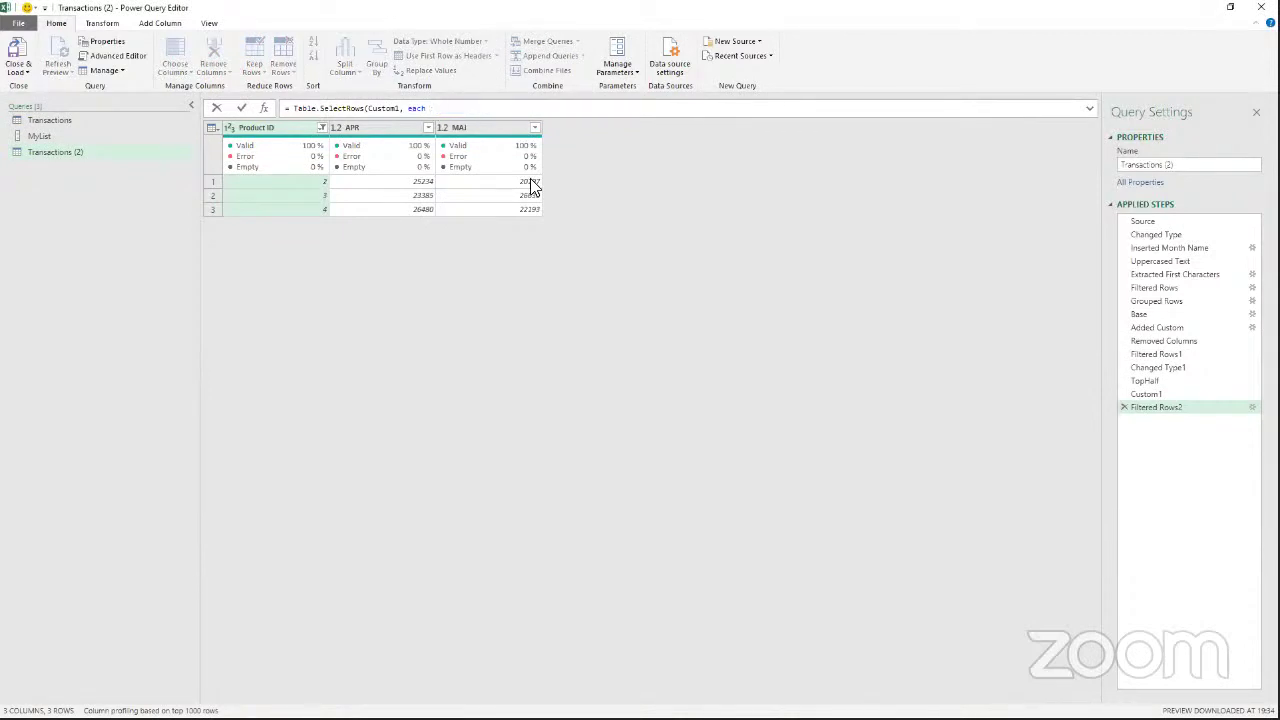
key(ctrl+v)
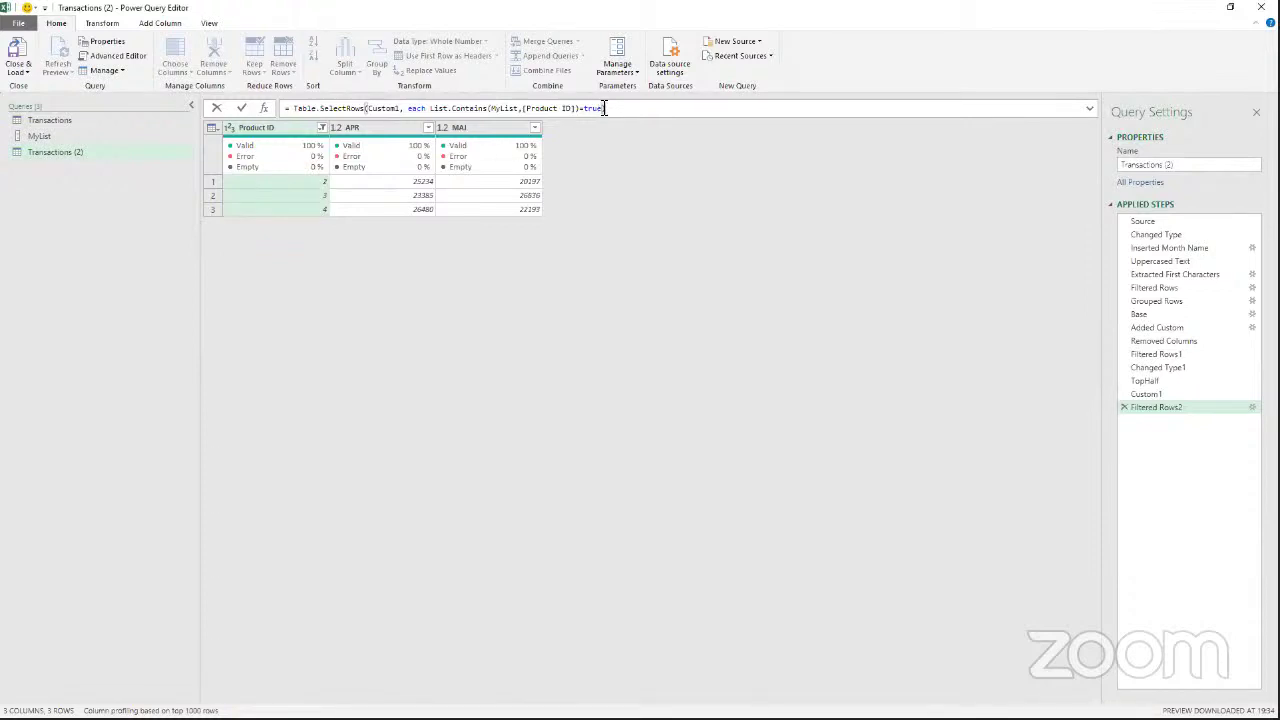
drag(604, 108, 583, 108)
text(t)
key(BackSpace)
text(false)
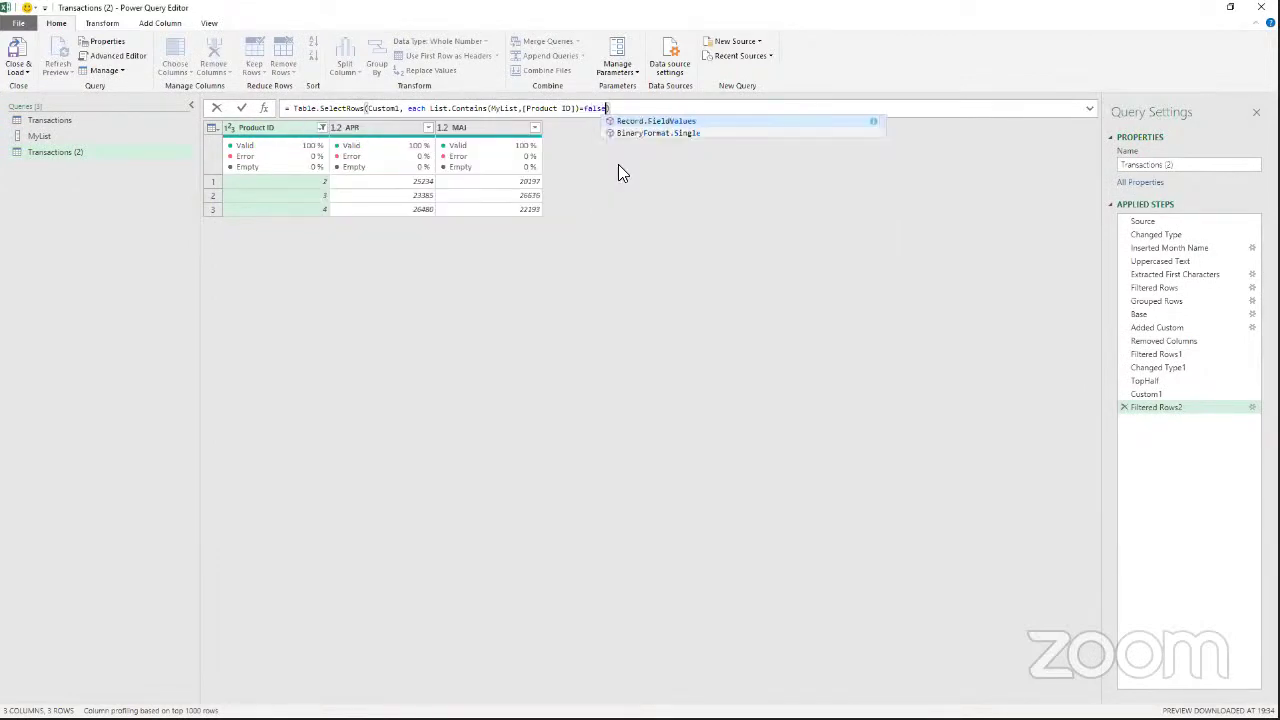
text())
key(Return)
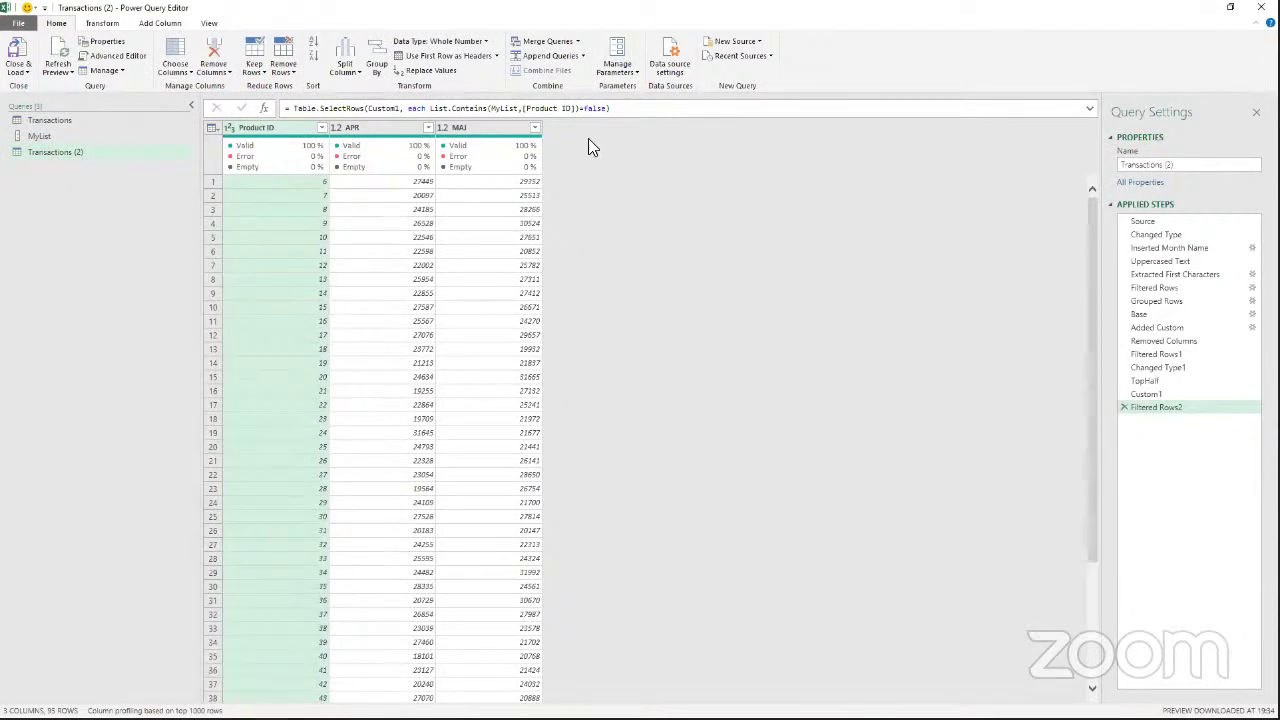
drag(608, 108, 431, 109)
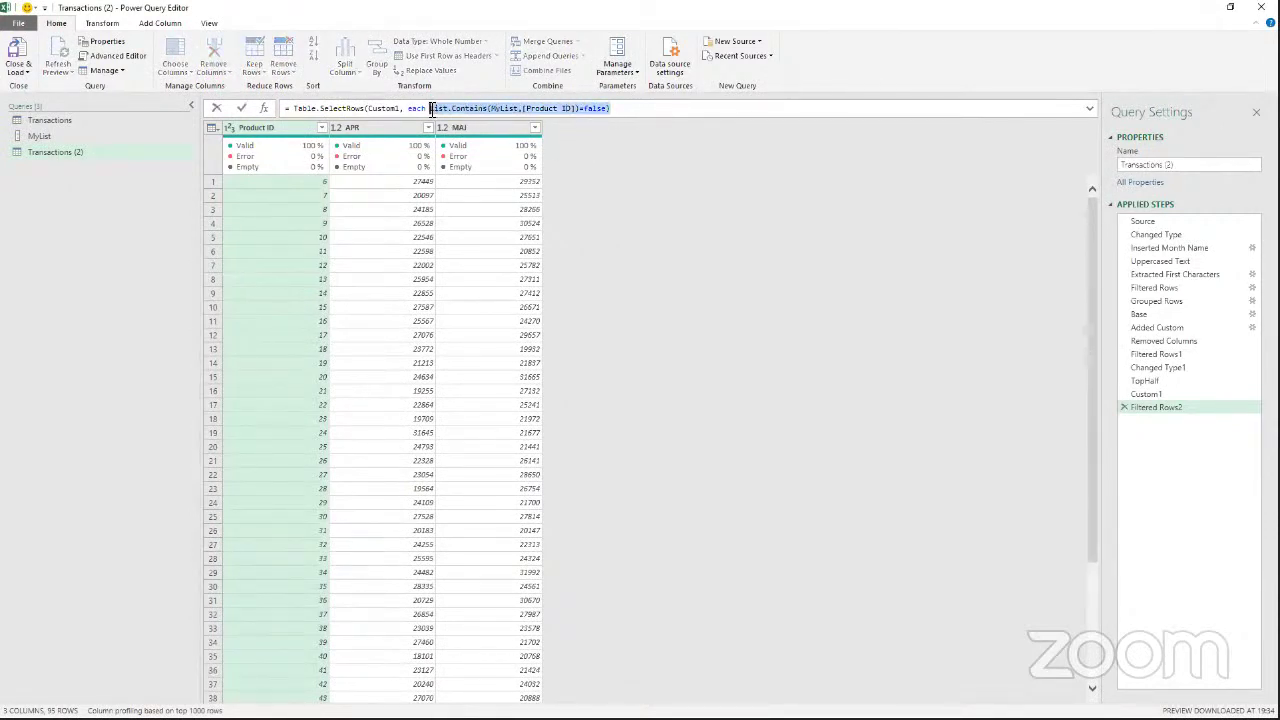
click(612, 108)
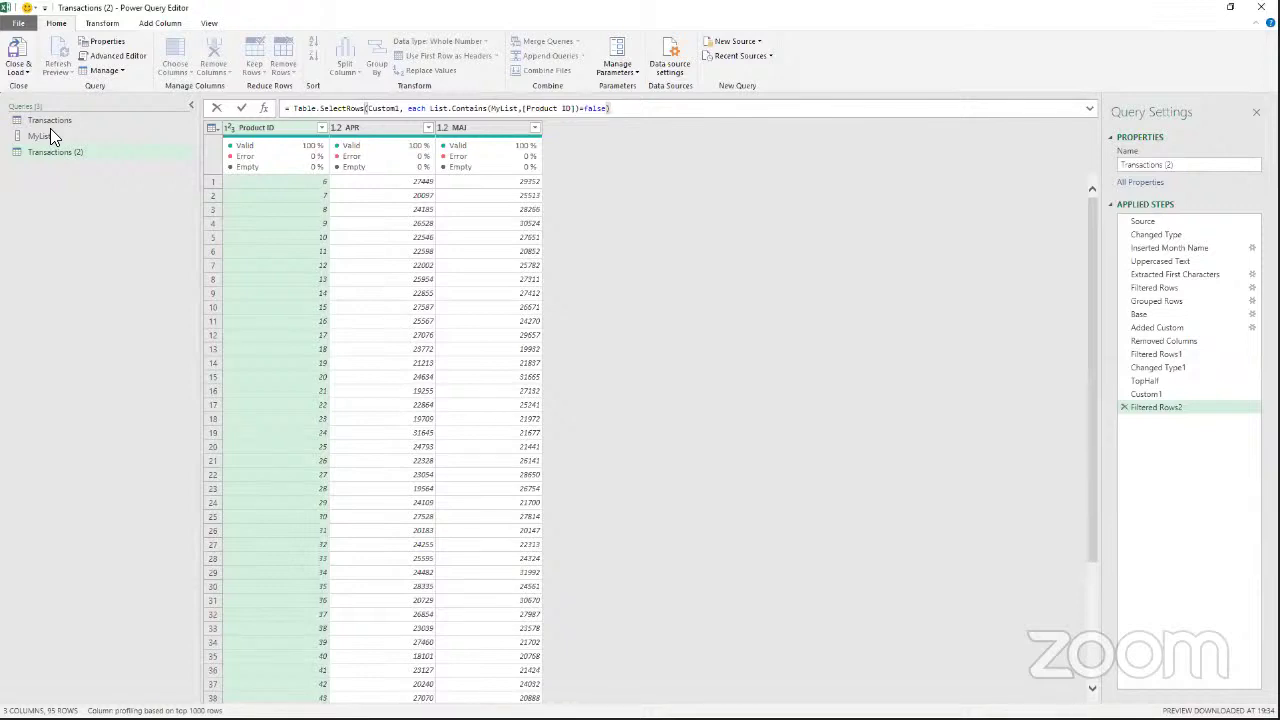
click(474, 131)
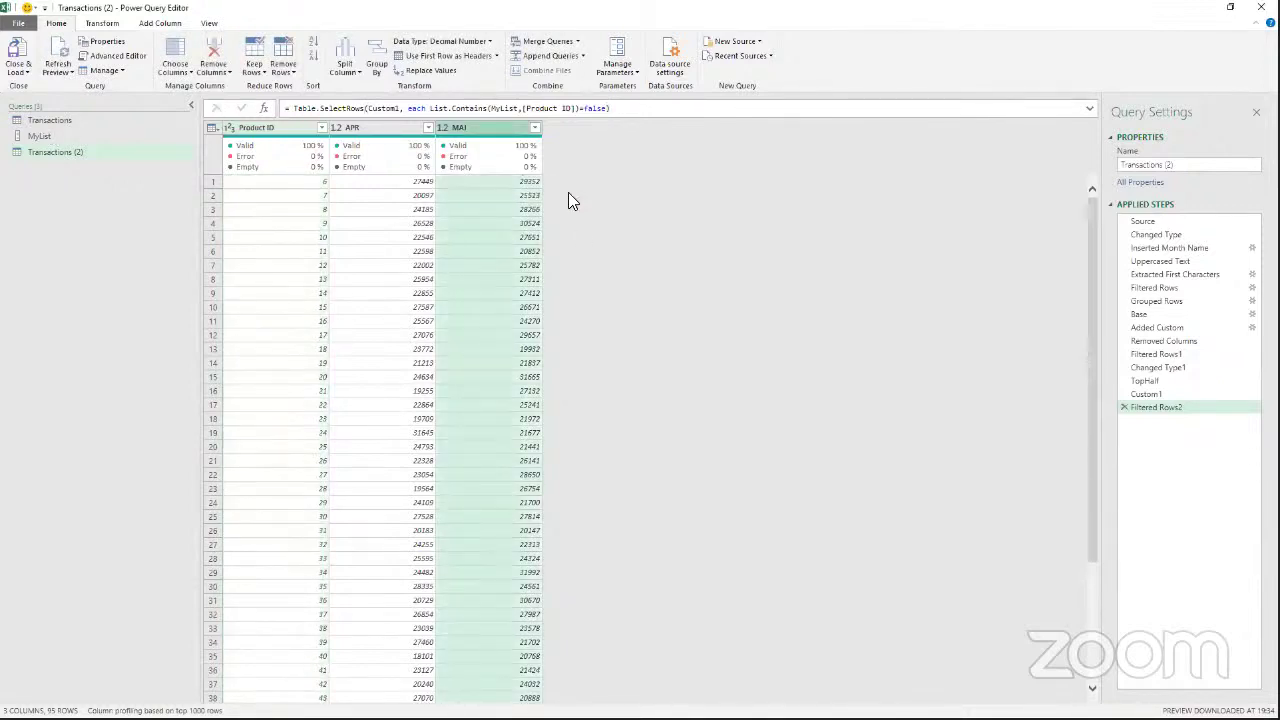
Add a custom column with the formula ([MAJ]-[APR])/[APR], keeping the default name Custom.
click(170, 23)
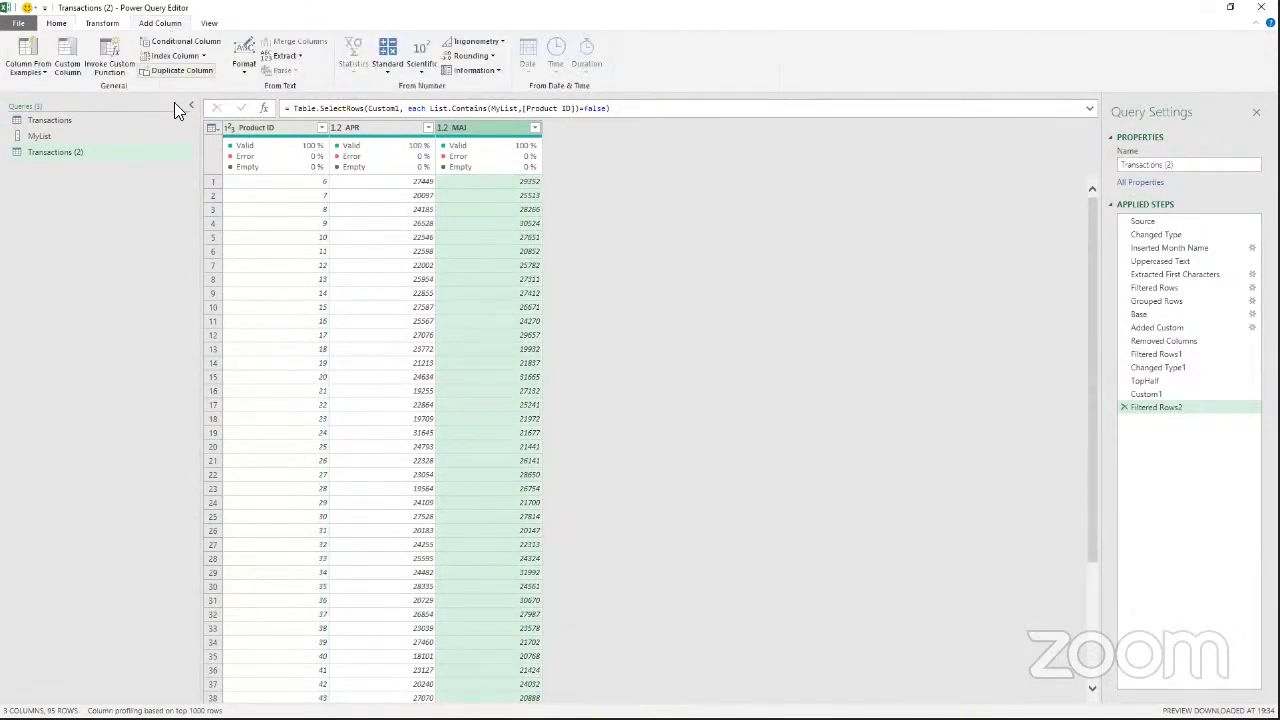
click(70, 54)
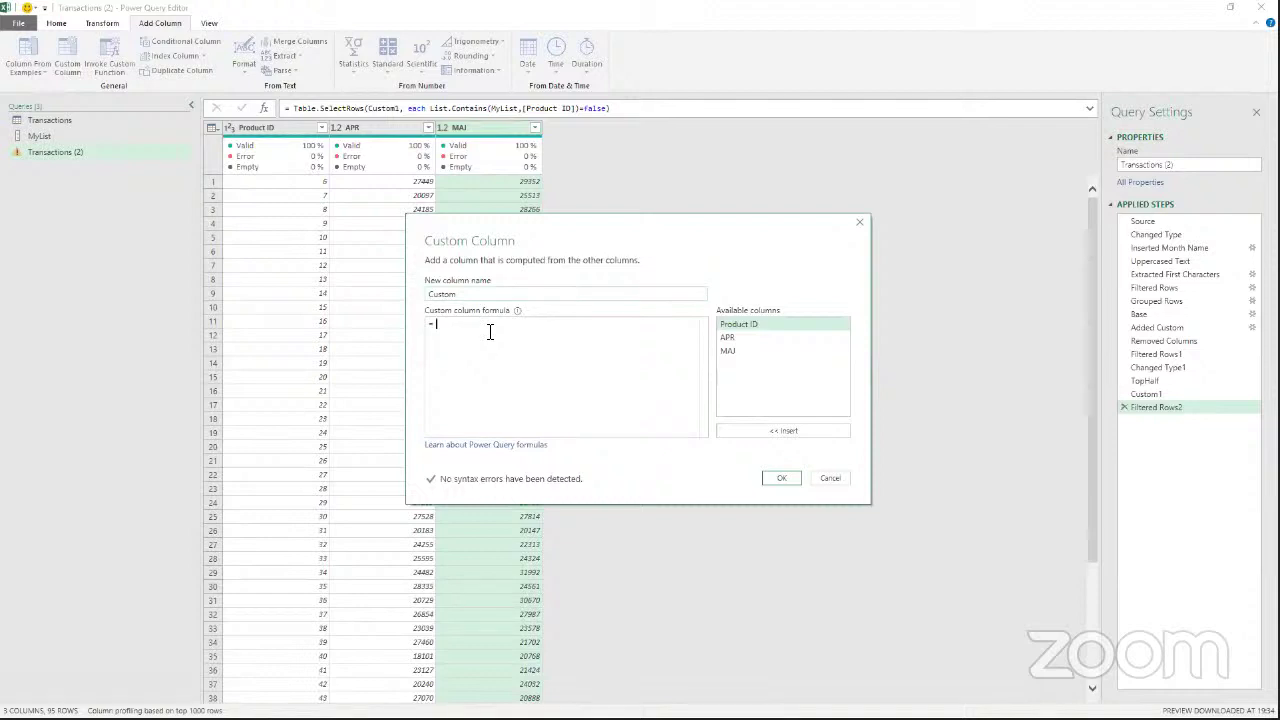
text({)
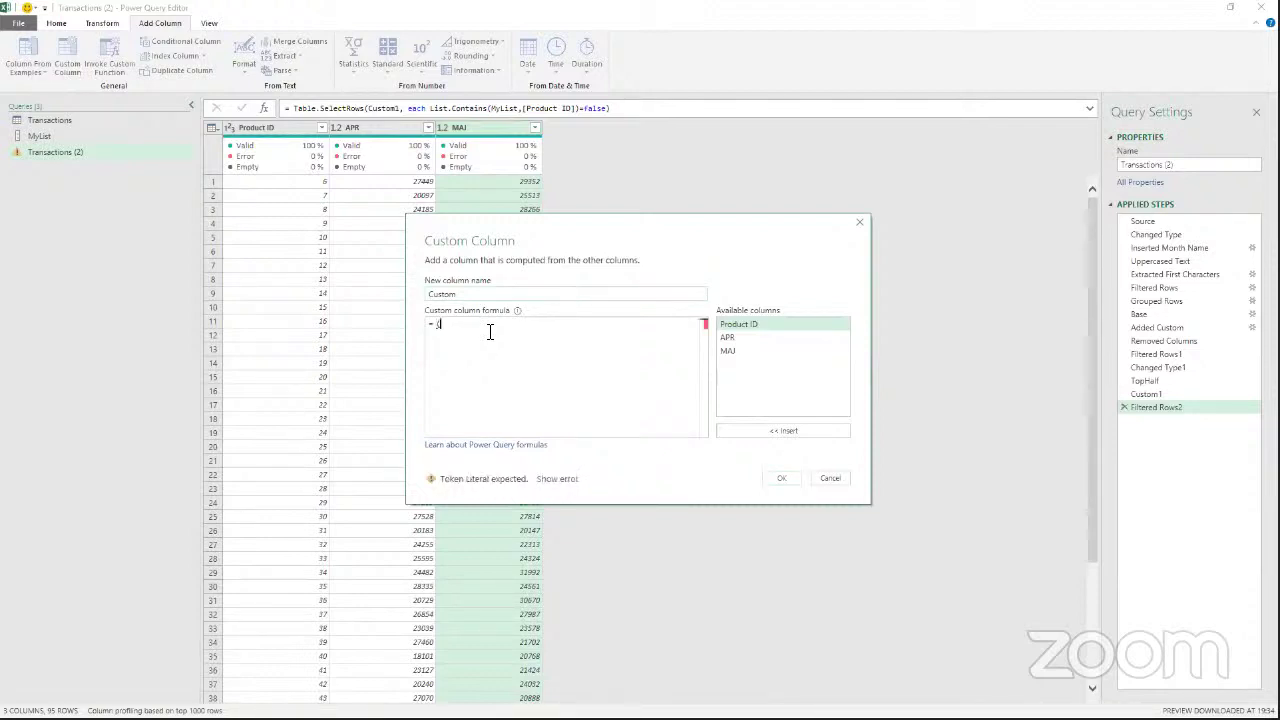
double_click(775, 350)
text(-)
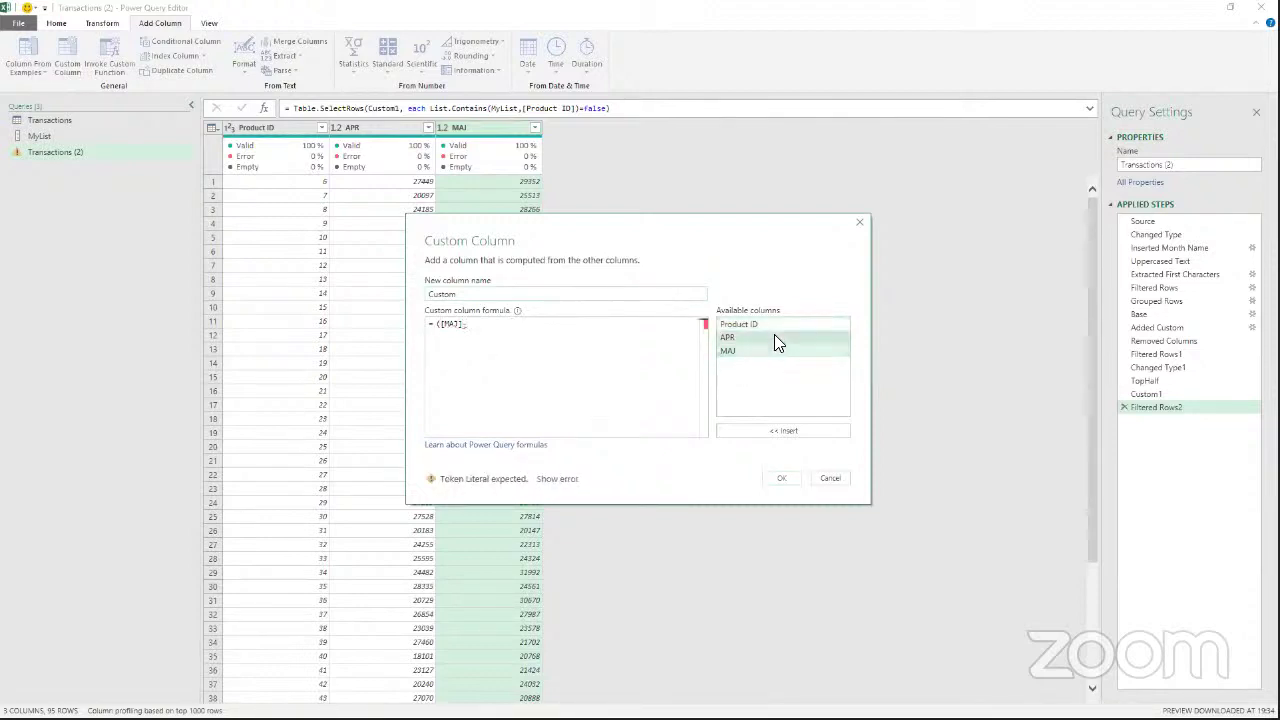
double_click(775, 337)
text(})
text(,)
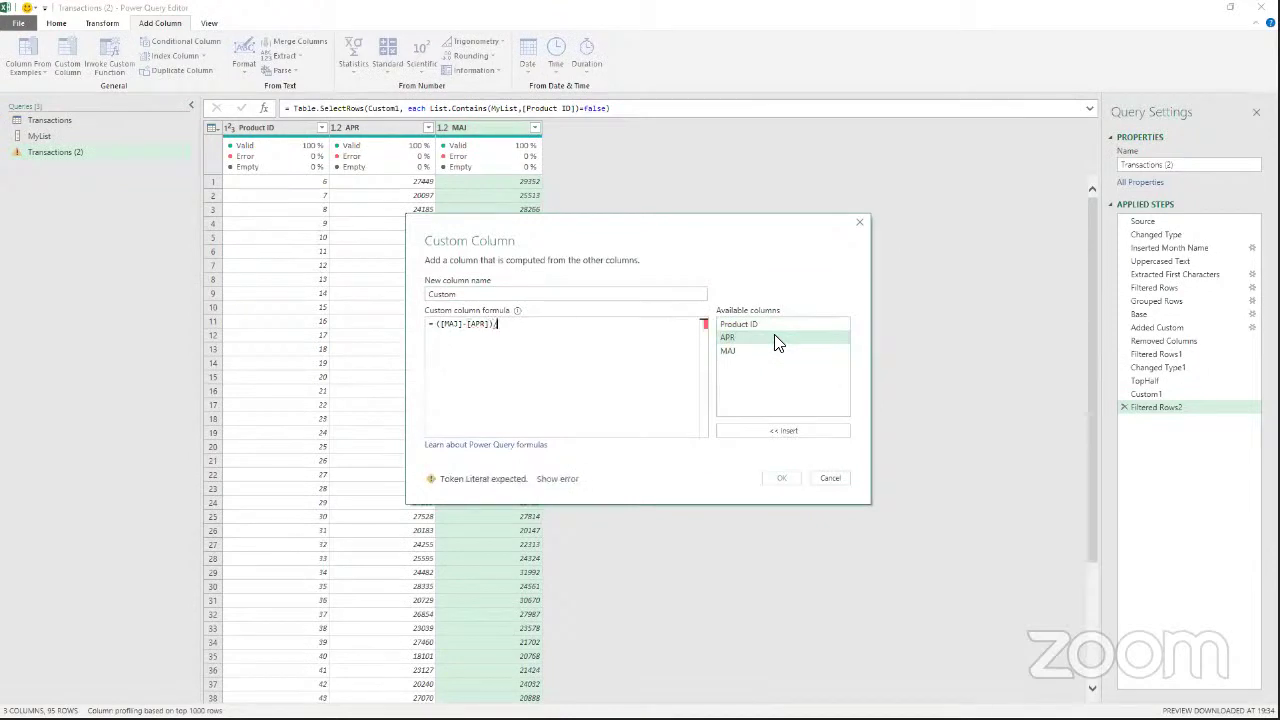
double_click(775, 337)
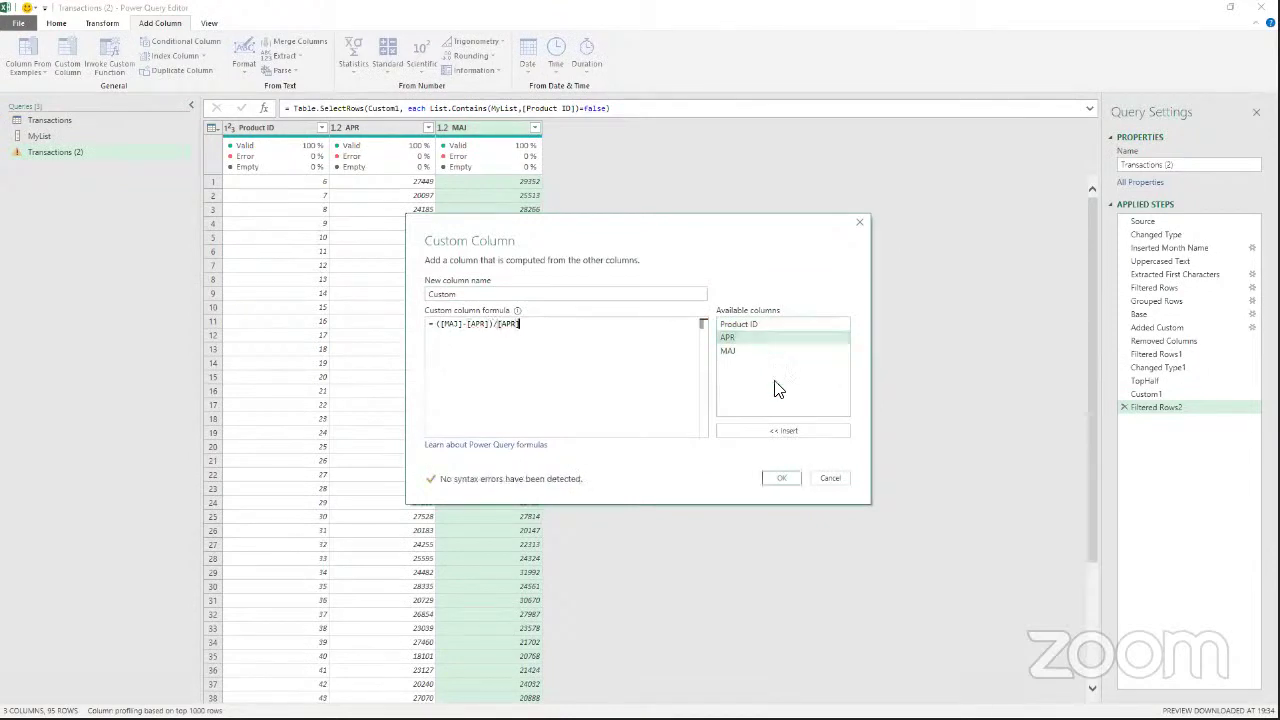
click(783, 478)
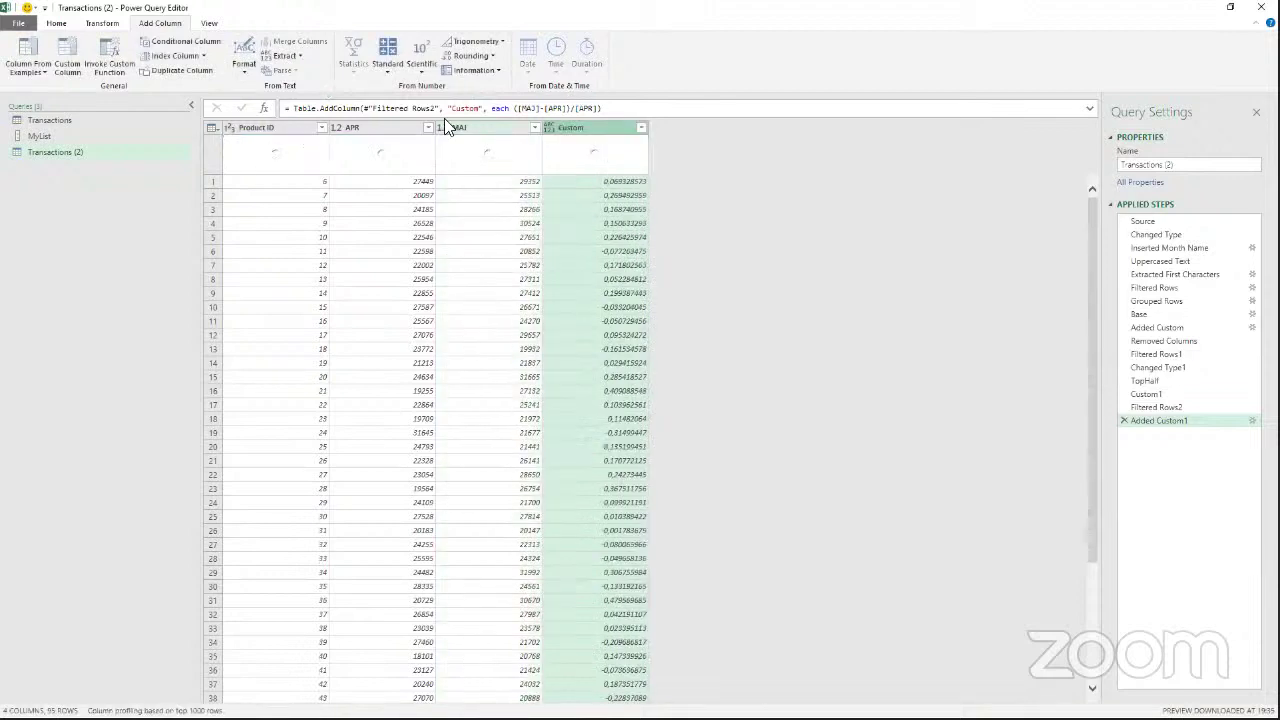
Remove the APR and MAJ columns from the query.
click(395, 128)
ctrl+click(478, 126)
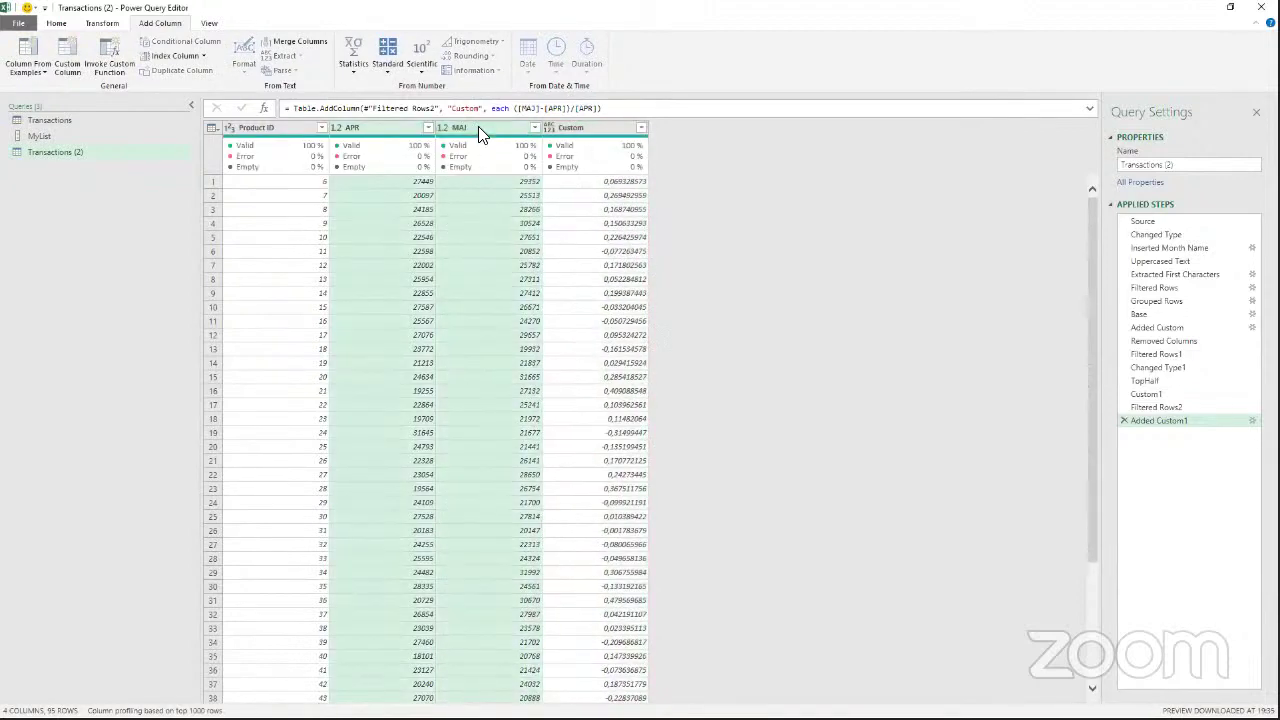
right_click(478, 126)
click(522, 155)
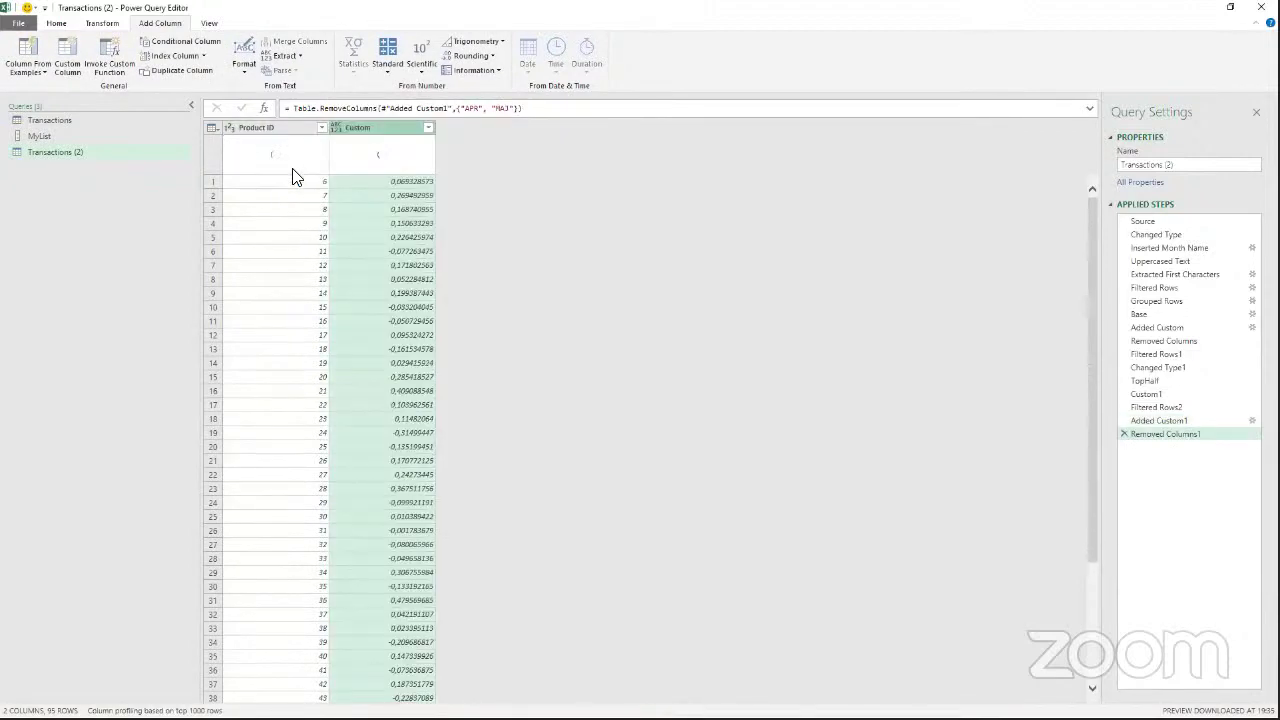
Change the Custom column's data type to Percentage and rename the column Pct Difference.
click(281, 134)
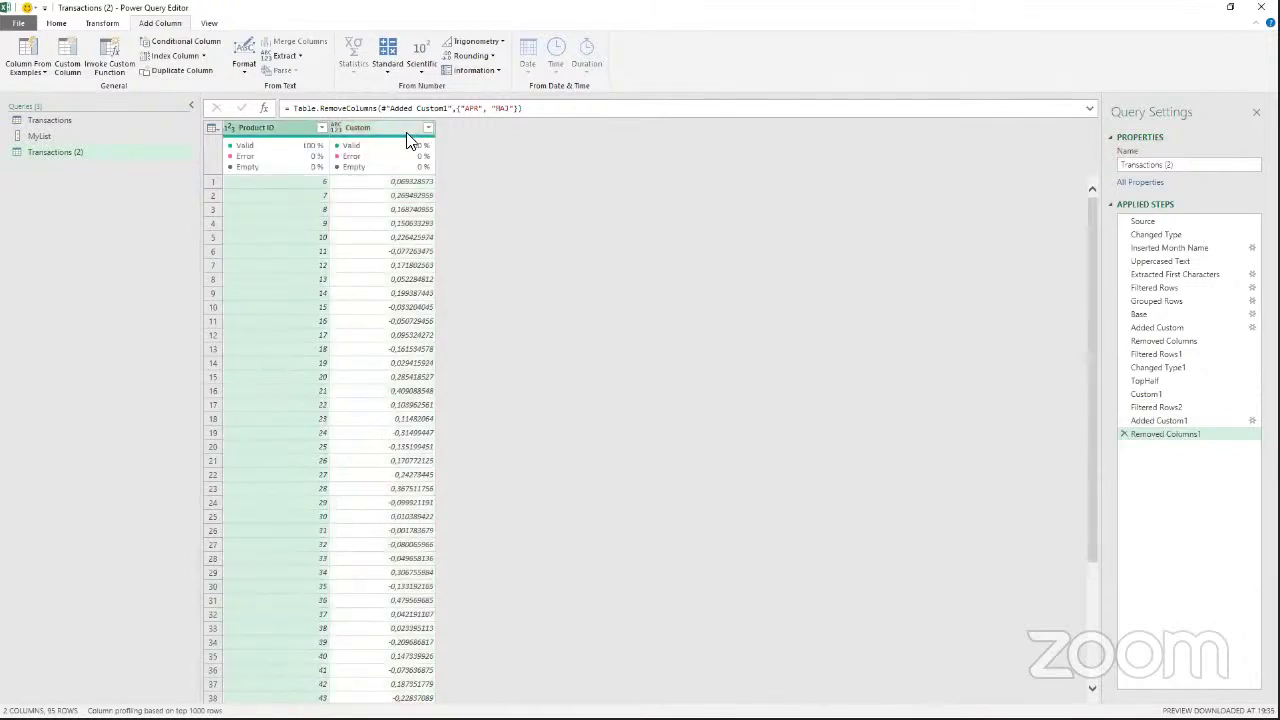
click(390, 134)
click(336, 128)
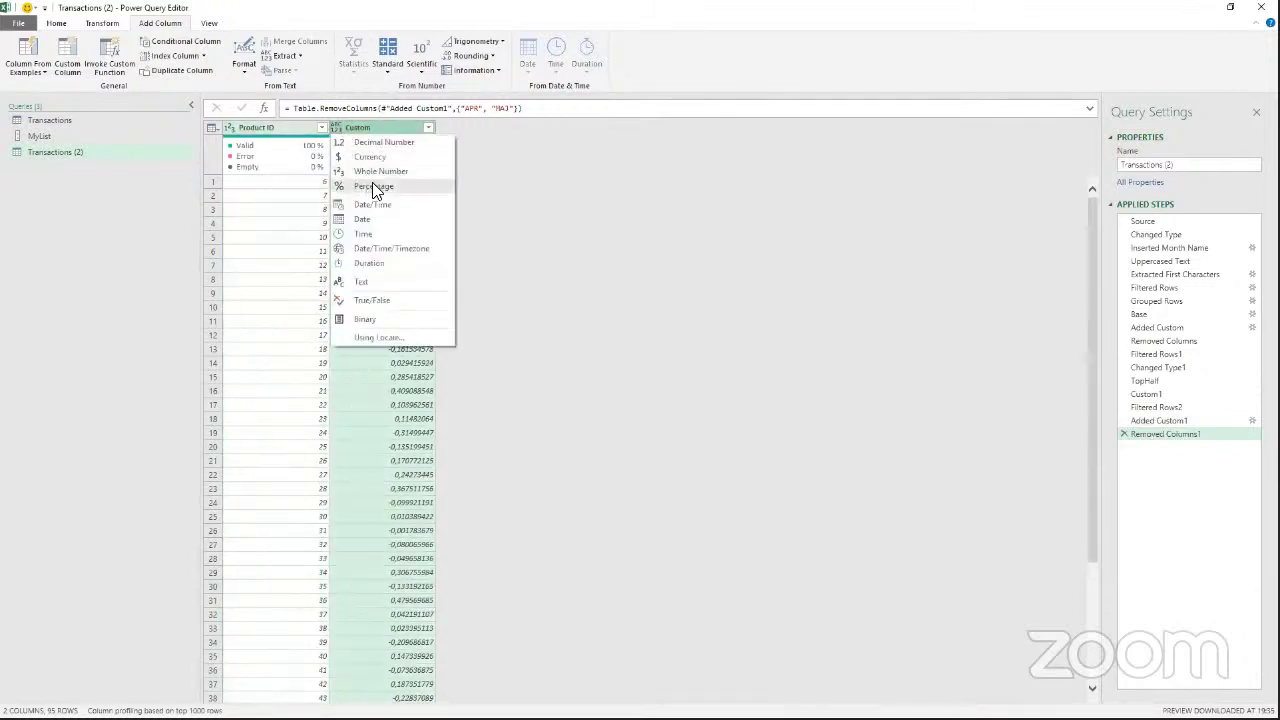
click(383, 190)
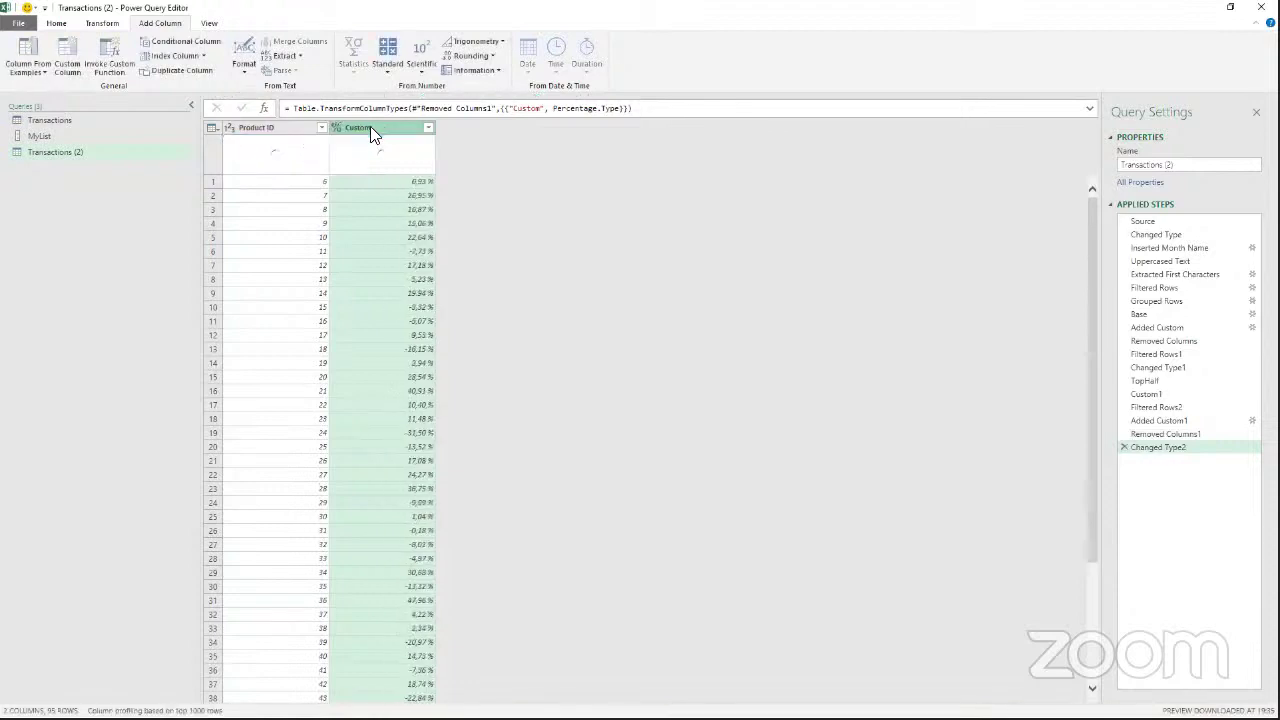
double_click(372, 129)
text(Pct)
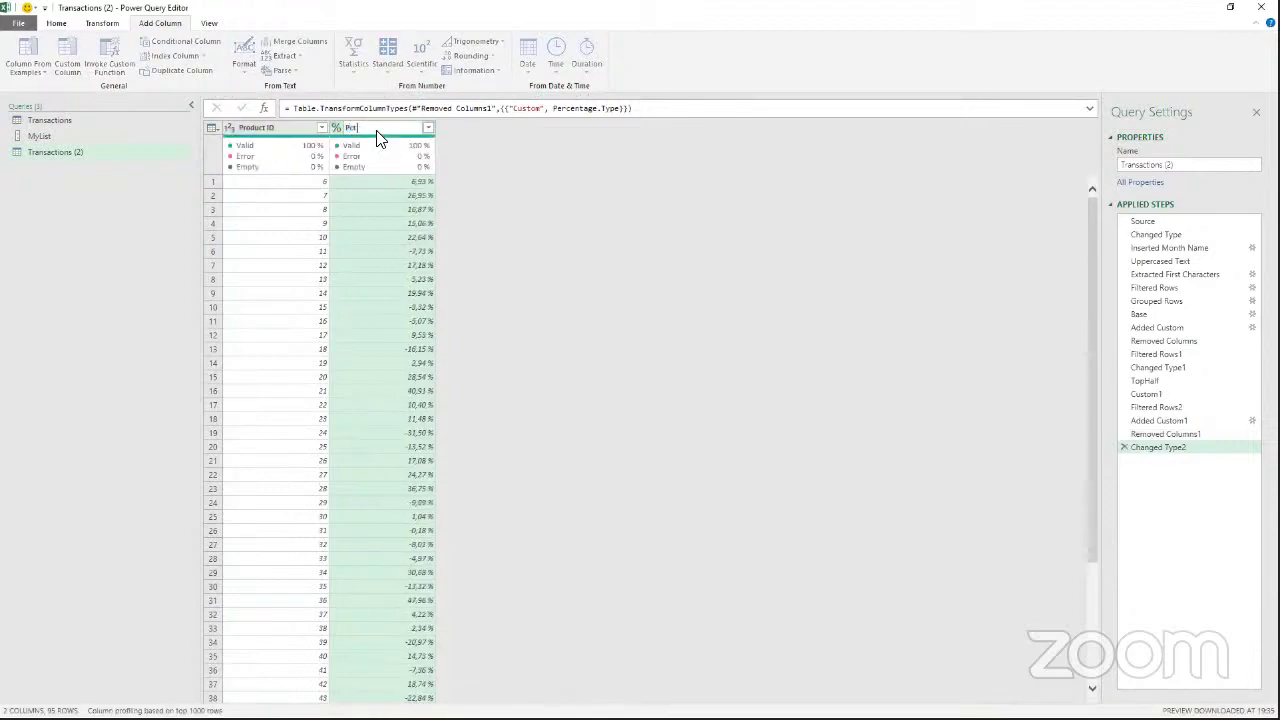
text( Difference)
key(Return)
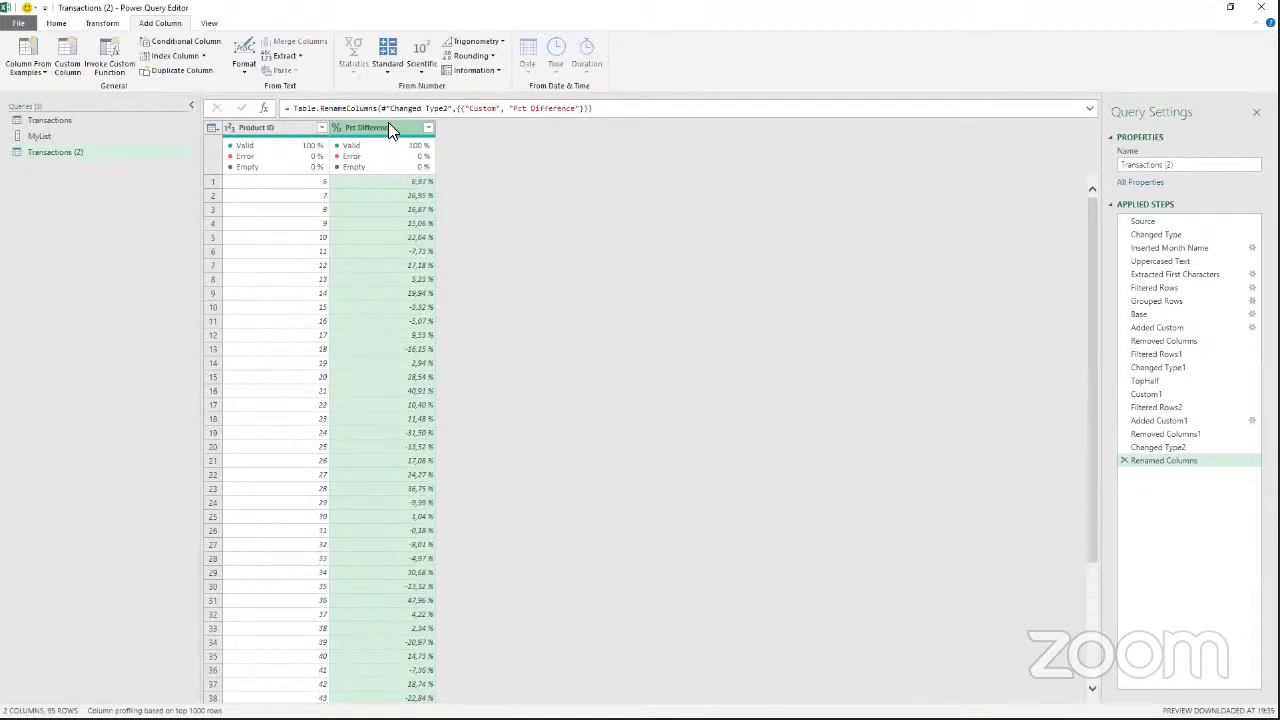
click(289, 130)
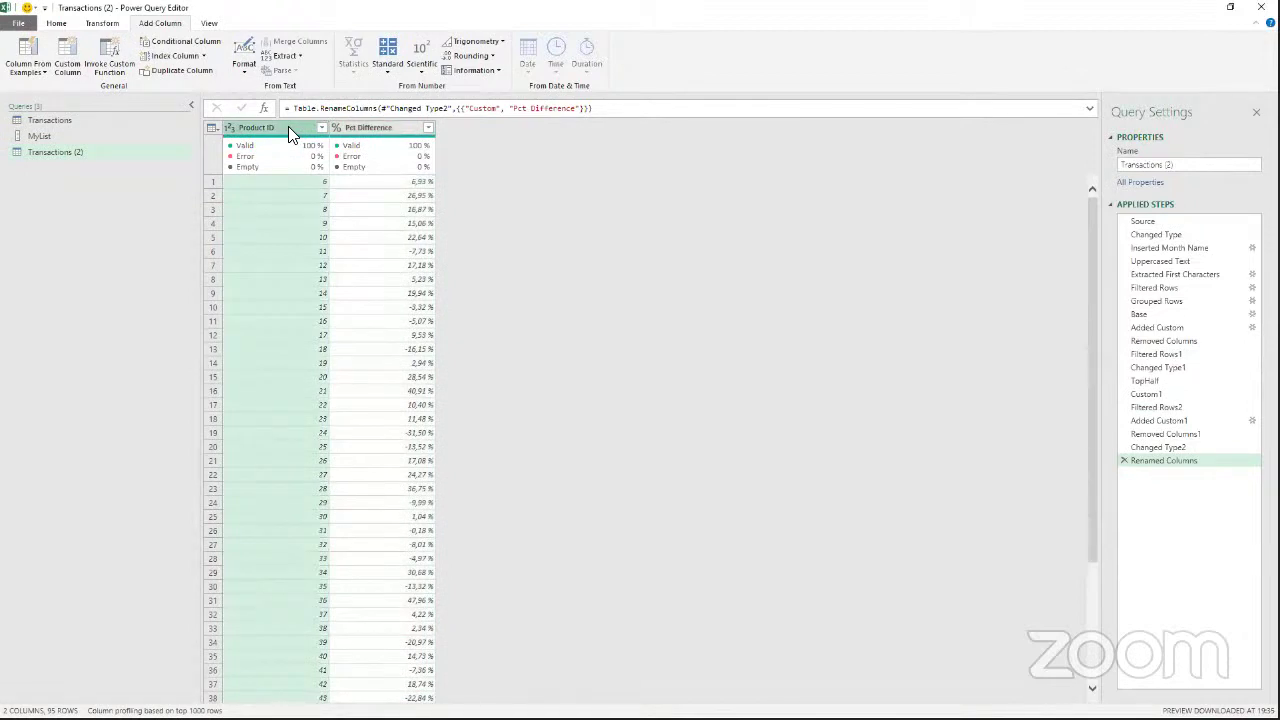
click(384, 128)
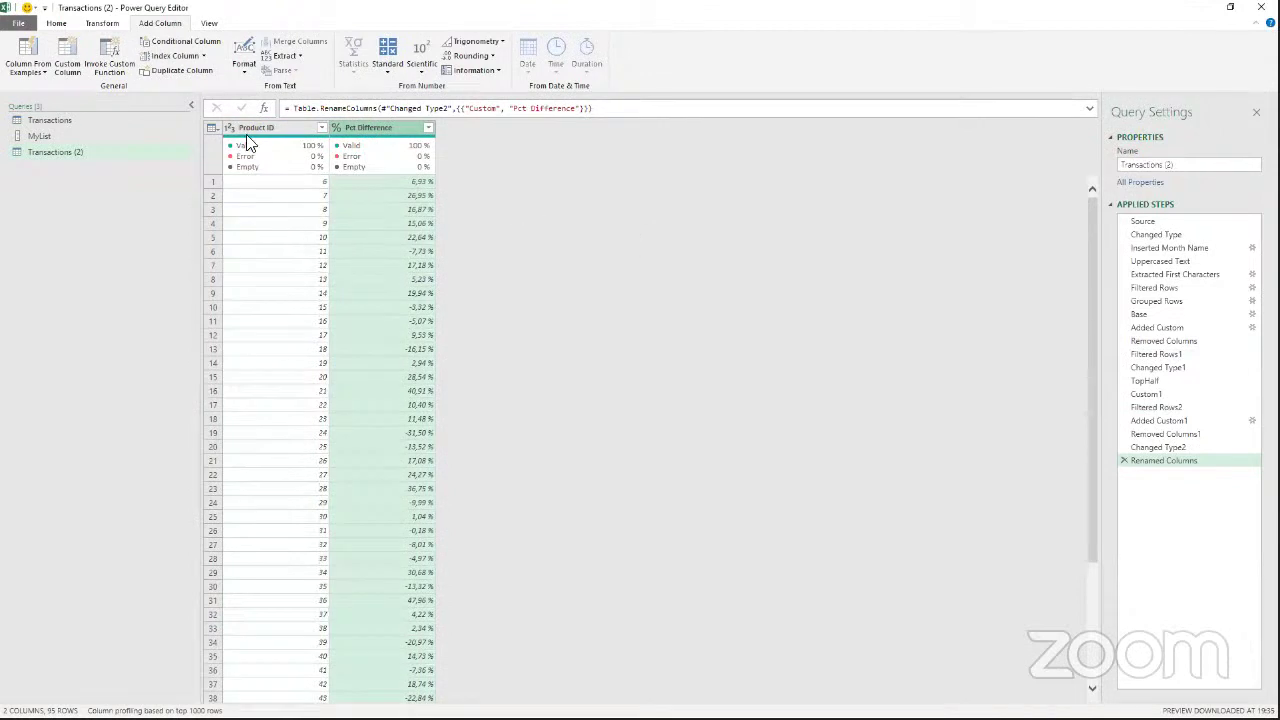
click(104, 23)
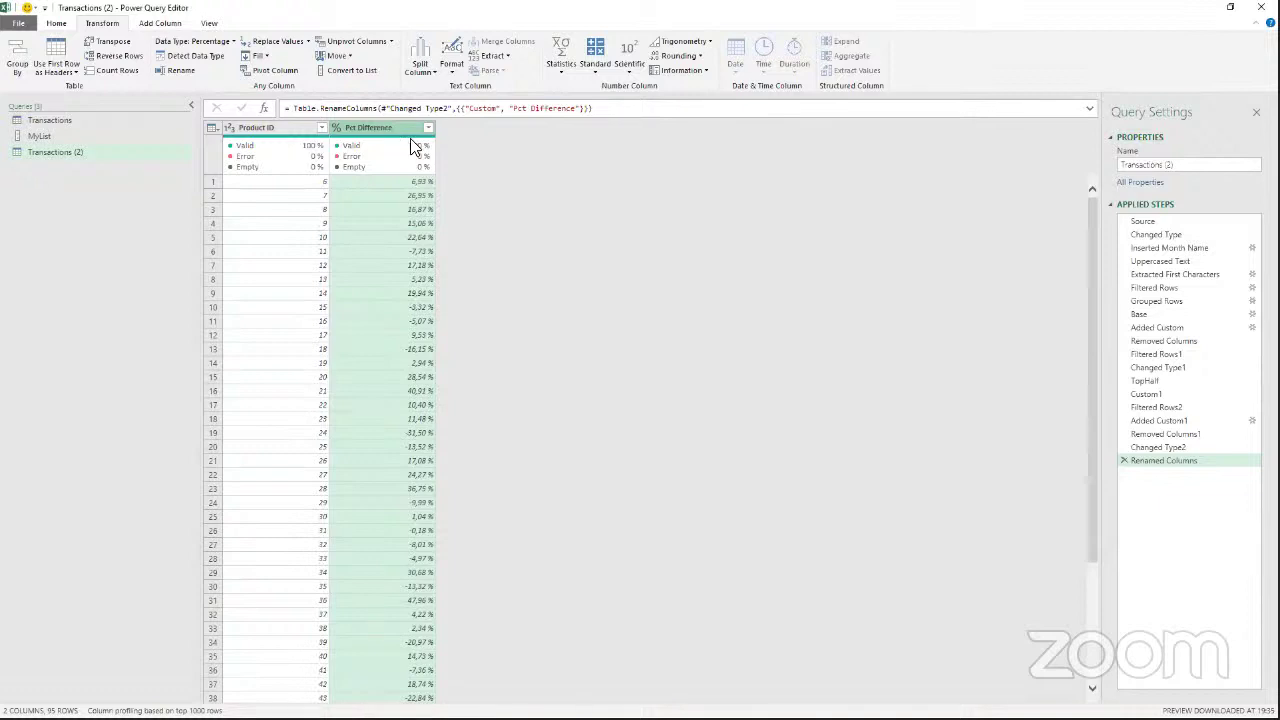
Add a custom column that holds the constant text "Lalala" in every row.
click(160, 23)
click(67, 60)
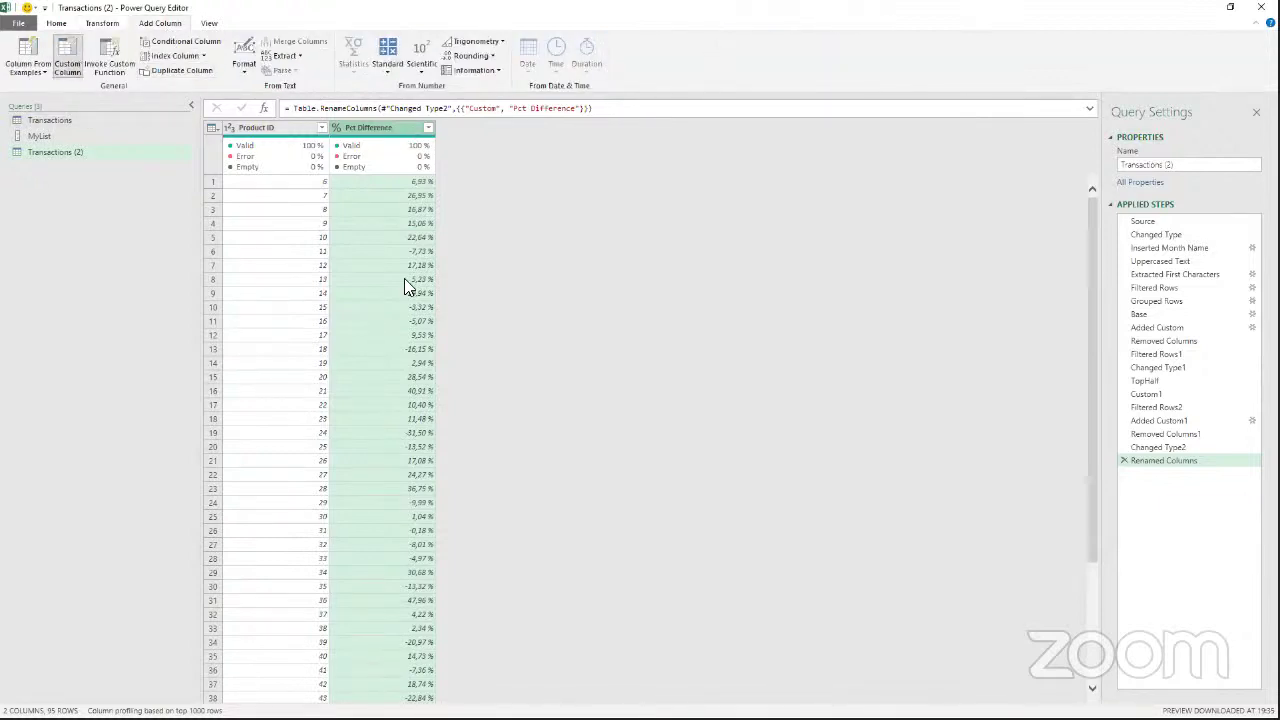
click(455, 325)
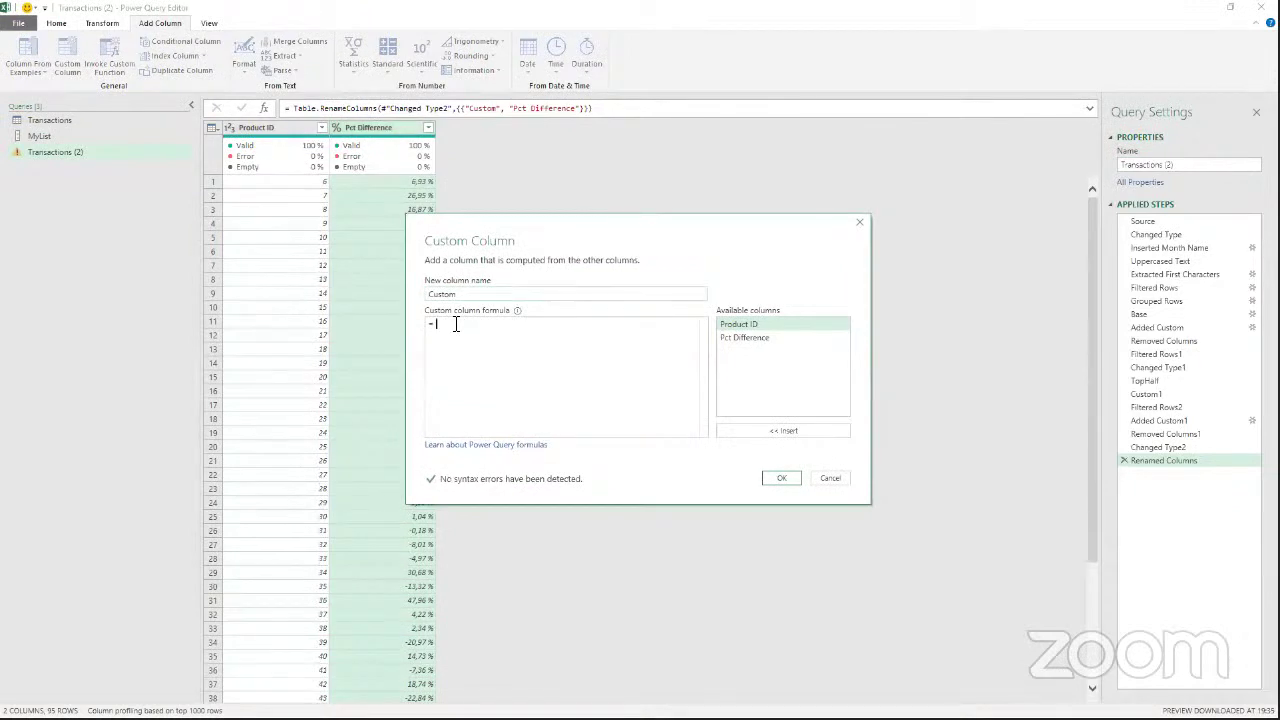
text("Lalala)
click(782, 479)
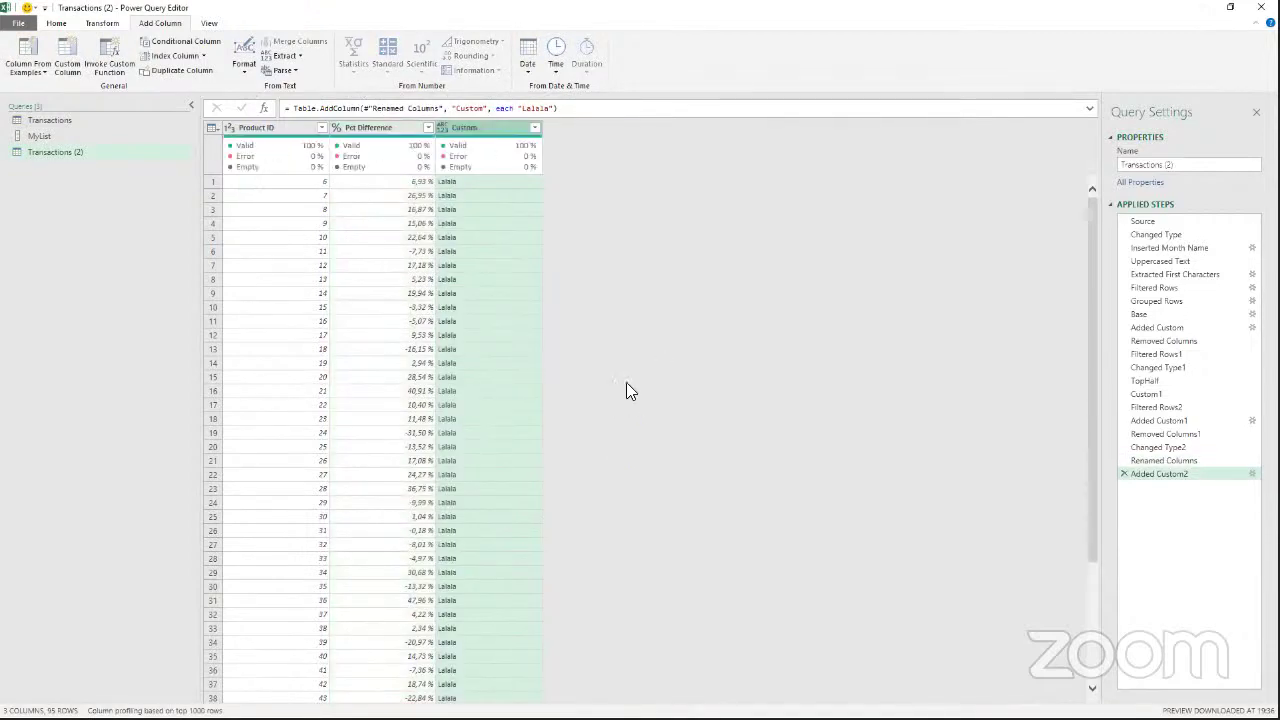
Group the rows by the Custom column, with a new column Pct Difference that averages the Pct Difference values.
click(102, 22)
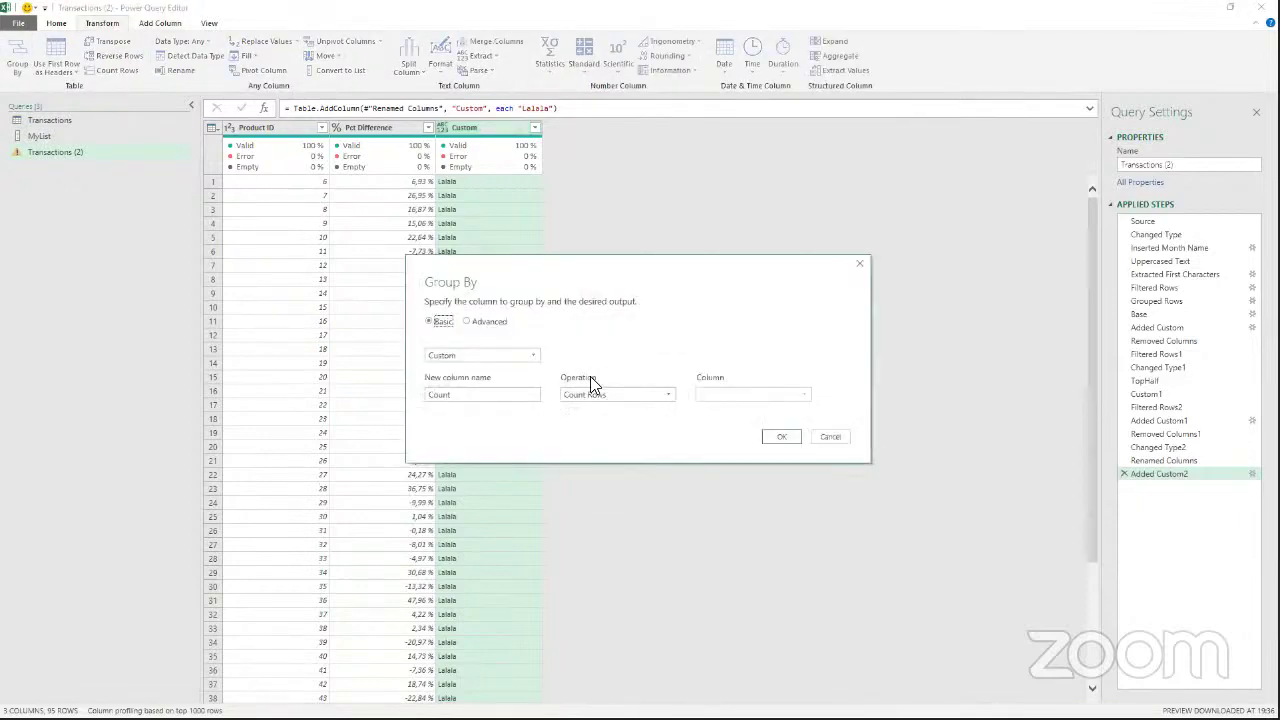
click(438, 394)
double_click(438, 394)
text(Pct Difference)
click(666, 397)
click(636, 423)
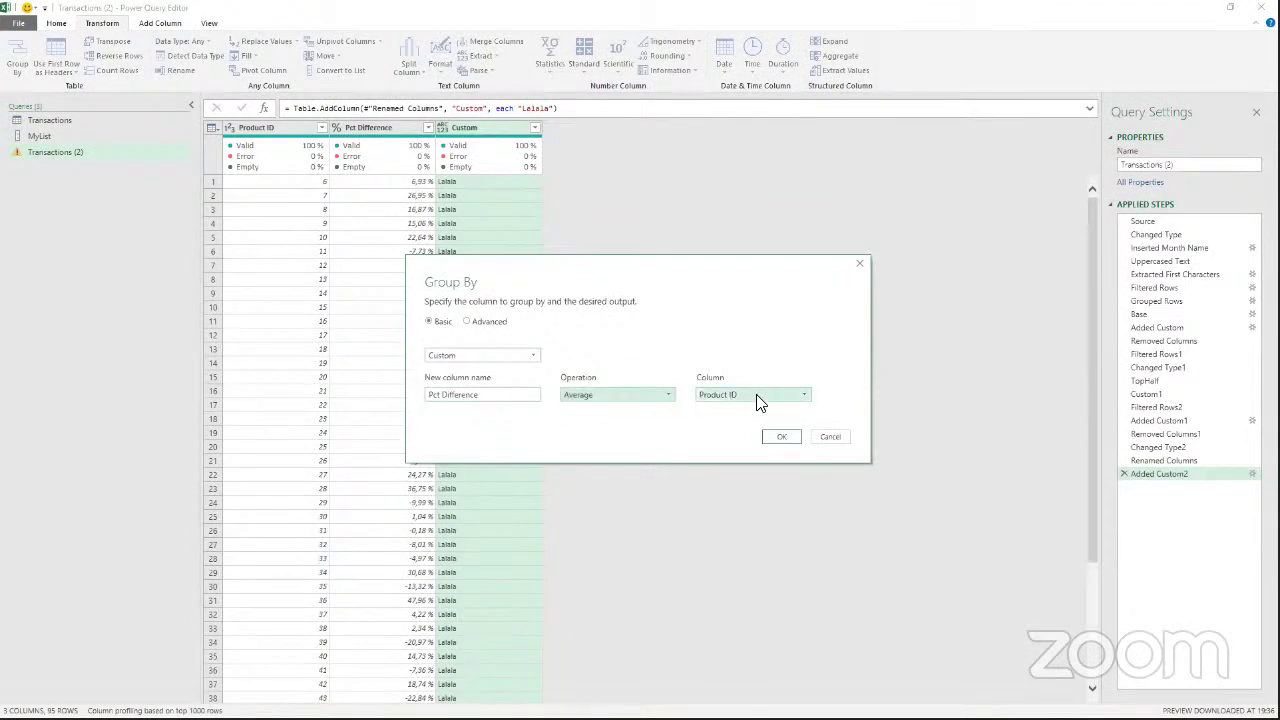
click(760, 399)
click(748, 423)
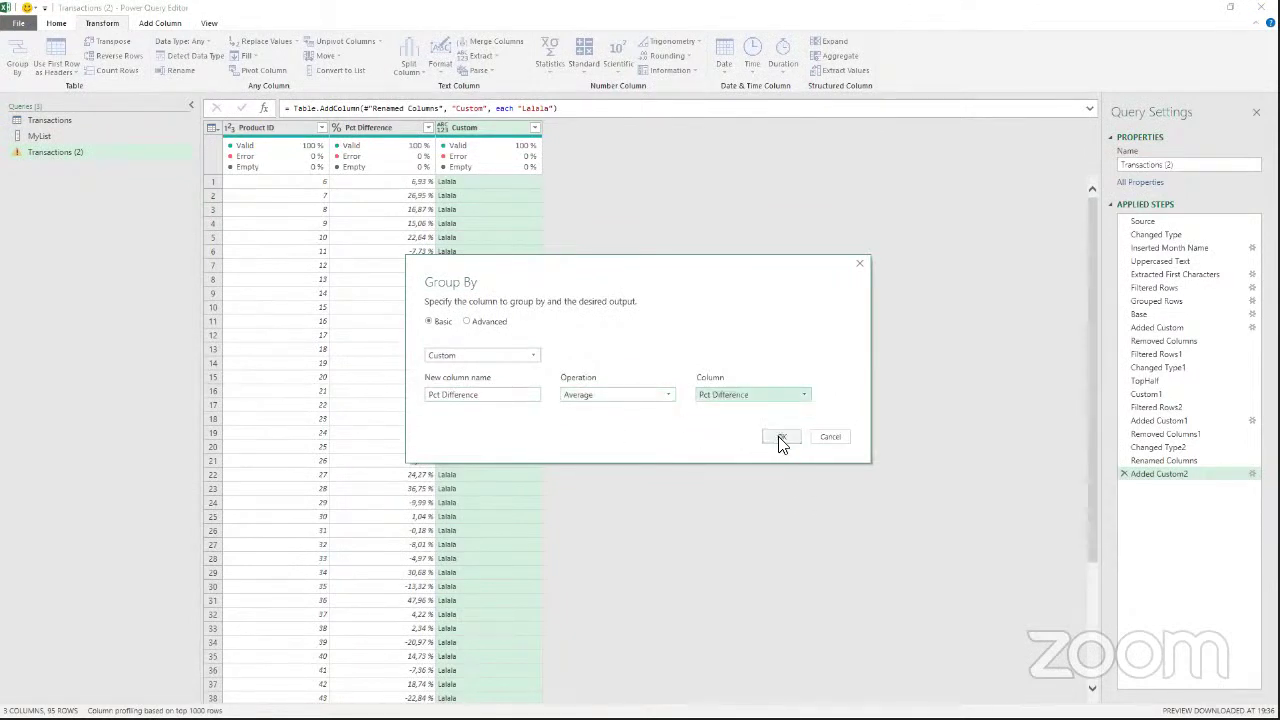
click(781, 440)
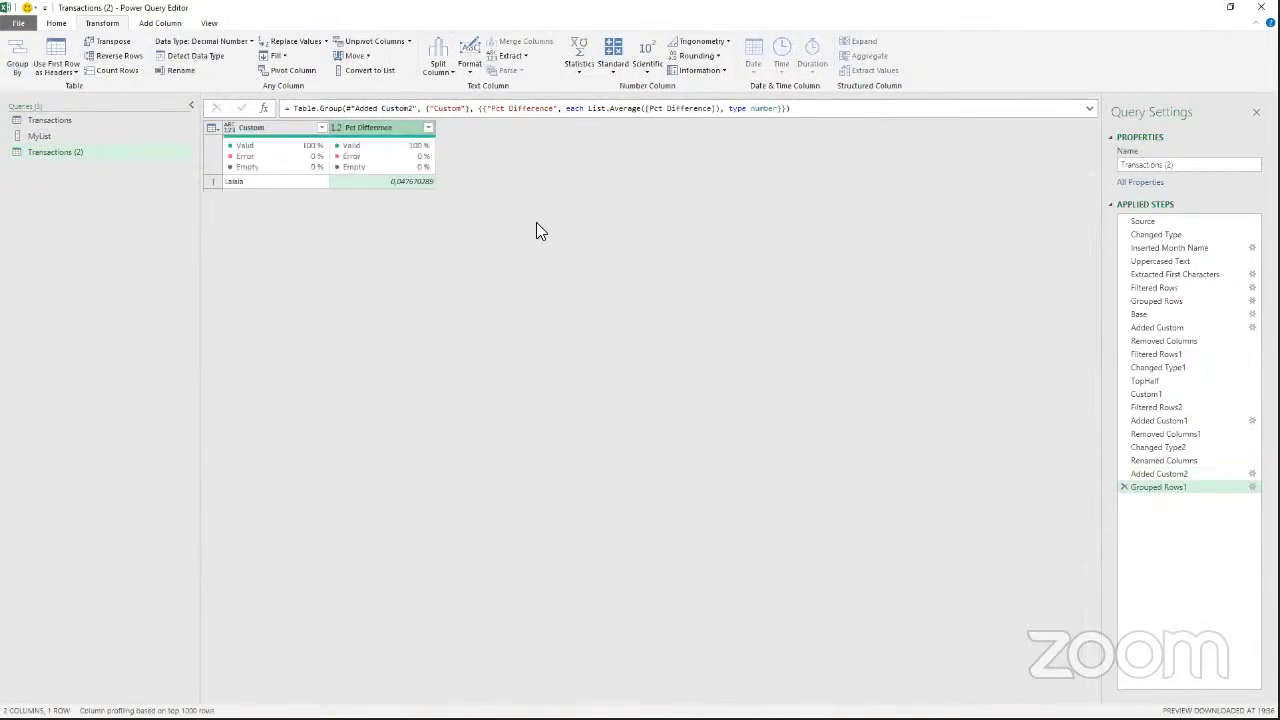
Rename the Custom column Product ID.
double_click(248, 127)
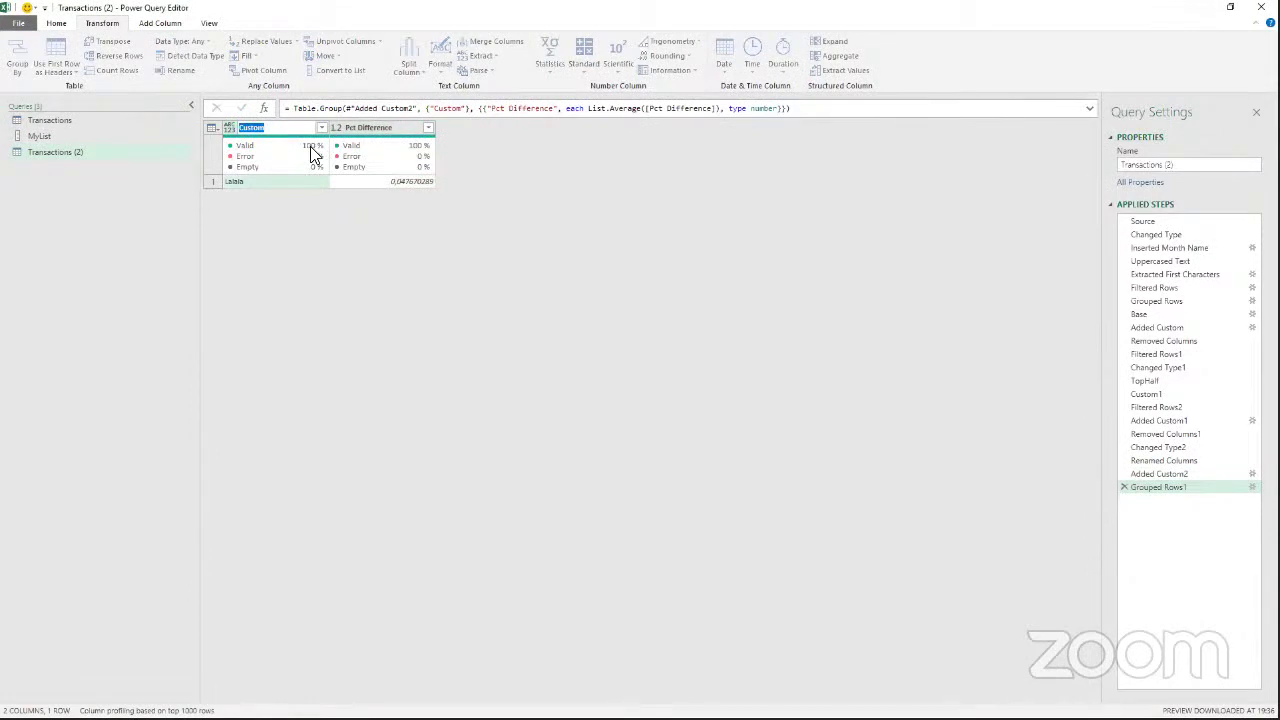
text(Product ID)
key(Return)
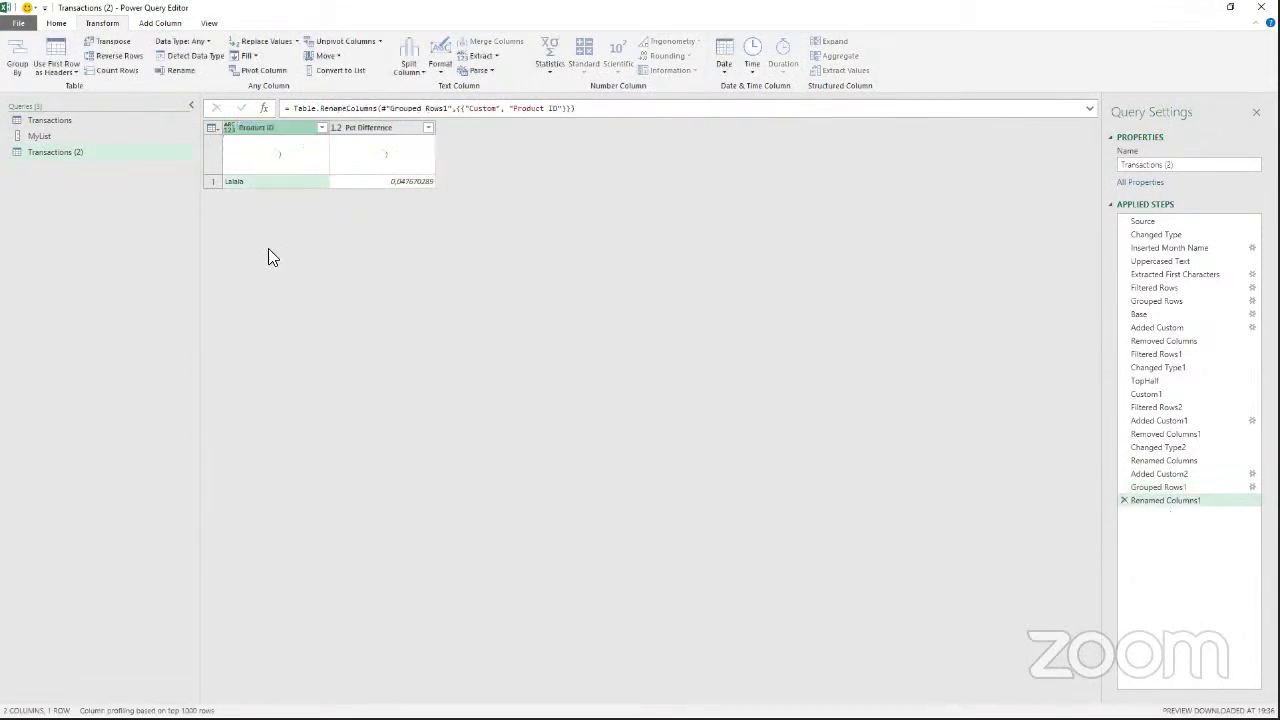
click(248, 180)
right_click(274, 130)
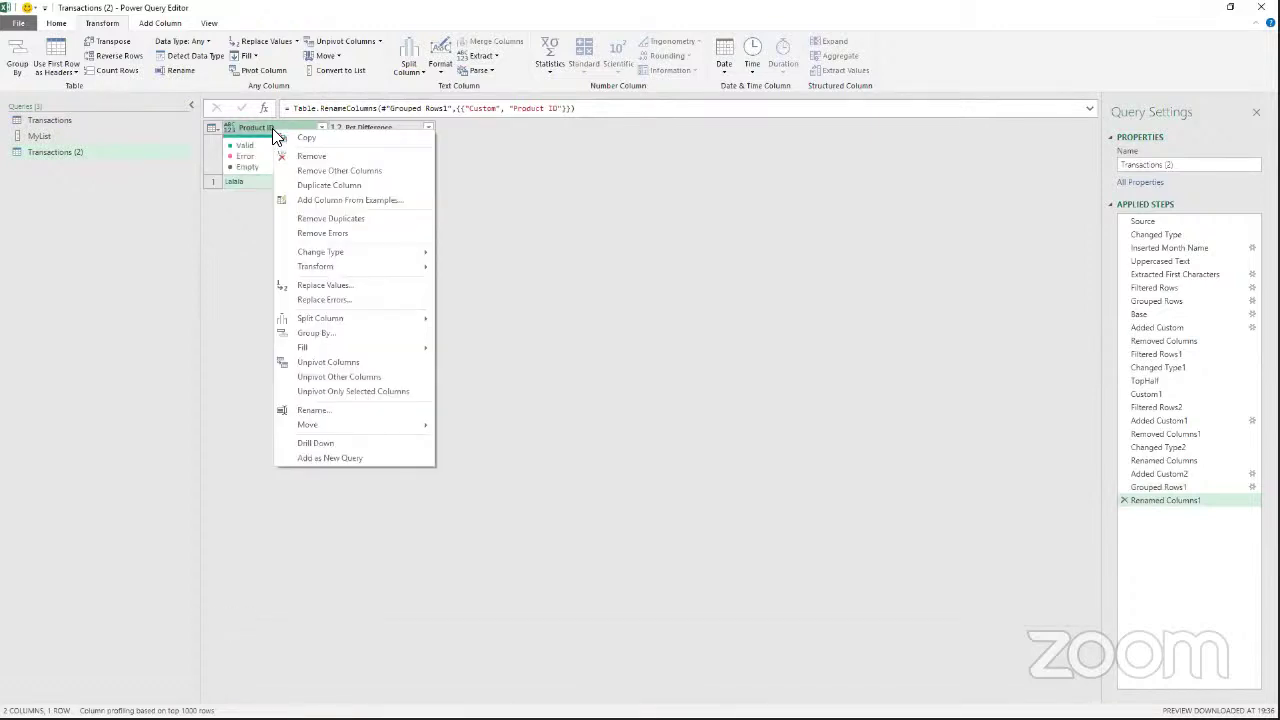
click(343, 286)
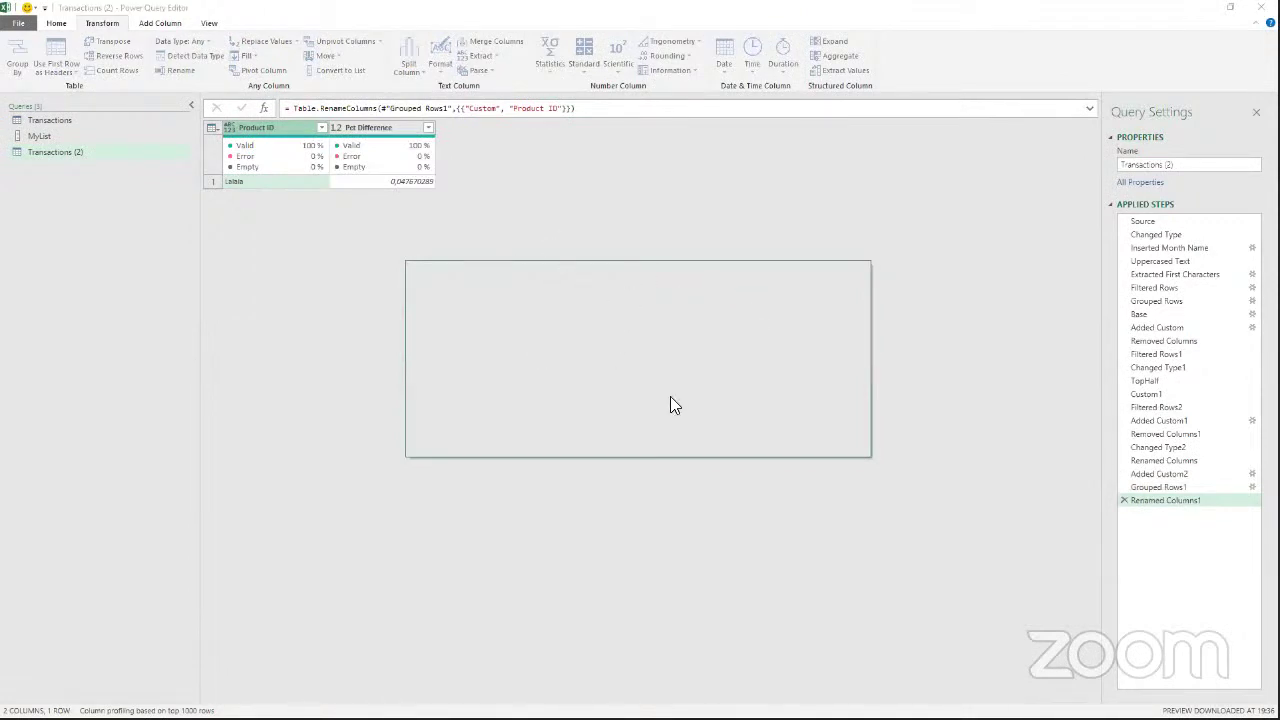
key(Escape)
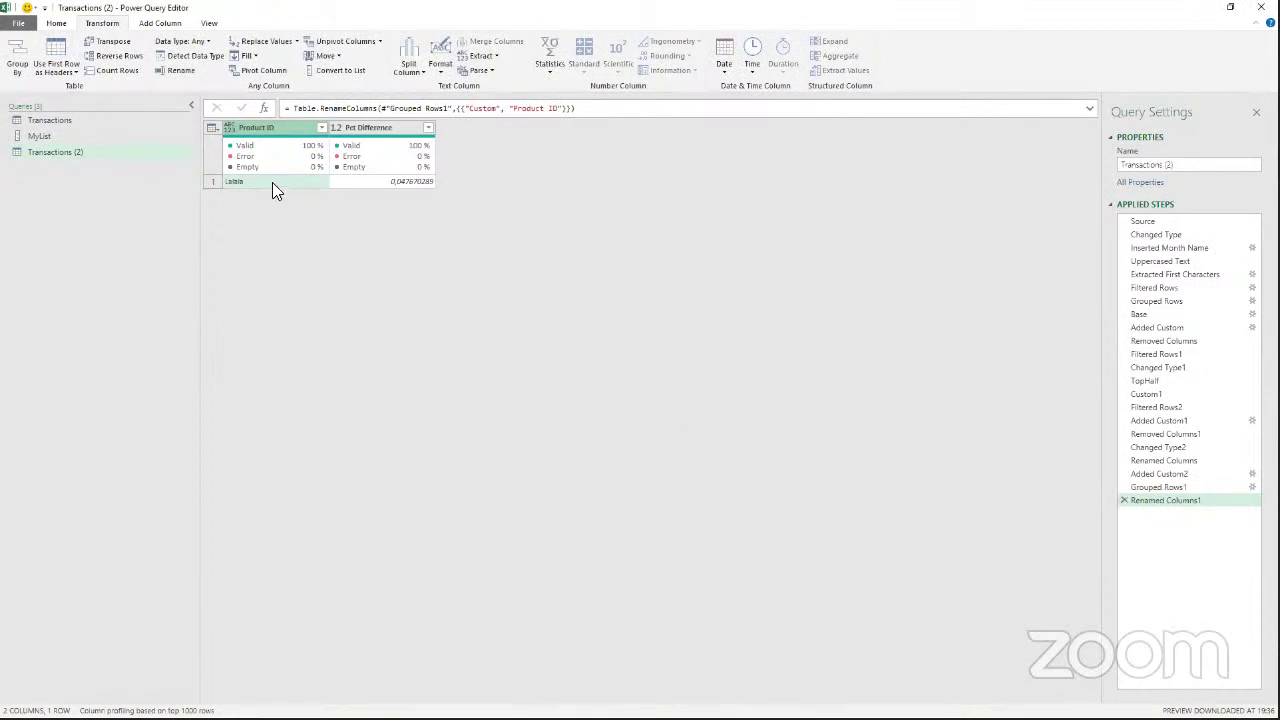
right_click(273, 128)
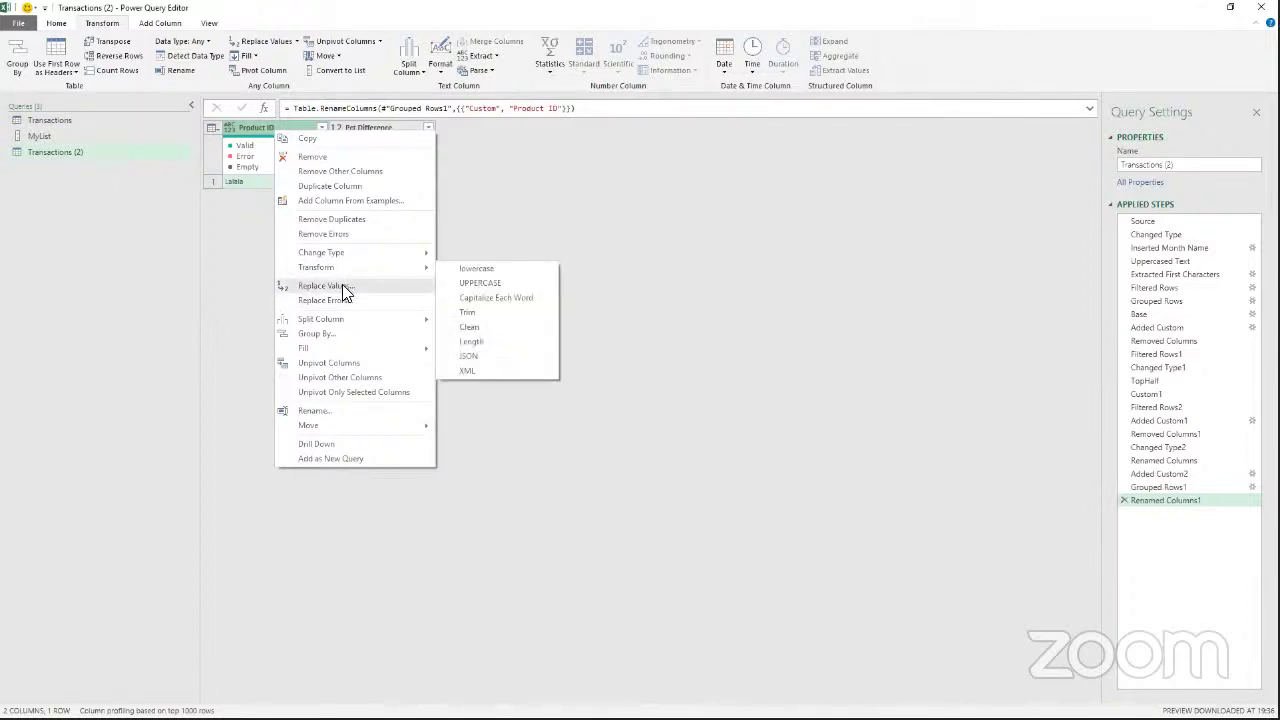
click(613, 375)
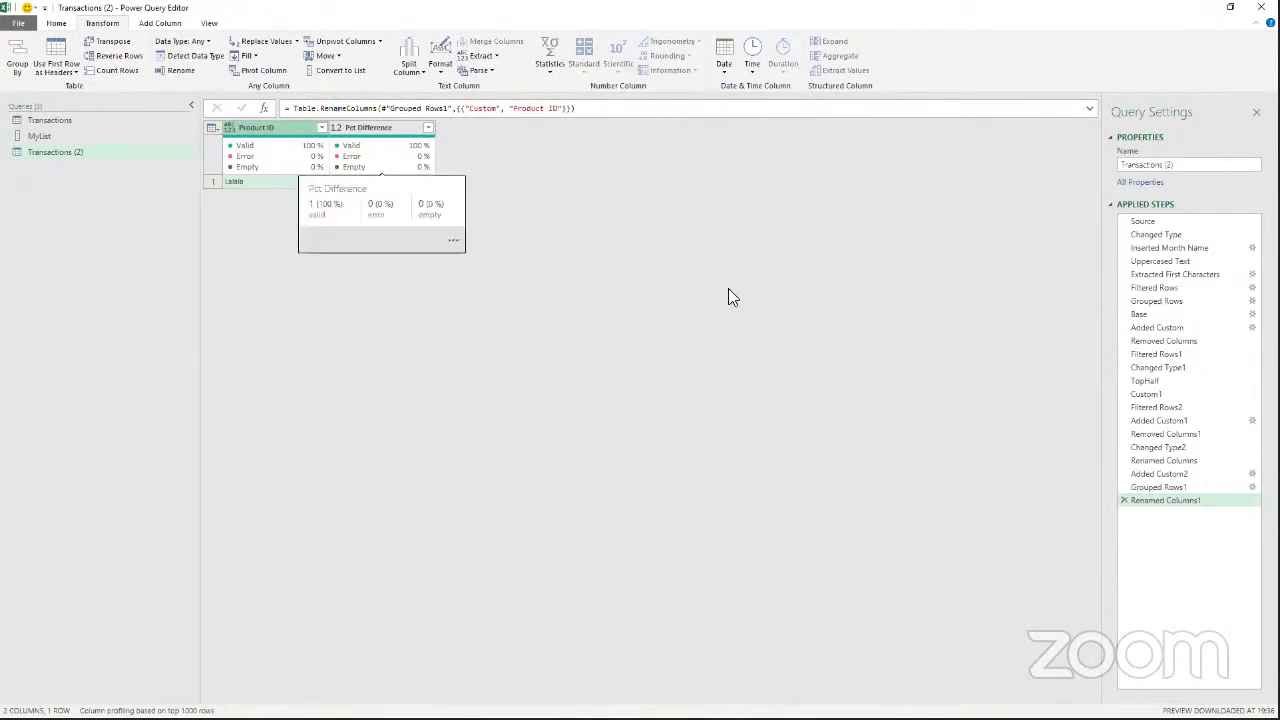
Change the constant text in the Added Custom2 step's formula from Lalala to Others.
click(1160, 474)
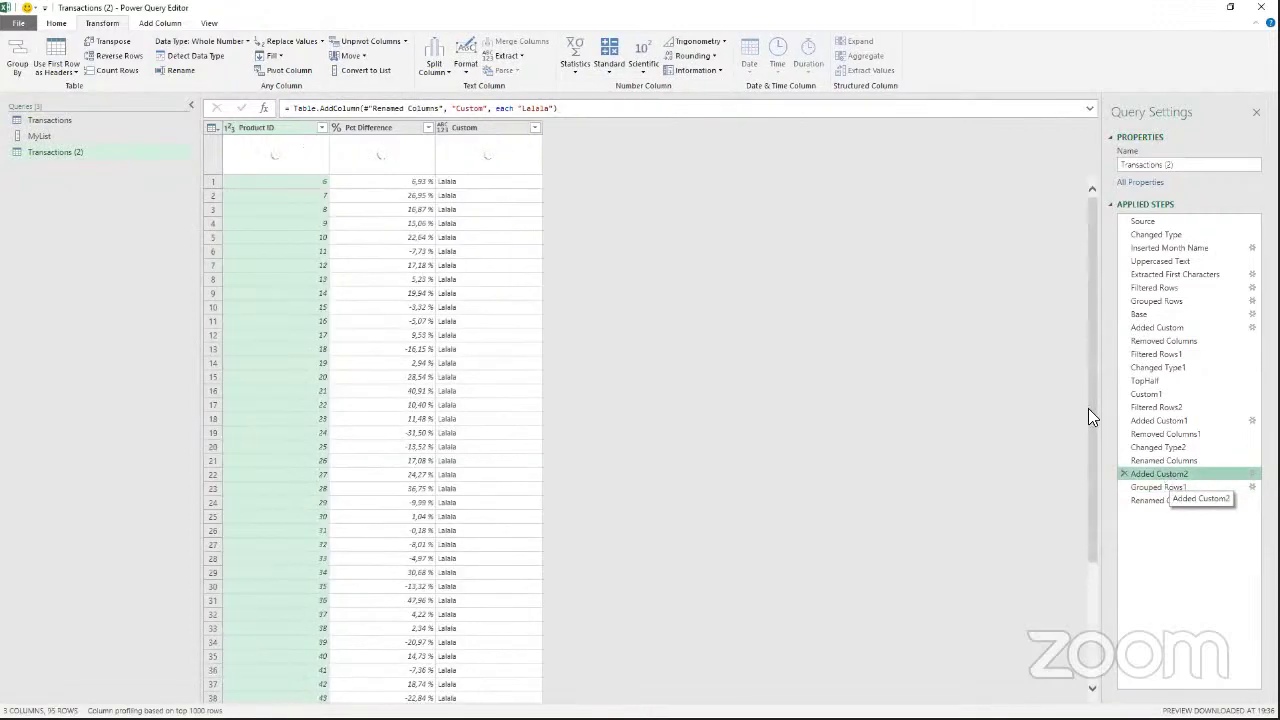
double_click(533, 110)
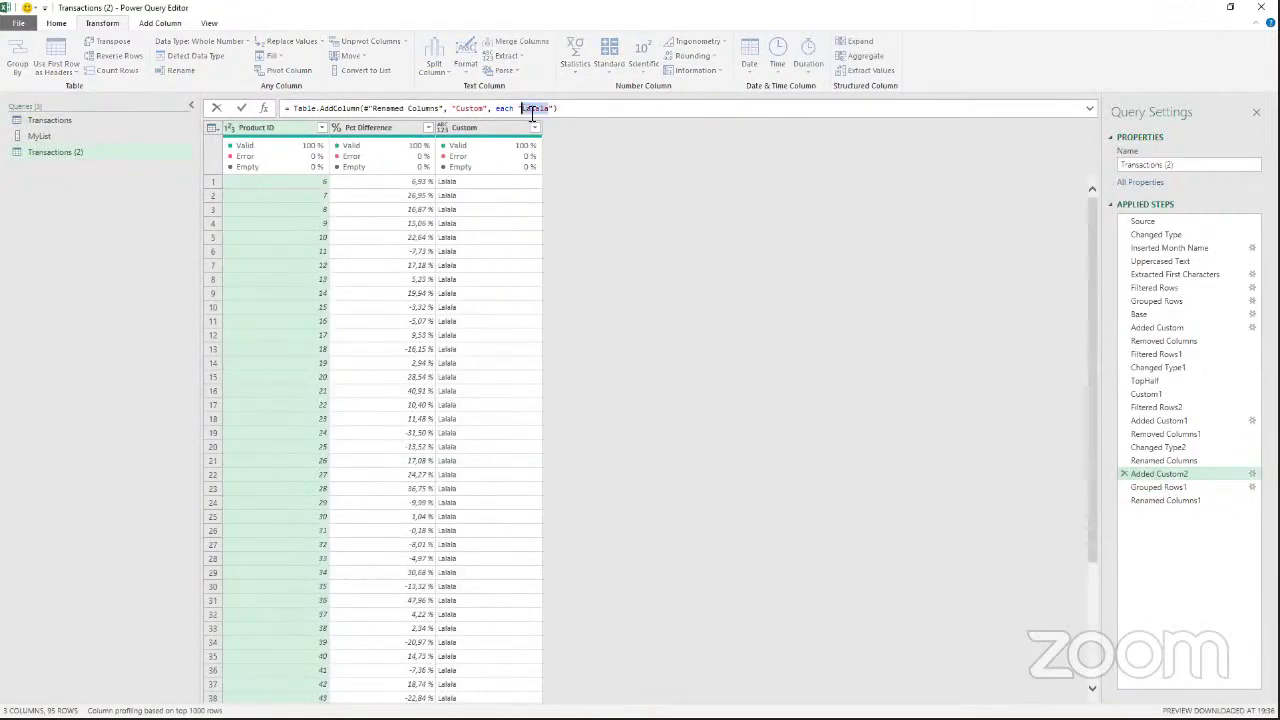
text(Duhers)
key(Return)
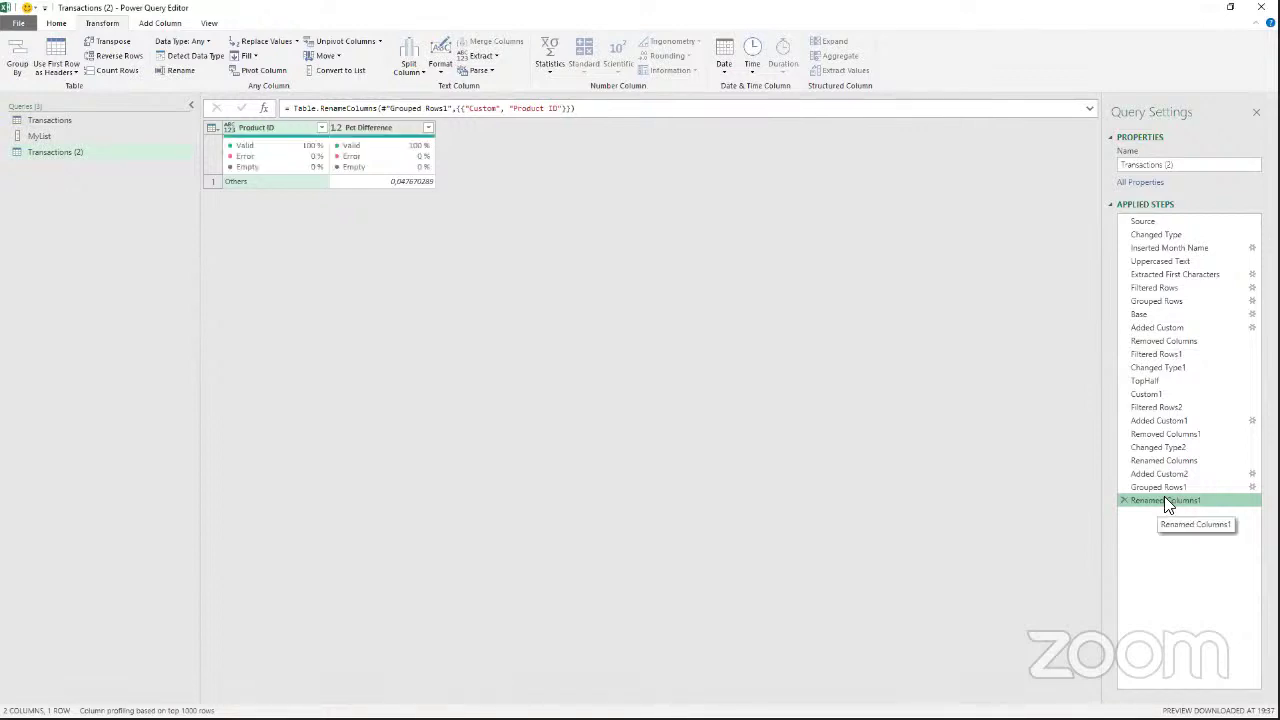
Set the Product ID column's data type to Text, both after the last step and in the Changed Type1 step before TopHalf.
click(229, 127)
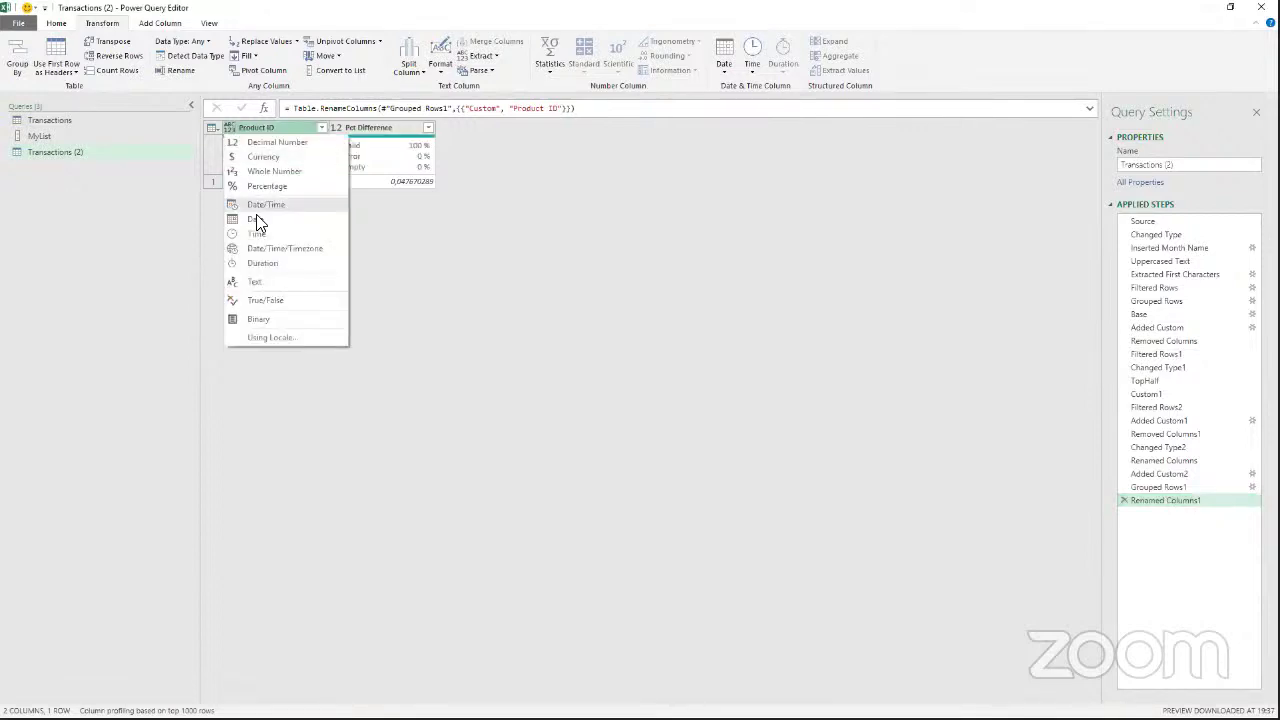
click(268, 278)
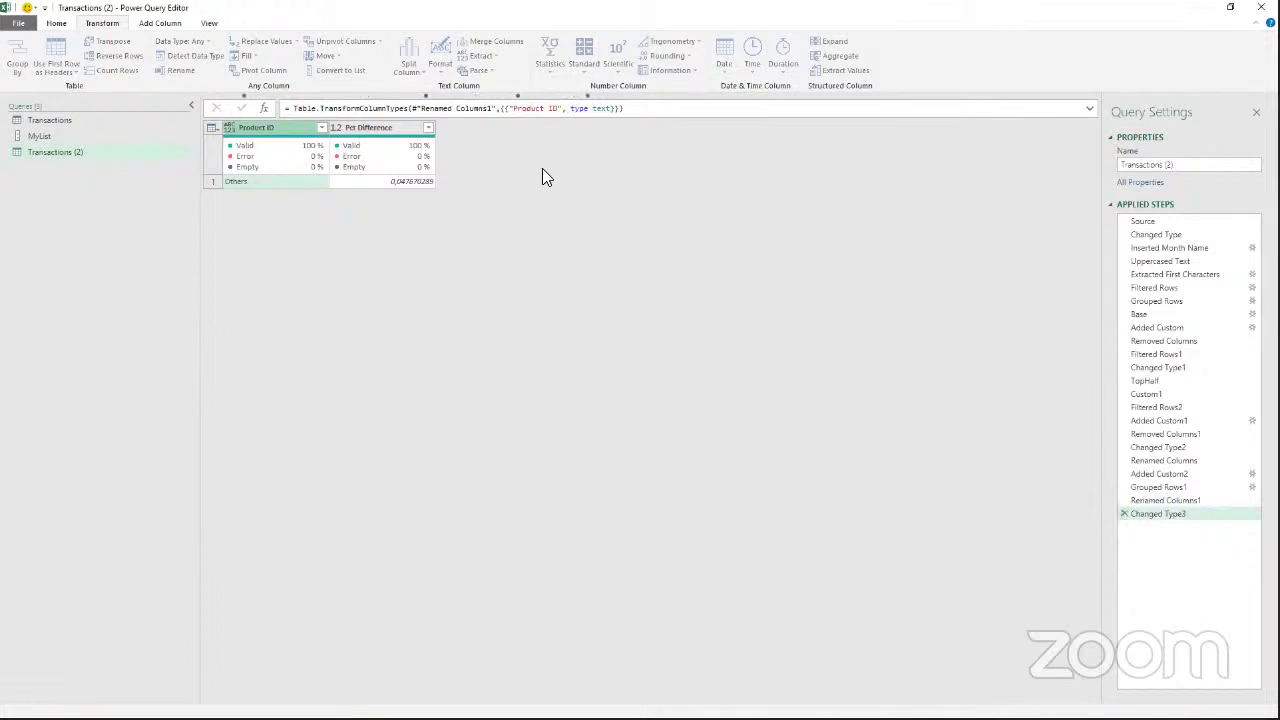
click(1184, 376)
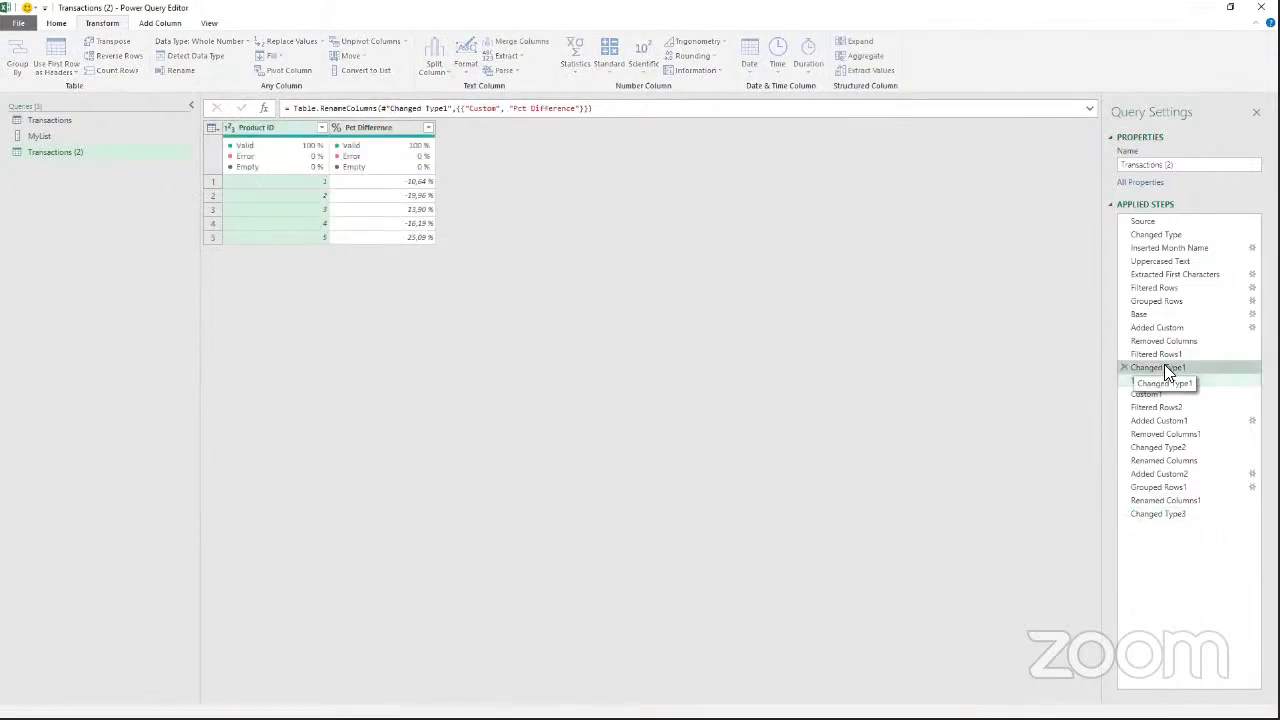
click(1164, 368)
click(231, 127)
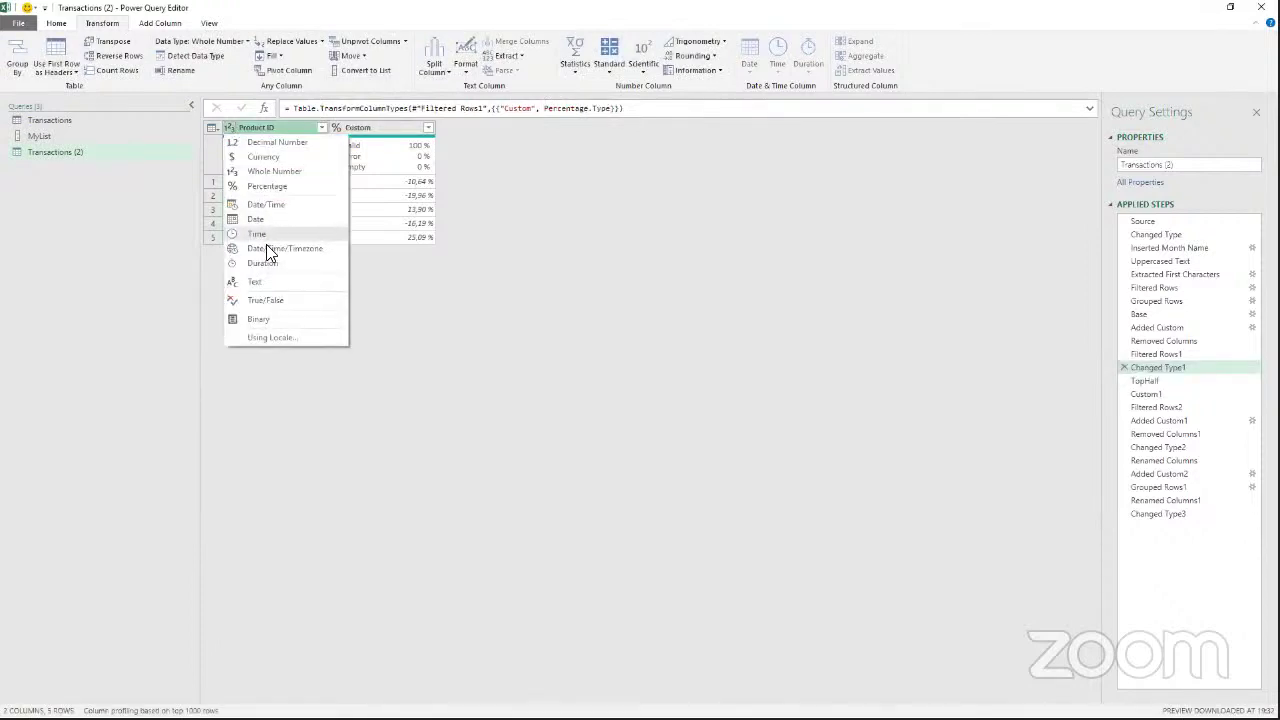
click(264, 283)
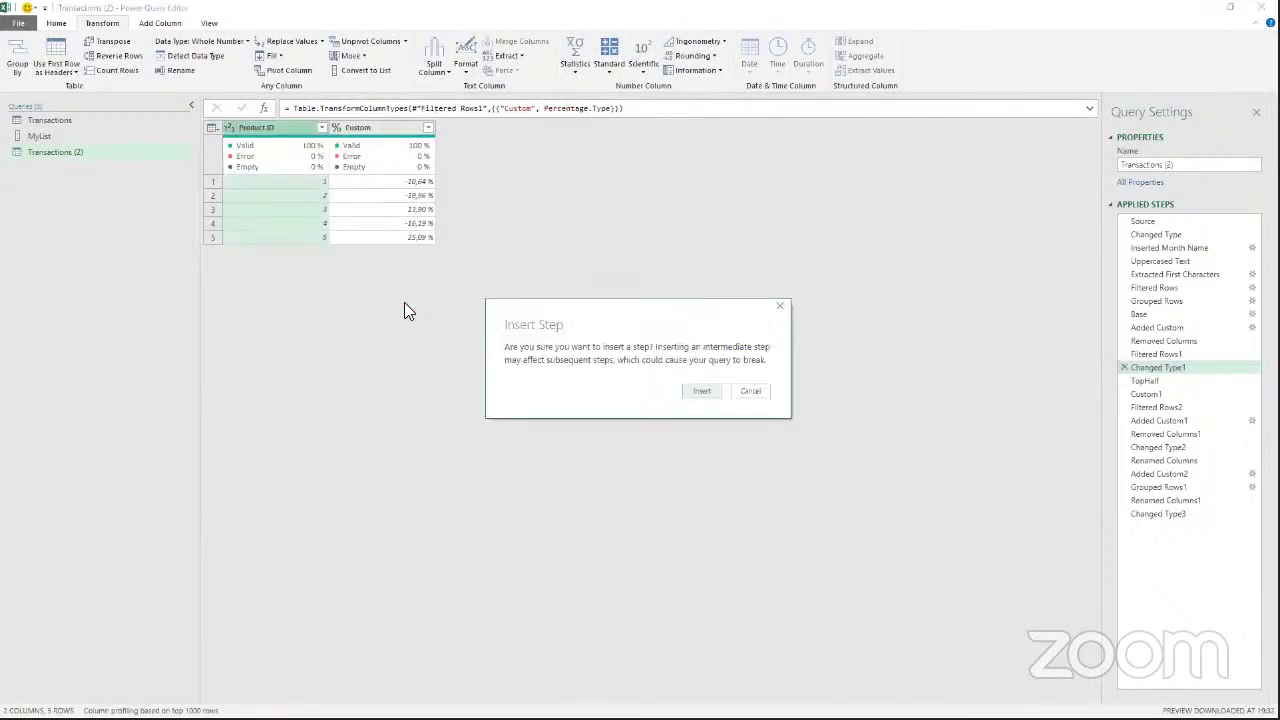
key(Return)
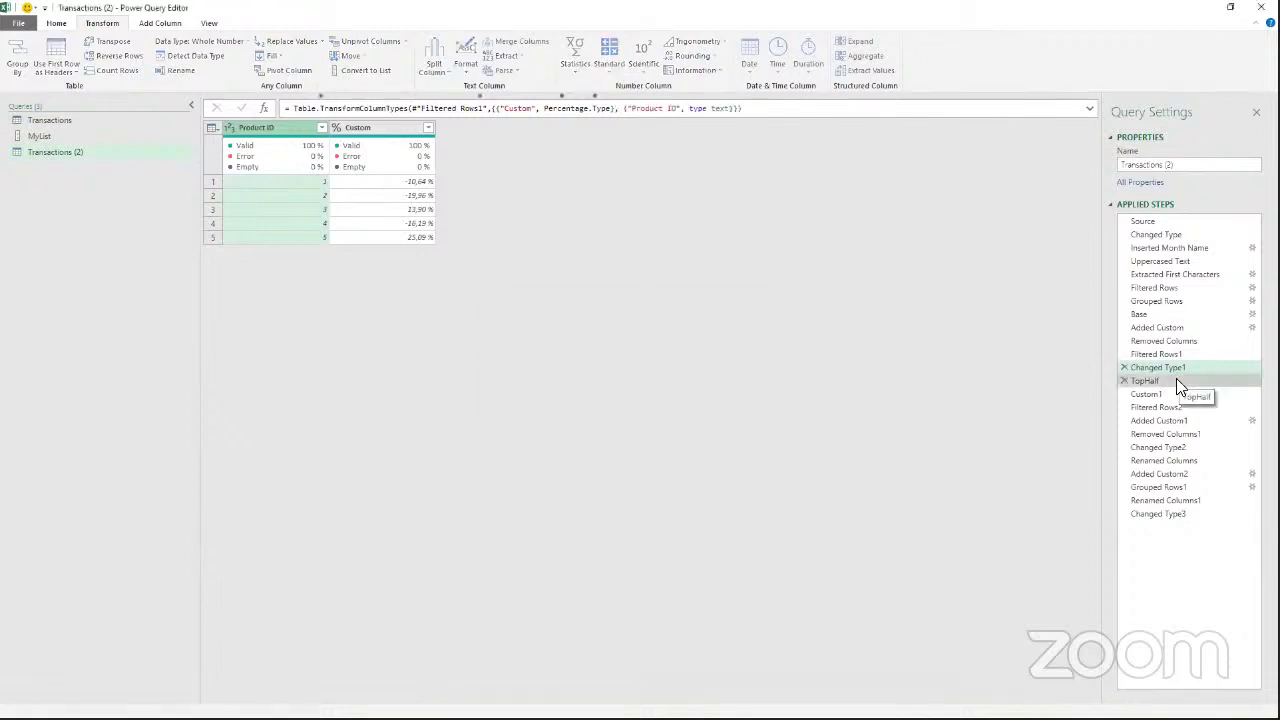
click(1176, 381)
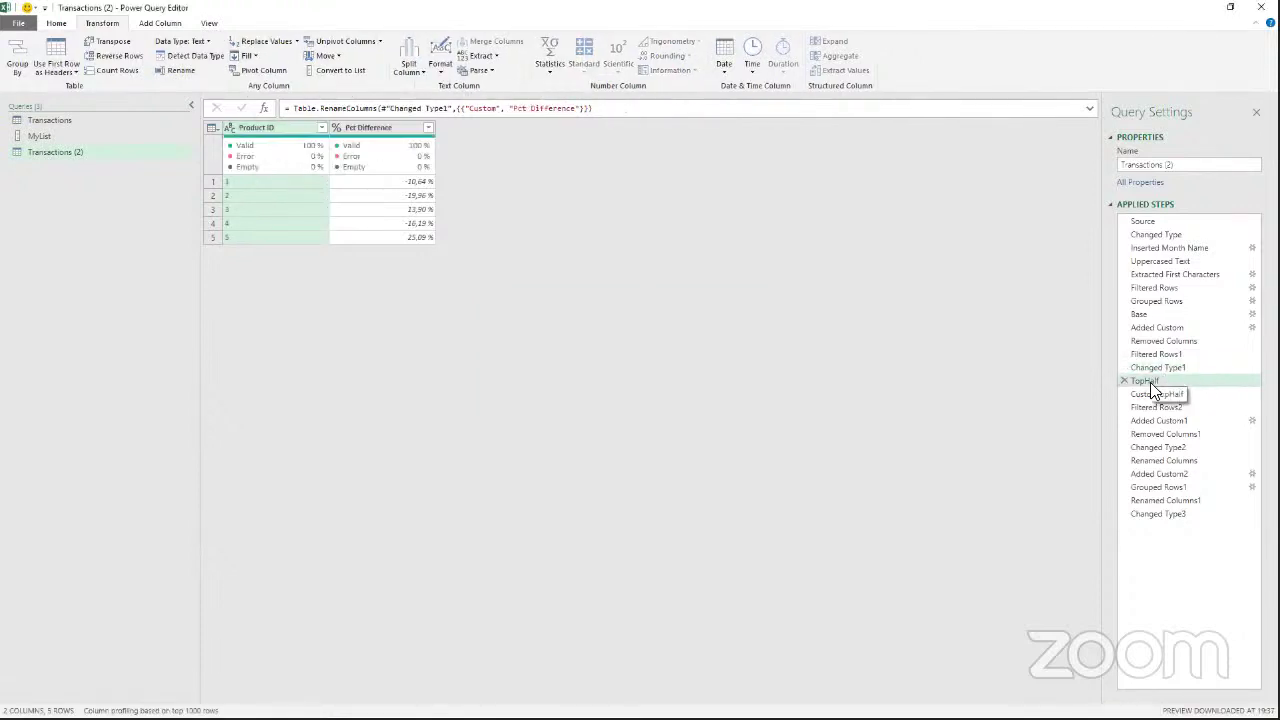
Set the Pct Difference column's data type to Percentage in the final Changed Type3 step.
click(1182, 512)
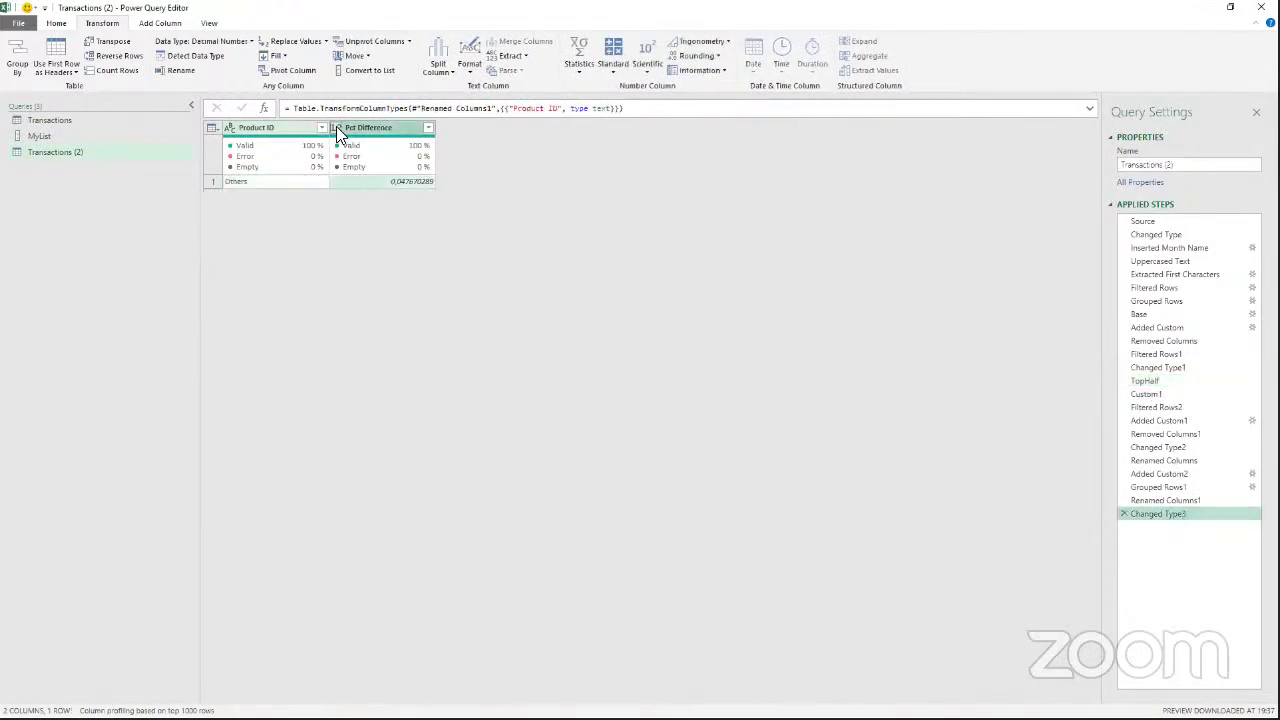
click(336, 127)
click(382, 187)
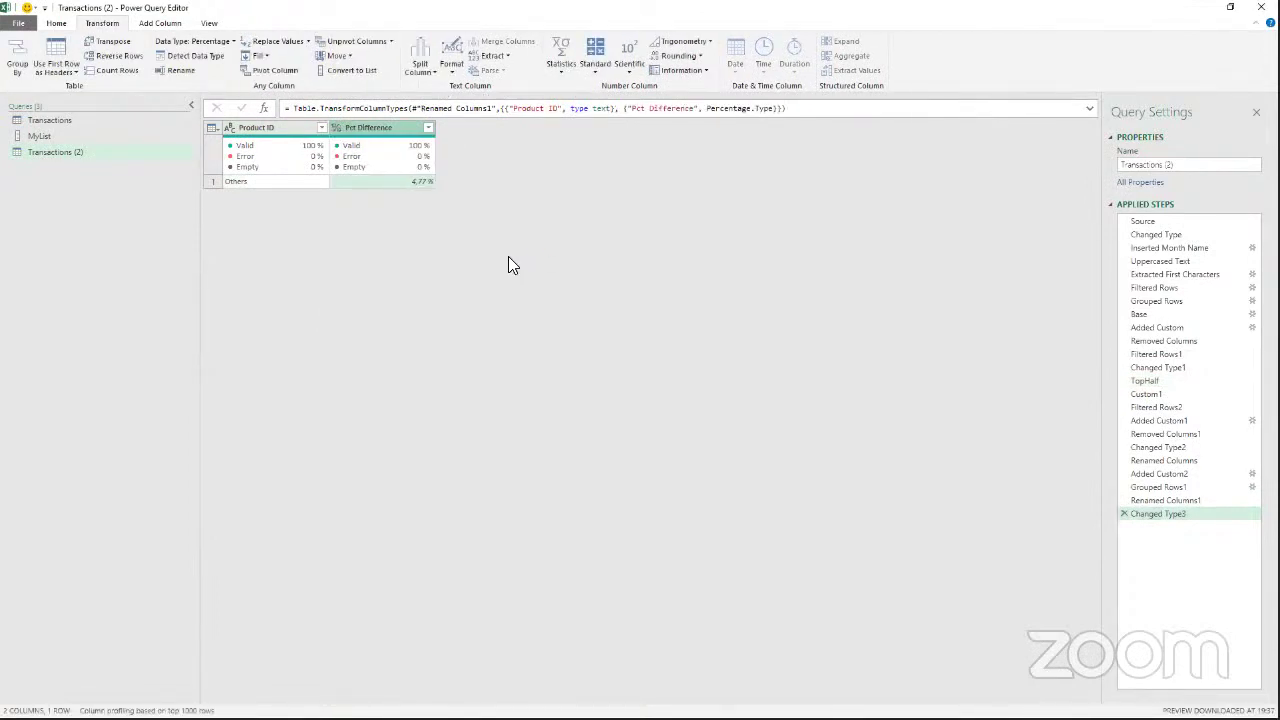
Rename the Changed Type3 step as BottomHalf.
right_click(1140, 514)
click(1232, 547)
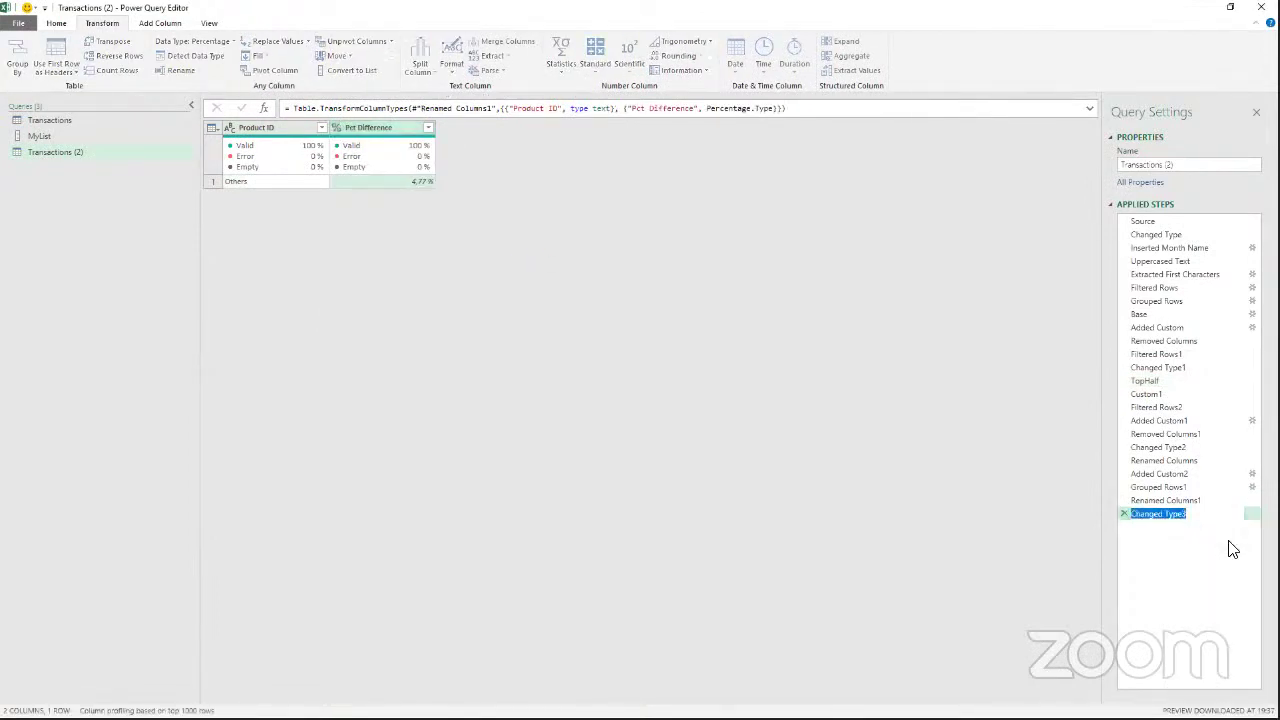
text(BottomHalf)
key(Return)
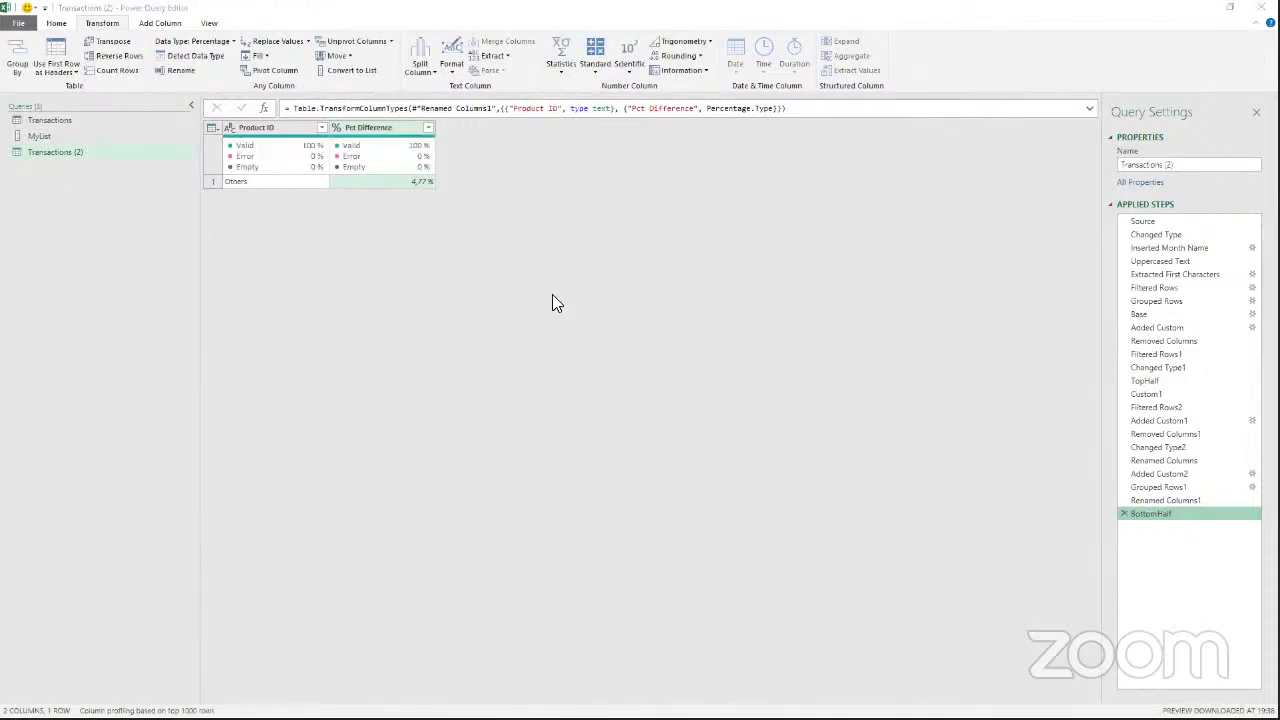
Switch to Notepad++, copy the Table.Combine formula under DEMO 2, and return to the Power Query Editor.
key(alt+Tab)
key(alt+Tab)
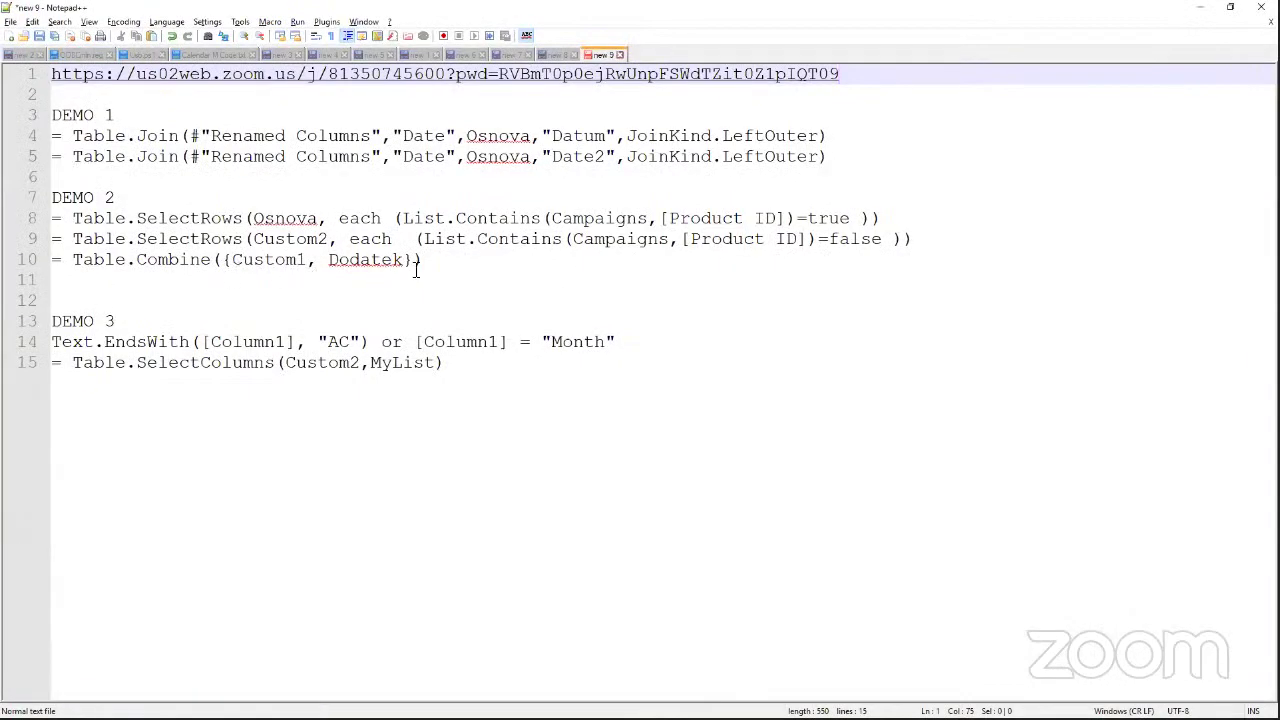
drag(423, 262, 59, 263)
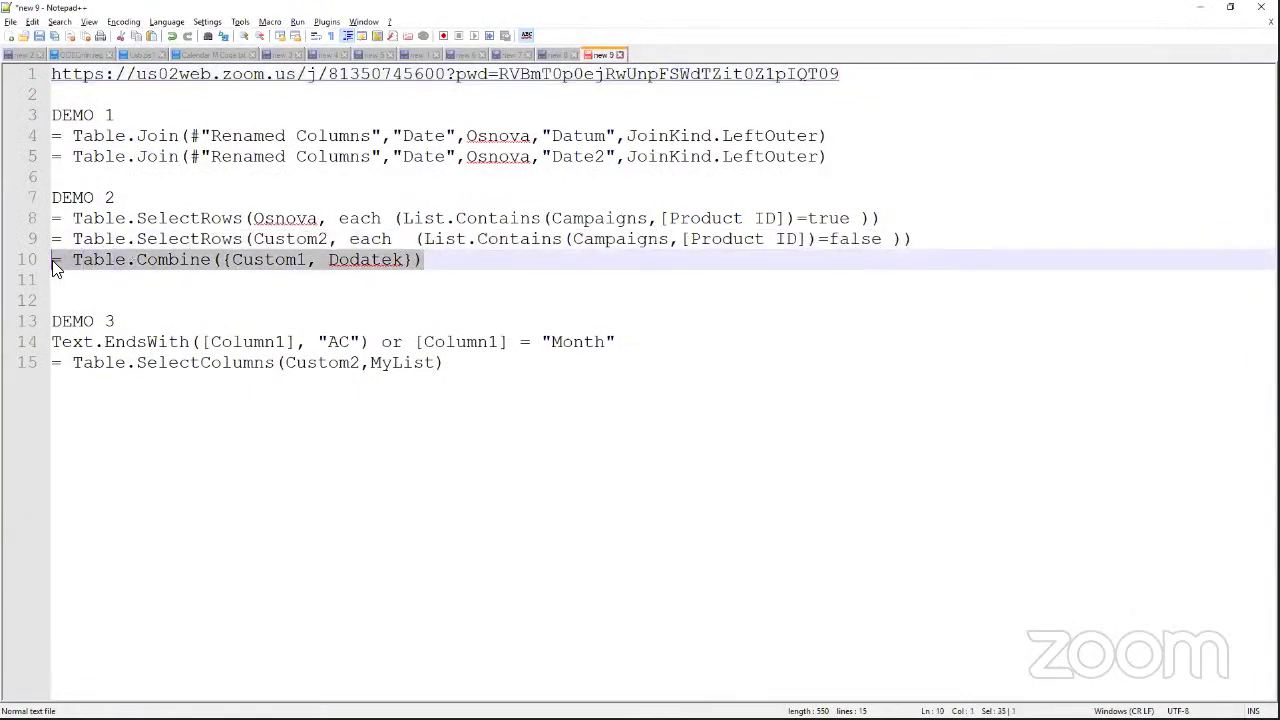
key(alt+Tab)
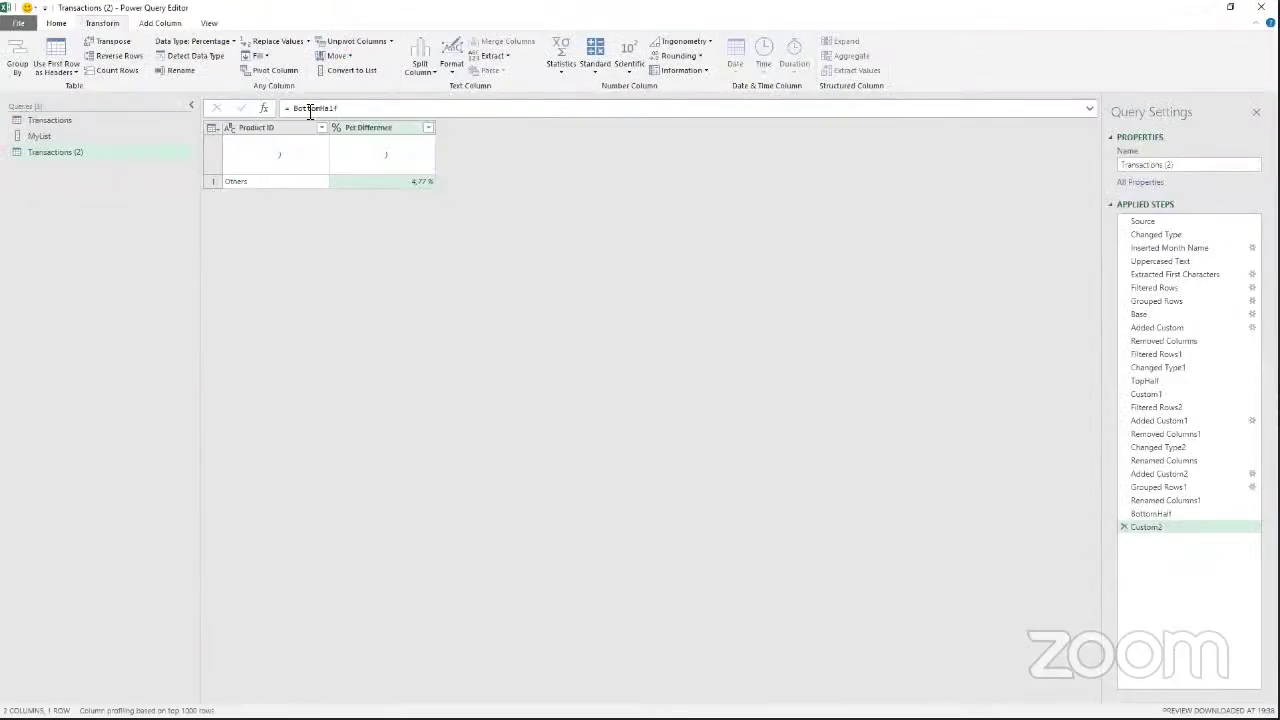
Insert the copied Table.Combine formula into the new custom step, replacing Dodatek with BottomHalf as the second table.
drag(340, 108, 293, 110)
key(ctrl+c)
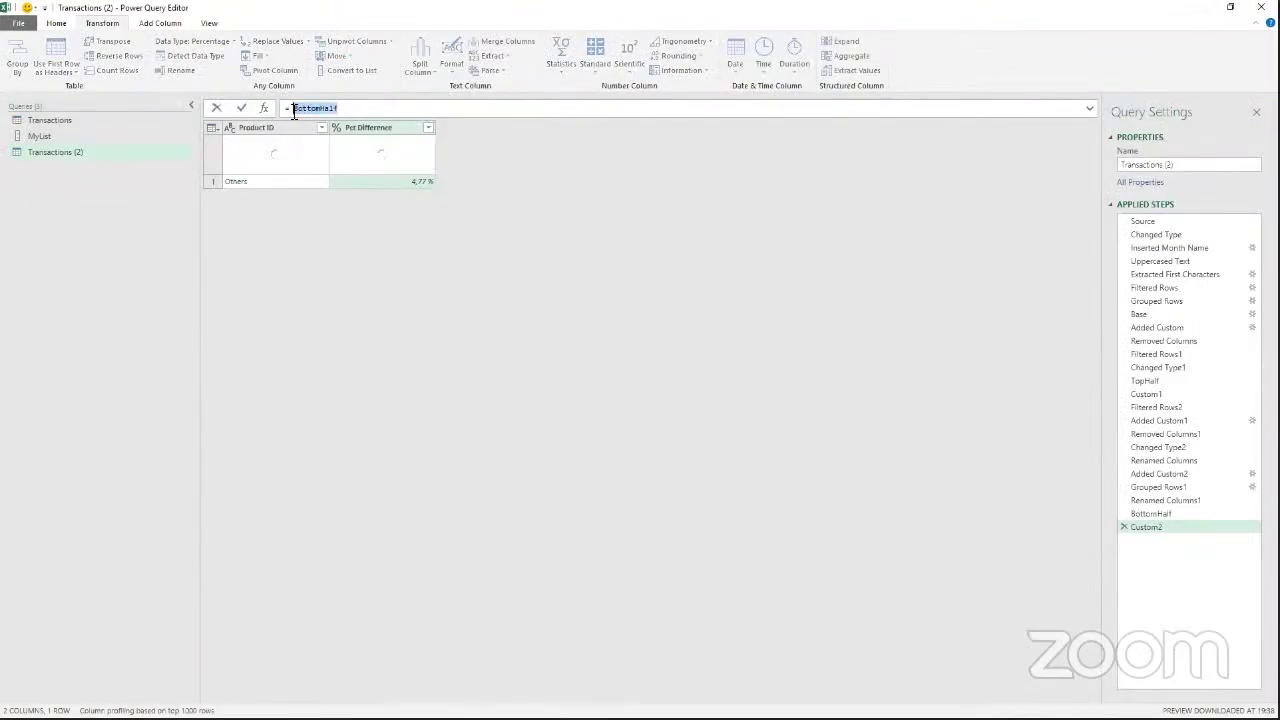
click(293, 110)
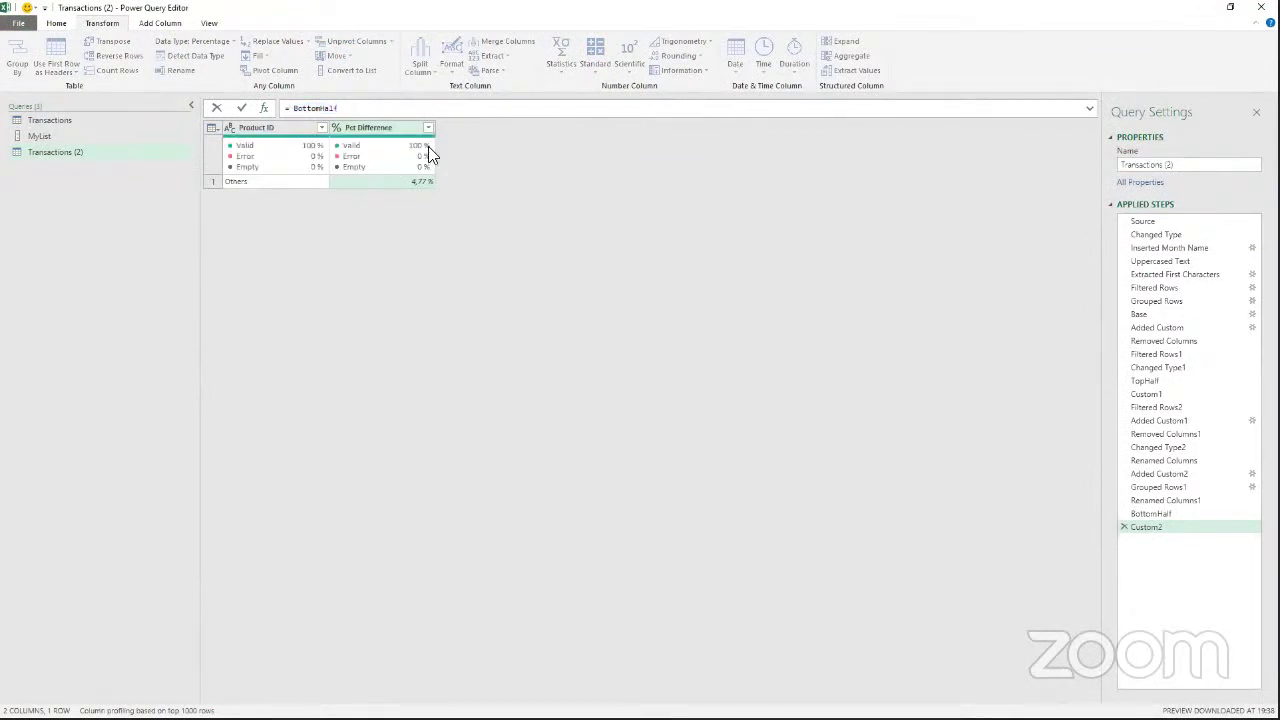
text(= Table.Combine({Custom1, Dodatek}))
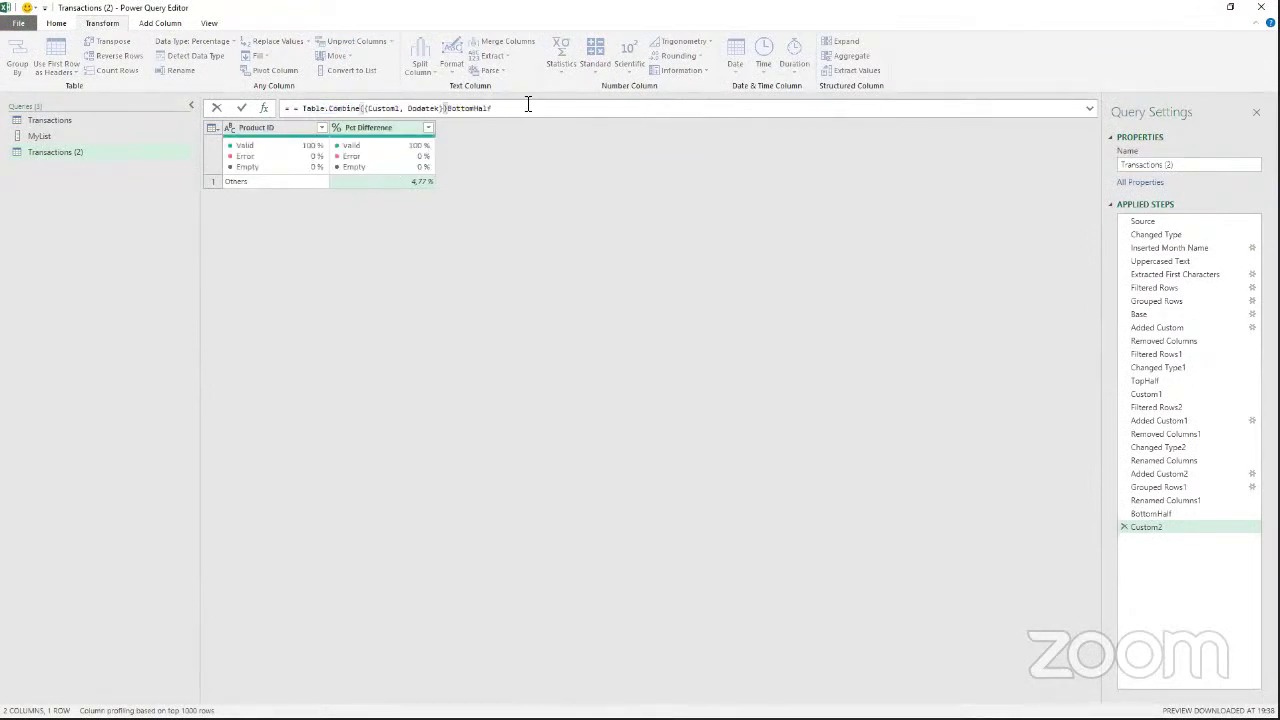
click(484, 110)
drag(488, 110, 407, 109)
key(BackSpace)
key(ctrl+v)
Replace Custom1 with TopHalf in the formula, remove the duplicate equals sign, and apply = Table.Combine({TopHalf, BottomHalf}).
drag(402, 108, 366, 108)
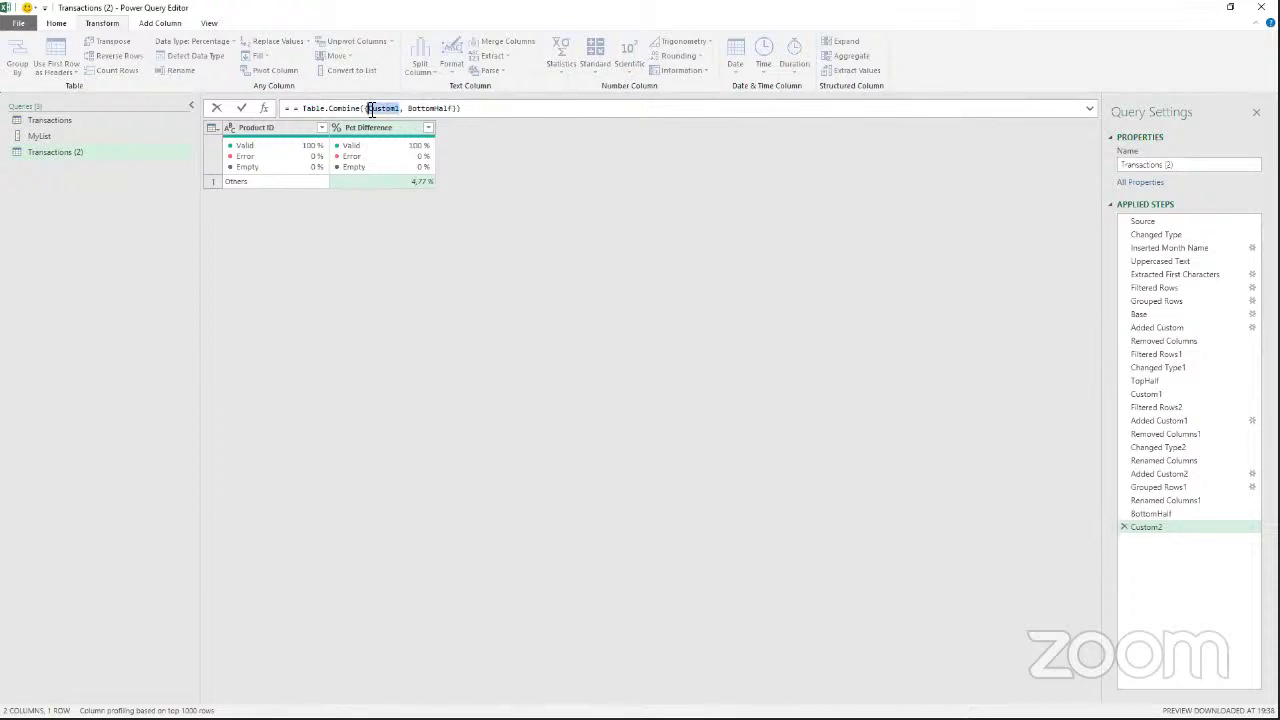
key(BackSpace)
text(TopHalf)
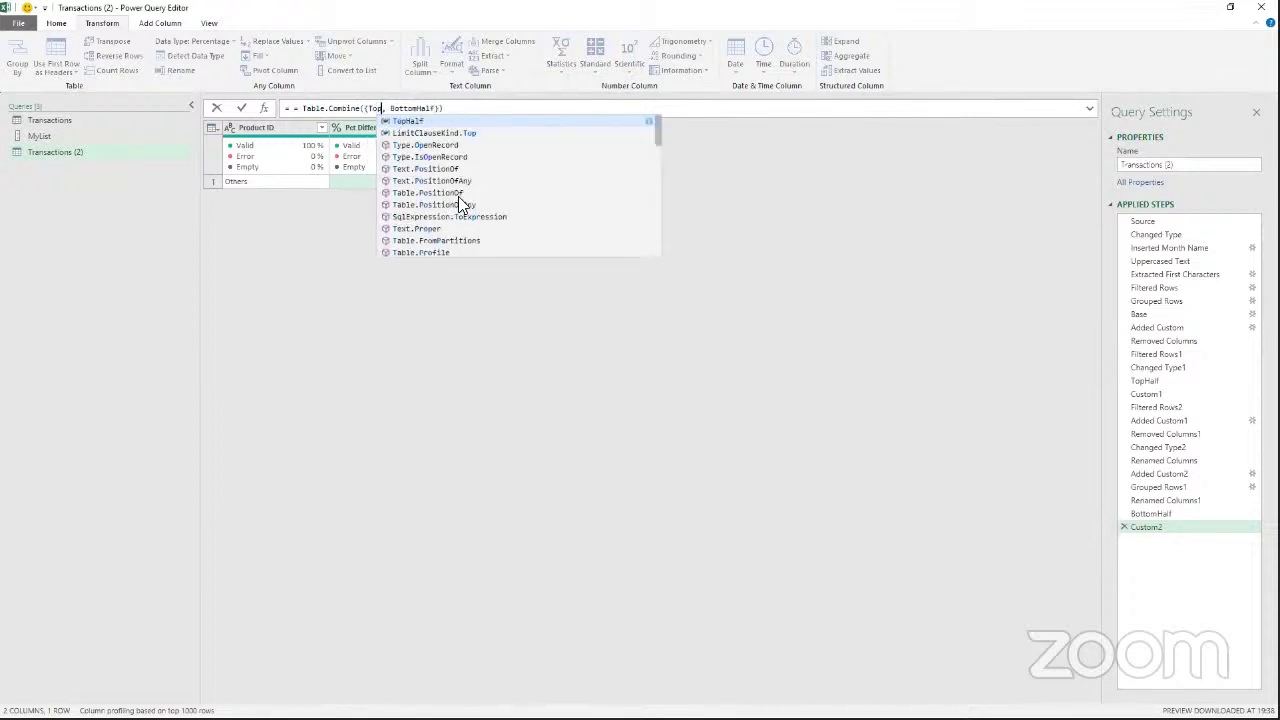
click(422, 119)
click(470, 110)
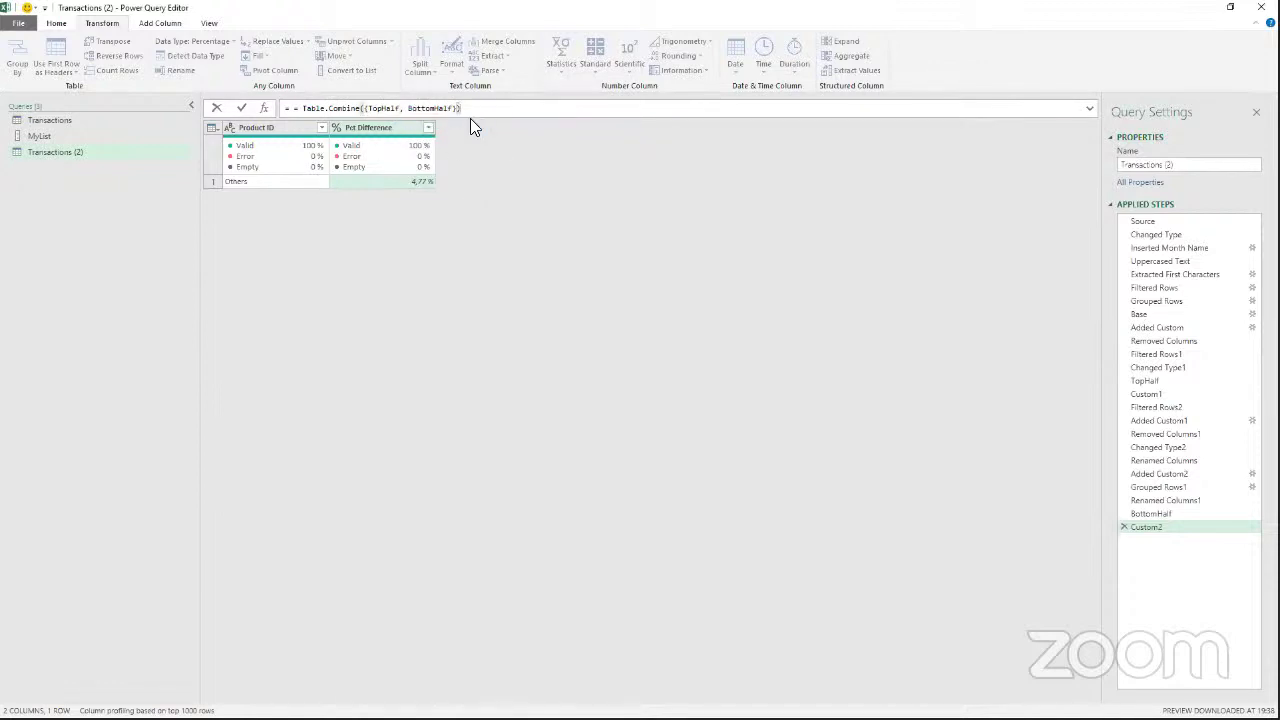
key(Return)
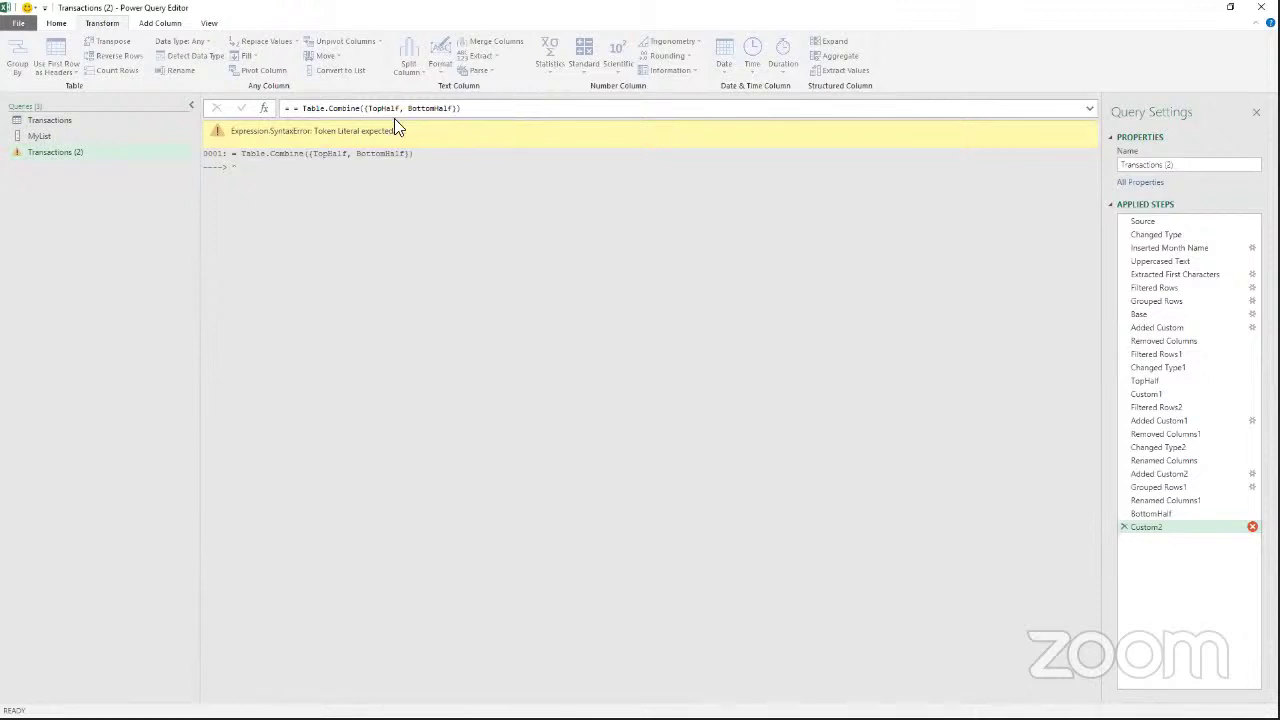
click(294, 108)
key(Delete)
key(Return)
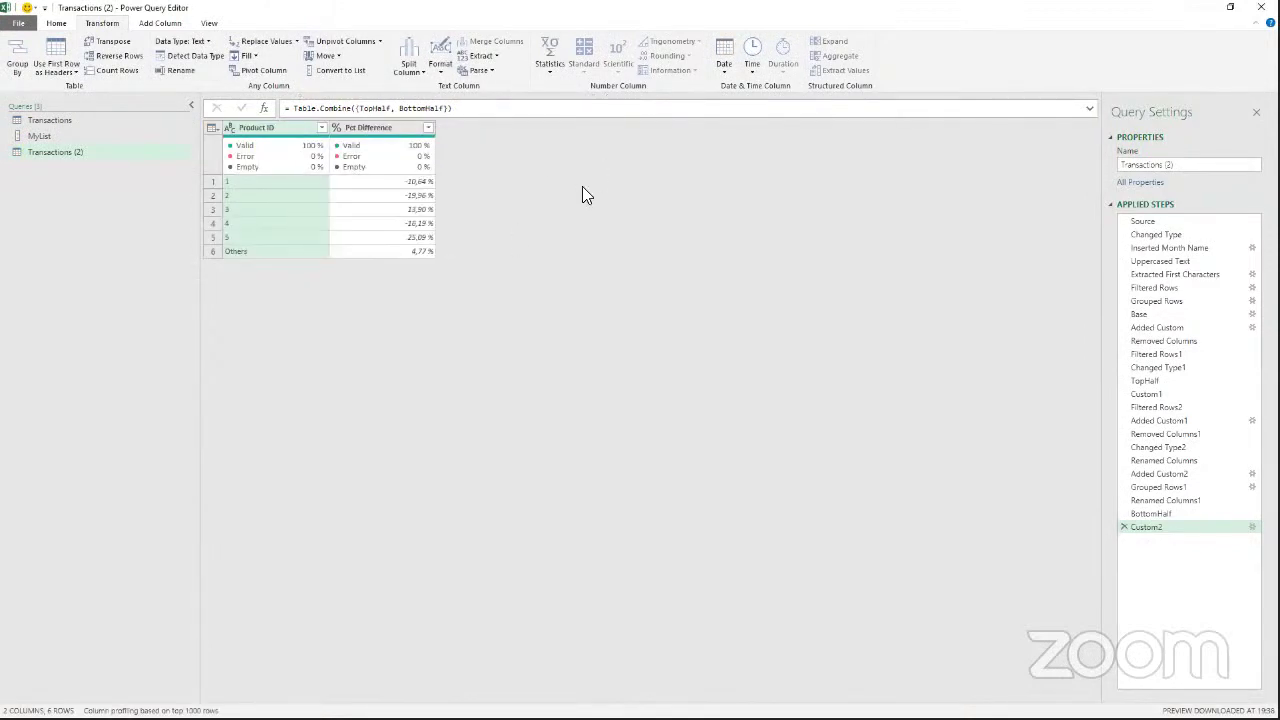
Examine the Product ID and Pct Difference values of the individual product rows in the combined table.
click(251, 195)
click(258, 209)
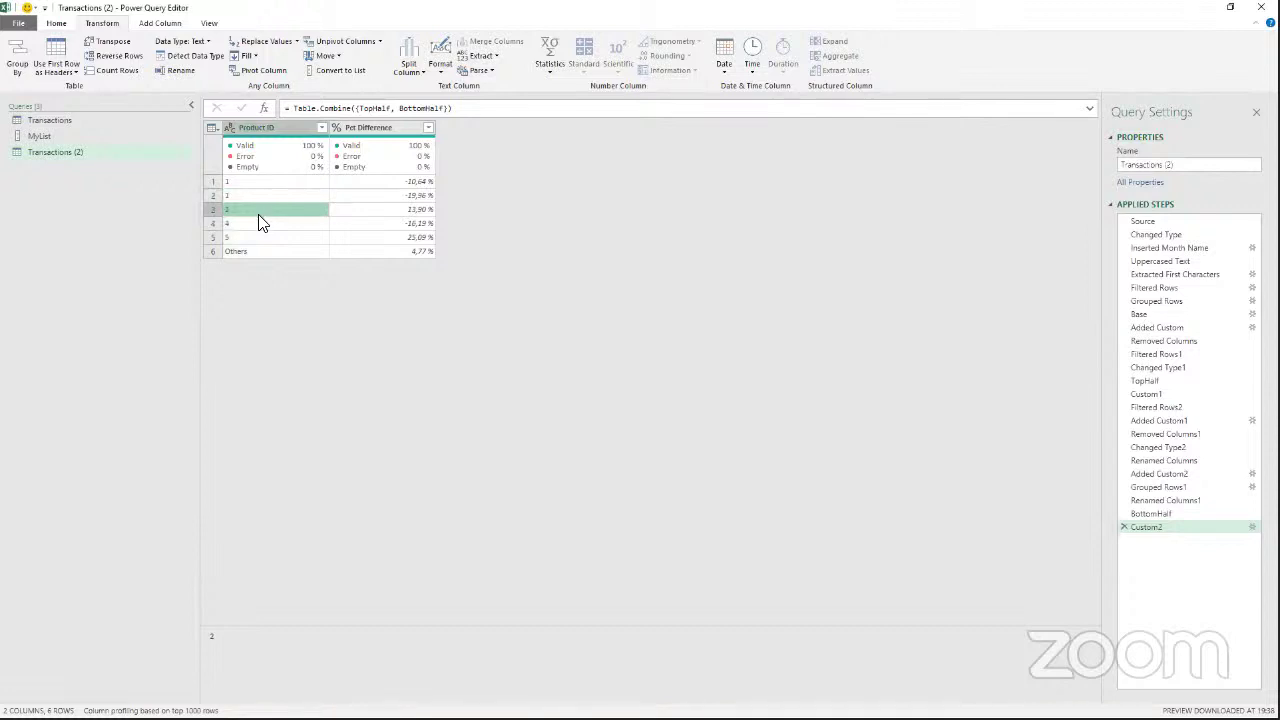
click(259, 223)
click(259, 237)
click(395, 183)
click(395, 195)
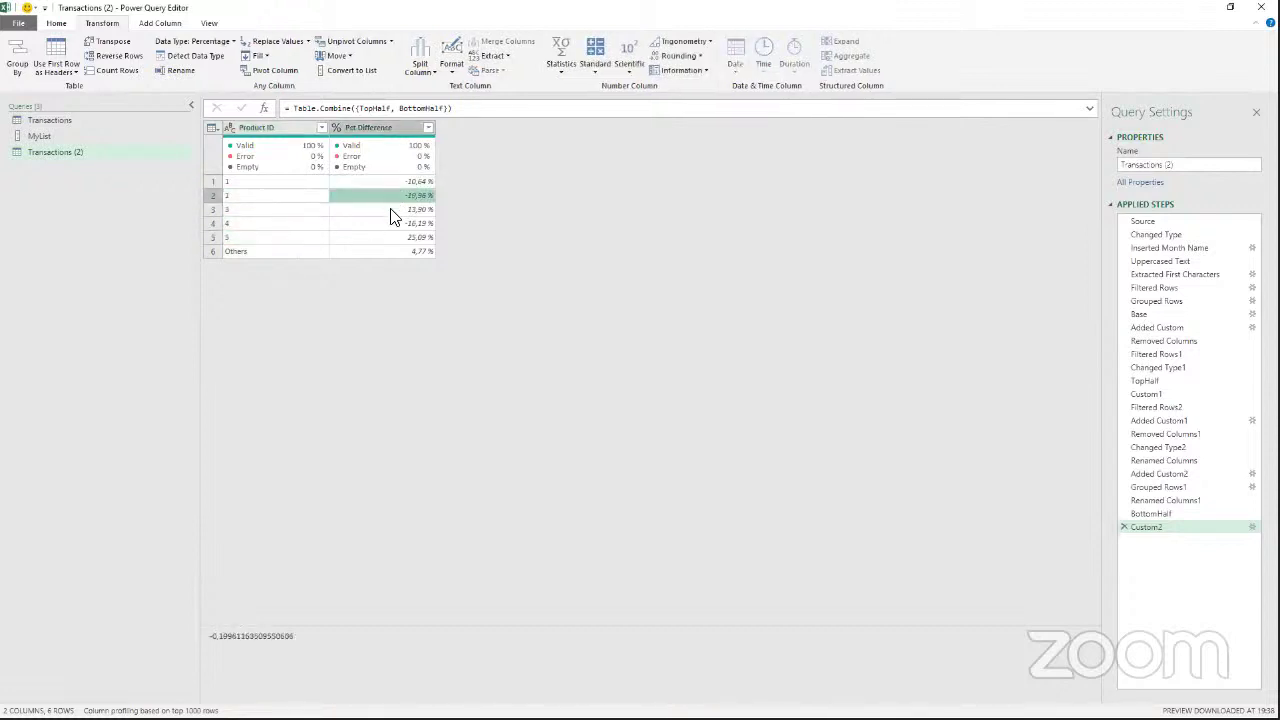
click(392, 209)
click(391, 223)
click(389, 237)
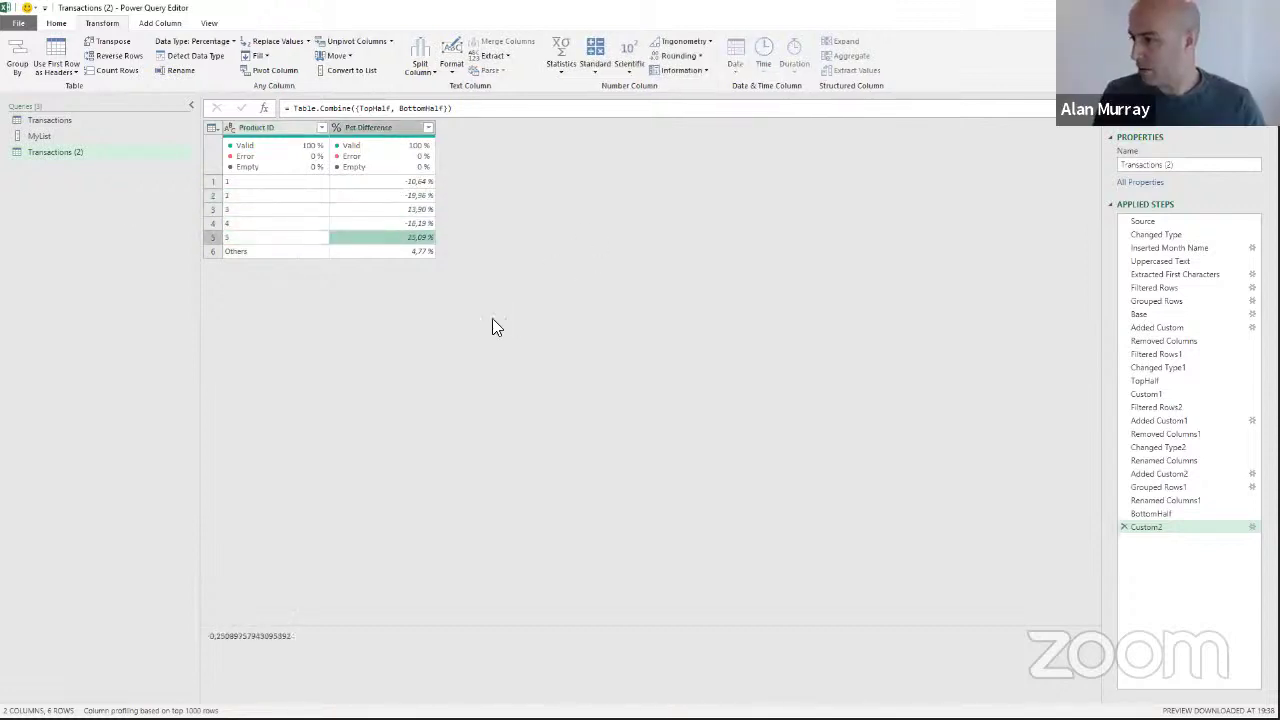
Check the Others row in the combined table, then close the editor and load Transactions (2) to a worksheet.
click(318, 251)
click(376, 251)
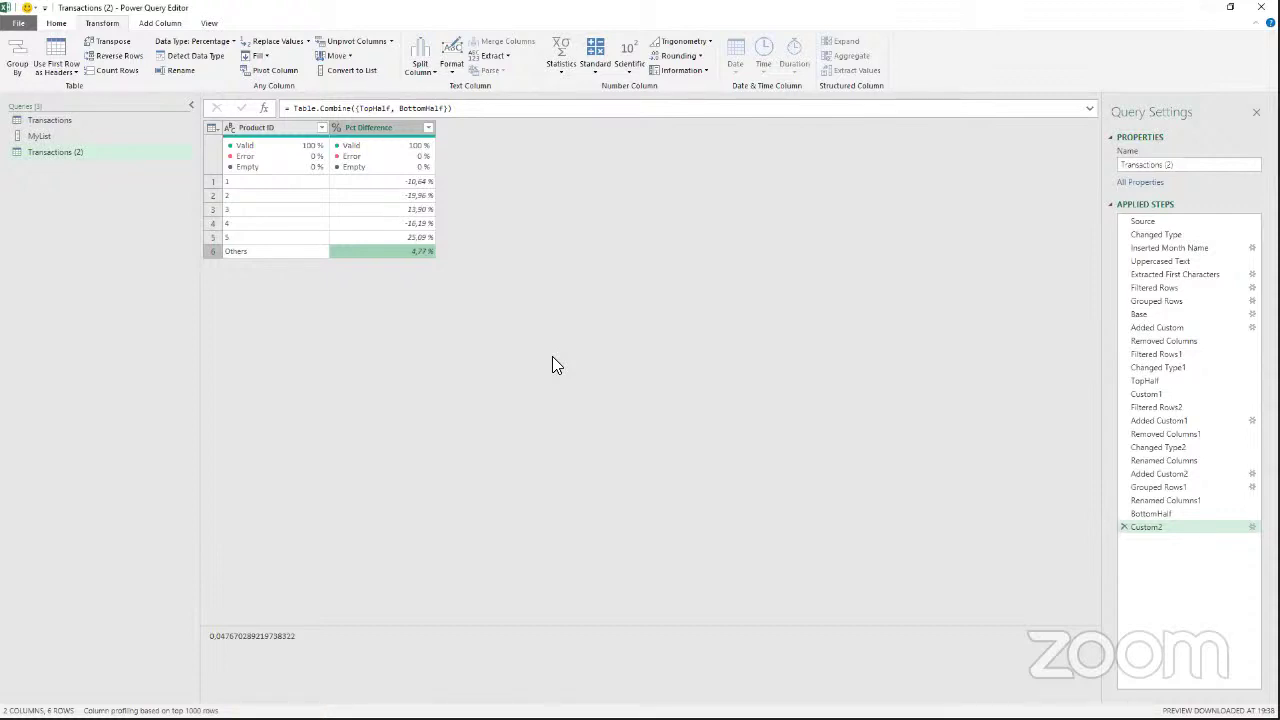
click(287, 136)
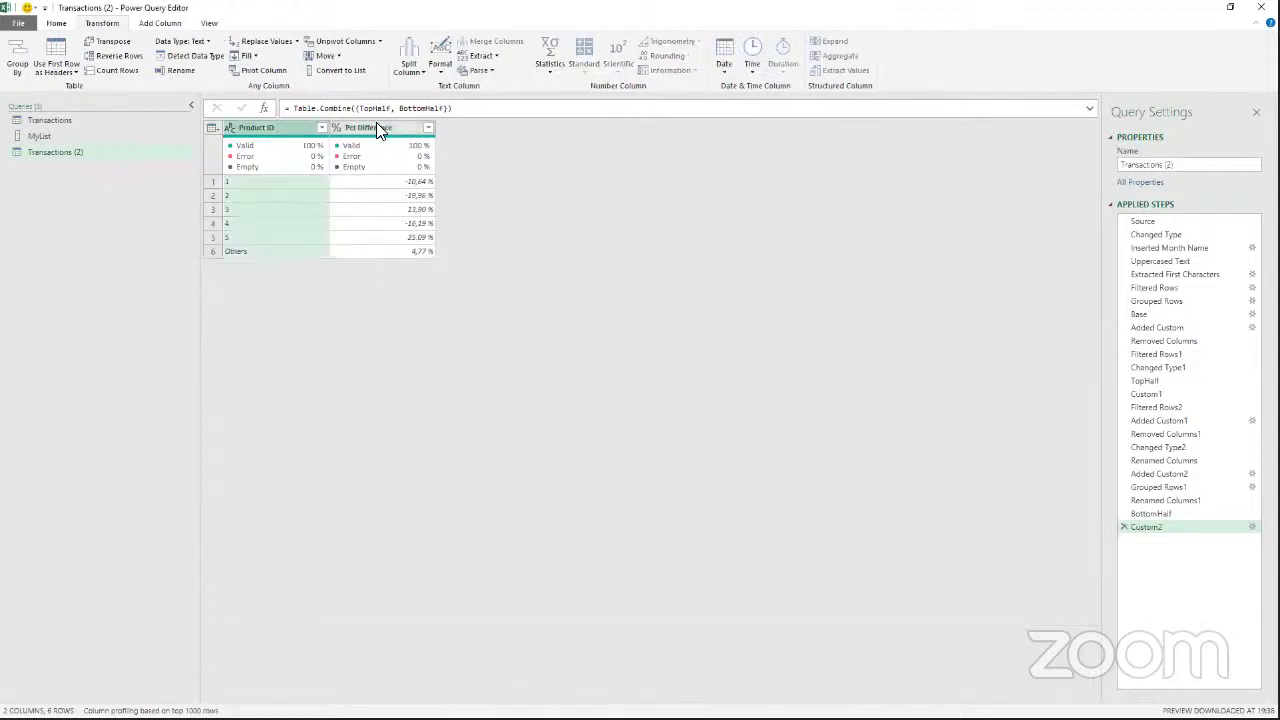
click(377, 128)
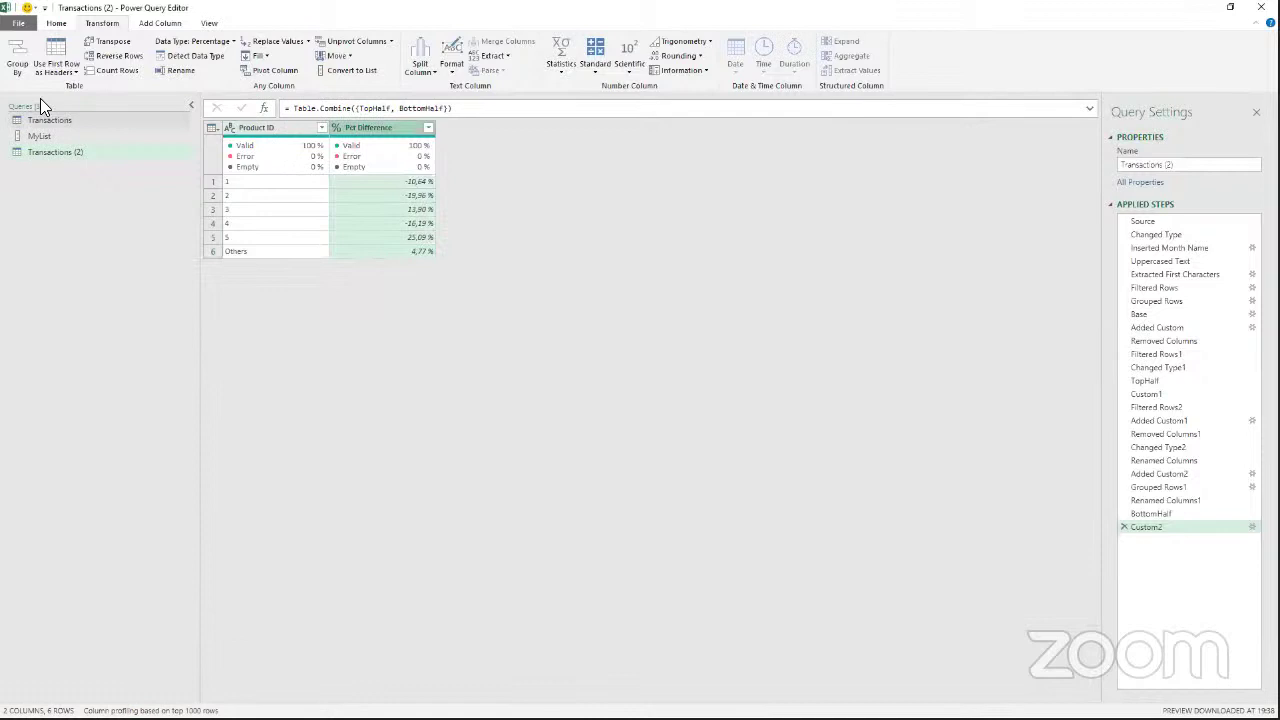
click(56, 23)
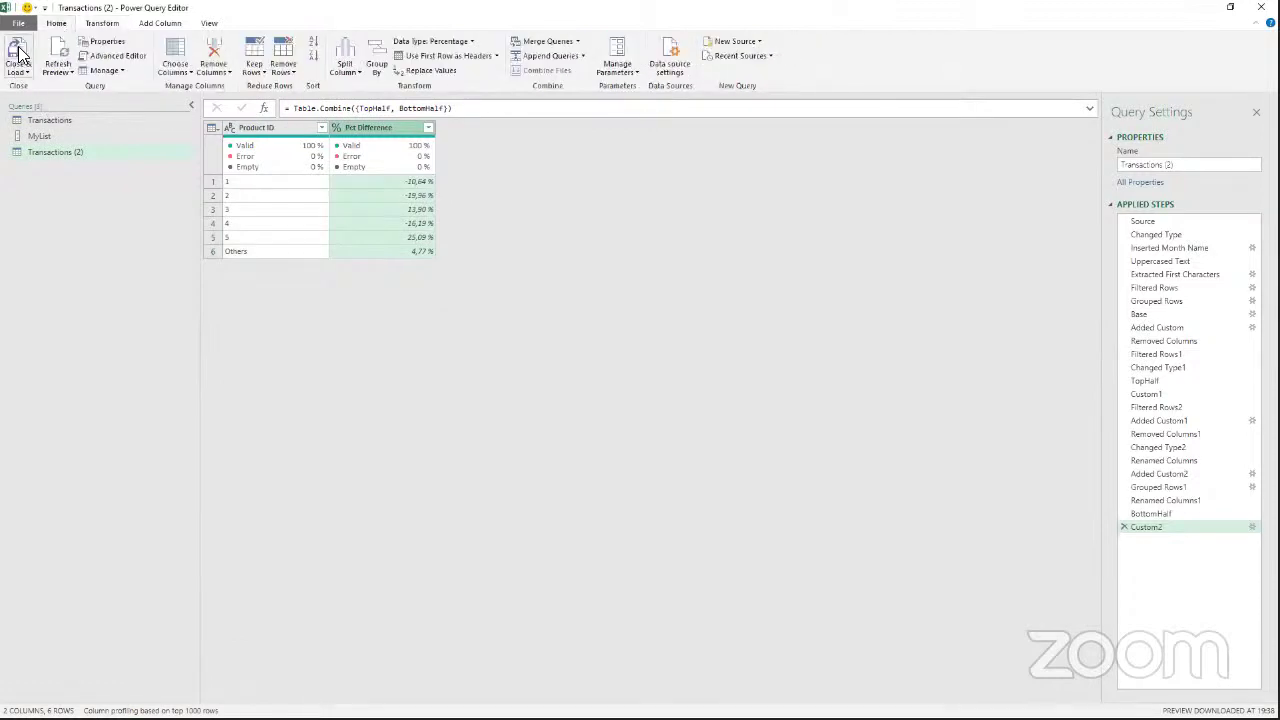
click(18, 50)
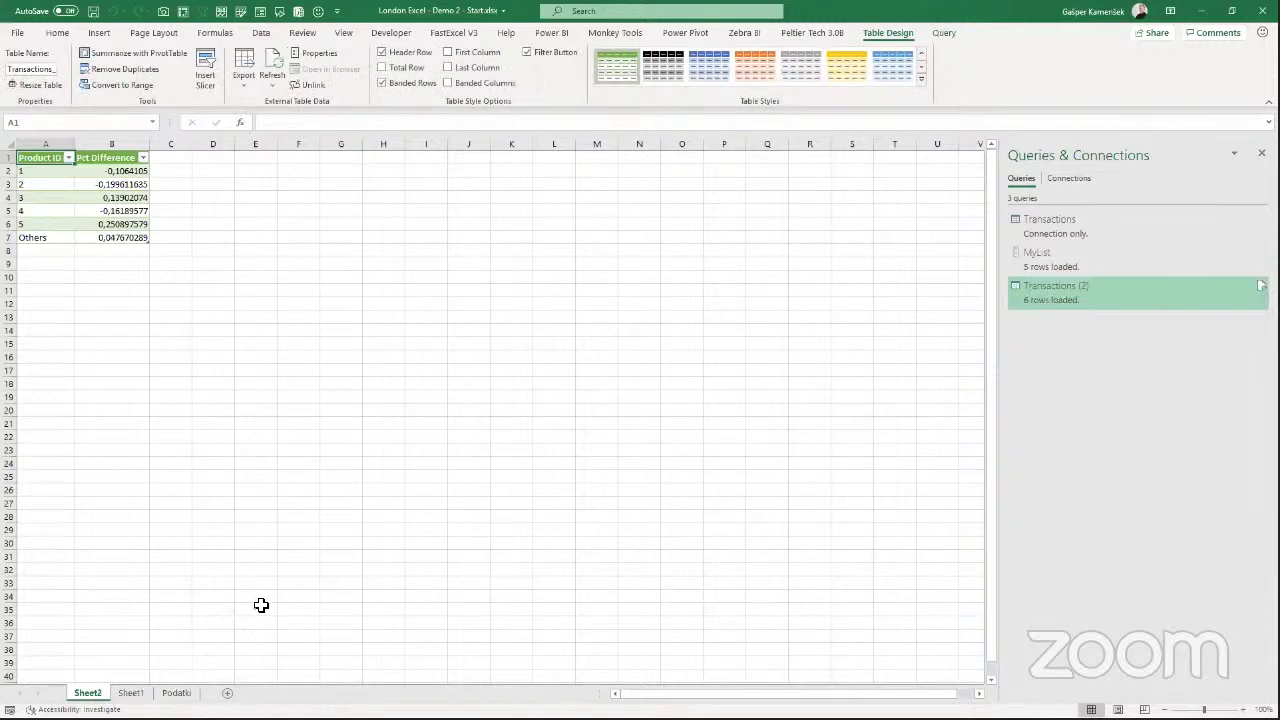
Delete Sheet1, the worksheet that holds the loaded MyList table.
click(131, 692)
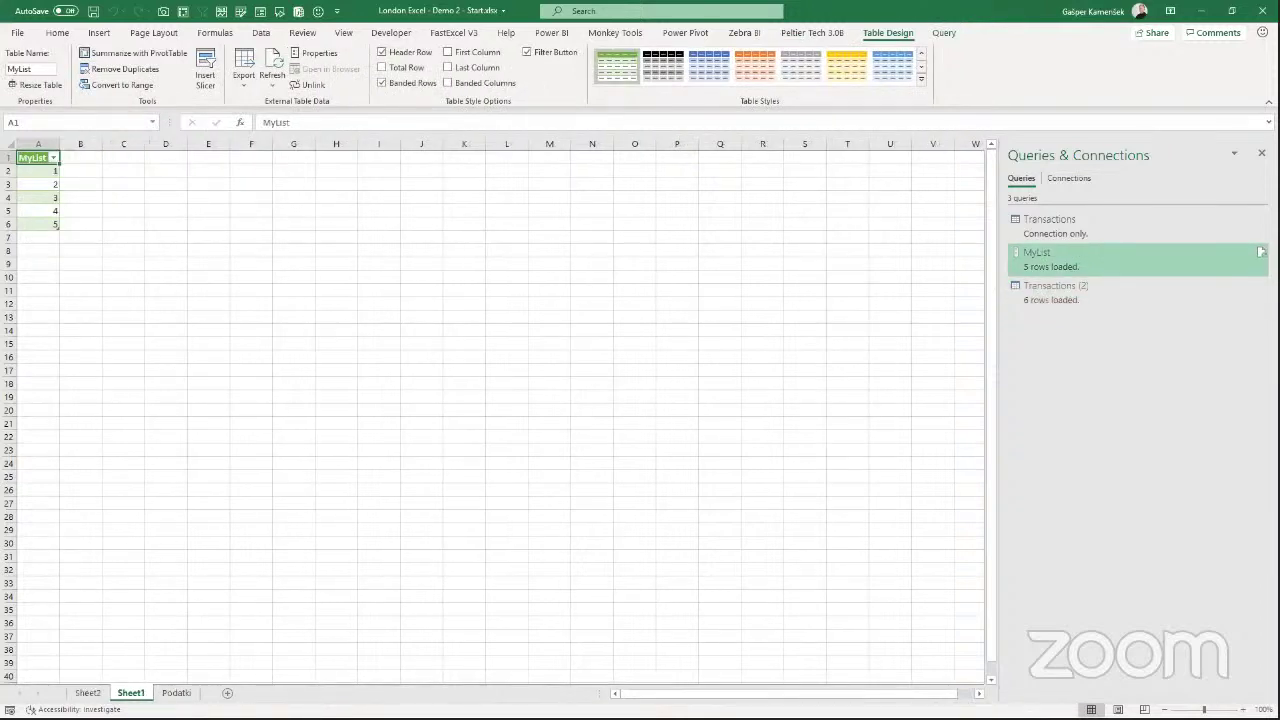
right_click(140, 692)
click(188, 528)
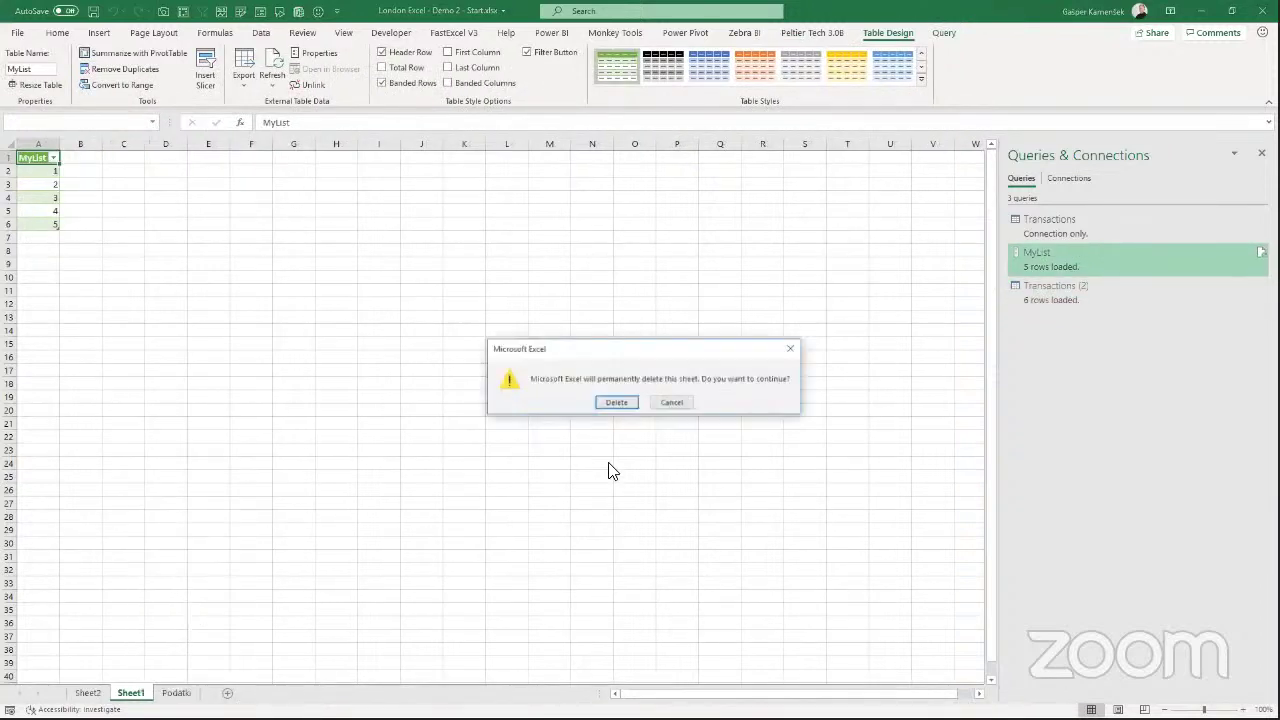
click(616, 402)
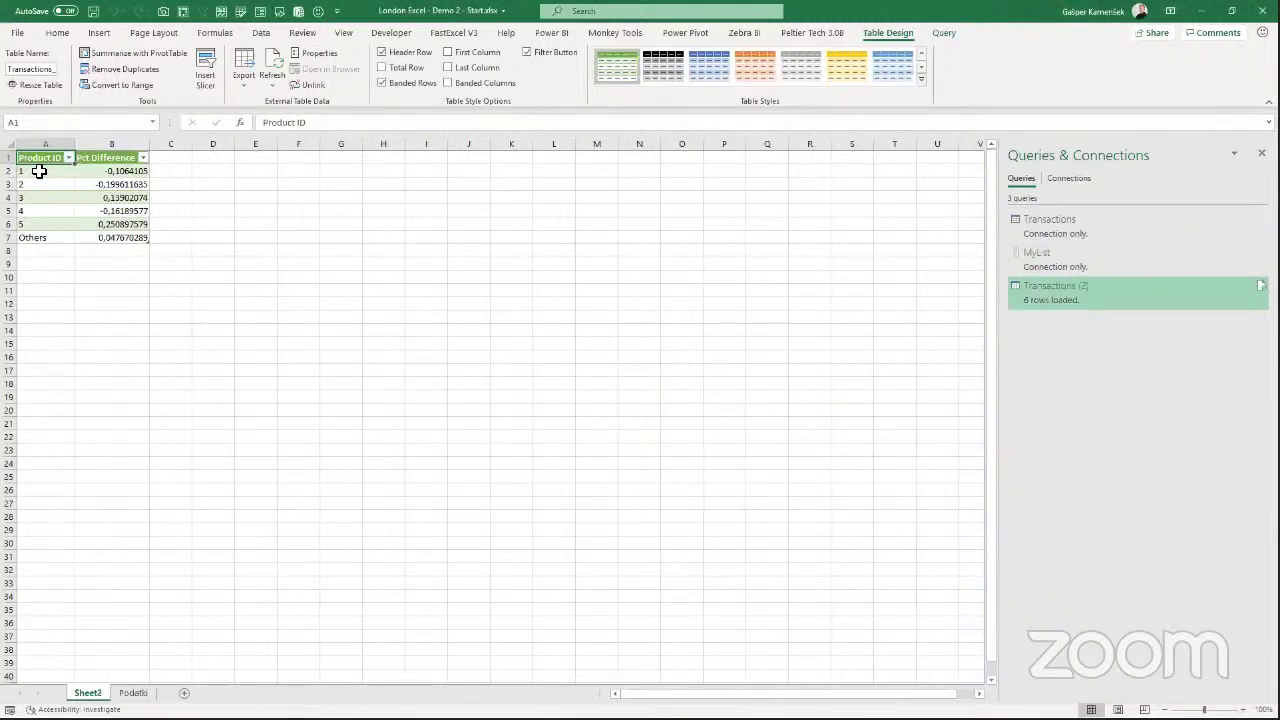
Format the Pct Difference values in B2:B7 on Sheet2 as percentages without decimals.
drag(39, 172, 134, 244)
click(114, 177)
key(ctrl+shift+5)
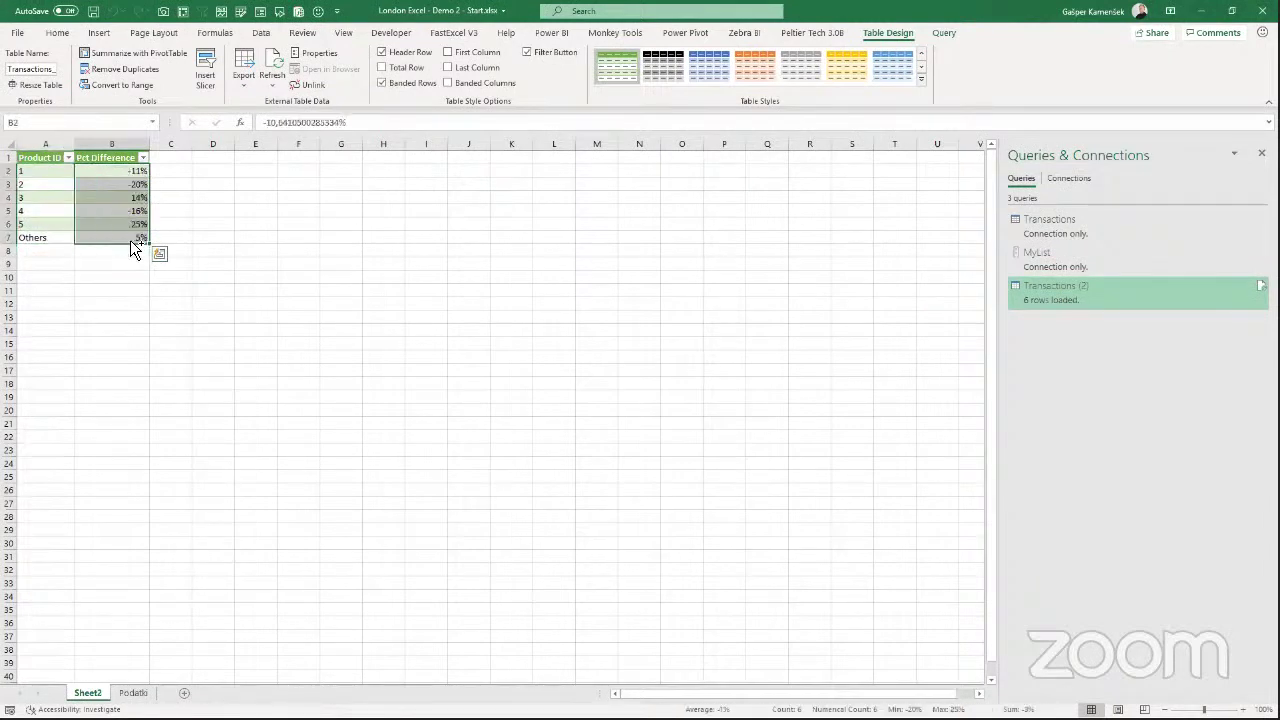
key(ctrl+q)
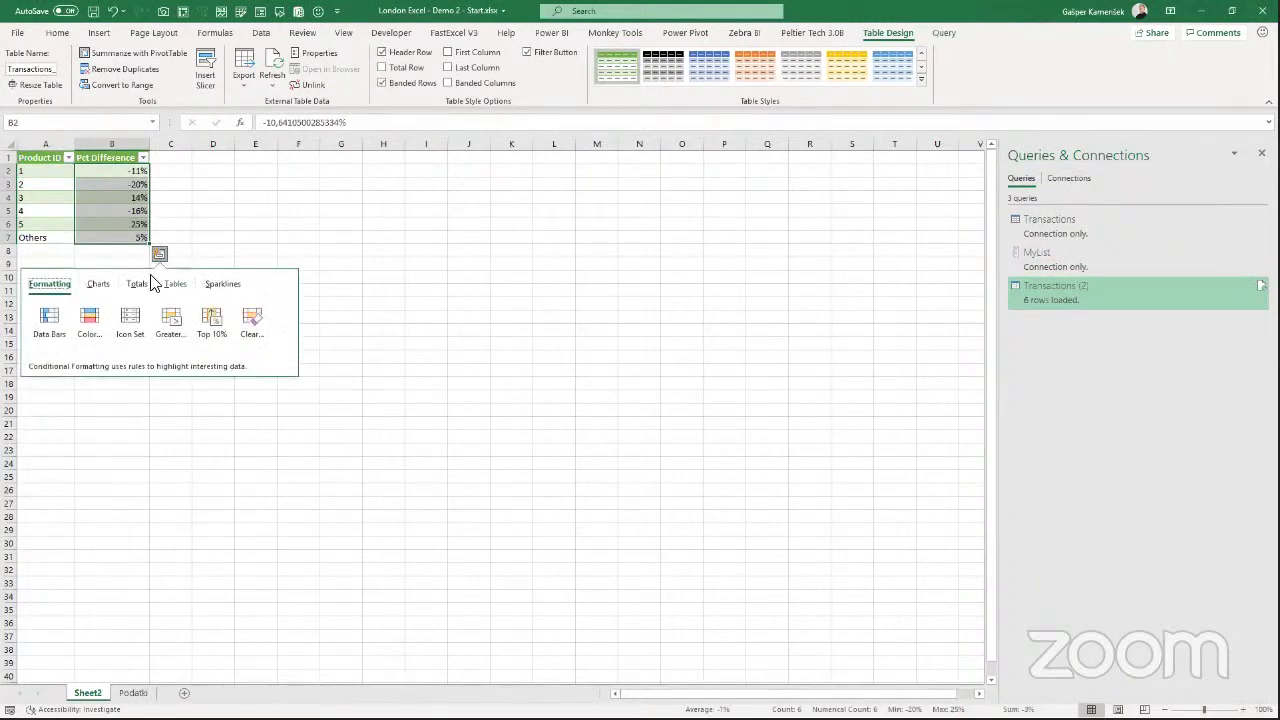
click(128, 222)
In the Product table on the Podatki sheet, change the first product to 10, the third to 32 and the fifth to 6.
click(132, 692)
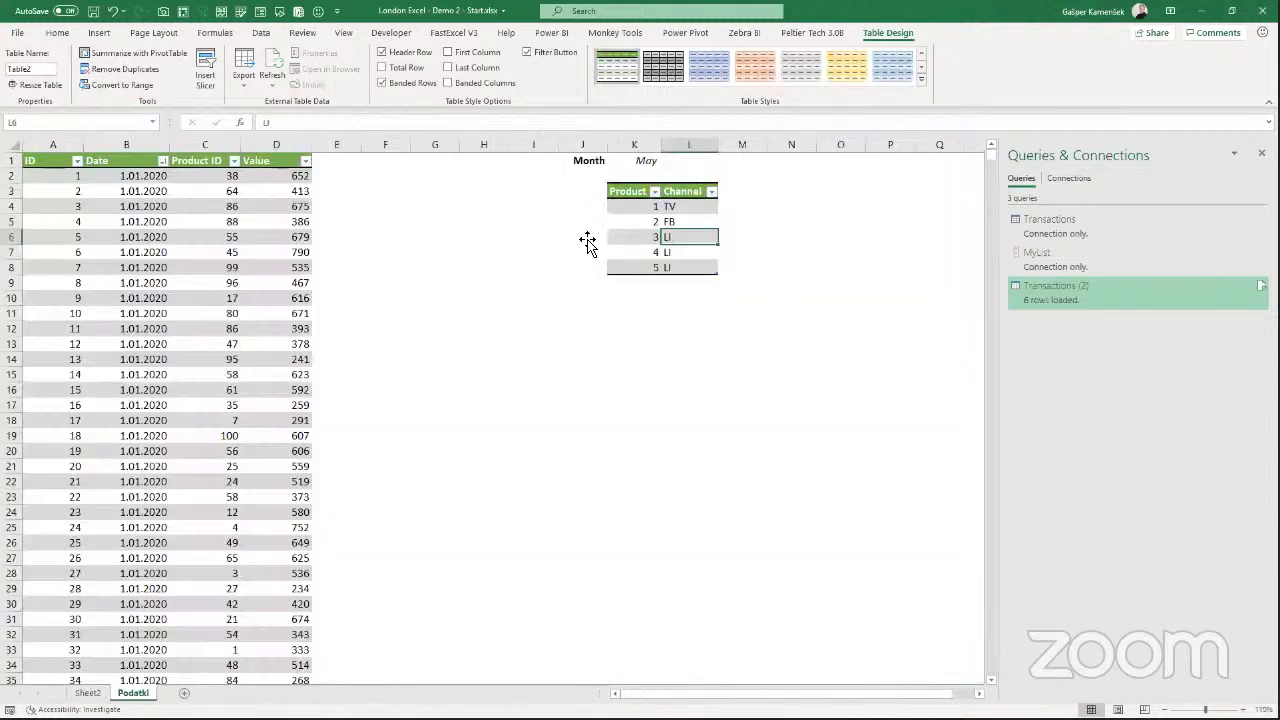
click(652, 207)
text(10)
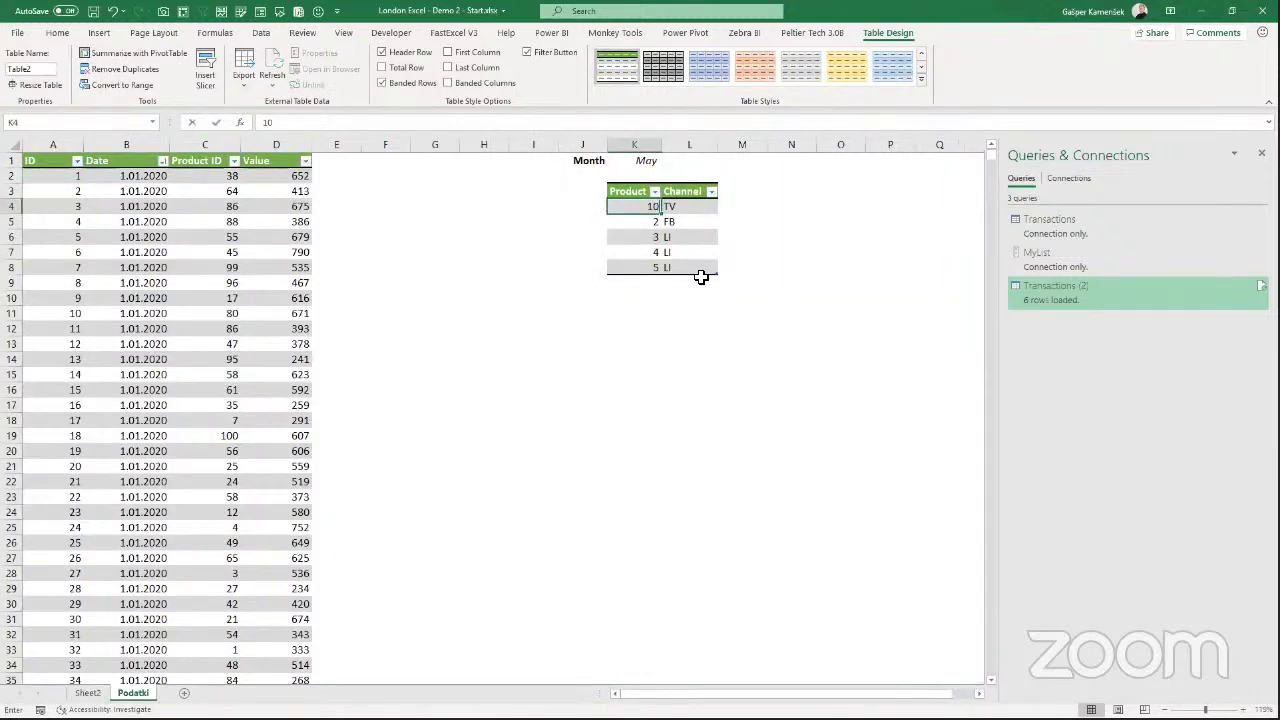
key(Return)
key(Down)
text(32)
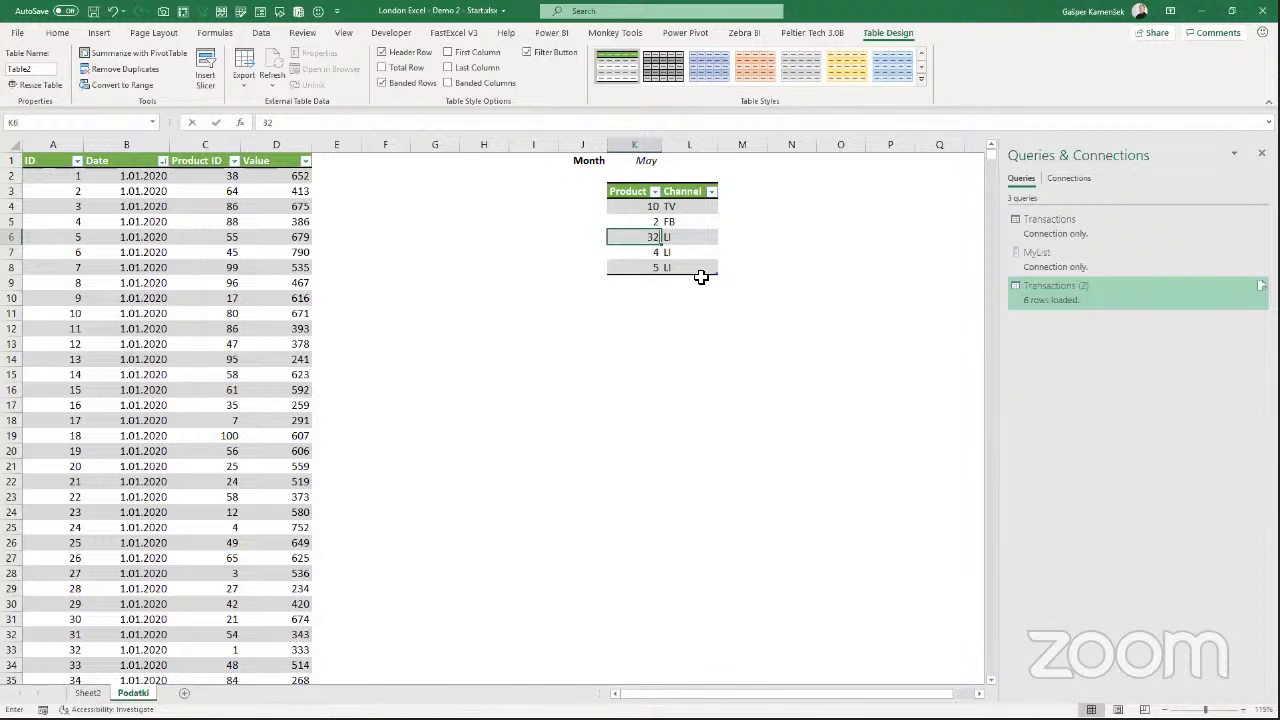
key(Return)
key(Down)
text(6)
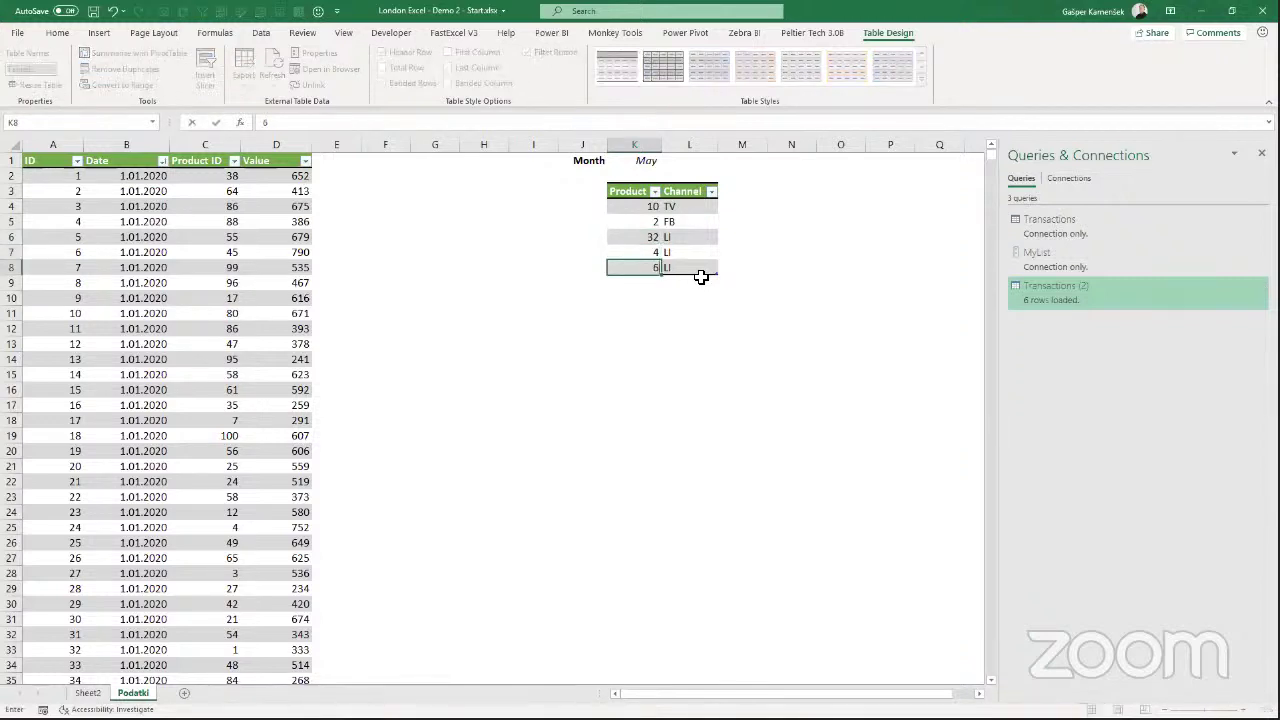
key(Return)
Refresh the query result table on Sheet2 and check its product IDs and the Others value.
click(86, 693)
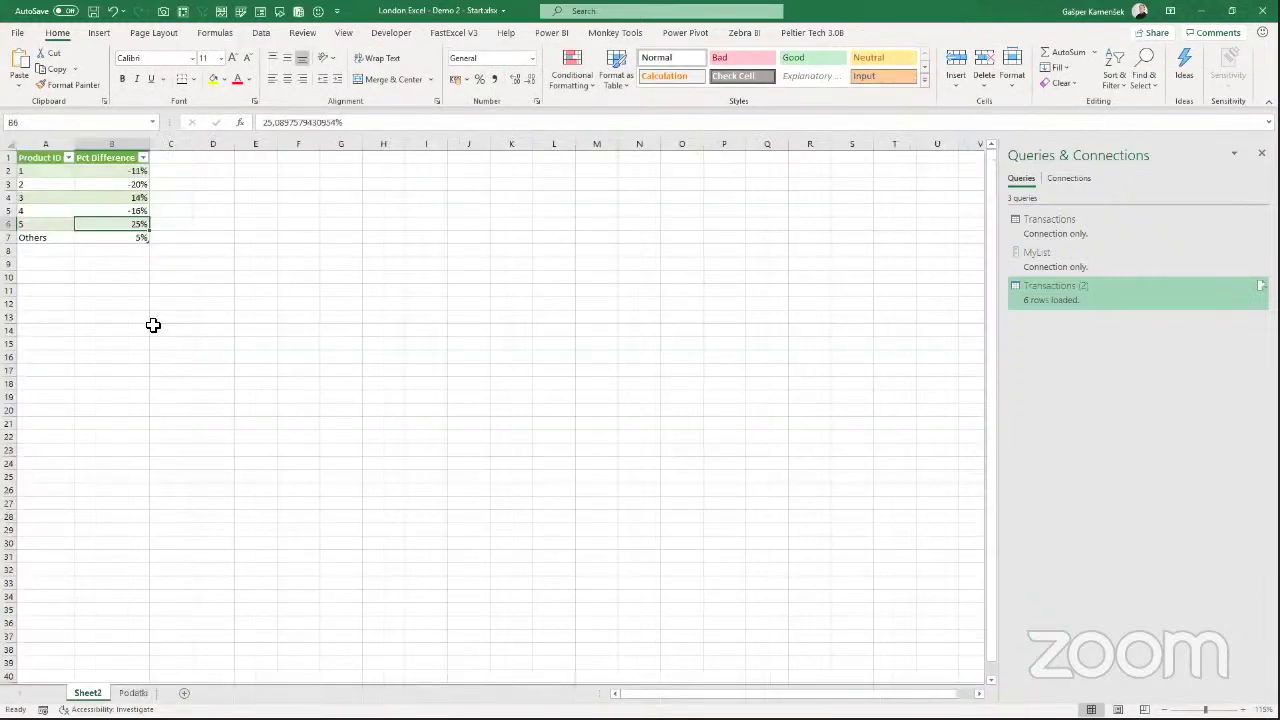
click(118, 197)
right_click(123, 197)
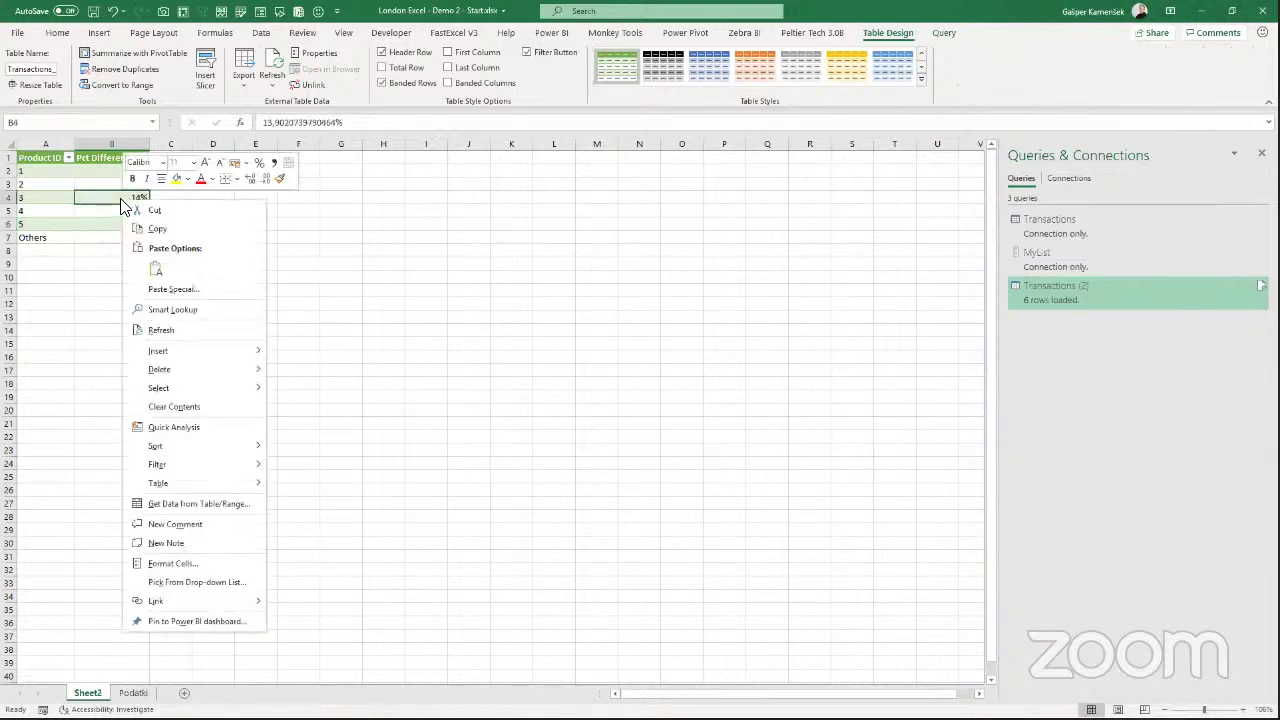
click(170, 330)
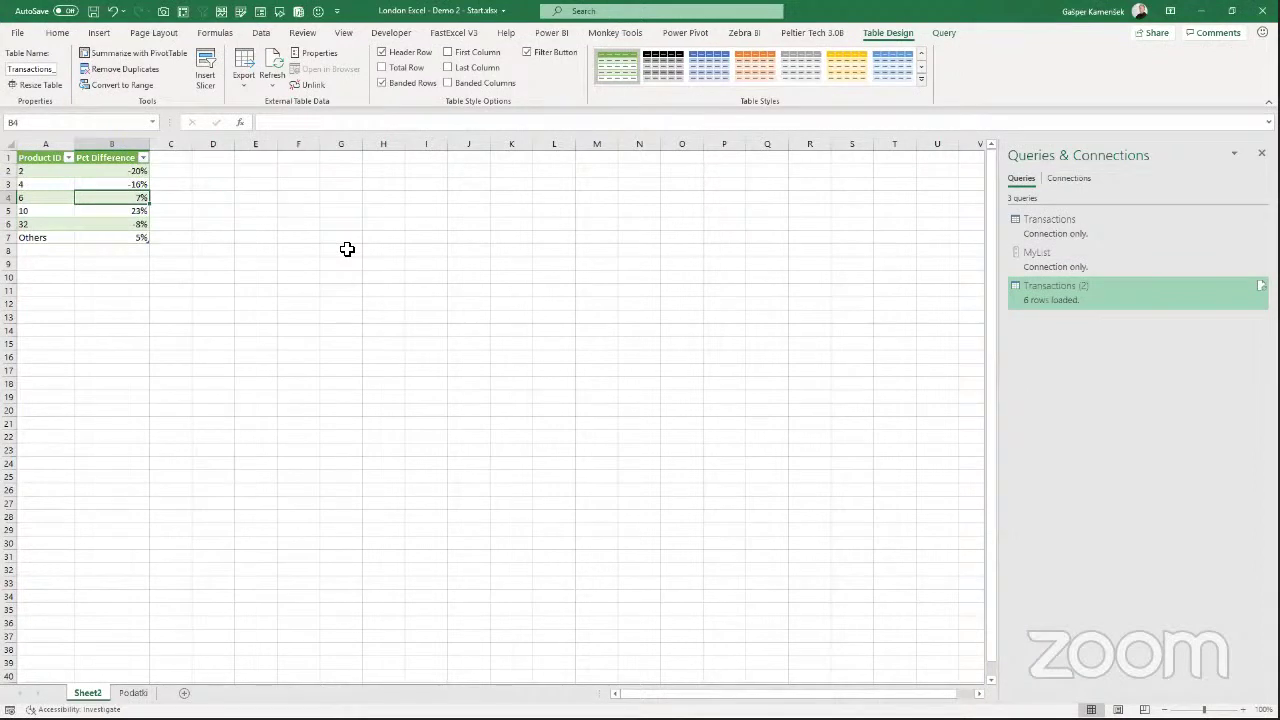
drag(46, 171, 44, 226)
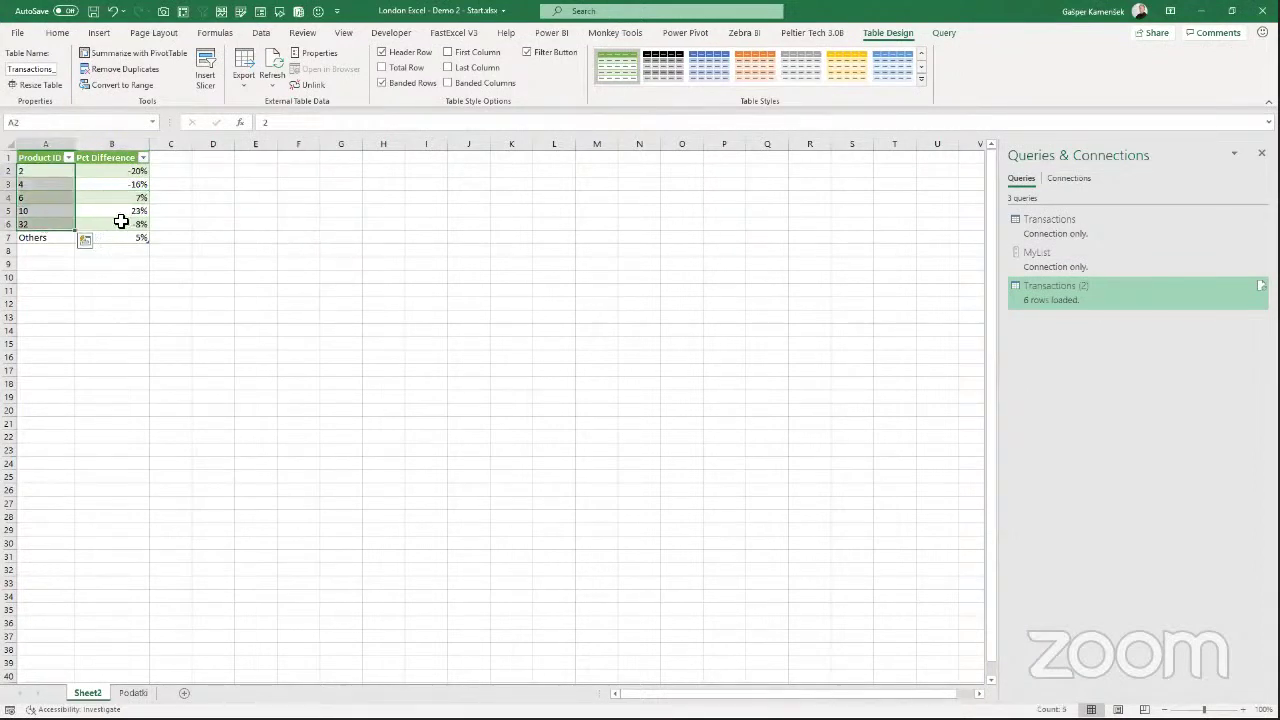
click(122, 237)
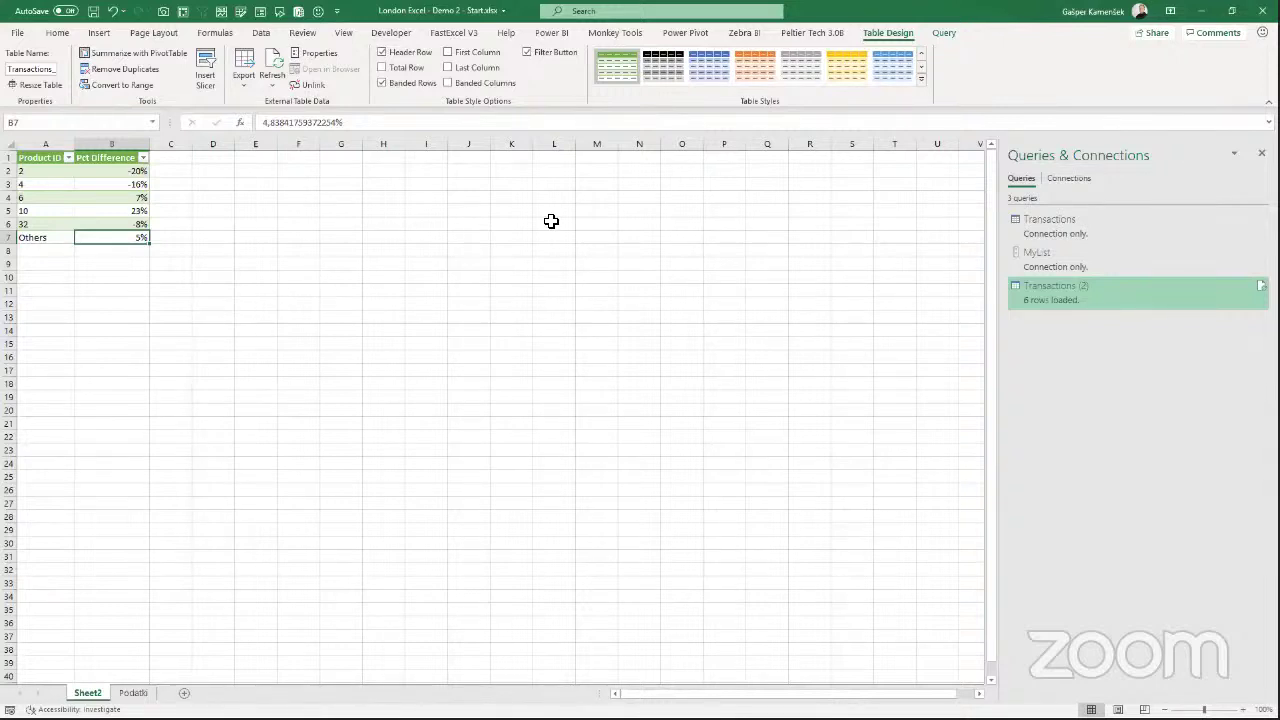
Reopen the Transactions (2) query and examine the month filter in Filtered Rows and the List.Contains condition on MyList in Filtered Rows1.
click(1121, 256)
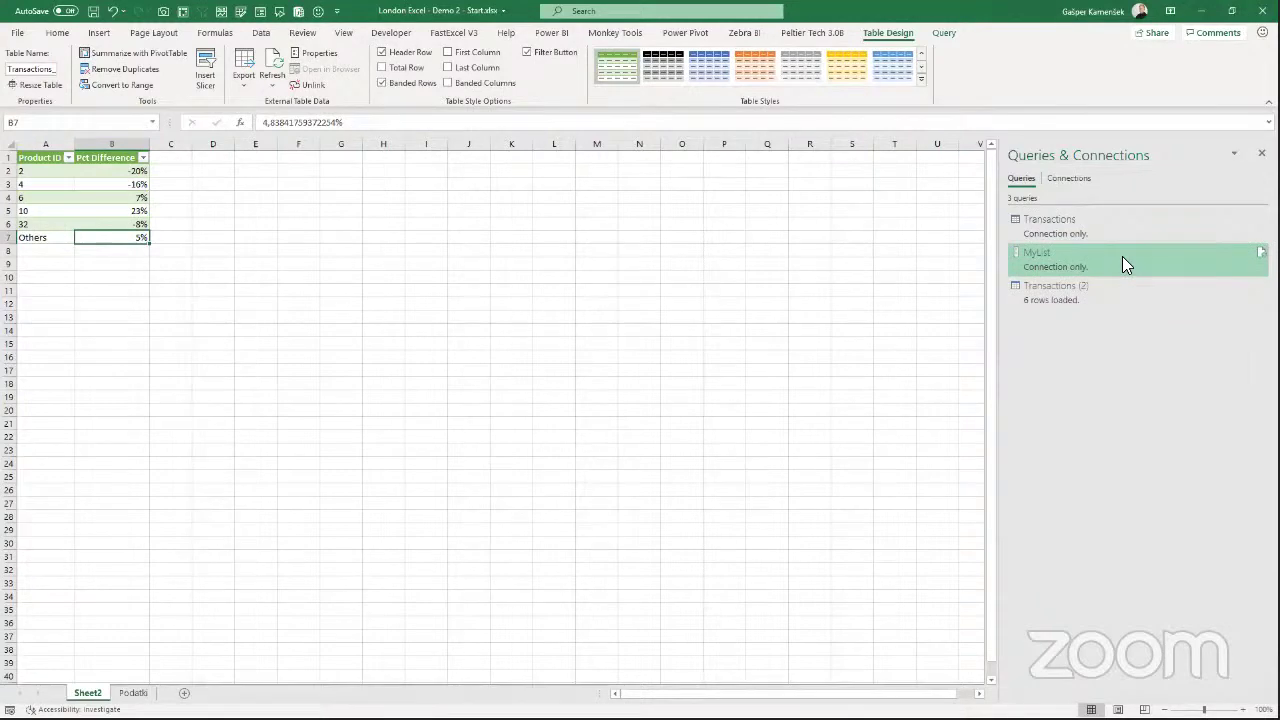
click(1110, 288)
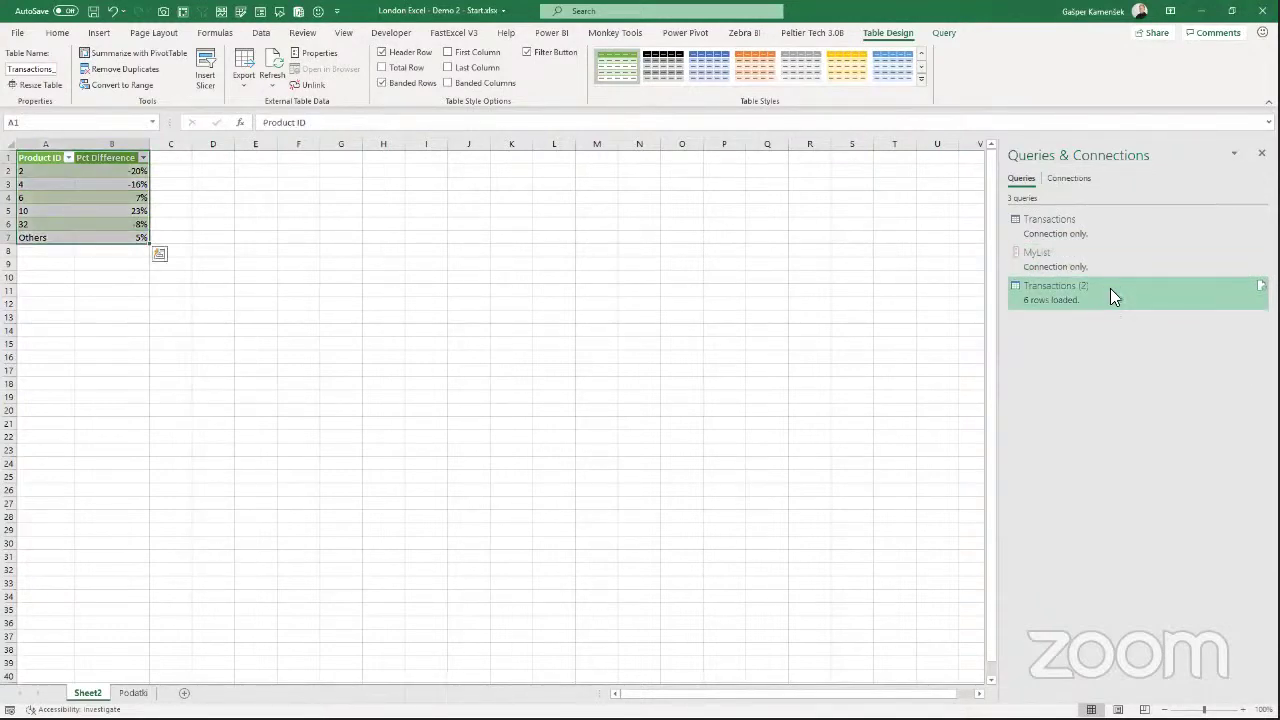
double_click(1110, 288)
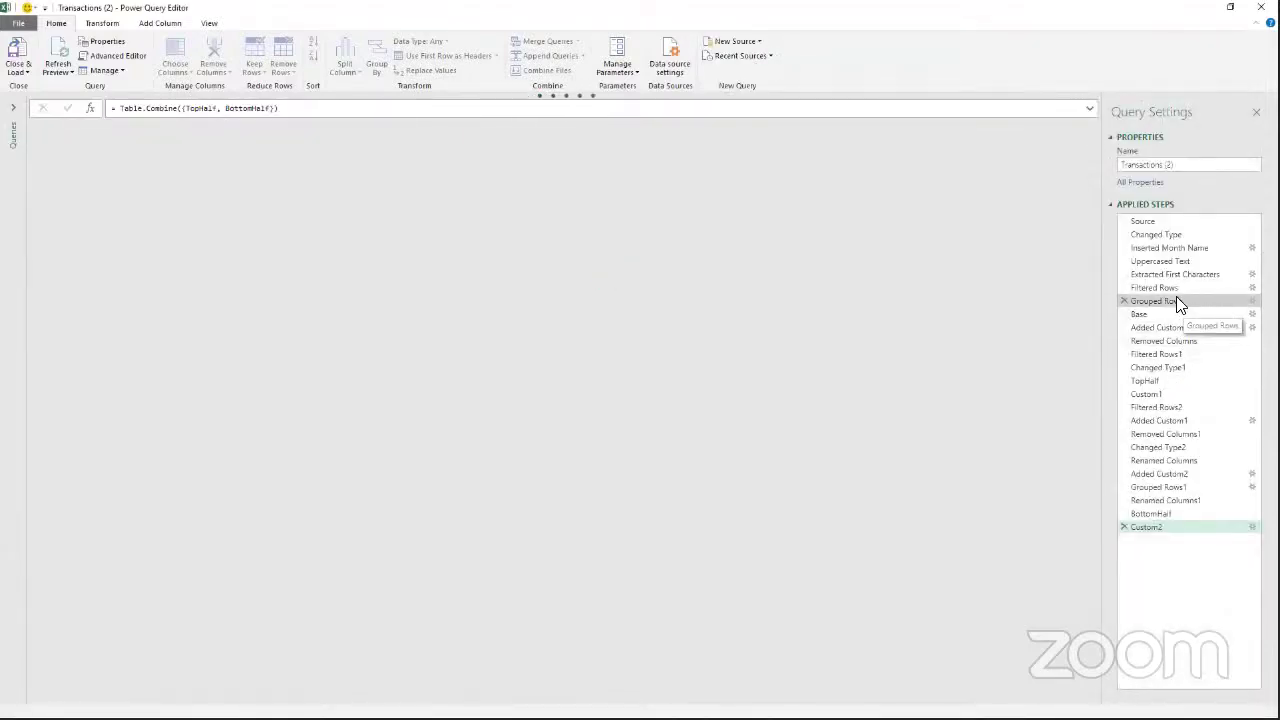
click(1170, 289)
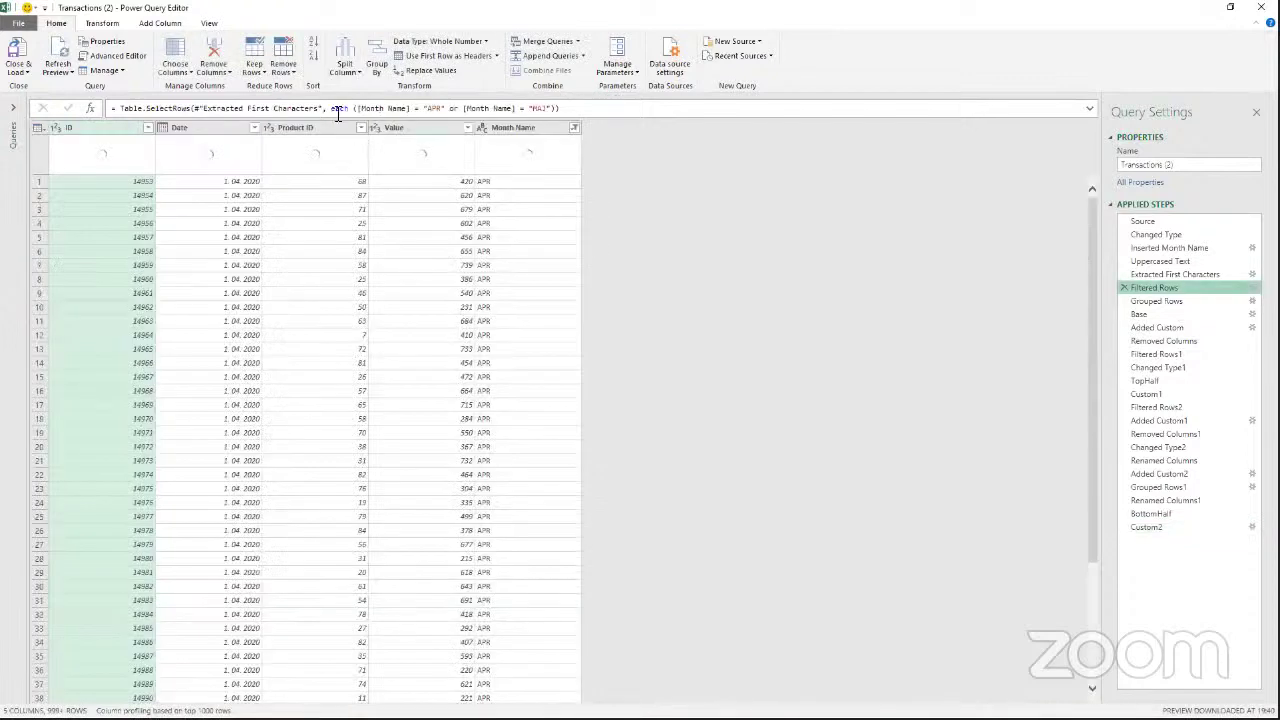
click(1186, 356)
drag(305, 108, 361, 109)
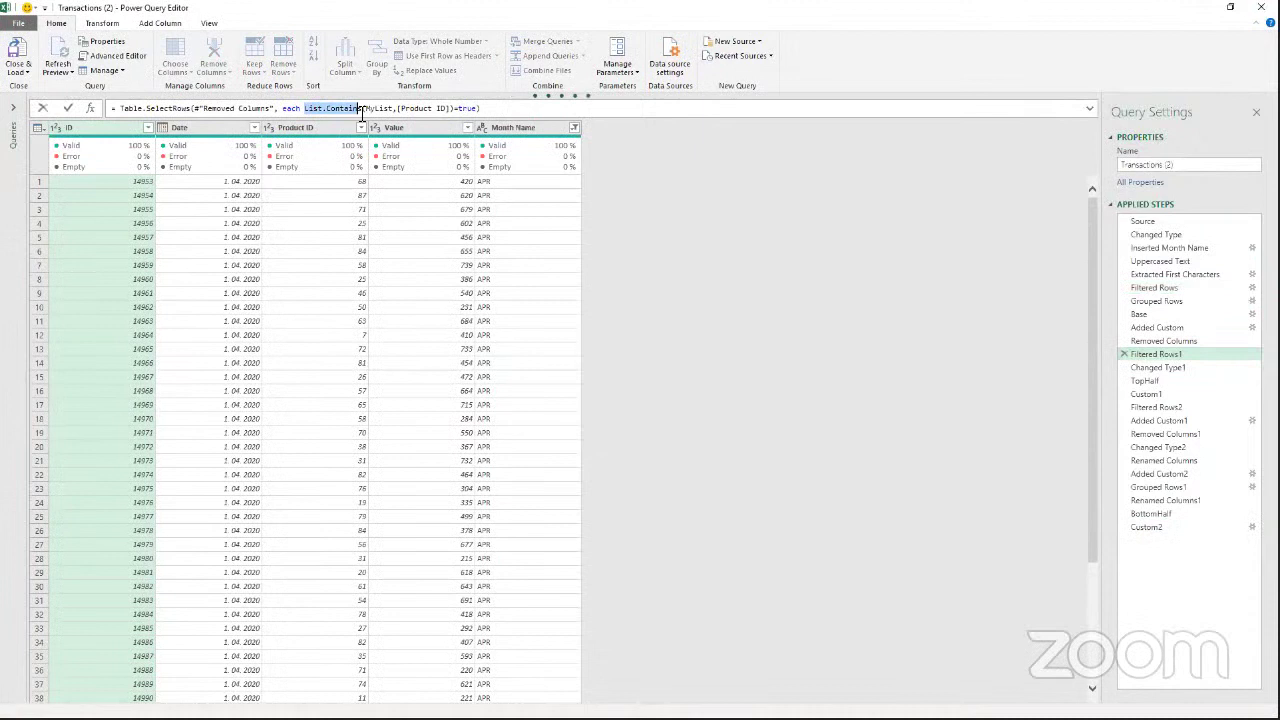
click(467, 109)
double_click(467, 109)
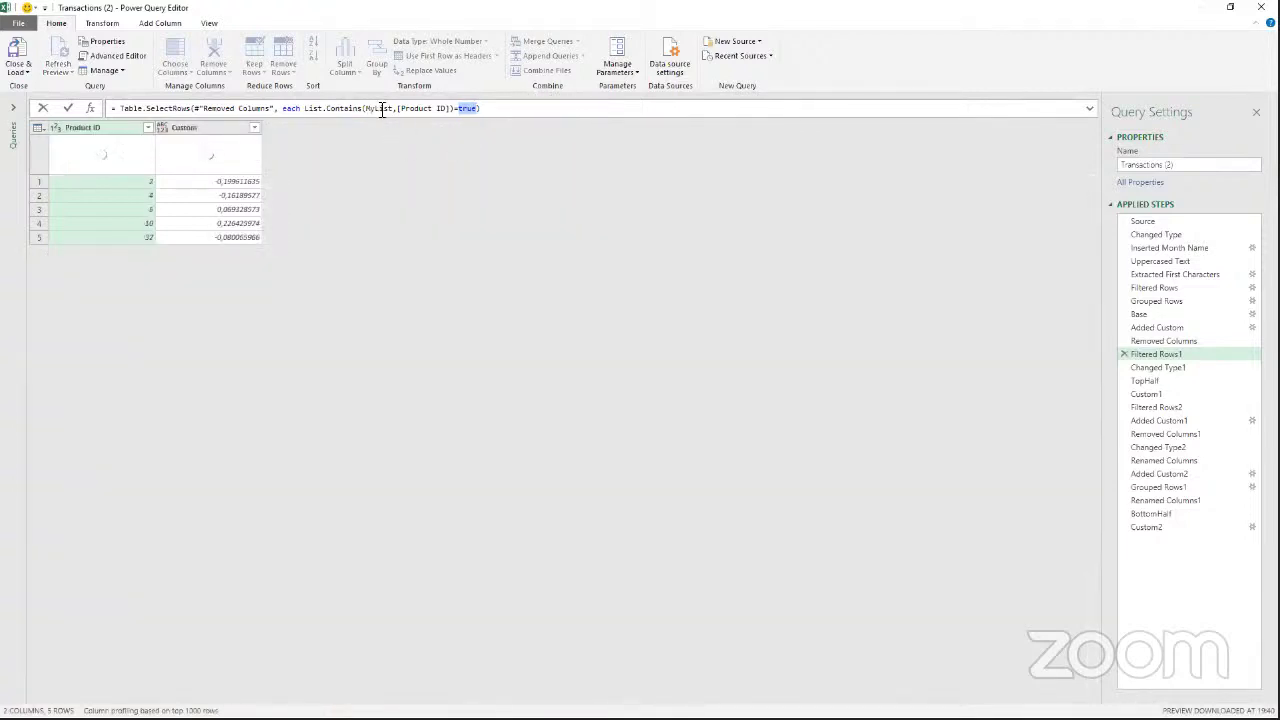
mouse_move(381, 110)
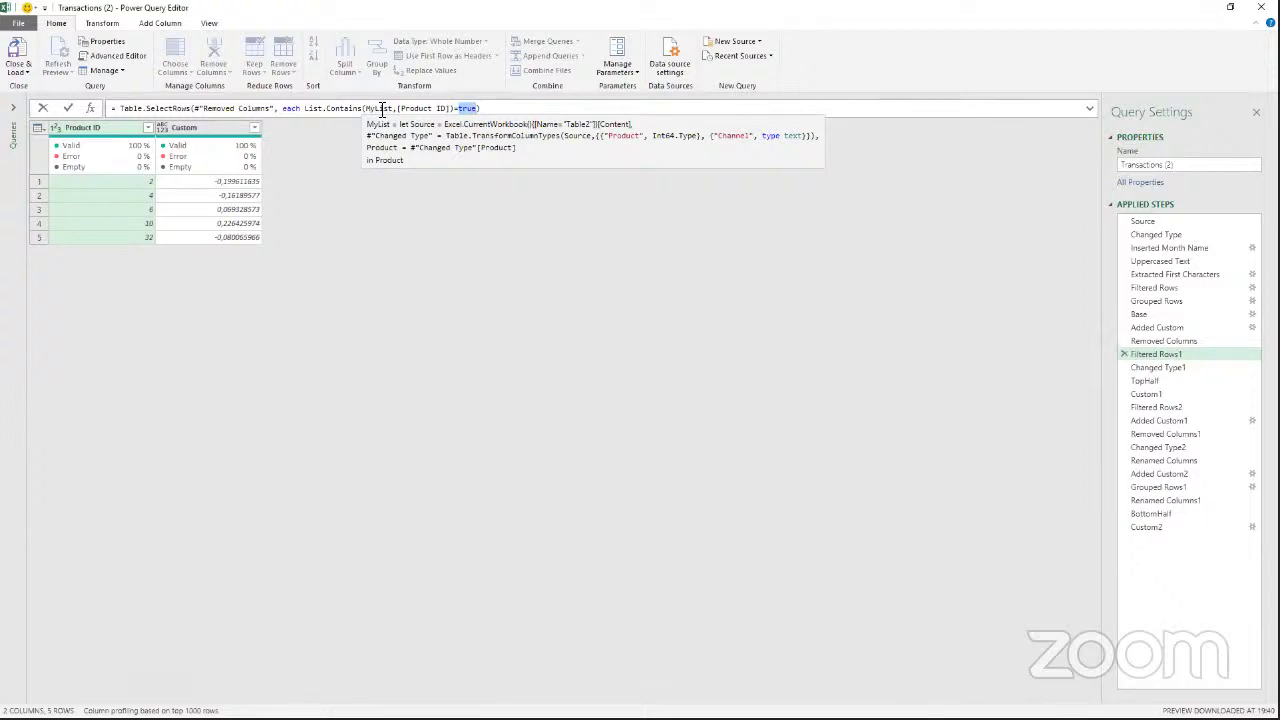
click(484, 108)
click(67, 108)
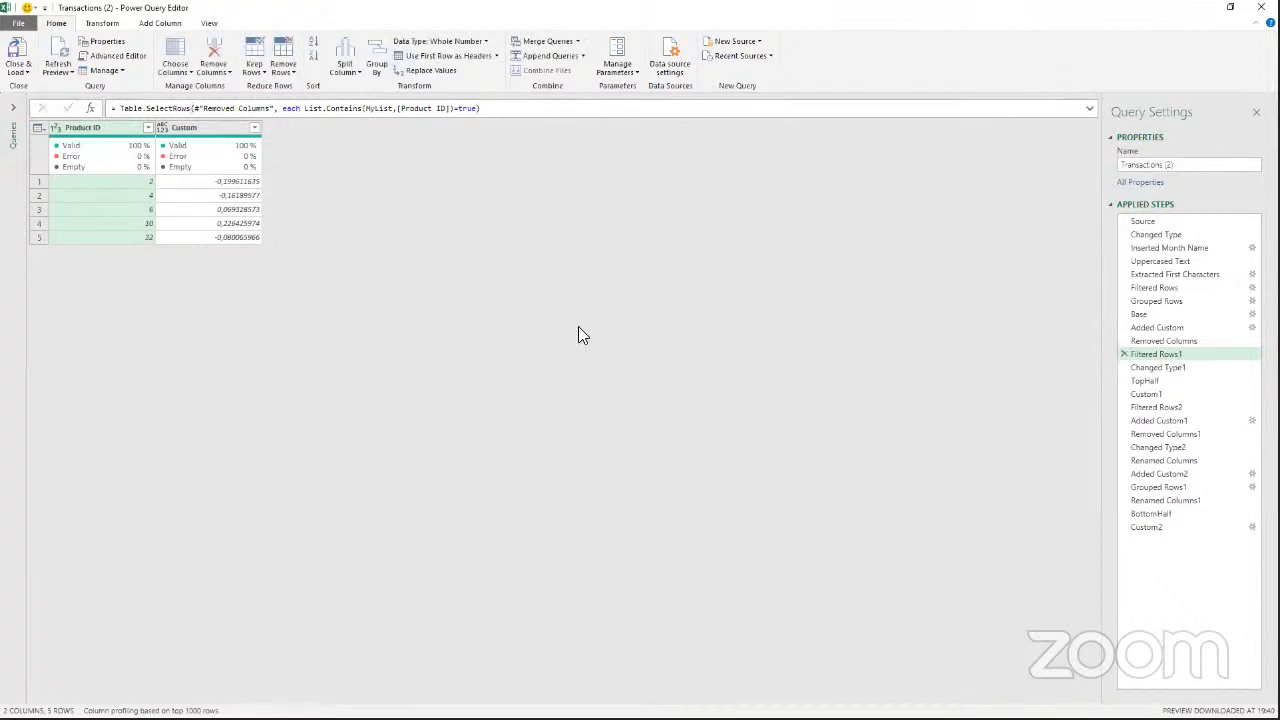
Close the Power Query Editor and then London Excel - Demo 2 - Start.xlsx without saving its changes.
key(alt+Tab)
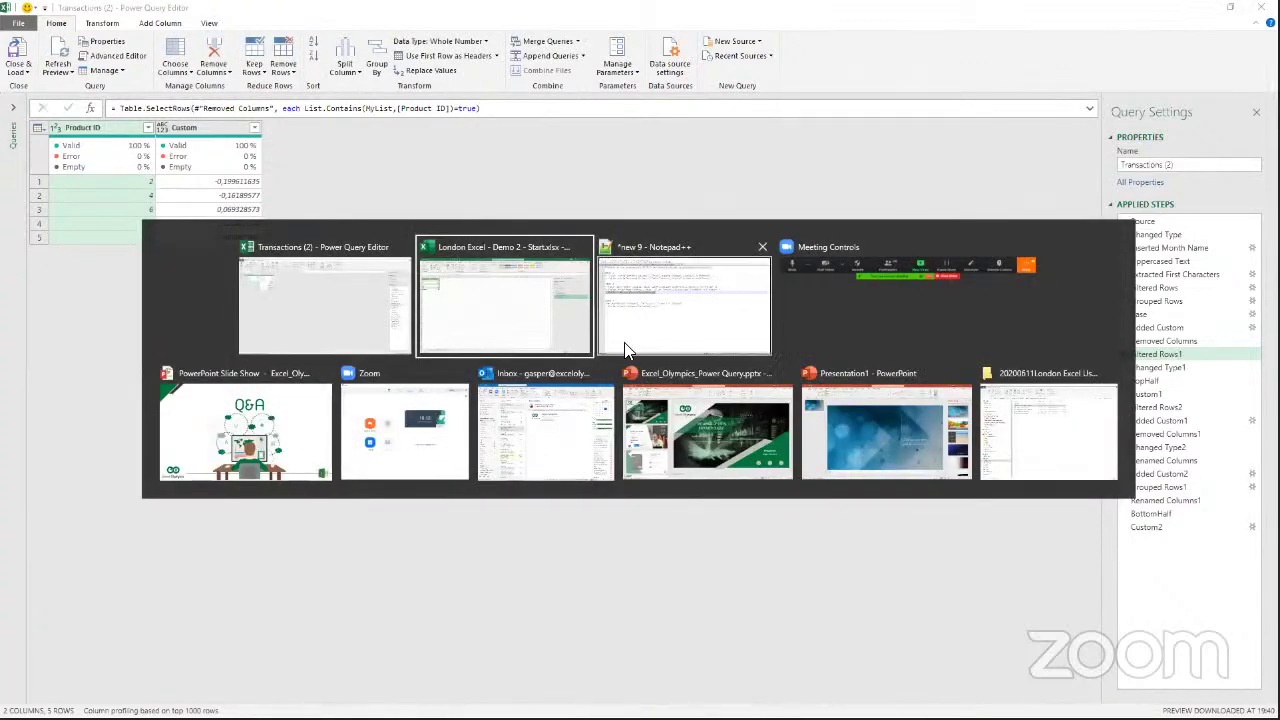
key(Escape)
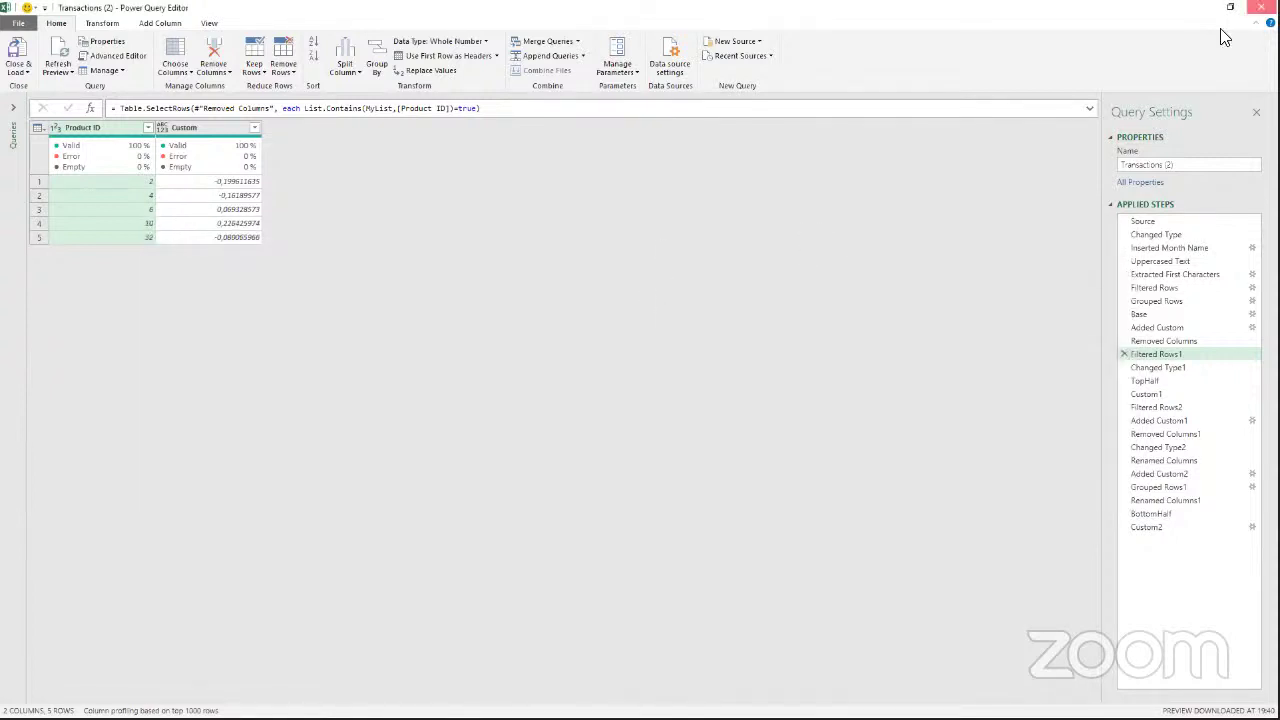
click(1262, 7)
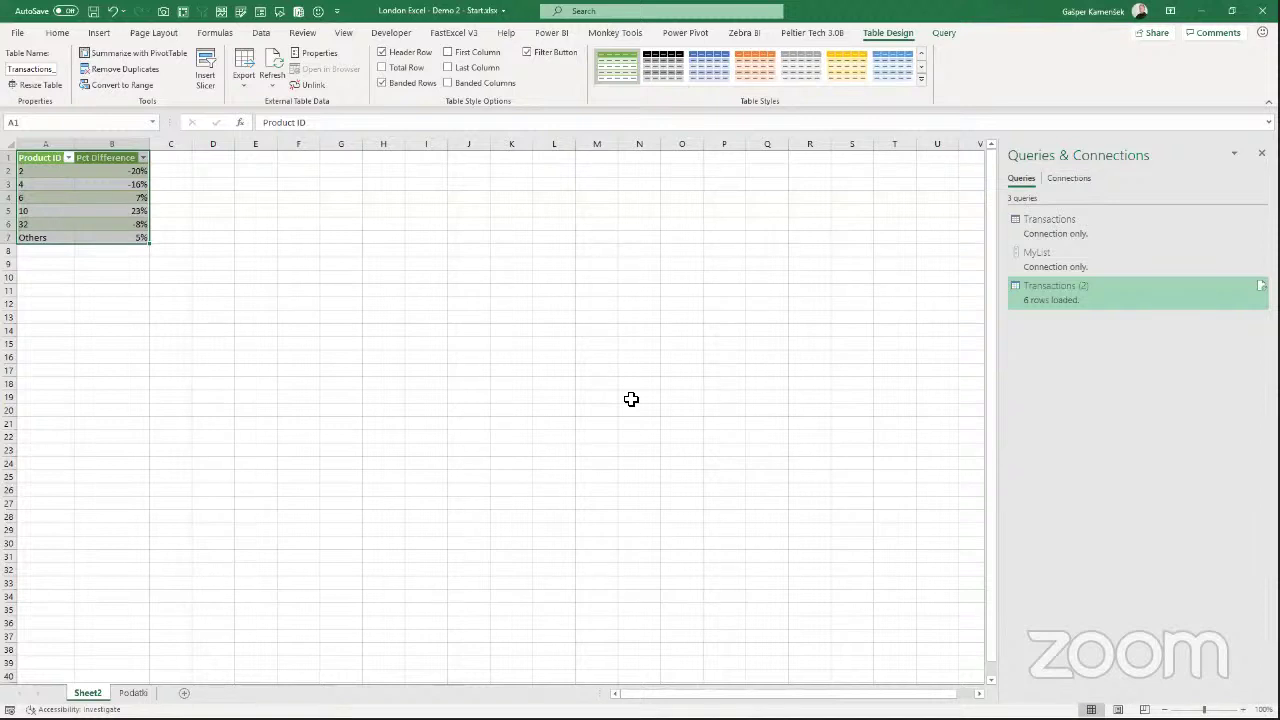
key(alt+F4)
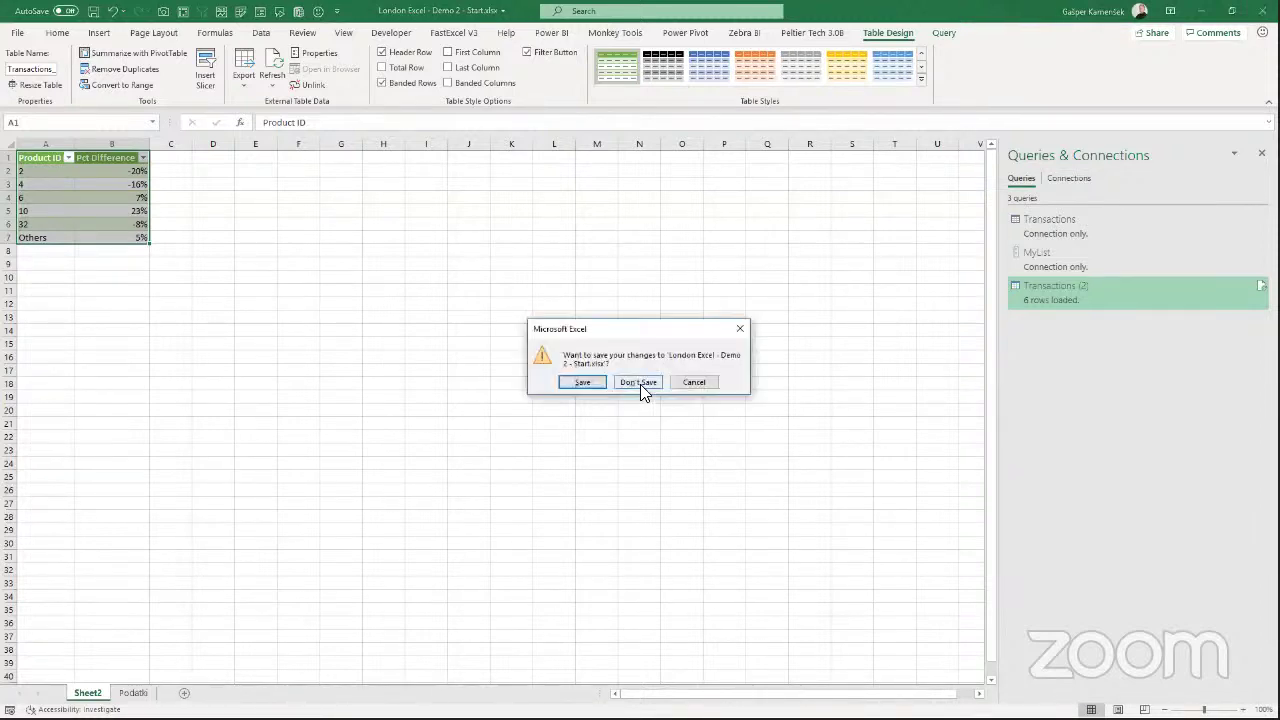
click(640, 382)
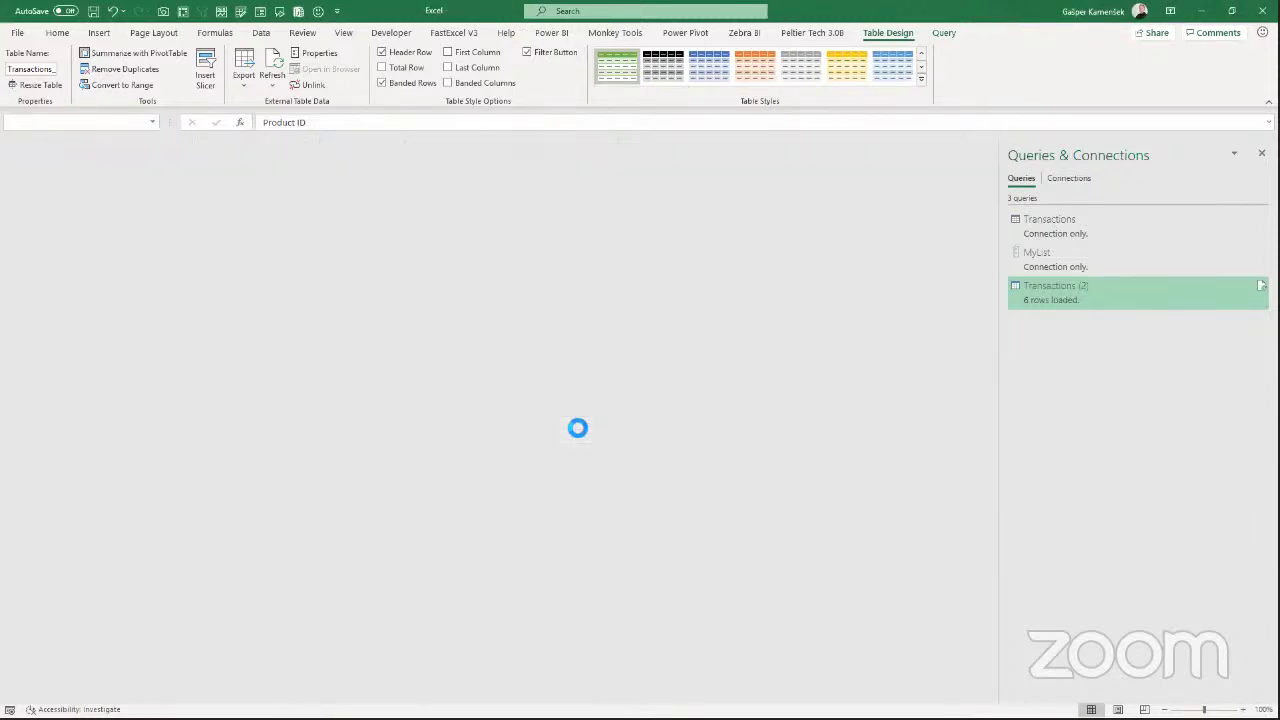
key(alt+F4)
Switch to the File Explorer window of the 20200611London Excel User Group Meetup folder and select London Excel - Demo 3.xlsx.
key(alt+Tab)
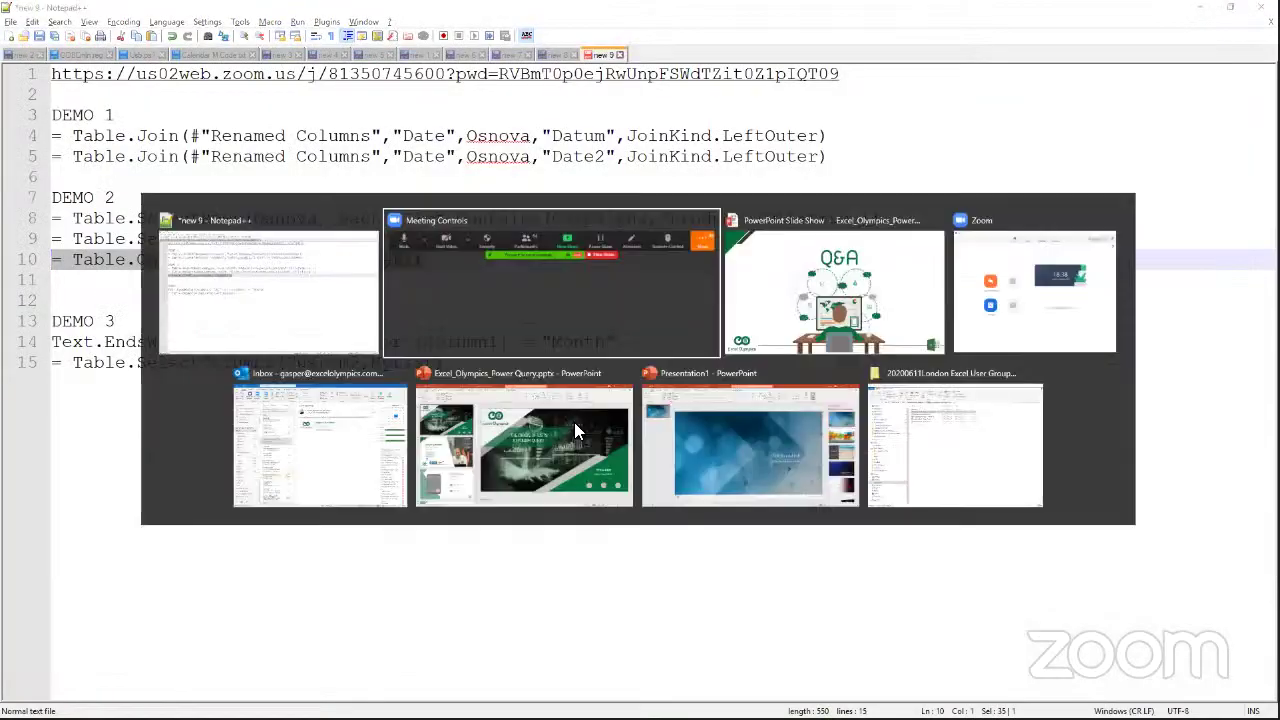
key(alt+Tab)
key(alt+Tab)
key(alt+Tab)
key(alt+Tab)
key(alt+Tab)
key(alt+Tab)
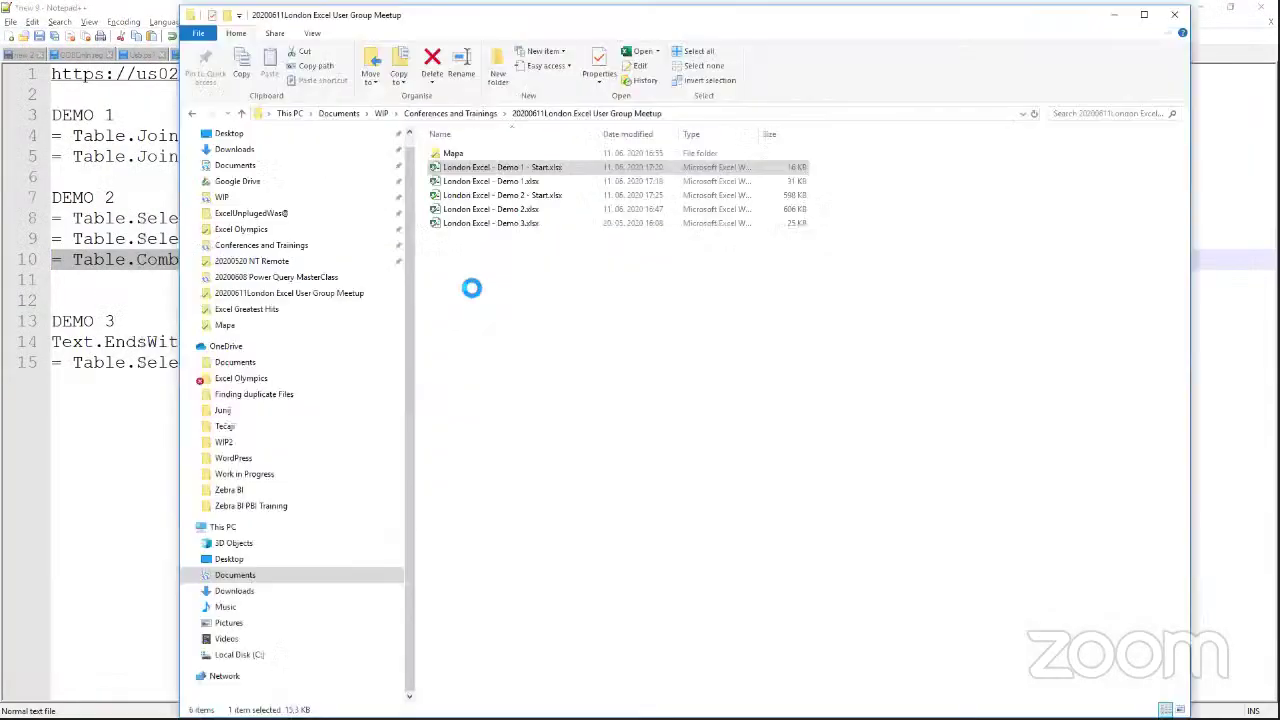
click(518, 224)
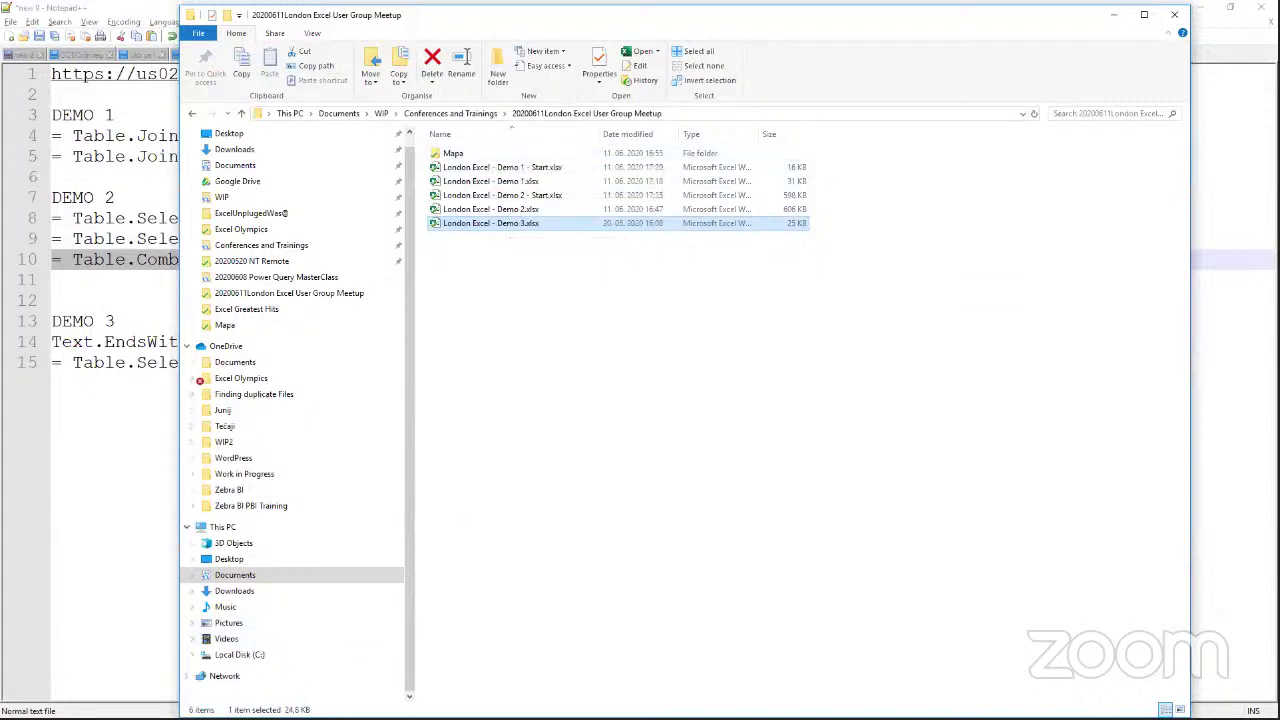
Open a new blank Excel workbook.
mouse_move(230, 717)
key(super)
click(264, 582)
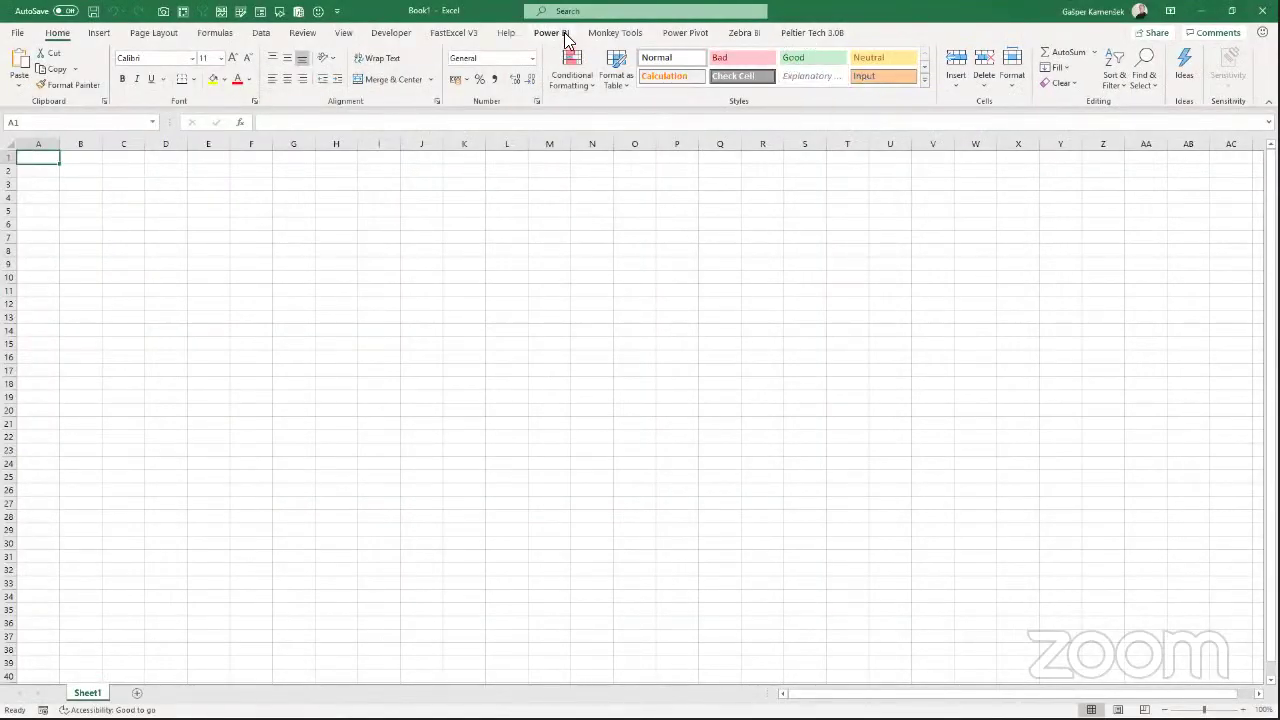
click(458, 35)
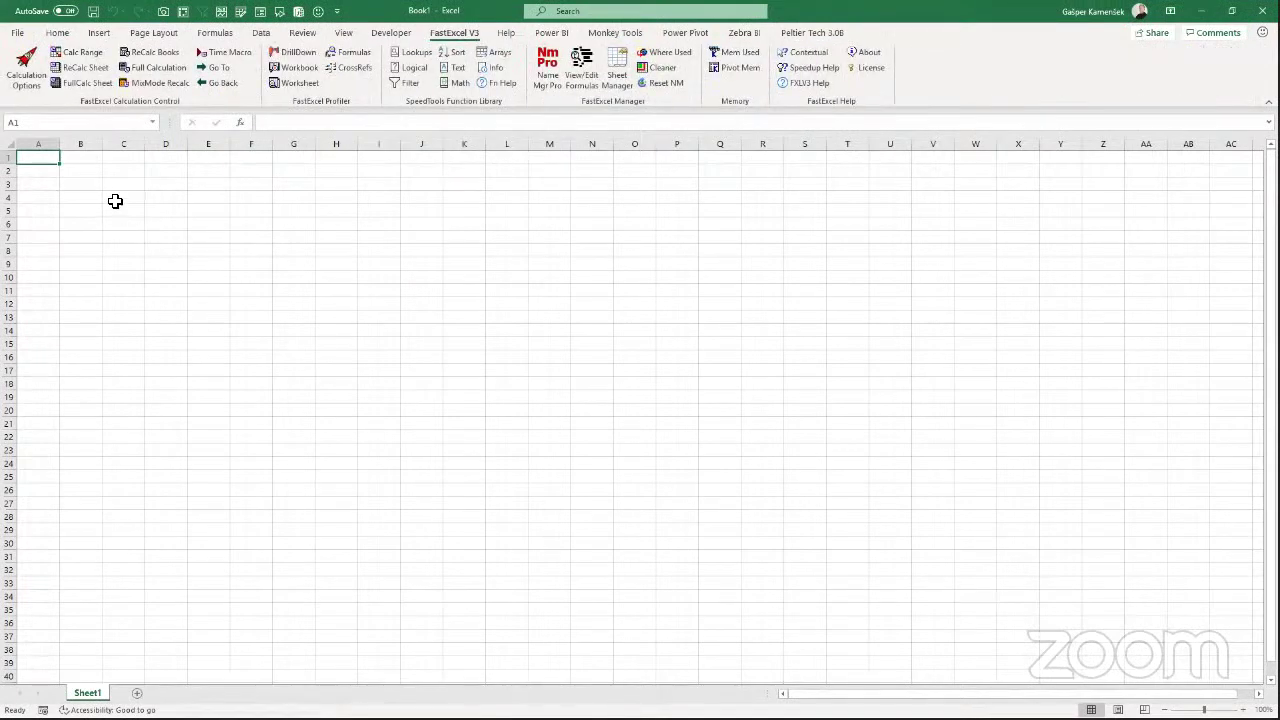
Switch to File Explorer and open Dynamic Lists Retaining Columns 1.xlsx from the Mapa folder.
key(alt+Tab)
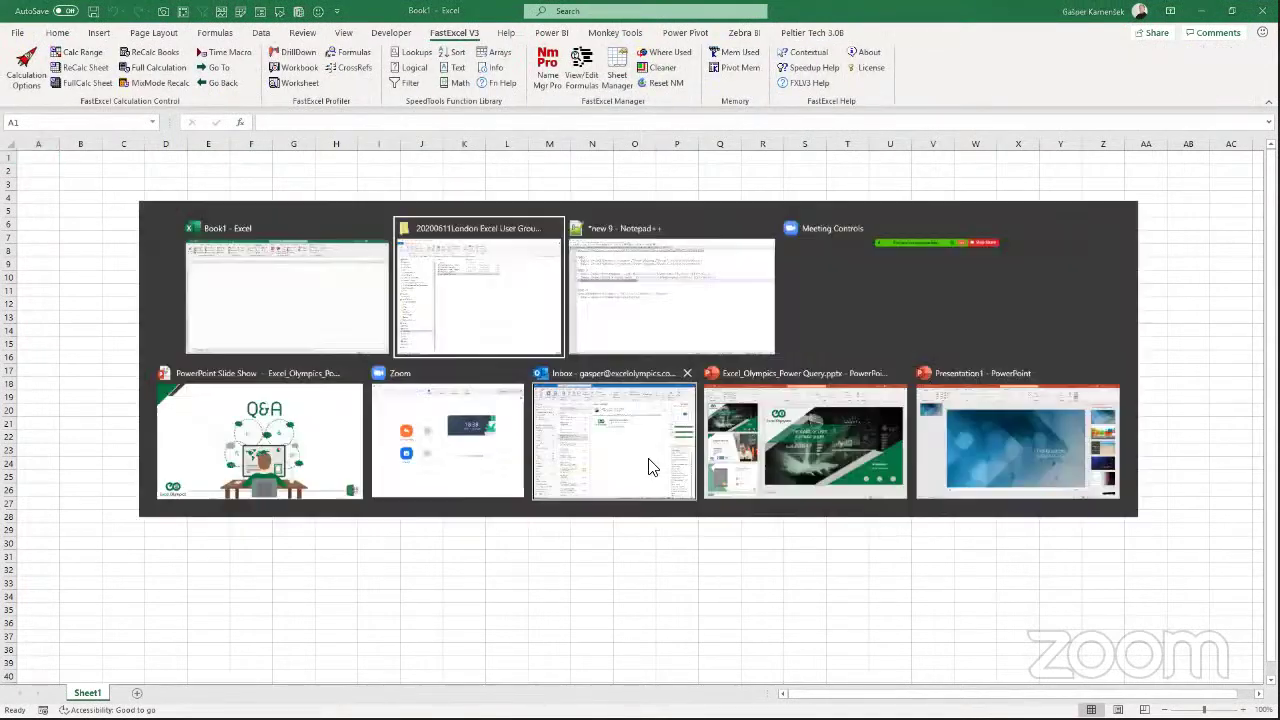
key(Tab)
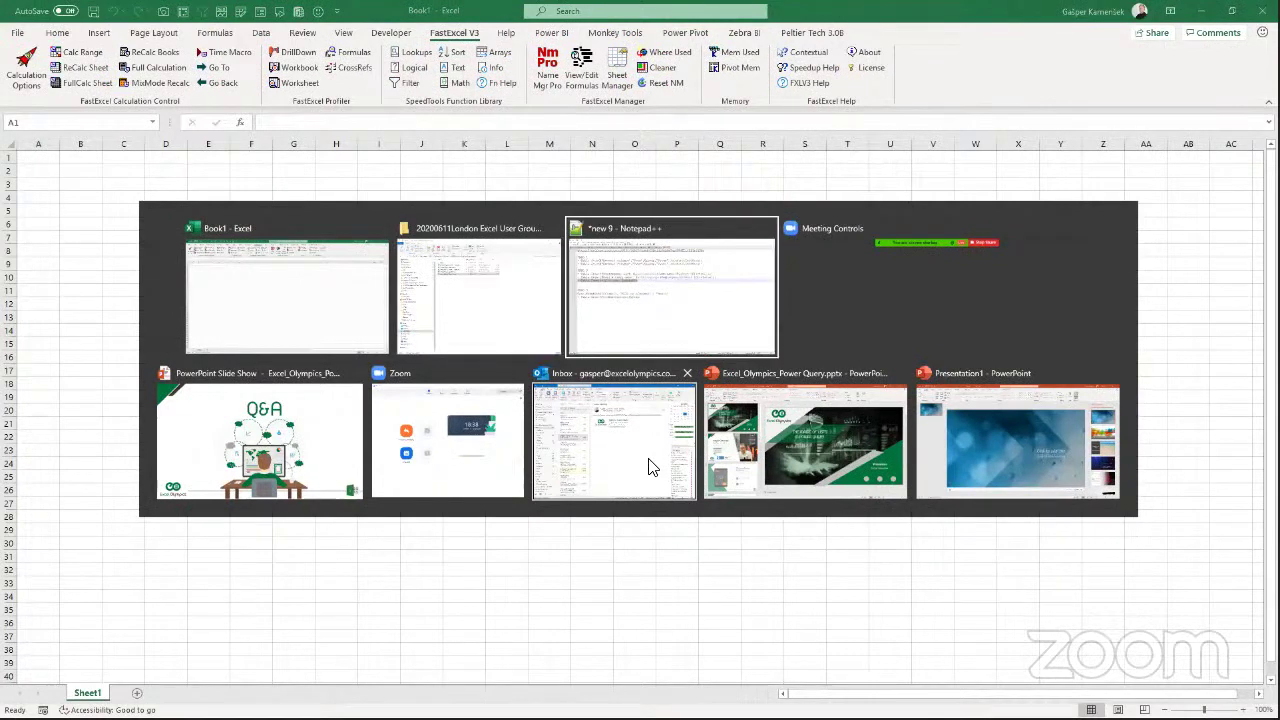
key(shift+Tab)
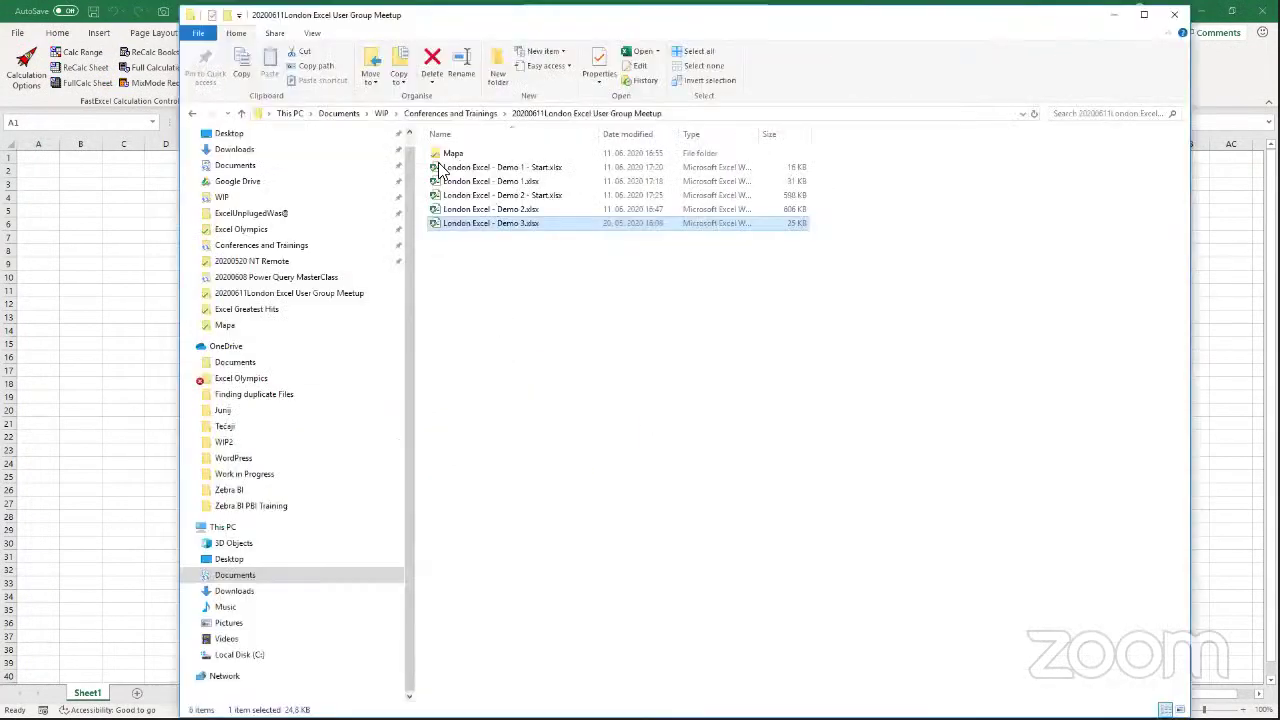
double_click(450, 155)
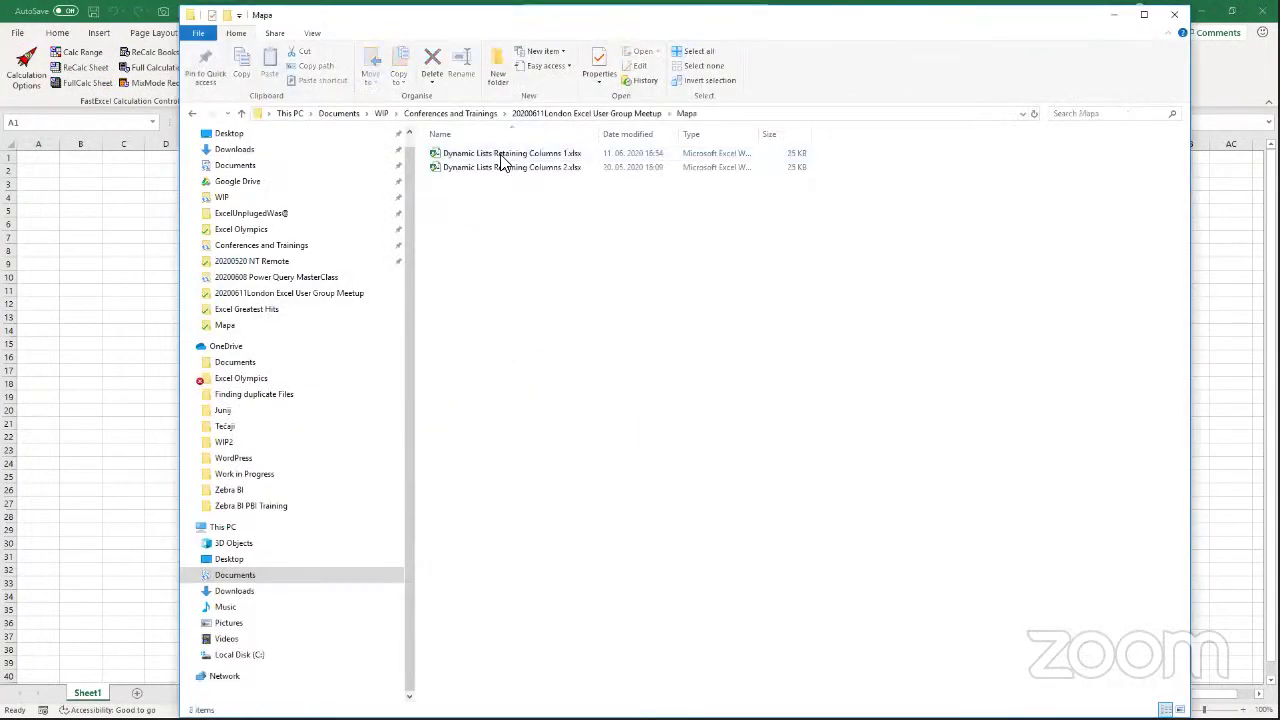
double_click(507, 157)
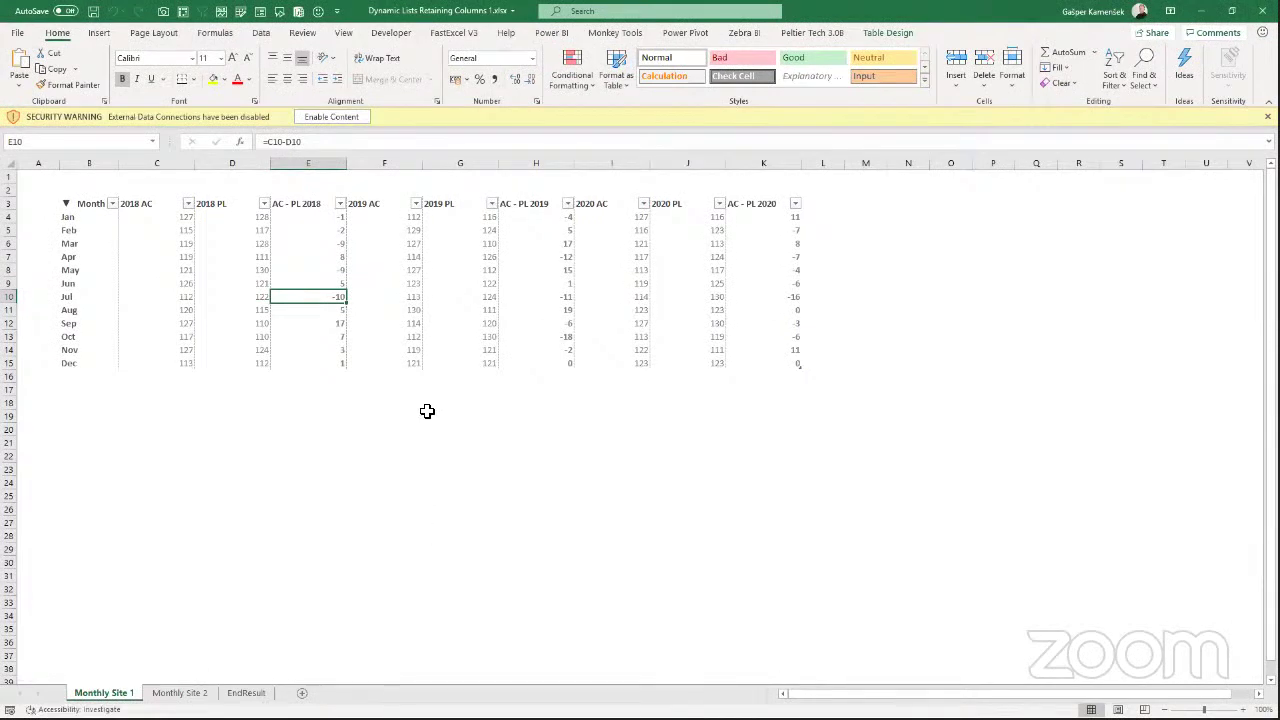
Compare the tables on the Monthly Site 1 and Monthly Site 2 sheets, including their AC, PL and AC - PL columns.
click(183, 692)
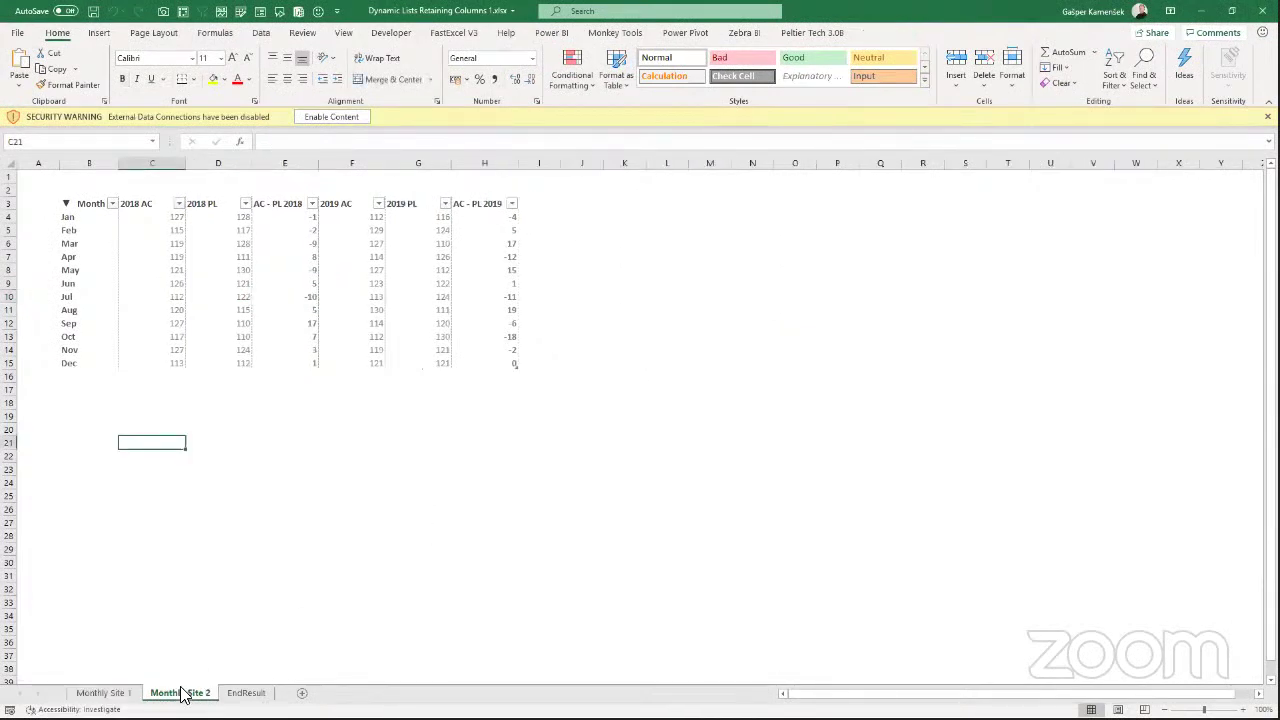
click(105, 692)
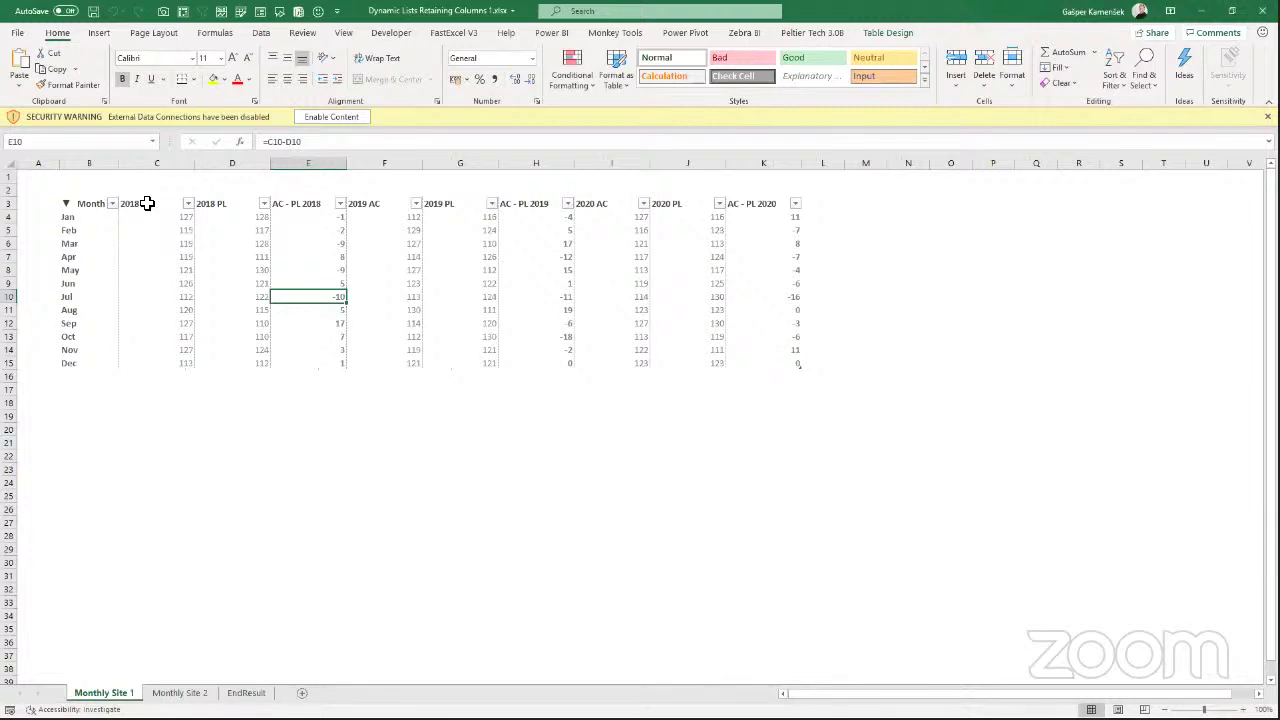
drag(147, 203, 795, 364)
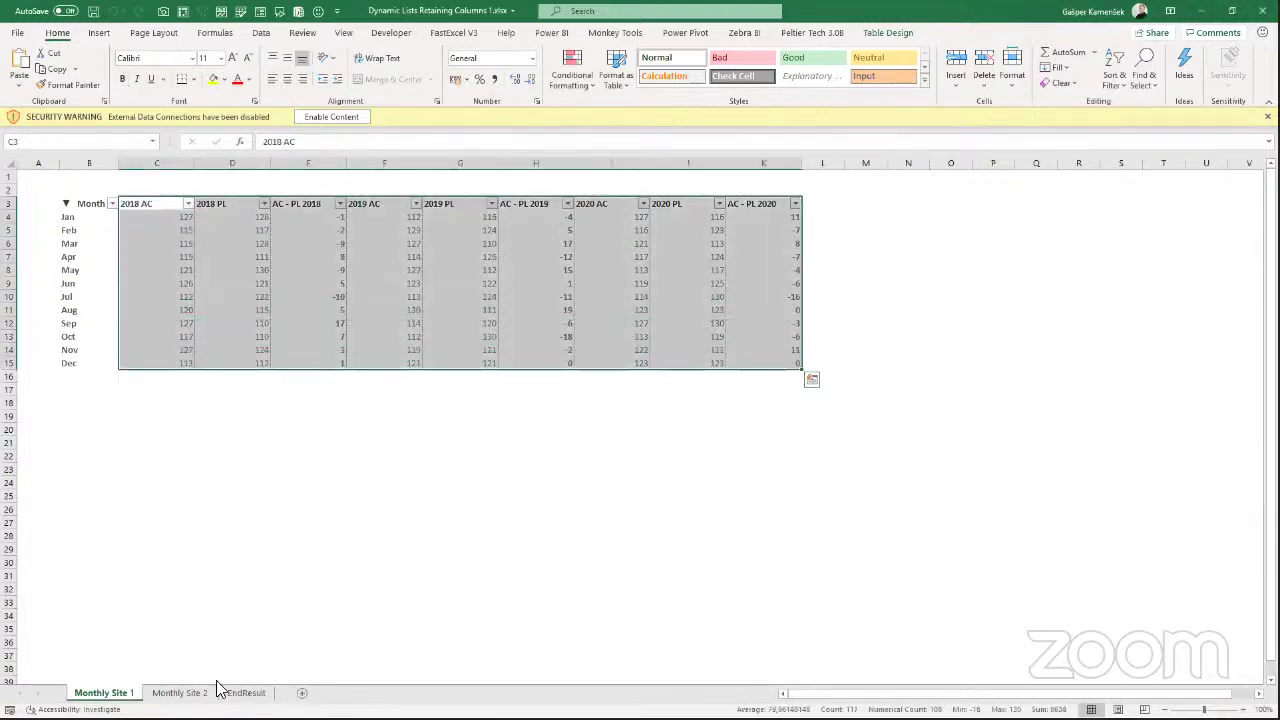
click(185, 692)
click(168, 205)
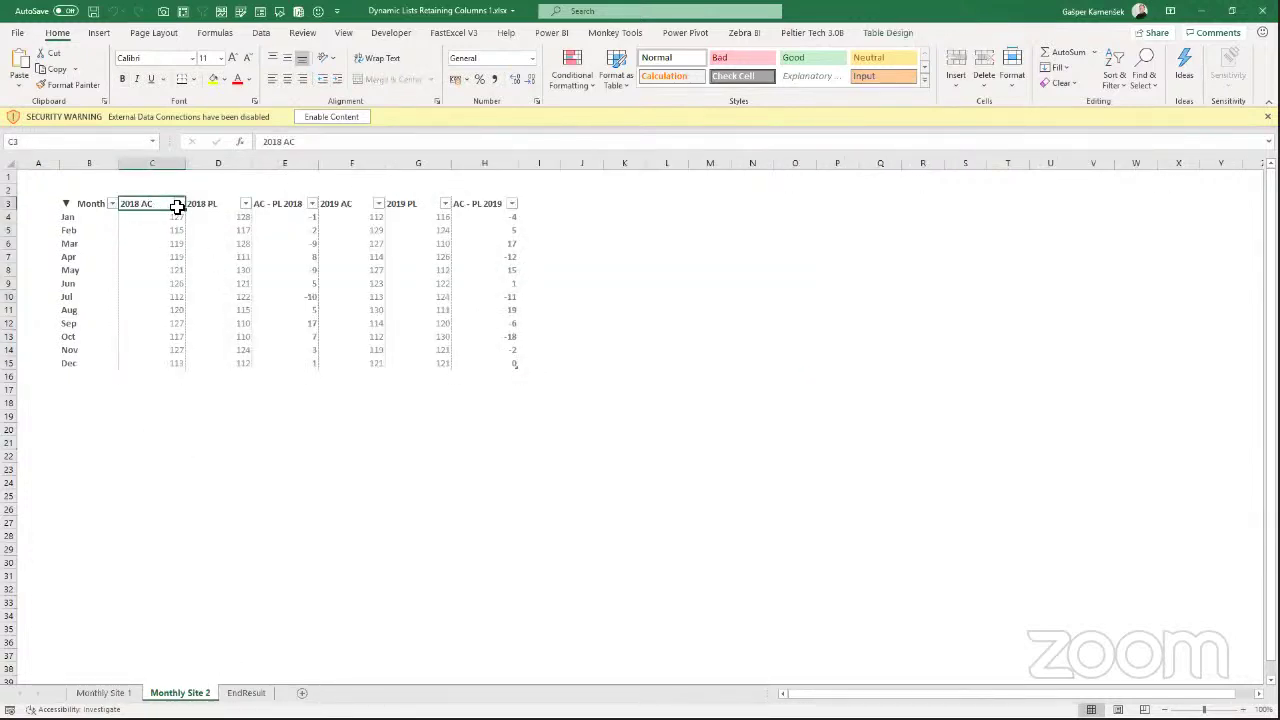
click(207, 203)
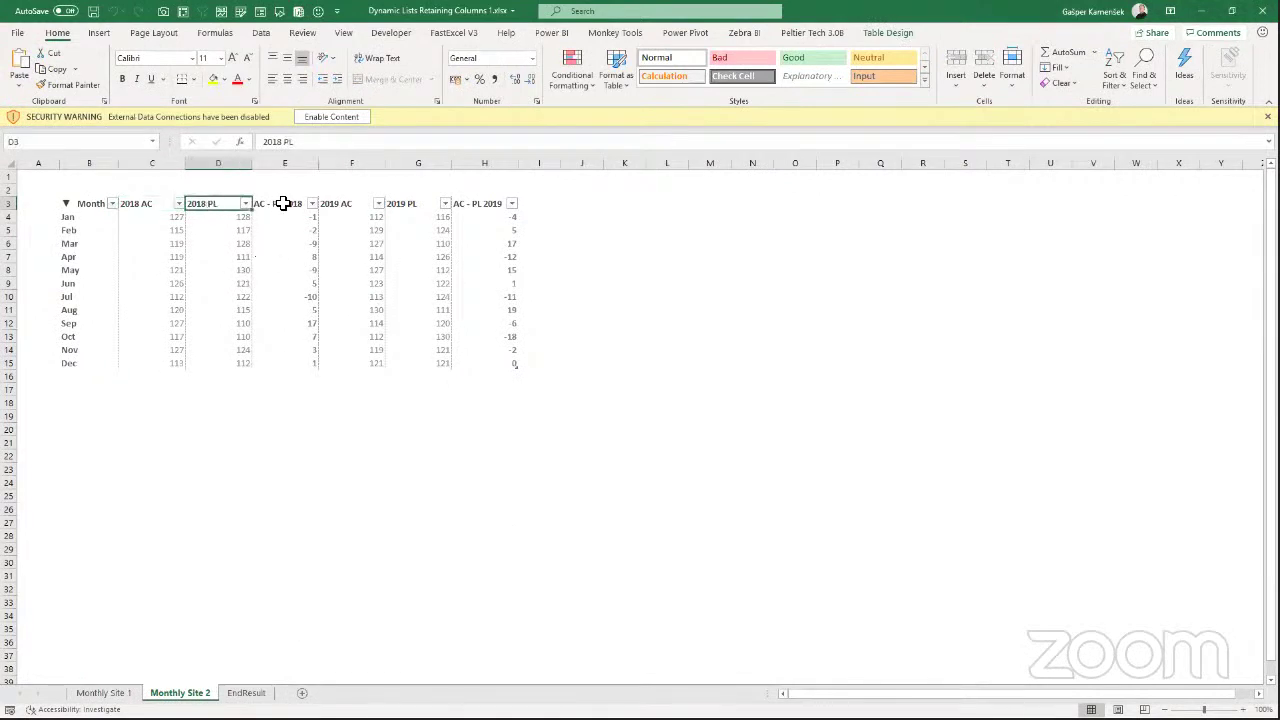
click(284, 203)
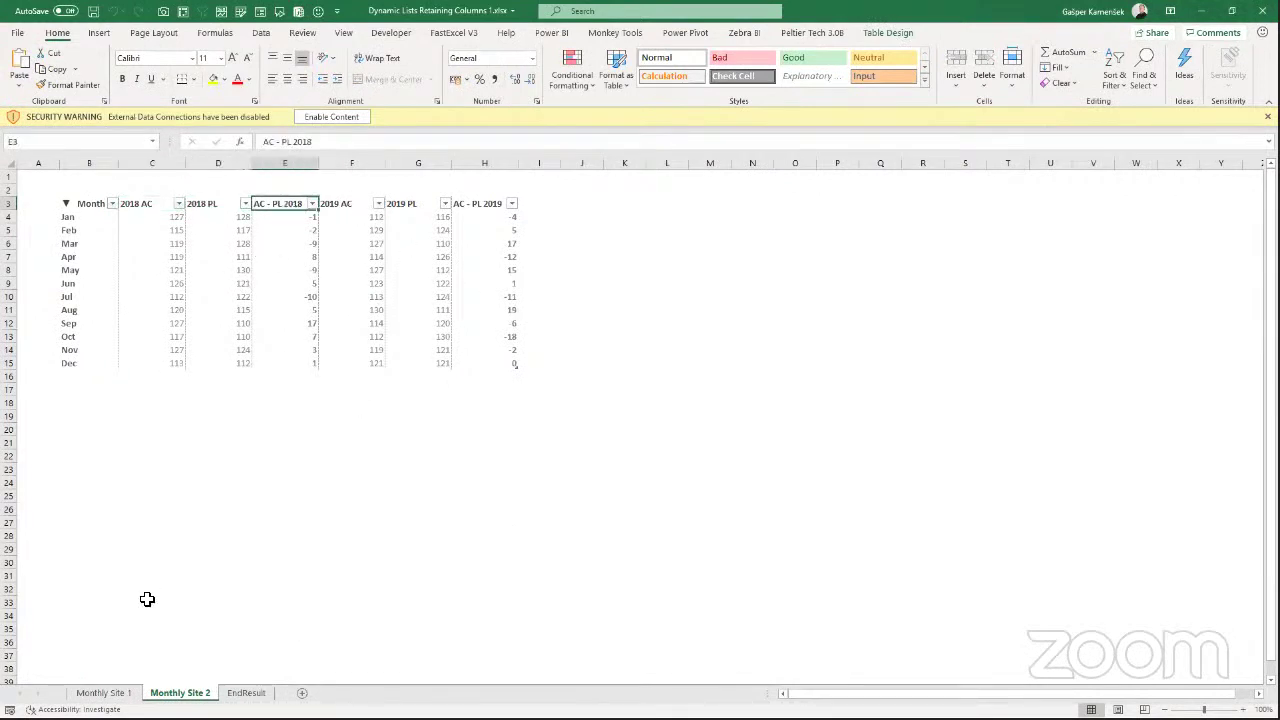
Examine the 2018 AC, 2018 PL and AC - PL 2018 columns on the Monthly Site 1 sheet.
click(122, 690)
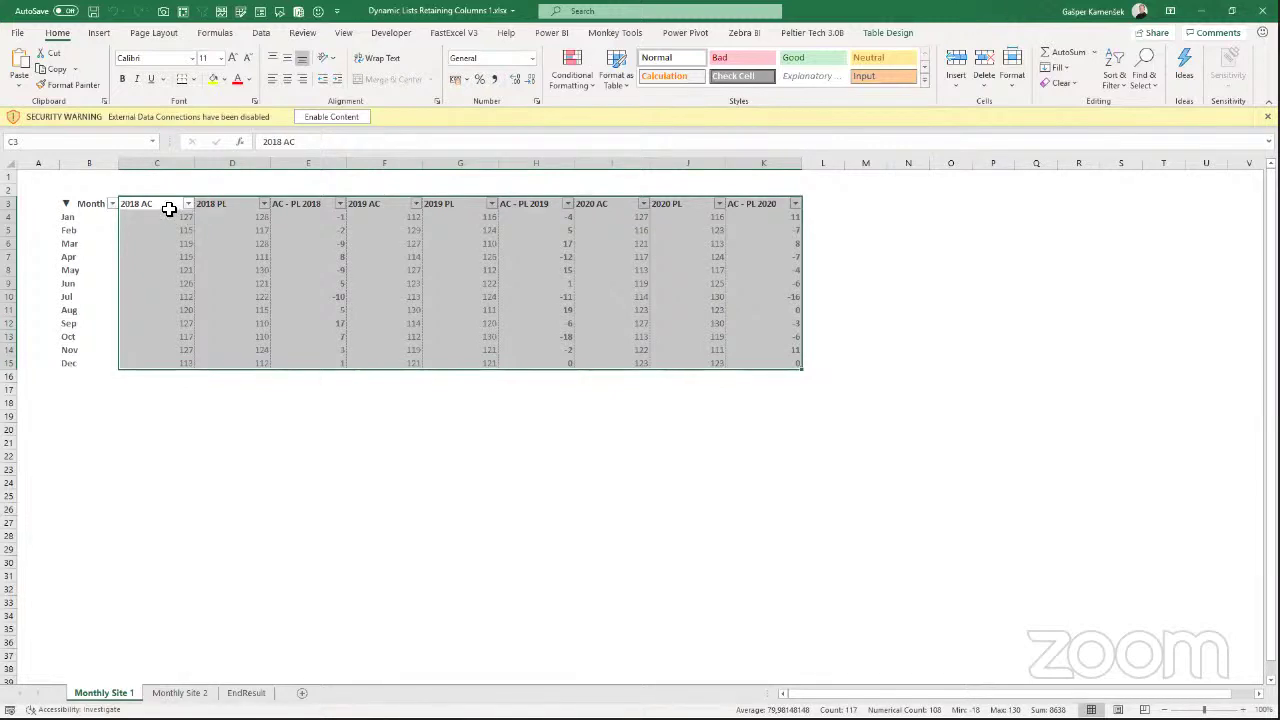
drag(170, 207, 165, 362)
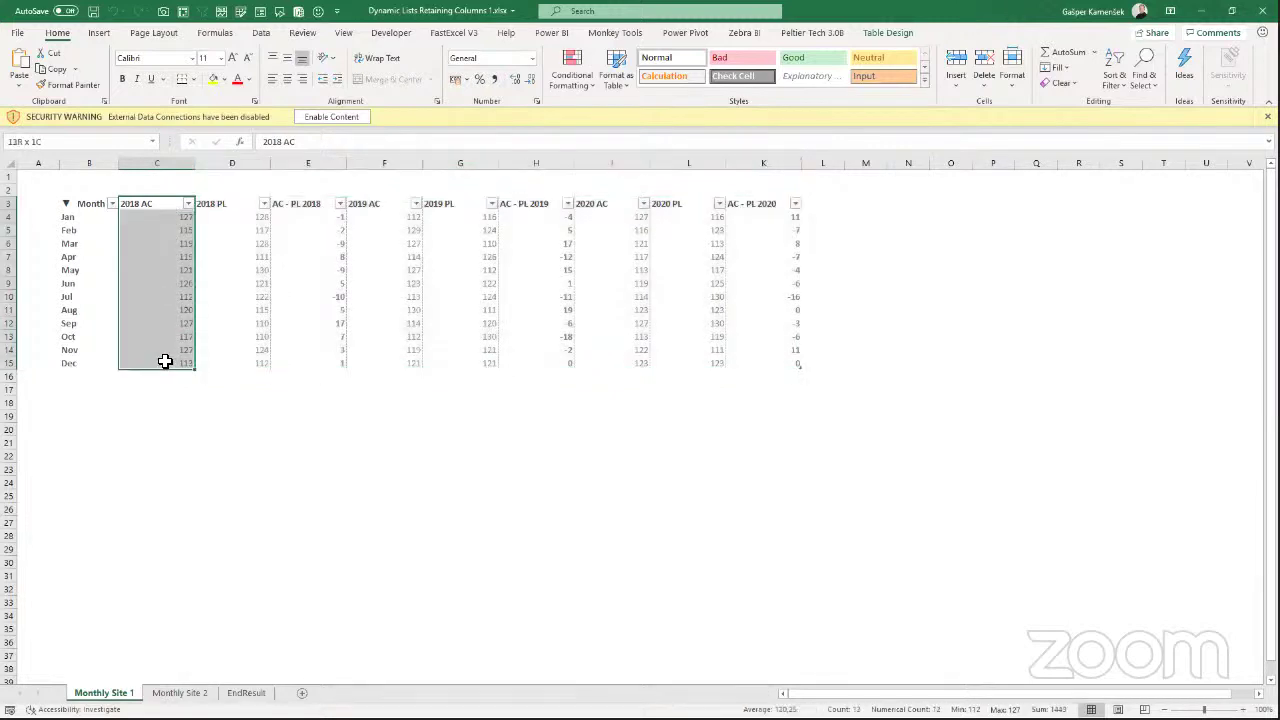
drag(248, 207, 245, 362)
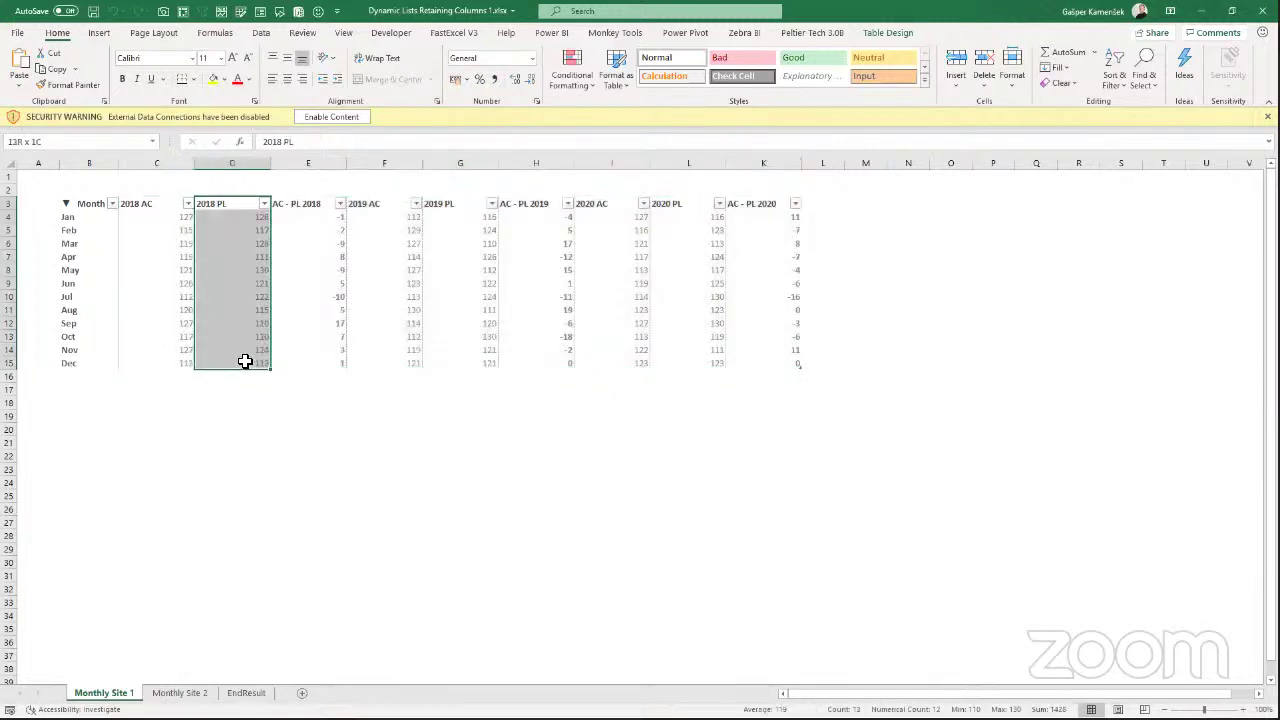
click(320, 200)
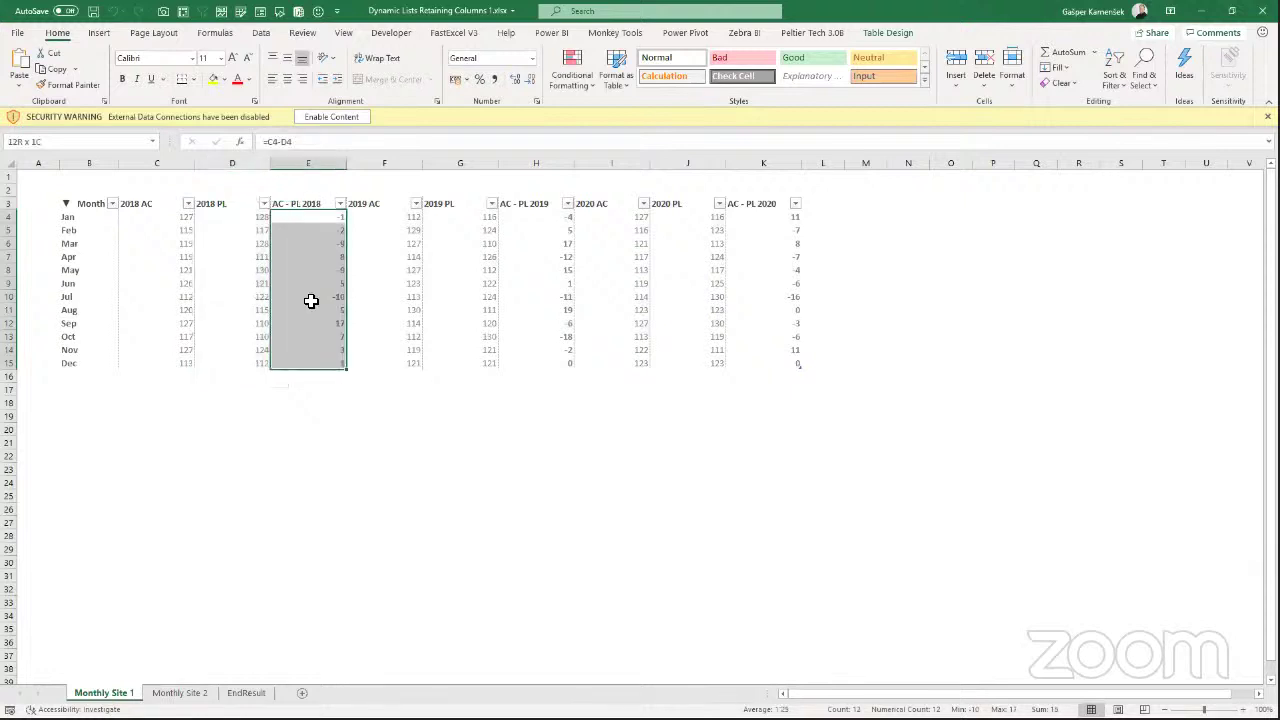
click(318, 206)
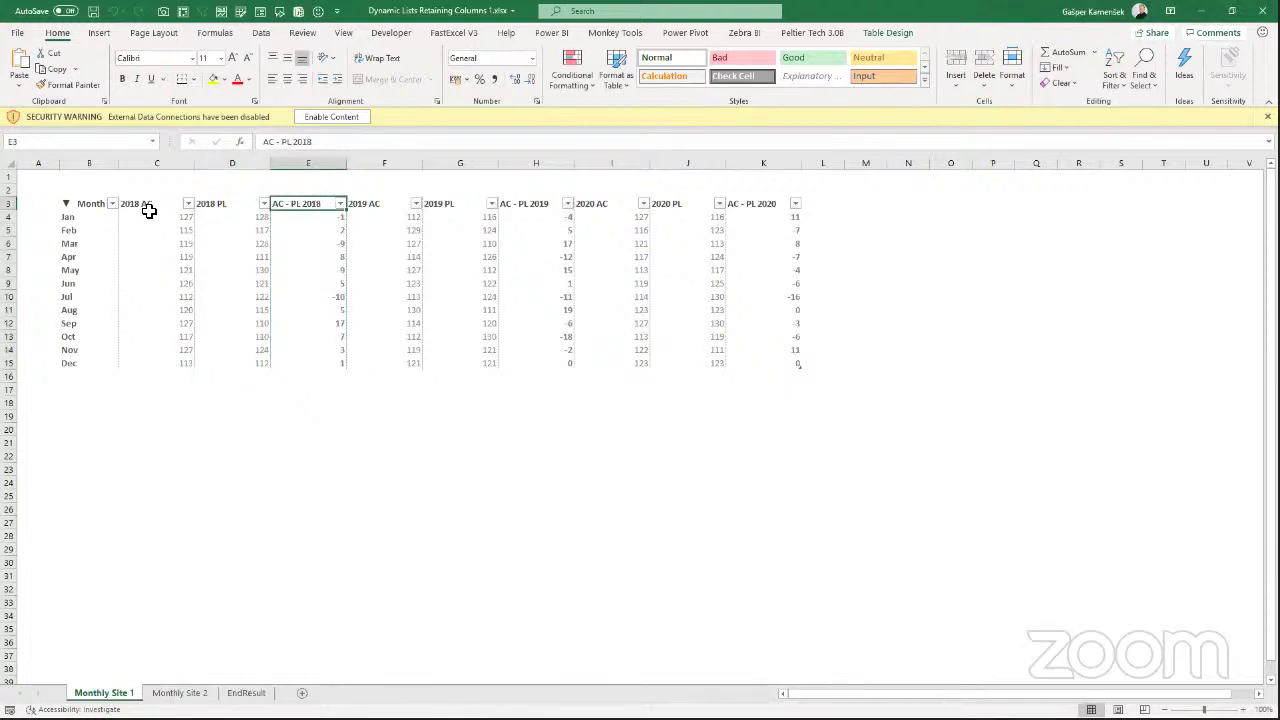
drag(148, 206, 158, 367)
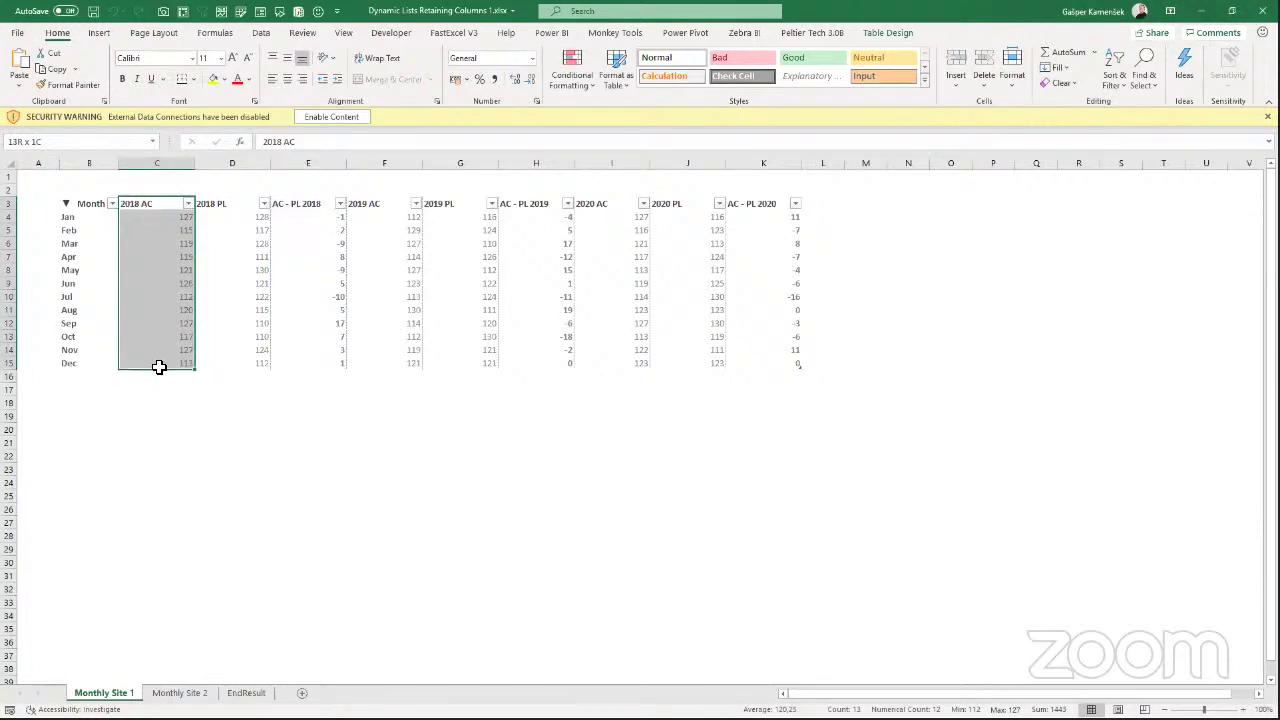
click(307, 467)
Open another blank Excel workbook alongside Dynamic Lists Retaining Columns 1.xlsx.
key(alt+Tab)
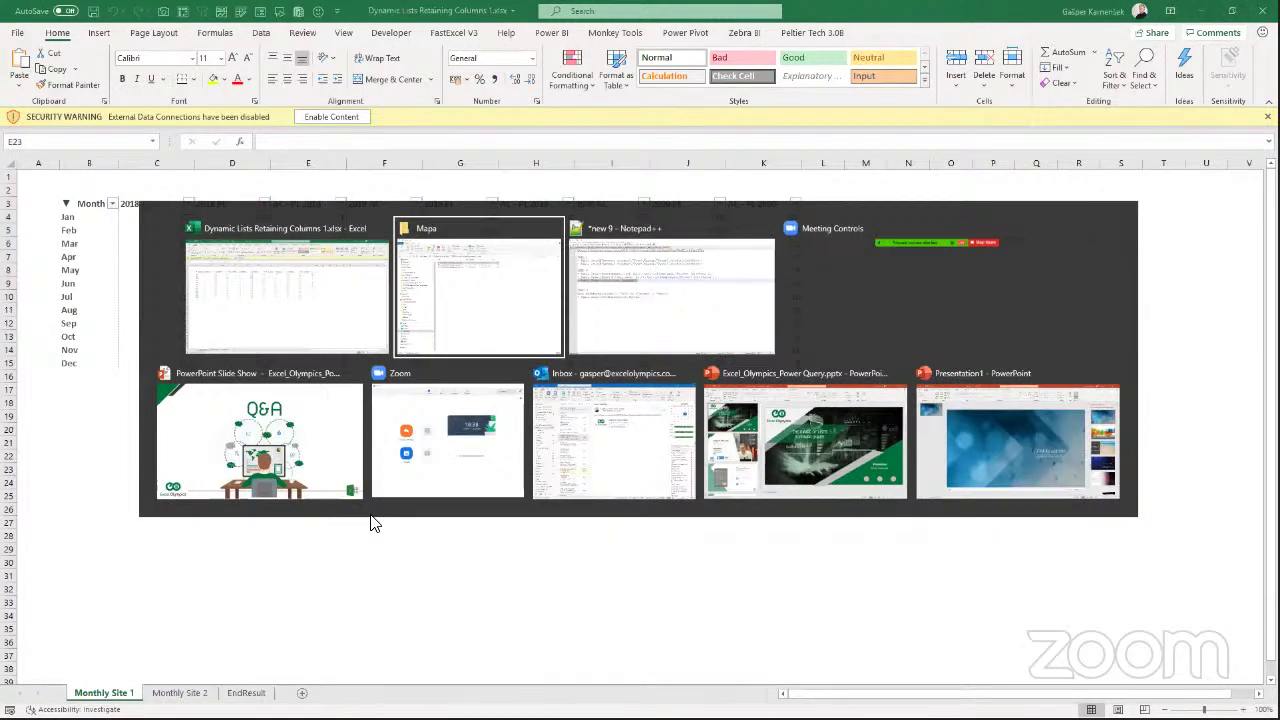
key(alt+shift+Tab)
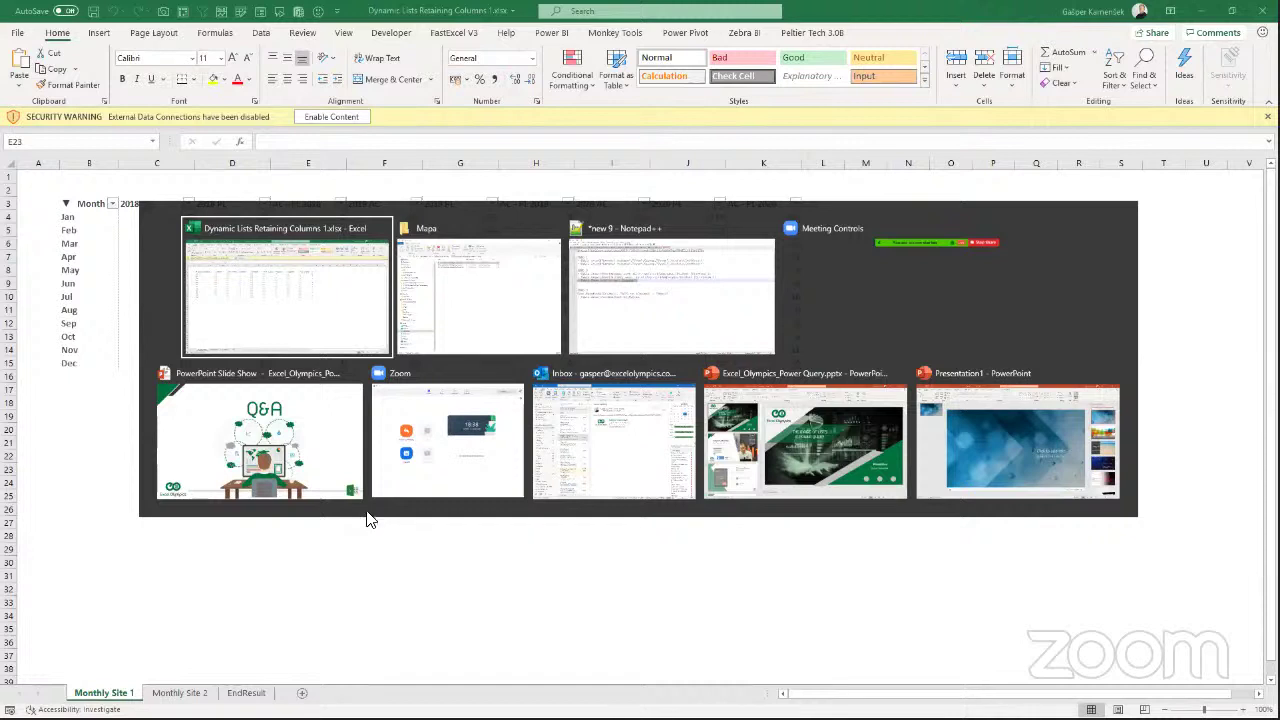
key(alt)
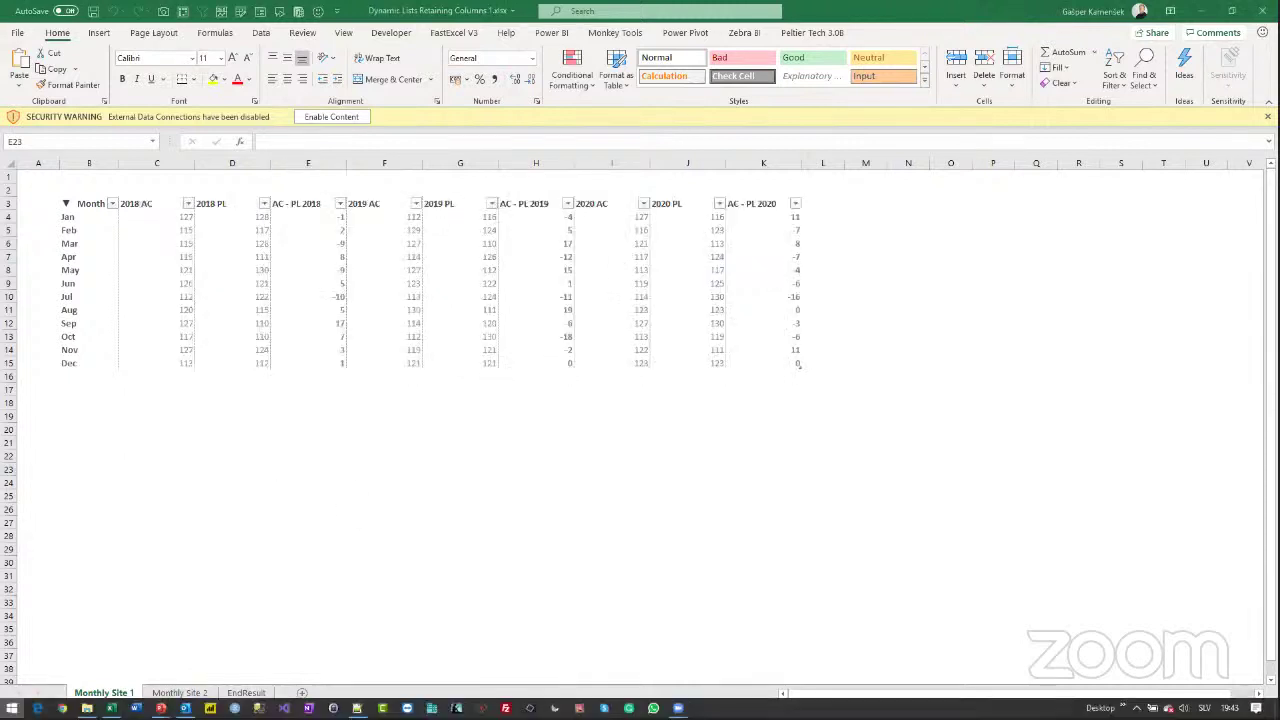
key(super)
key(super)
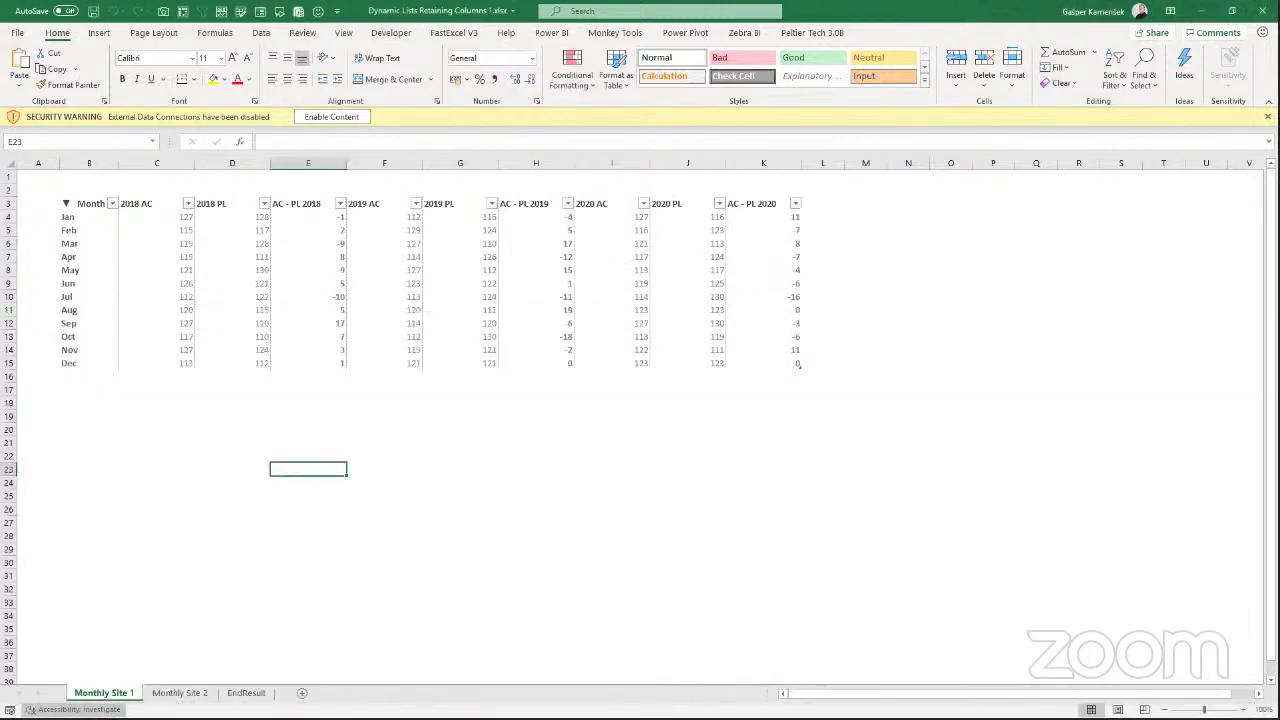
key(super)
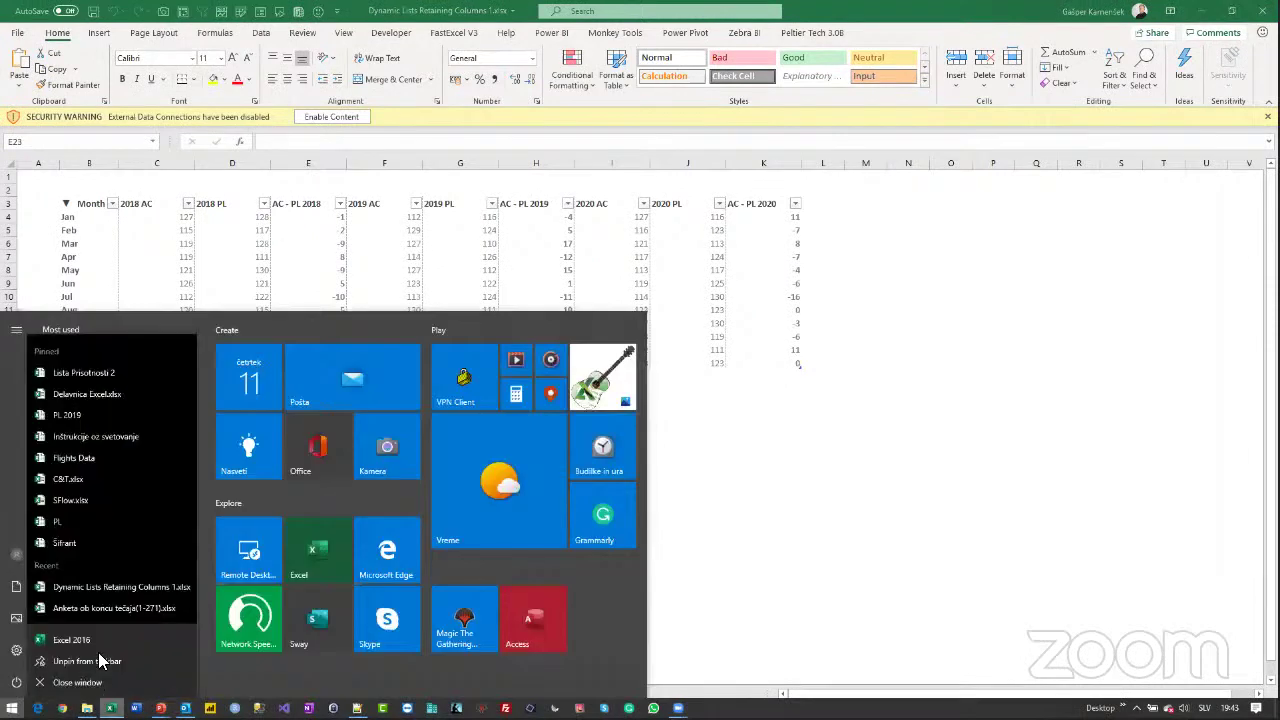
key(super)
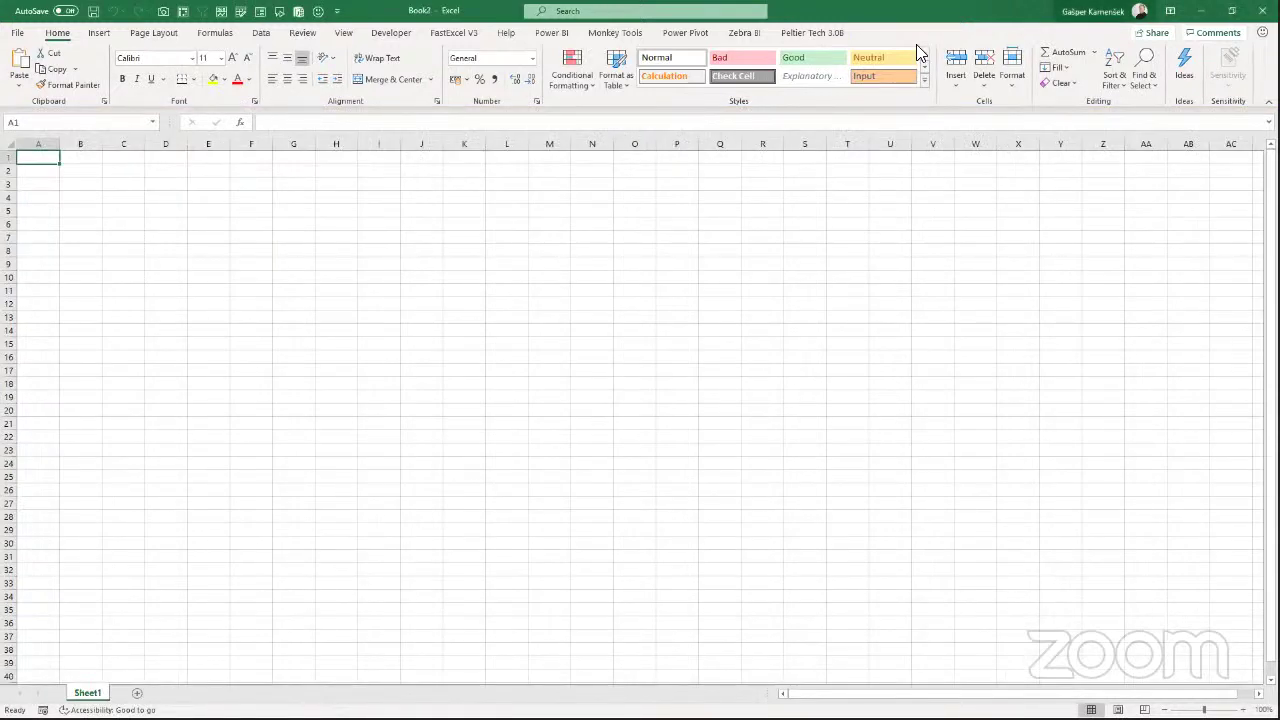
Import Dynamic Lists Retaining Columns 1.xlsx as a workbook data source from the Mapa folder in 20200611London Excel User Group Meetup.
click(260, 32)
click(19, 70)
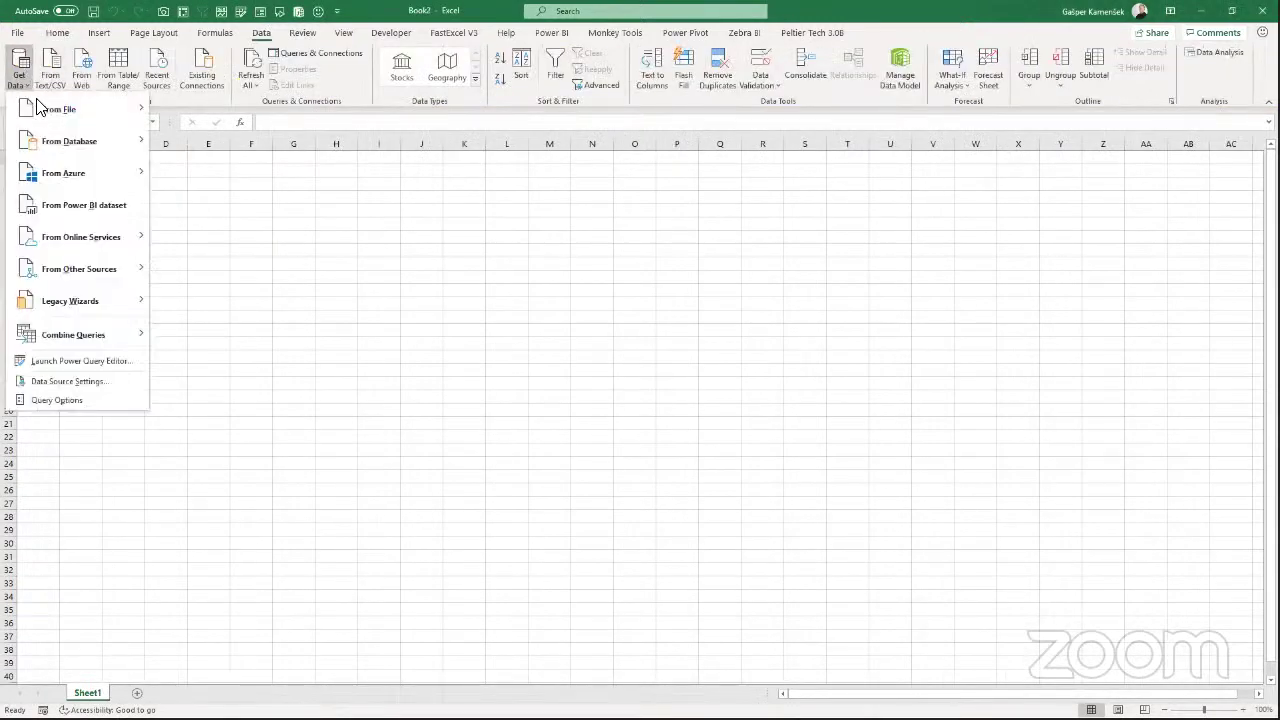
mouse_move(45, 110)
click(262, 113)
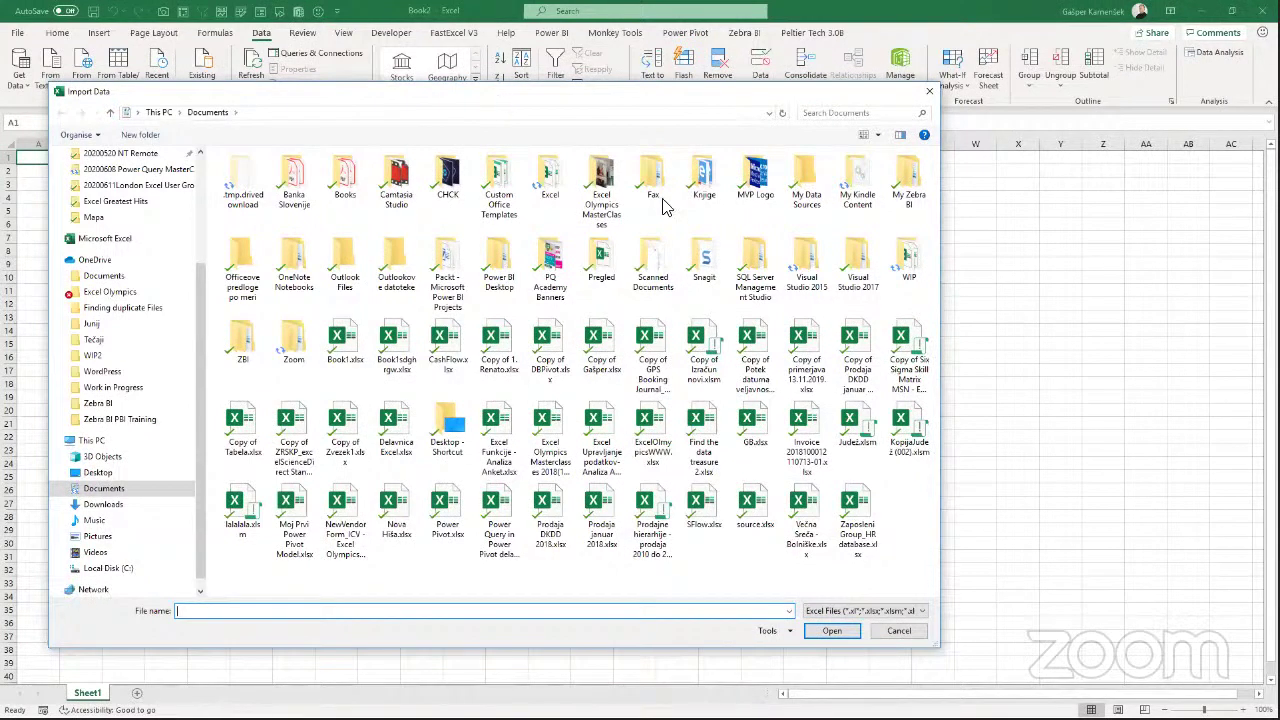
scroll(199, 302, up, 3)
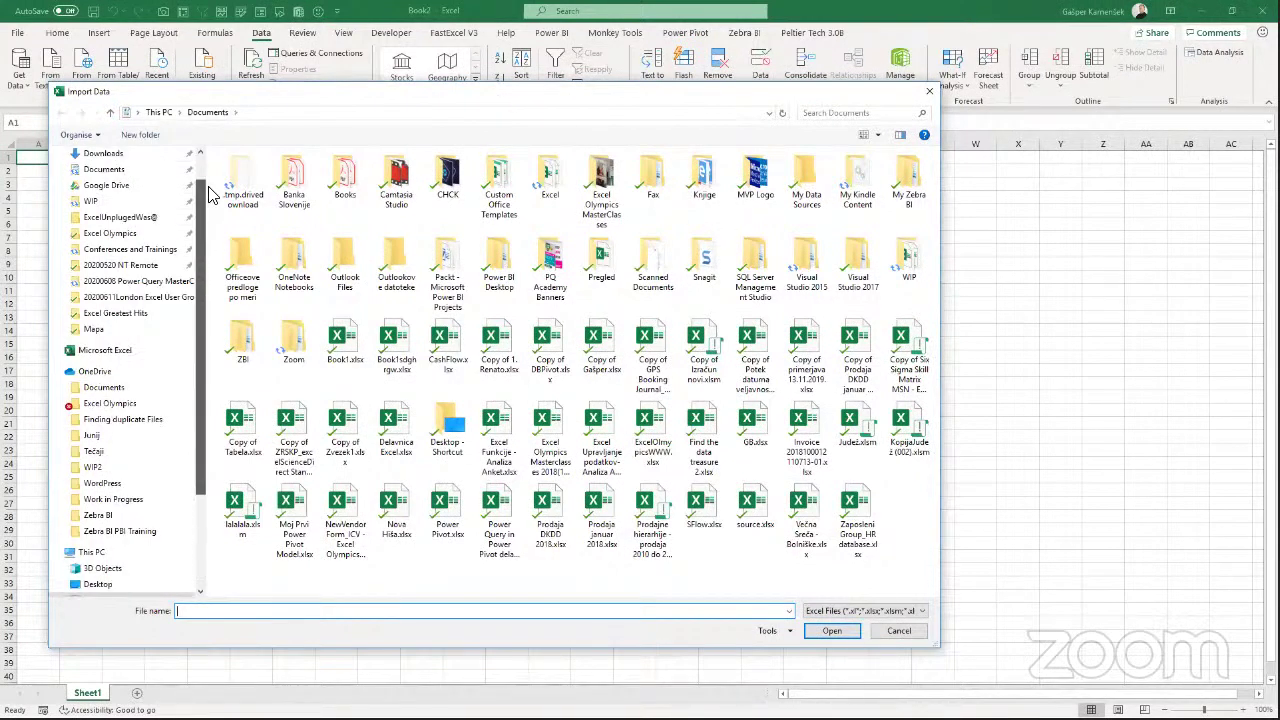
scroll(116, 254, up, 1)
click(100, 244)
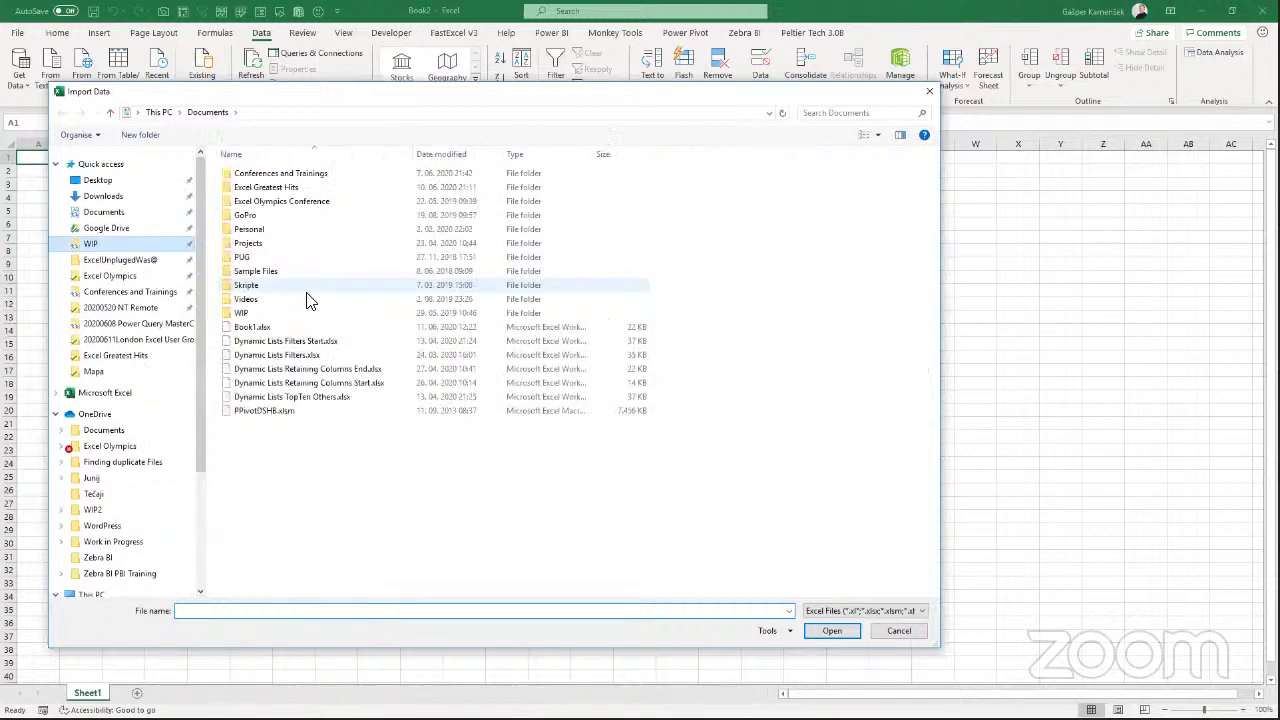
scroll(356, 346, down, 20)
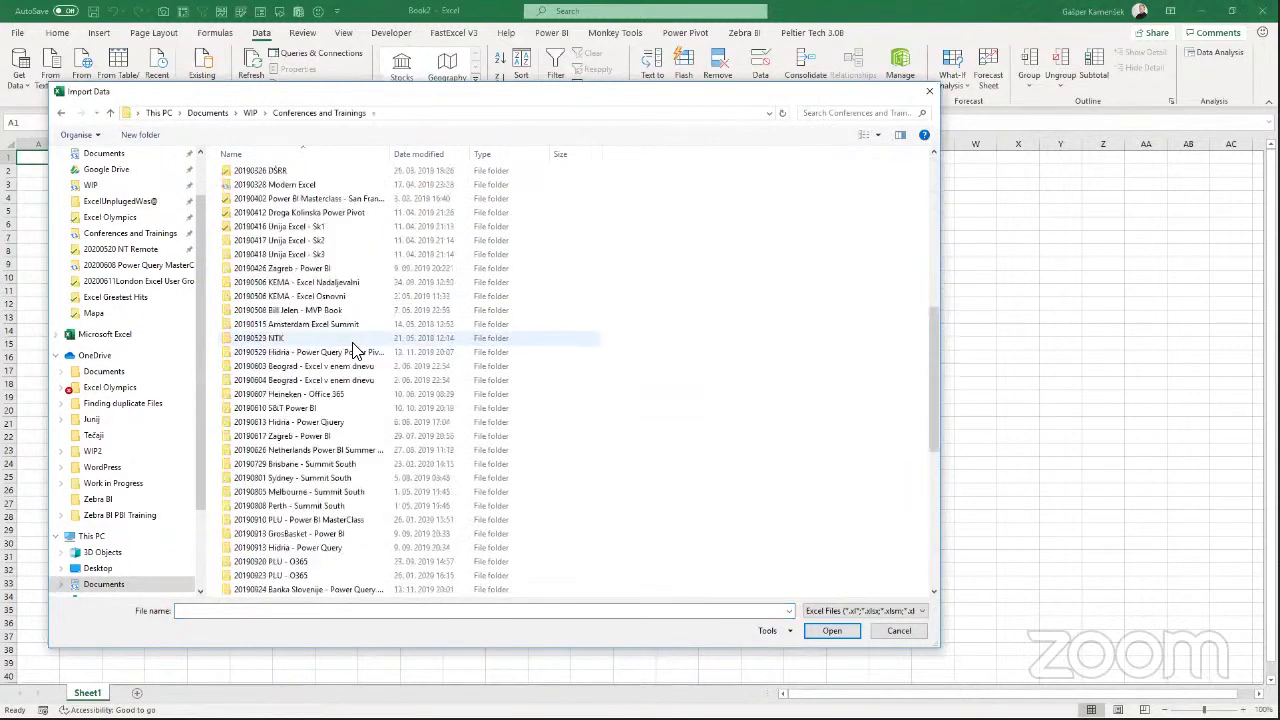
click(307, 578)
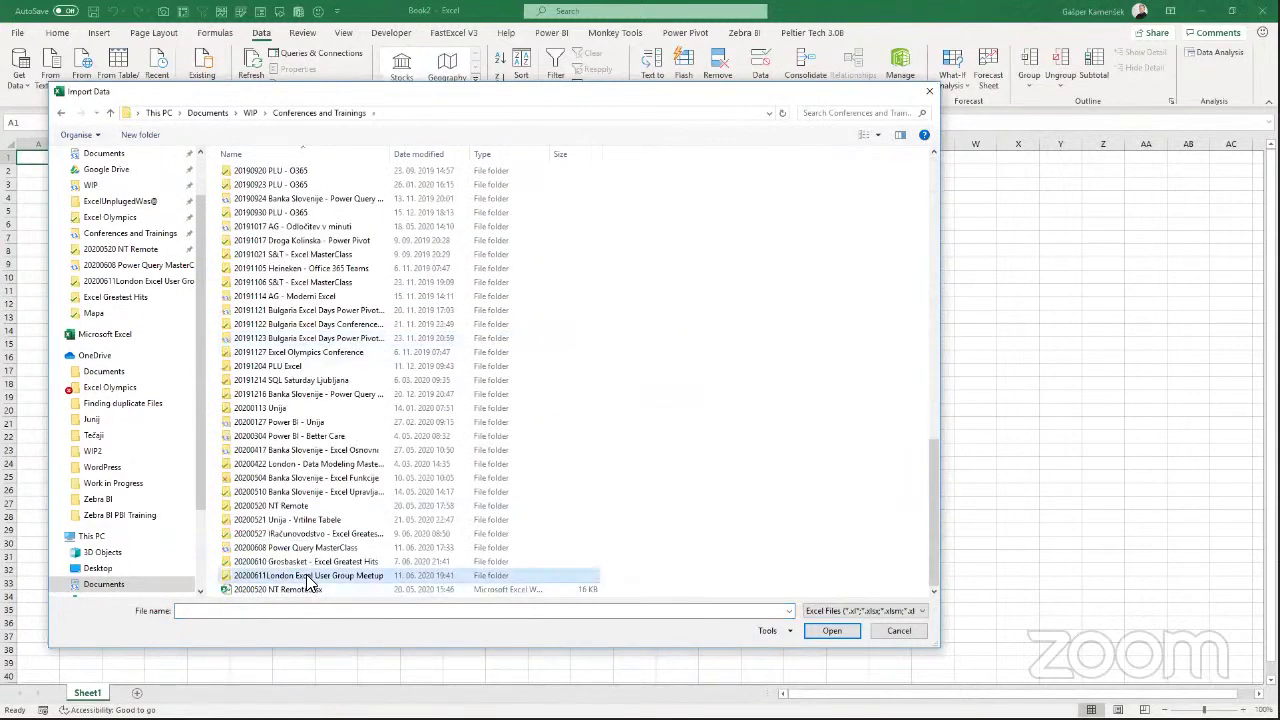
double_click(310, 578)
click(300, 174)
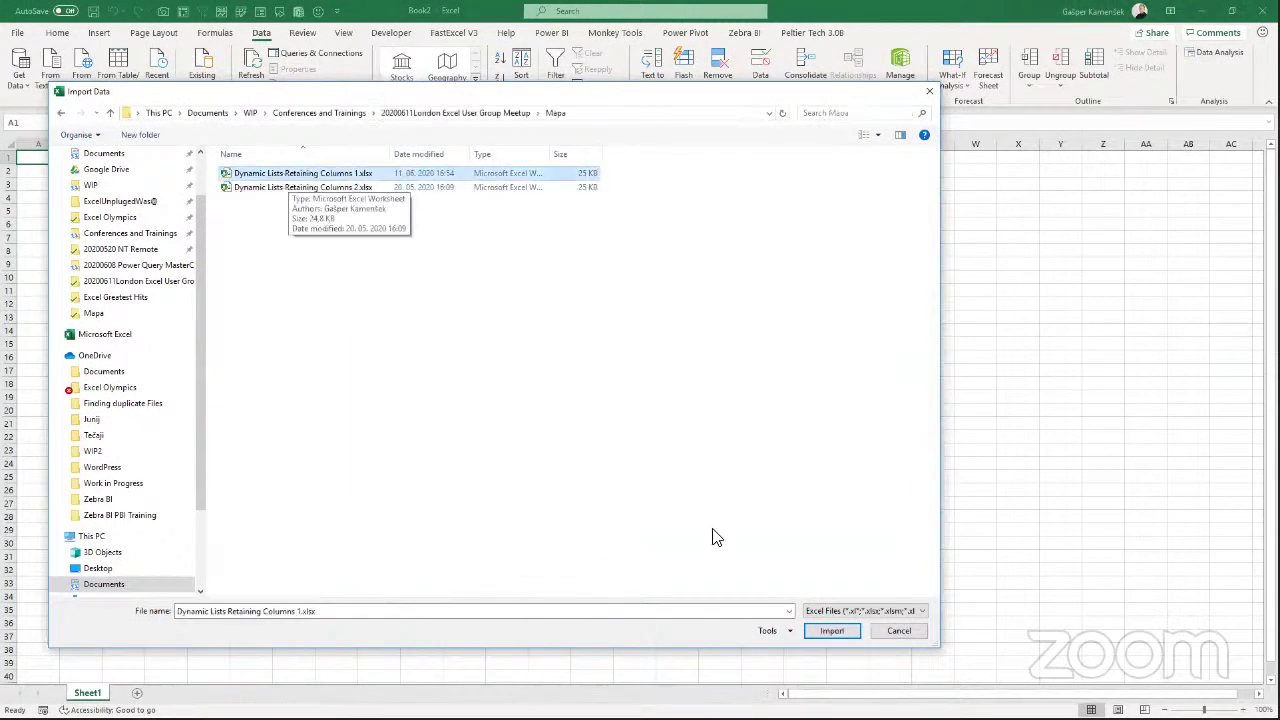
key(Return)
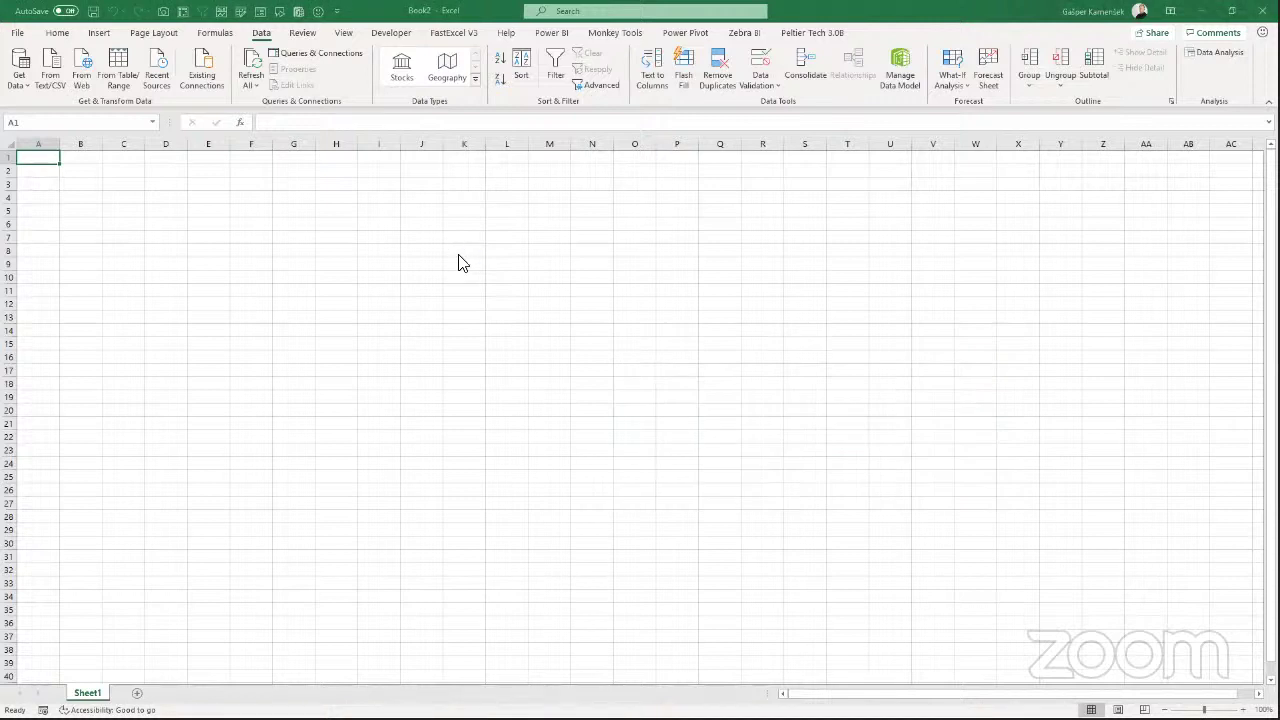
Choose the Monthly Site 1 sheet as the data to import and open it for transformation.
click(428, 255)
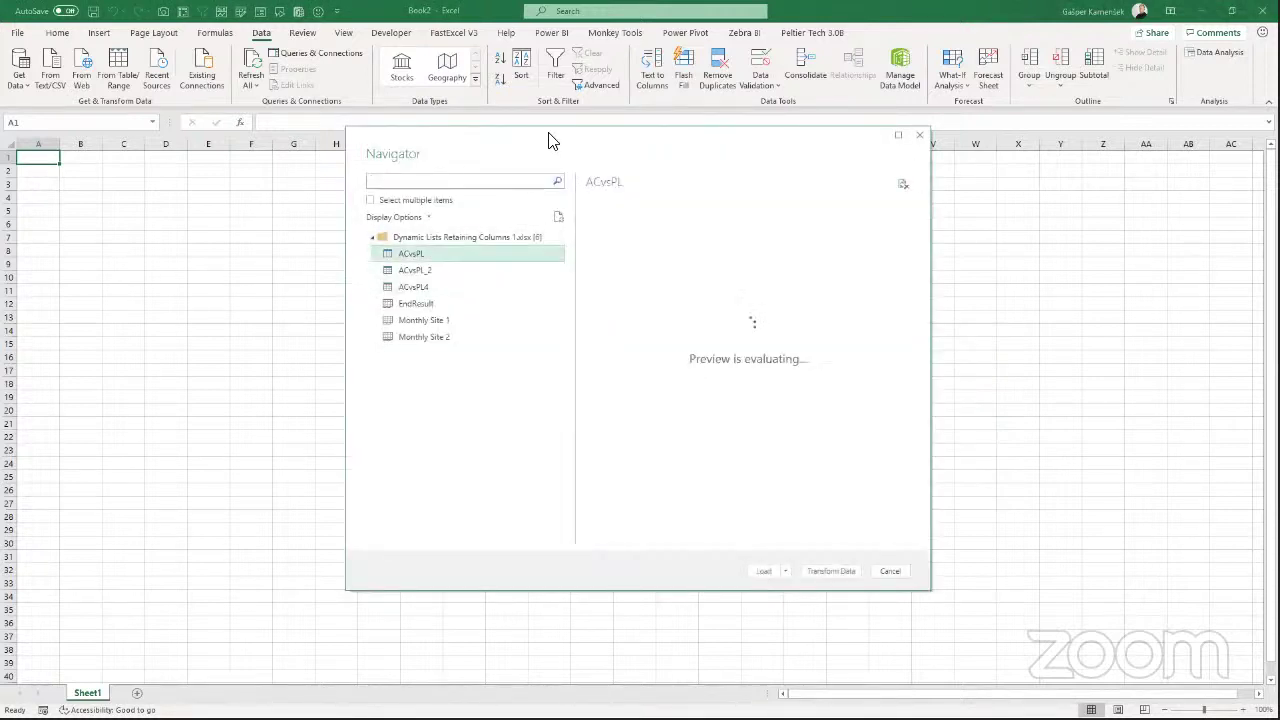
drag(549, 136, 323, 112)
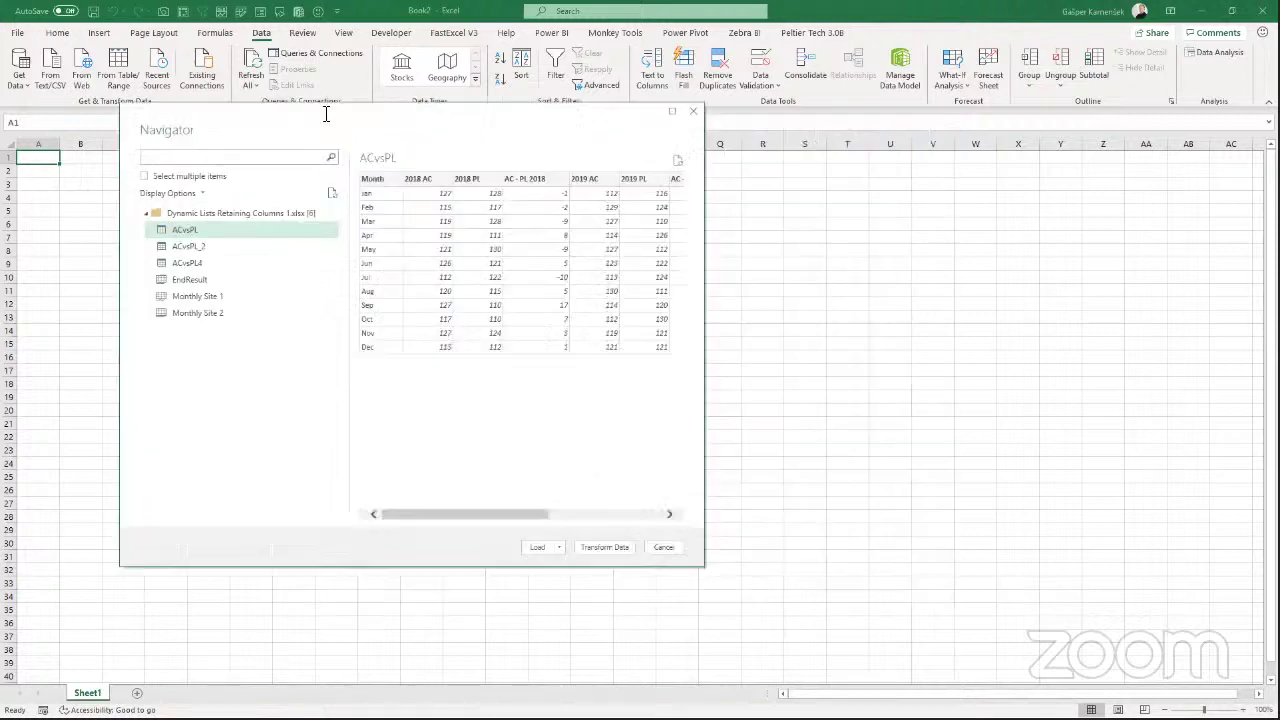
click(204, 296)
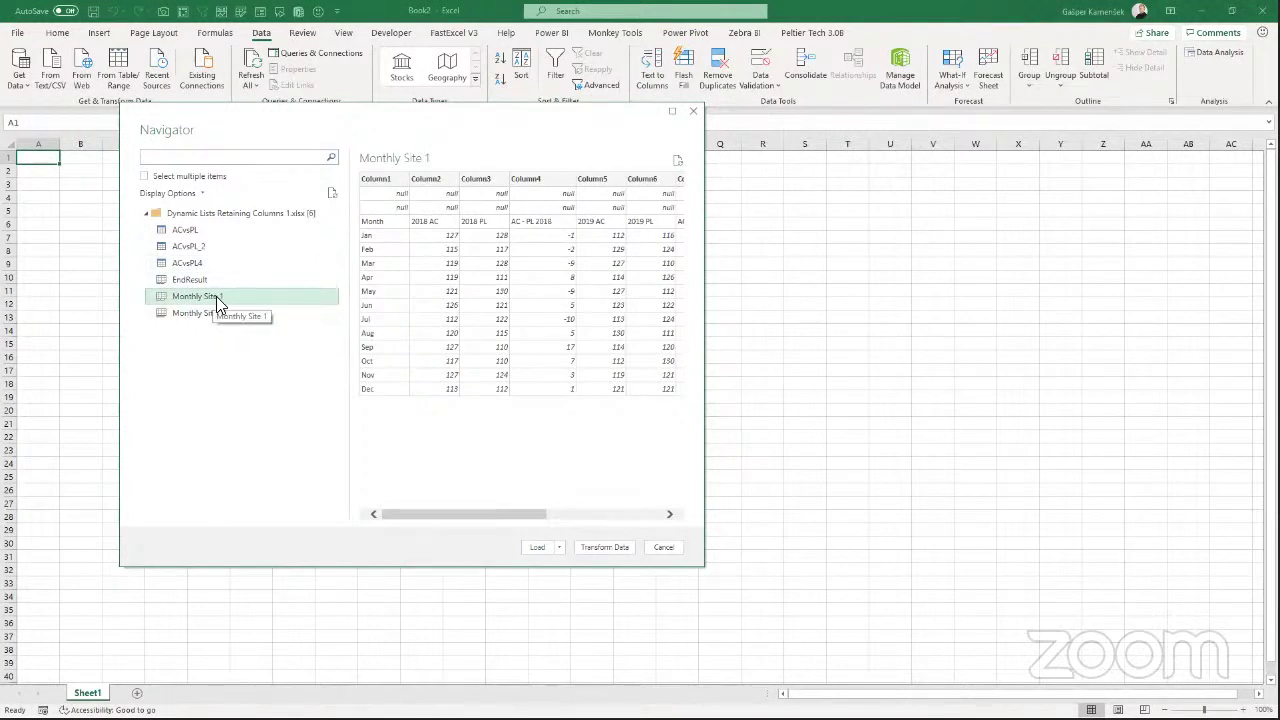
click(598, 548)
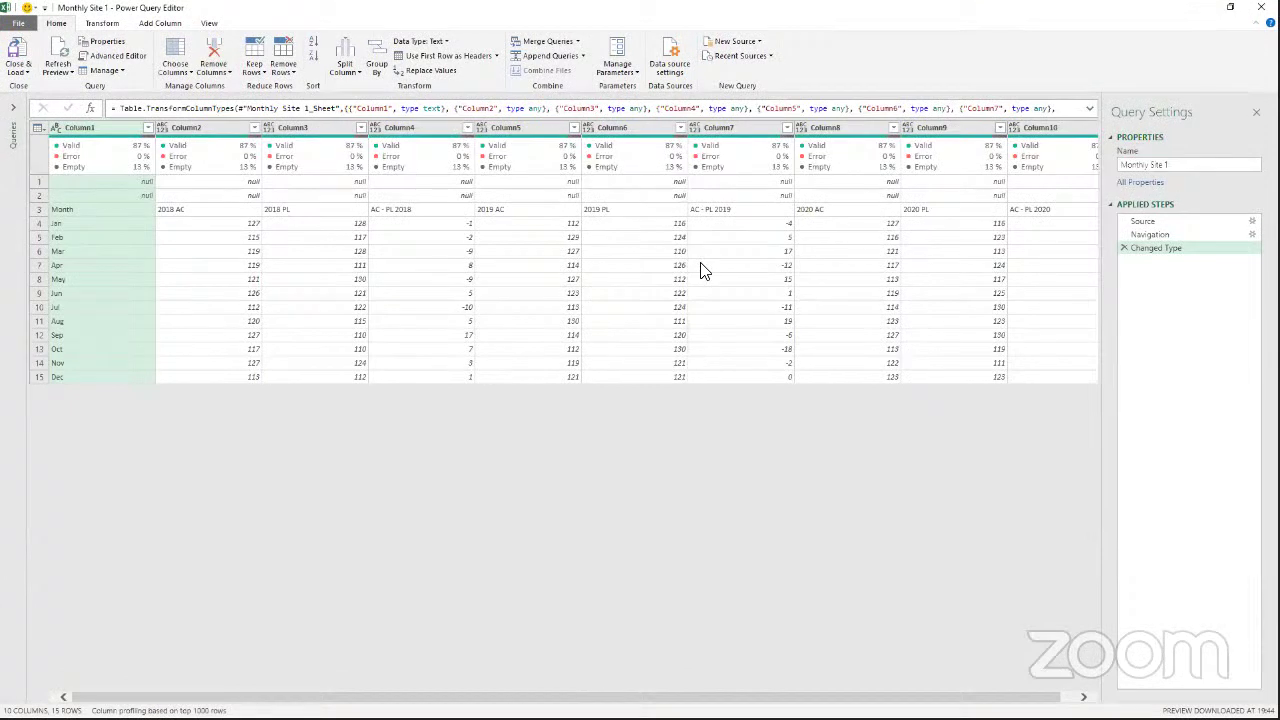
Delete the automatic Changed Type step and filter the null rows out of Column1.
click(1125, 248)
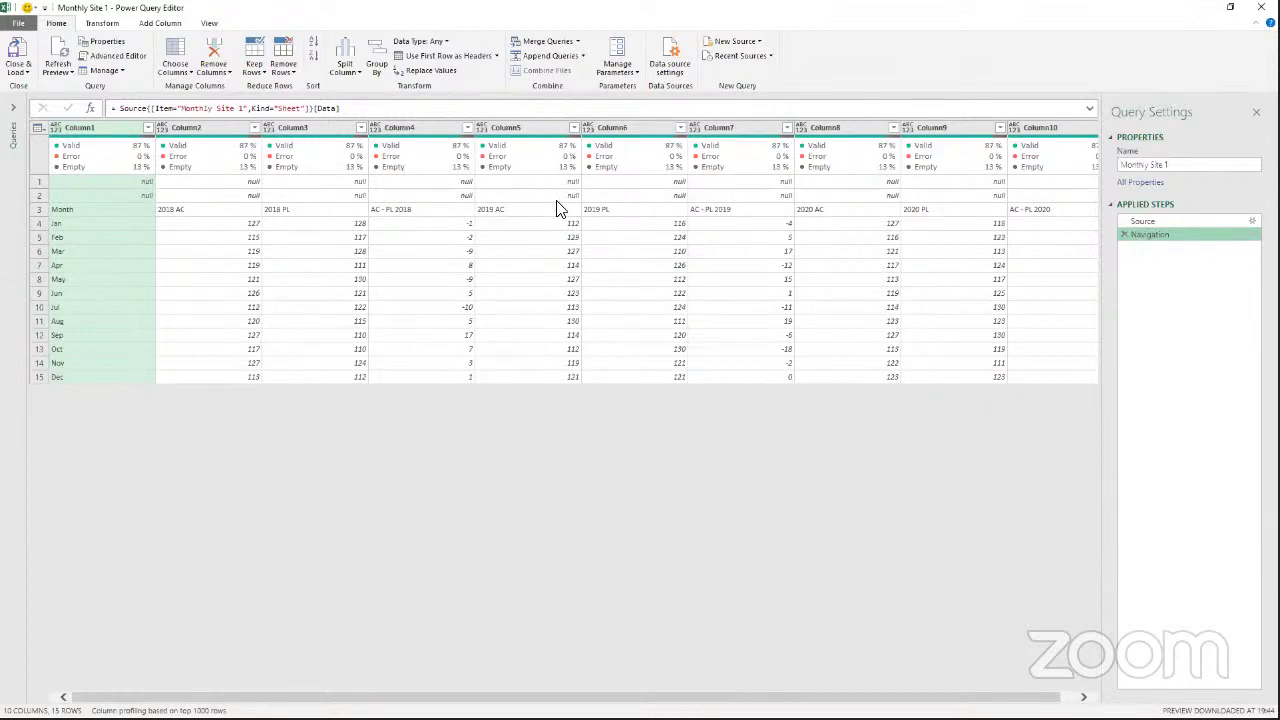
click(38, 128)
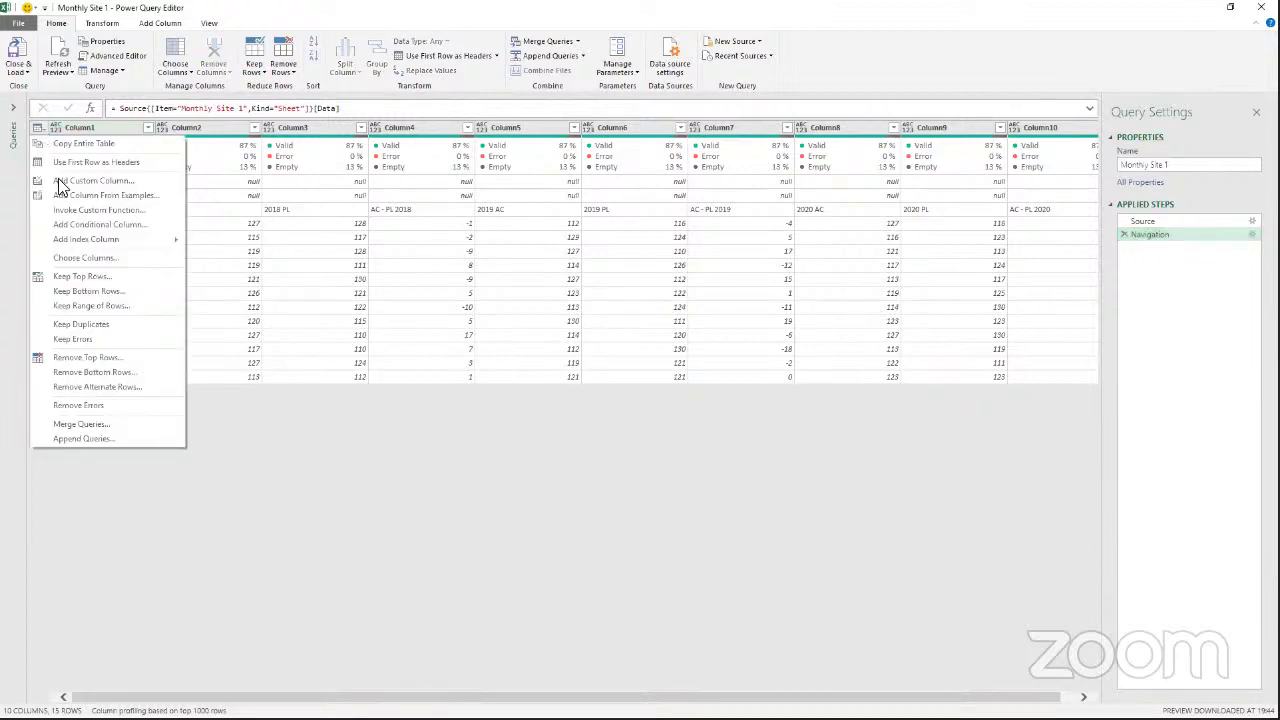
click(210, 133)
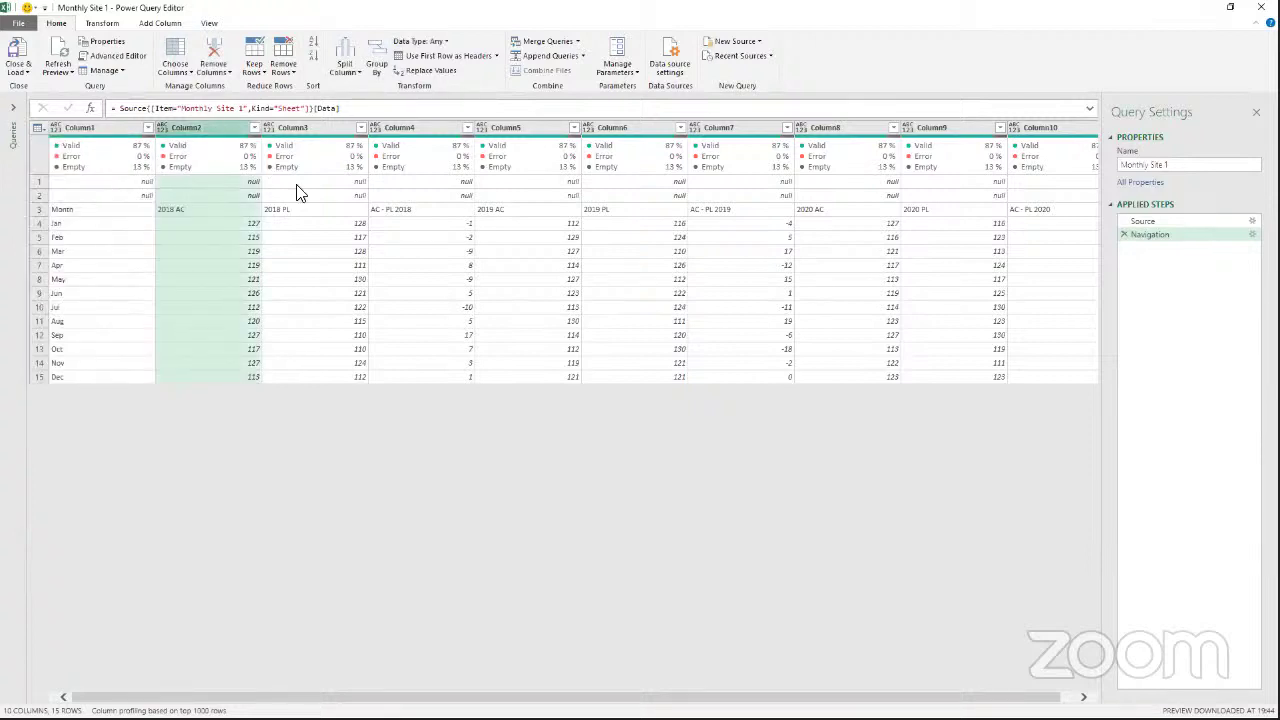
click(148, 128)
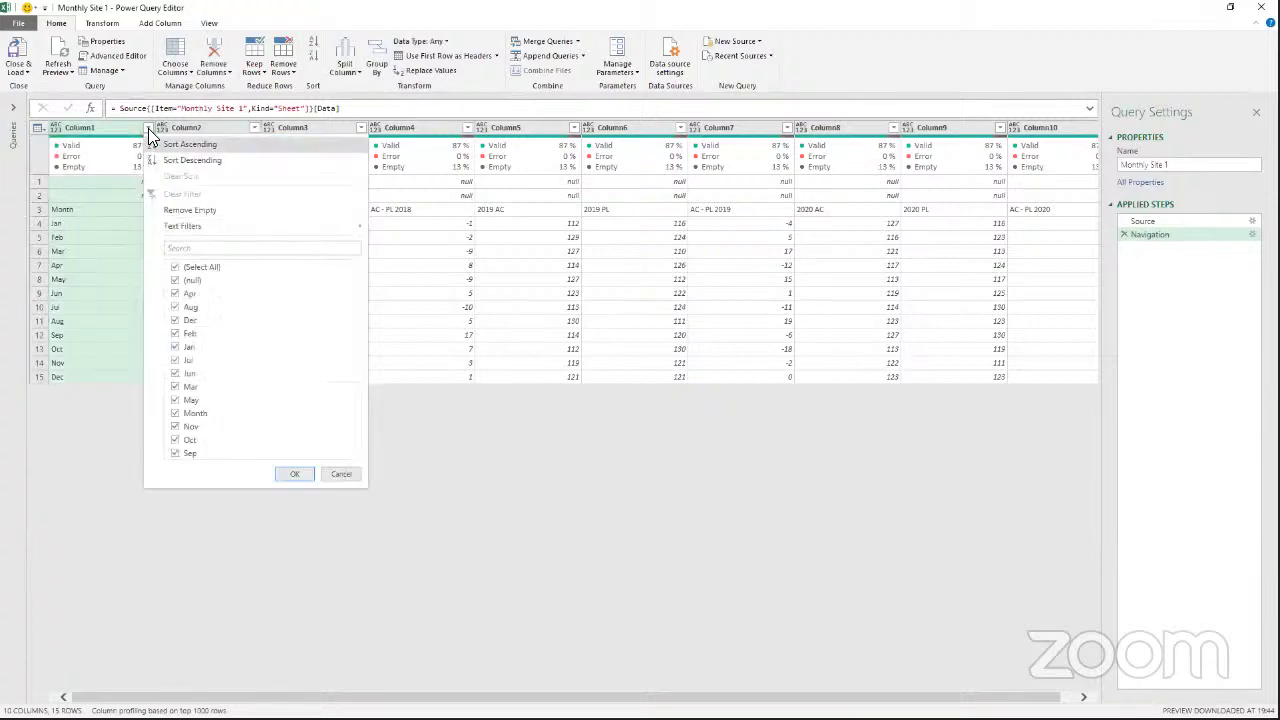
click(185, 280)
click(292, 474)
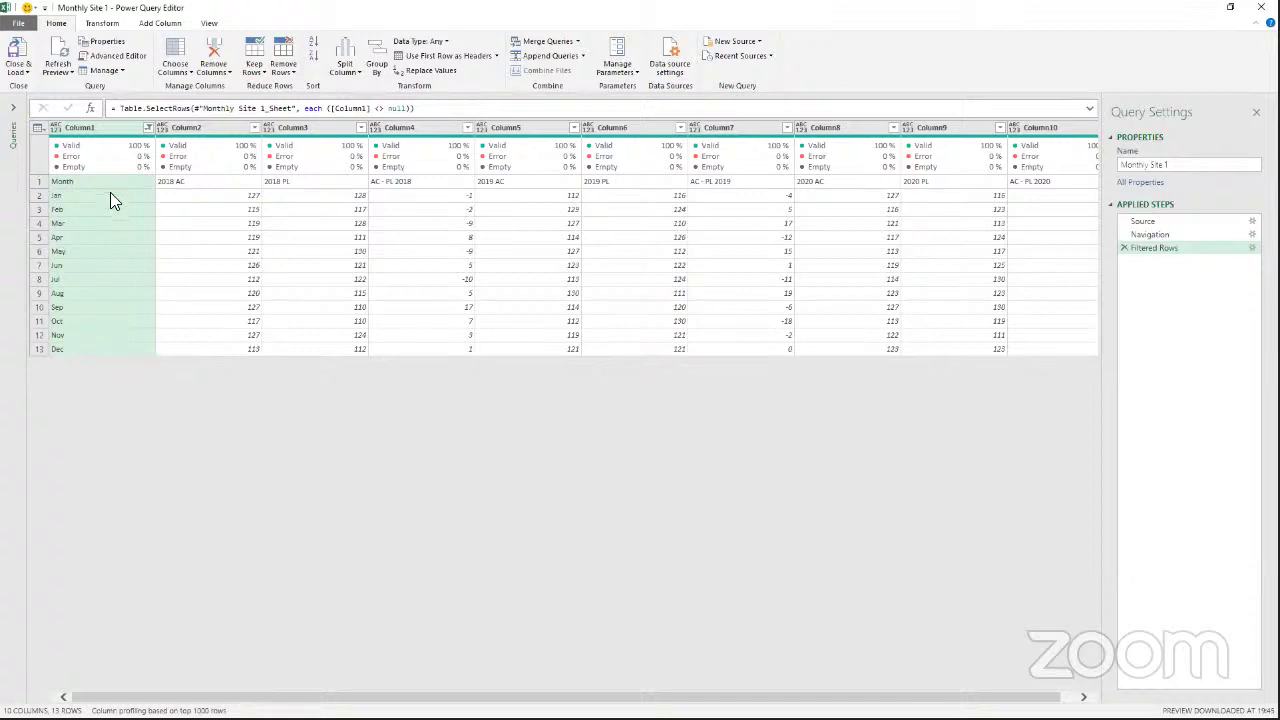
Examine the first-row headings from 2018 AC to AC - PL 2019, highlighting the 2018 AC and 2019 AC columns.
click(222, 182)
click(316, 188)
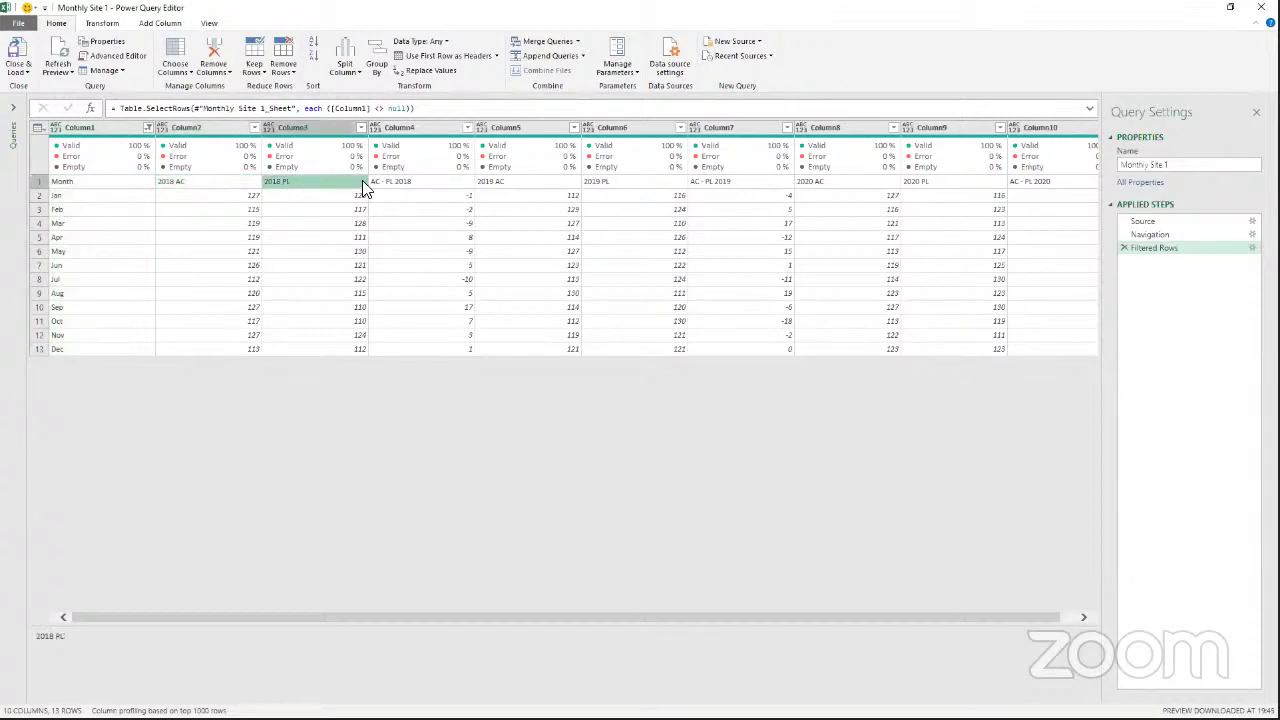
click(414, 184)
click(524, 182)
click(628, 183)
click(702, 180)
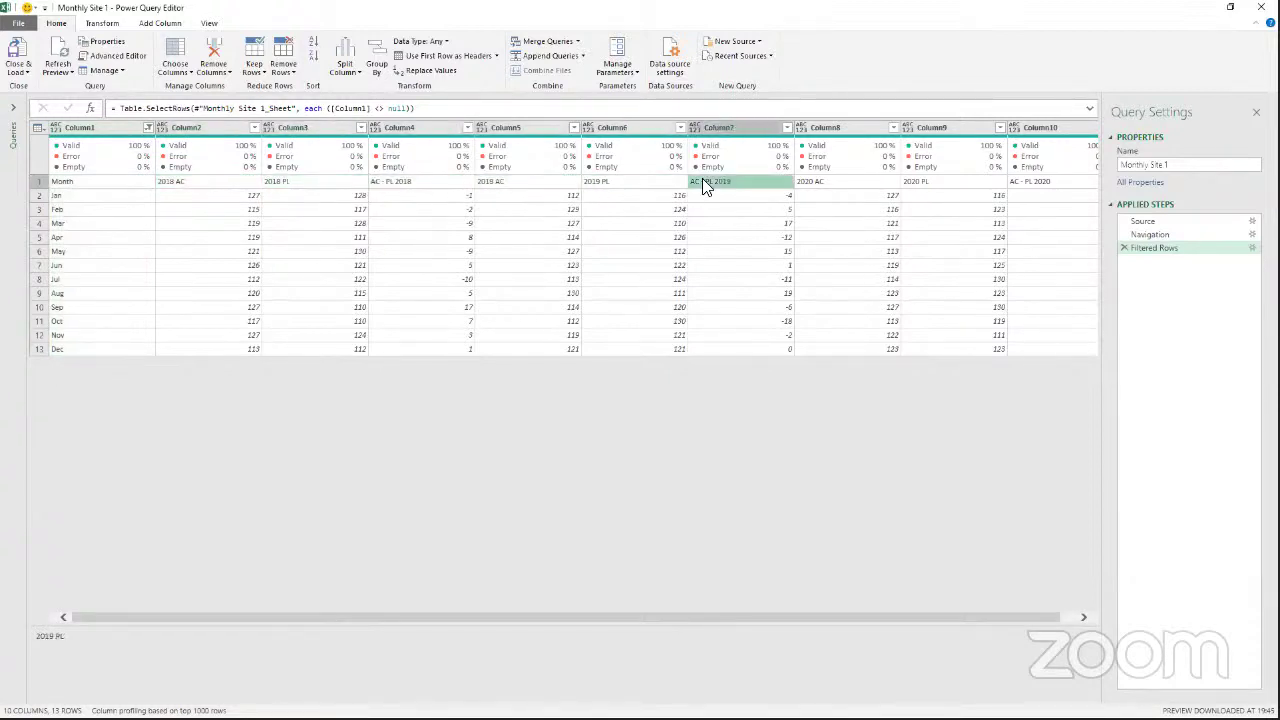
click(206, 127)
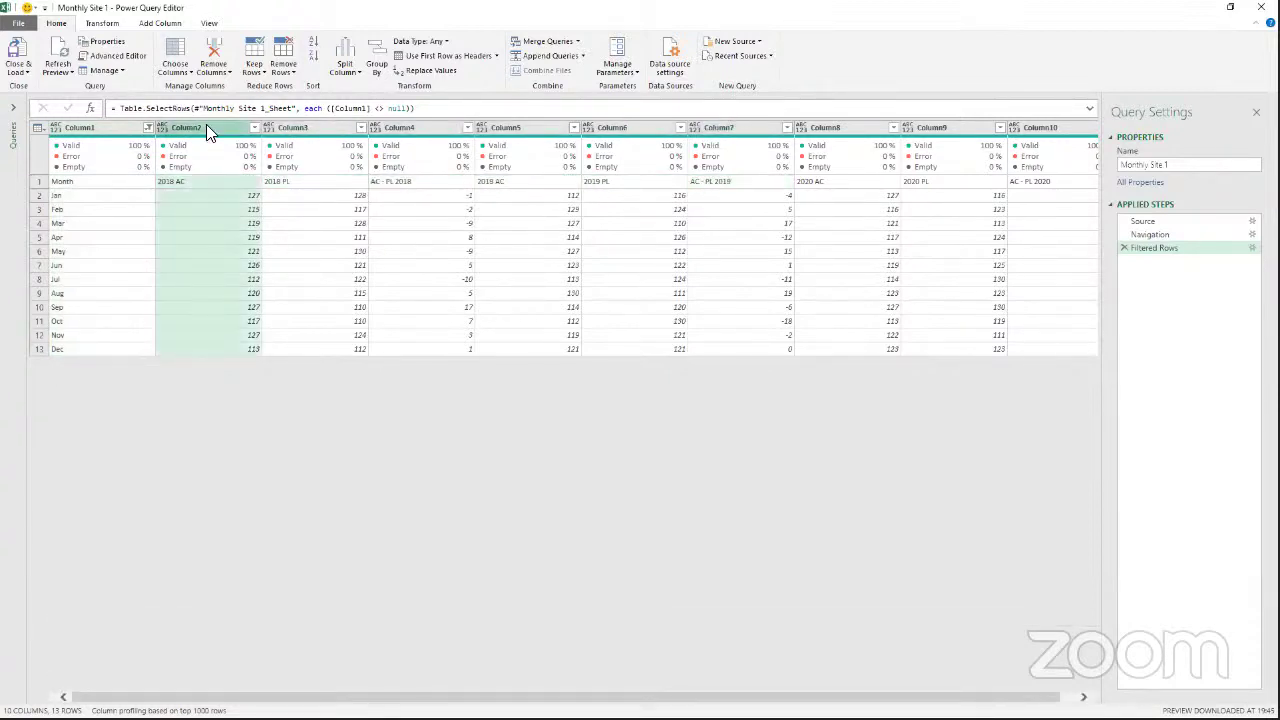
ctrl+click(526, 127)
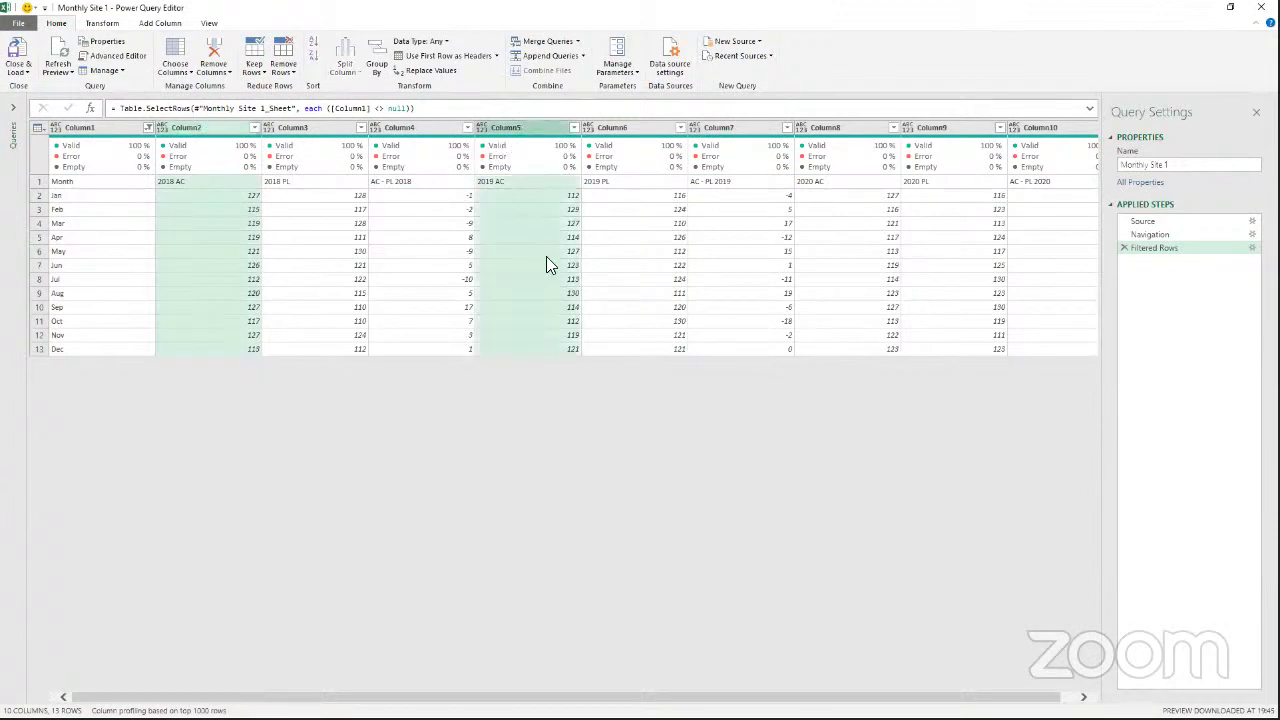
Rename the Filtered Rows step as Base.
right_click(1165, 249)
click(1206, 277)
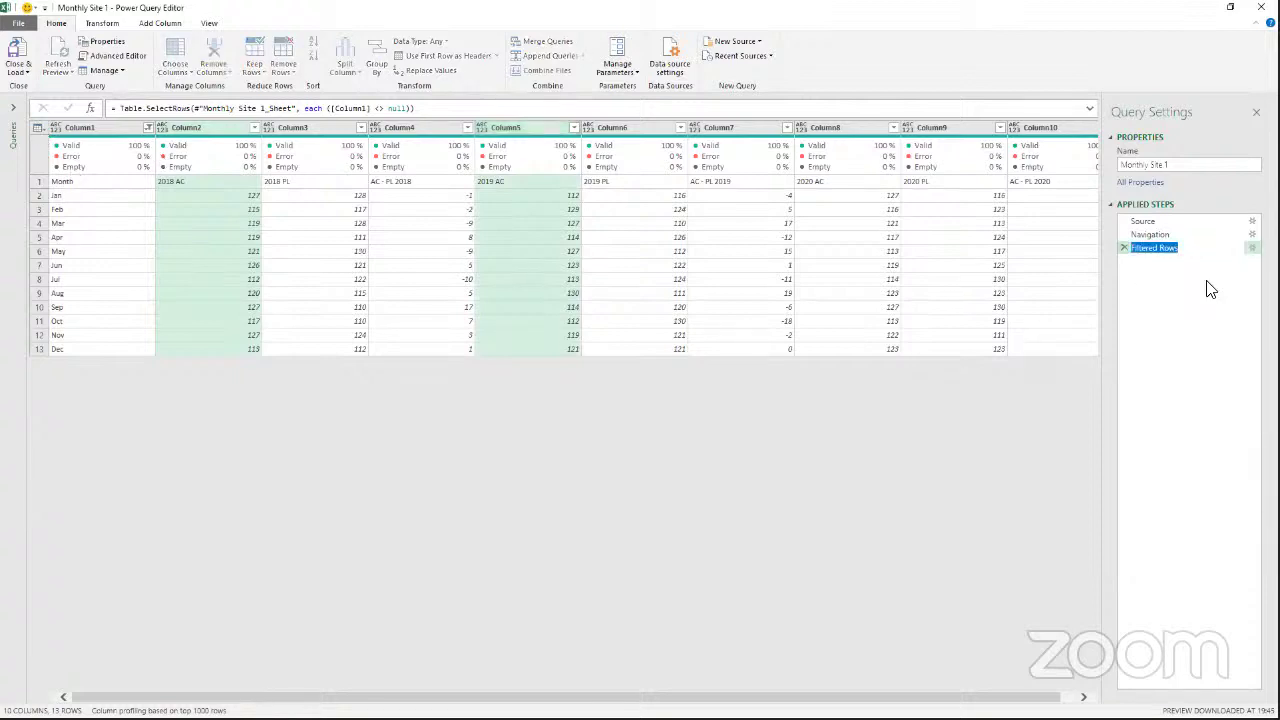
text(Base)
key(Return)
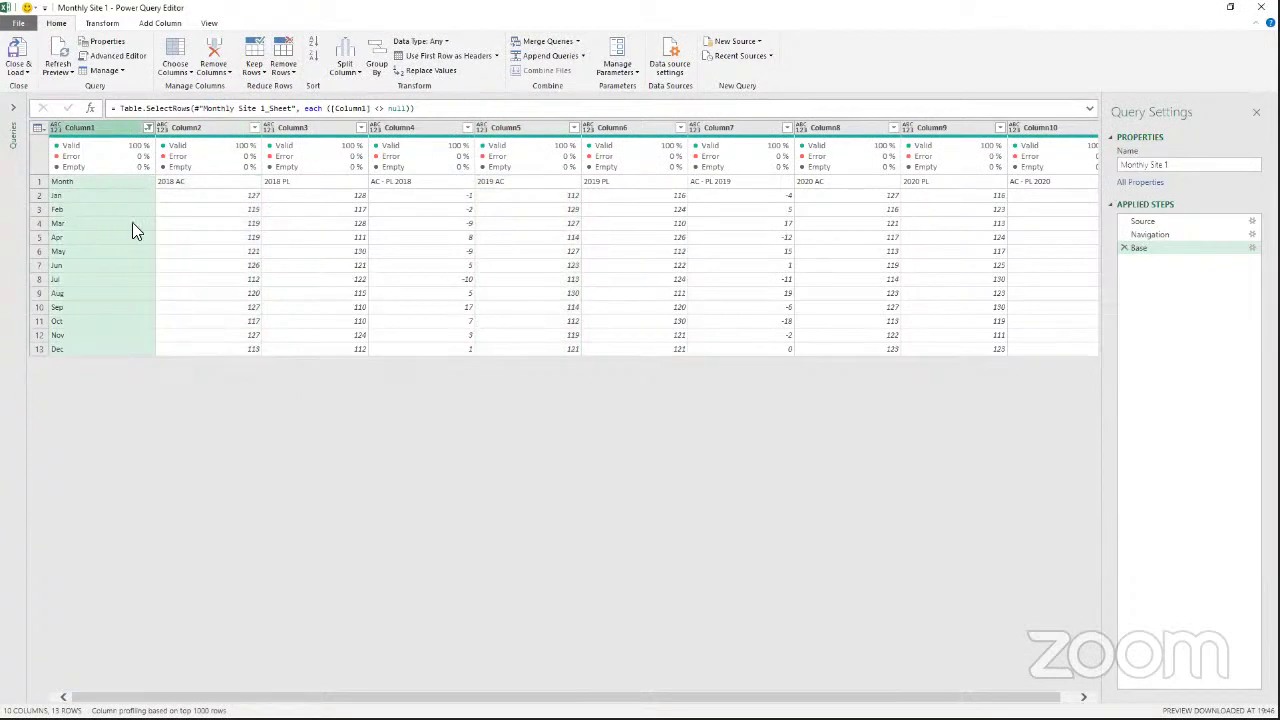
Transpose the table and remove every column except Column1, which holds the heading names.
click(104, 23)
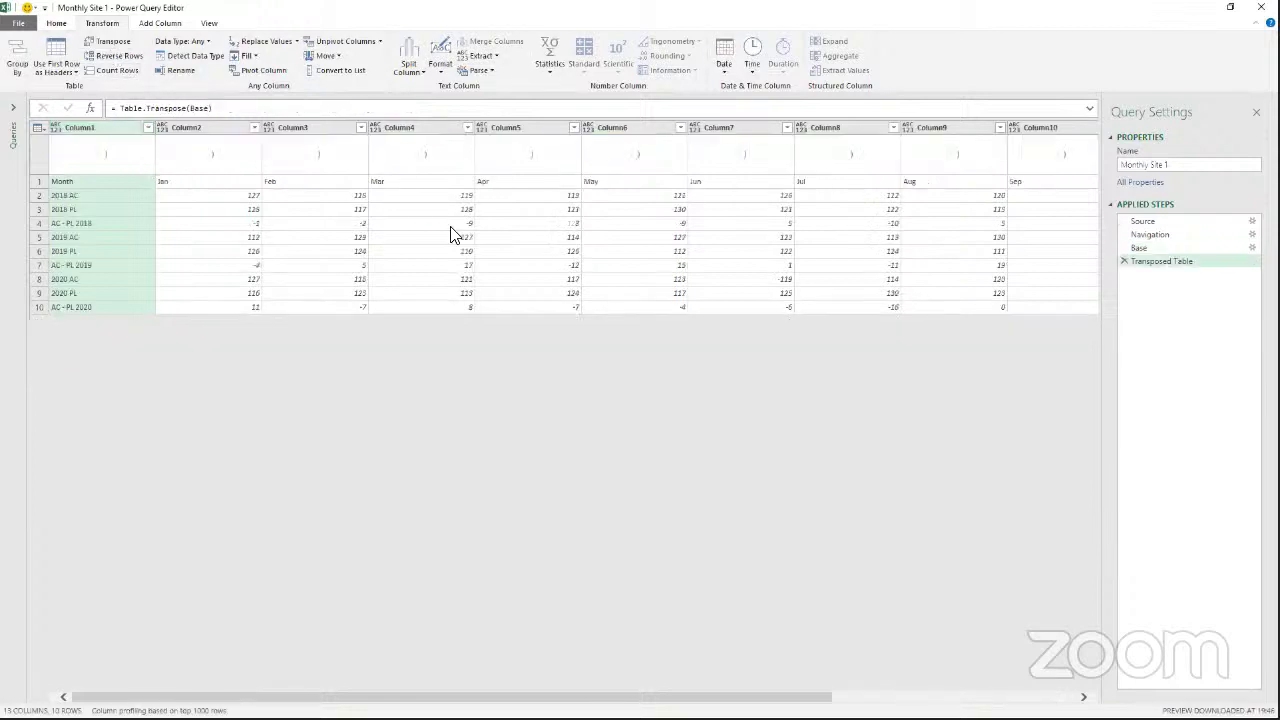
right_click(80, 126)
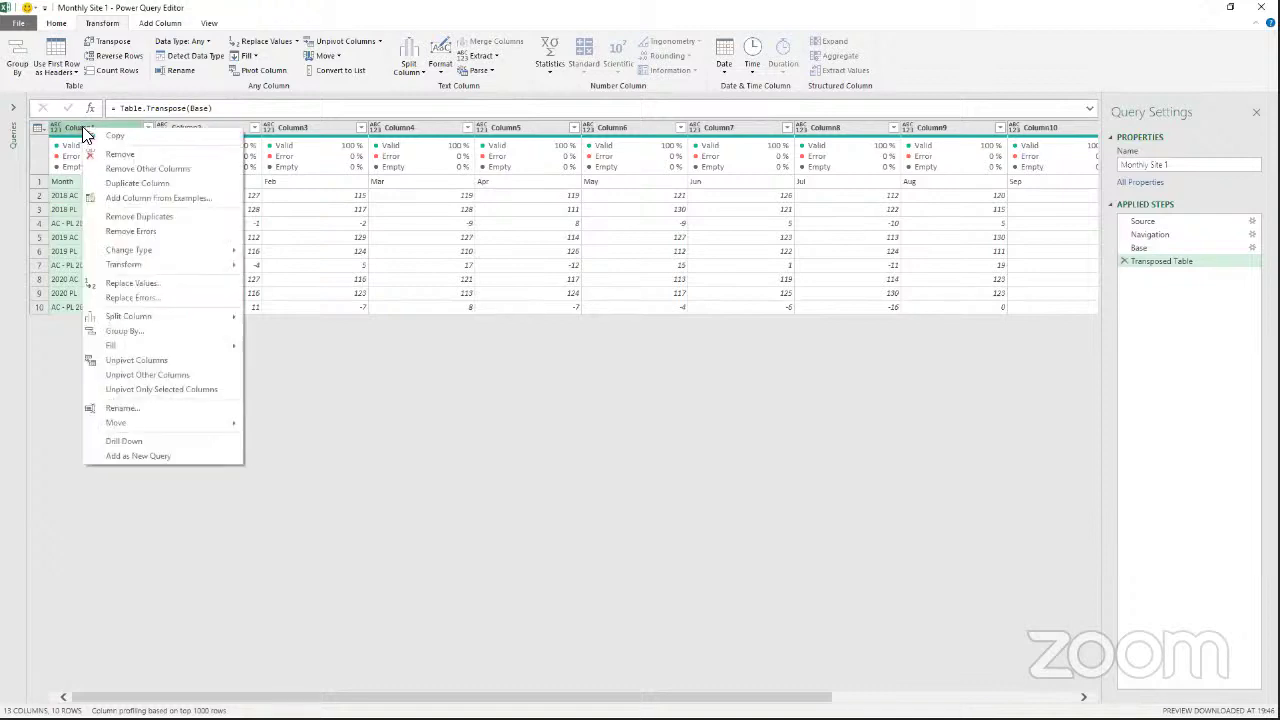
click(139, 170)
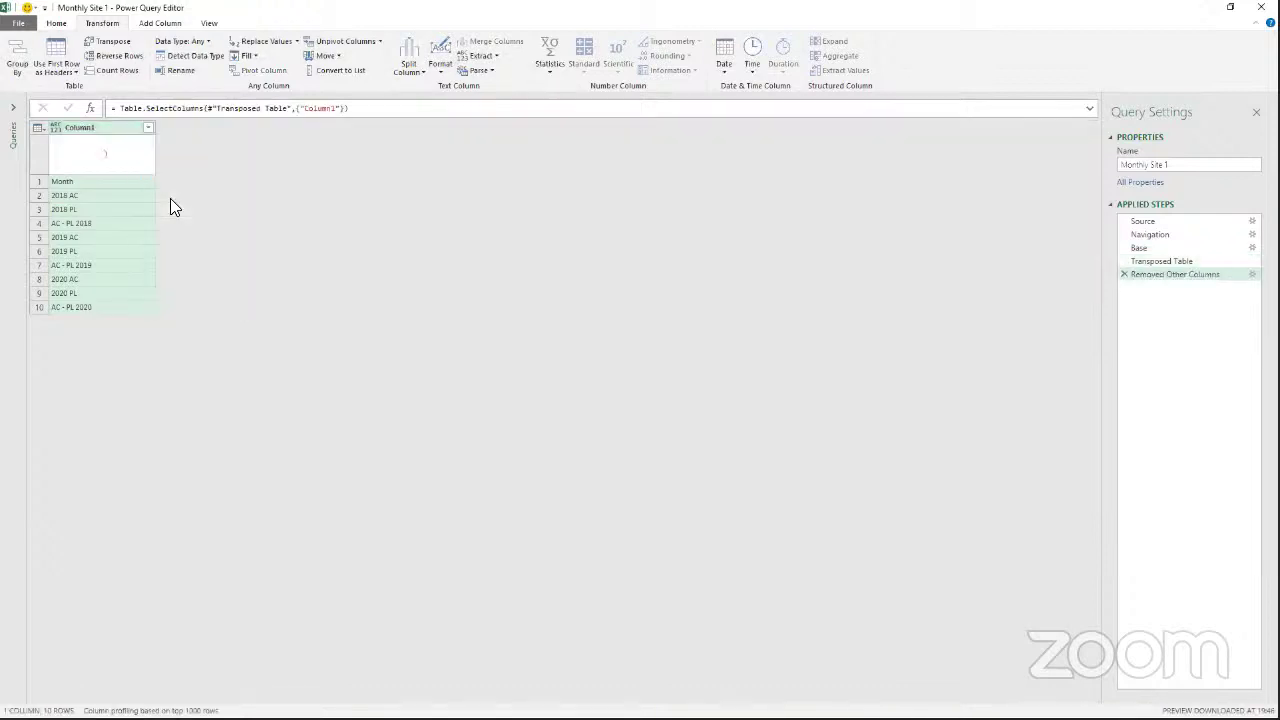
Filter Column1 to keep rows that end with AC or equal Month.
click(148, 128)
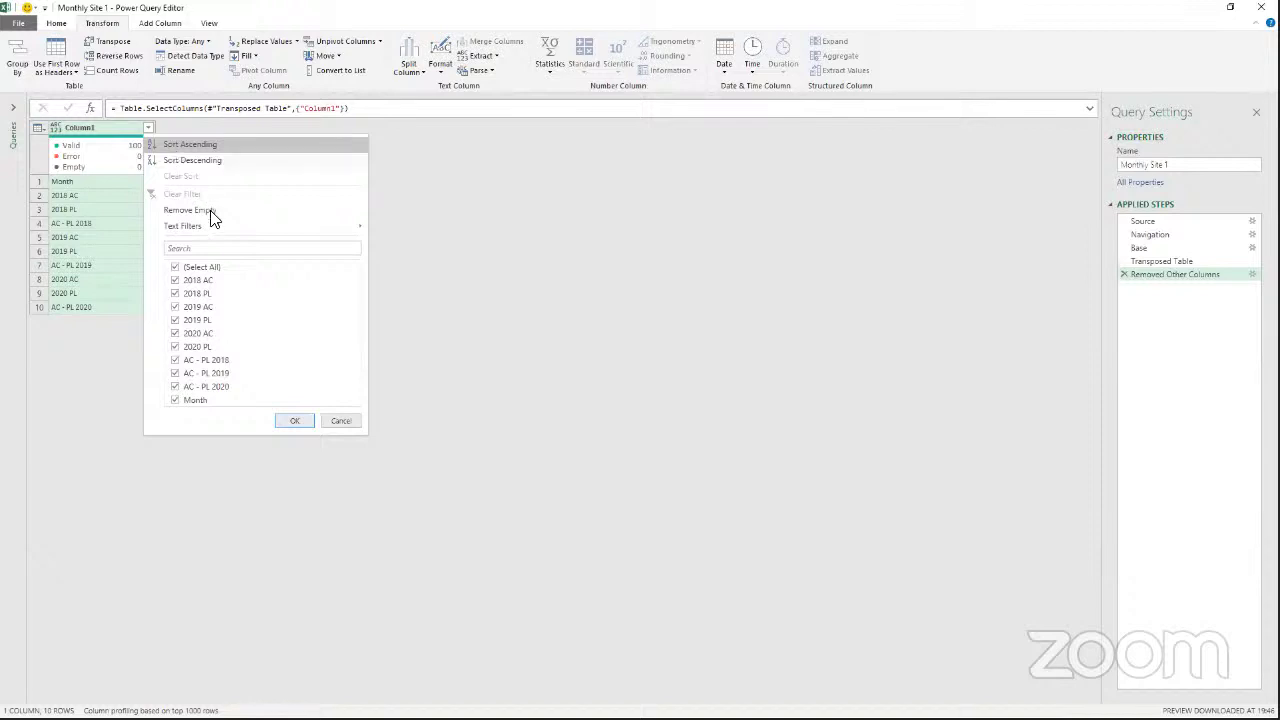
mouse_move(212, 226)
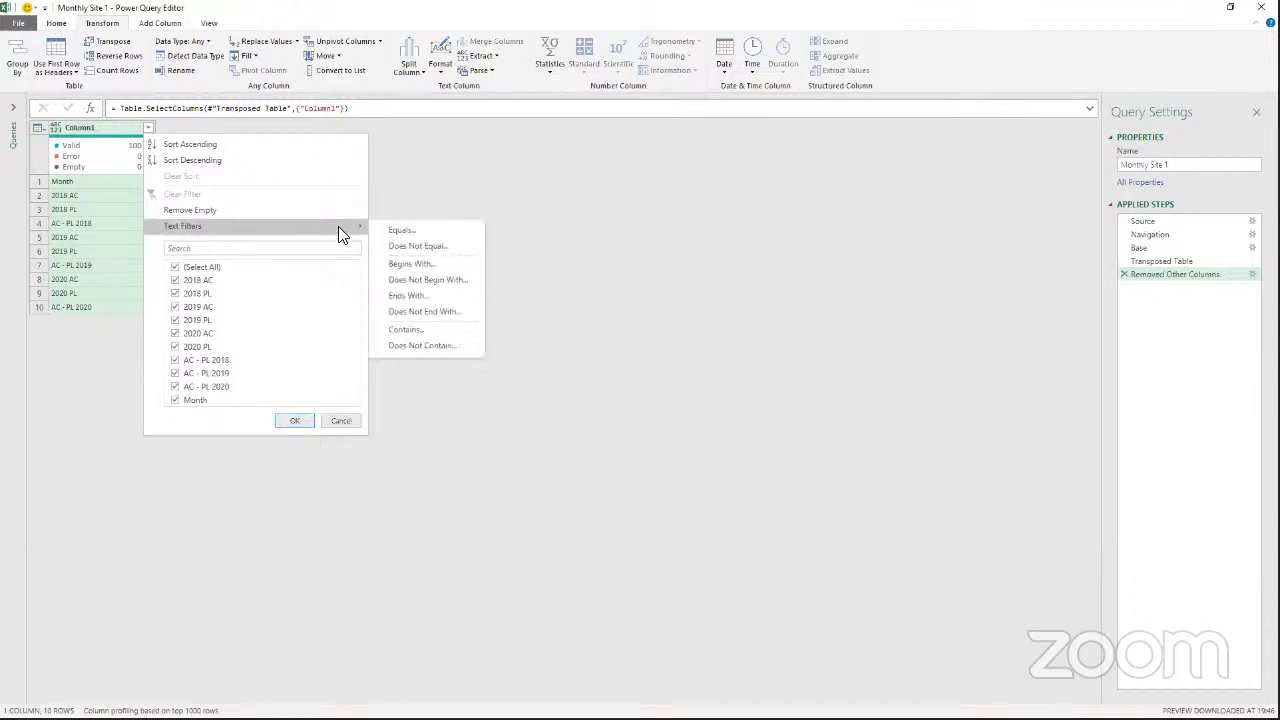
click(440, 296)
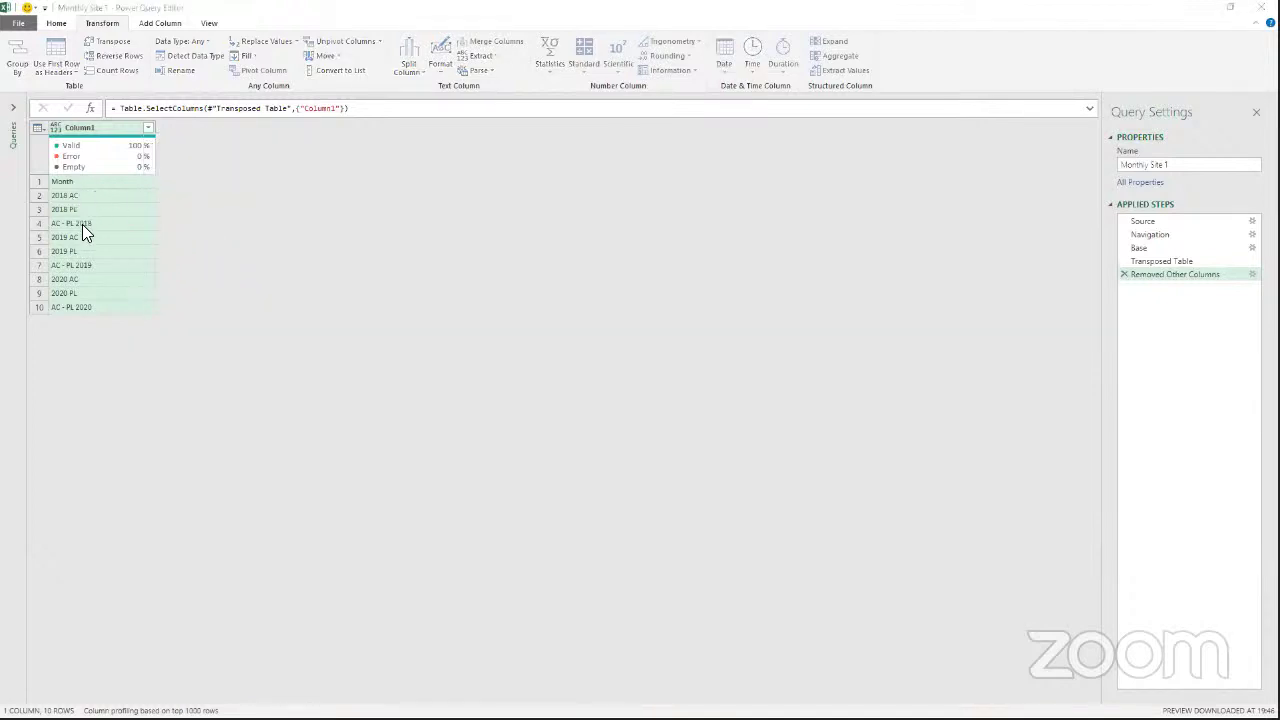
click(586, 366)
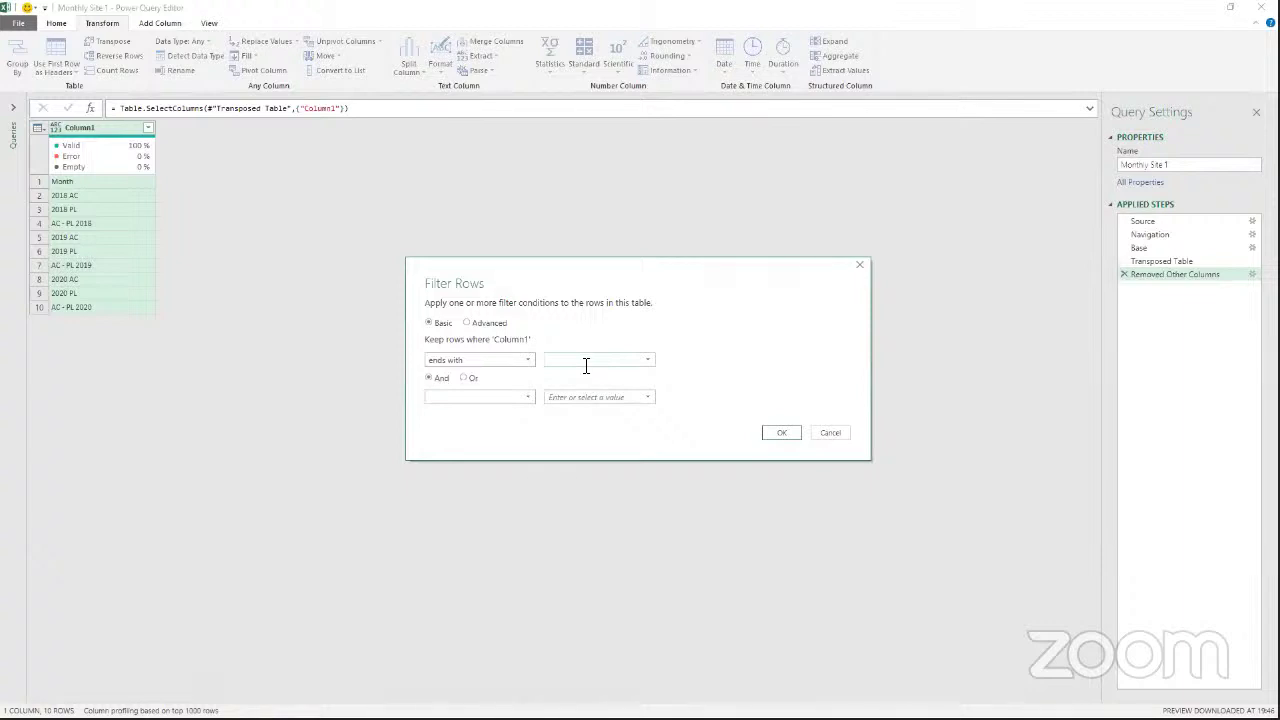
text(AC)
click(463, 378)
click(493, 399)
click(495, 424)
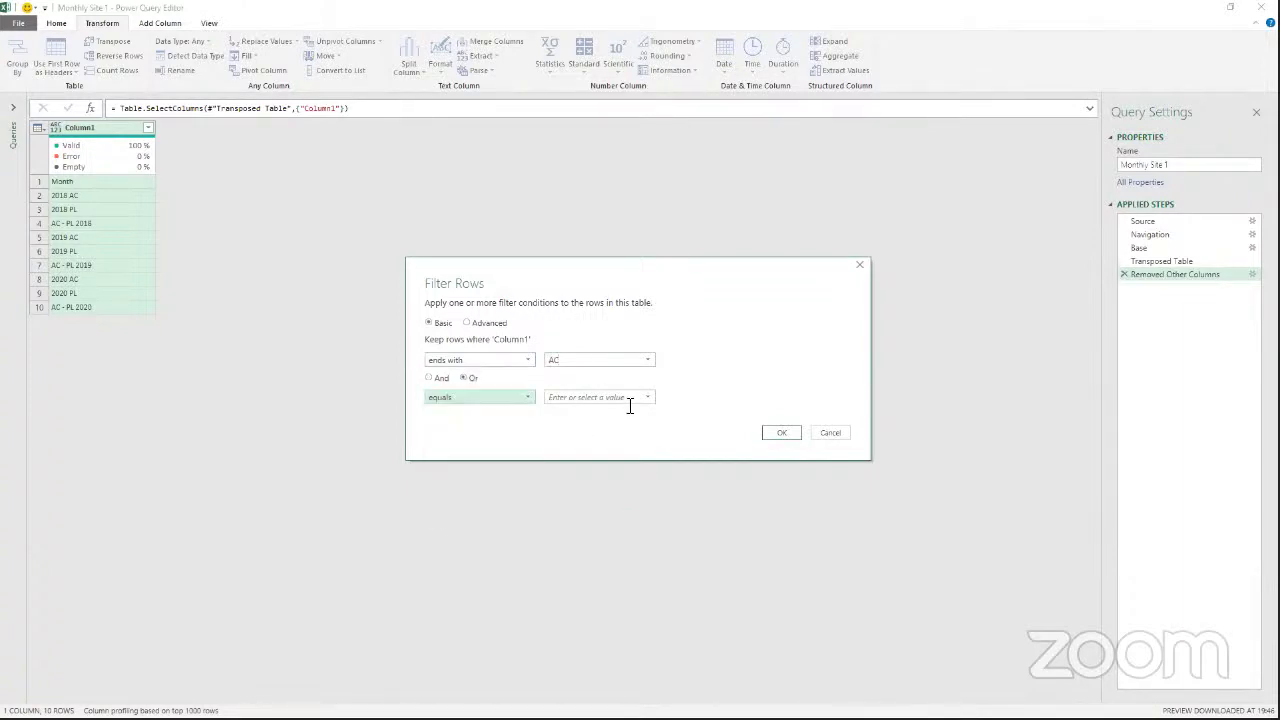
click(630, 407)
text(Month)
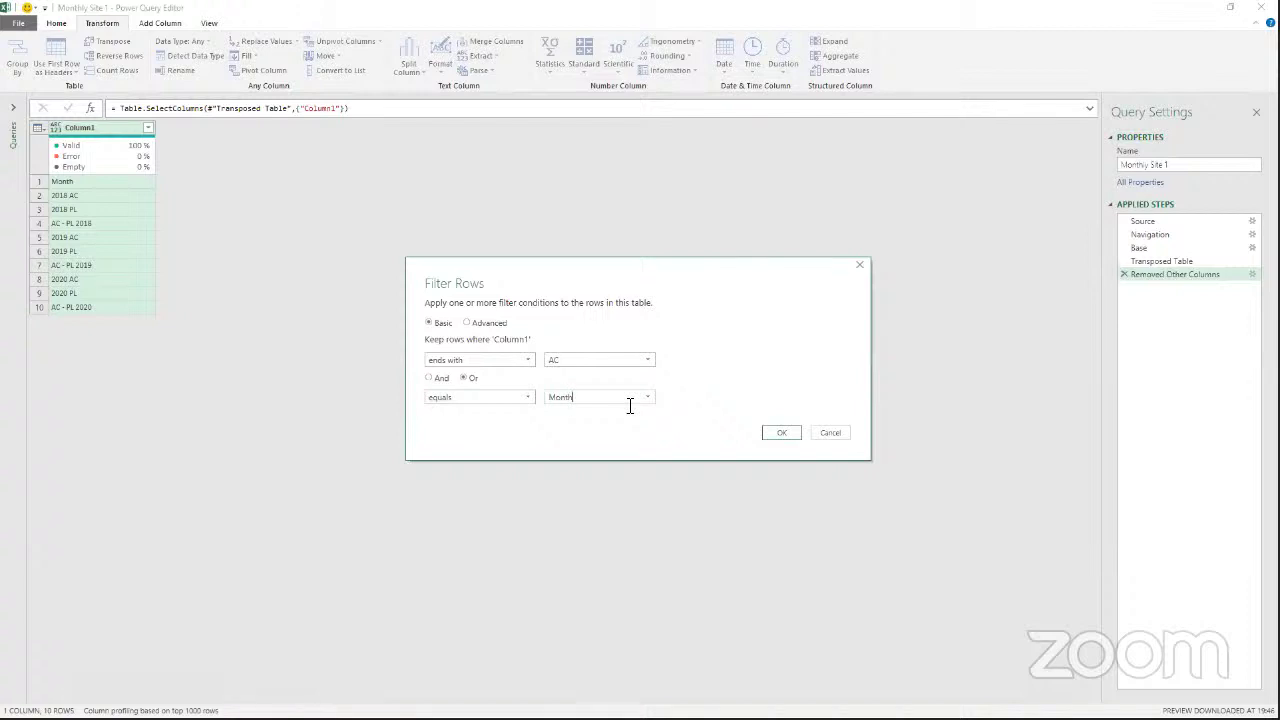
click(780, 433)
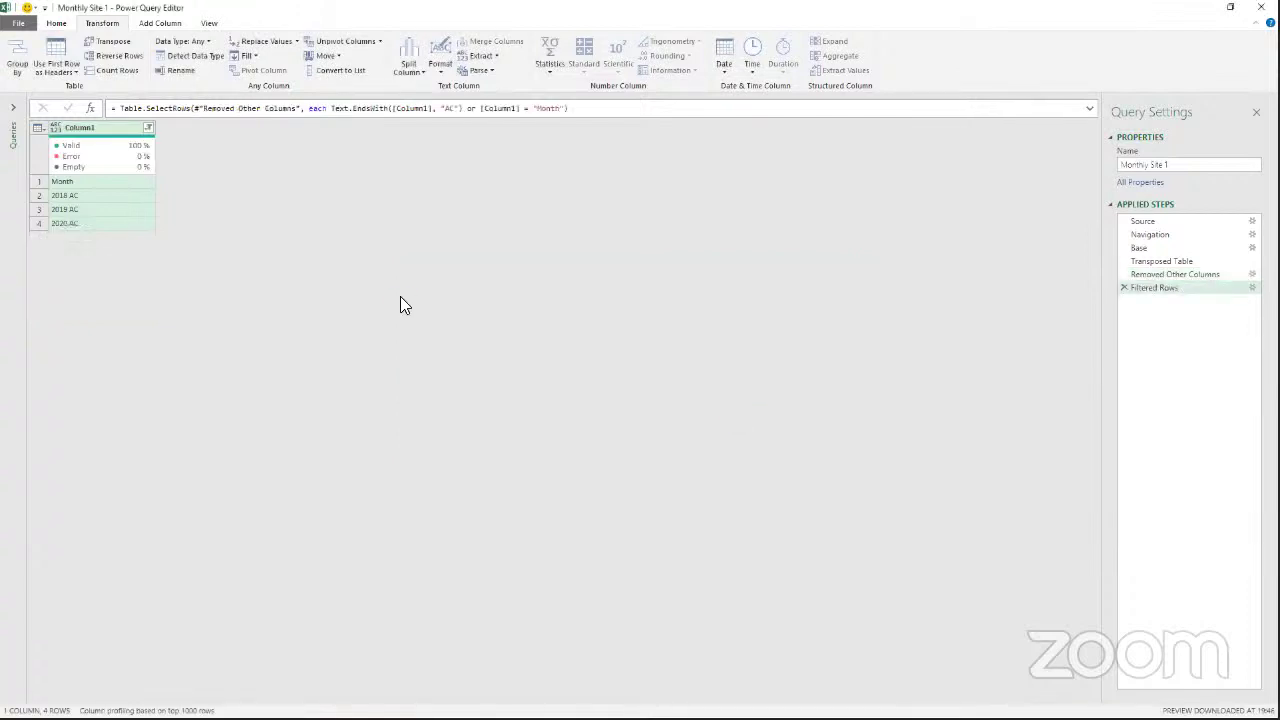
Convert the filtered Column1 to a list.
right_click(116, 126)
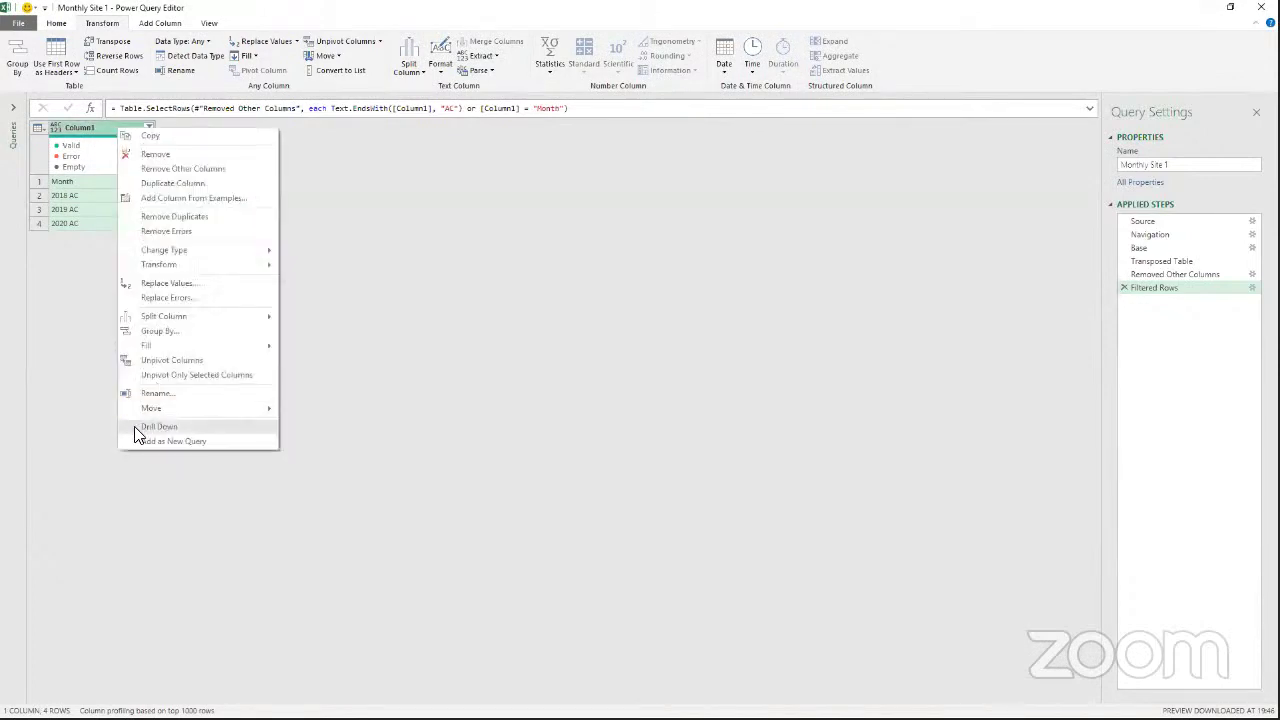
click(108, 138)
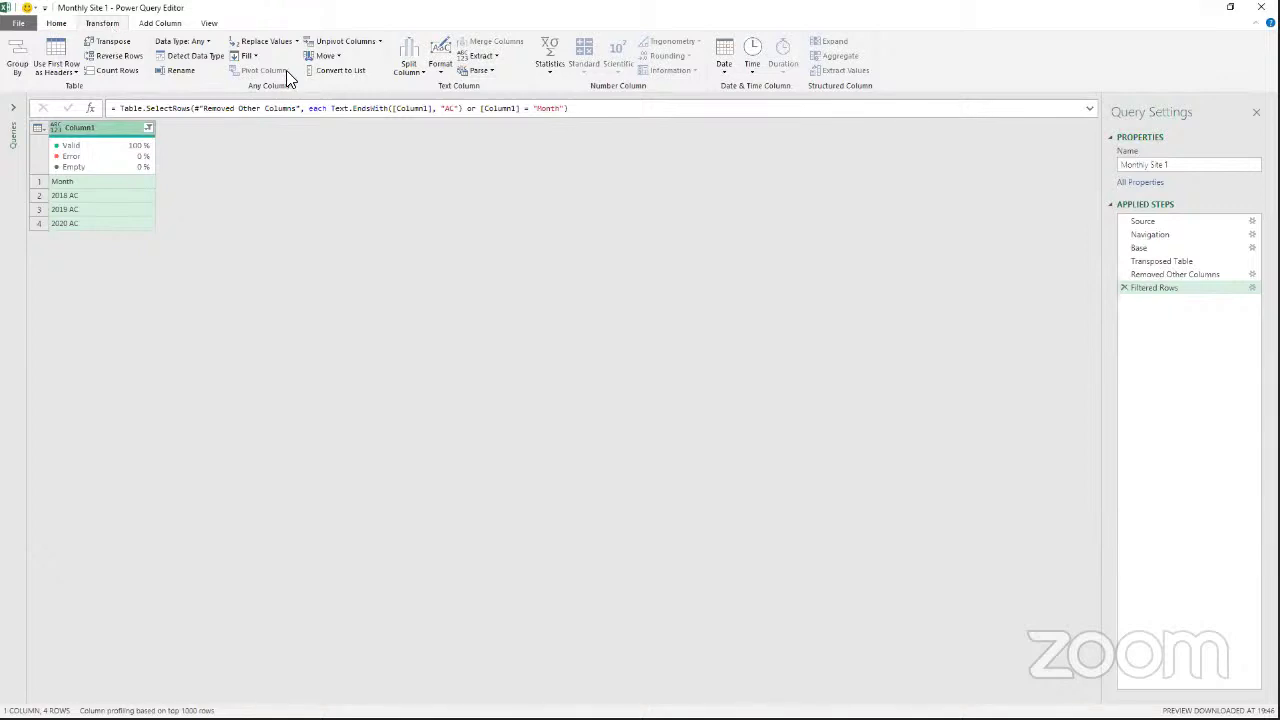
click(333, 72)
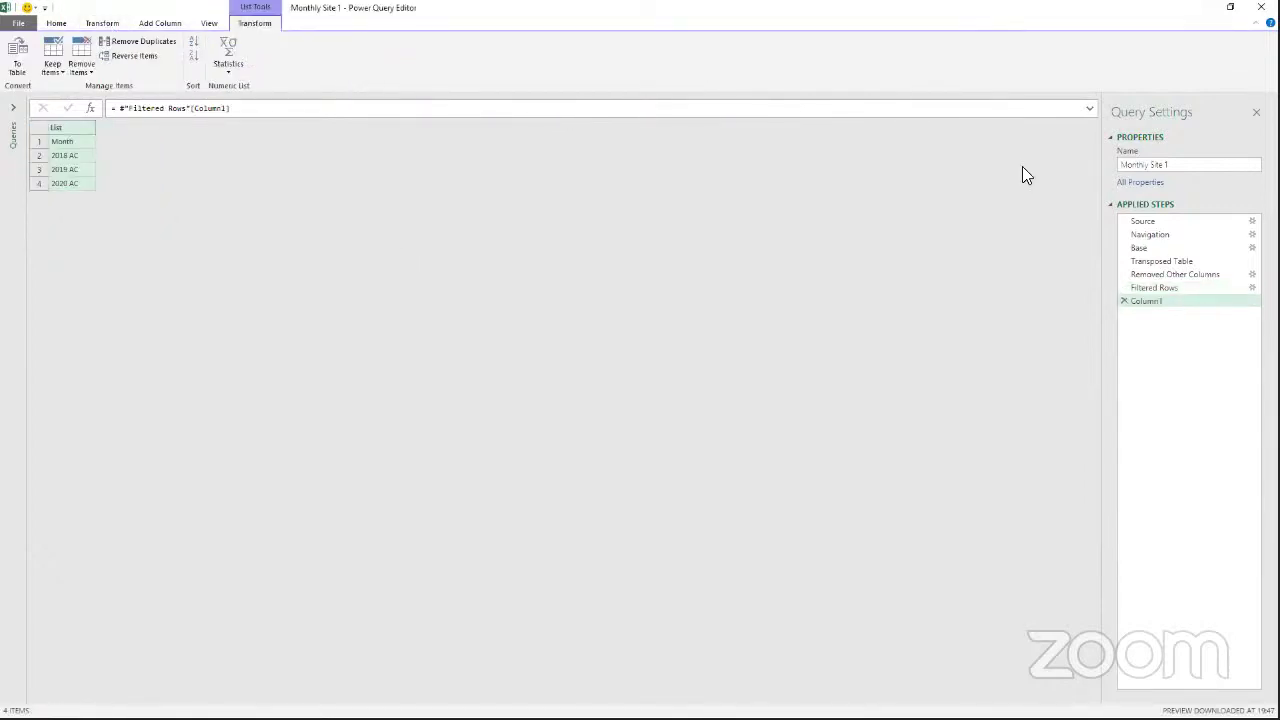
Rename the query as Columns.
drag(1170, 165, 1022, 166)
text(Columns)
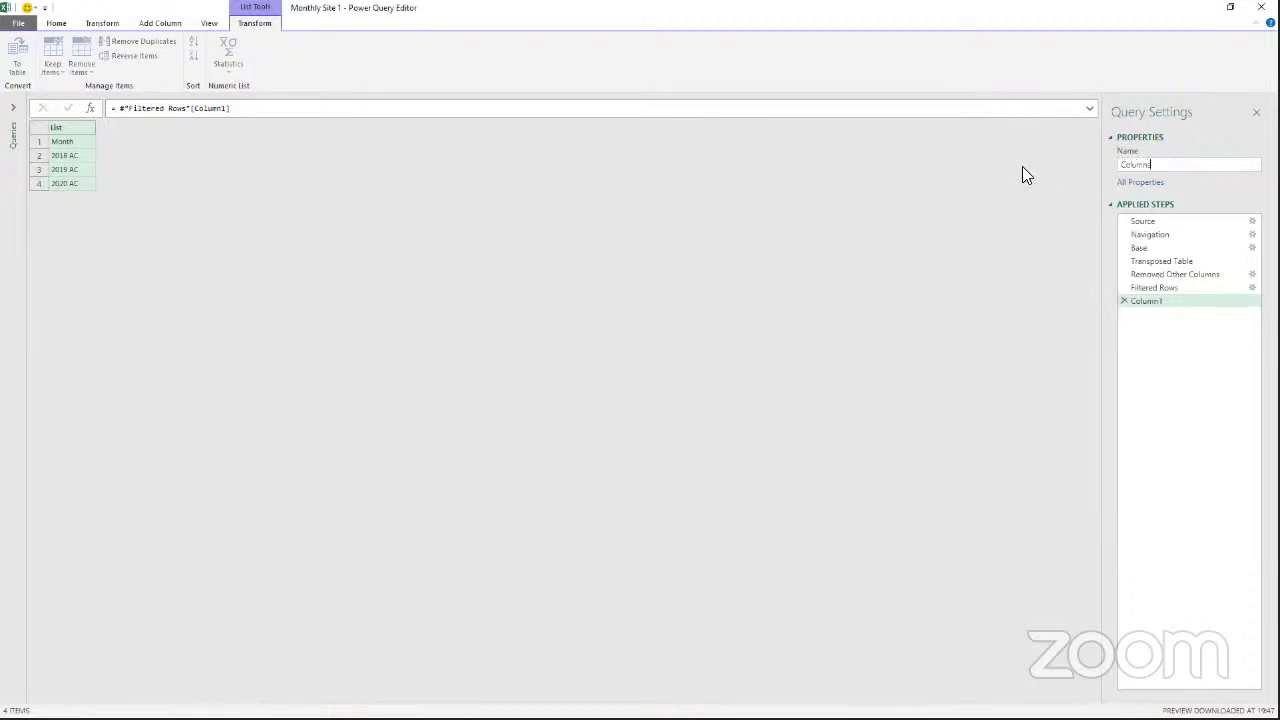
key(Return)
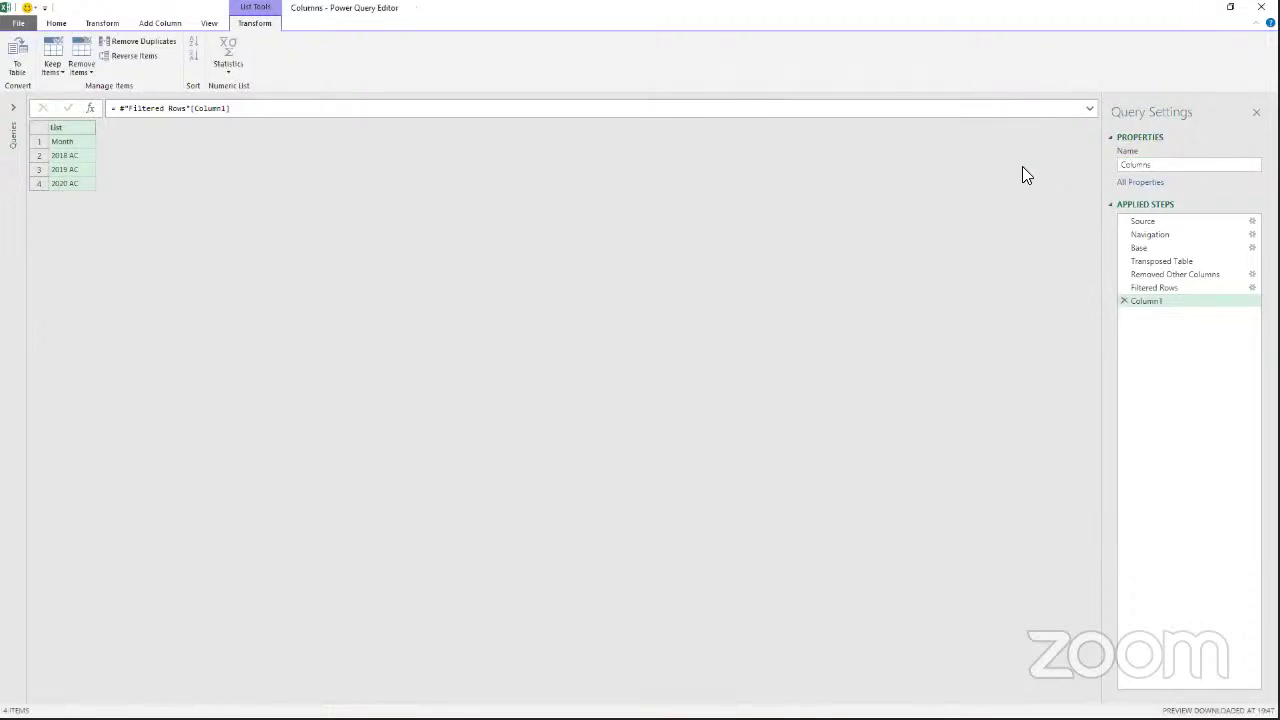
Add a custom step with the formula = Base and promote the table's first row to headers.
click(90, 108)
double_click(130, 108)
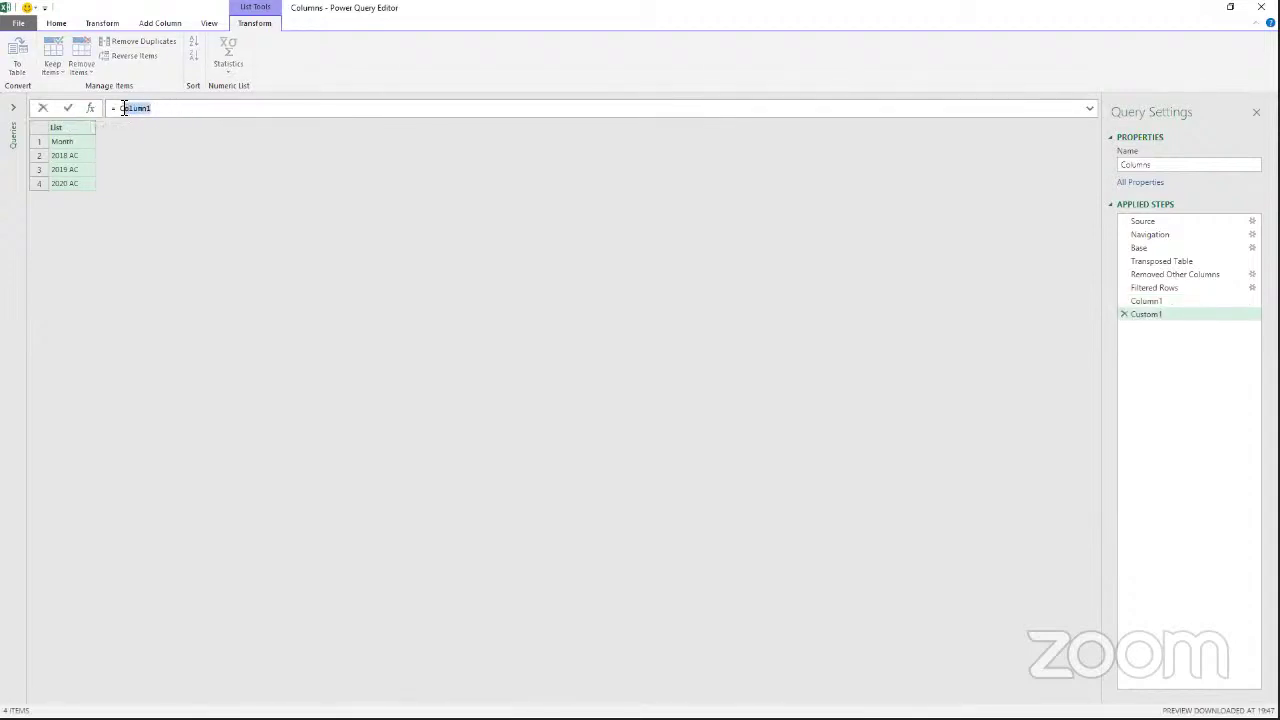
text(Base)
click(68, 107)
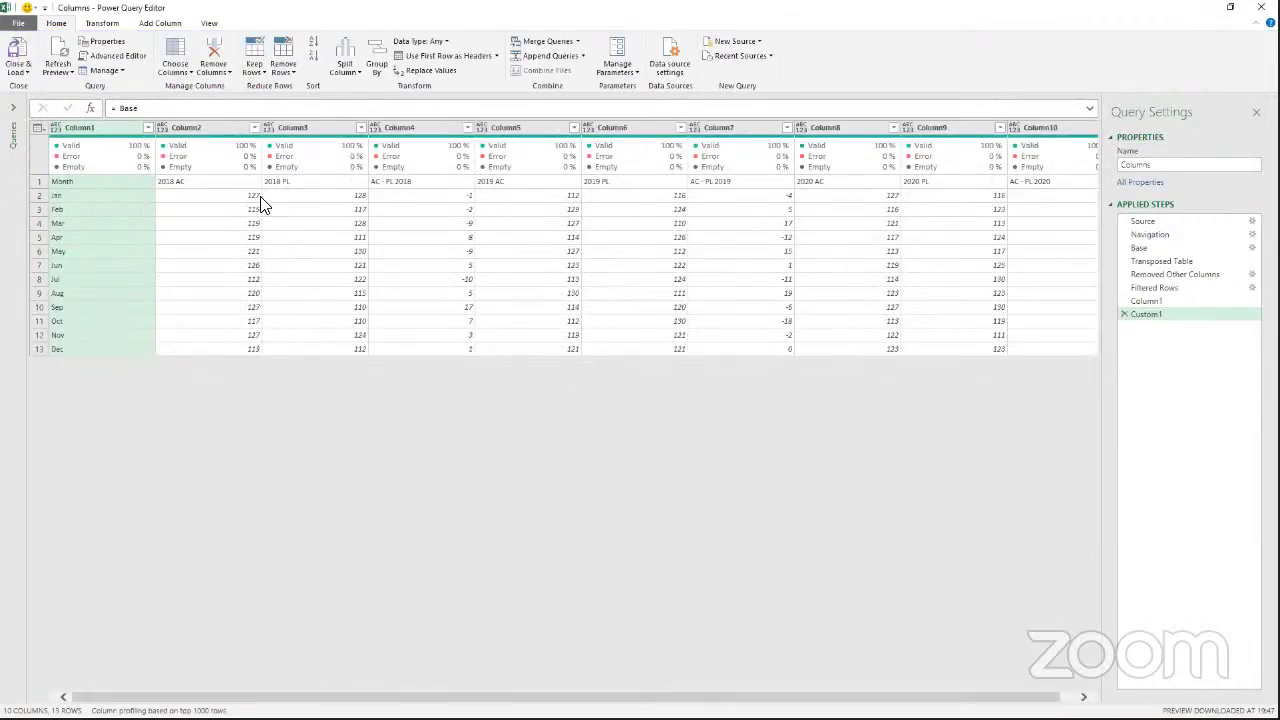
click(38, 128)
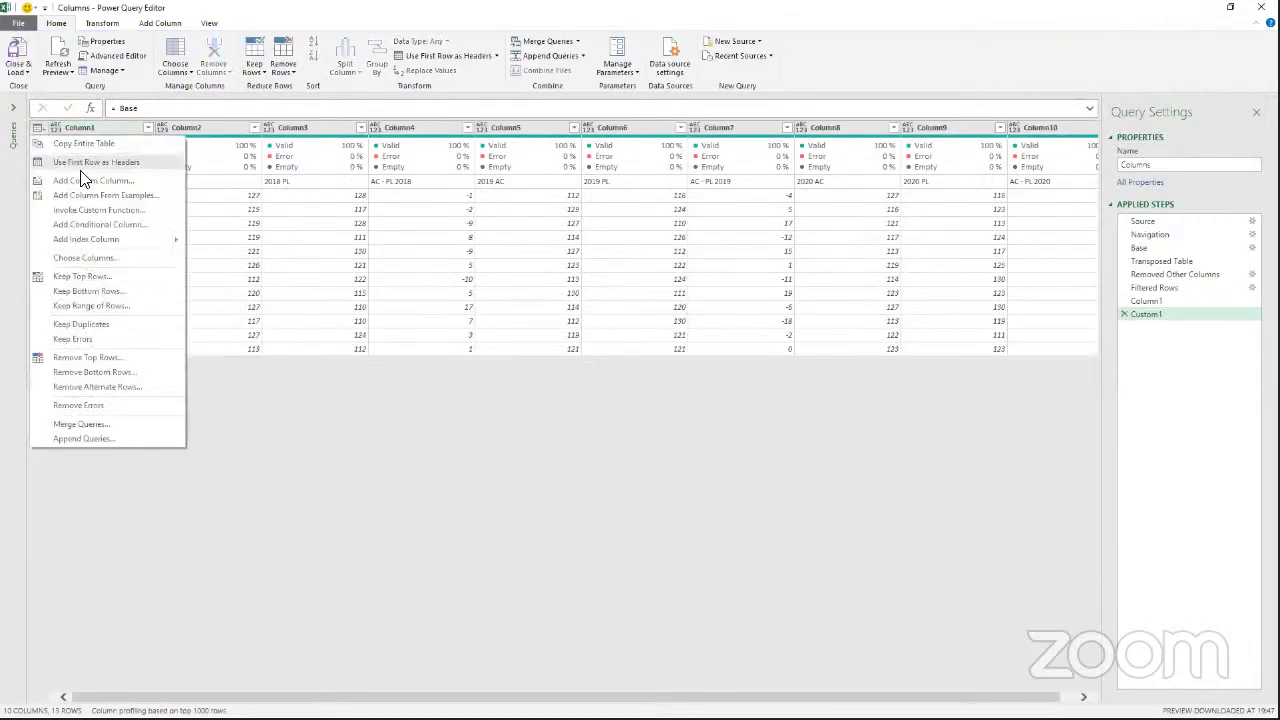
click(62, 162)
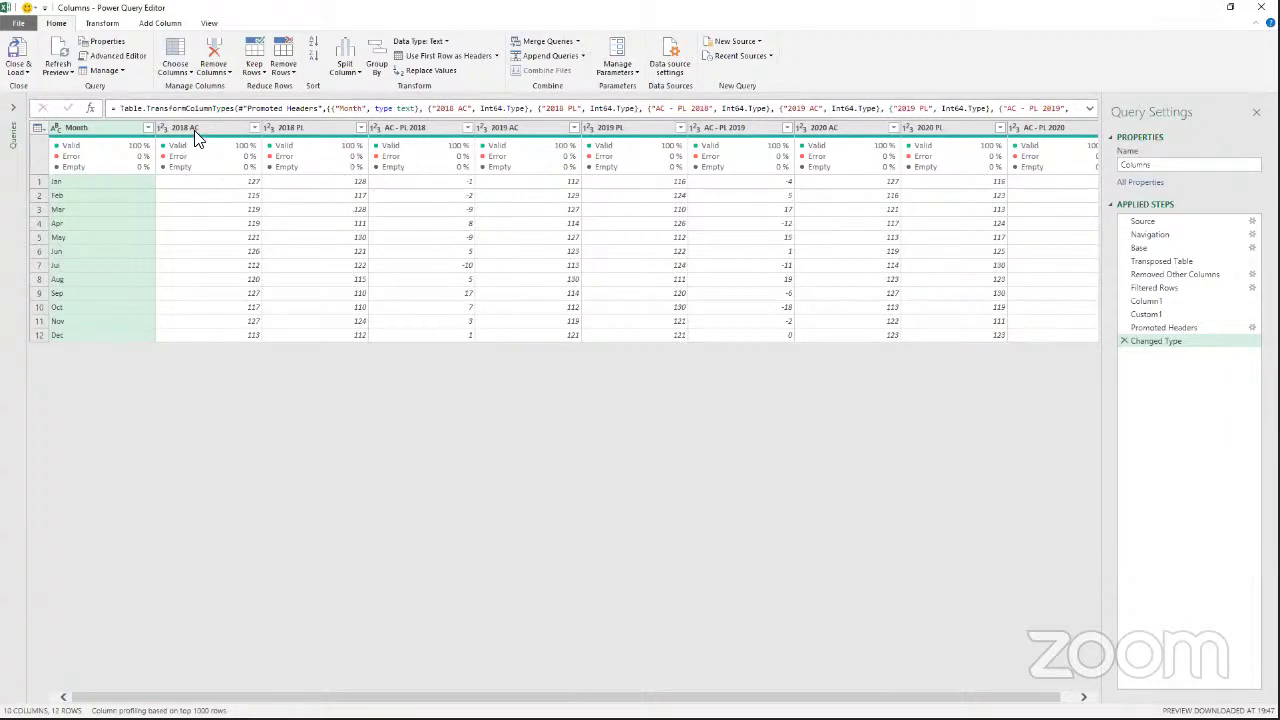
Keep only the Month, 2018 AC, 2019 AC and AC - PL 2018 columns by removing all other columns.
shift+click(228, 130)
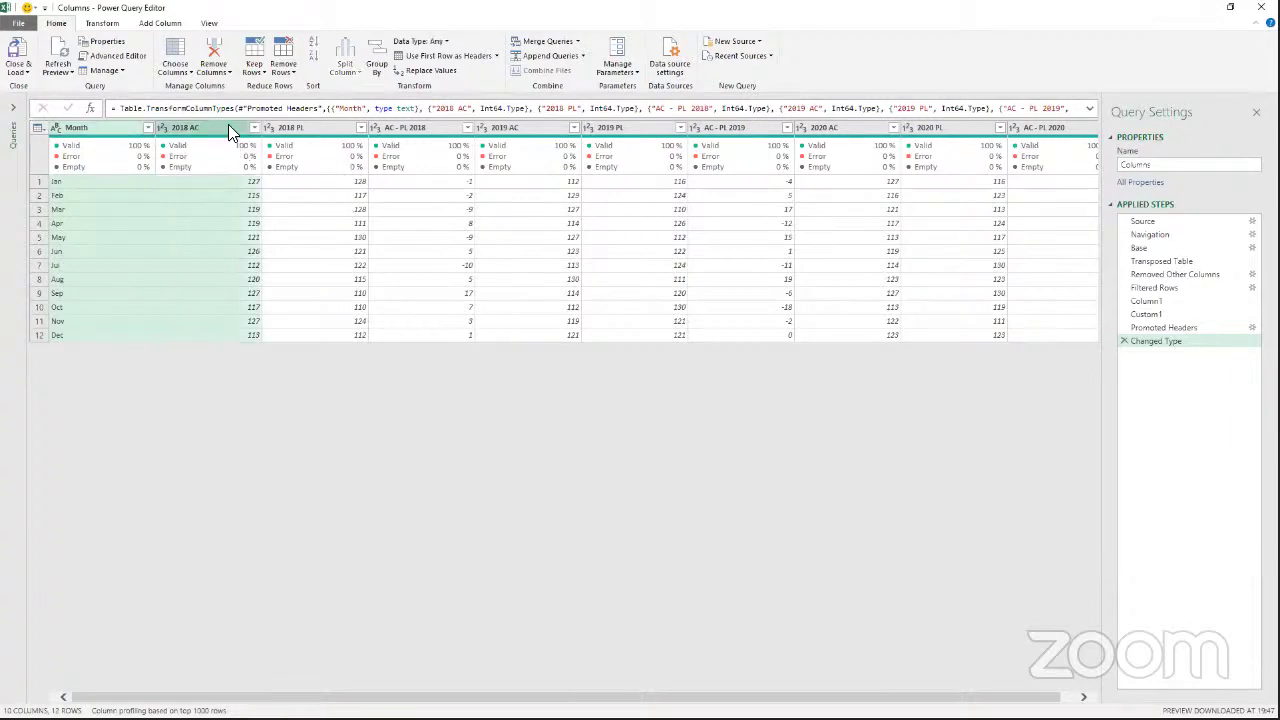
ctrl+click(503, 128)
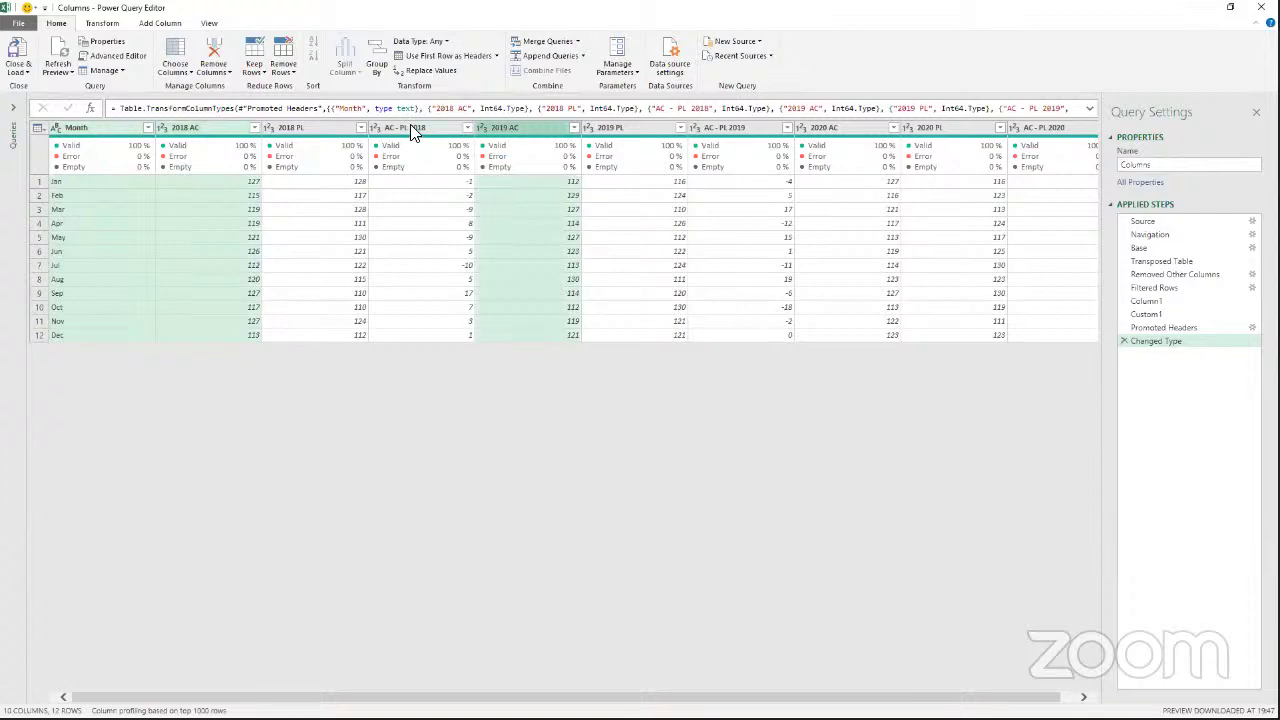
ctrl+click(413, 130)
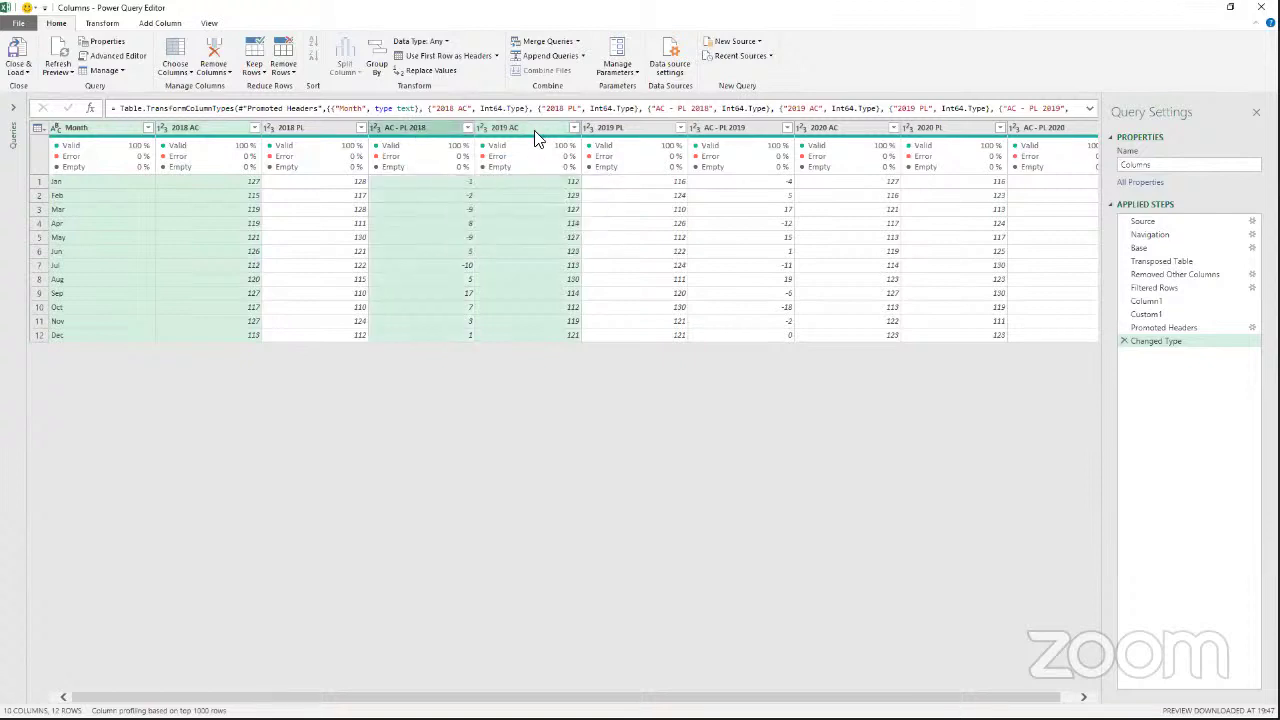
right_click(536, 135)
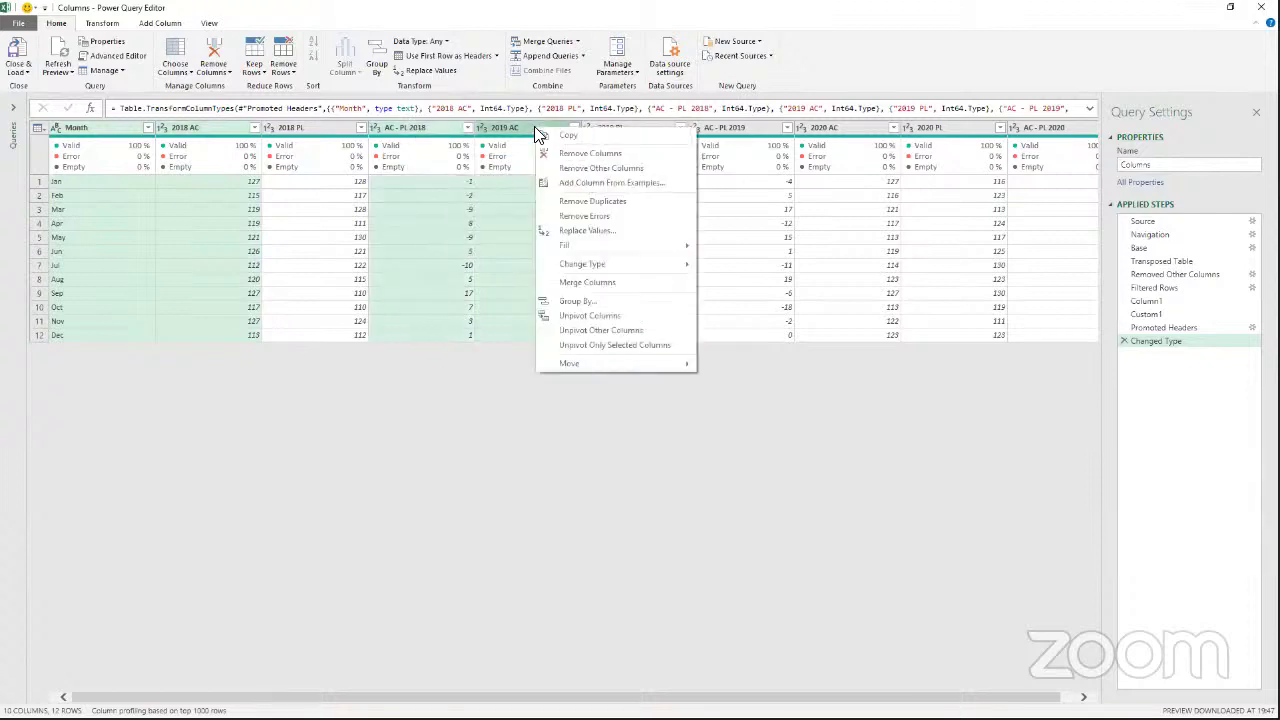
click(598, 168)
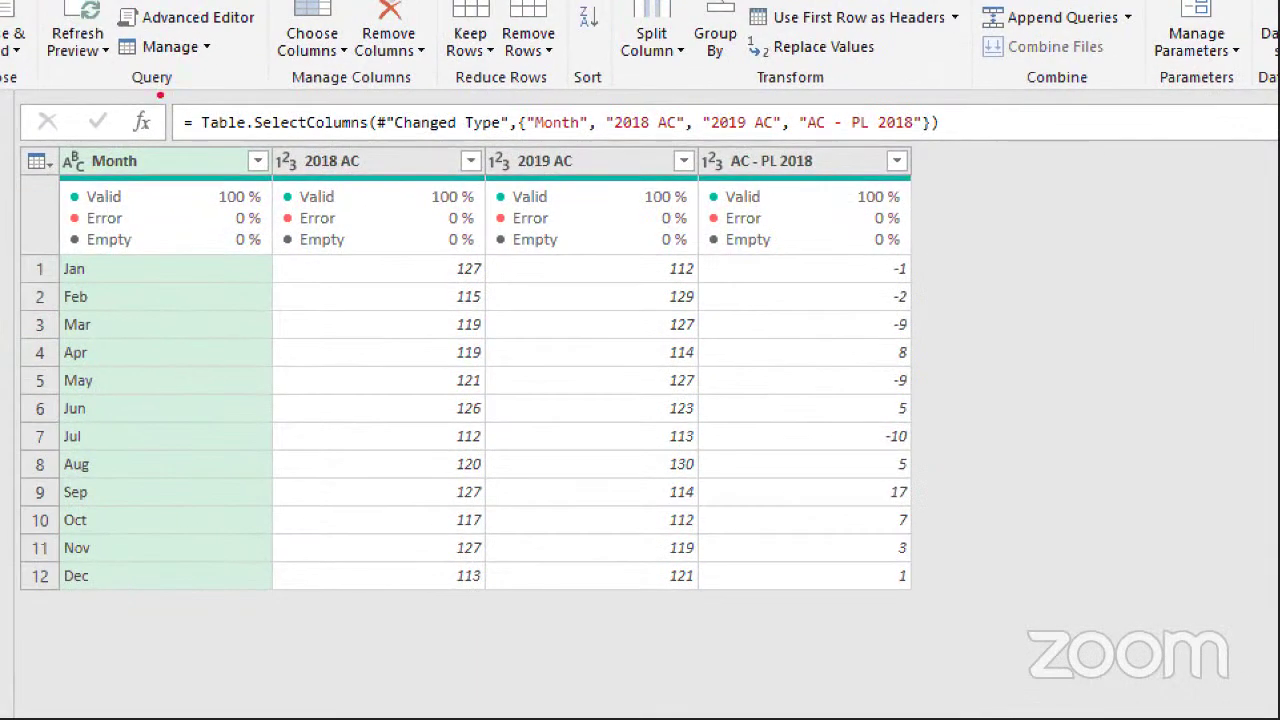
mouse_move(163, 98)
mouse_down()
mouse_move(456, 160)
mouse_move(988, 152)
mouse_up()
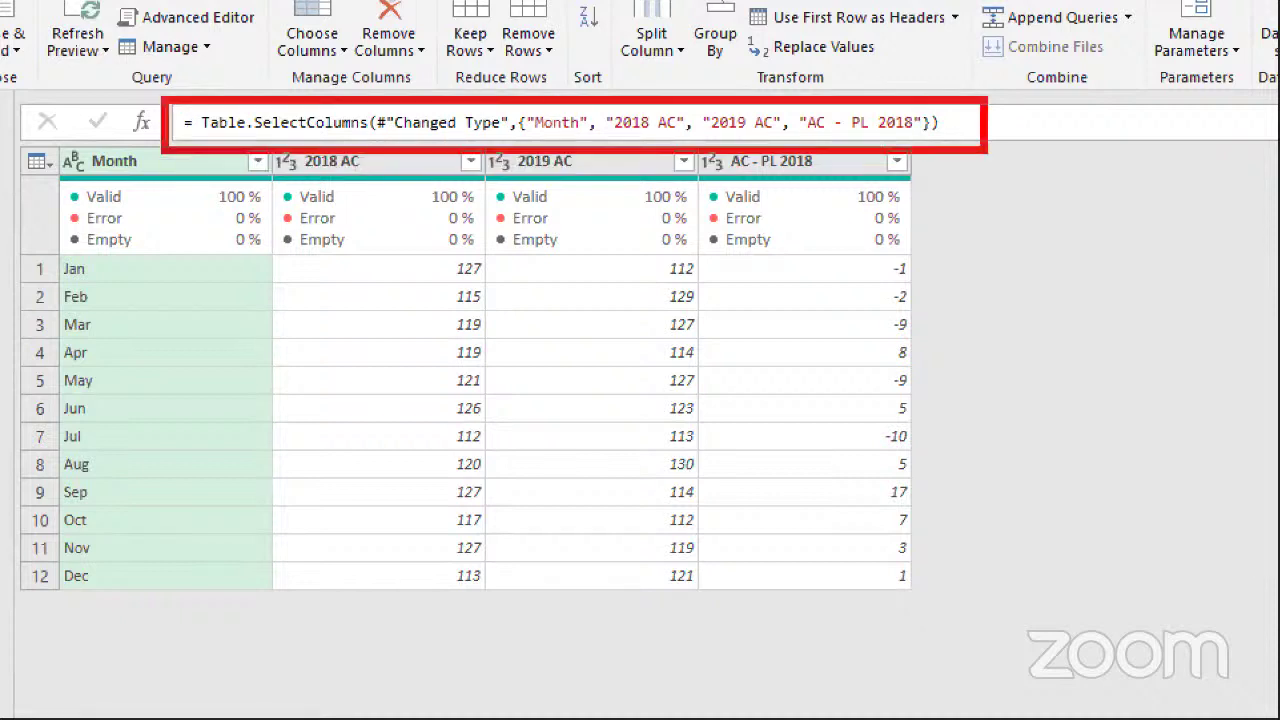
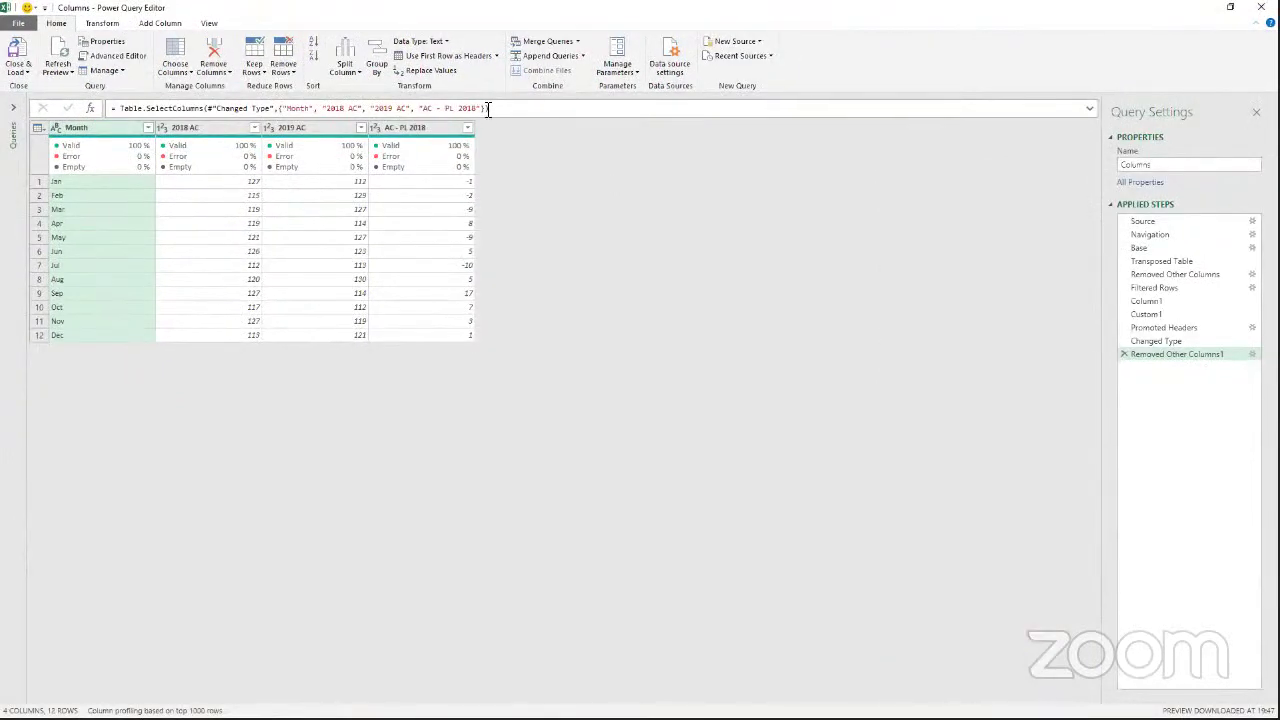
Replace the hardcoded list of column names in the Table.SelectColumns formula with the step reference Column1.
drag(488, 110, 281, 111)
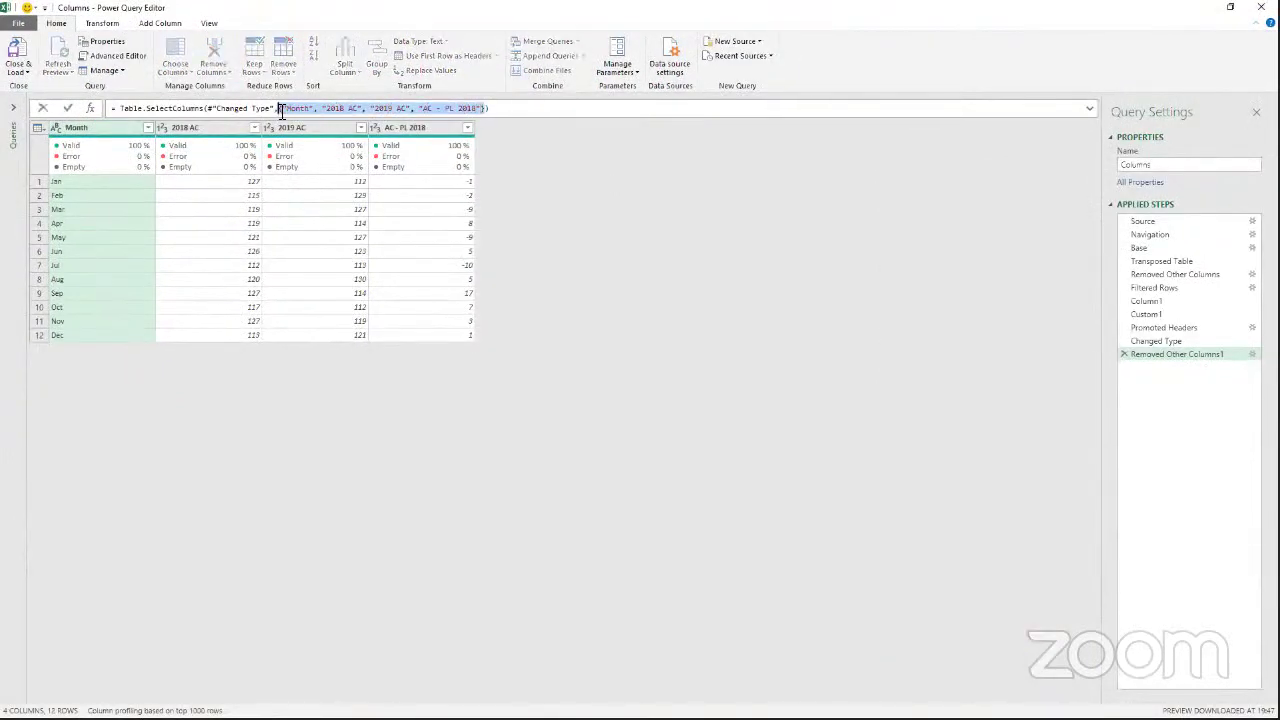
key(Delete)
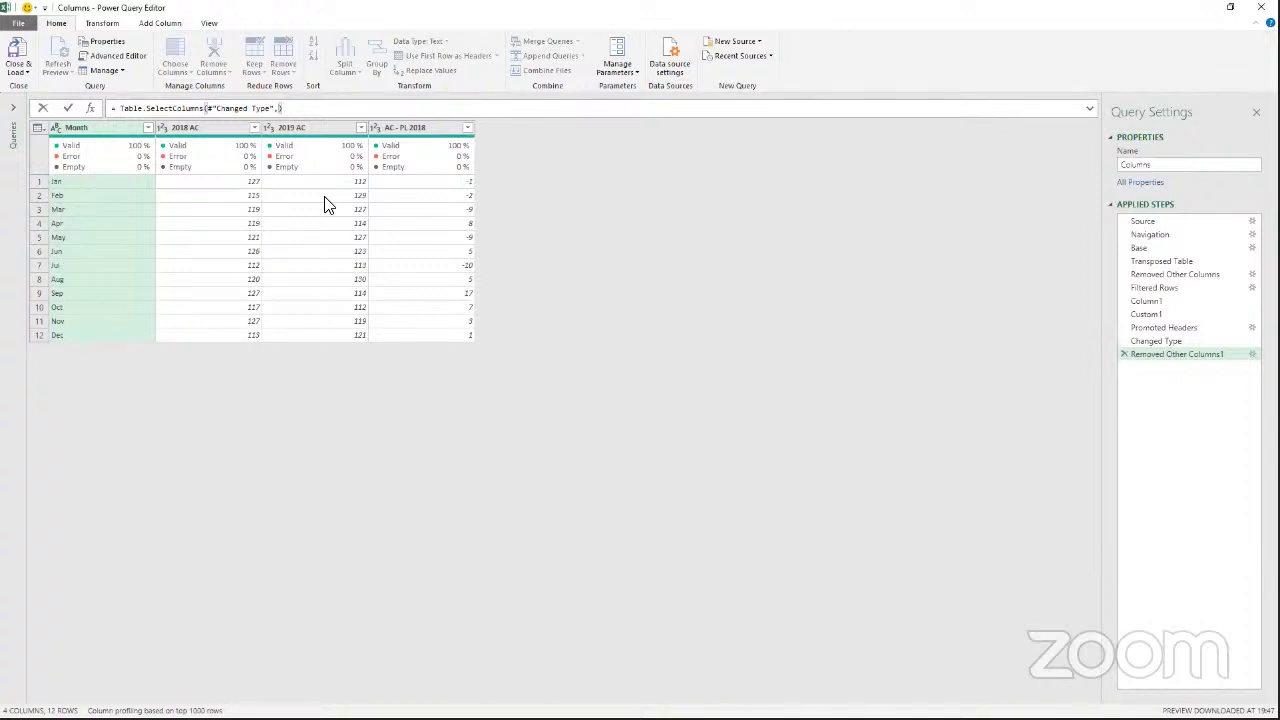
text(Column)
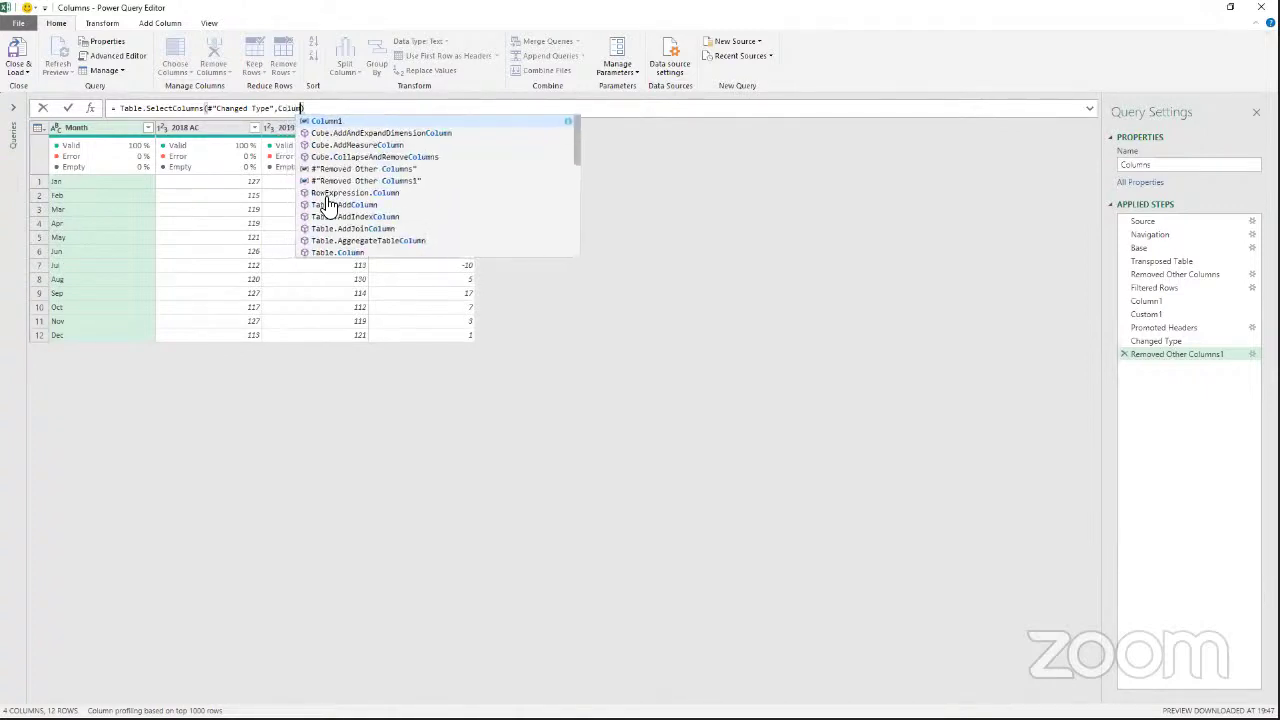
text(1))
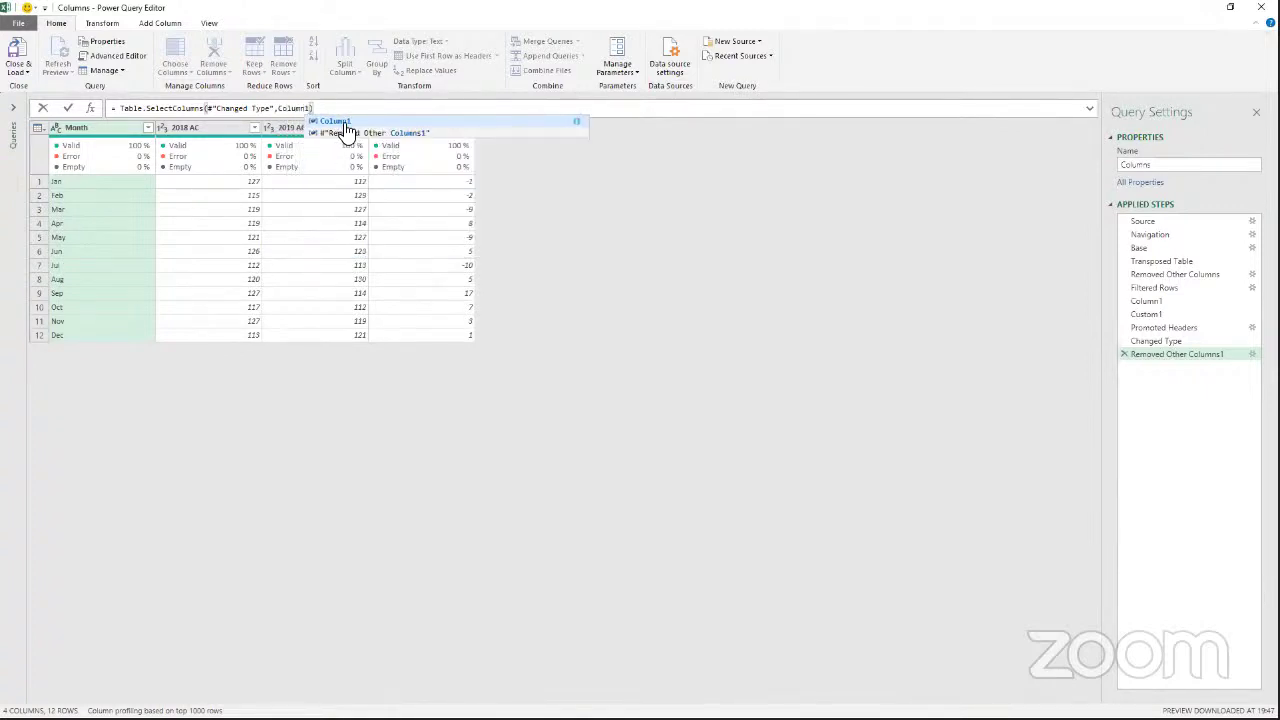
key(Return)
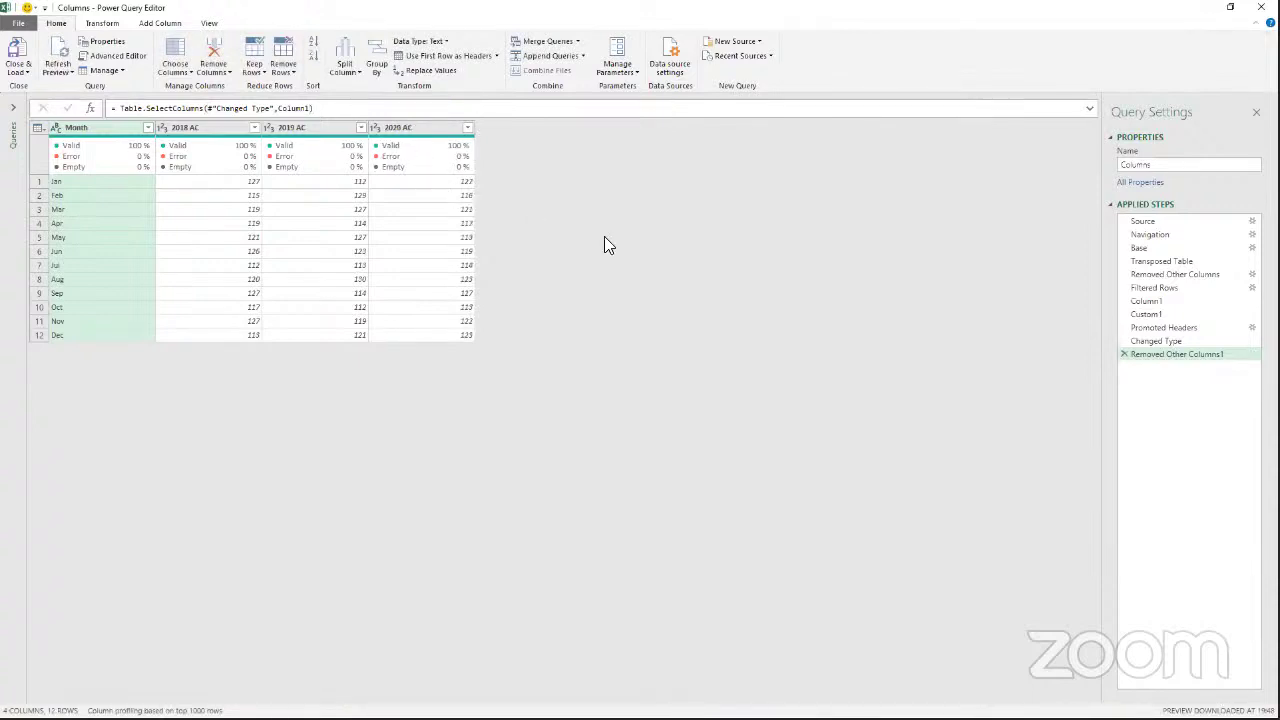
Rename the Column1 applied step as Columns and check its reference in the Removed Other Columns1 formula.
click(1176, 302)
right_click(1176, 302)
click(1205, 328)
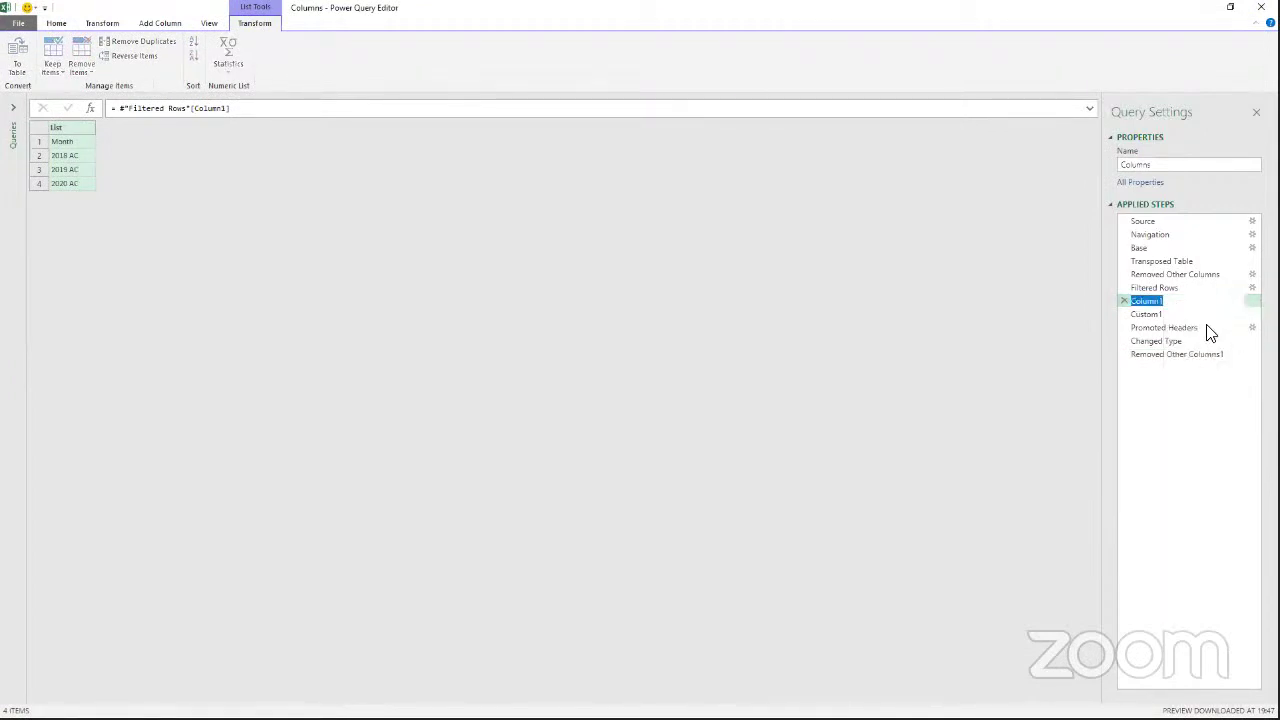
text(Columns)
key(Return)
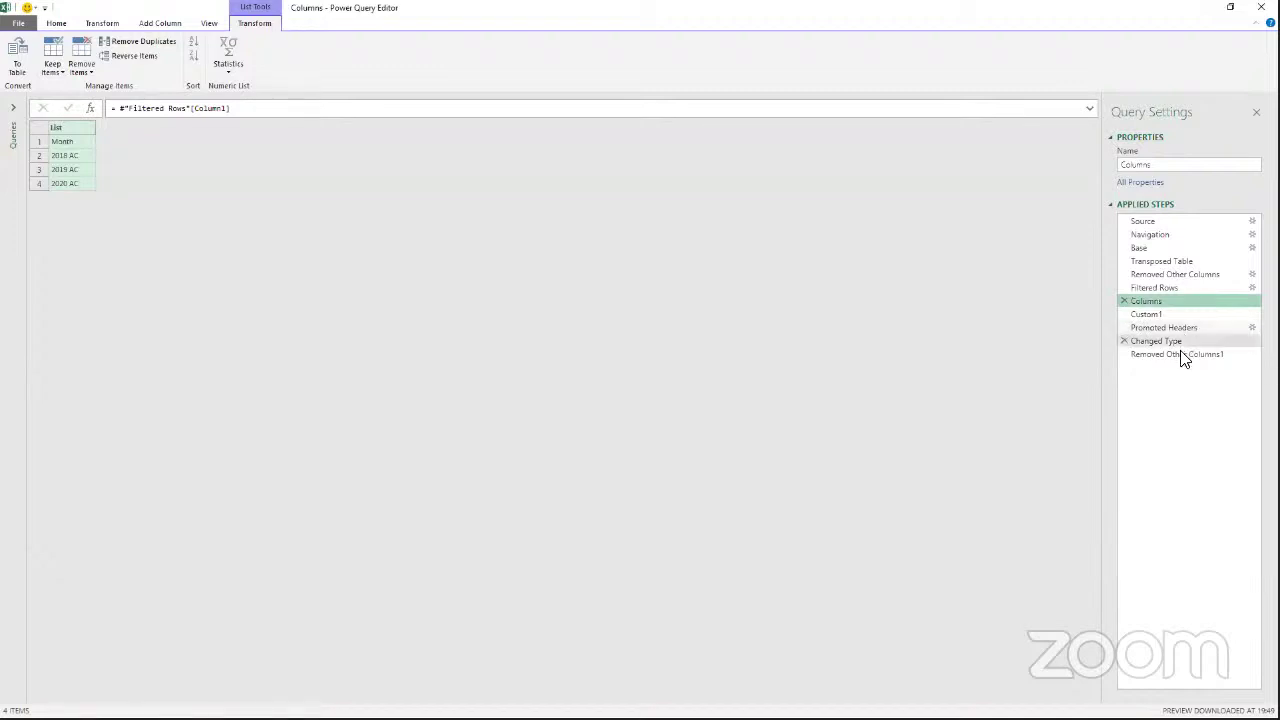
click(1182, 355)
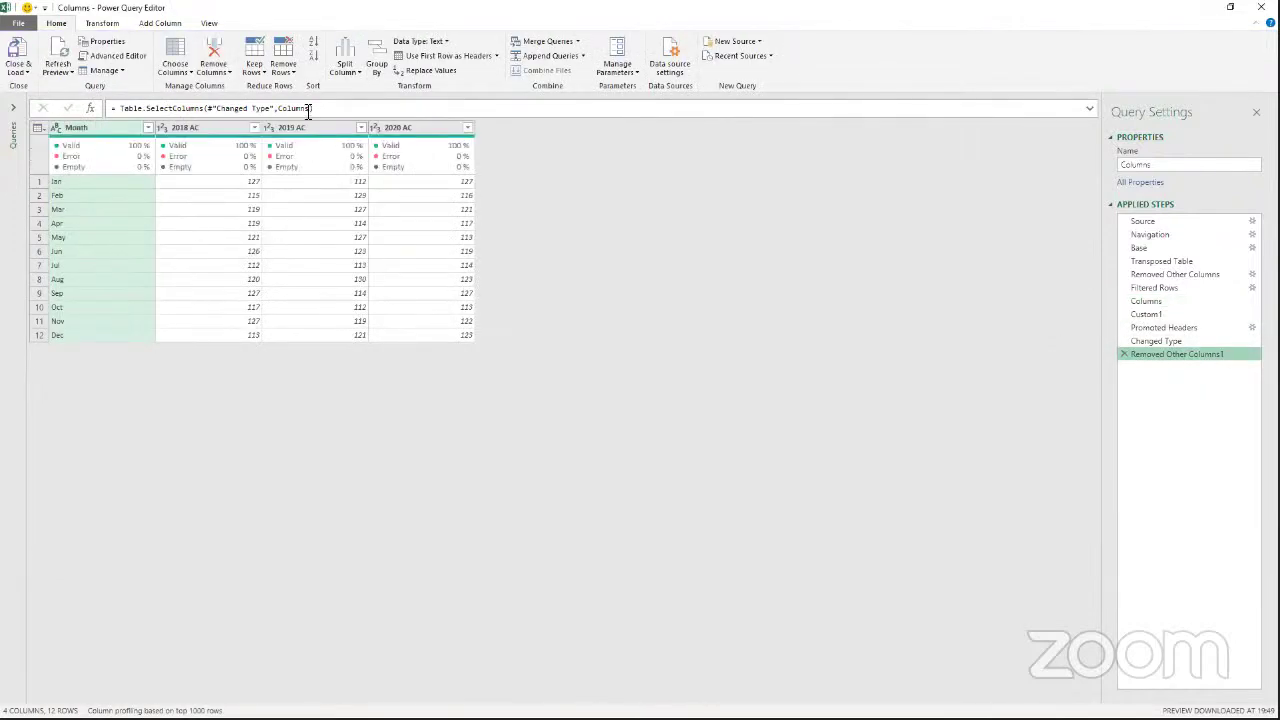
drag(313, 110, 277, 110)
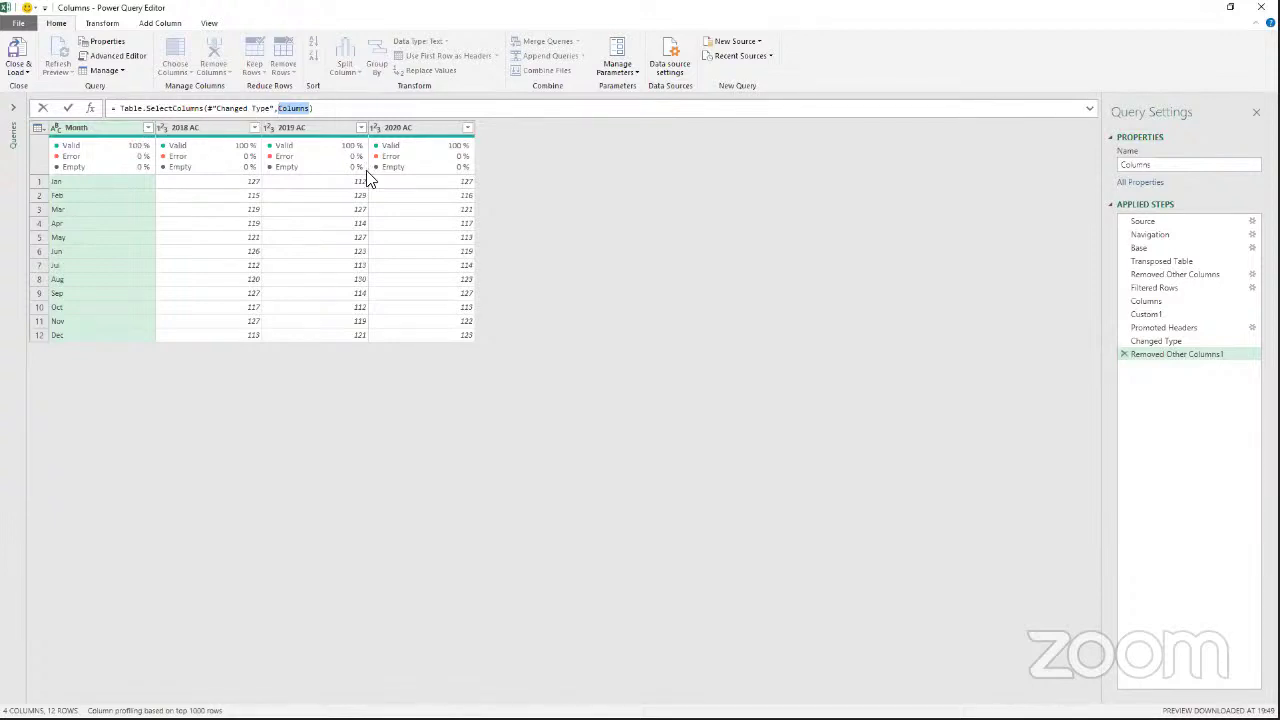
Delete the Changed Type step from the query's applied steps.
click(1150, 301)
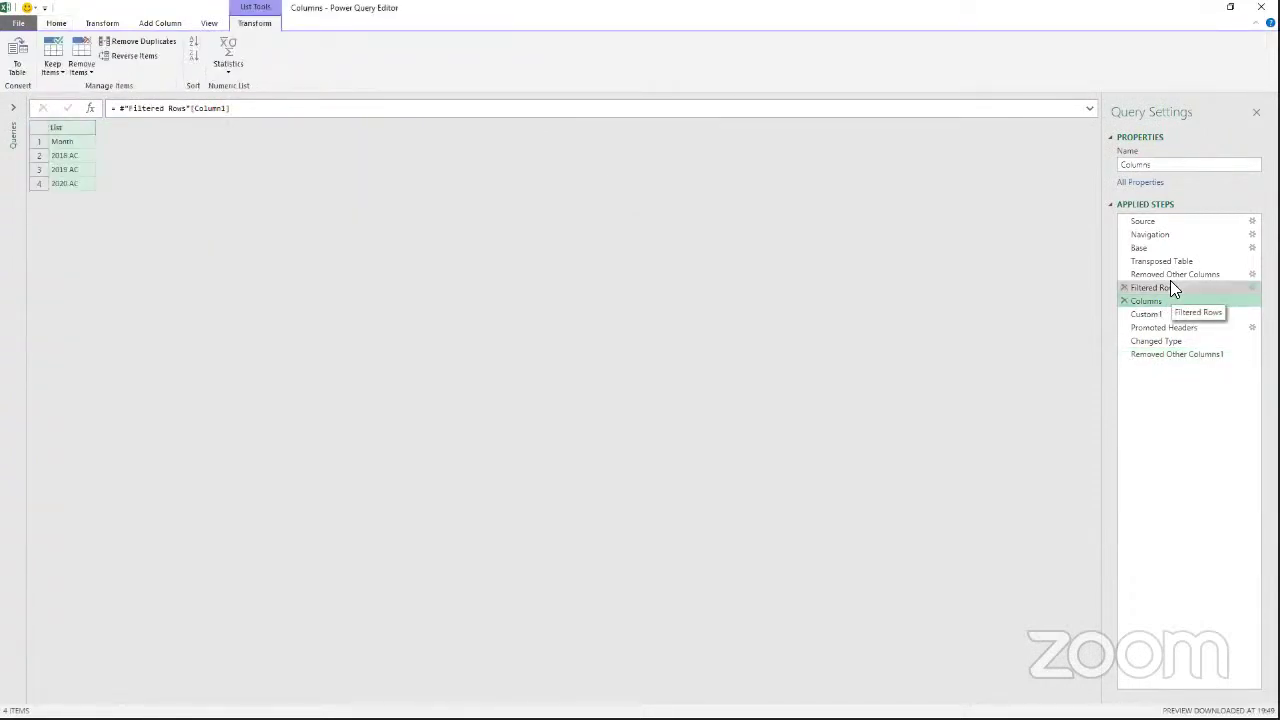
click(1168, 287)
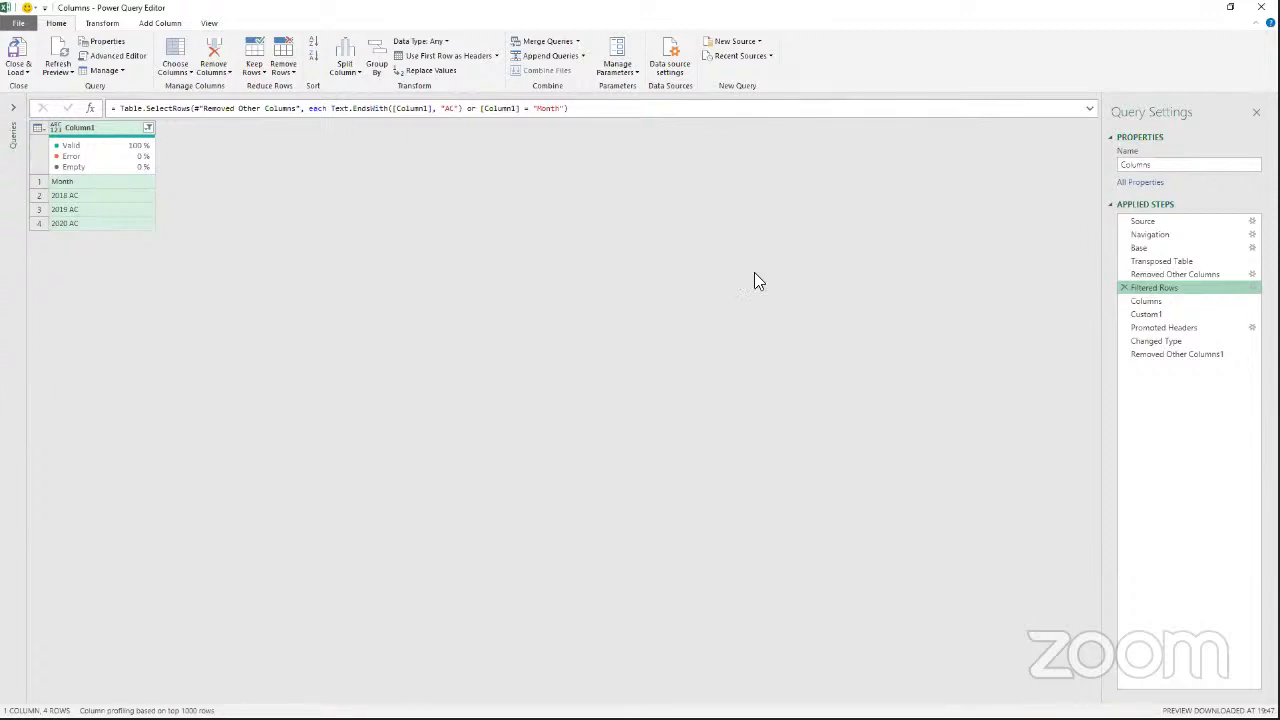
click(1140, 342)
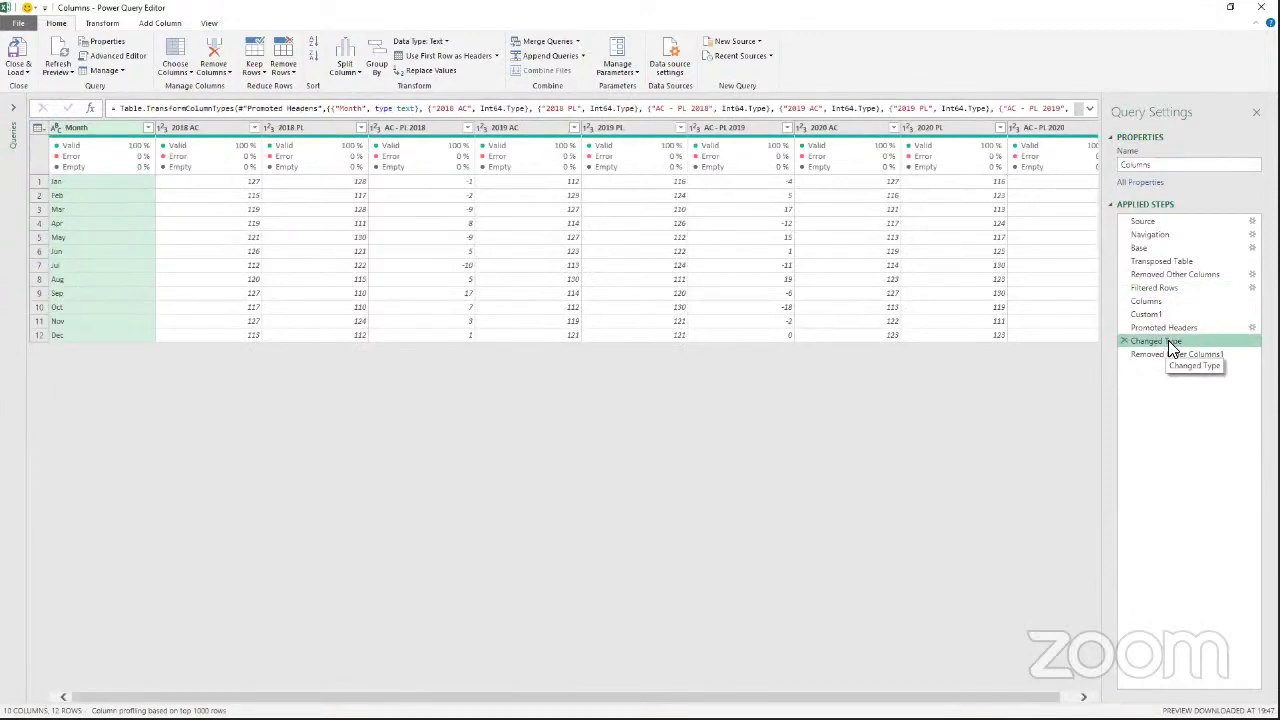
click(1123, 341)
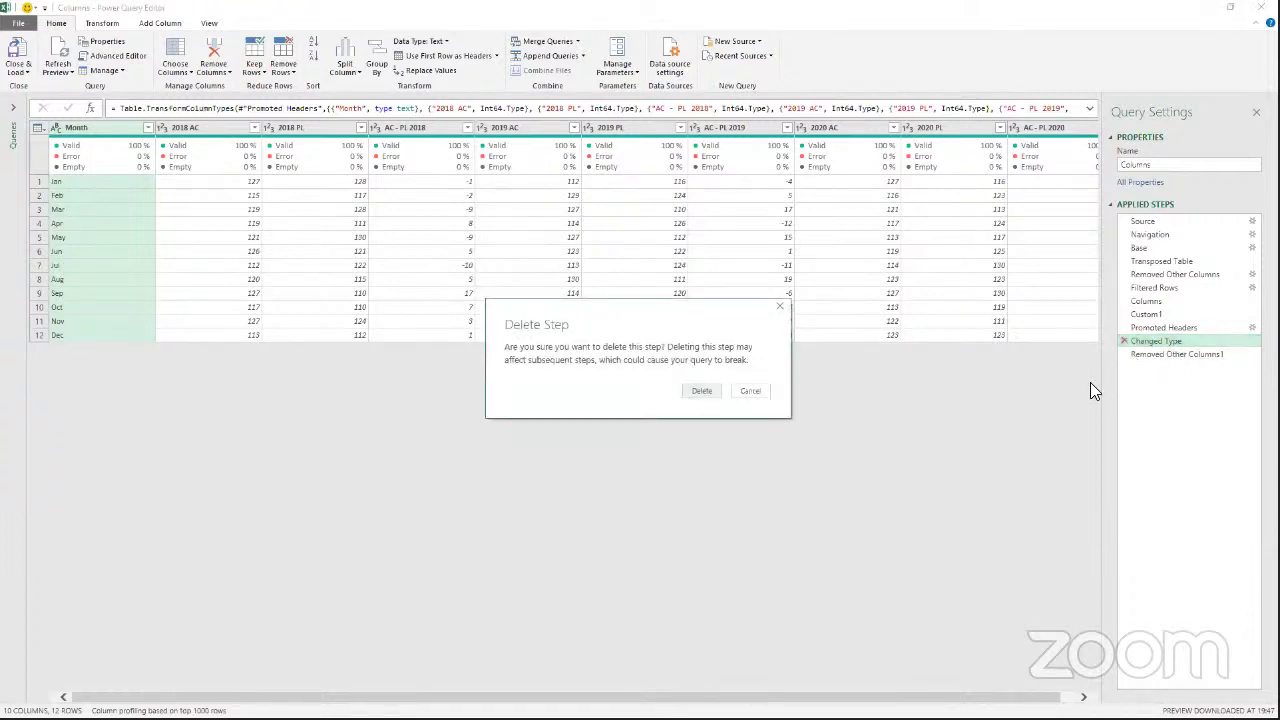
key(Return)
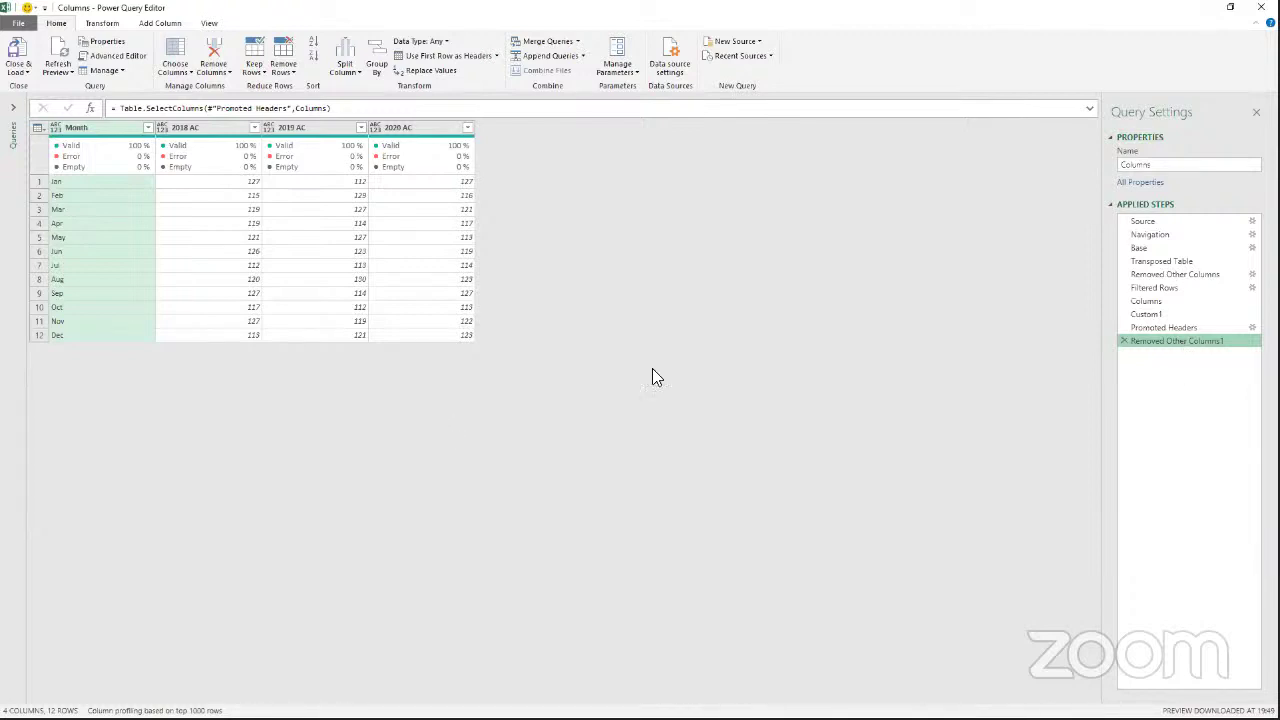
click(1200, 328)
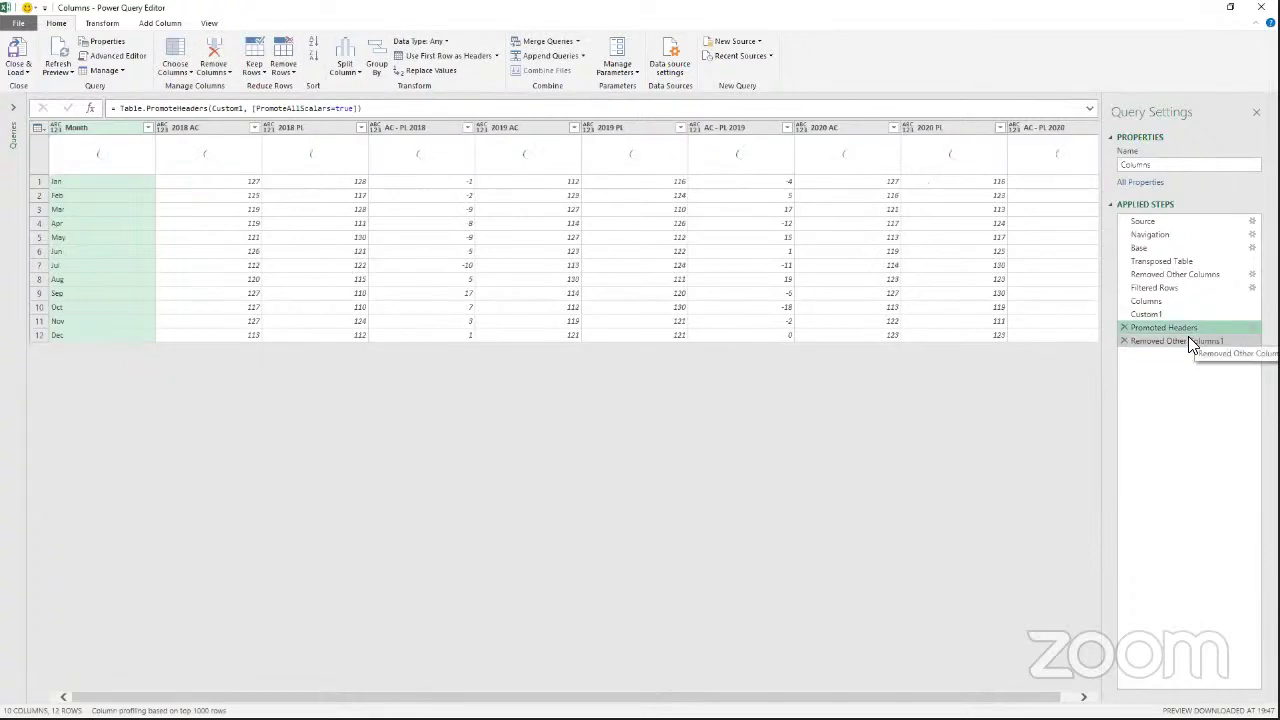
click(1188, 341)
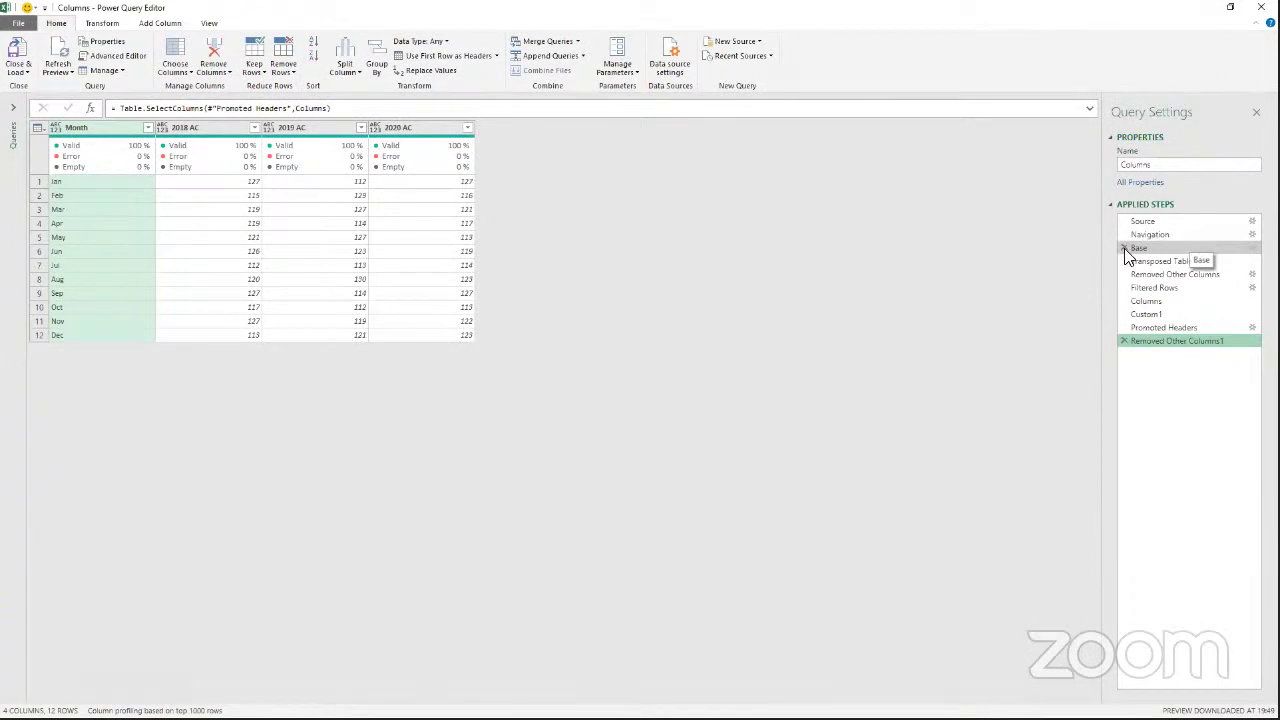
Duplicate the Columns query.
click(13, 107)
right_click(48, 118)
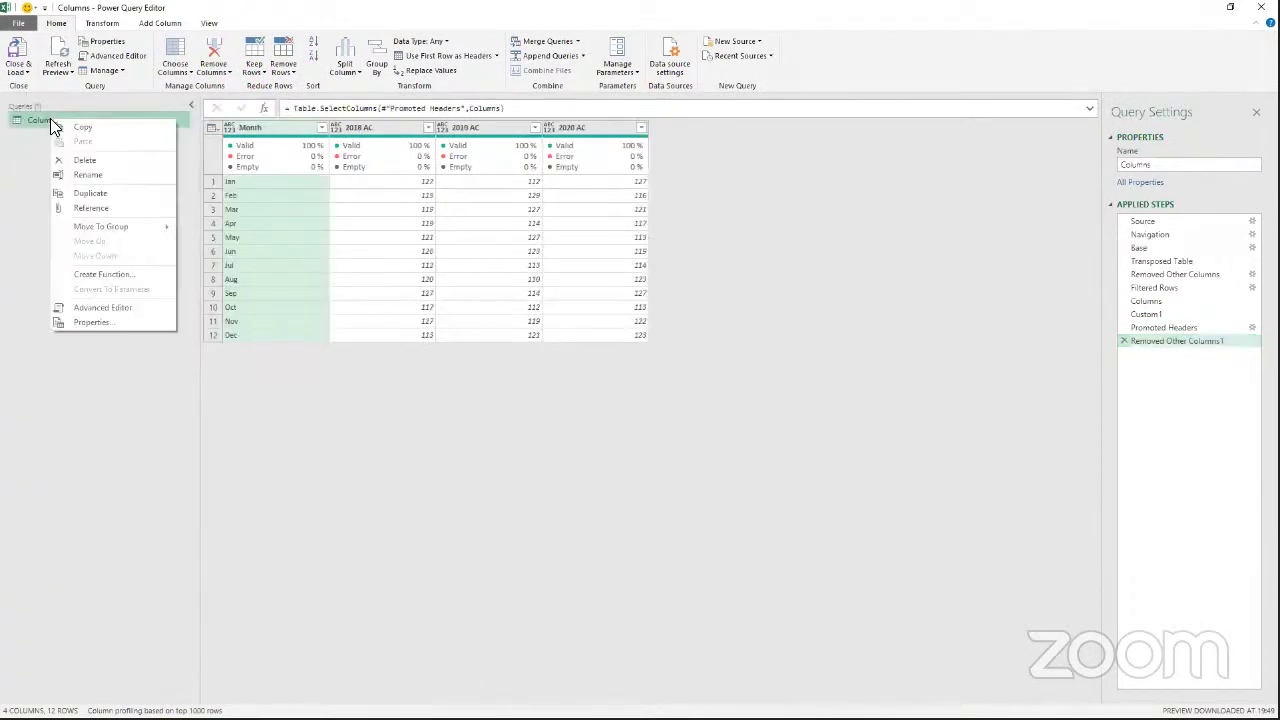
click(90, 193)
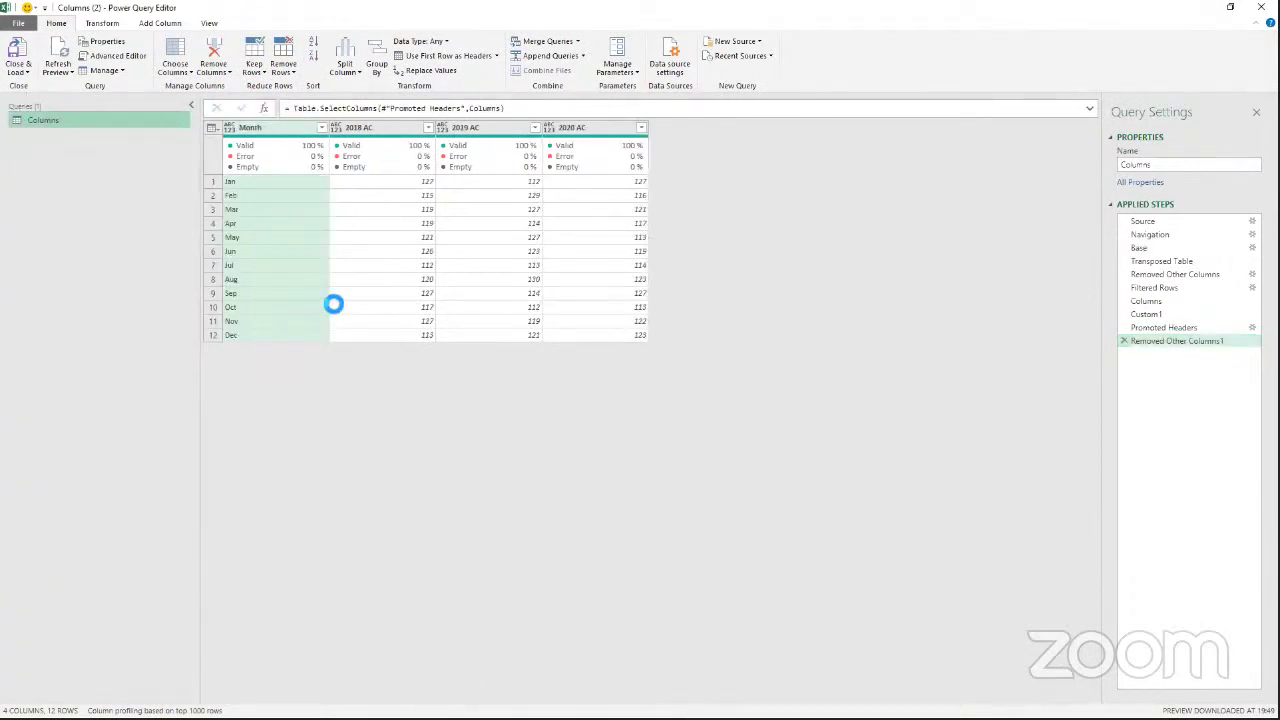
In the duplicated query's M code, add the function header (Filename,SheetName)=> on a new line above let.
click(118, 55)
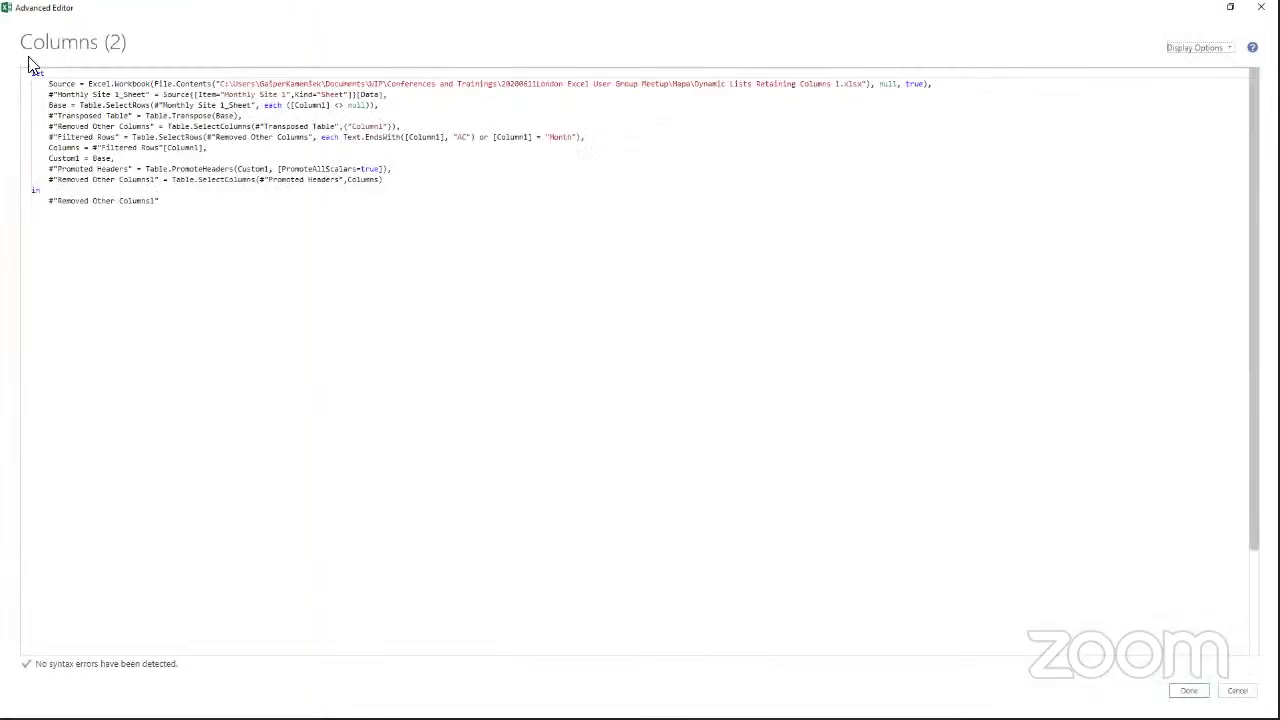
click(31, 74)
key(Return)
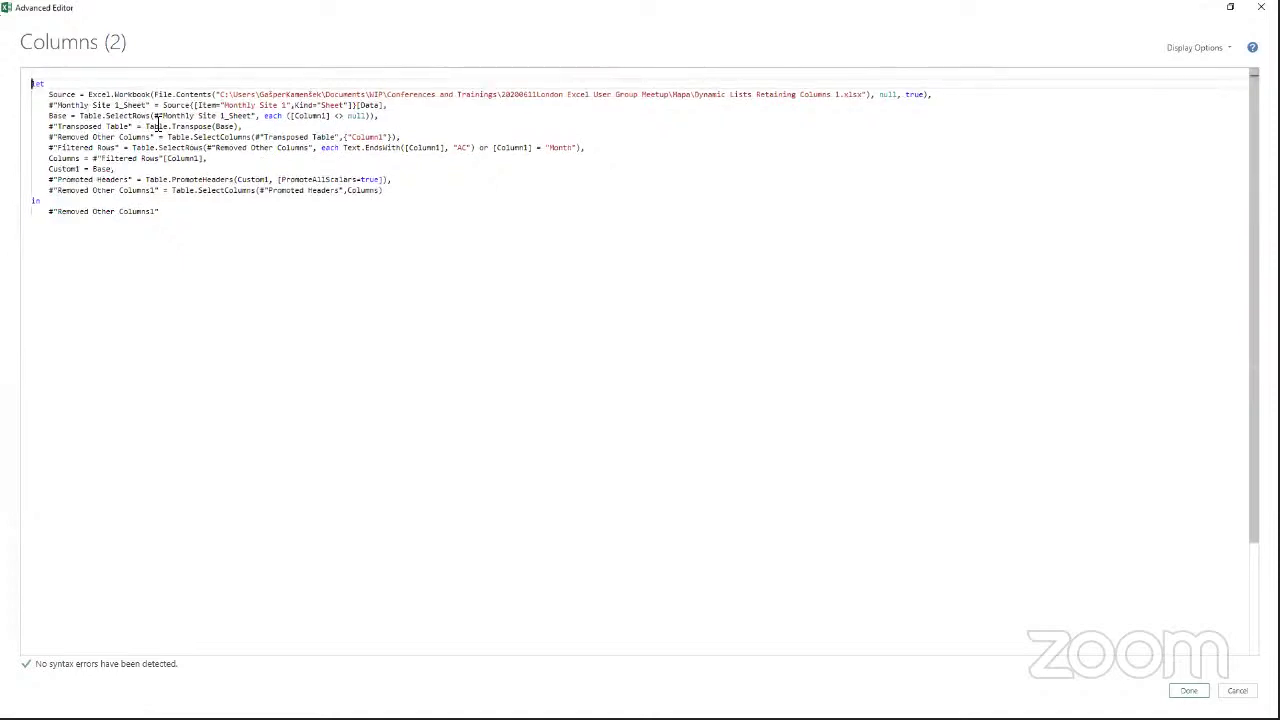
key(Up)
text(/)
text(Filename)
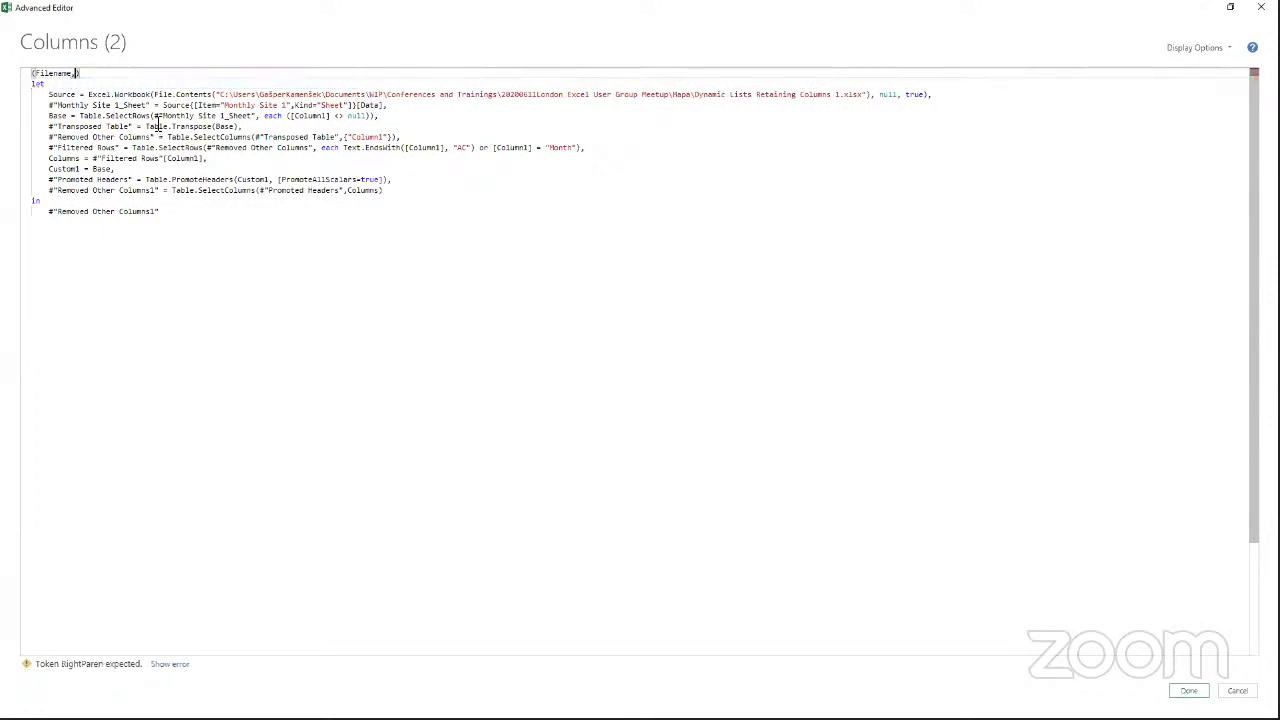
text( ,SheetName)
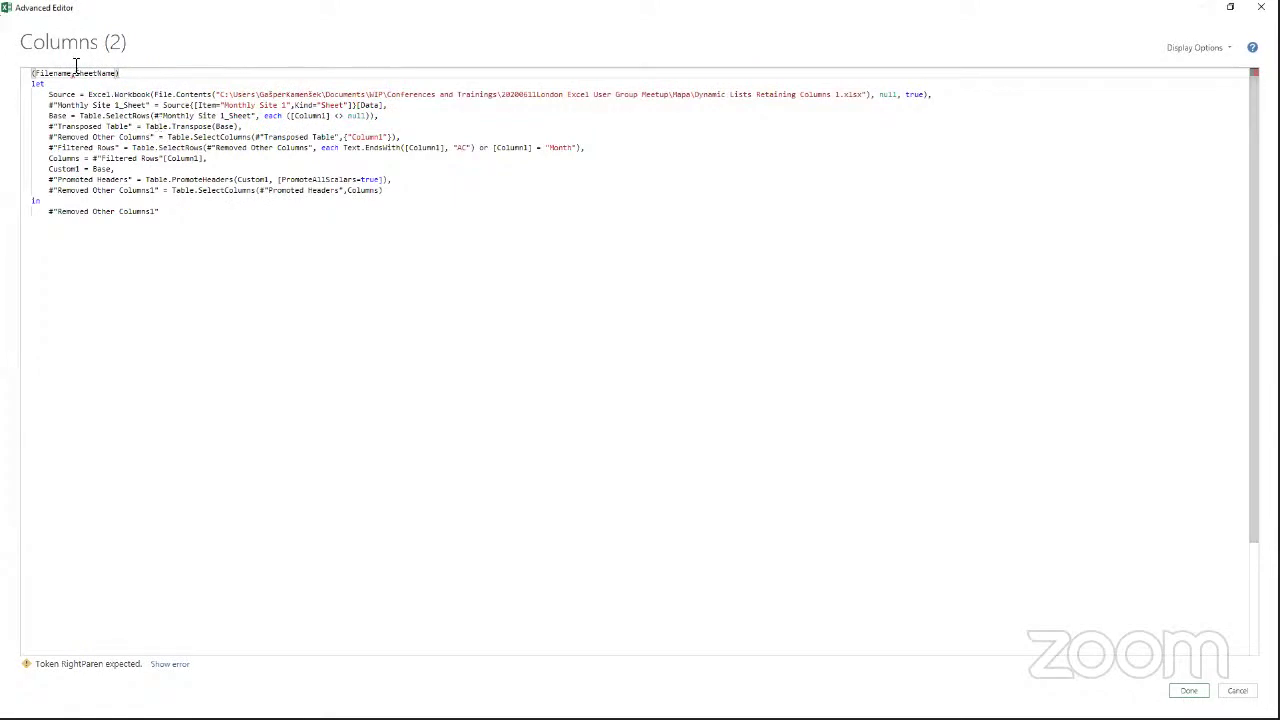
text(=)
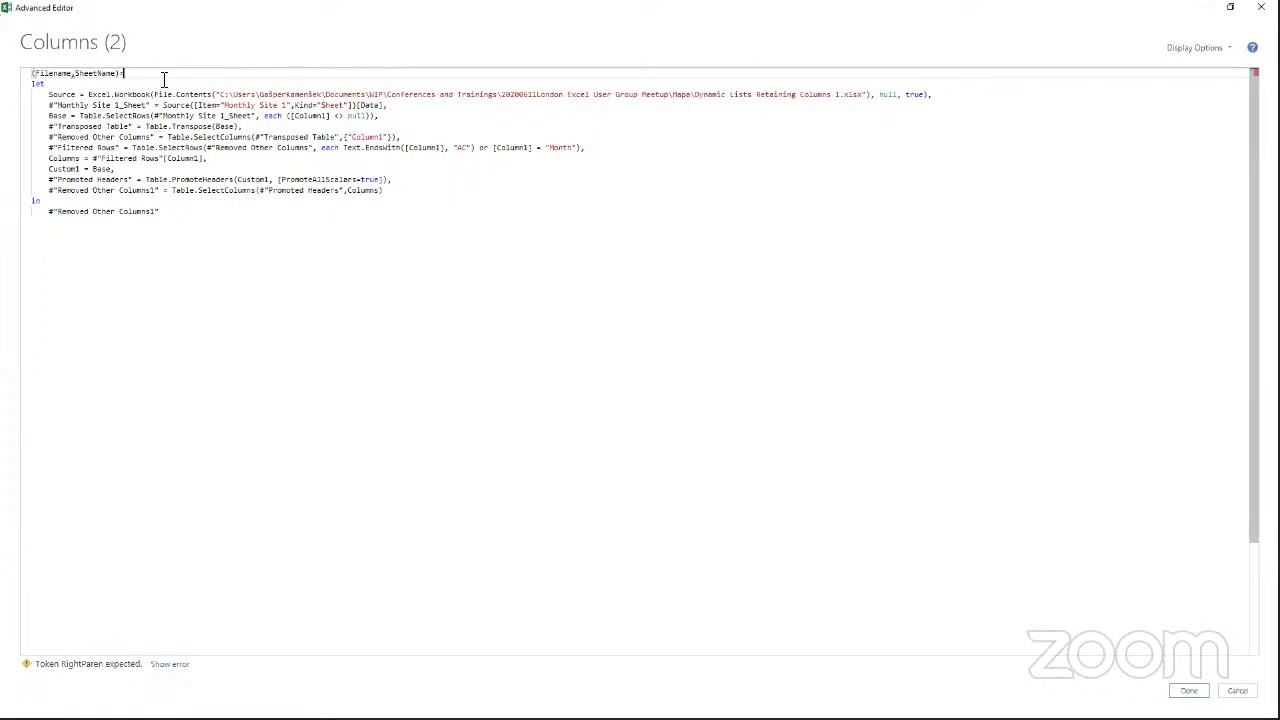
text(>)
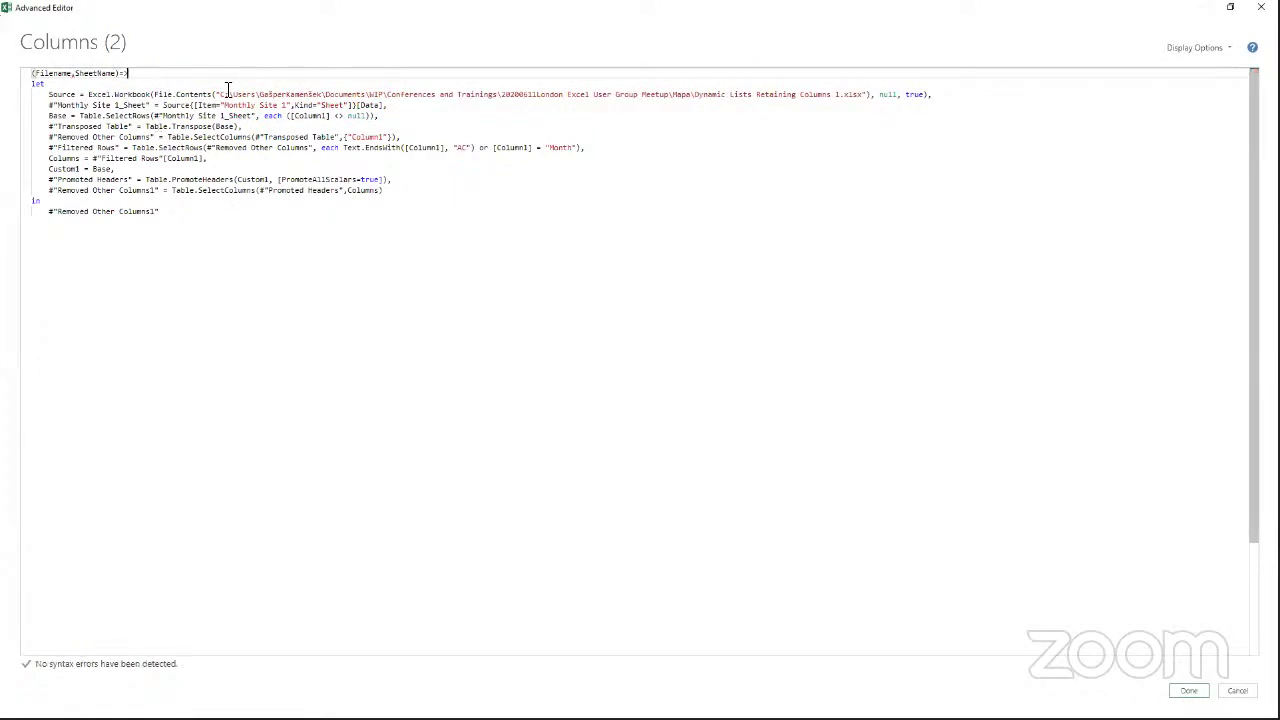
Replace the hardcoded workbook path inside File.Contents on the Source line with FileName.
drag(220, 94, 869, 90)
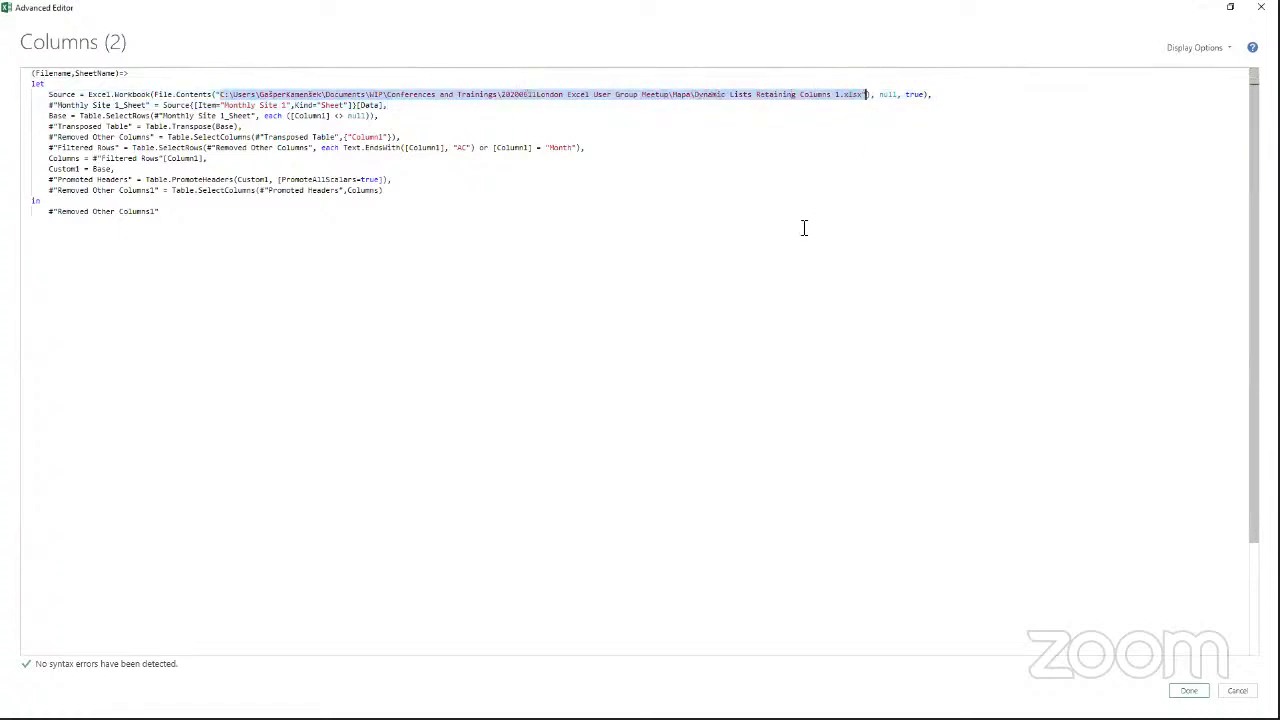
key(Delete)
key(BackSpace)
text(Filen)
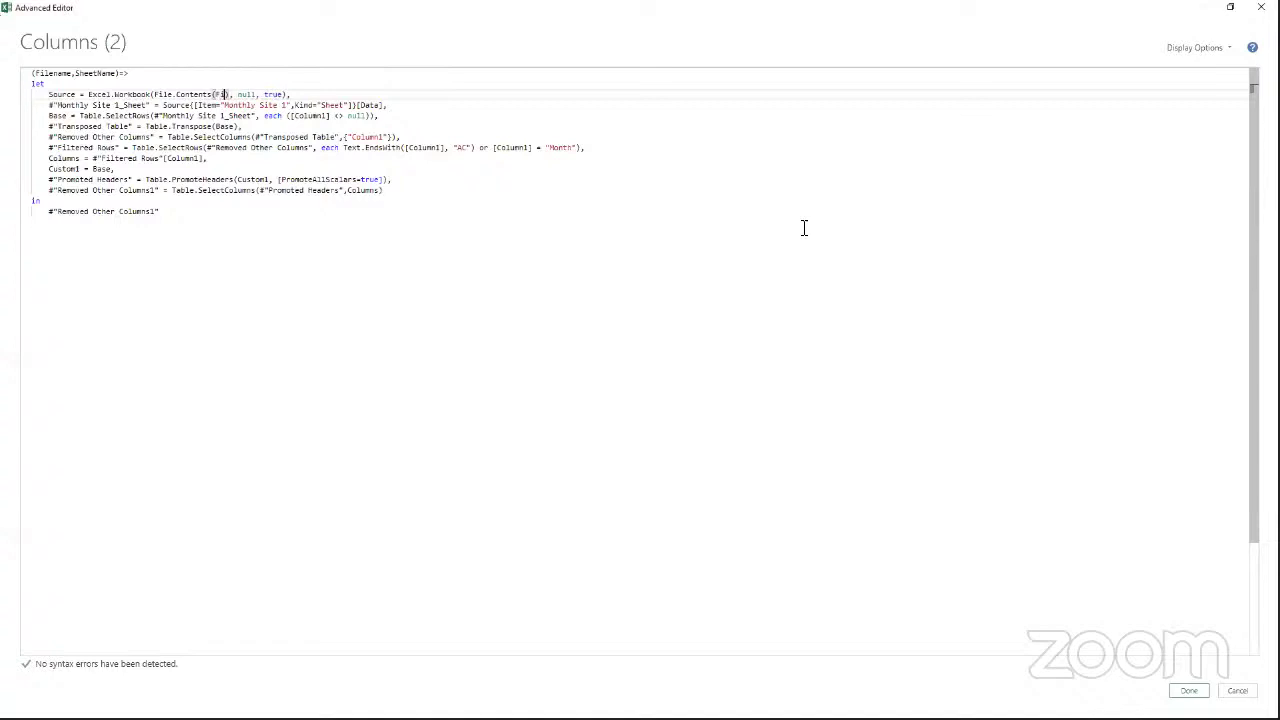
text(ame)
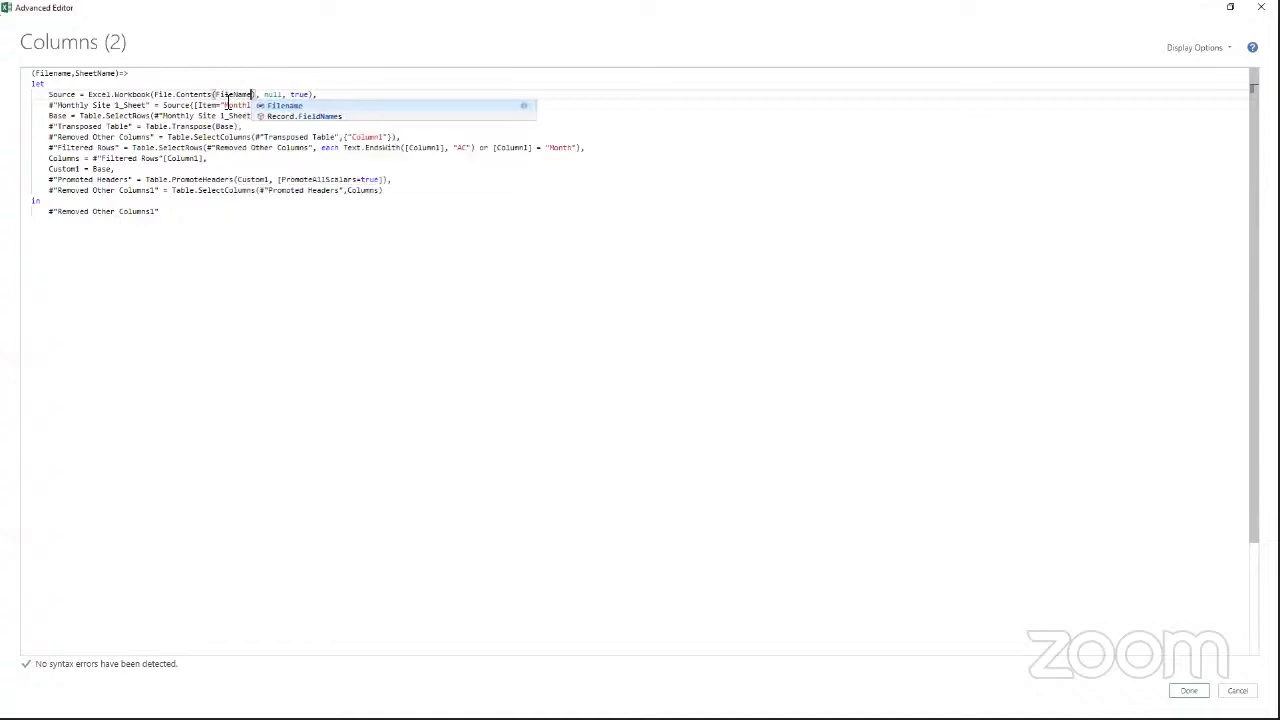
click(234, 105)
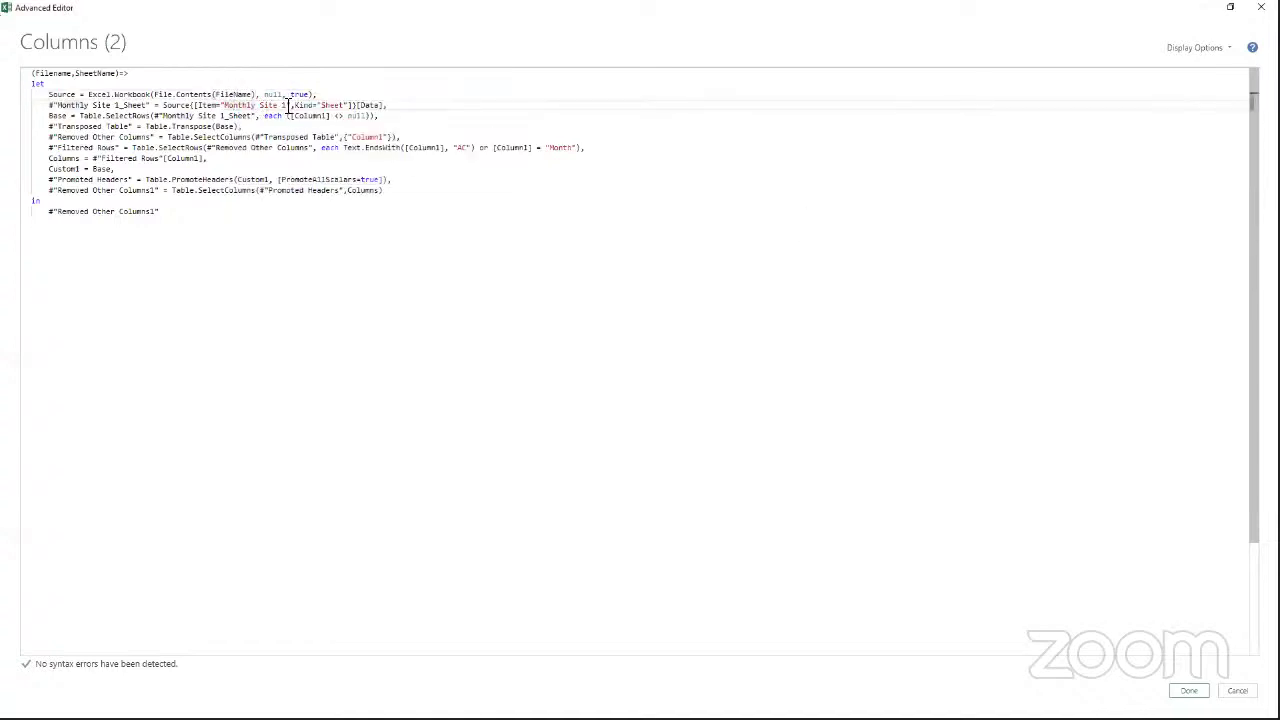
Replace the hardcoded sheet name "Monthly Site 1" in the Item argument with SheetName and apply the M code.
drag(292, 105, 219, 105)
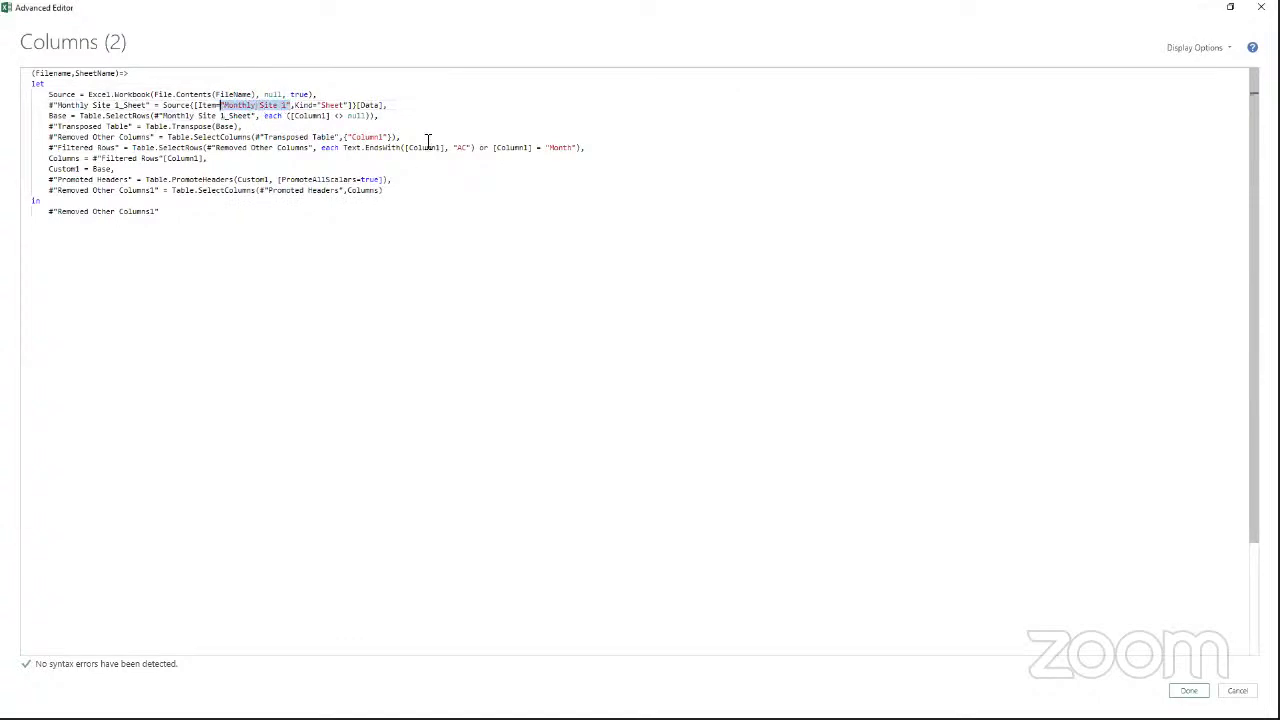
text(SheetName)
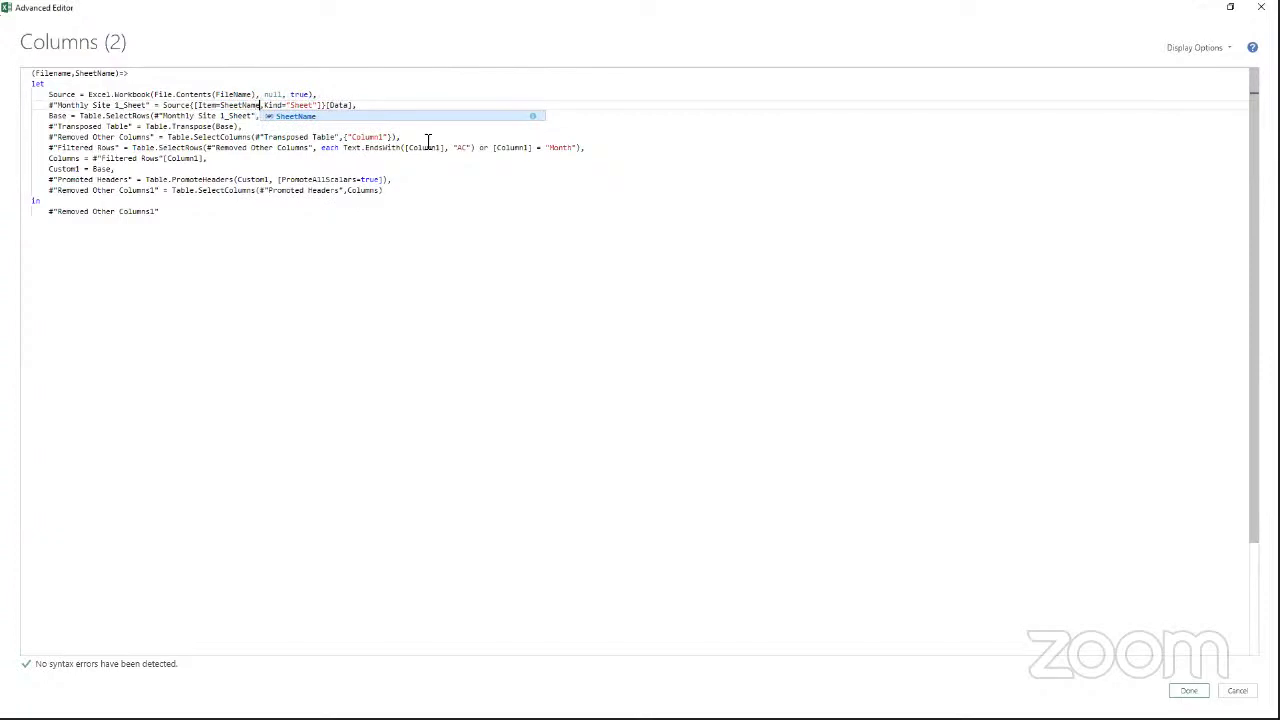
click(352, 256)
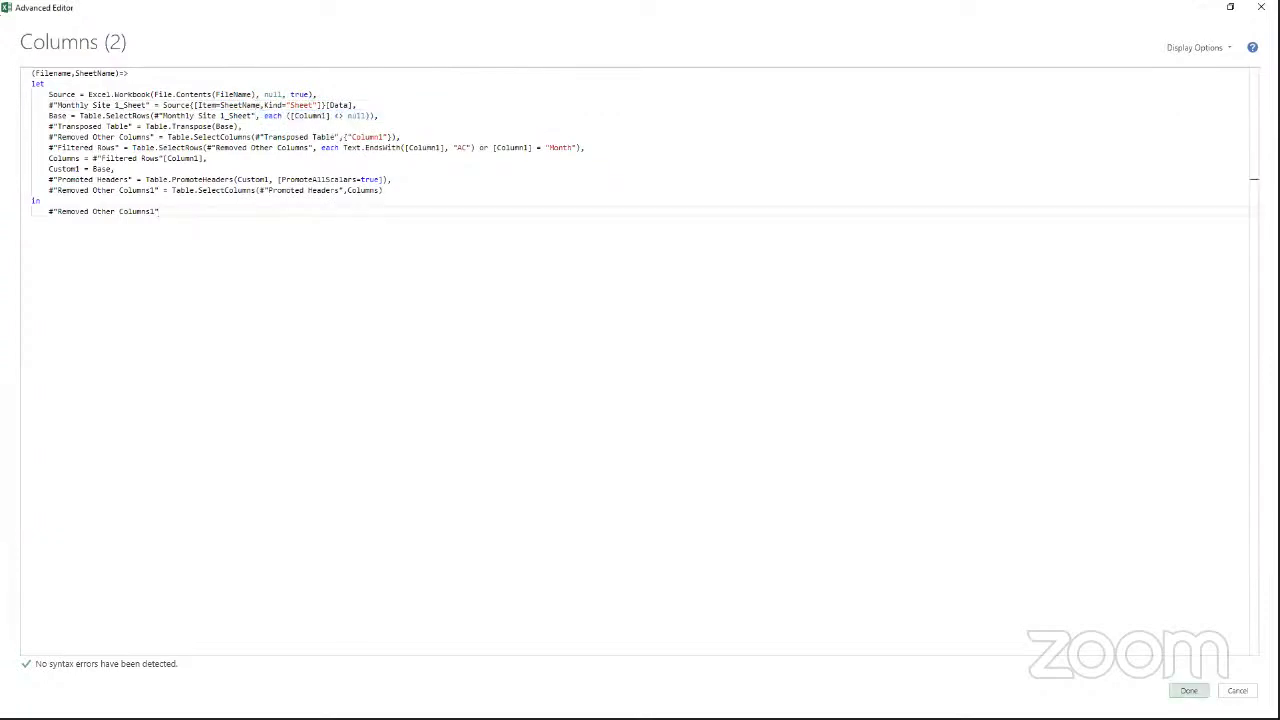
click(1189, 691)
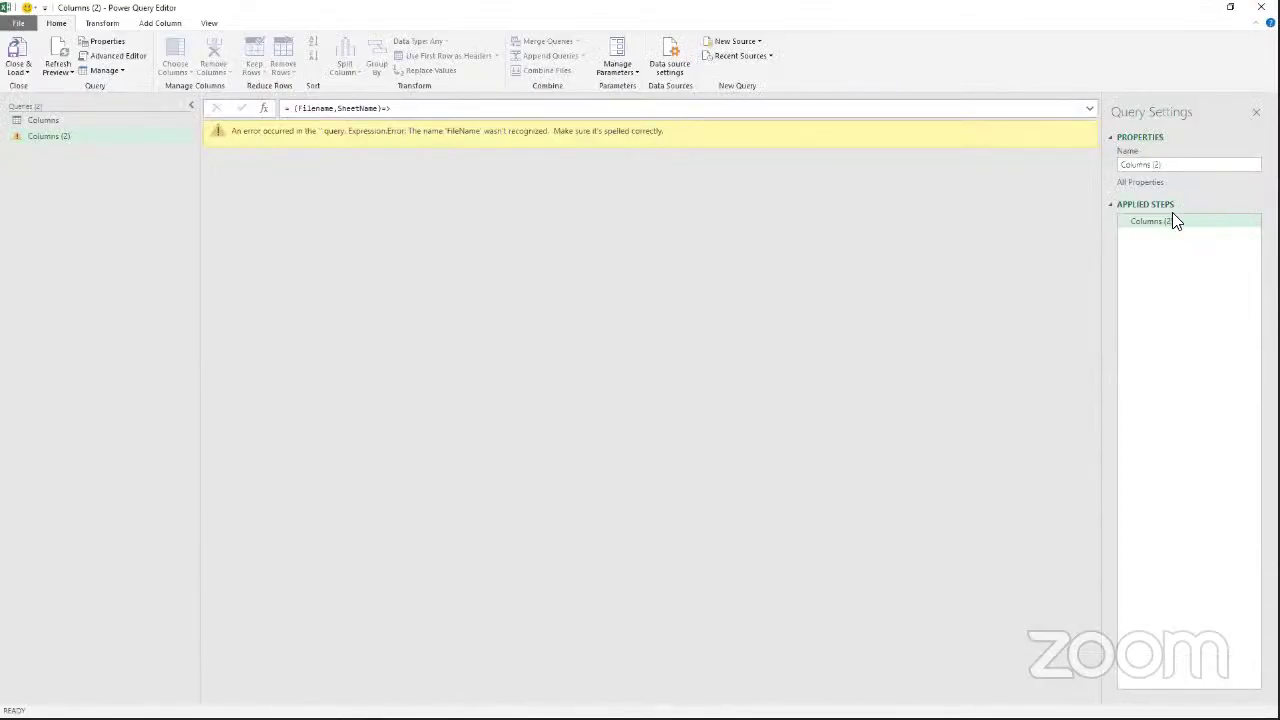
Correct the first parameter's spelling in the function header to FileName so it matches the Source line, and apply the code.
click(104, 56)
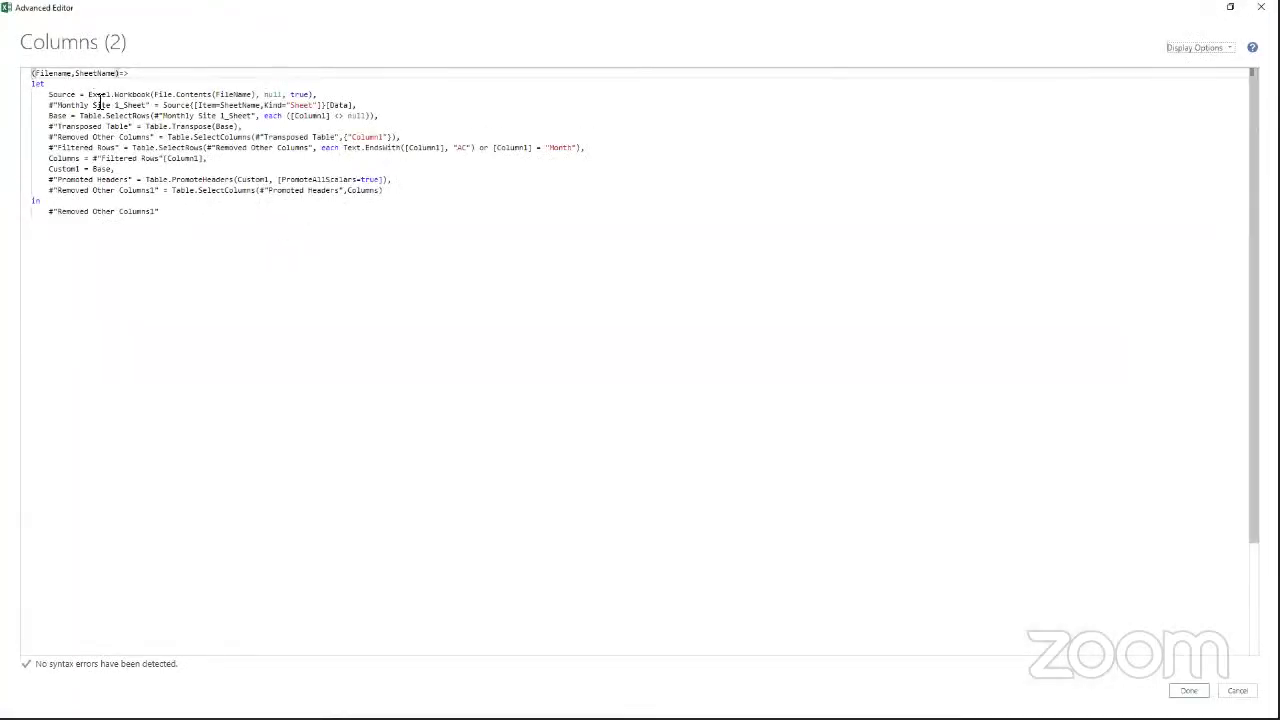
drag(97, 94, 94, 105)
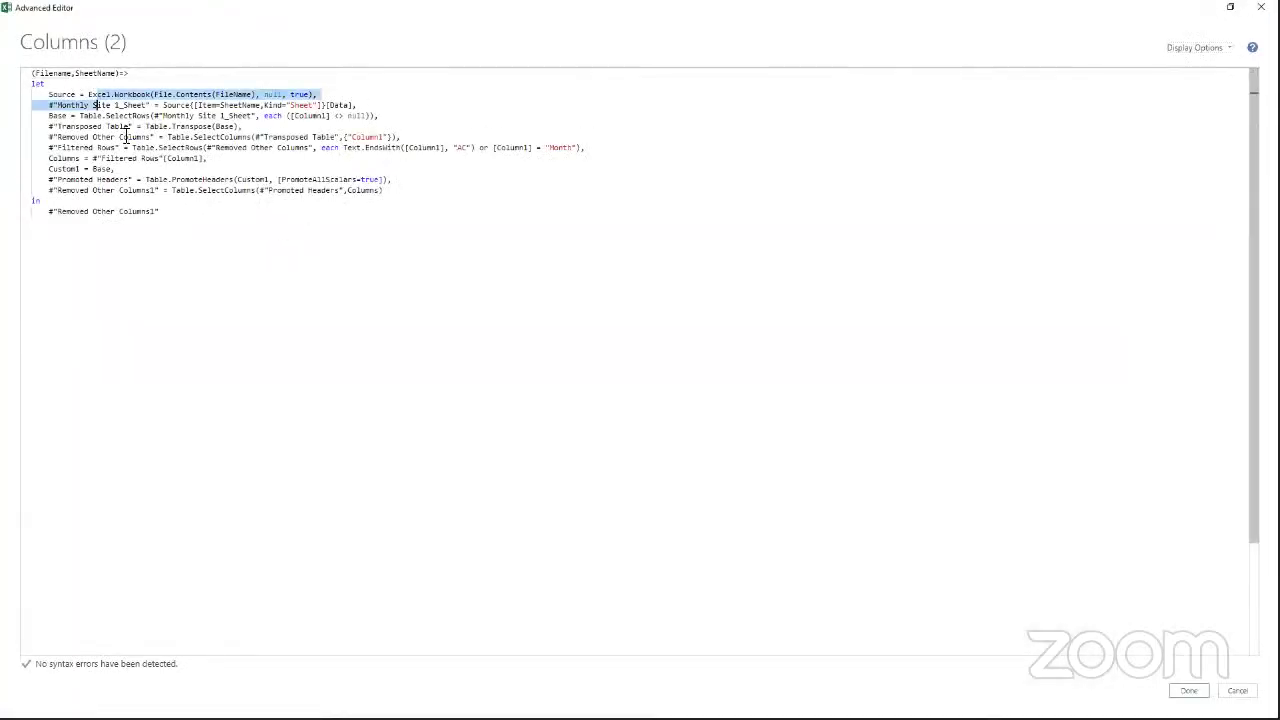
click(237, 94)
click(245, 105)
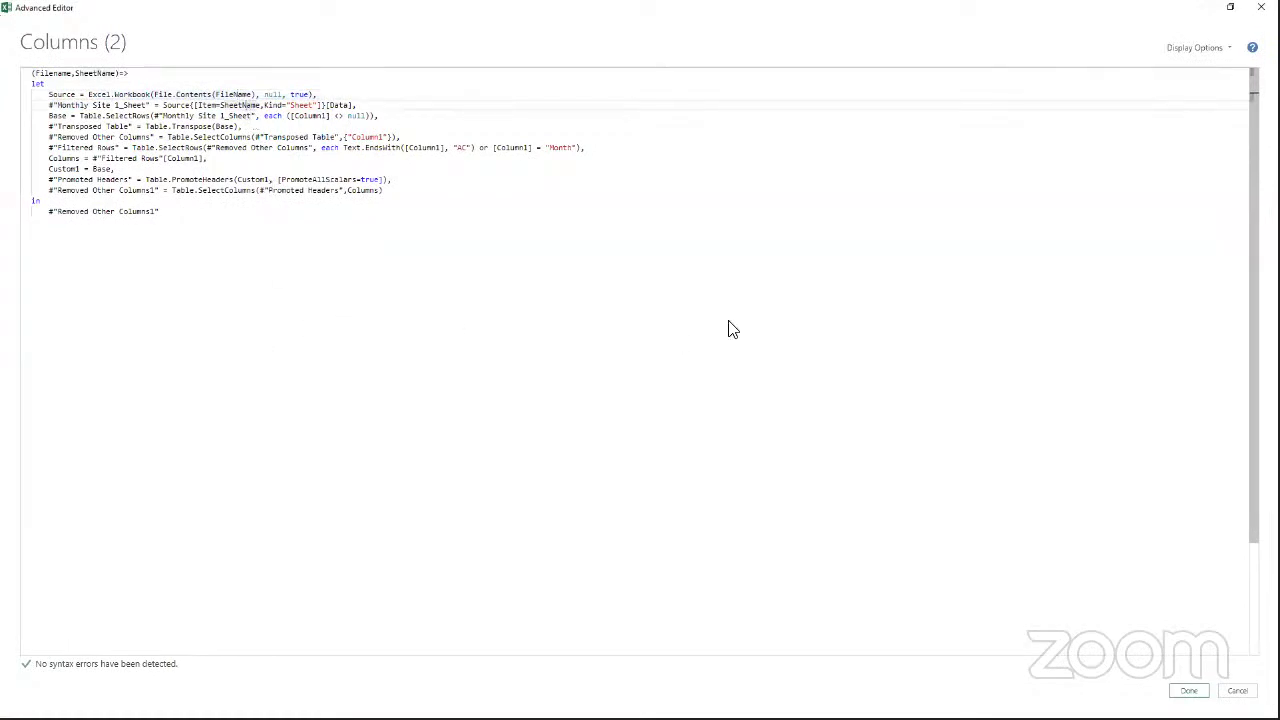
click(1189, 693)
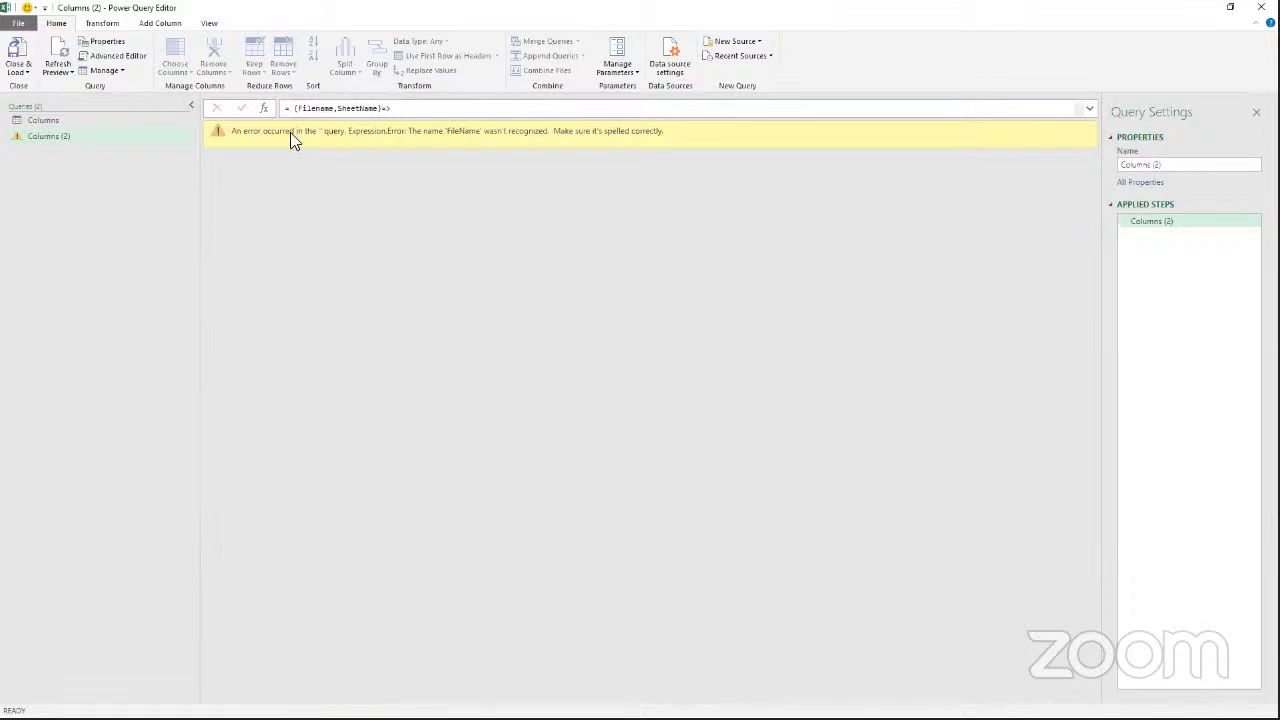
click(112, 55)
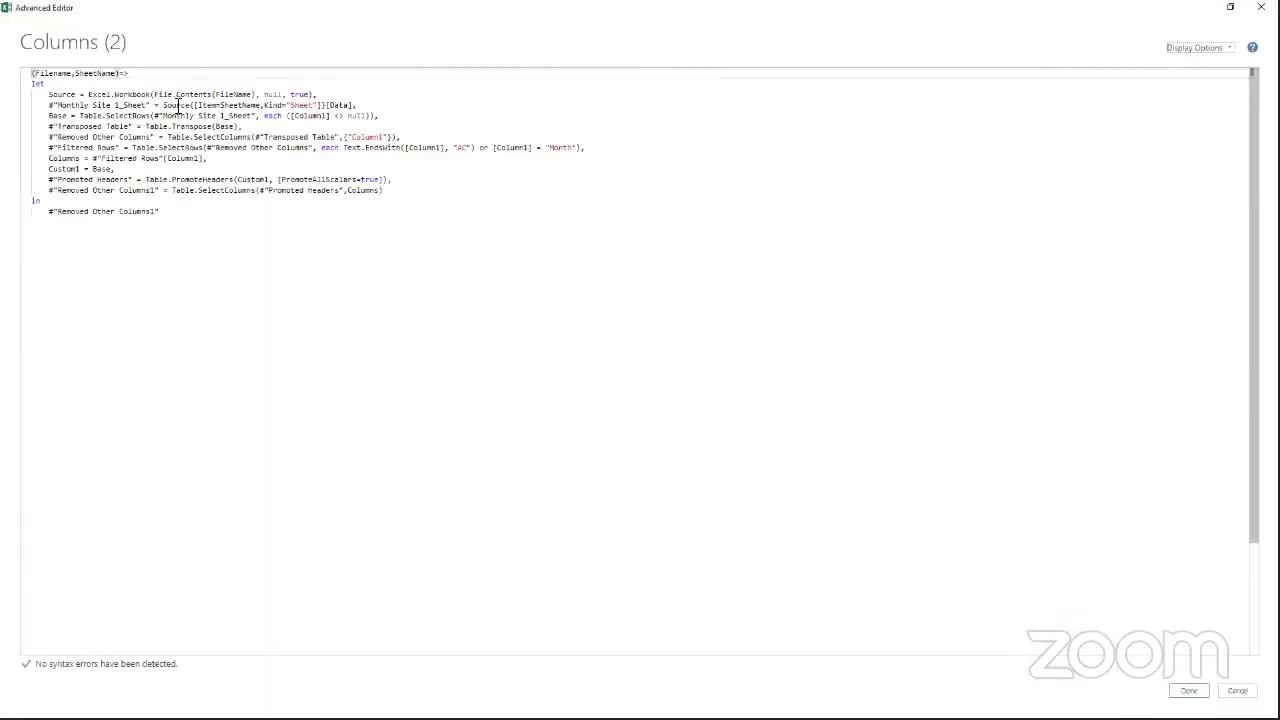
click(58, 74)
key(BackSpace)
text(N)
key(Return)
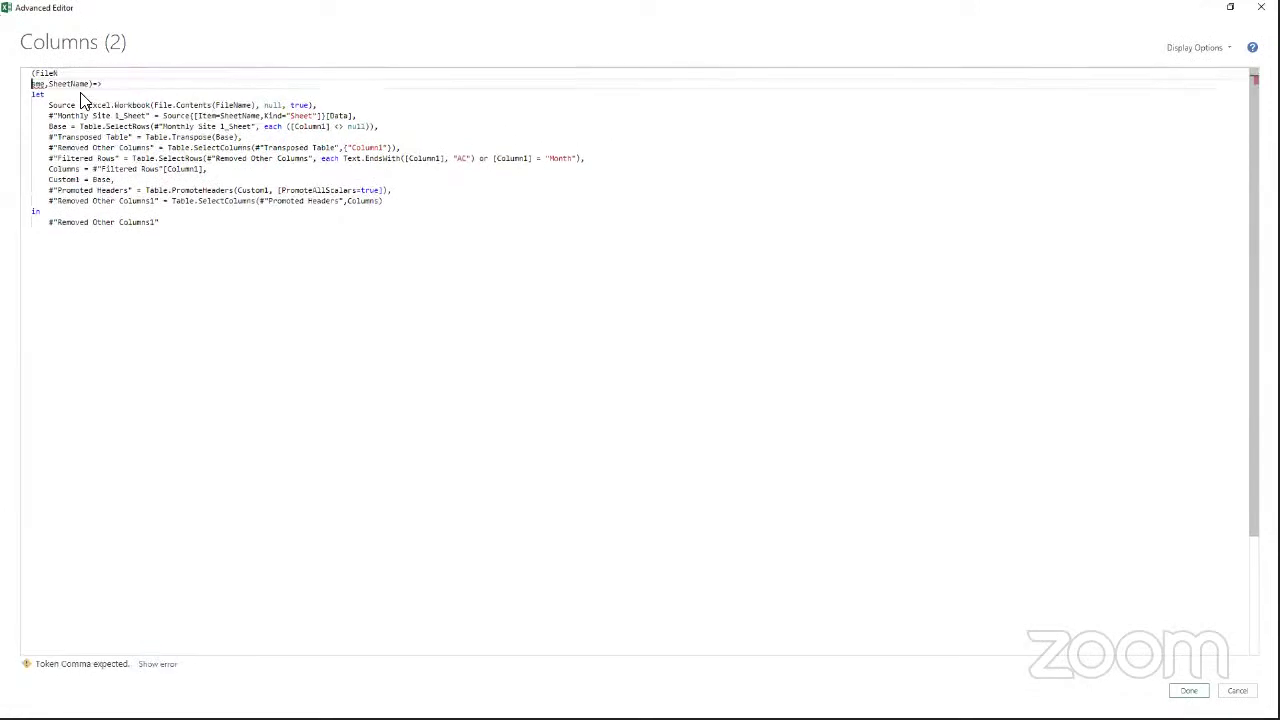
key(BackSpace)
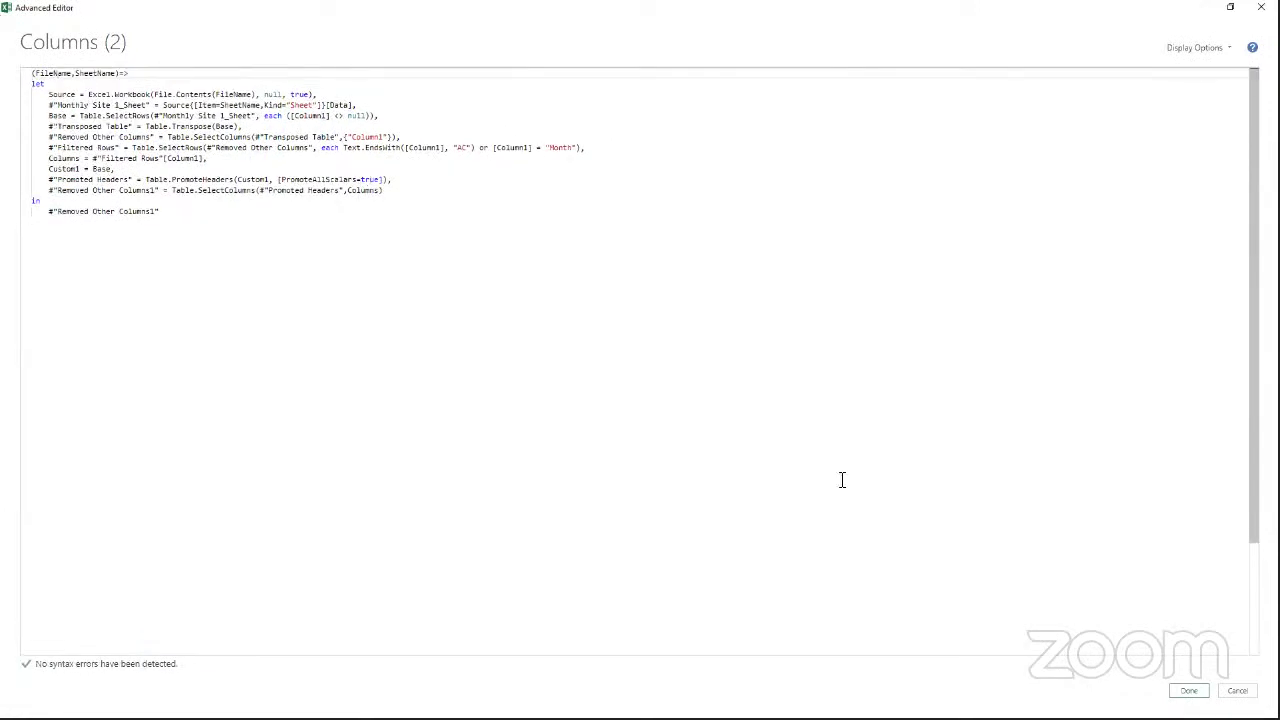
click(1188, 691)
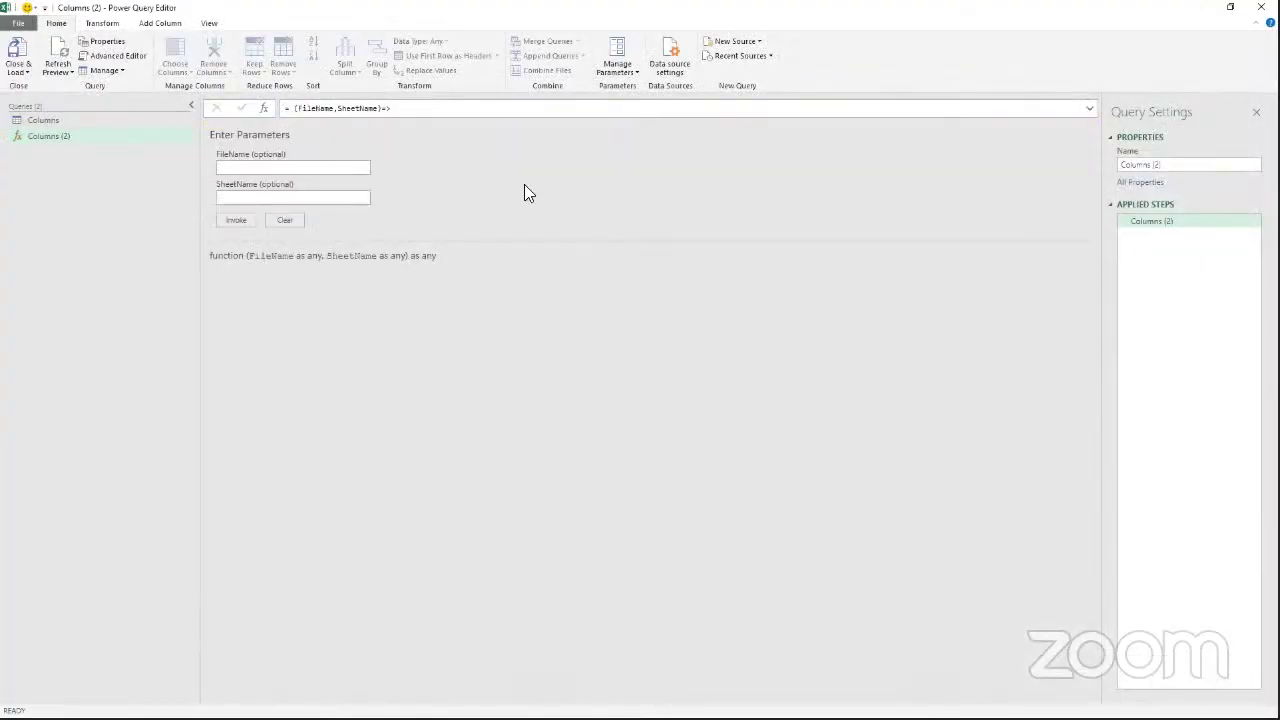
Rename the function query as fnFiltersColumns.
click(1112, 165)
key(BackSpace)
text(c)
text(nFilters)
text(Columns)
click(1163, 234)
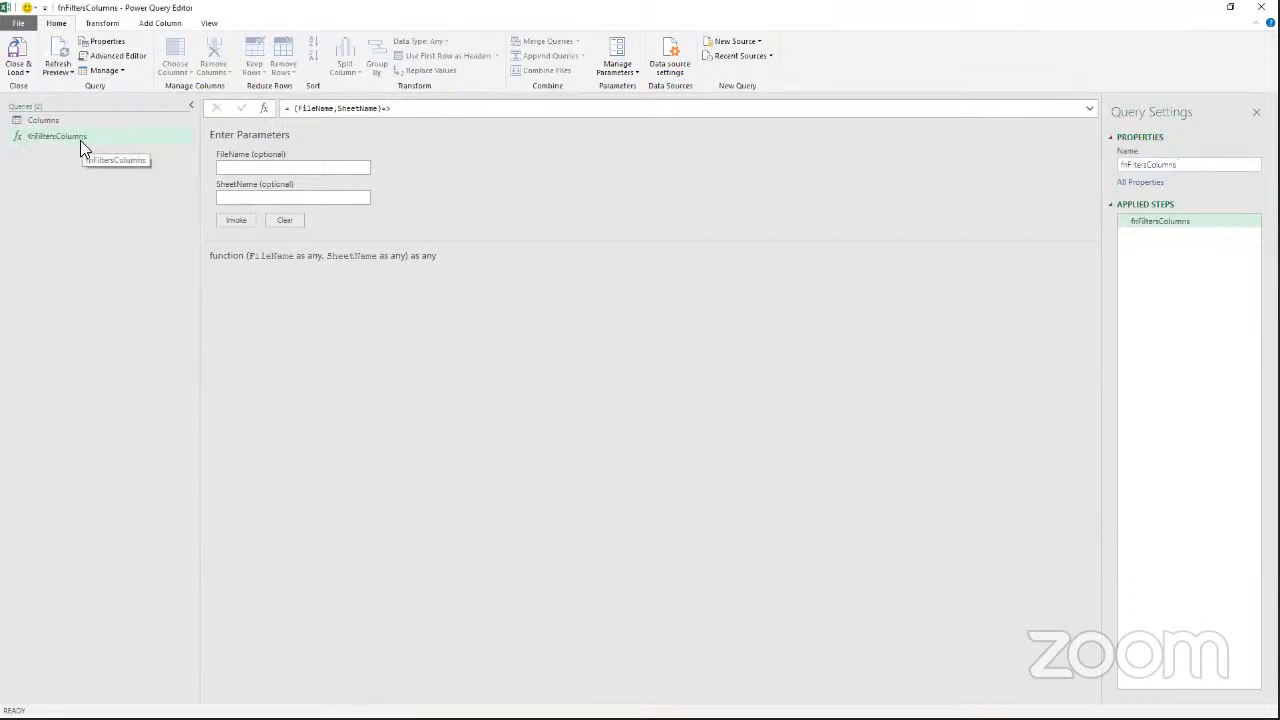
Start a new query that uses a folder as its data source.
right_click(30, 158)
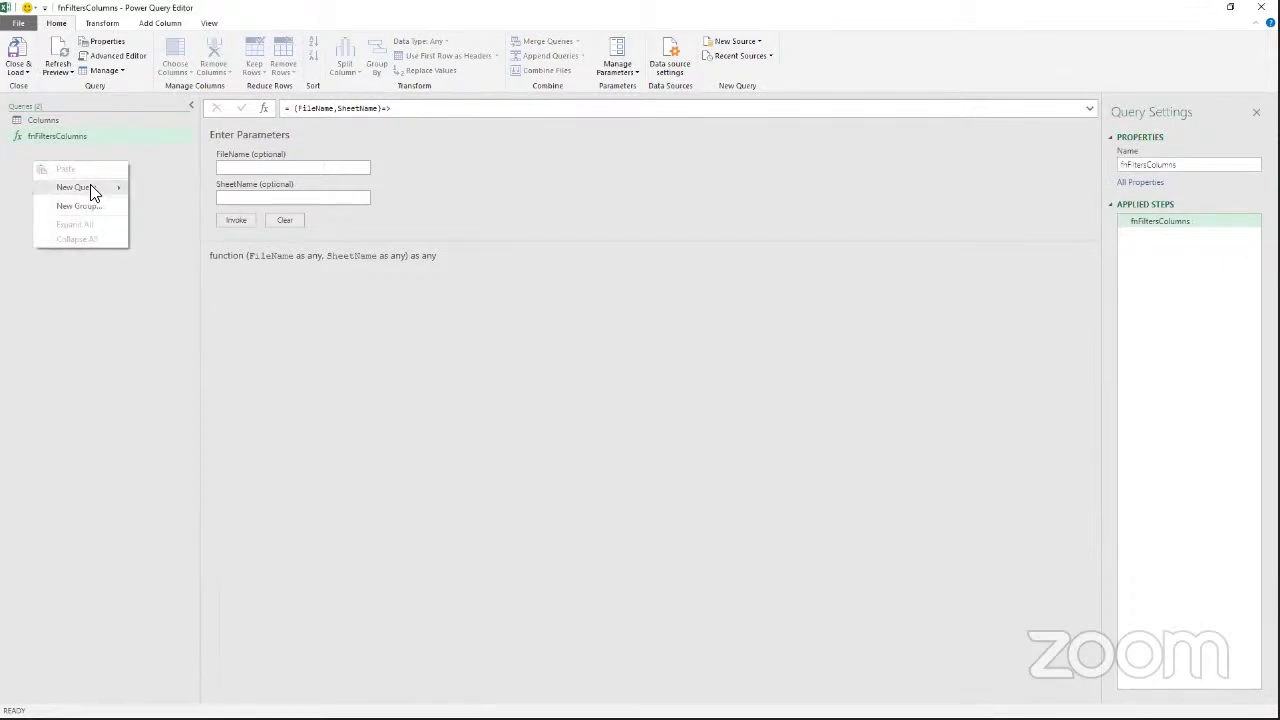
mouse_move(88, 188)
mouse_move(156, 190)
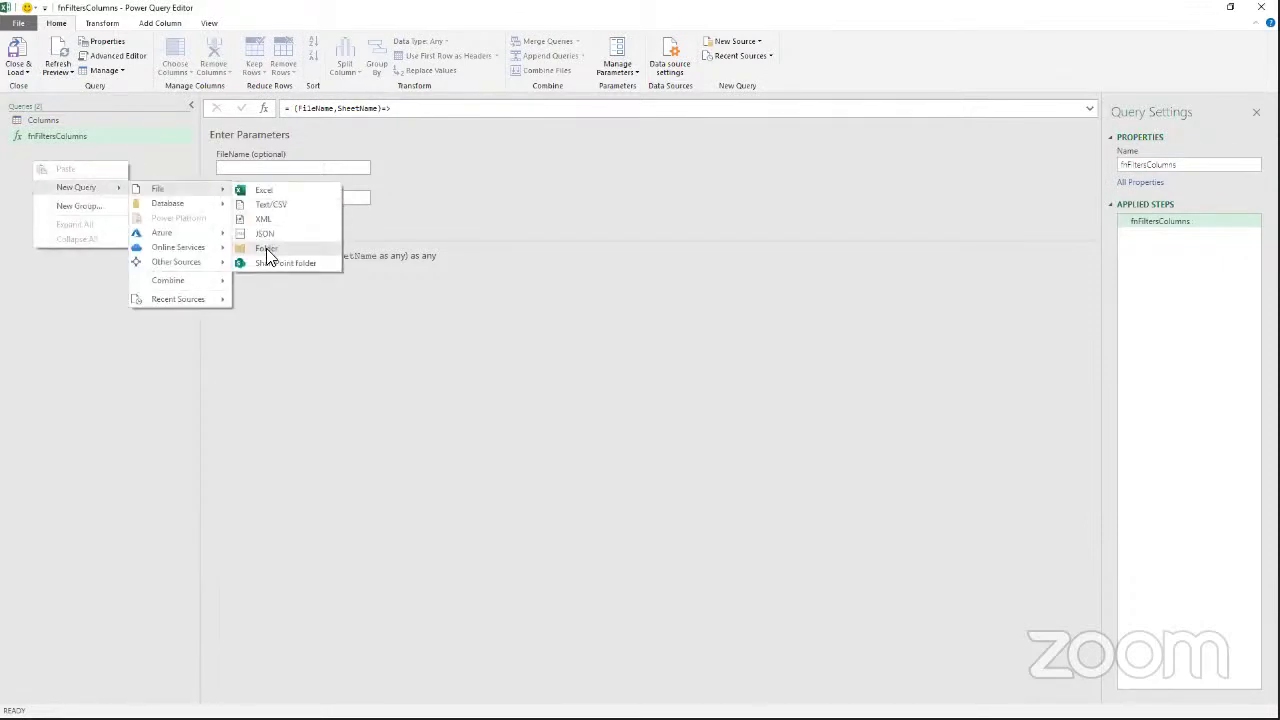
click(266, 249)
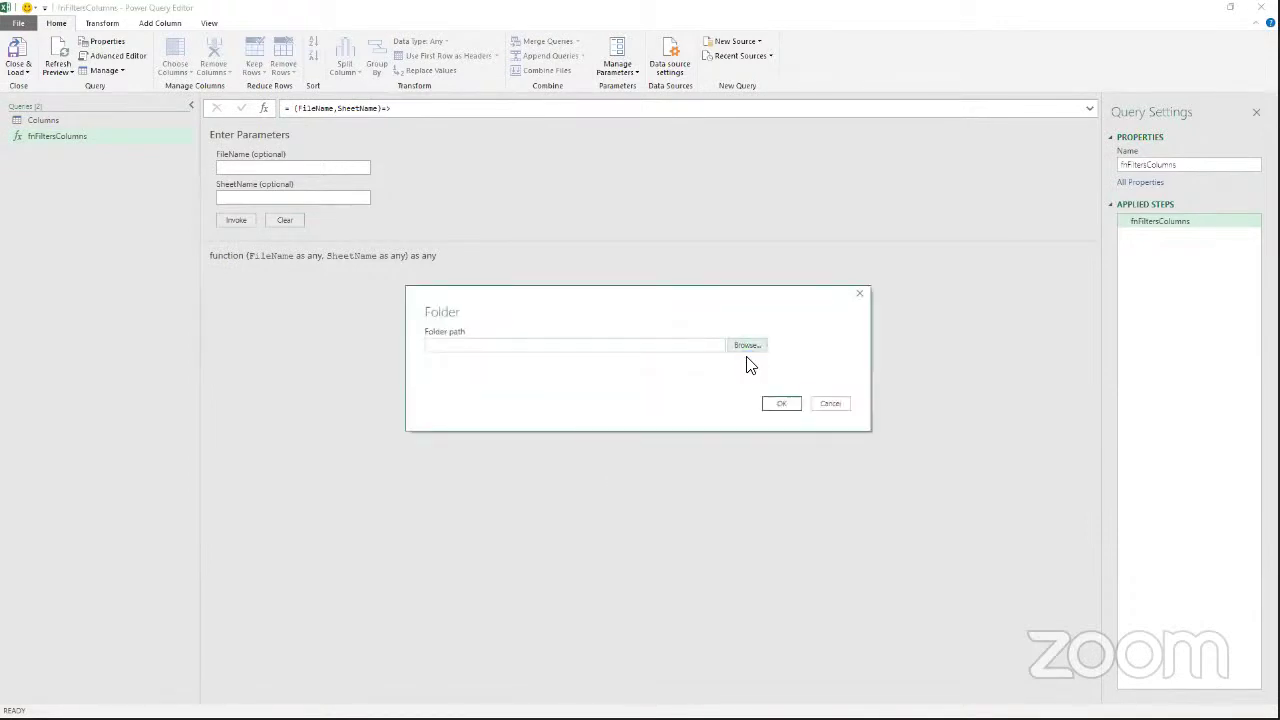
Choose the Mapa folder under Documents, WIP, Conferences and Trainings, 20200611London Excel User Group Meetup, and load its file list for transformation without combining.
click(748, 345)
drag(700, 270, 282, 67)
click(130, 139)
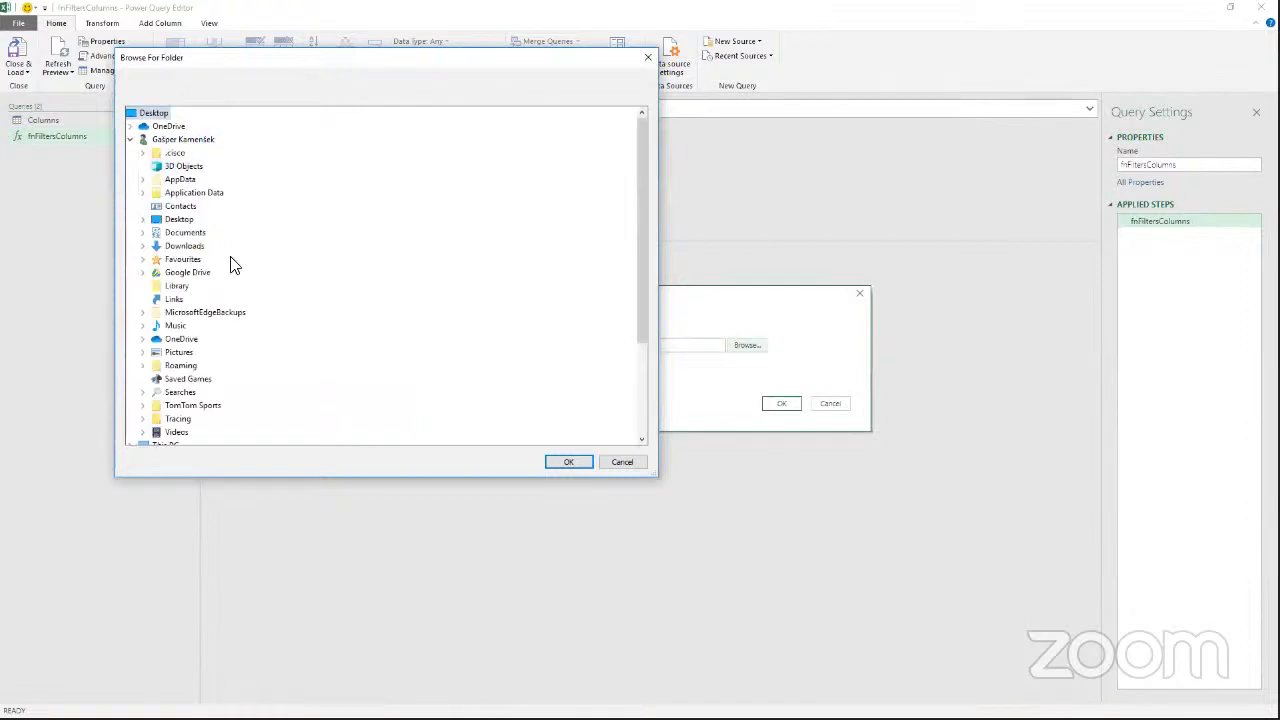
click(144, 232)
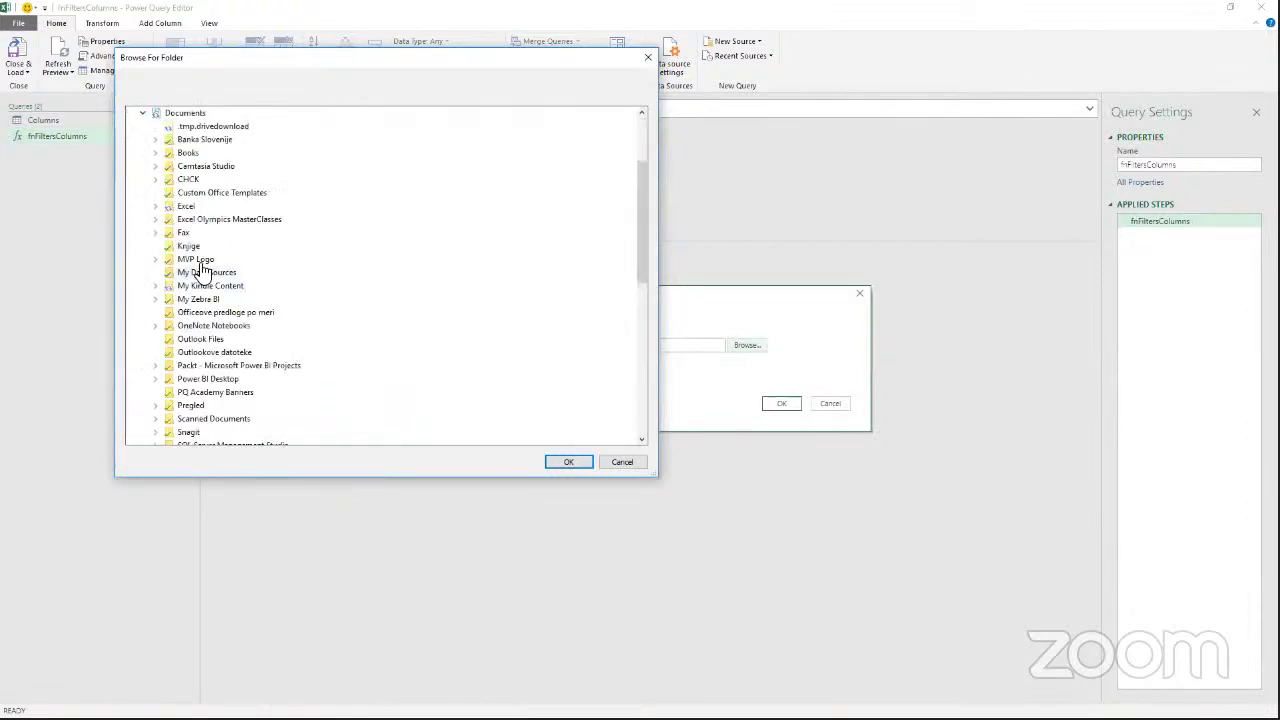
scroll(150, 245, down, 6)
click(155, 245)
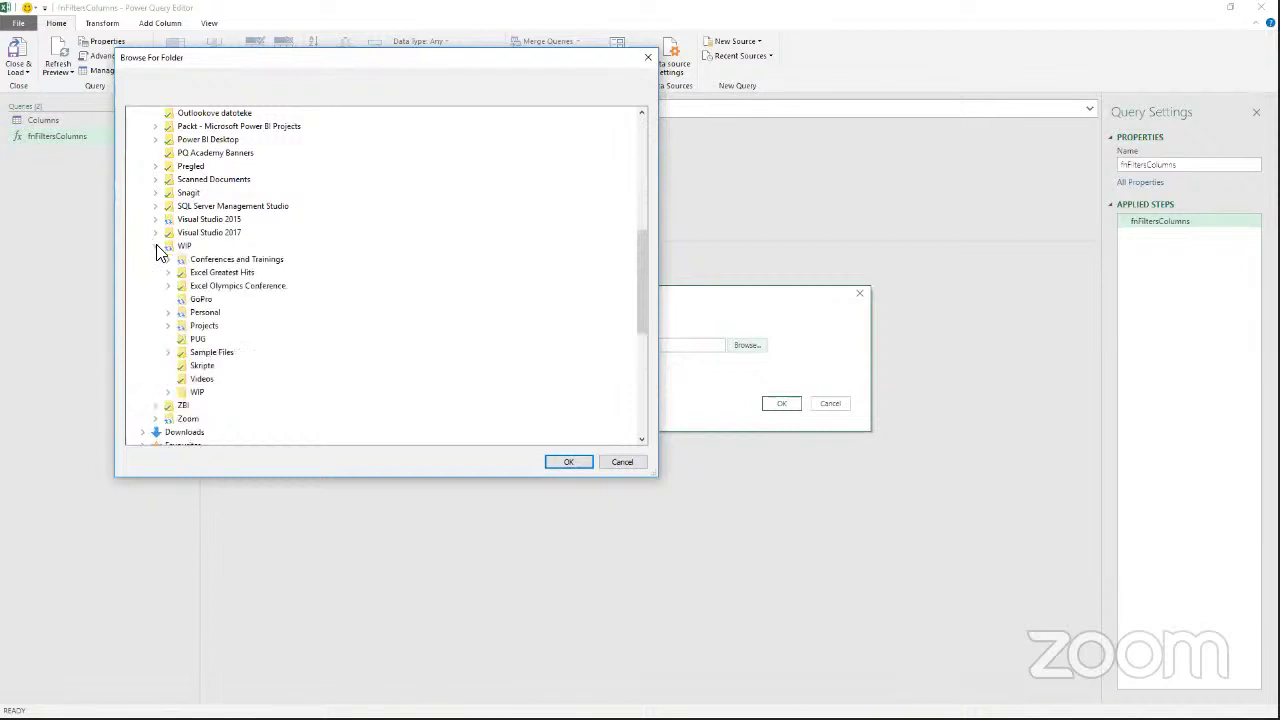
double_click(203, 262)
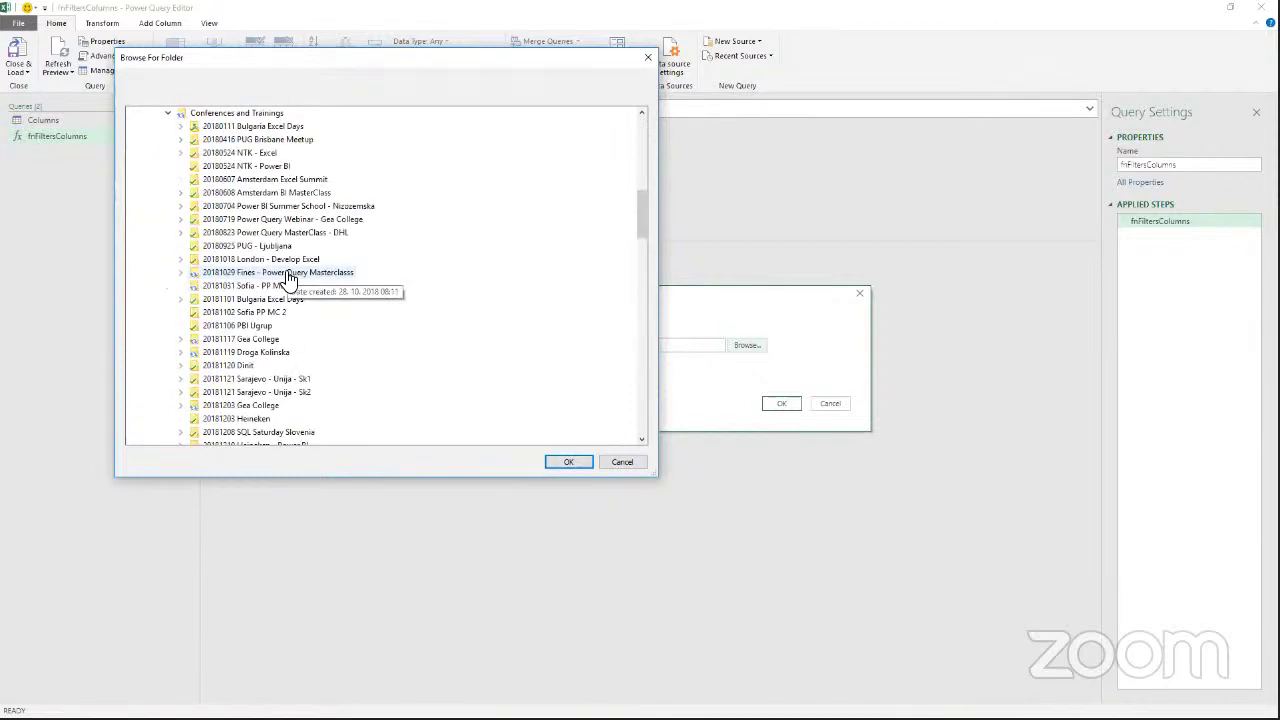
scroll(280, 406, down, 10)
scroll(200, 291, up, 5)
scroll(203, 298, up, 2)
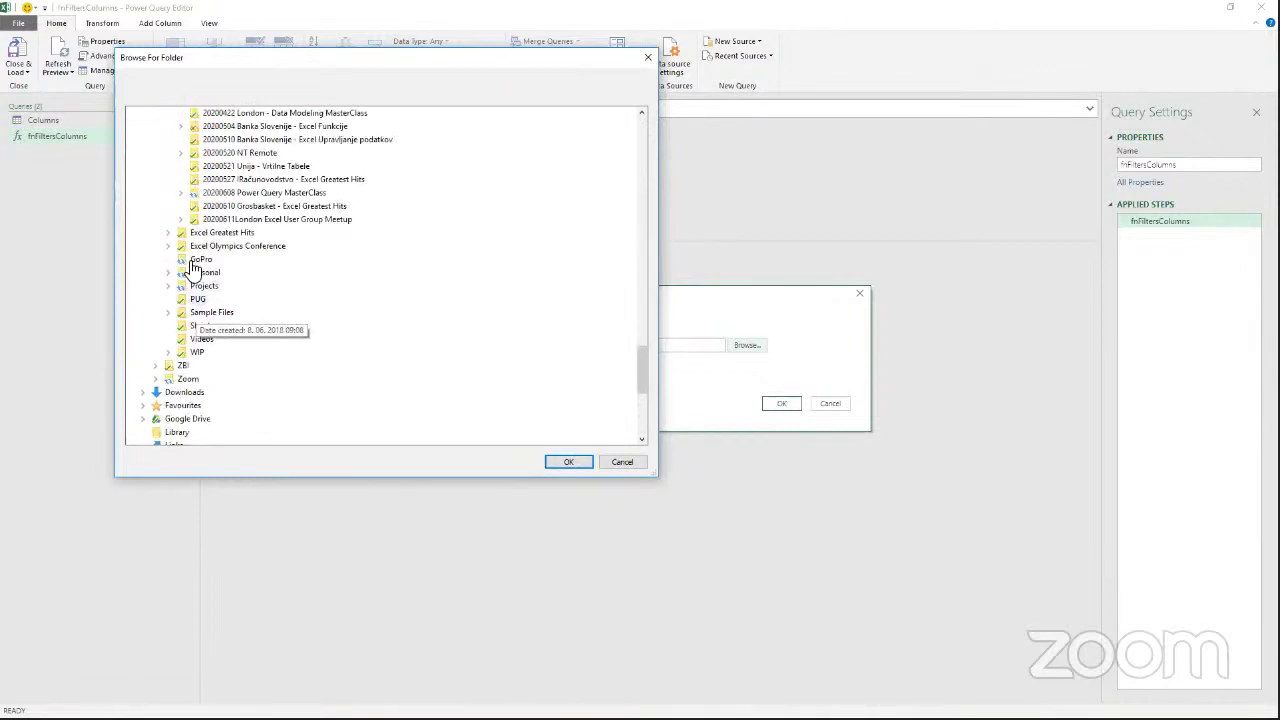
click(183, 220)
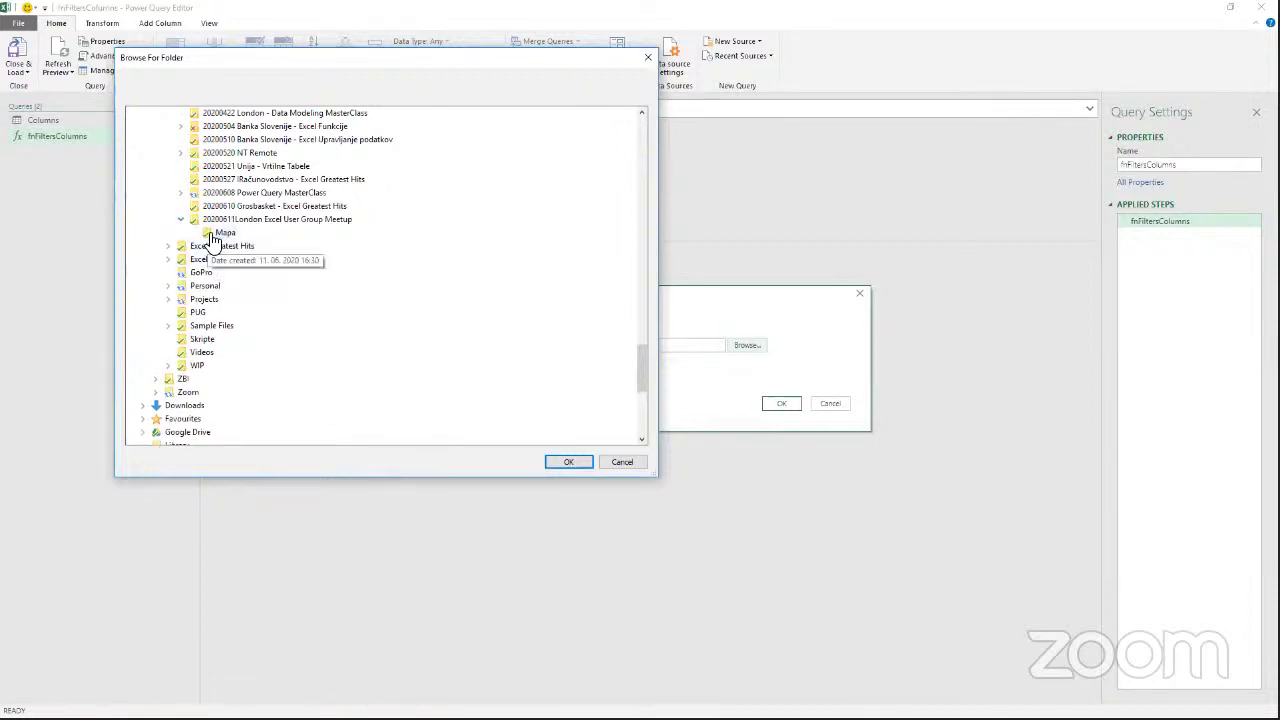
click(225, 232)
click(568, 462)
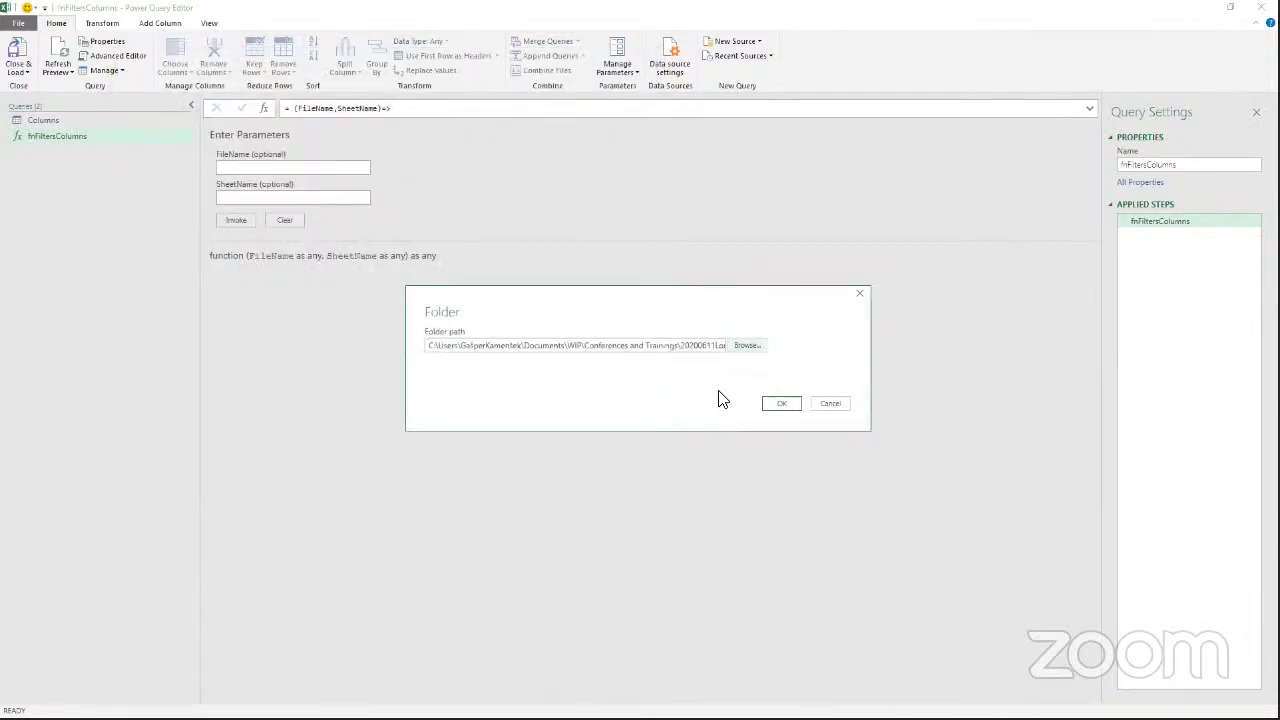
click(785, 406)
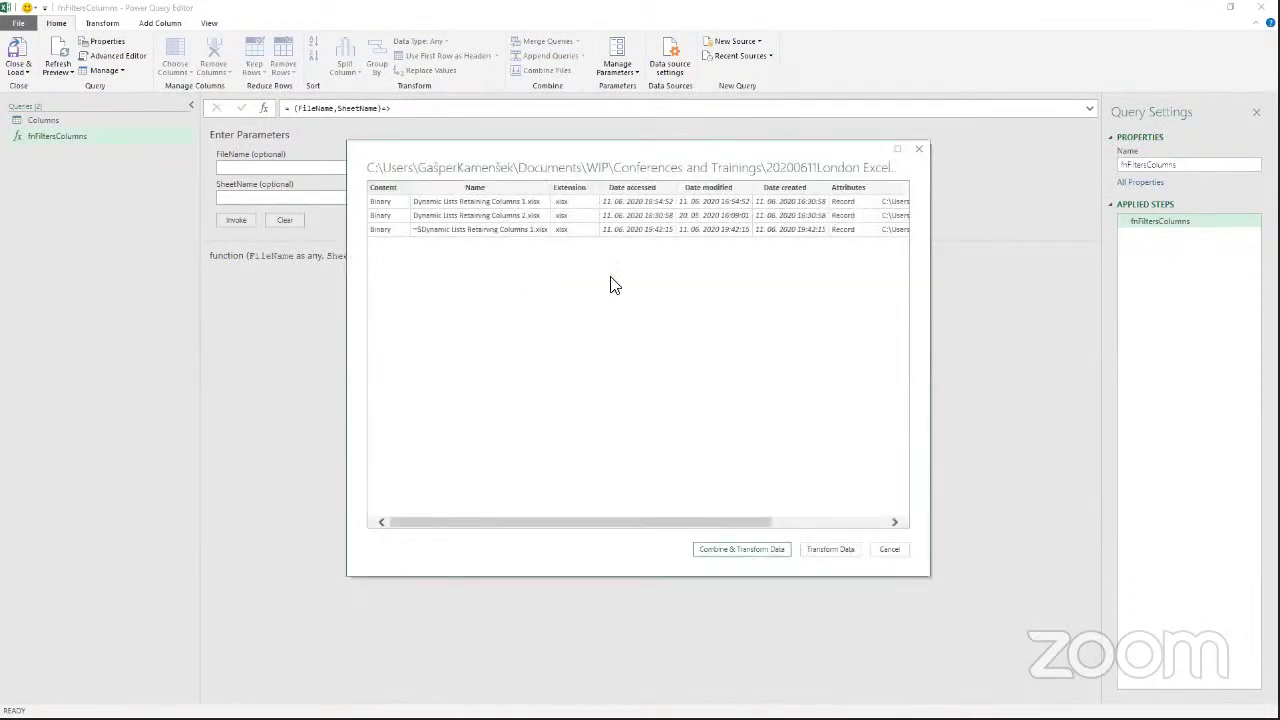
click(828, 550)
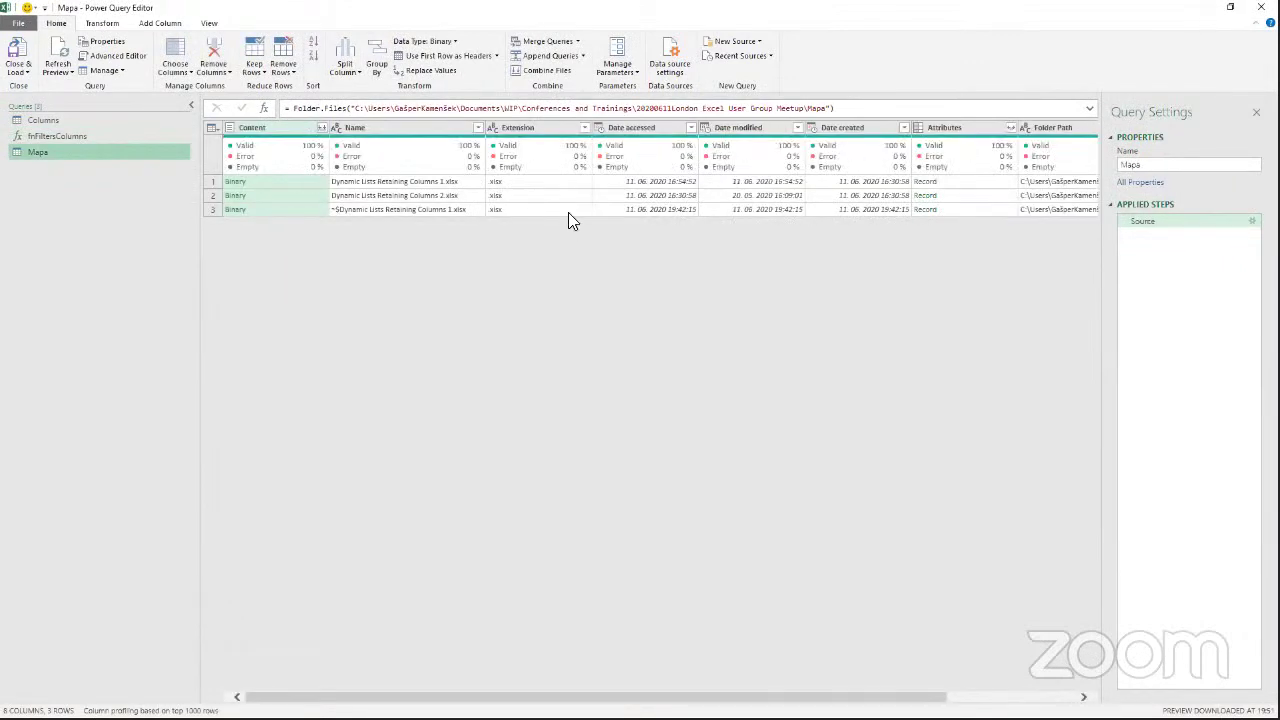
Keep only the Folder Path and Name columns in the Mapa query, with Folder Path first.
click(1062, 132)
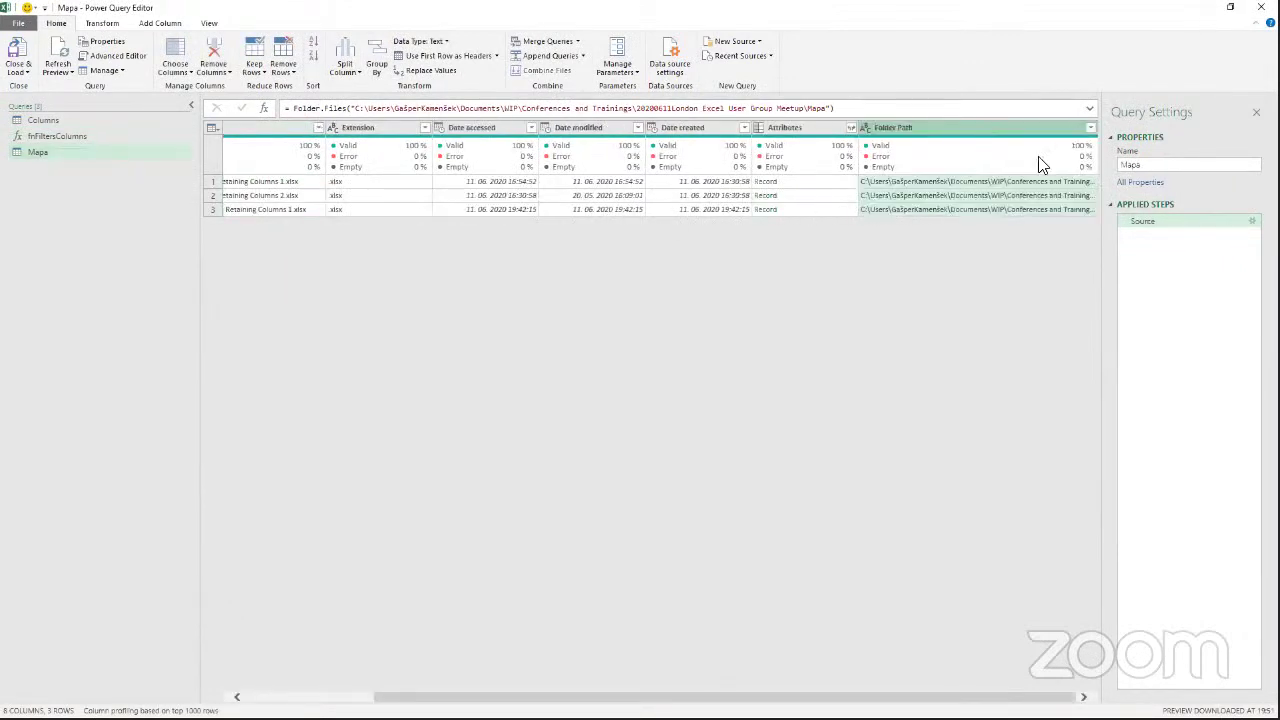
click(278, 130)
right_click(278, 126)
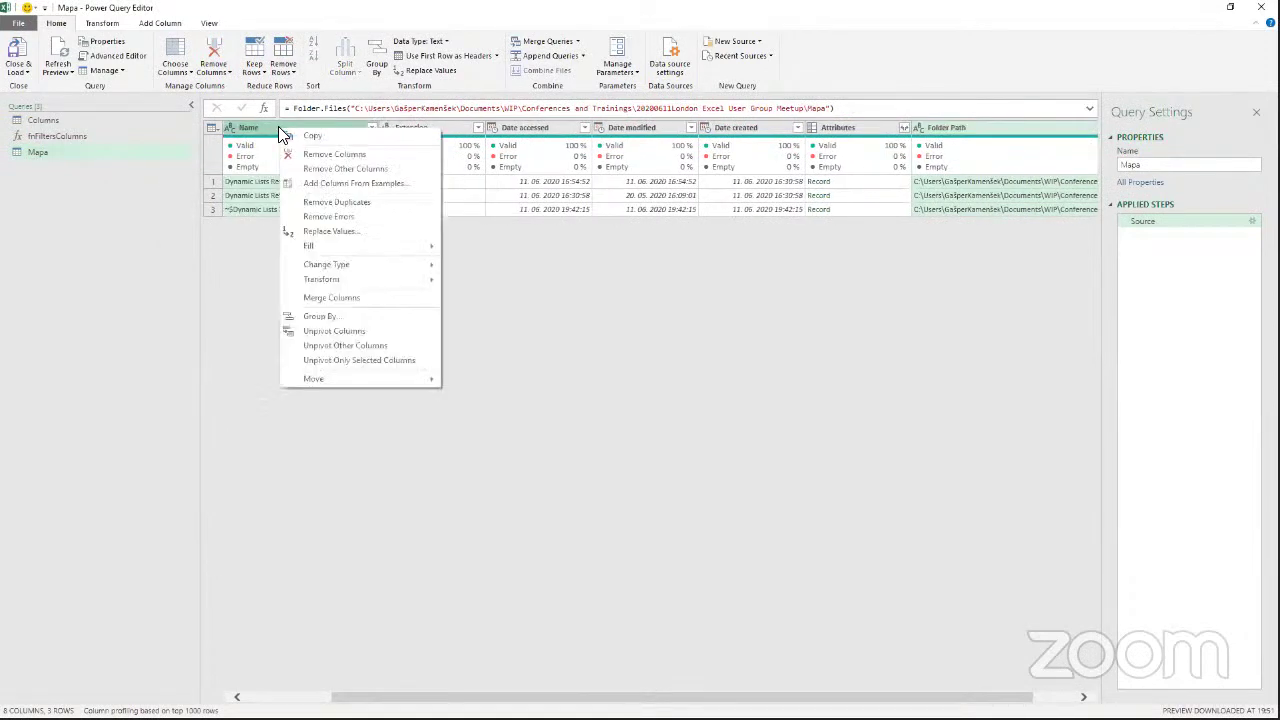
click(368, 170)
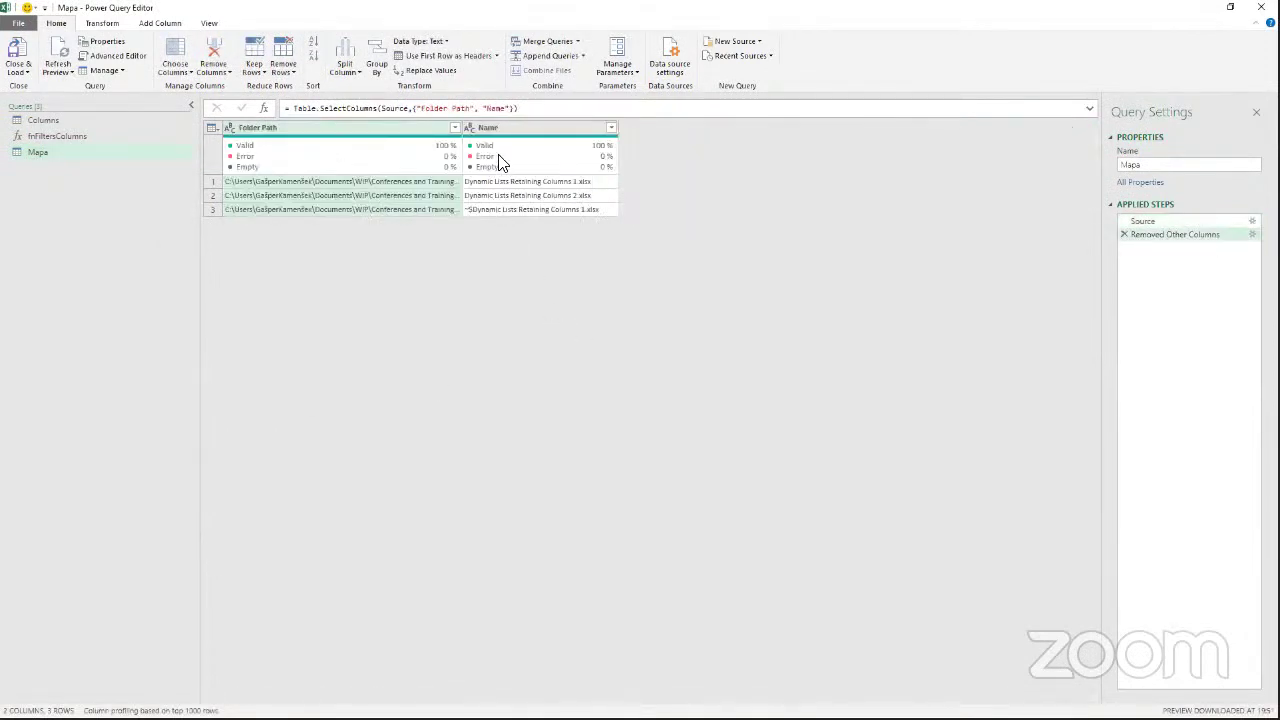
Filter the Name column to rows that do not contain "~", excluding temporary files.
click(610, 128)
mouse_move(578, 226)
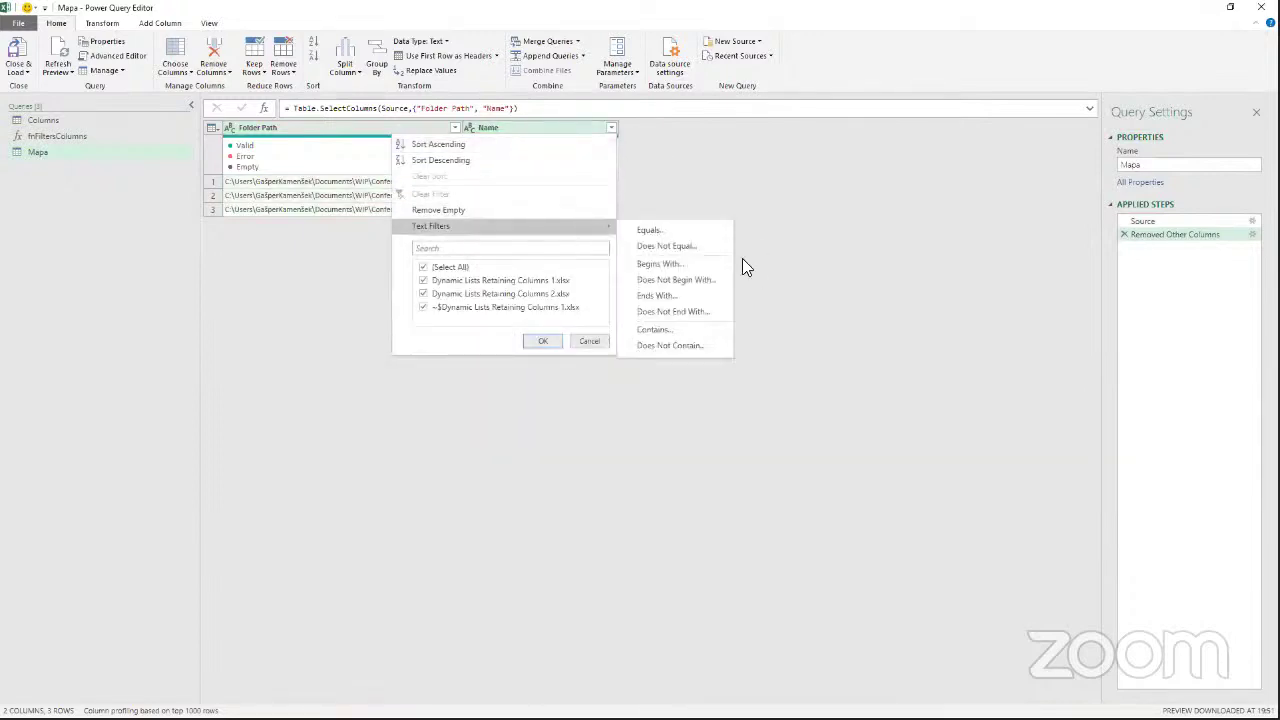
click(680, 345)
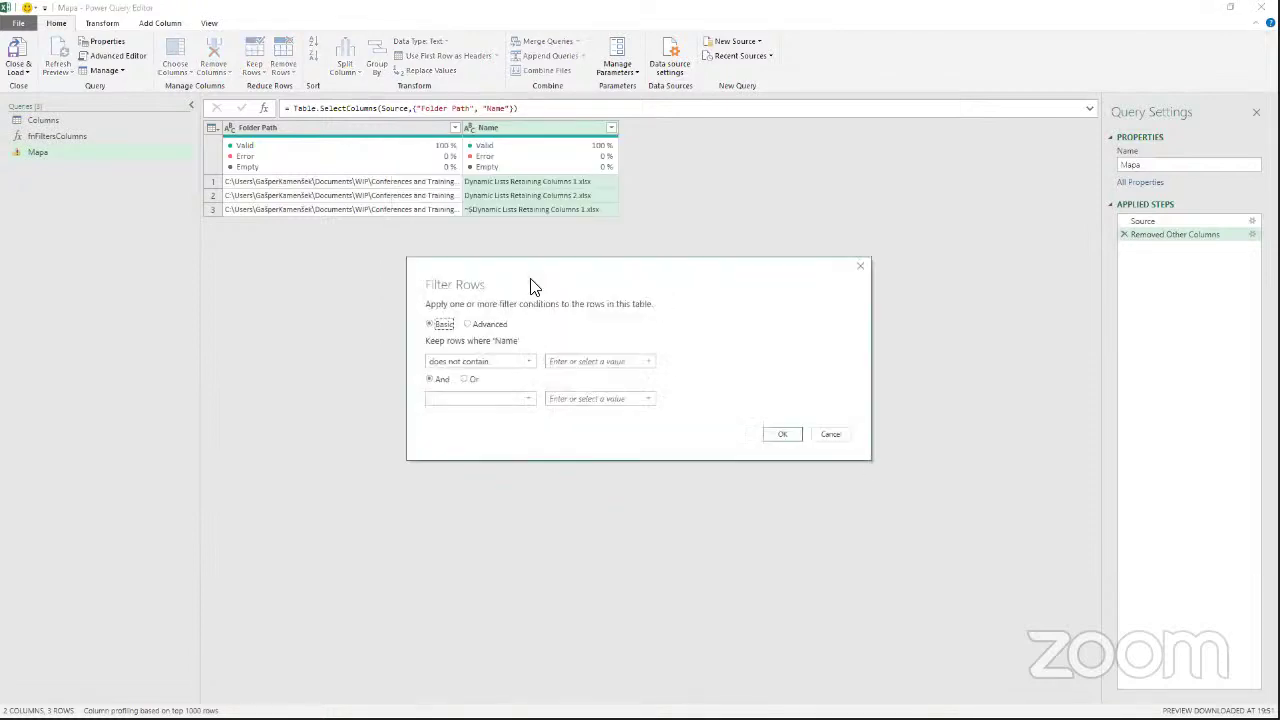
click(586, 365)
text(~)
click(781, 434)
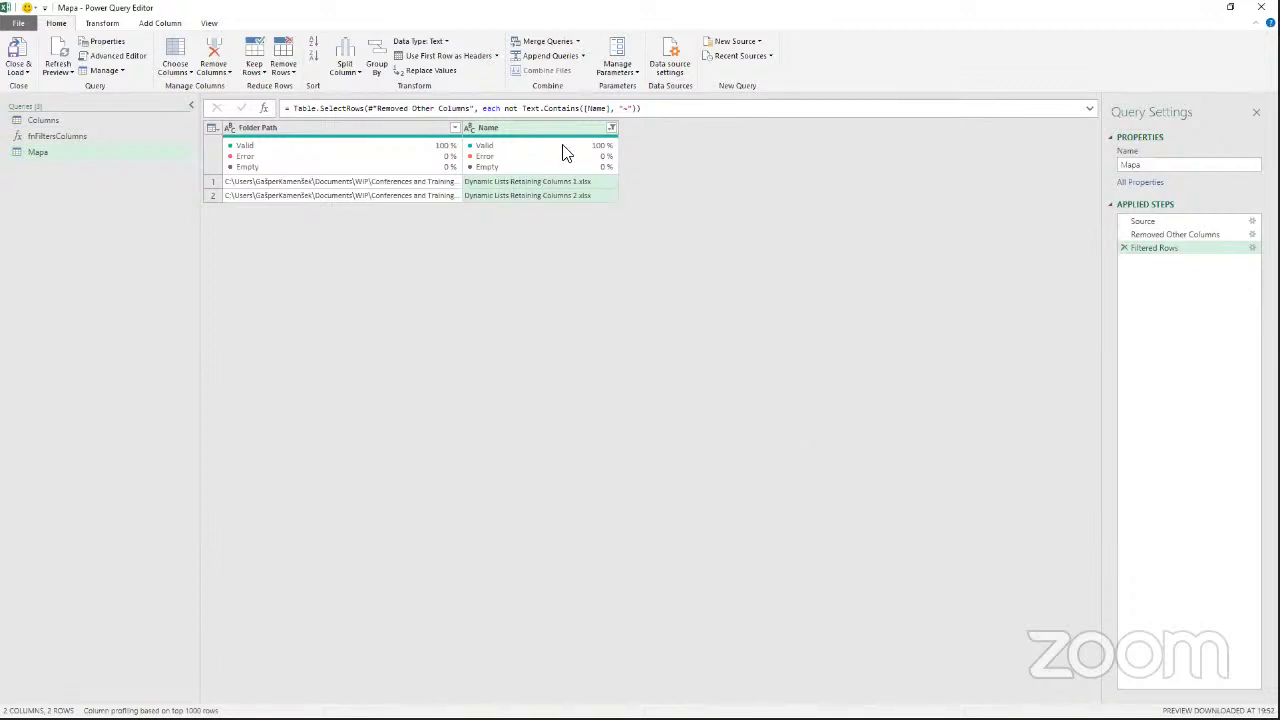
click(1170, 234)
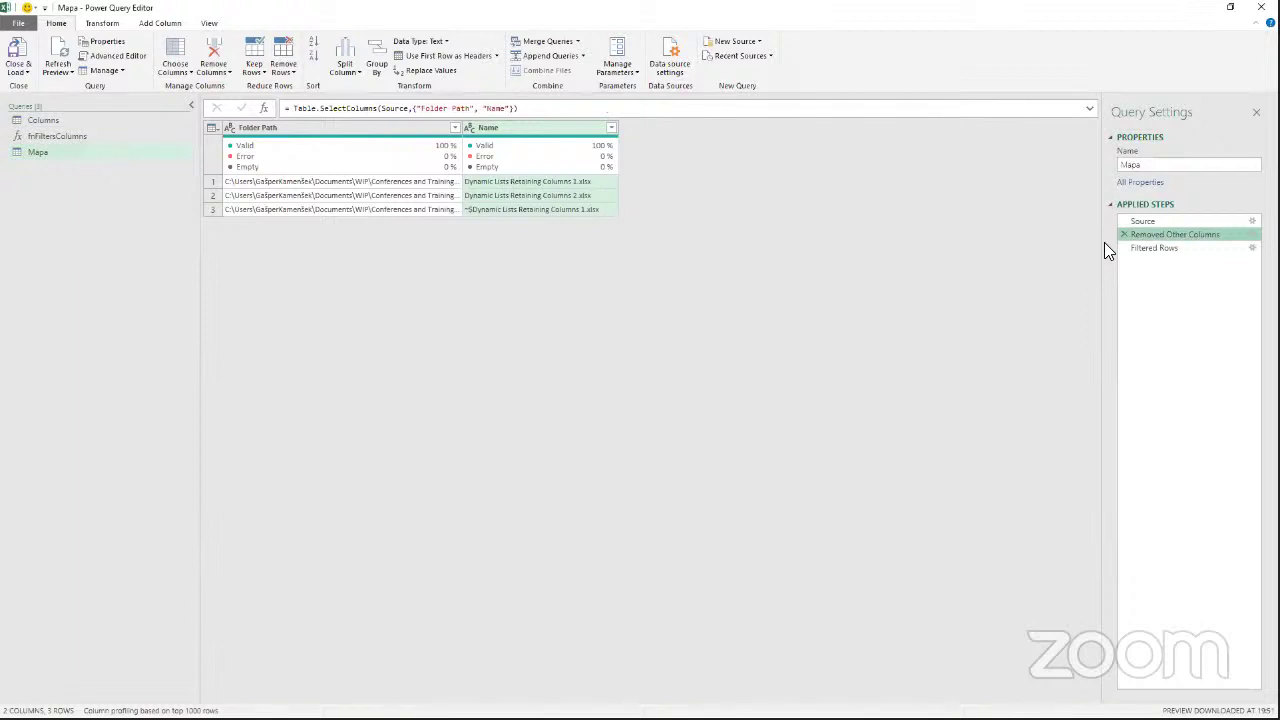
key(Up)
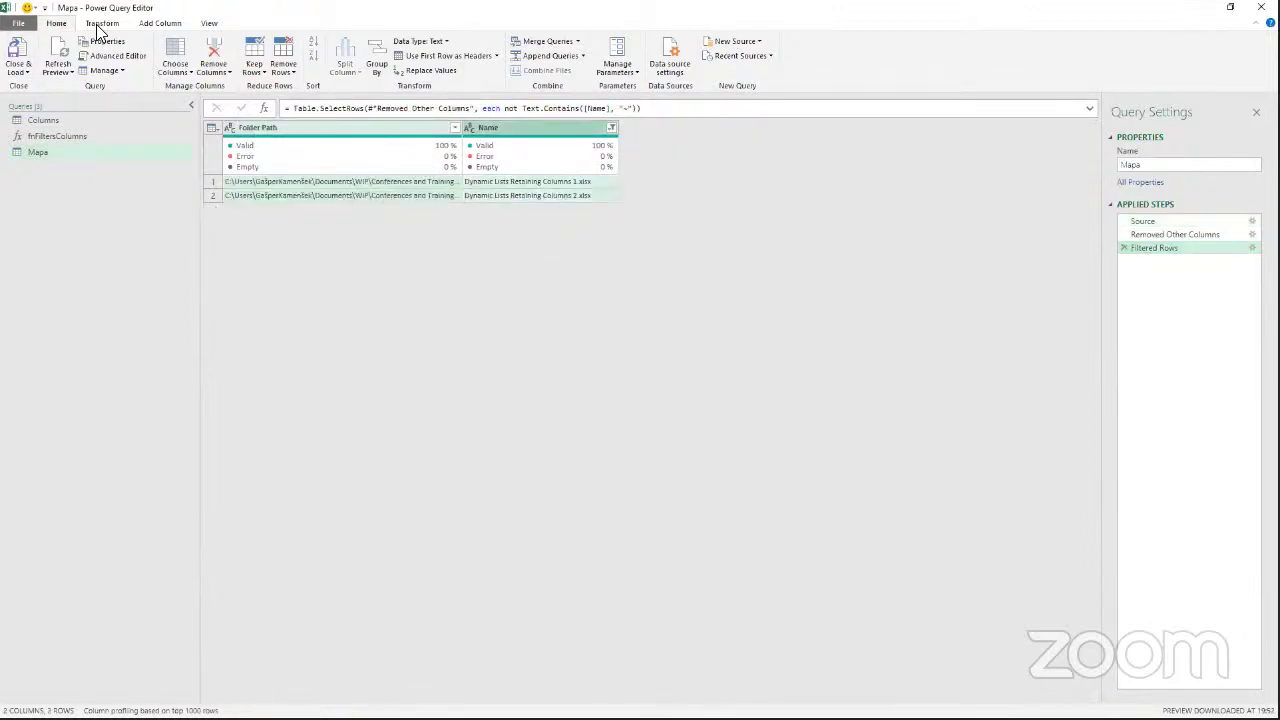
Merge the Folder Path and Name columns into one column with no separator.
click(103, 24)
click(490, 41)
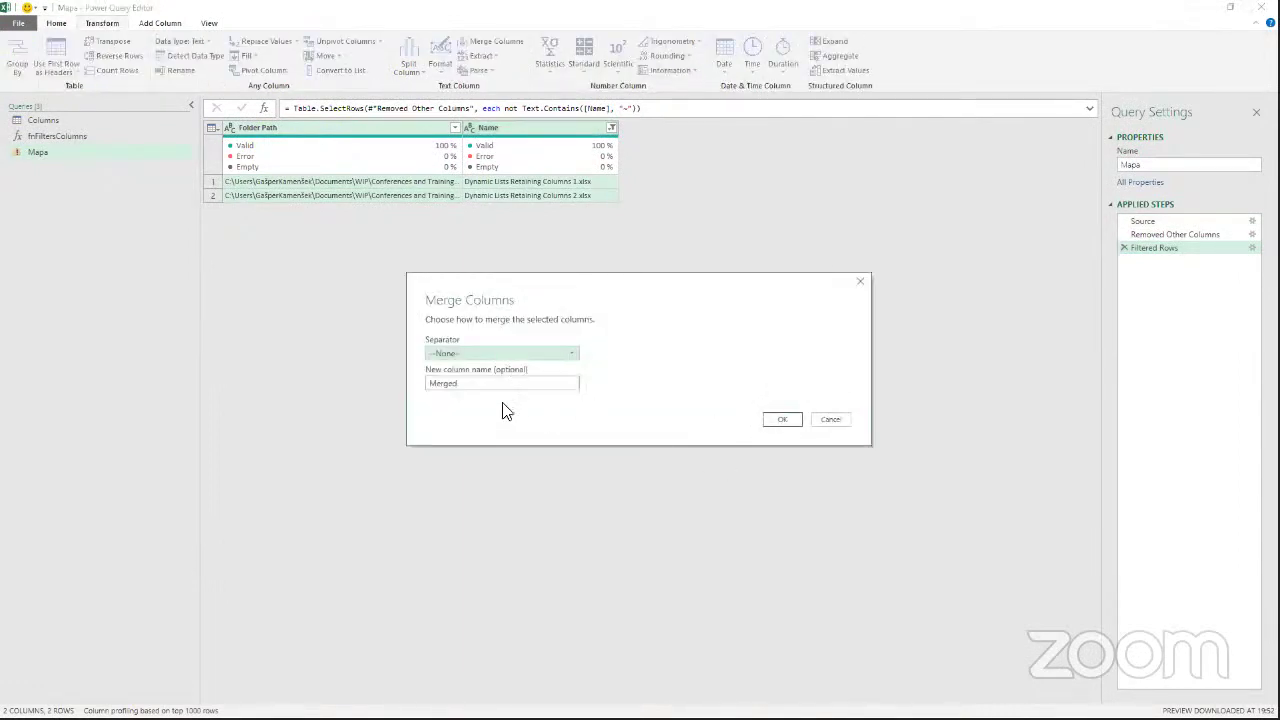
click(781, 421)
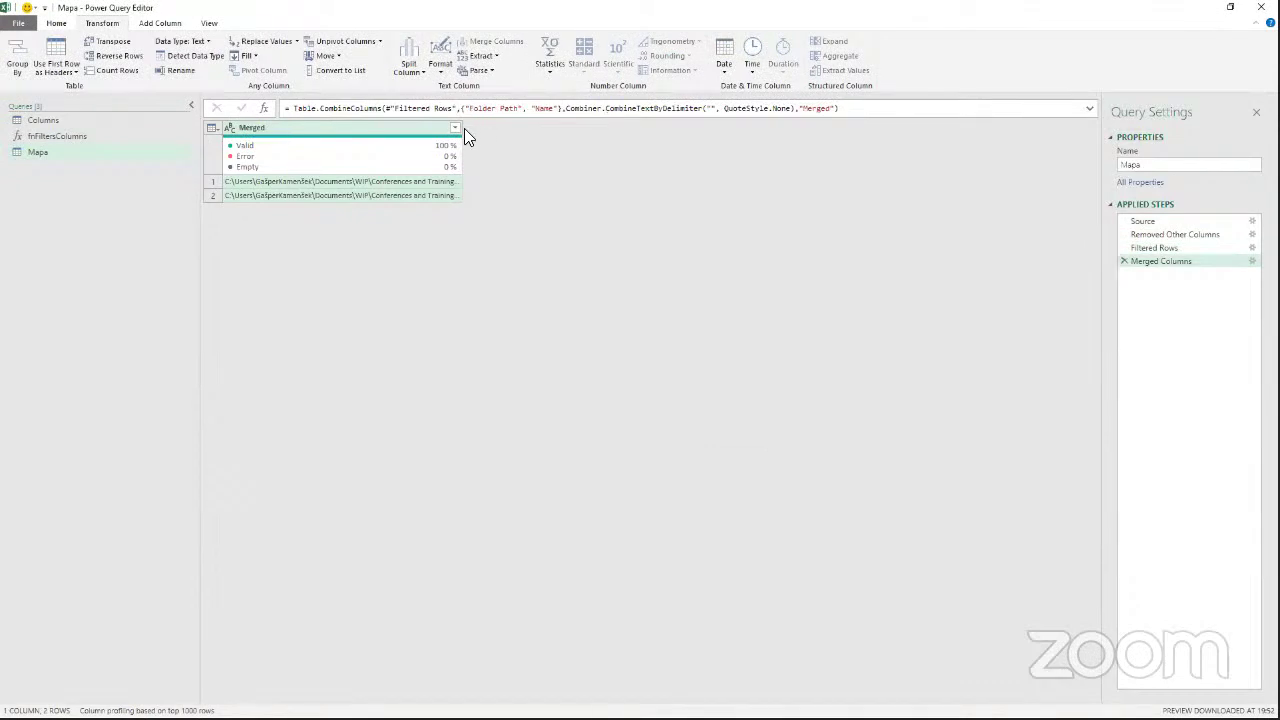
Widen the Merged column to read the full file paths, and check which parameters the fnFiltersColumns function requires.
drag(465, 130, 826, 132)
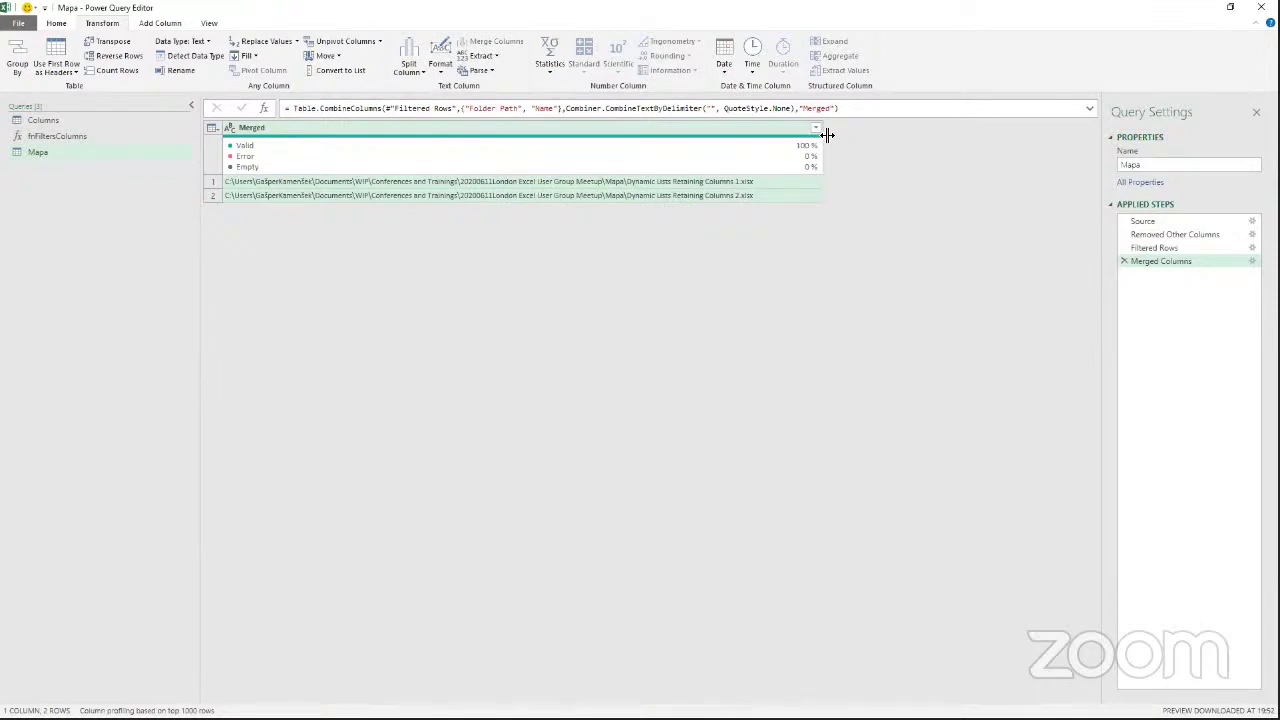
click(52, 135)
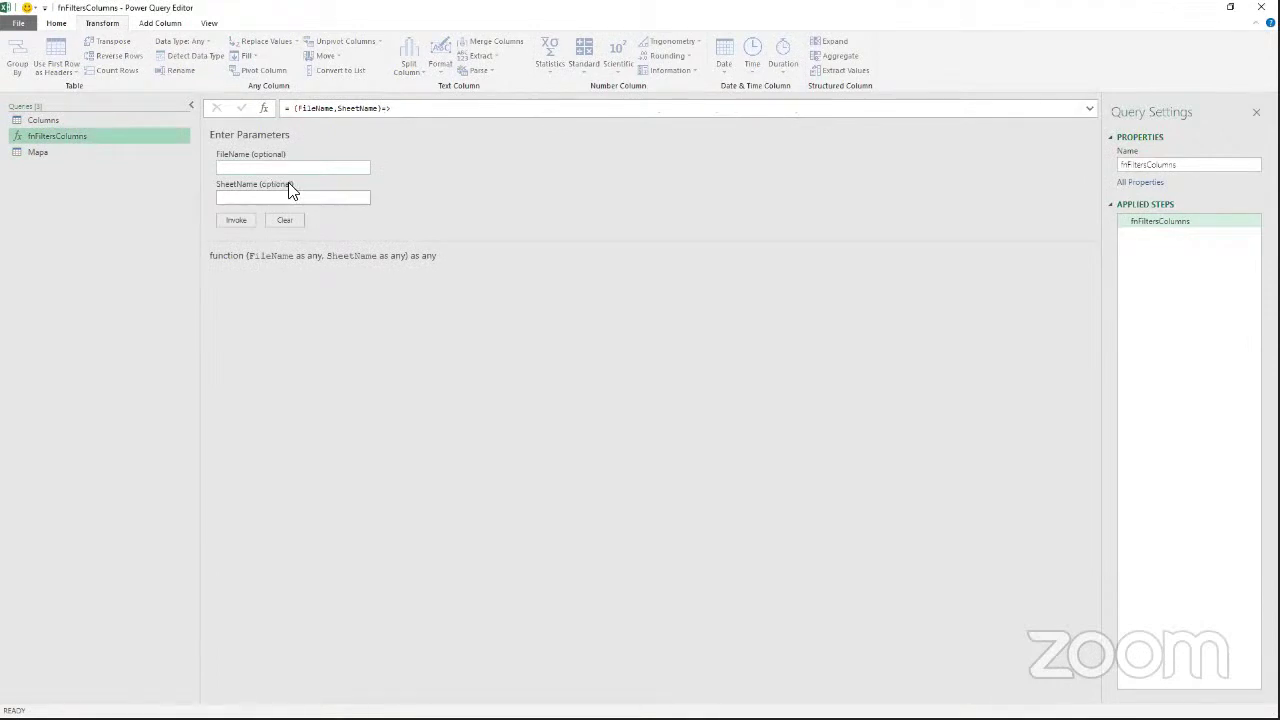
click(80, 155)
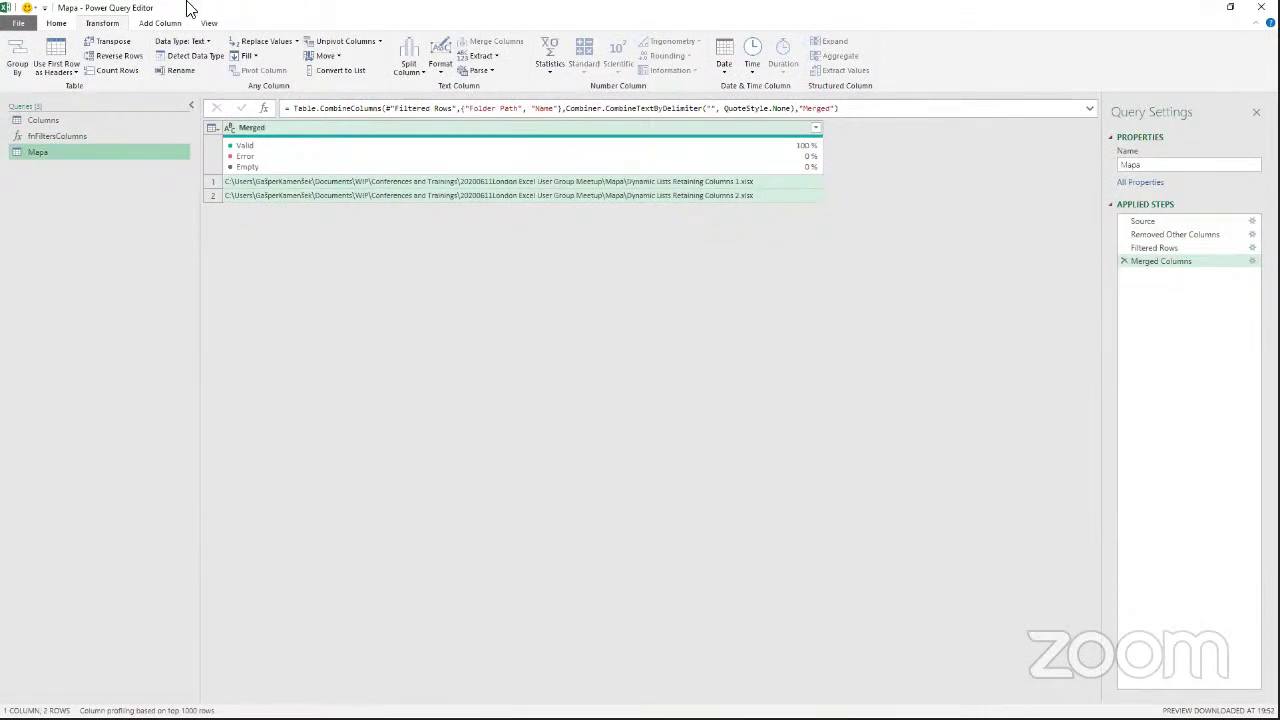
Add a custom column to the Mapa query with the formula =Excel.Workbook(File.Contents([Merged])), keeping the column name Custom.
click(157, 24)
click(58, 42)
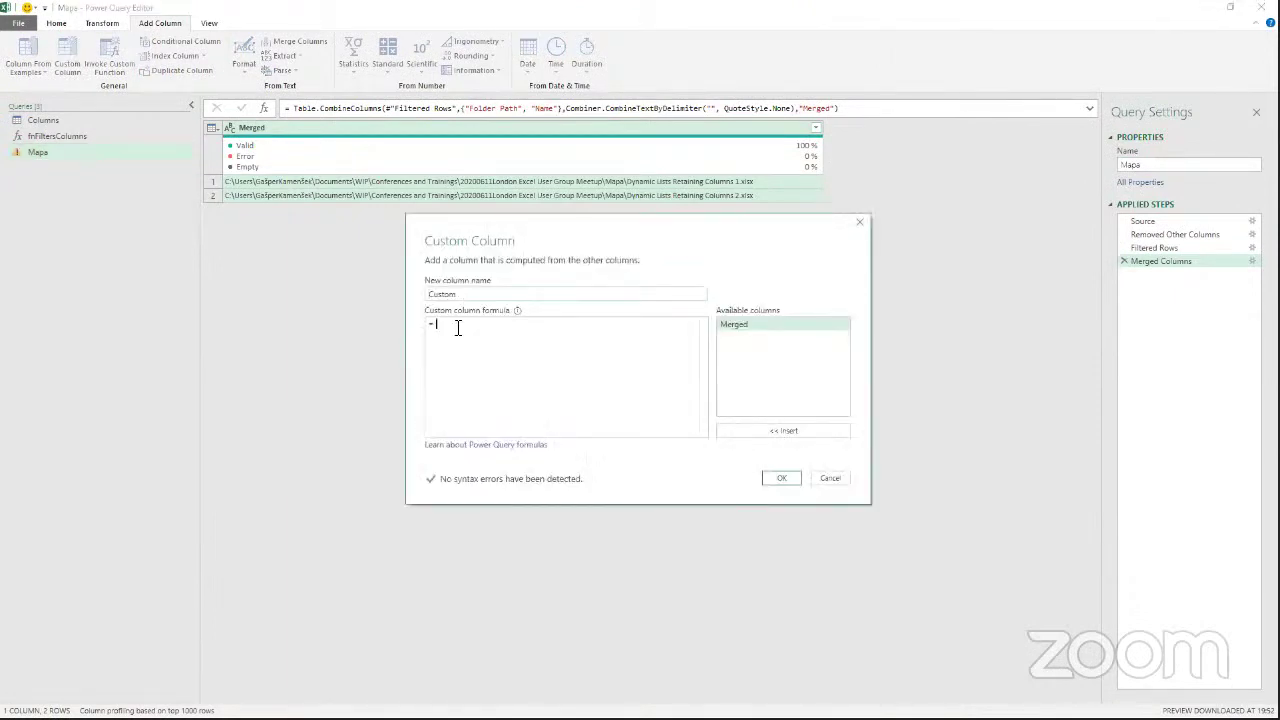
text(Excel)
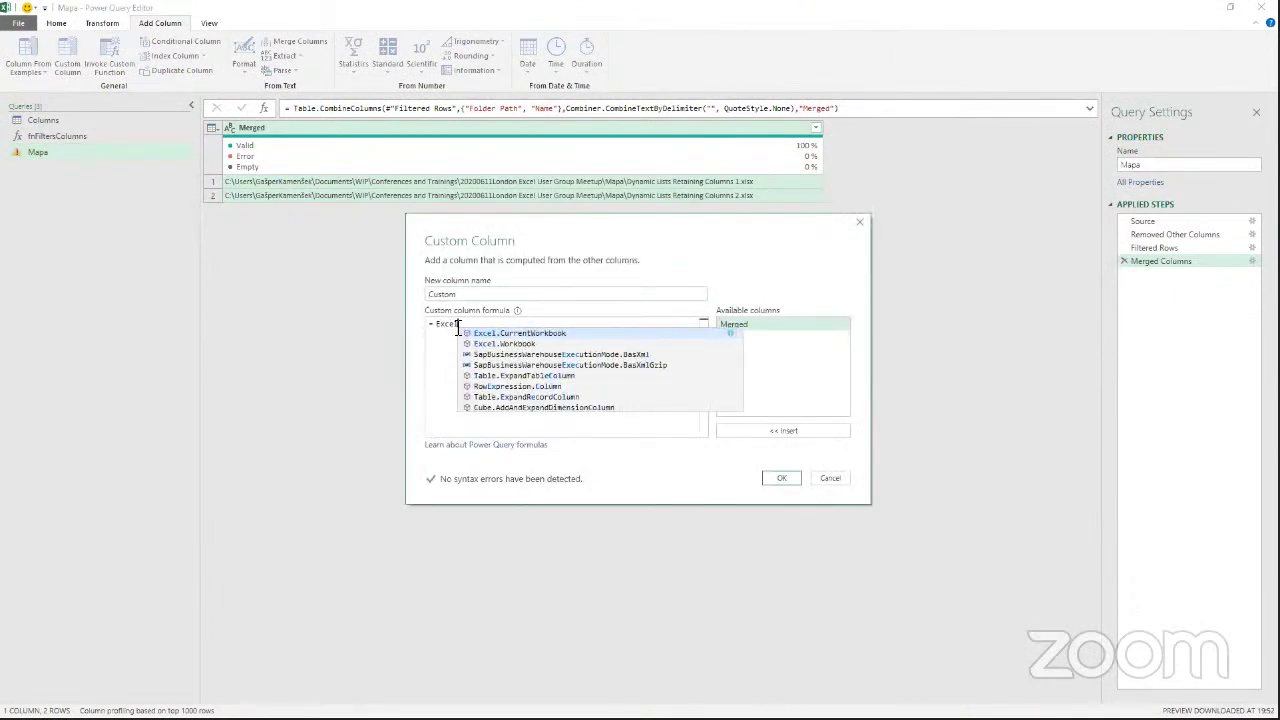
text(.Work)
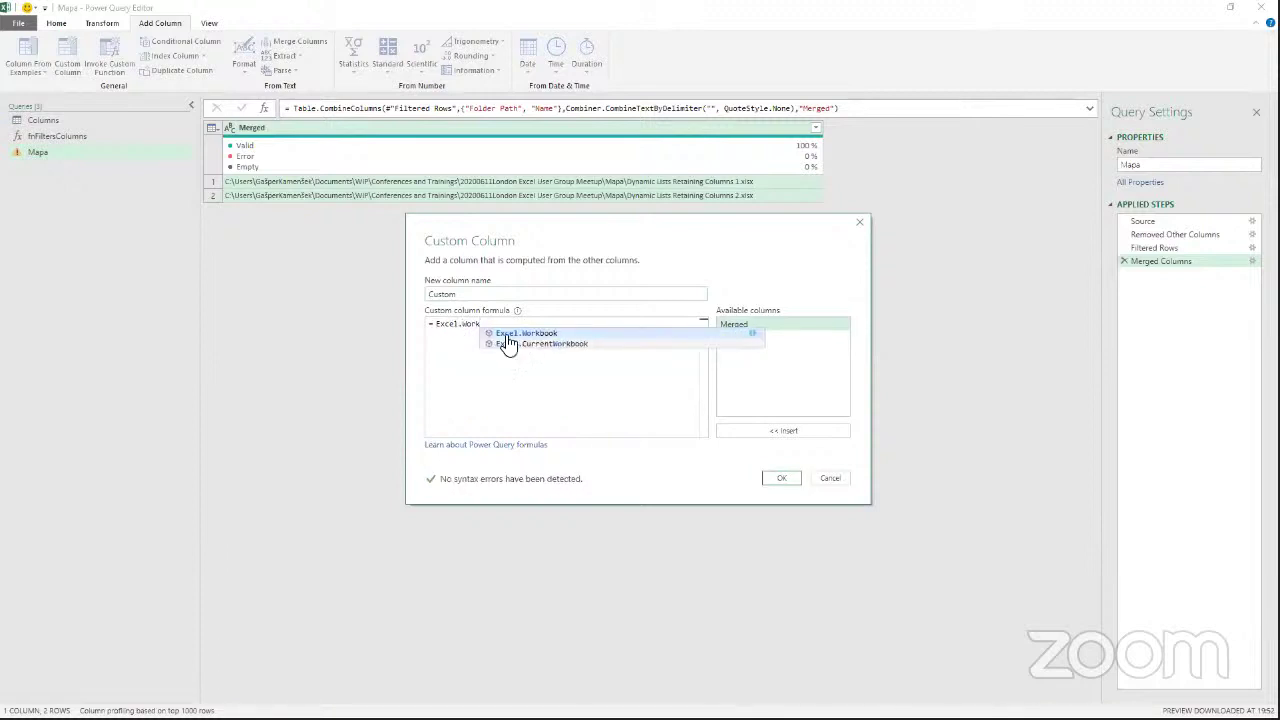
click(514, 334)
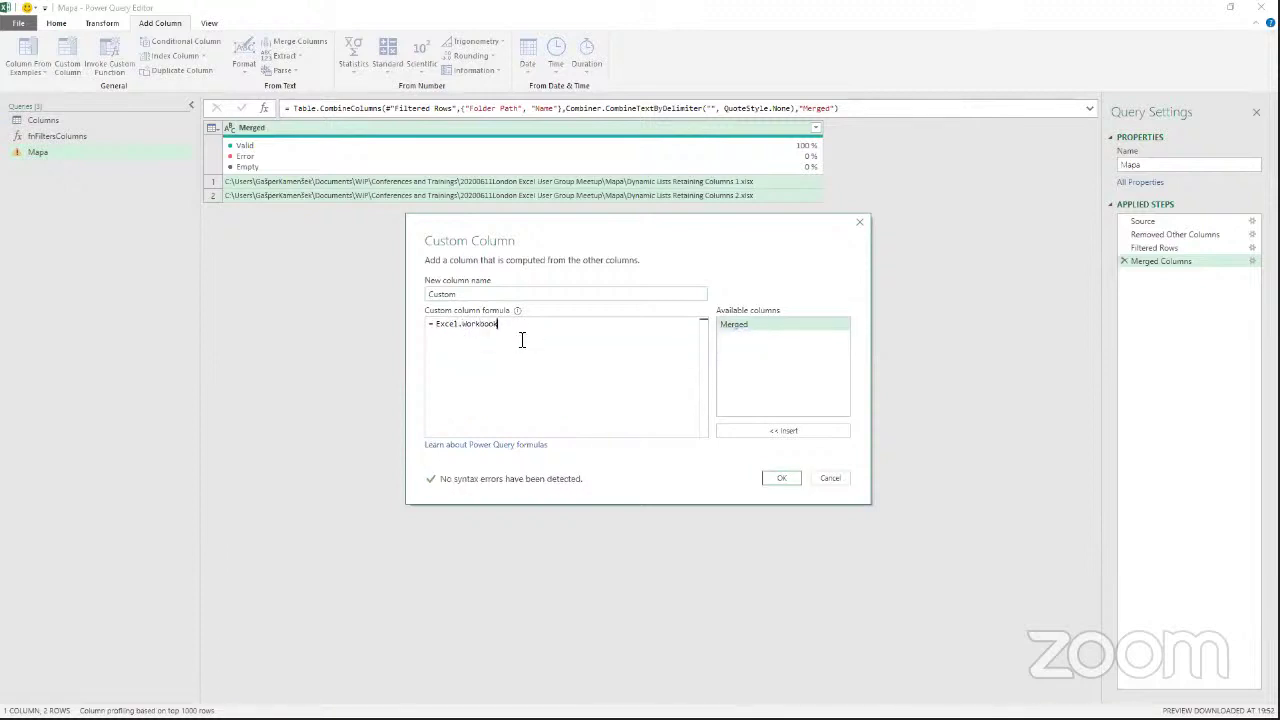
text(()
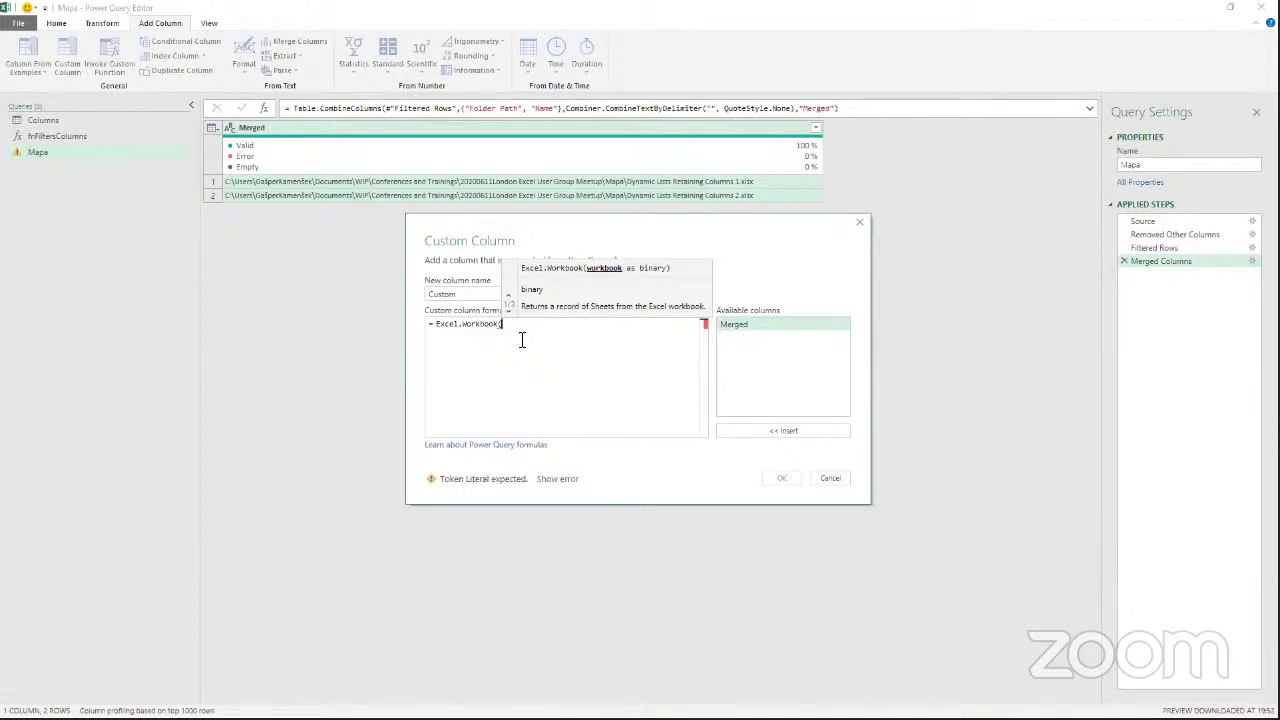
text(File.)
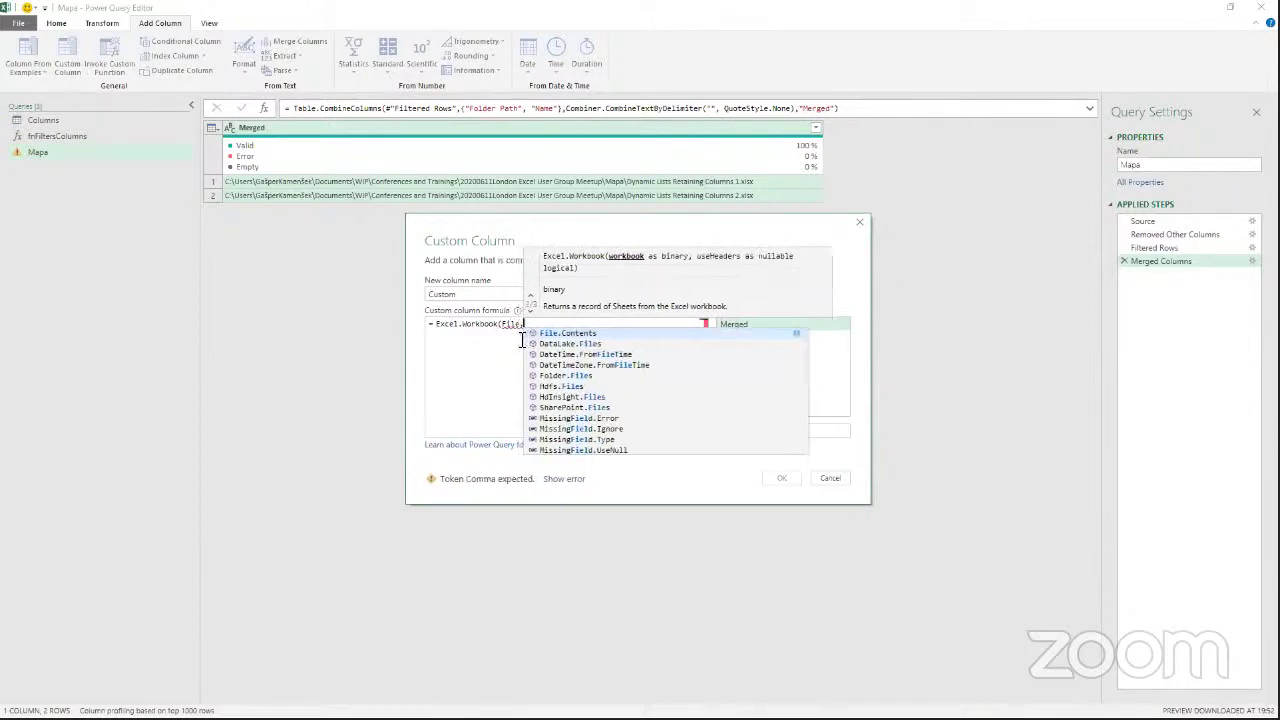
text(For)
text(tents)
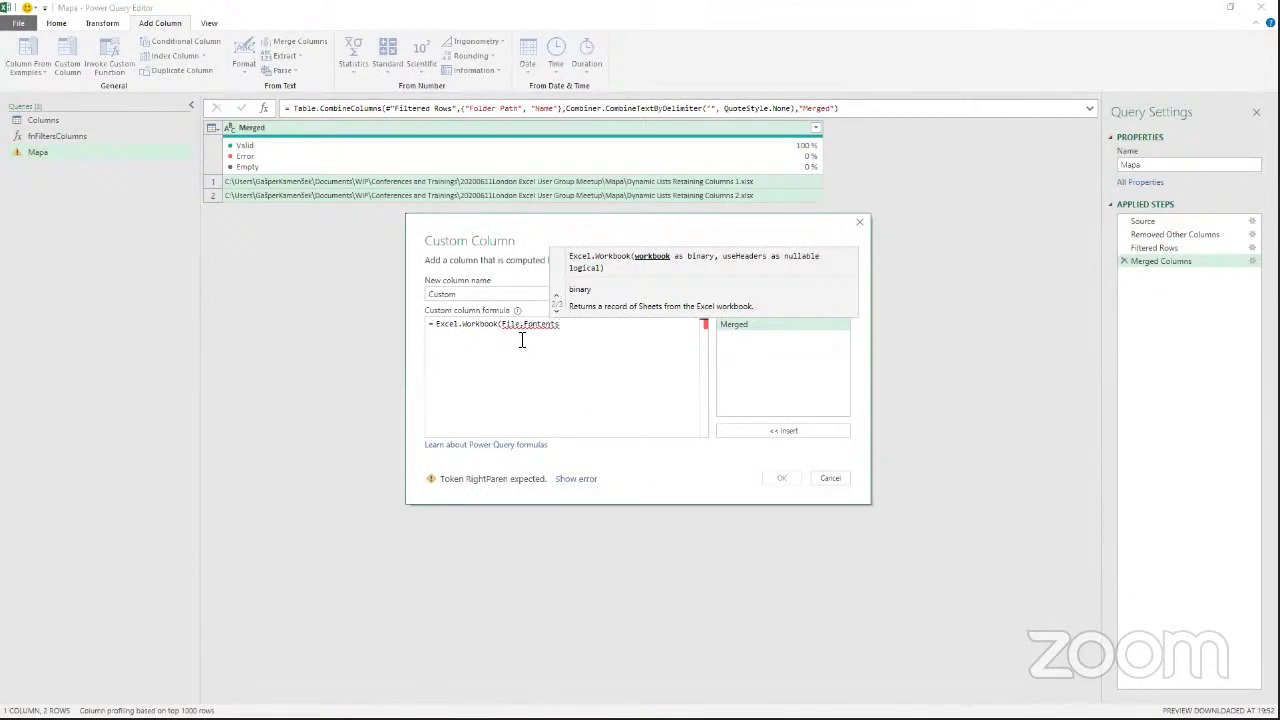
key(BackSpace)
key(BackSpace)
key(BackSpace)
key(BackSpace)
key(BackSpace)
key(BackSpace)
key(BackSpace)
key(BackSpace)
key(BackSpace)
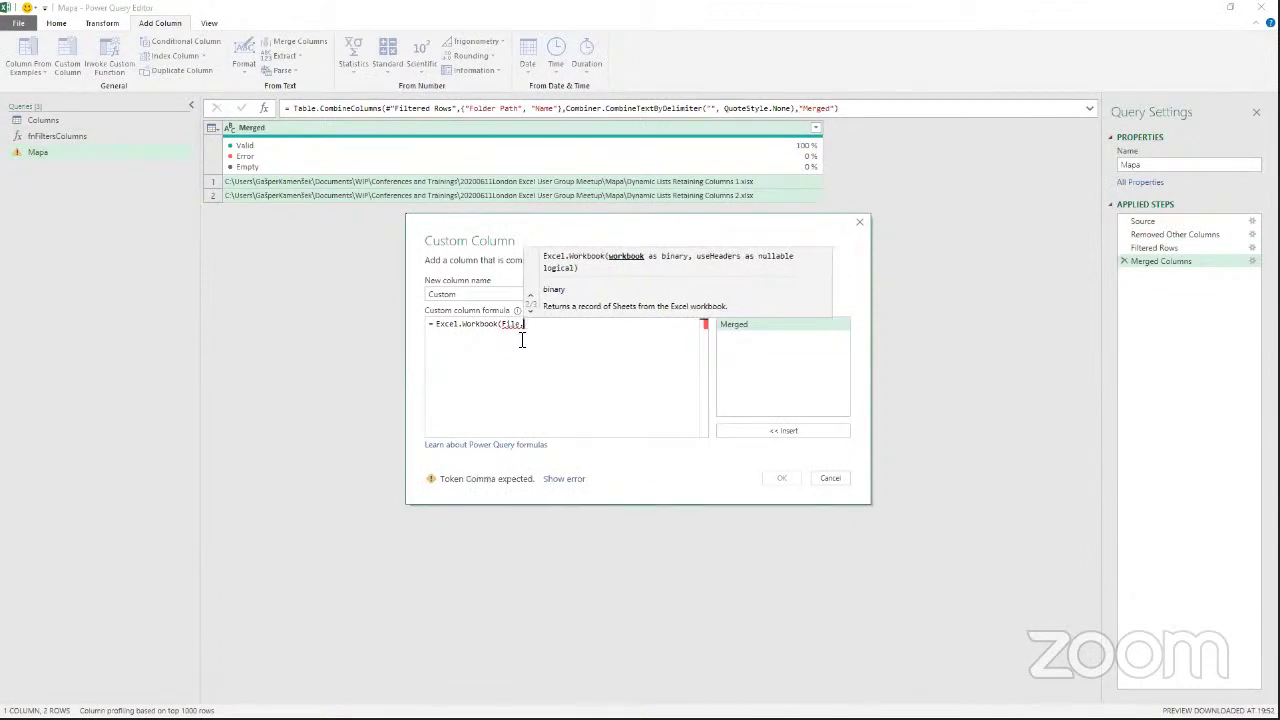
key(BackSpace)
key(BackSpace)
text(e.)
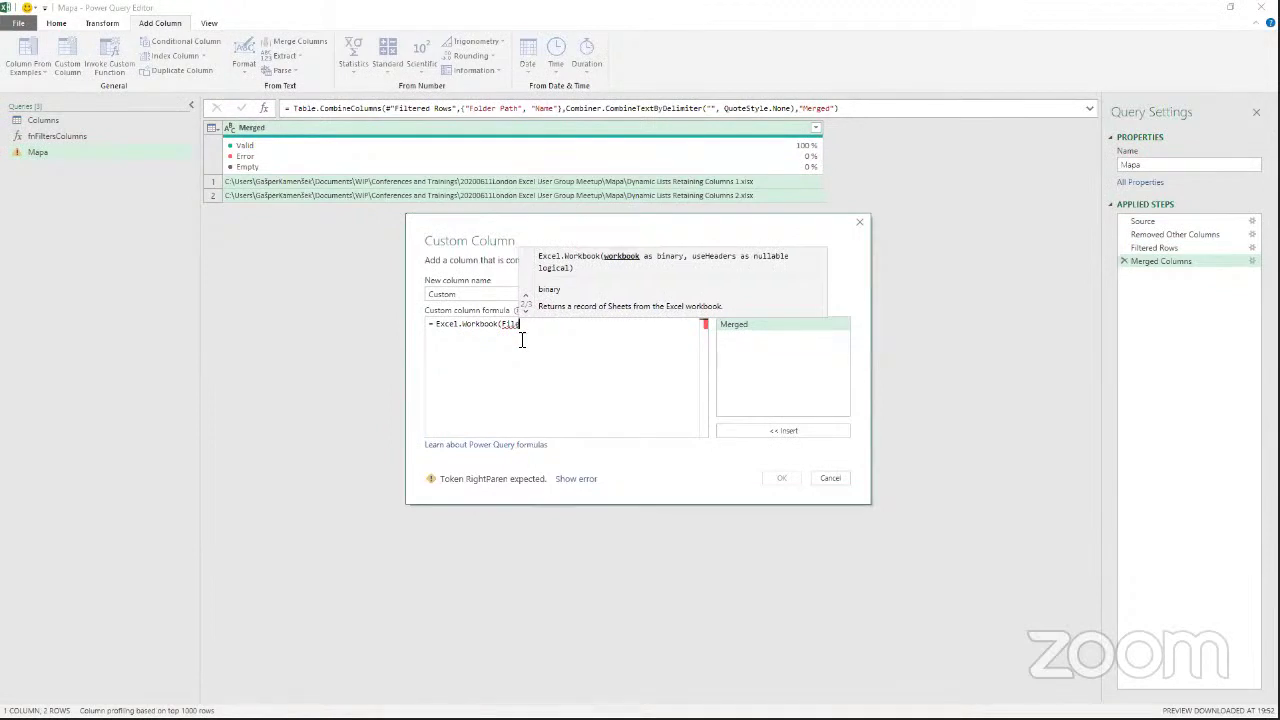
key(Escape)
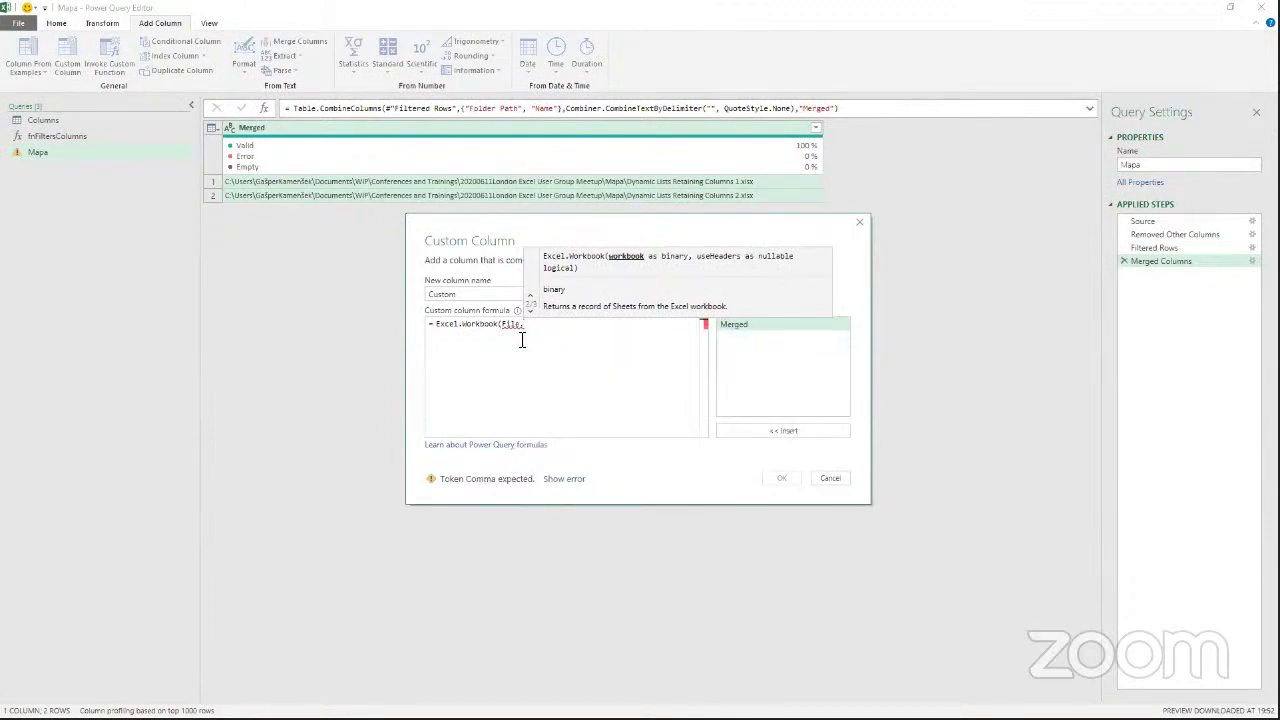
text(Con)
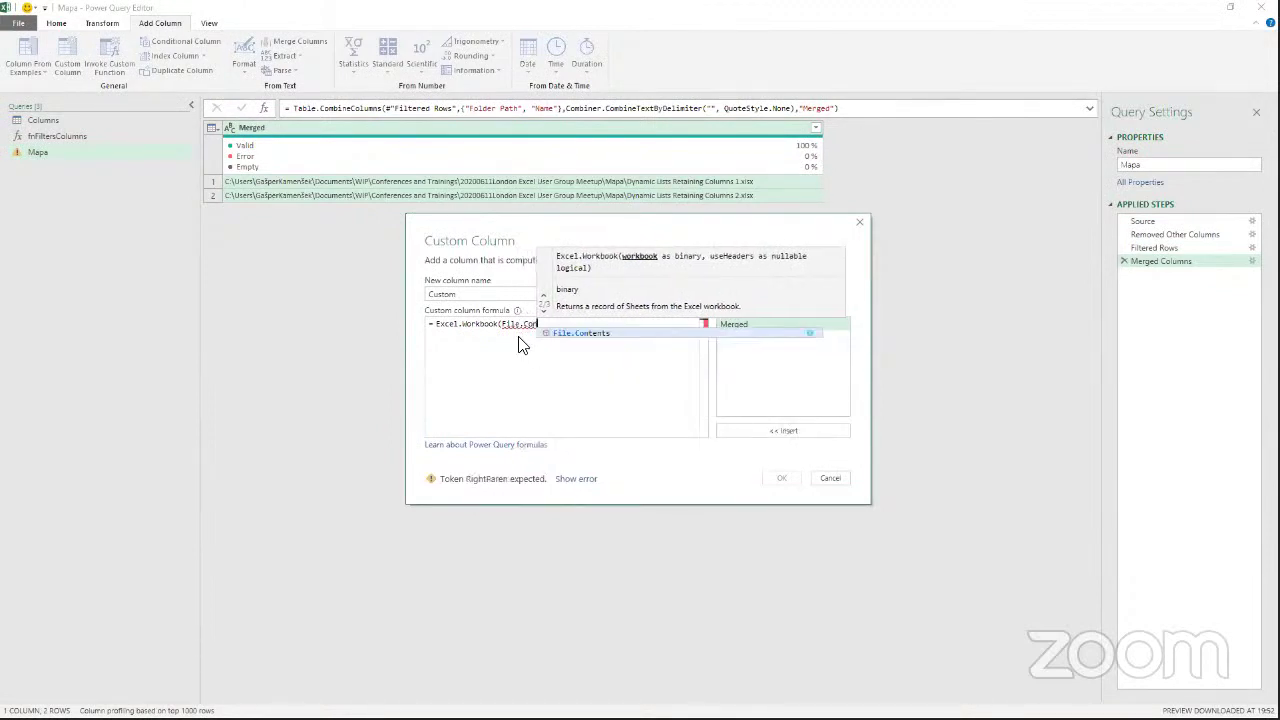
click(580, 333)
text(()
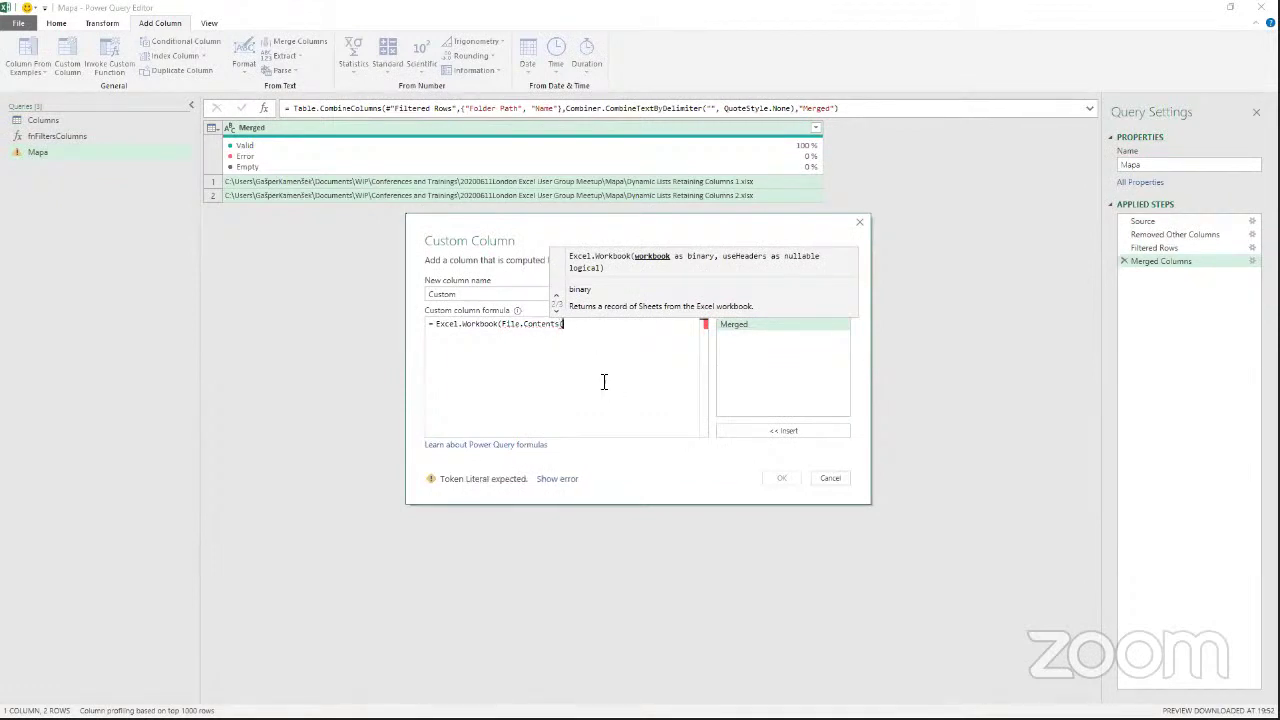
text([Merged])))
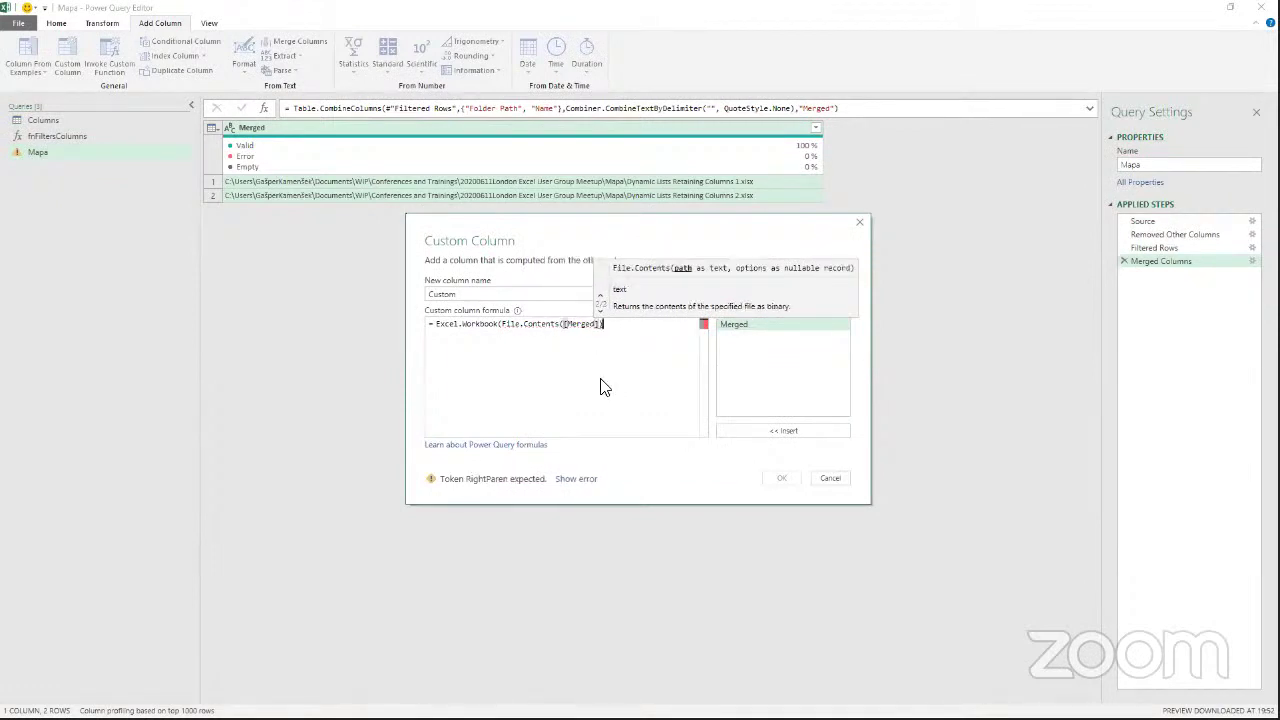
click(776, 479)
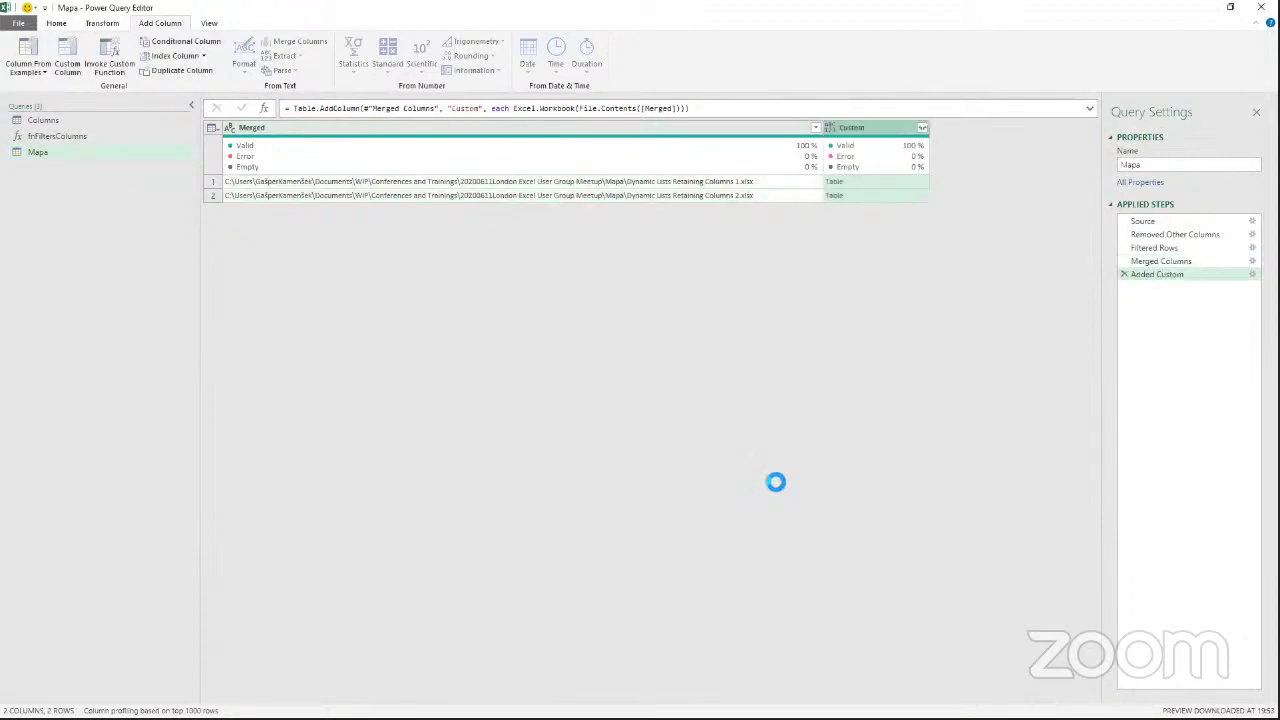
Expand the Custom column to only the Name and Kind fields, without using the original column name as prefix.
click(922, 127)
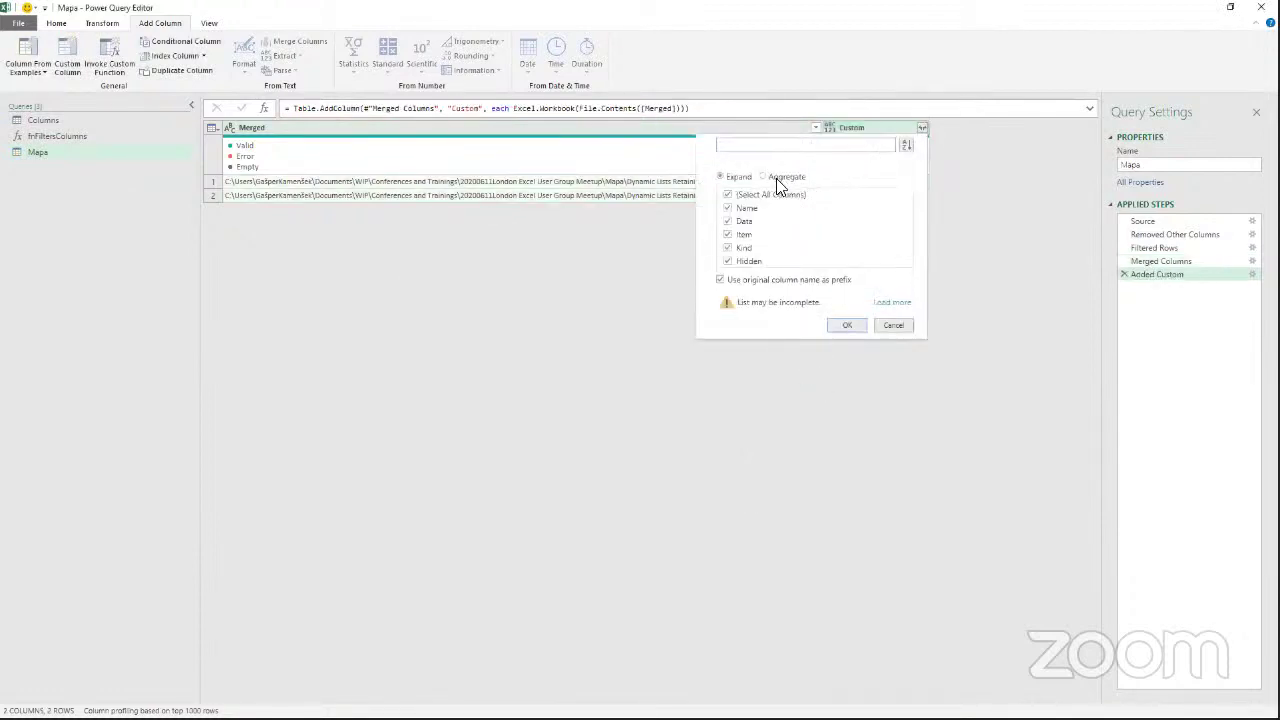
click(727, 194)
click(728, 247)
click(720, 280)
click(838, 324)
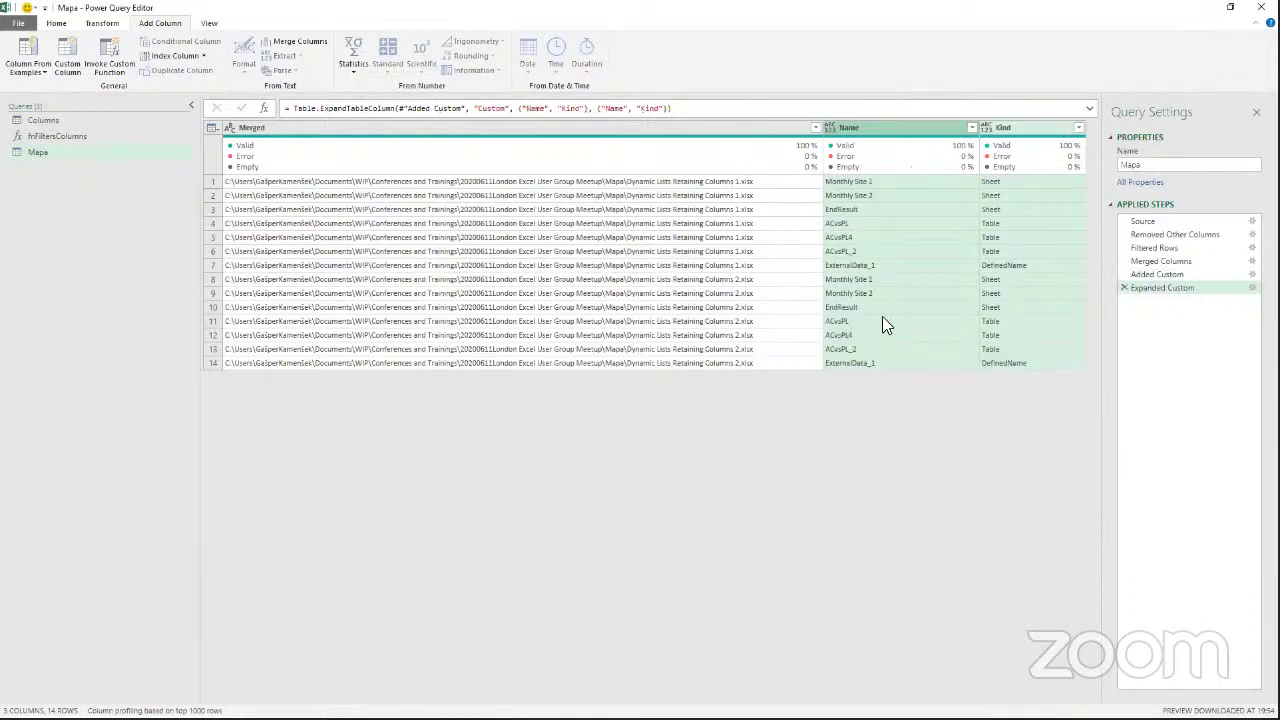
Filter the Kind column to keep only Sheet rows.
click(1078, 128)
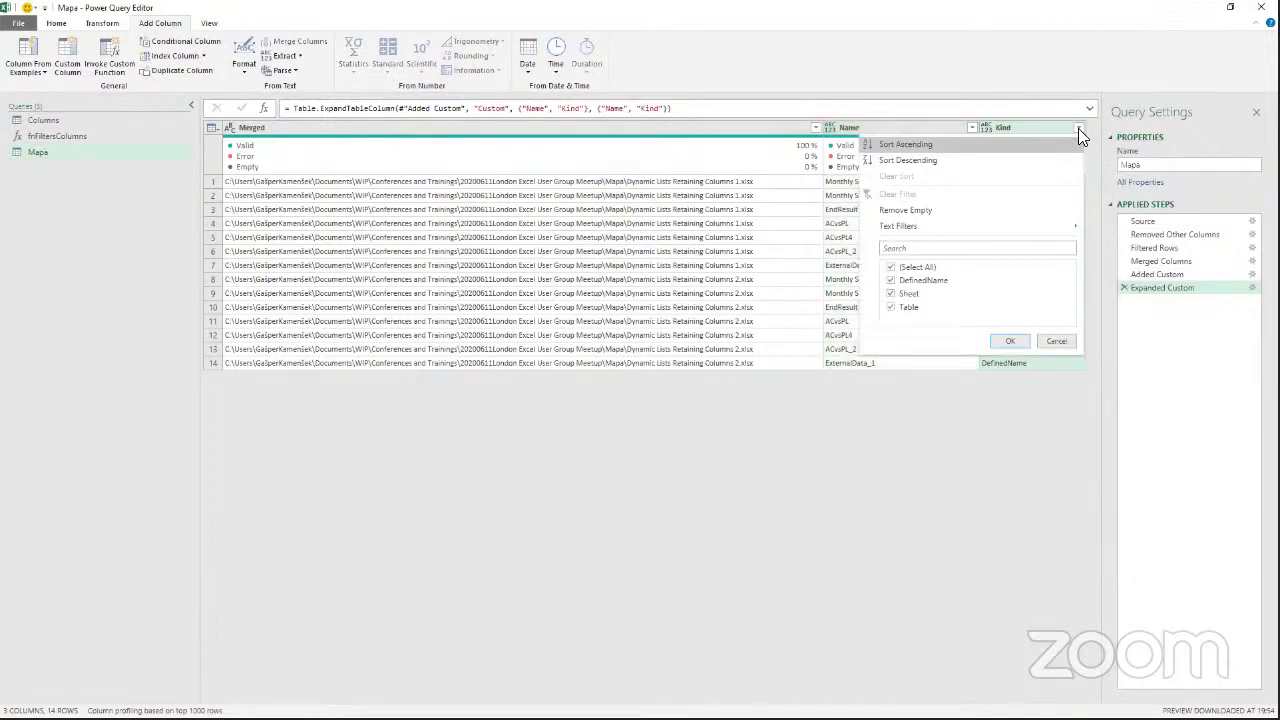
click(891, 267)
click(891, 294)
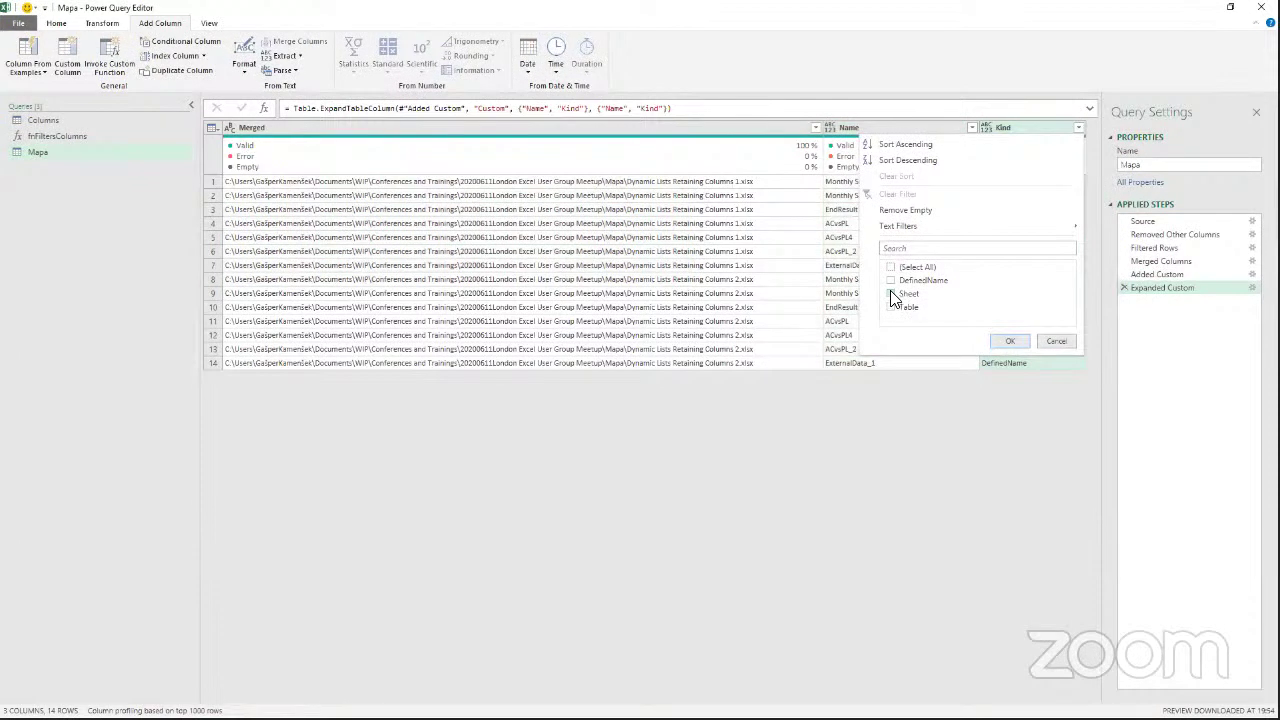
click(1007, 341)
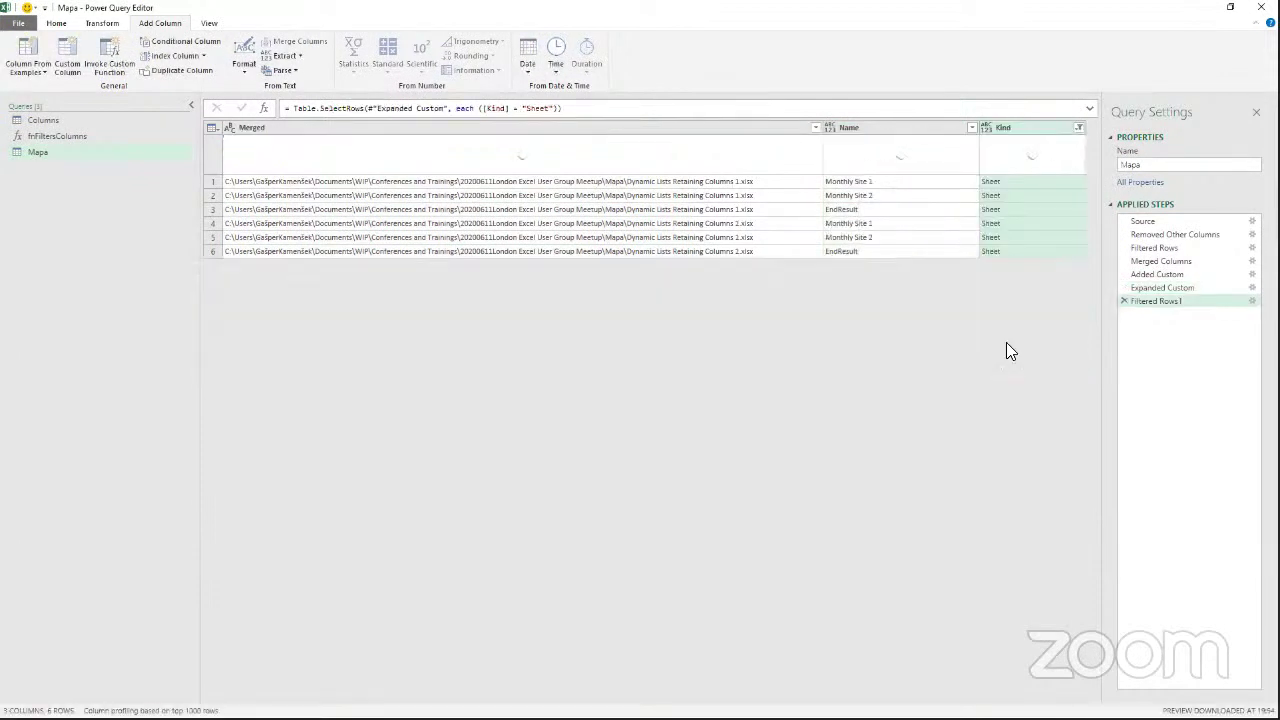
Filter the Name column to exclude EndResult.
click(970, 127)
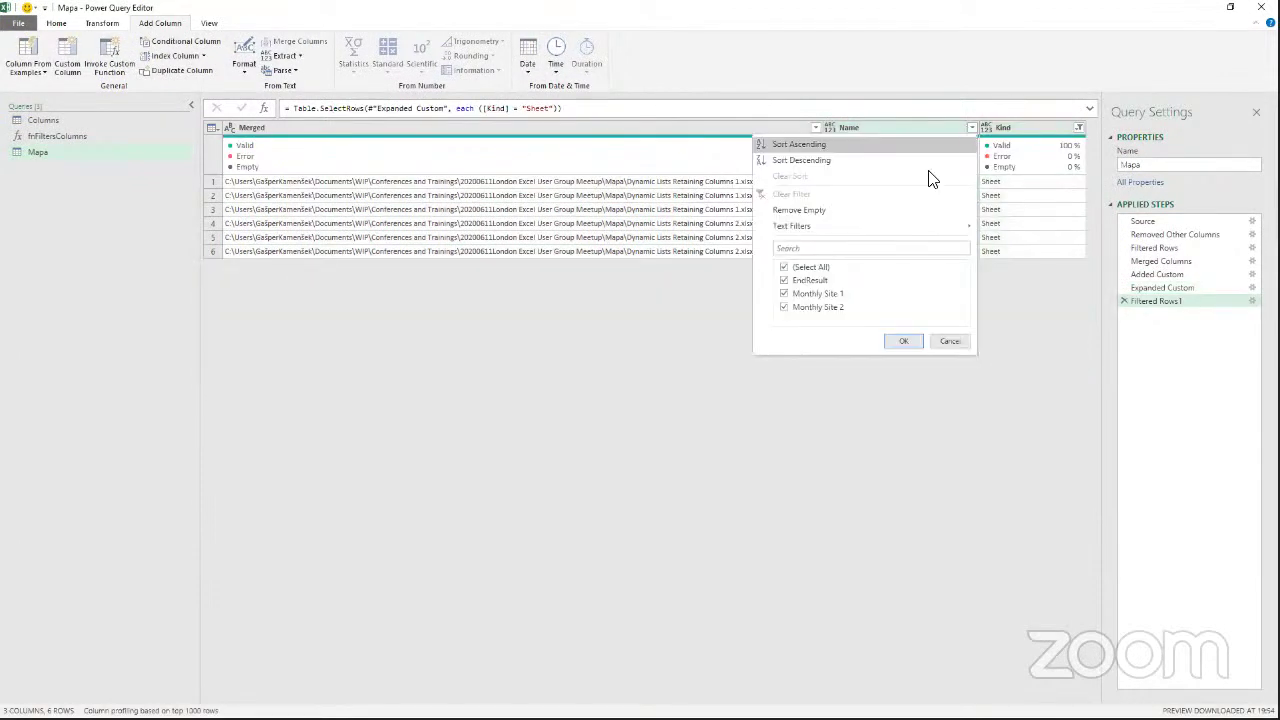
click(783, 280)
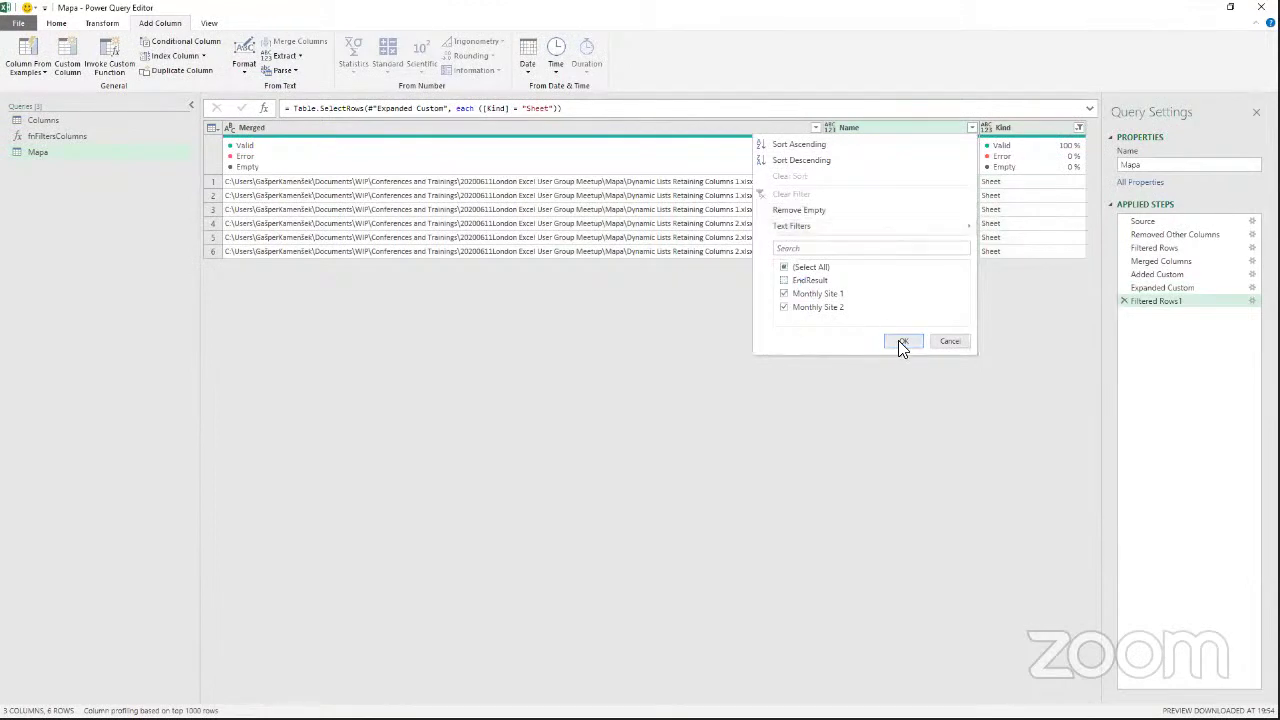
click(908, 344)
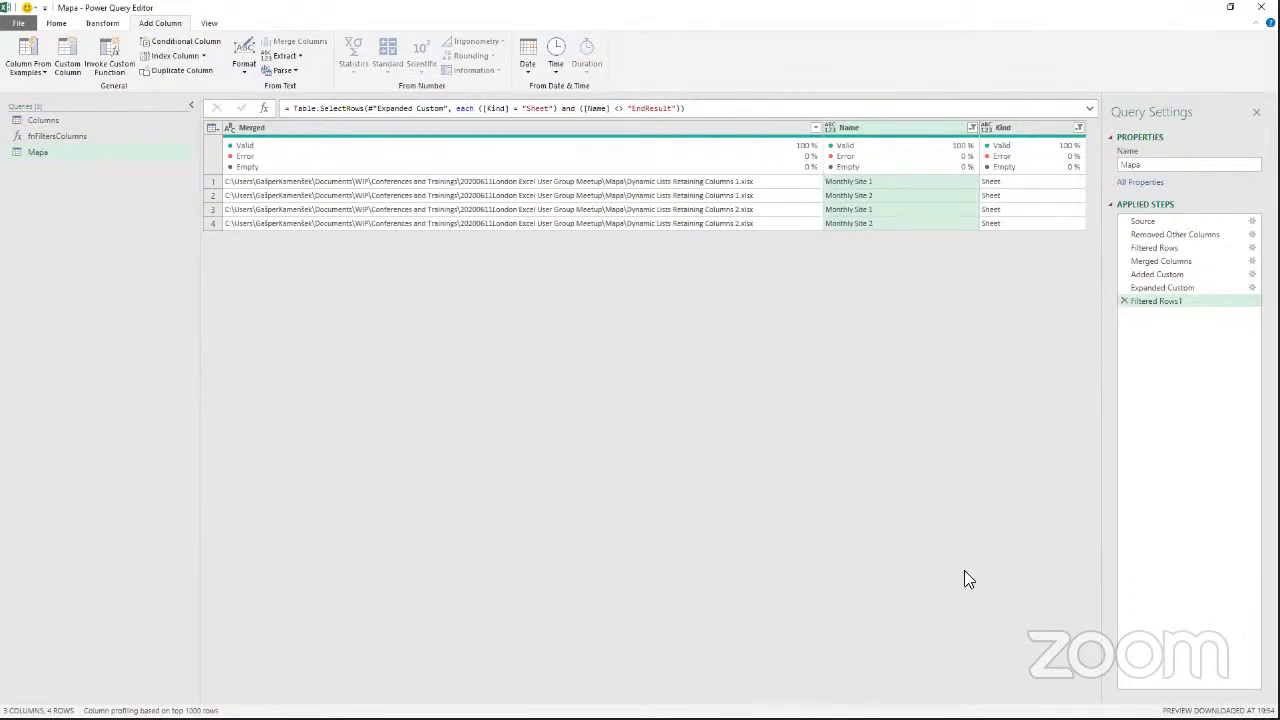
Remove the Kind column from the Mapa query, leaving the Merged and Name columns.
click(1020, 128)
right_click(1020, 128)
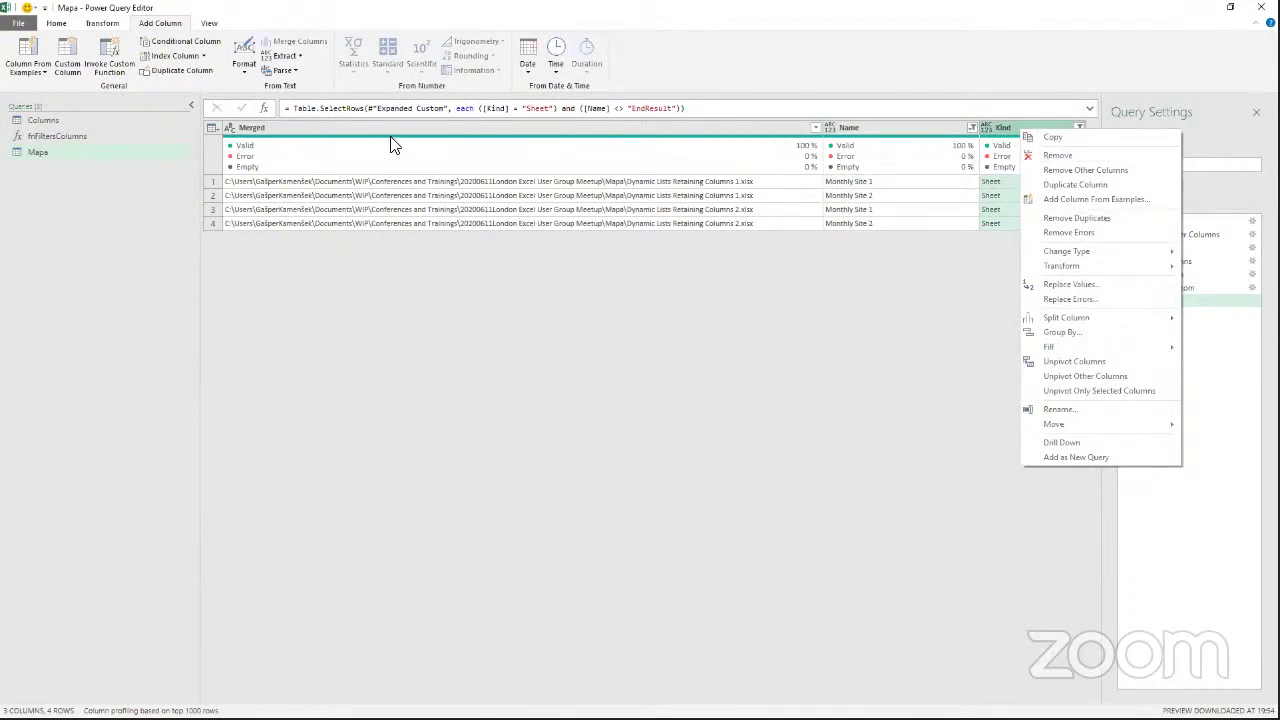
click(620, 145)
click(720, 128)
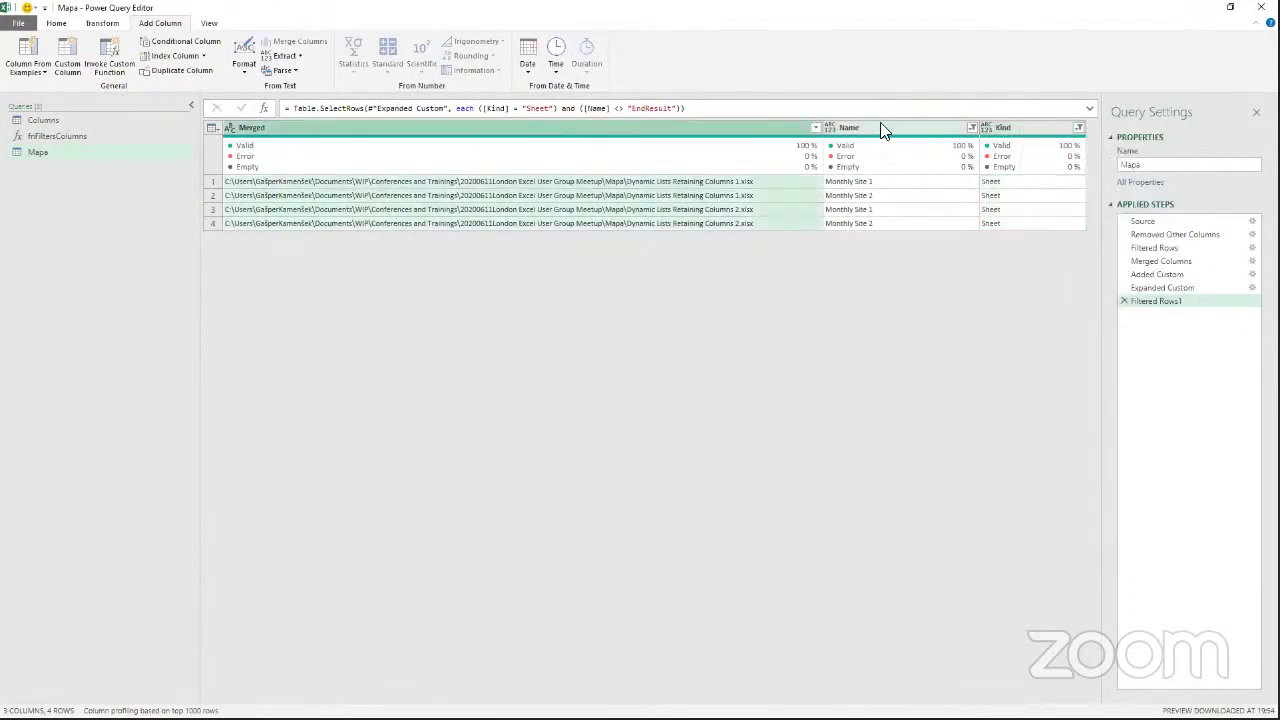
click(885, 128)
click(1030, 128)
right_click(1032, 130)
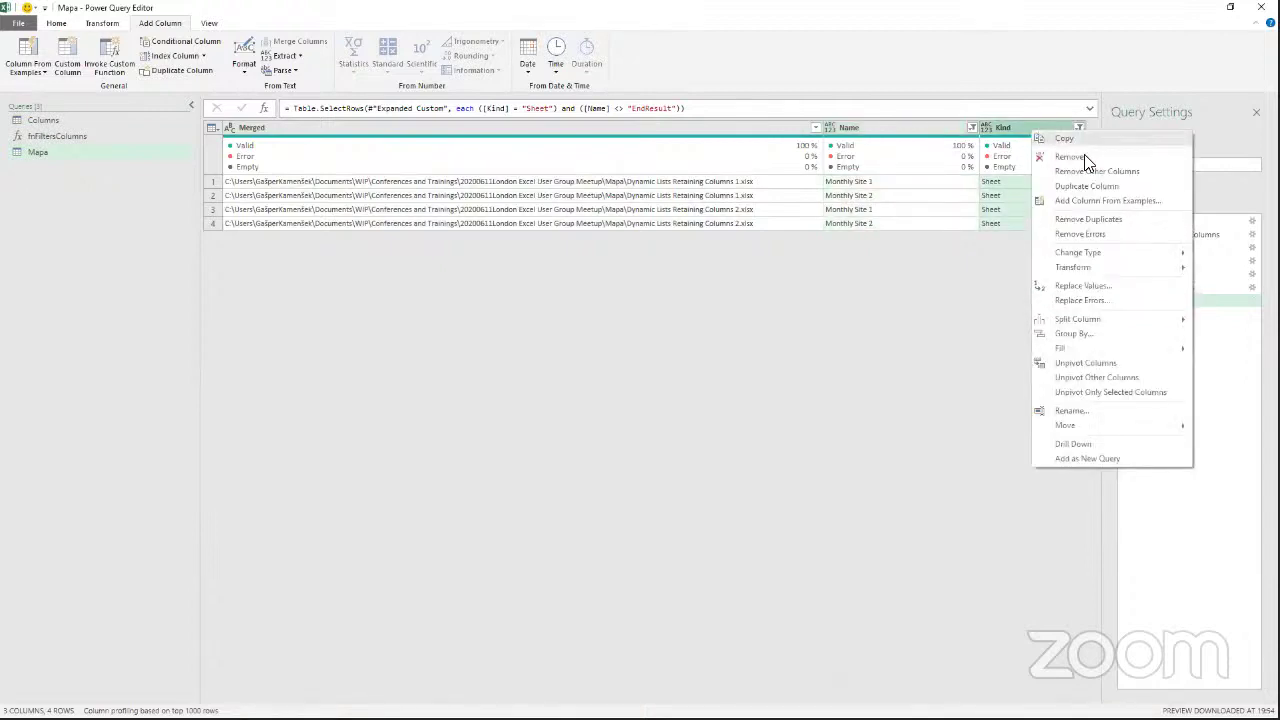
click(1084, 156)
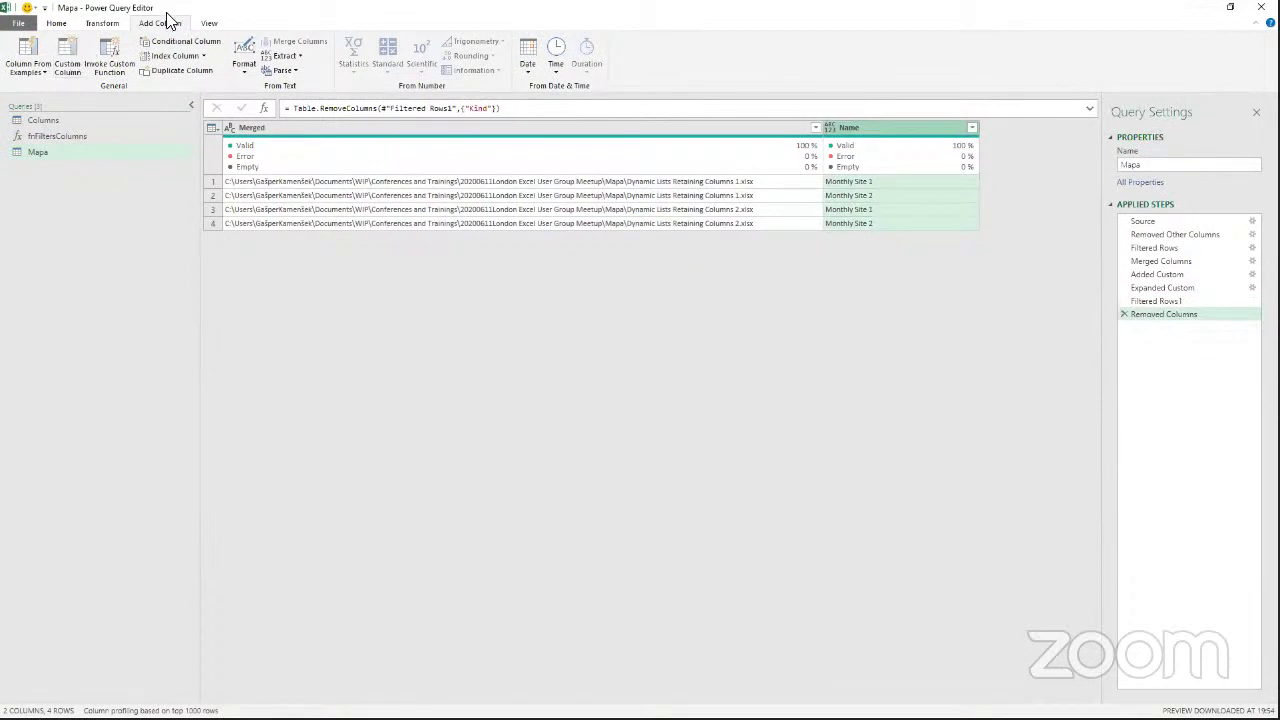
Invoke the custom function fnFiltersColumns for each row, using the Merged column as FileName and the Name column as SheetName.
click(109, 55)
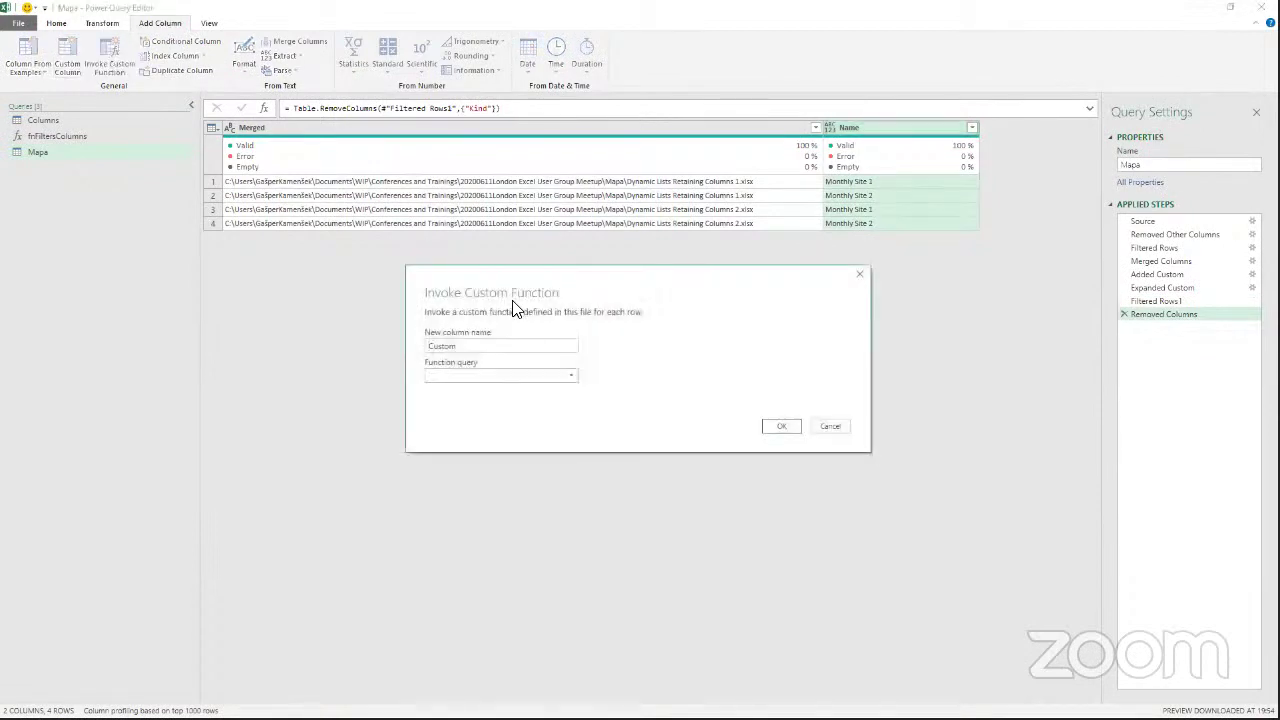
click(557, 377)
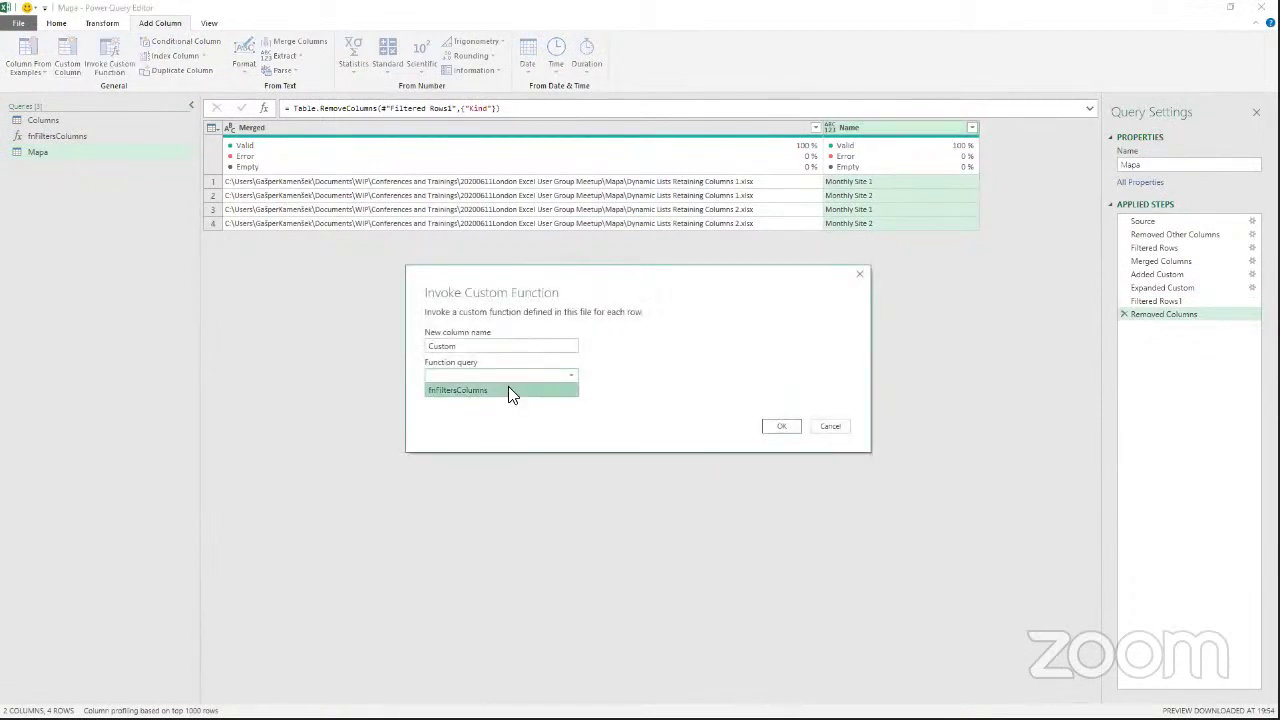
click(509, 390)
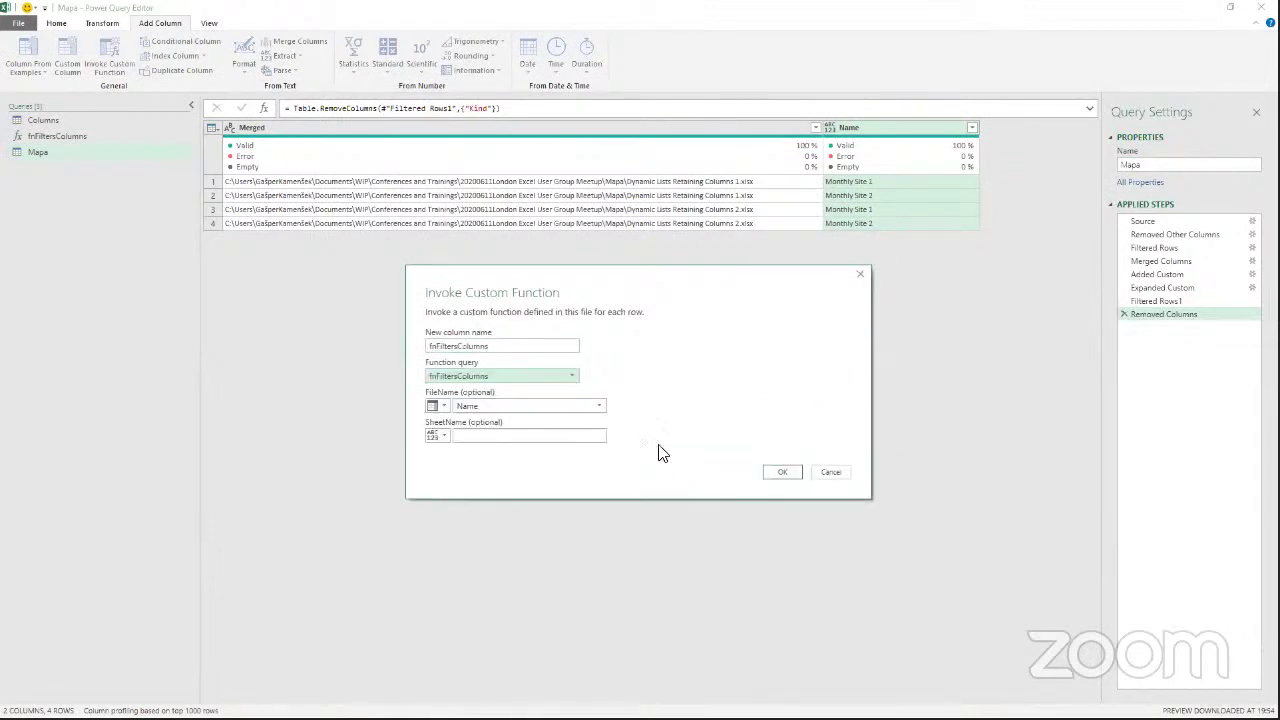
click(552, 408)
click(546, 419)
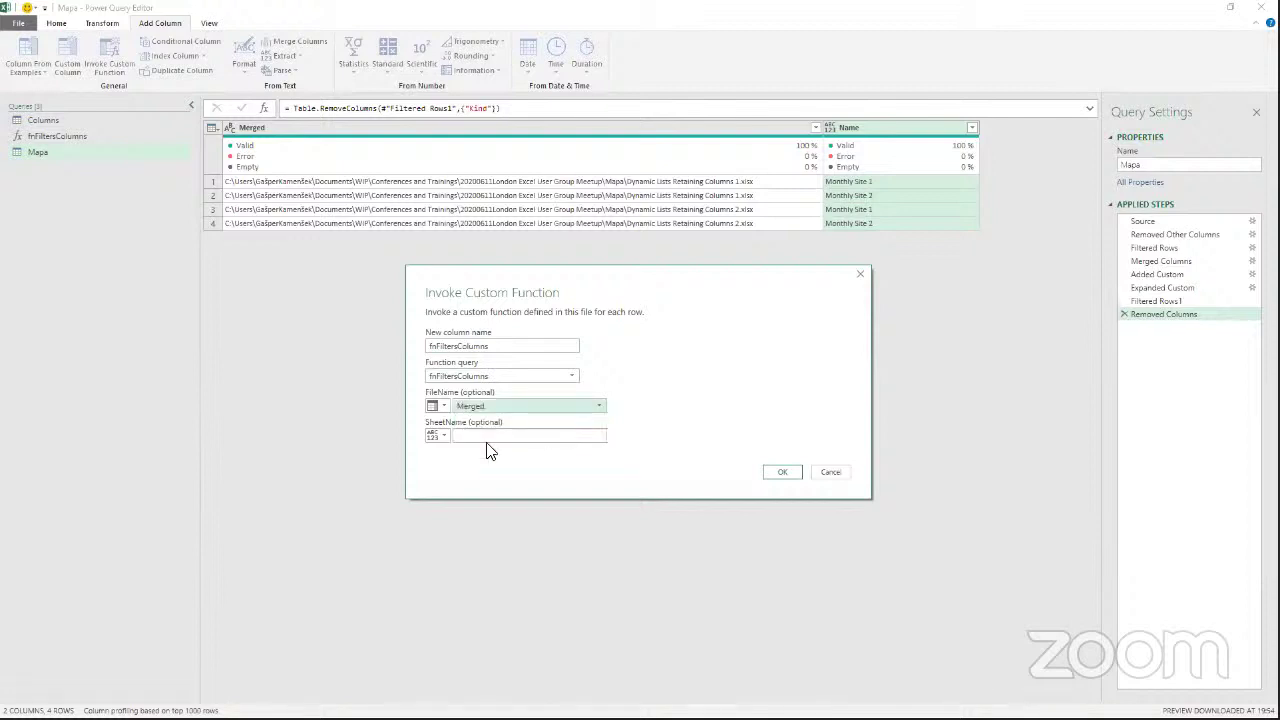
click(434, 436)
click(500, 466)
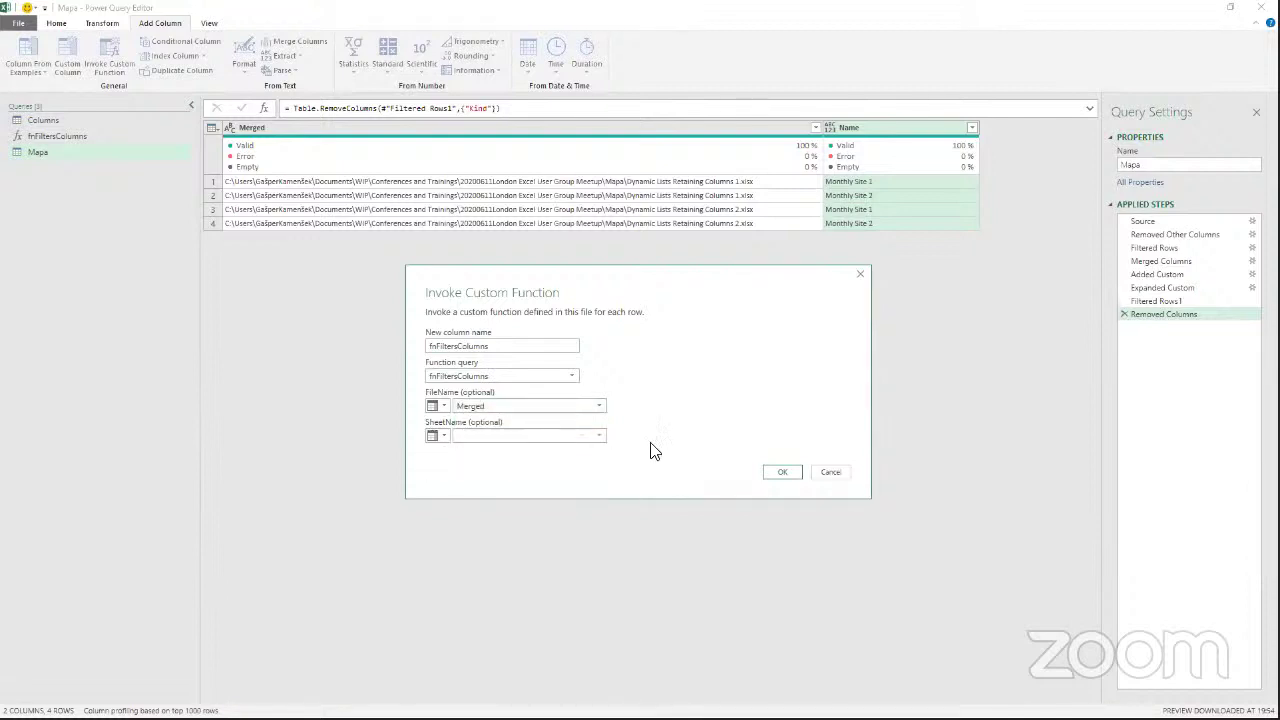
click(596, 440)
click(546, 462)
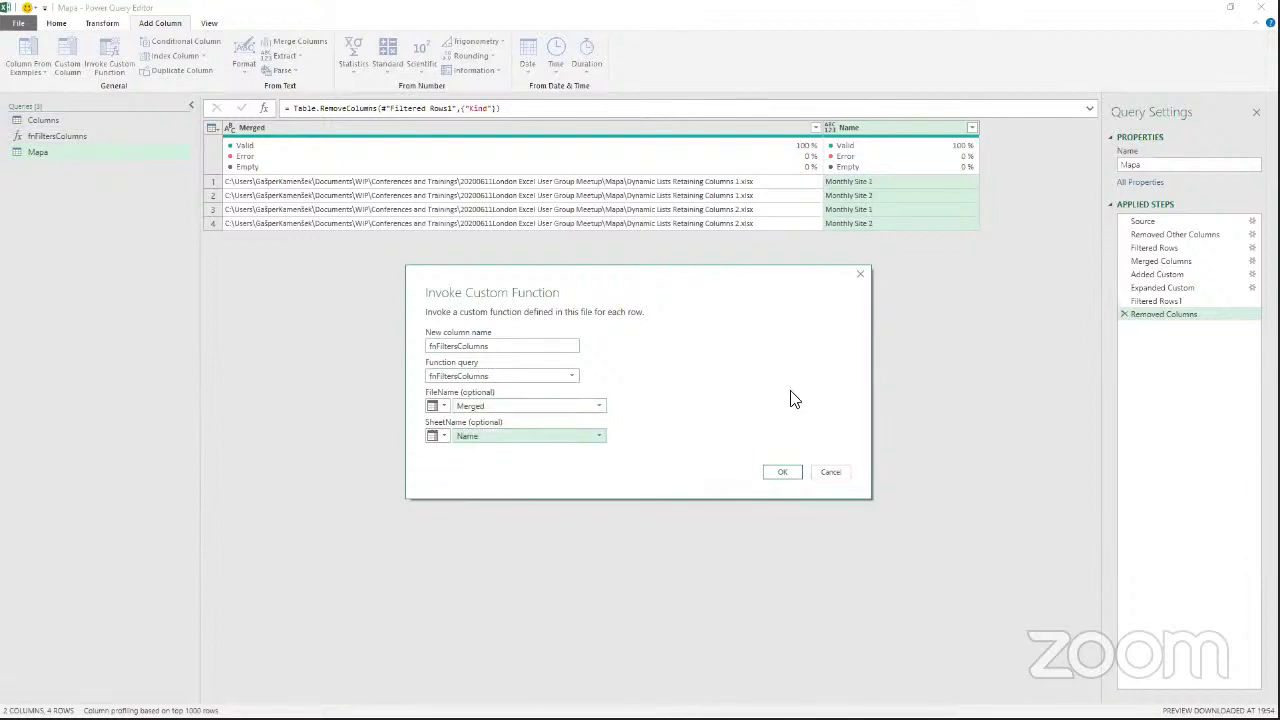
click(782, 472)
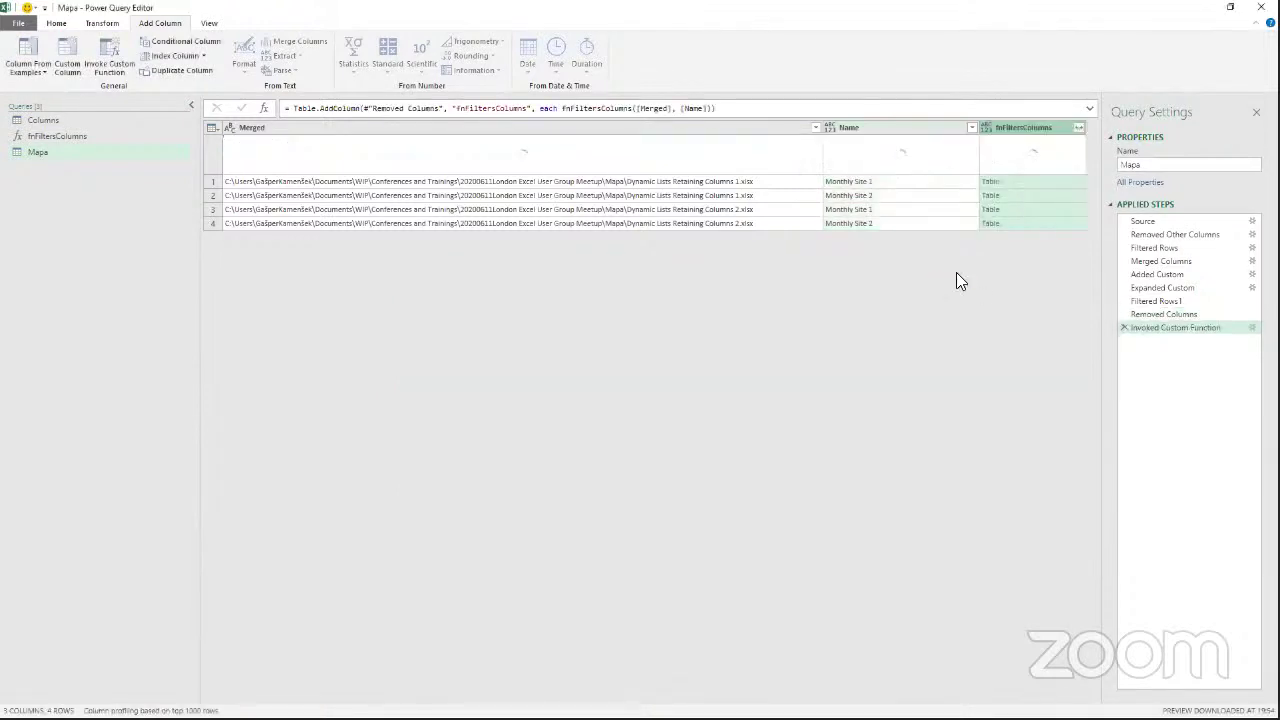
Preview the nested table in each row of the fnFiltersColumns column.
click(1018, 182)
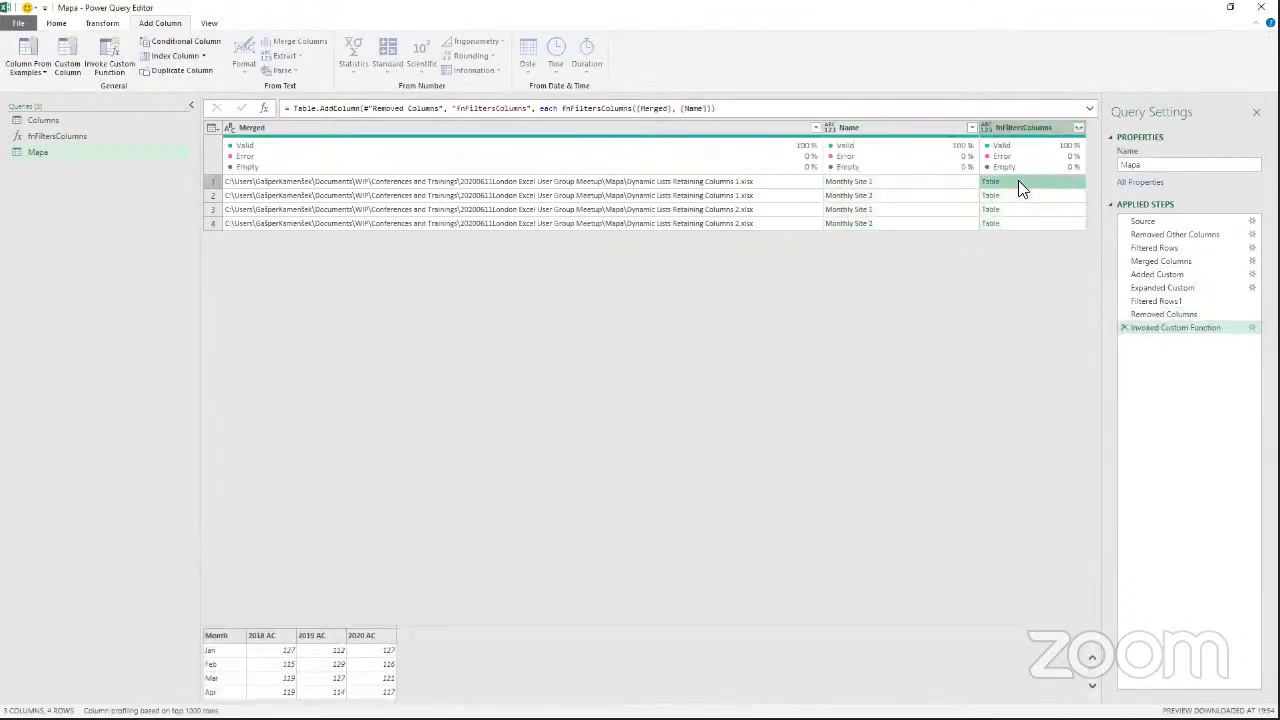
click(1013, 198)
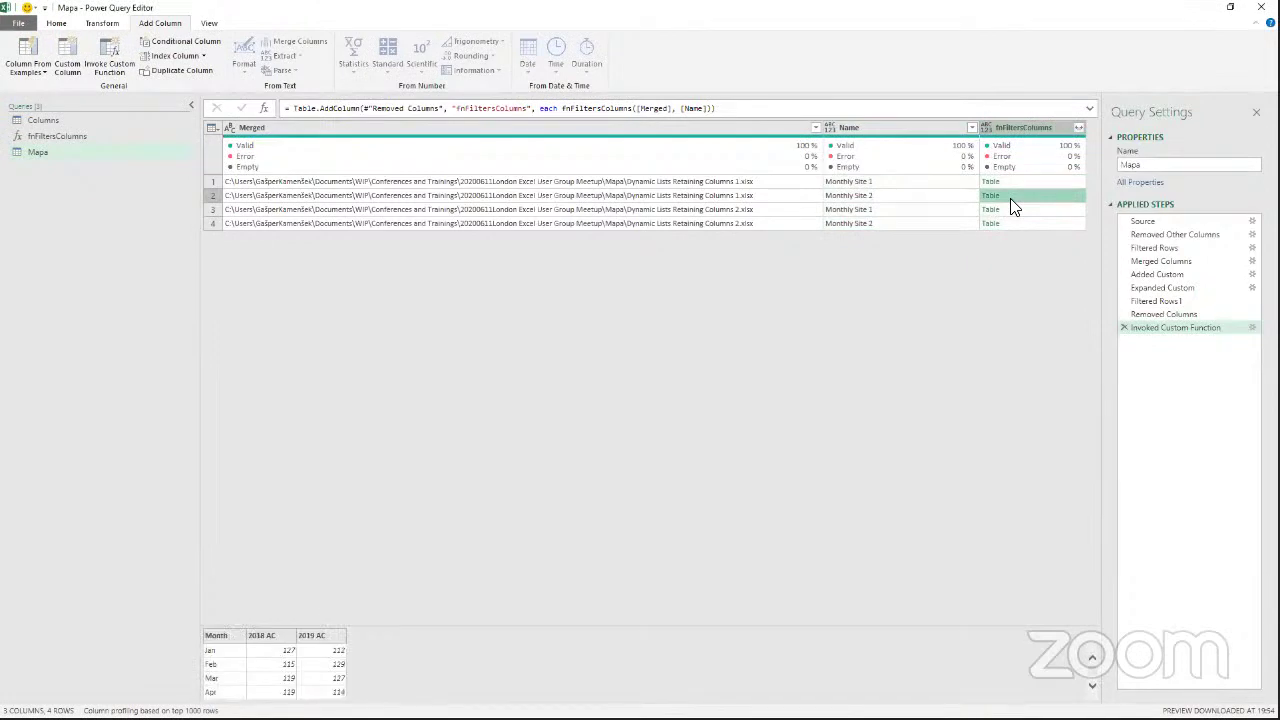
click(1014, 212)
click(1014, 222)
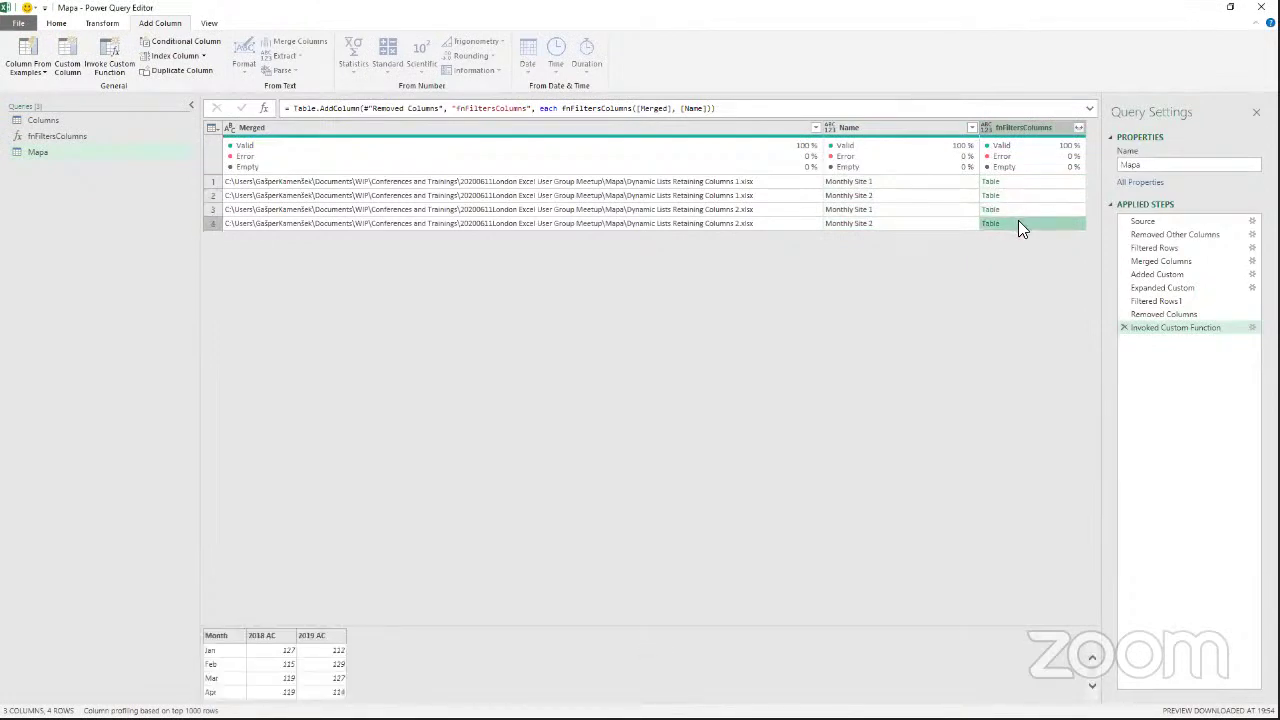
Expand the fnFiltersColumns column to Month, 2018 AC, 2019 AC and 2020 AC without a prefix, and check the resulting columns.
click(1078, 127)
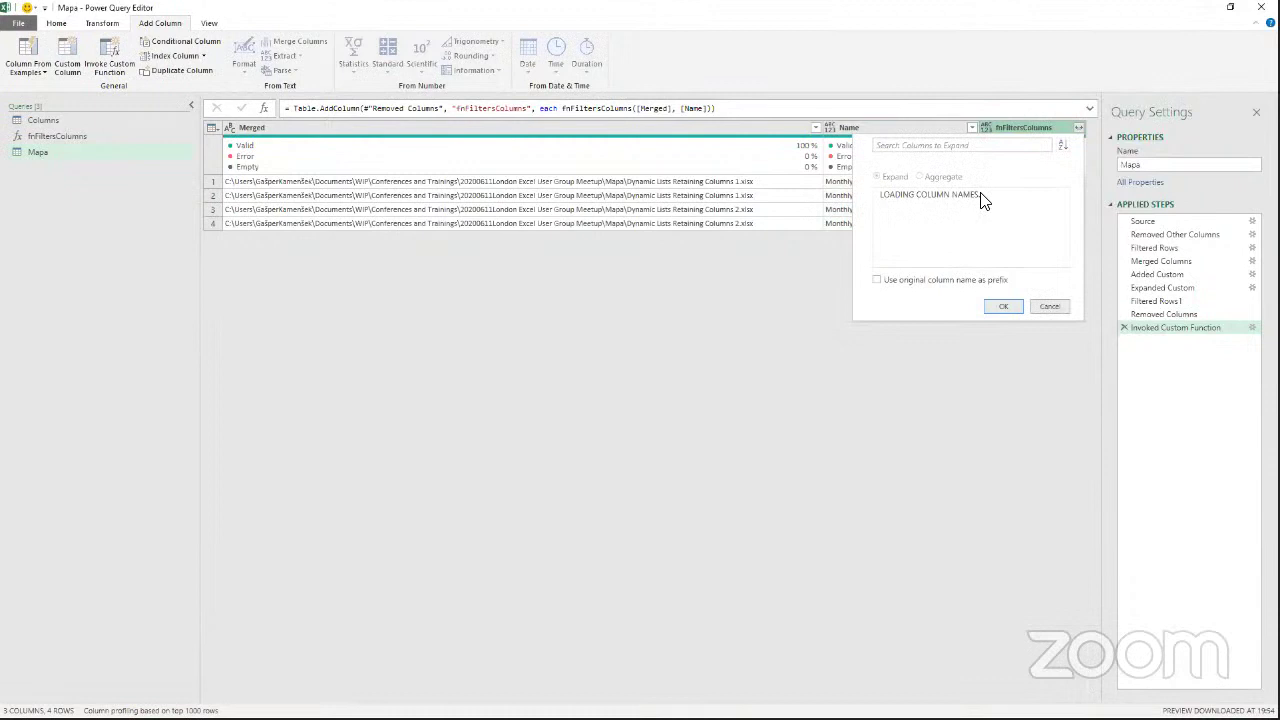
click(1000, 311)
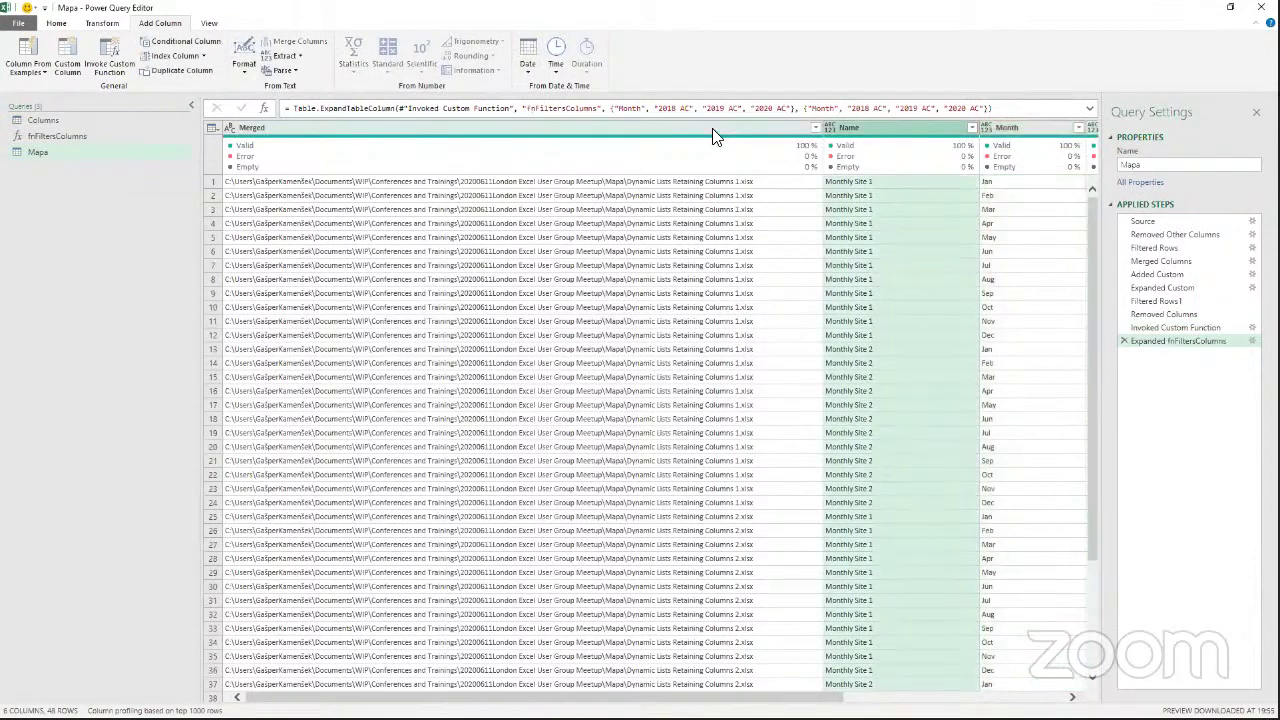
click(766, 128)
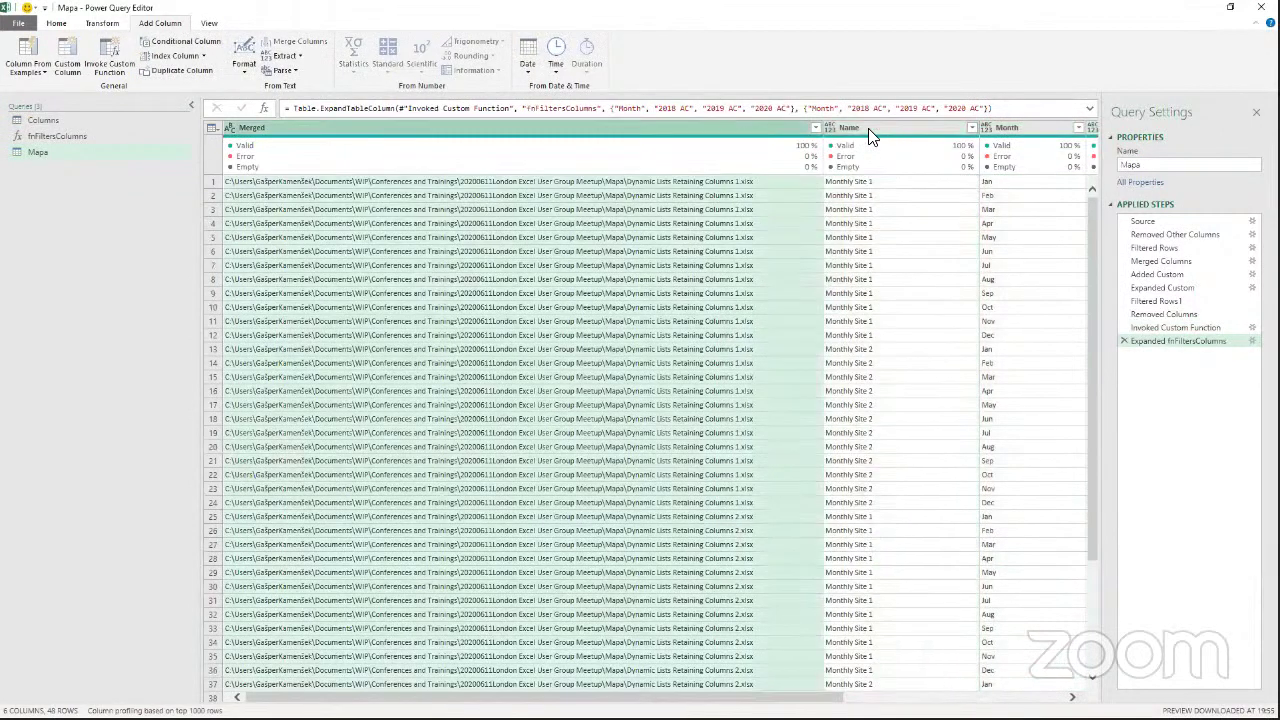
click(870, 135)
scroll(1036, 157, right, 5)
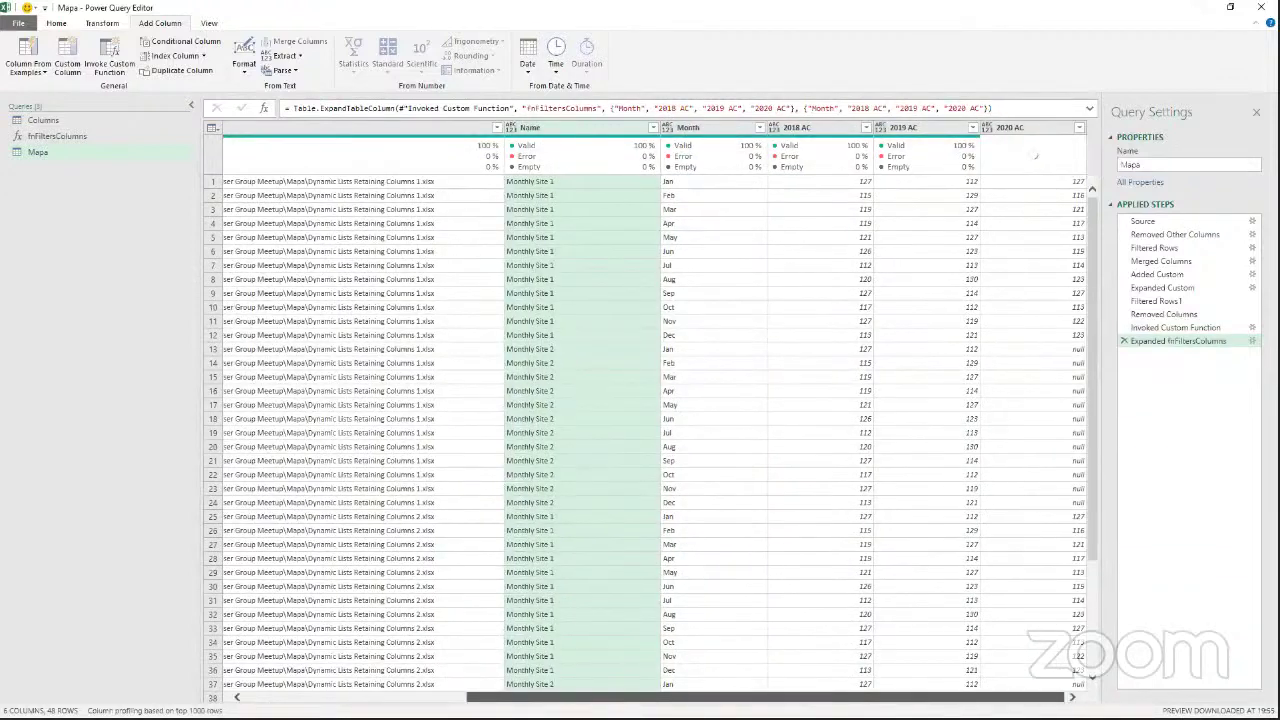
click(1020, 127)
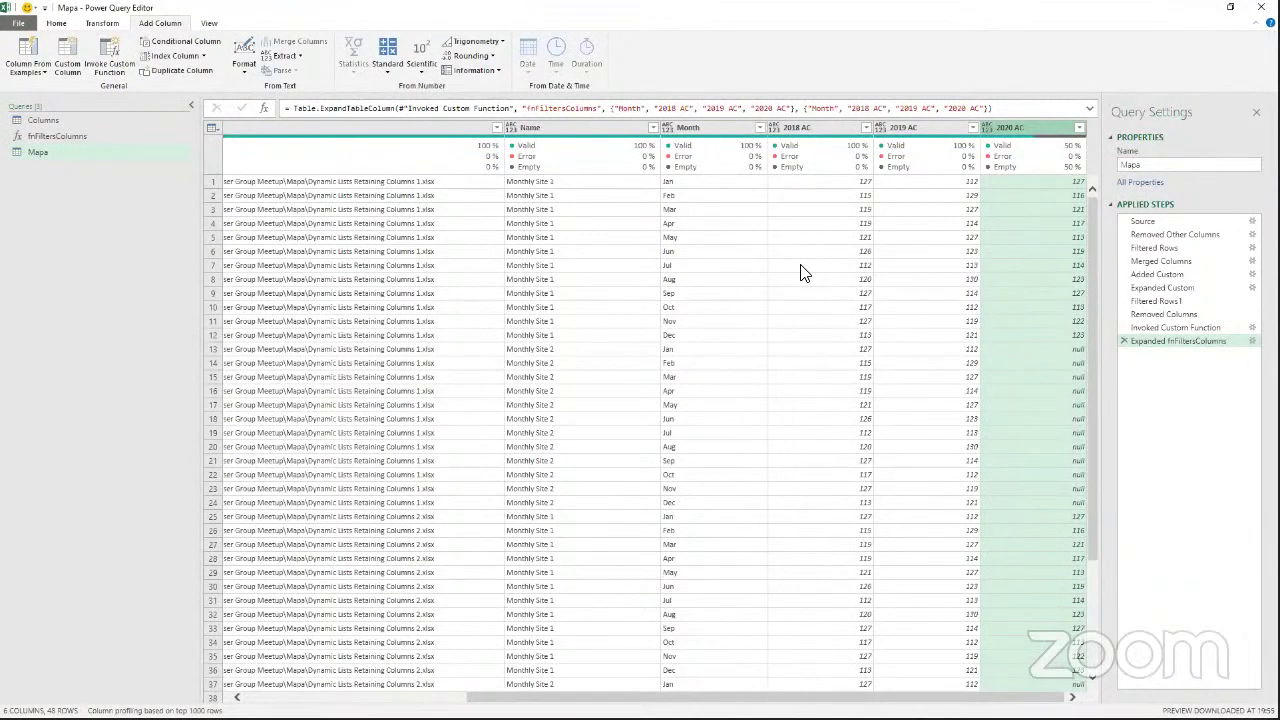
Review the Columns query's applied steps from Transposed Table through Filtered Rows, including the header values the filter keeps.
click(55, 122)
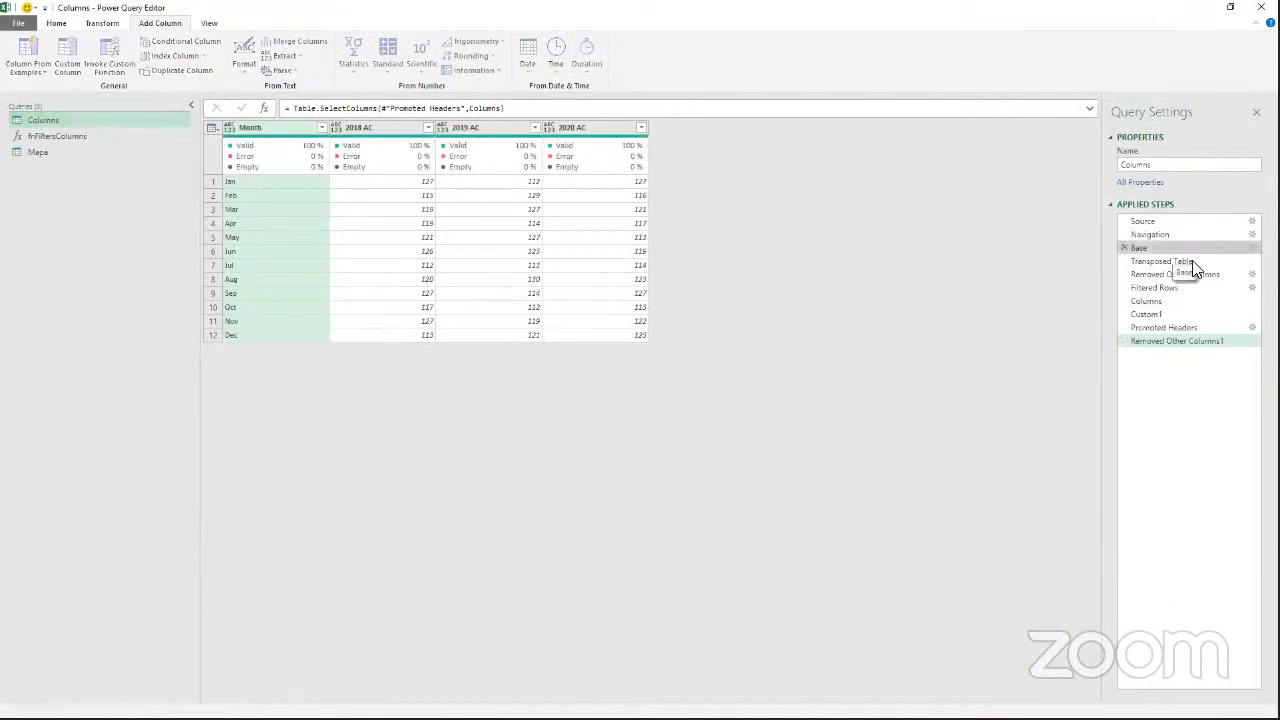
click(1162, 261)
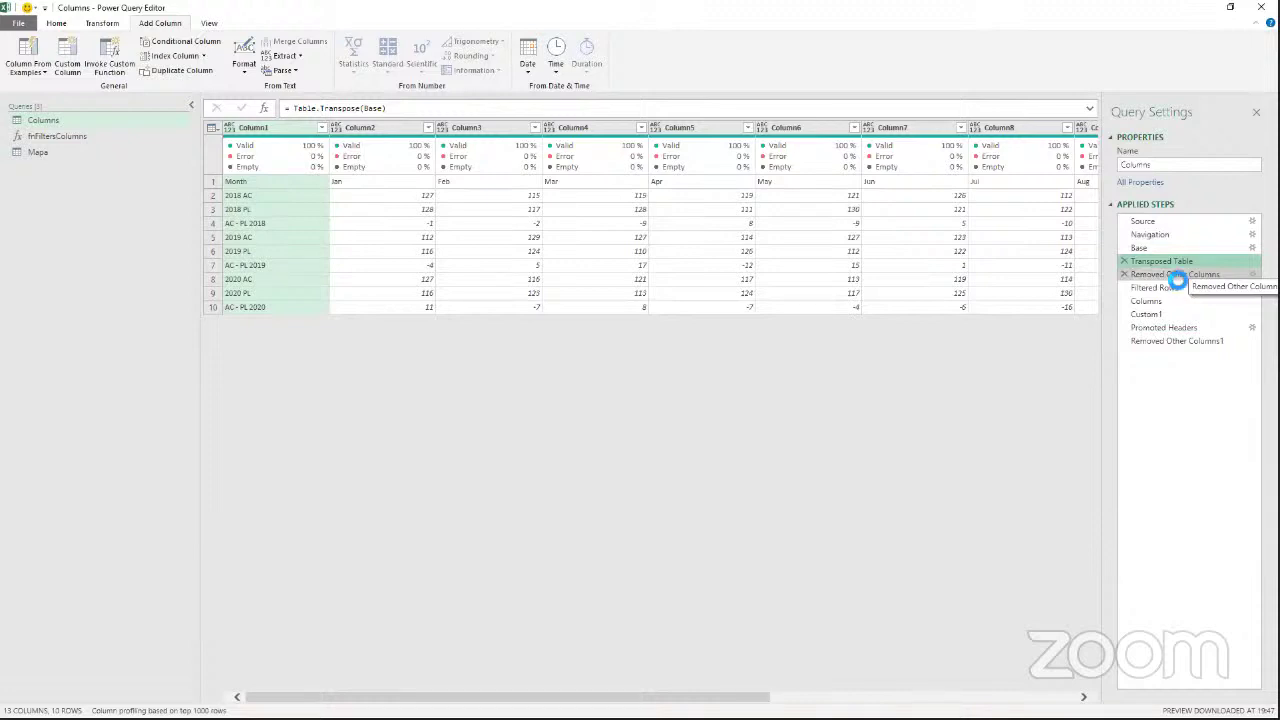
click(1175, 276)
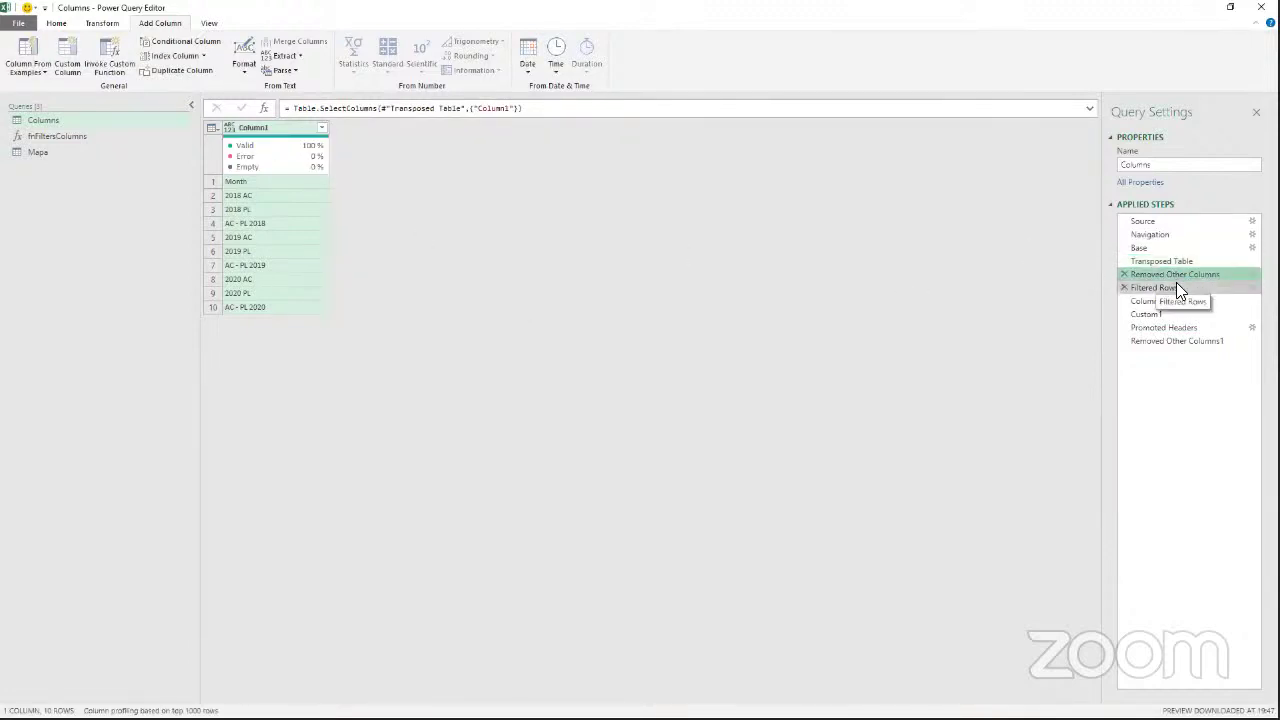
click(1174, 287)
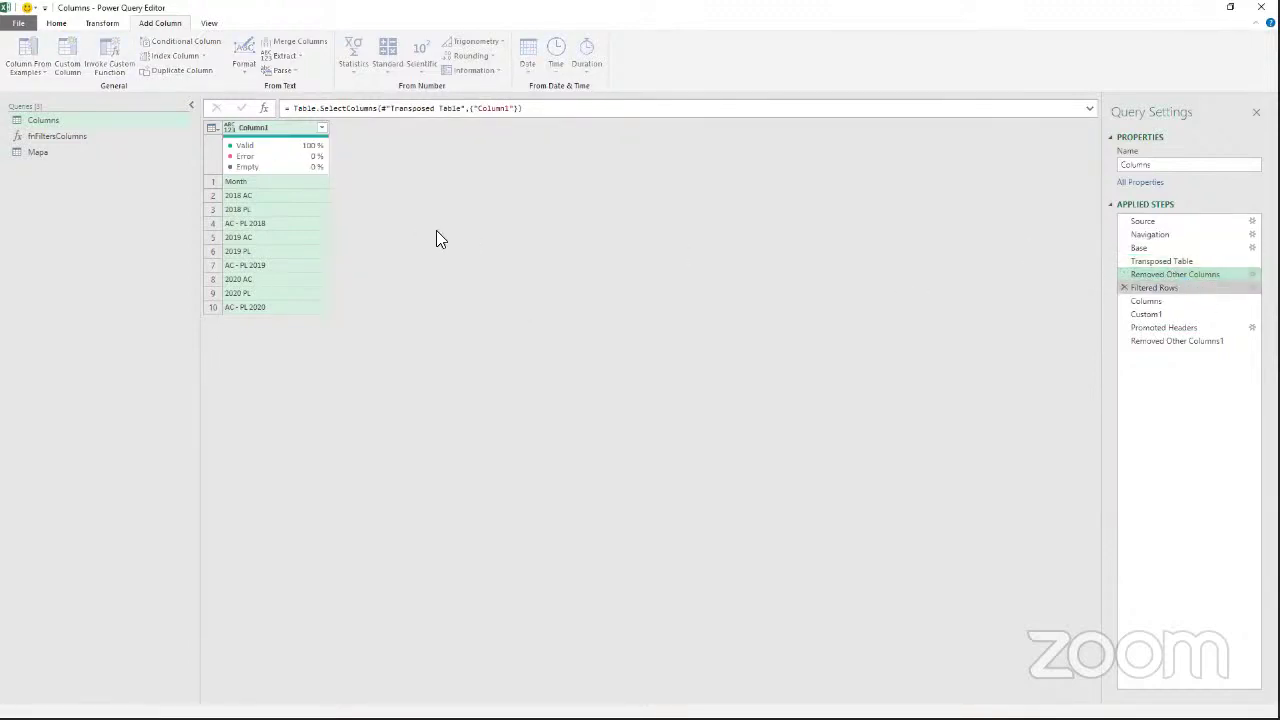
click(272, 182)
click(272, 196)
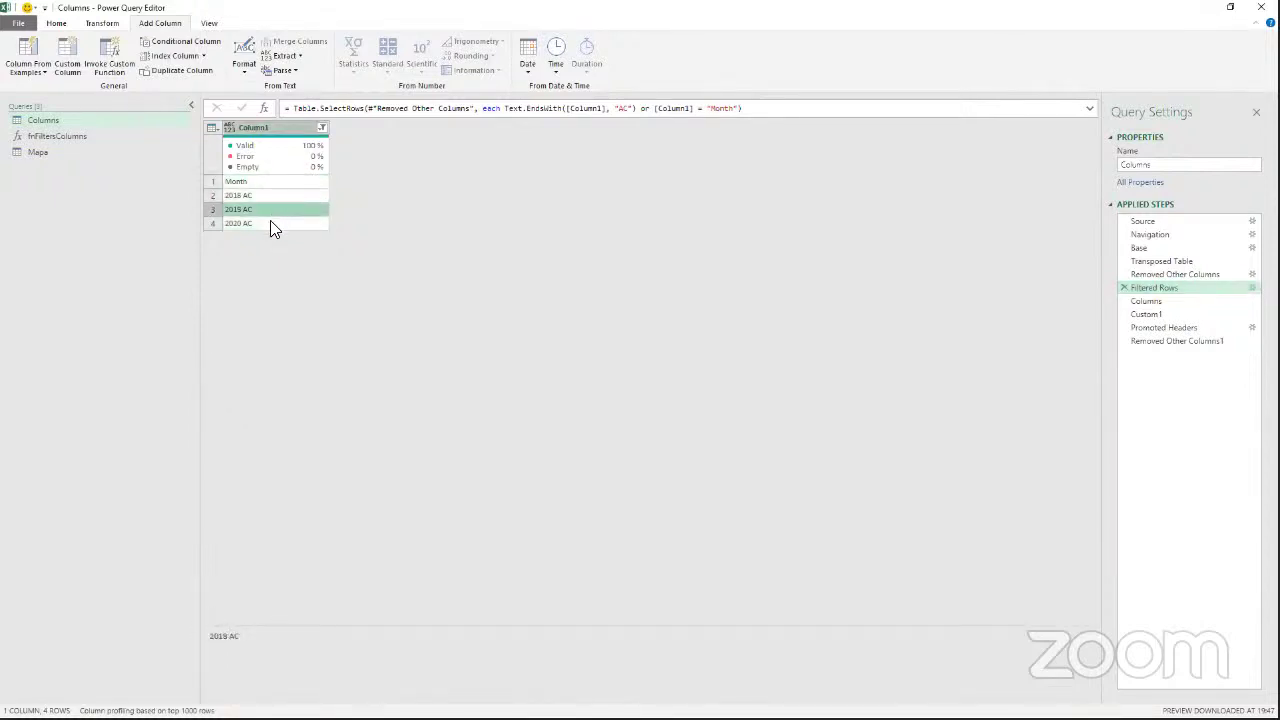
click(272, 224)
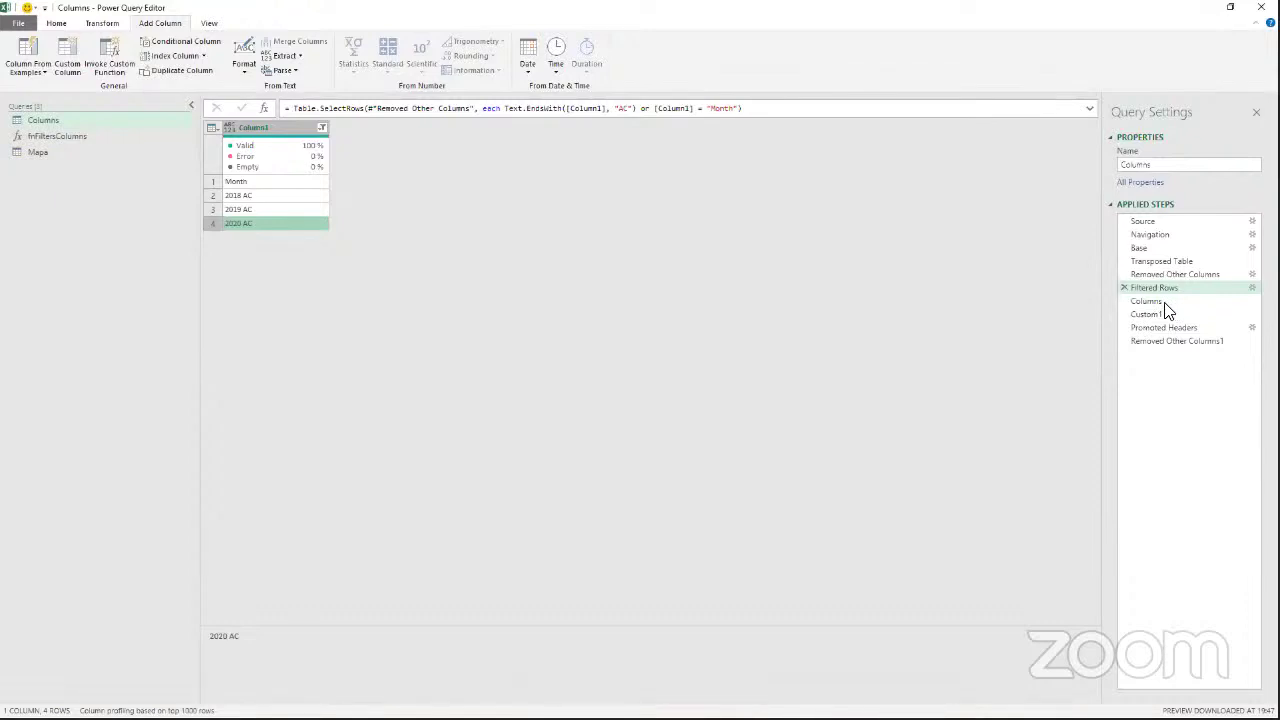
Examine the Columns list step and its reference in the Removed Other Columns1 formula, and return to the Mapa query.
click(1164, 302)
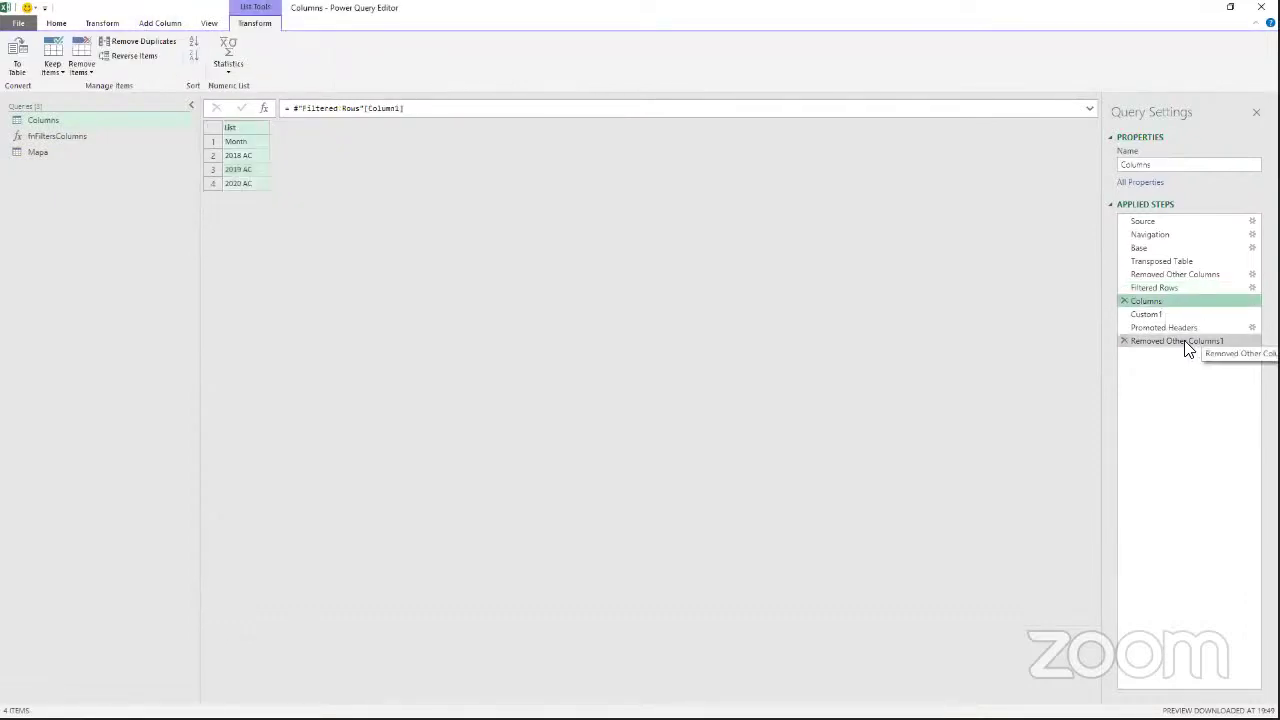
click(1182, 342)
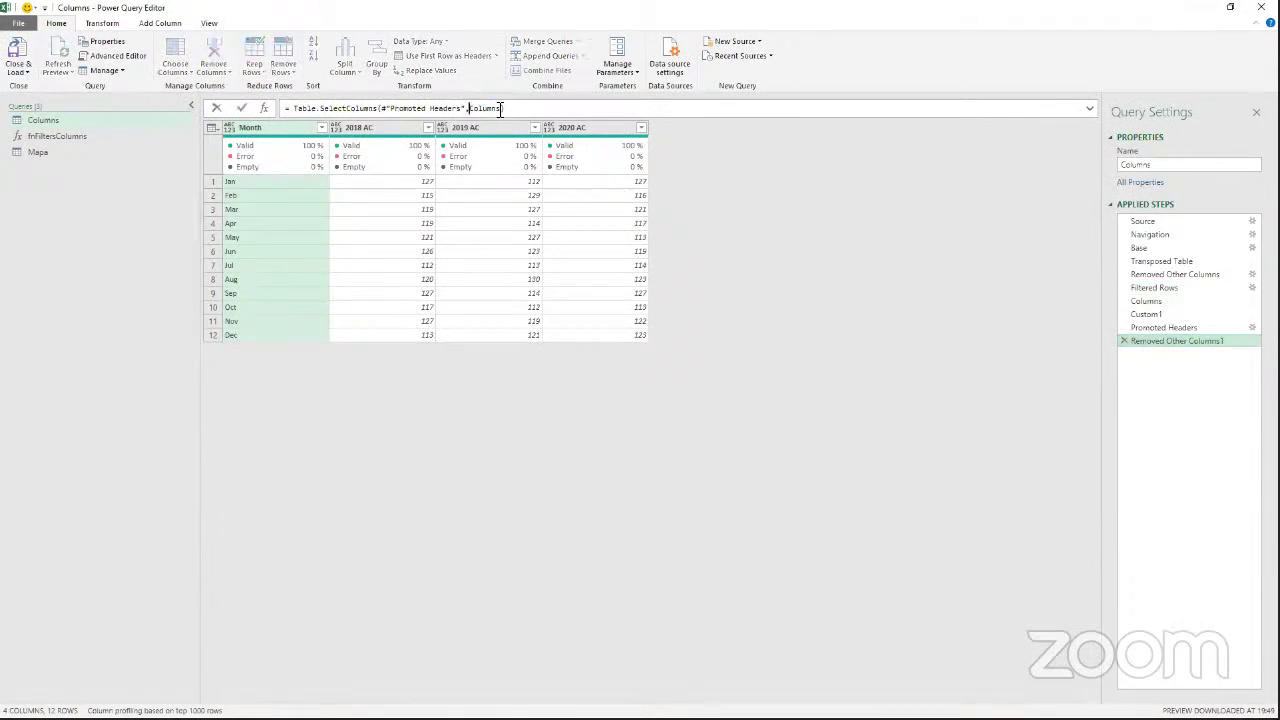
double_click(492, 108)
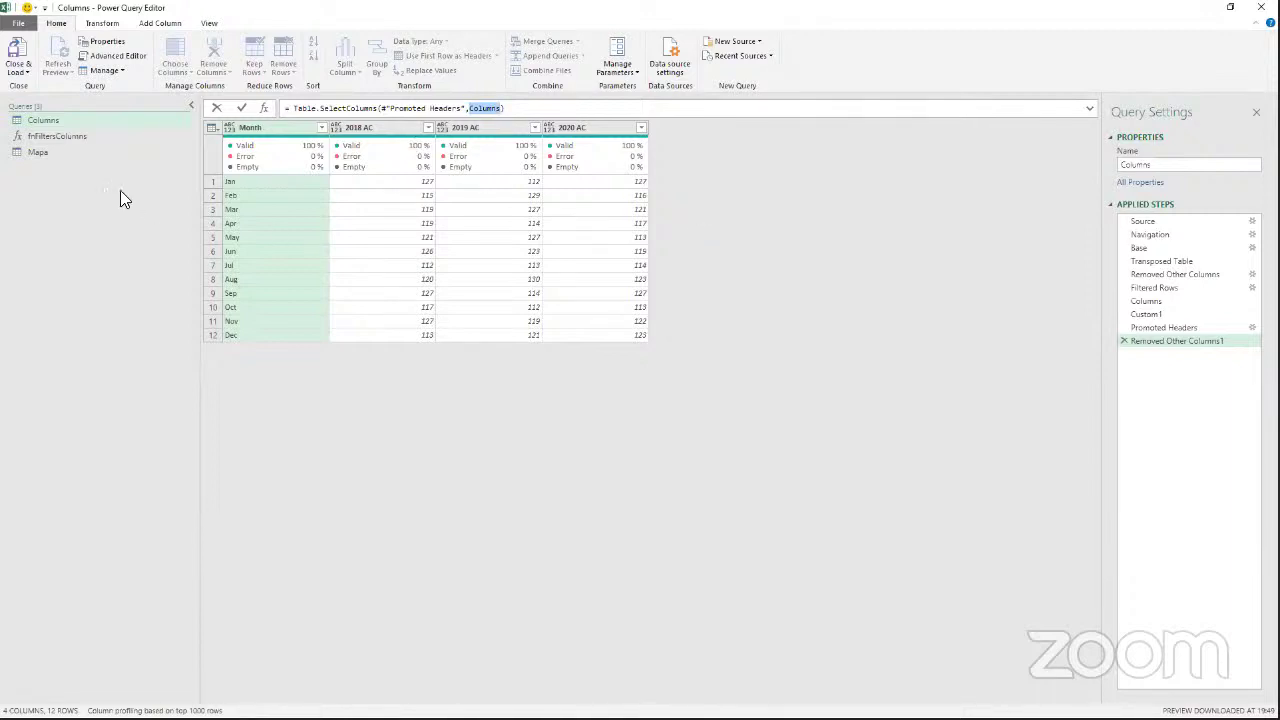
click(72, 135)
click(76, 152)
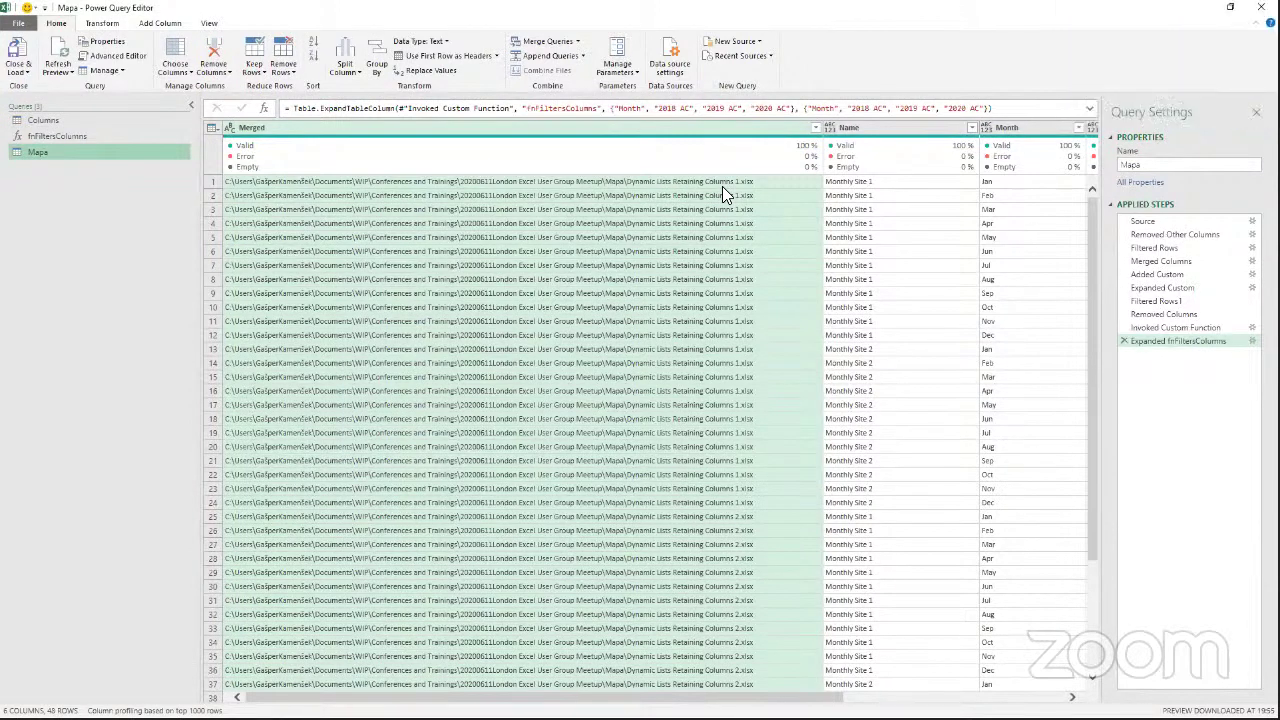
Switch to the presentation at its Q&A slide.
key(alt+Tab)
key(alt+Tab)
key(alt+Tab)
key(alt+Tab)
key(alt+Tab)
key(alt+Tab)
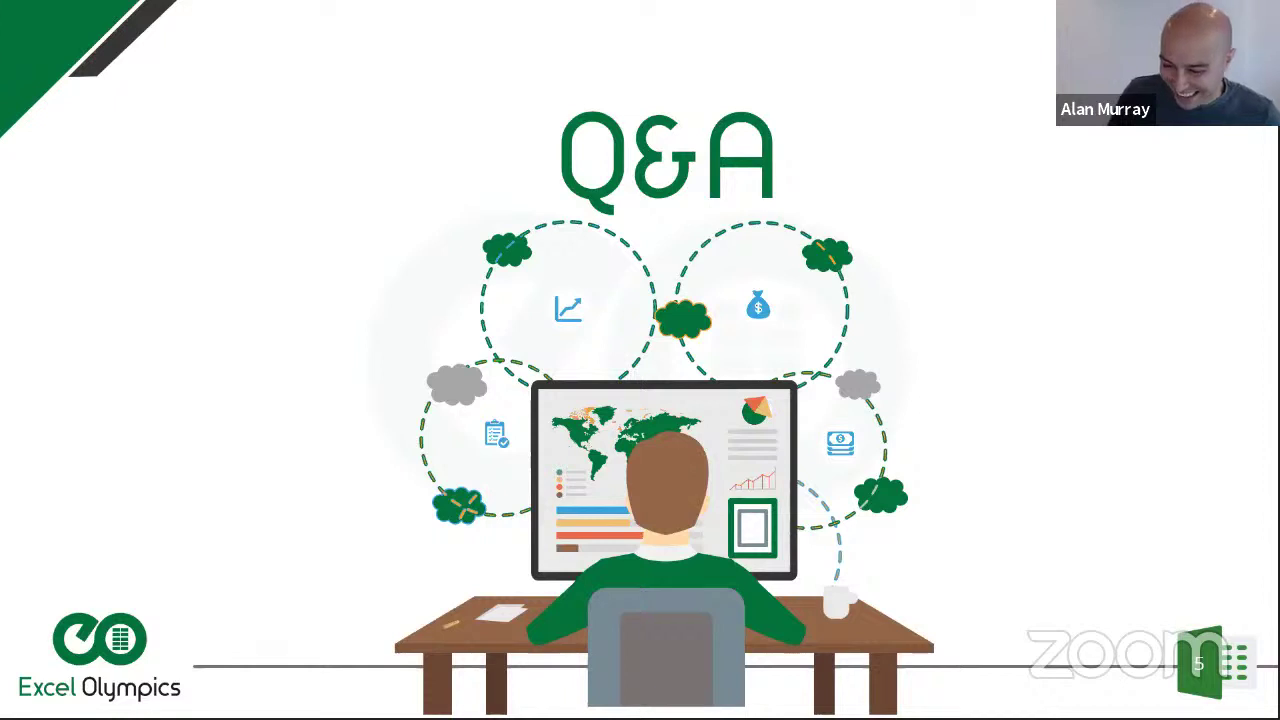
key(alt+Tab)
key(alt+shift+Tab)
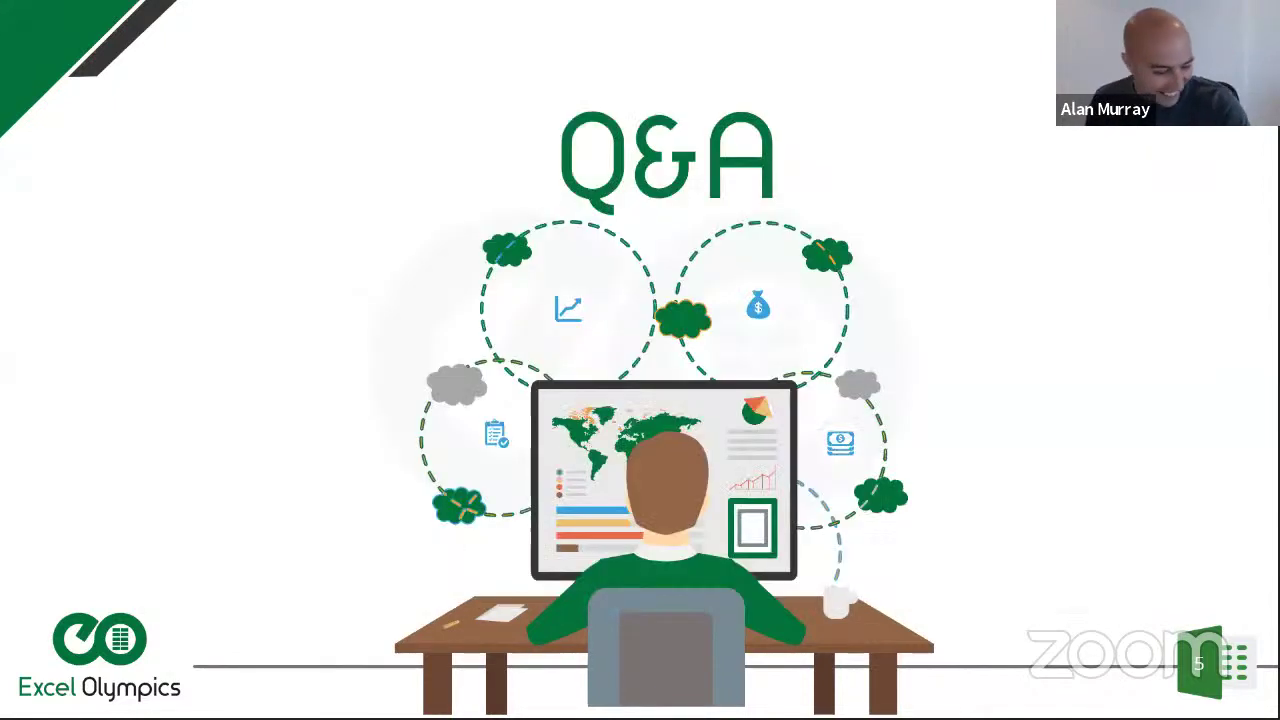